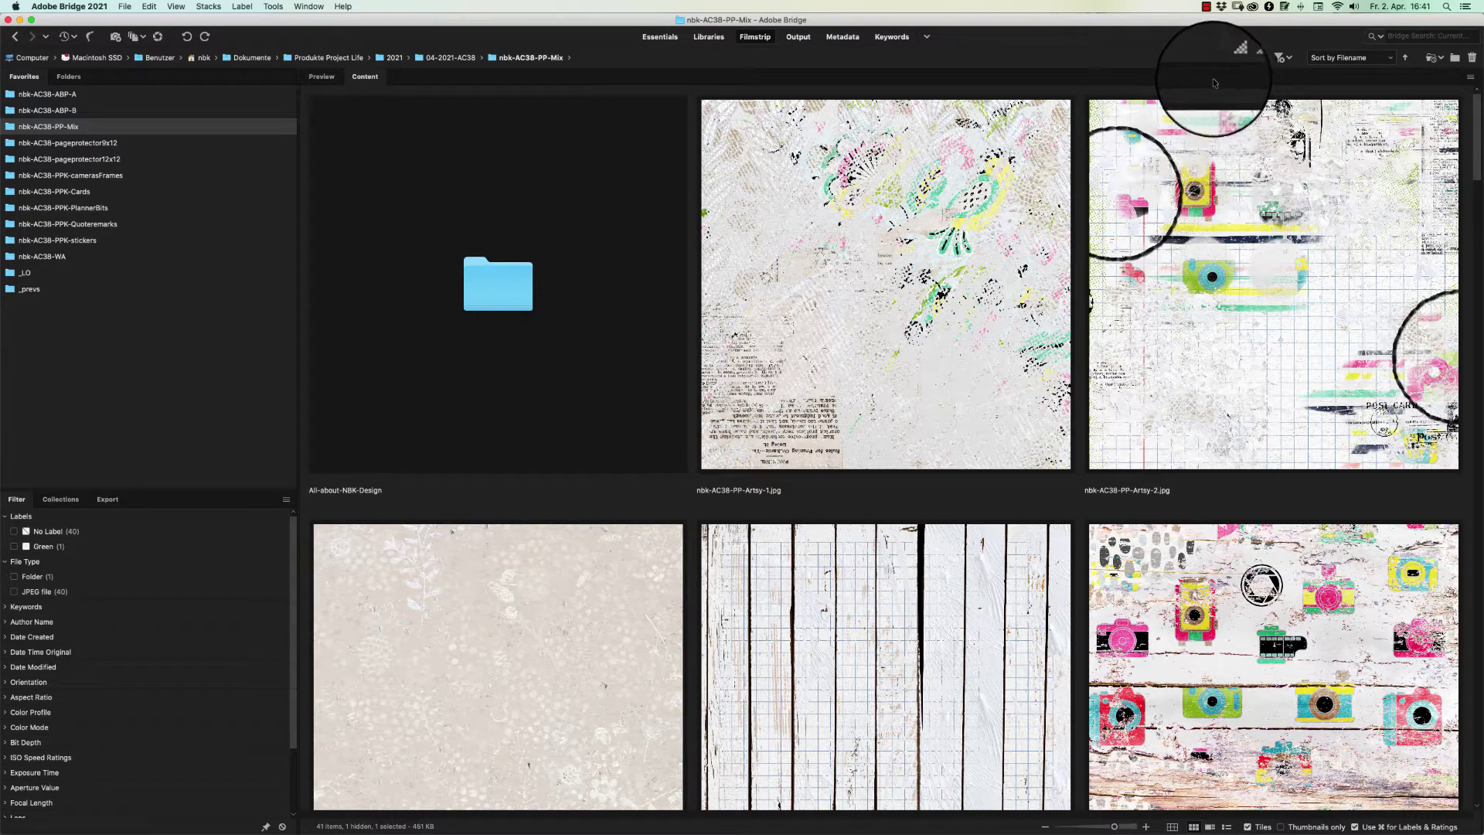
Open the nbk-AC38-WA favorite folder and move it directly below nbk-AC38-PP-Mix in the favorites list
left_click(114, 257)
left_click_drag(115, 256, 124, 146)
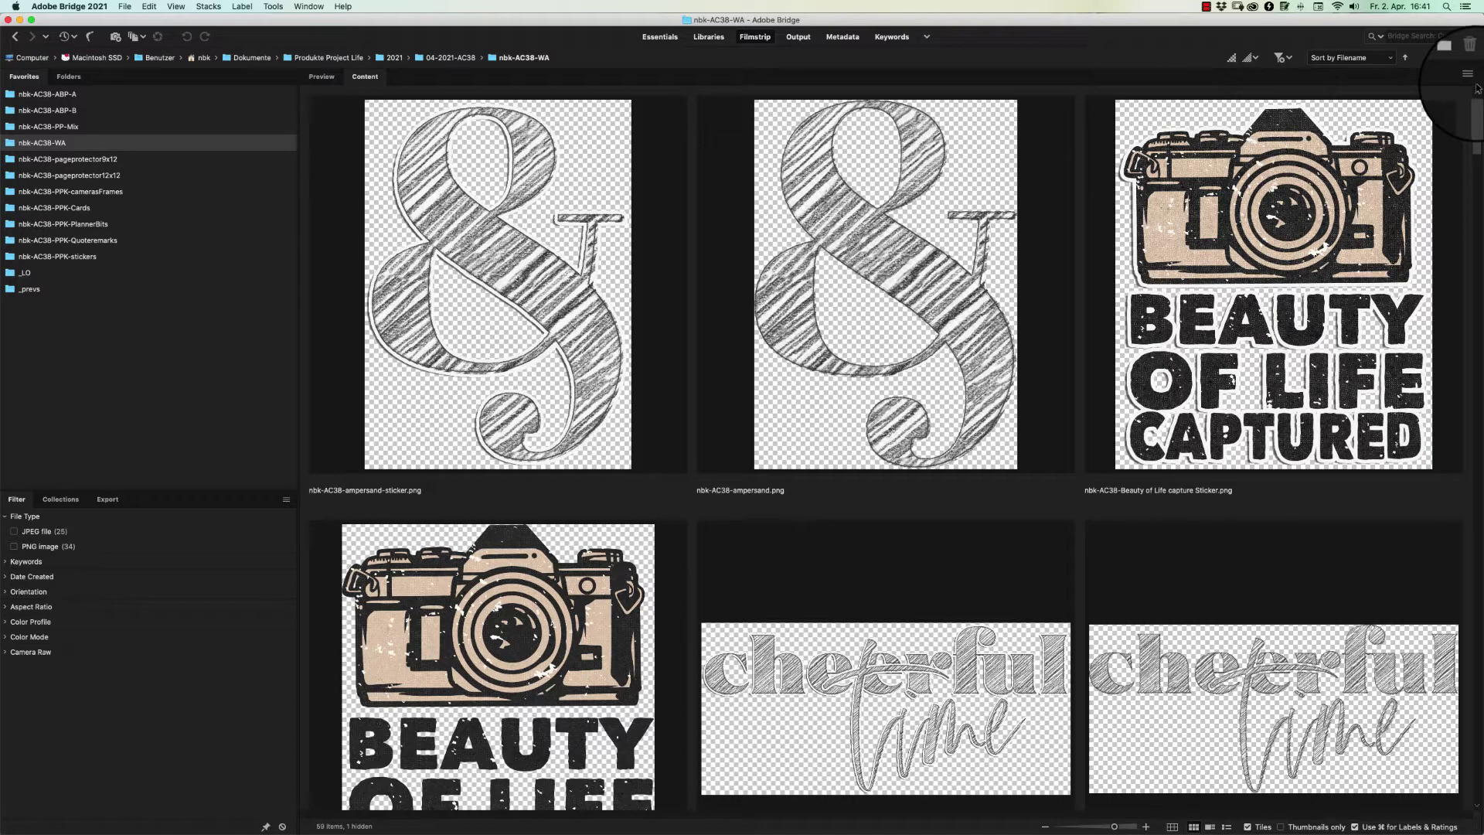
Preview nbk-AC38-ampersand-sticker.png full screen, compare it with the plain ampersand version, and return to the thumbnails
left_click(595, 331)
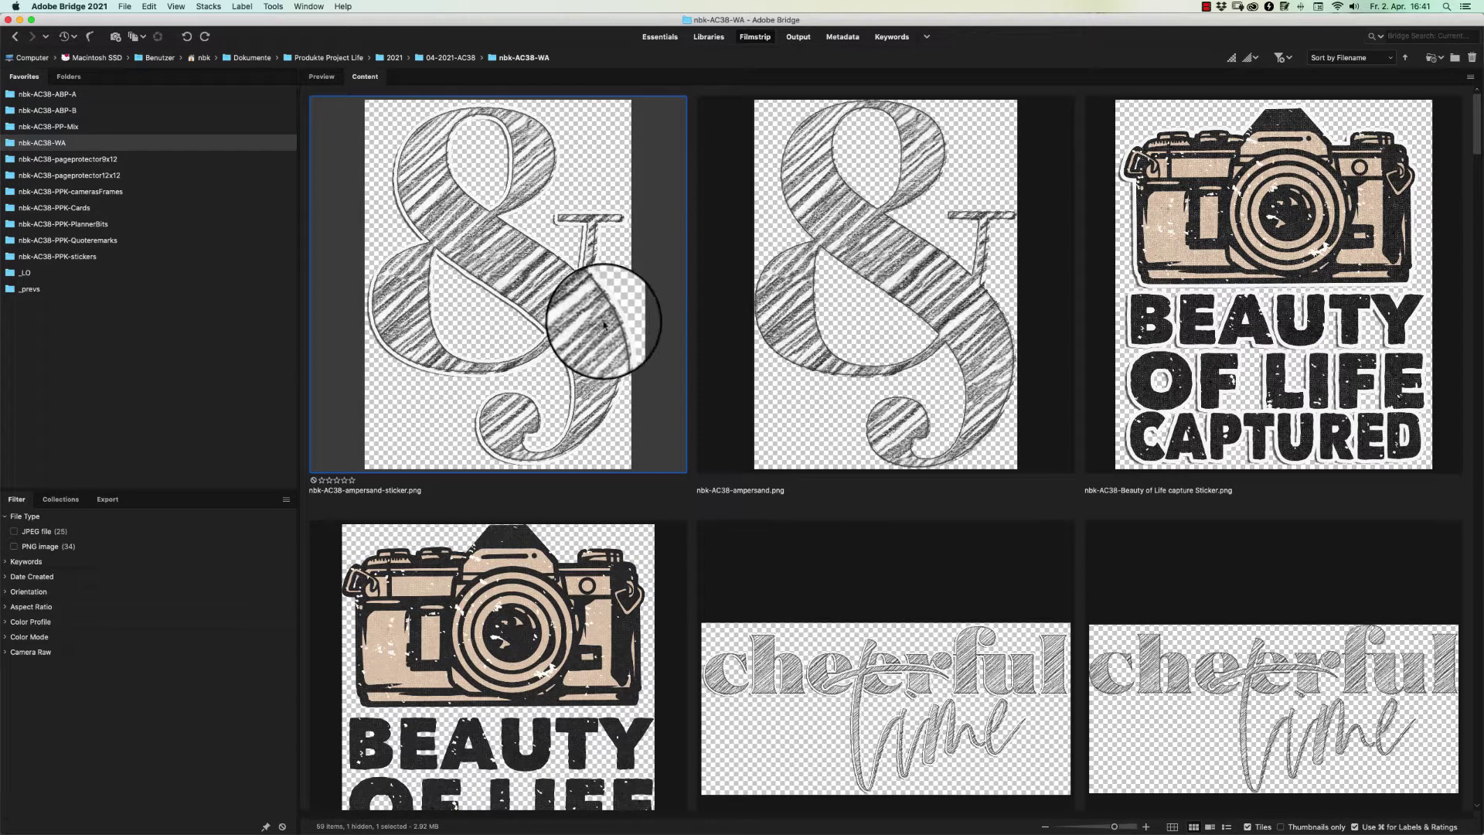
key("space")
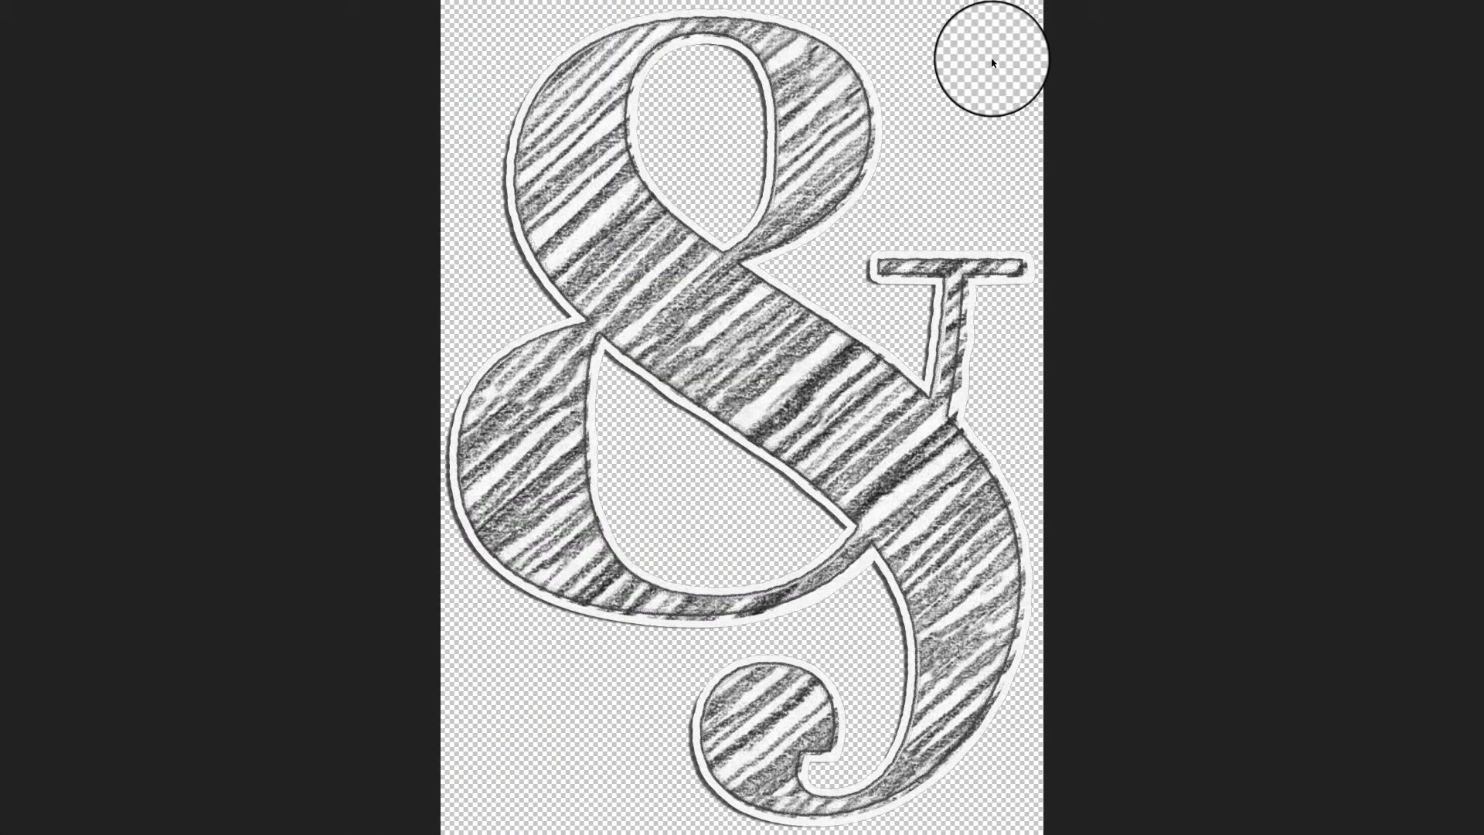
key("Right")
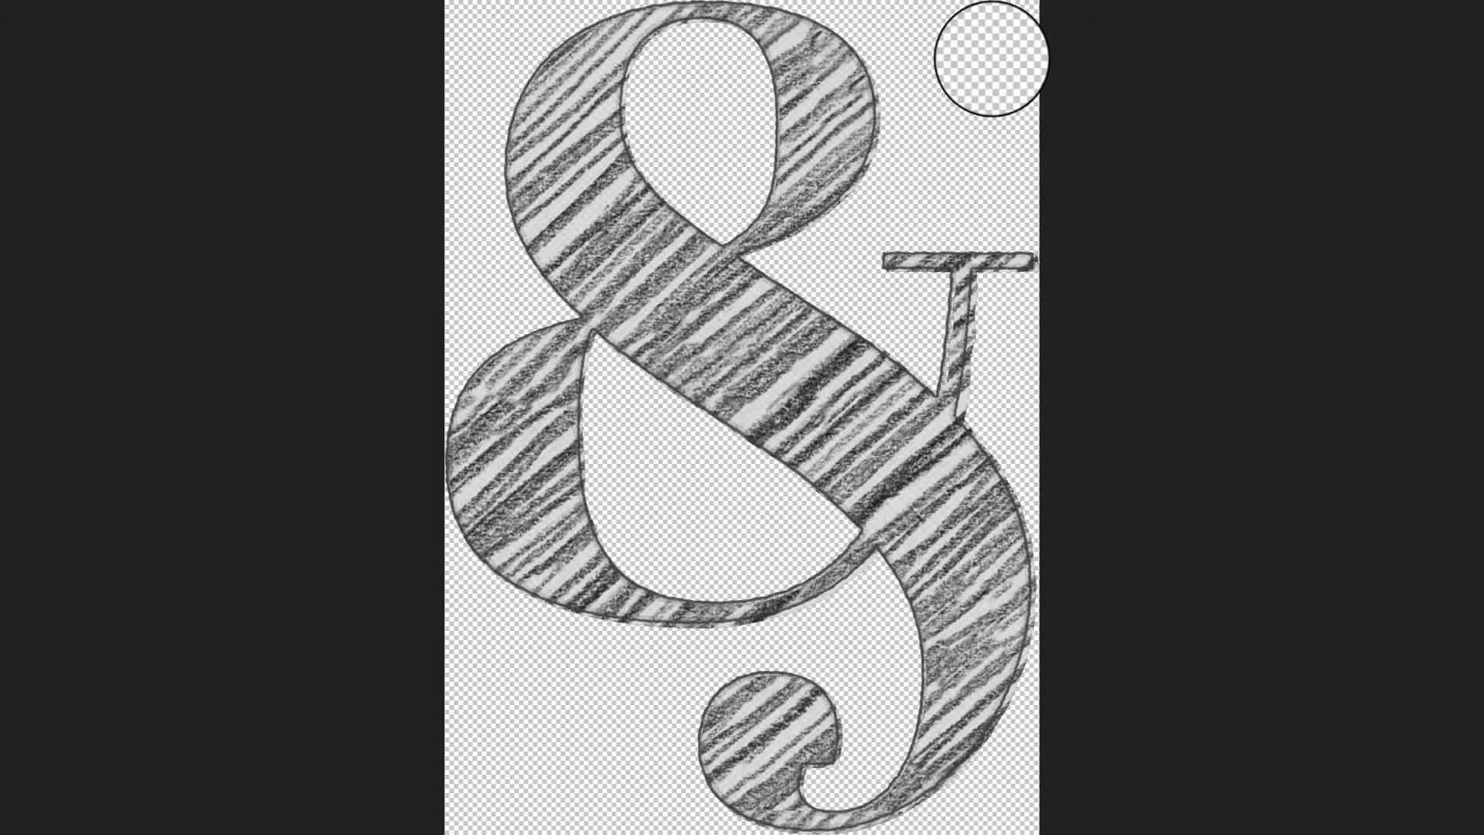
key("Left")
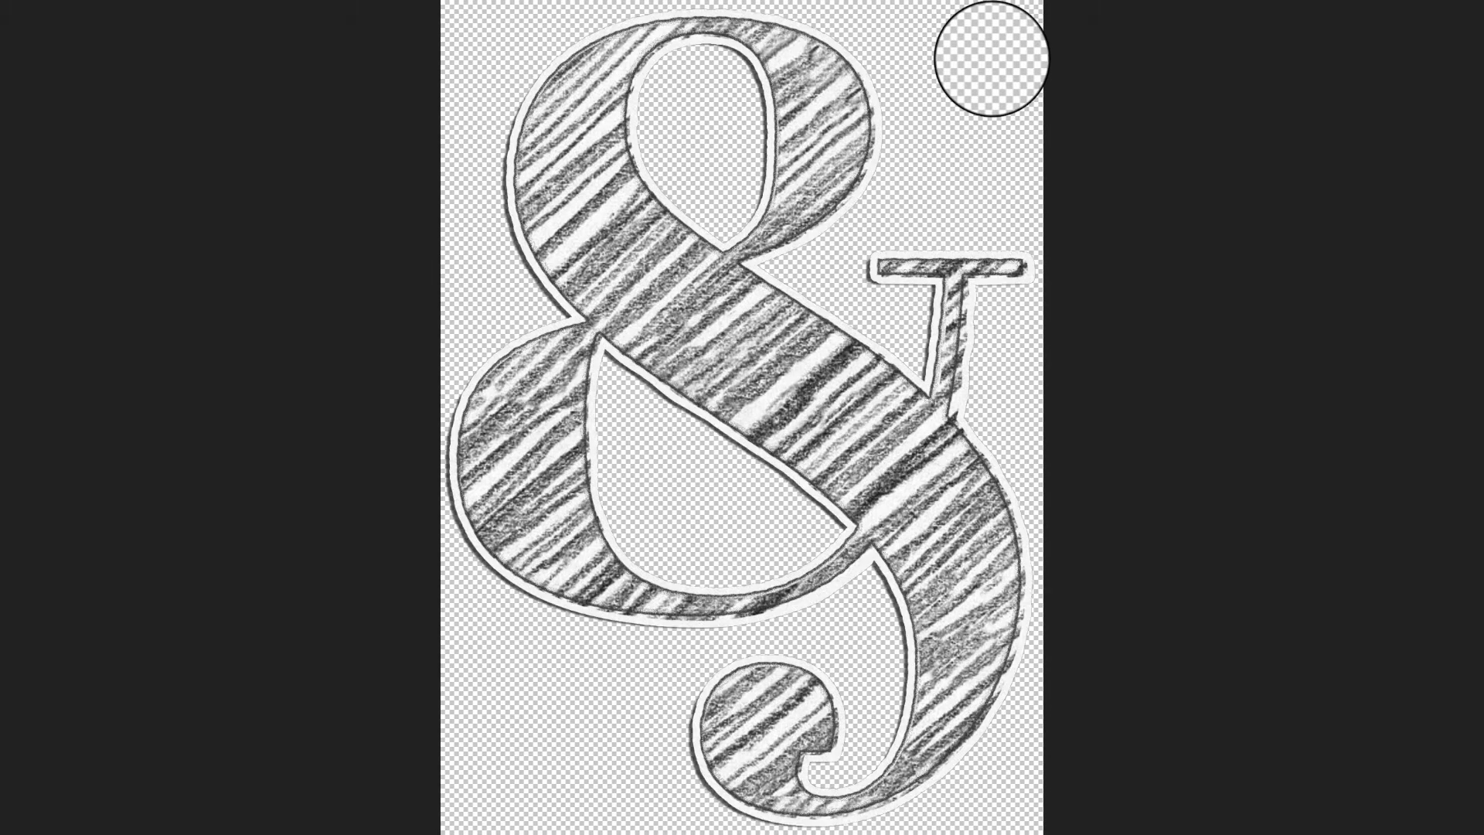
key("space")
Preview the Beauty of Life capture Sticker full screen, followed by its plain version, and close the preview
left_click(1467, 126)
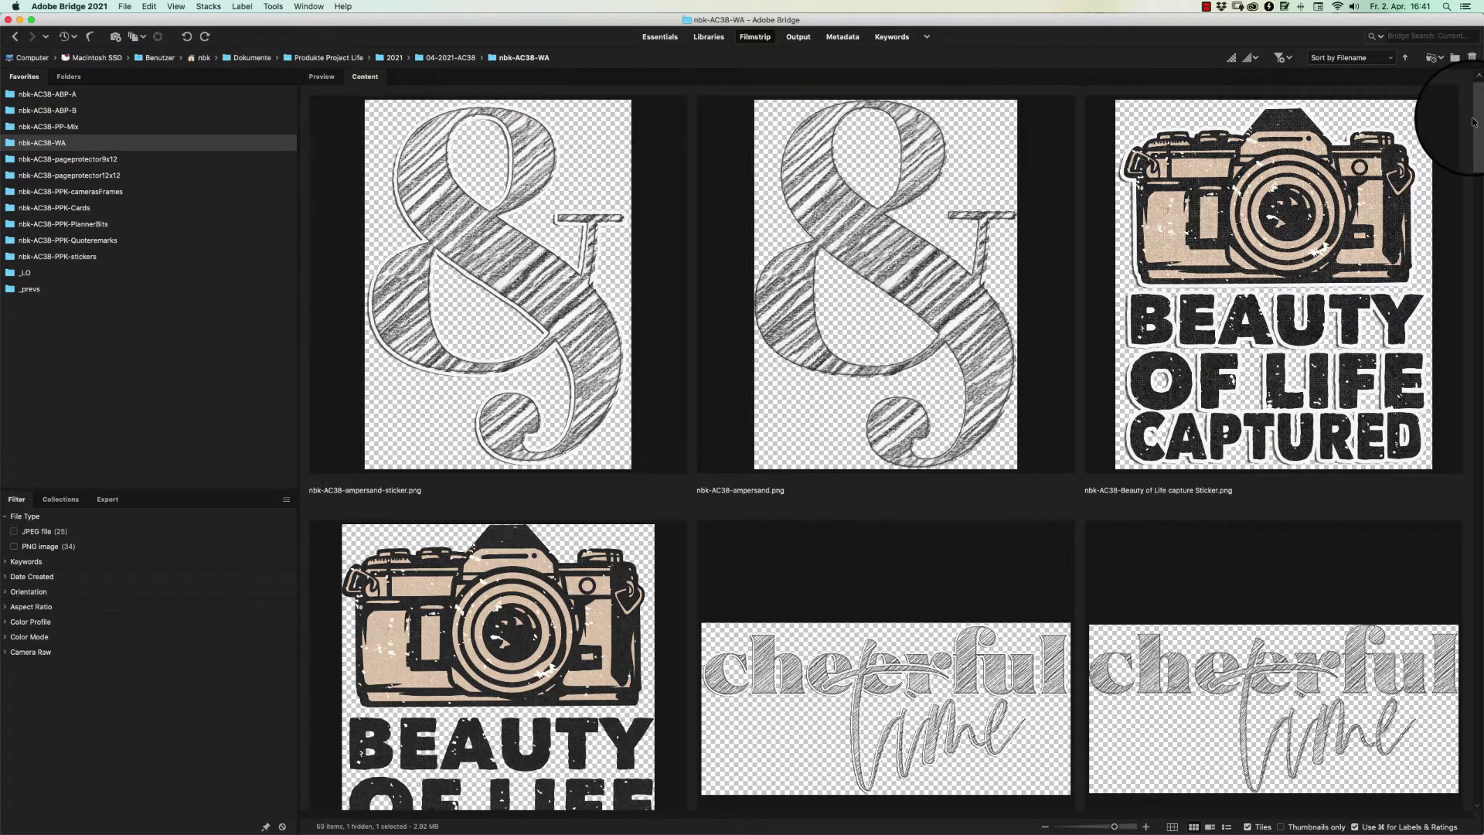
scroll(1469, 126, "down", 2)
left_click(1385, 147)
key("space")
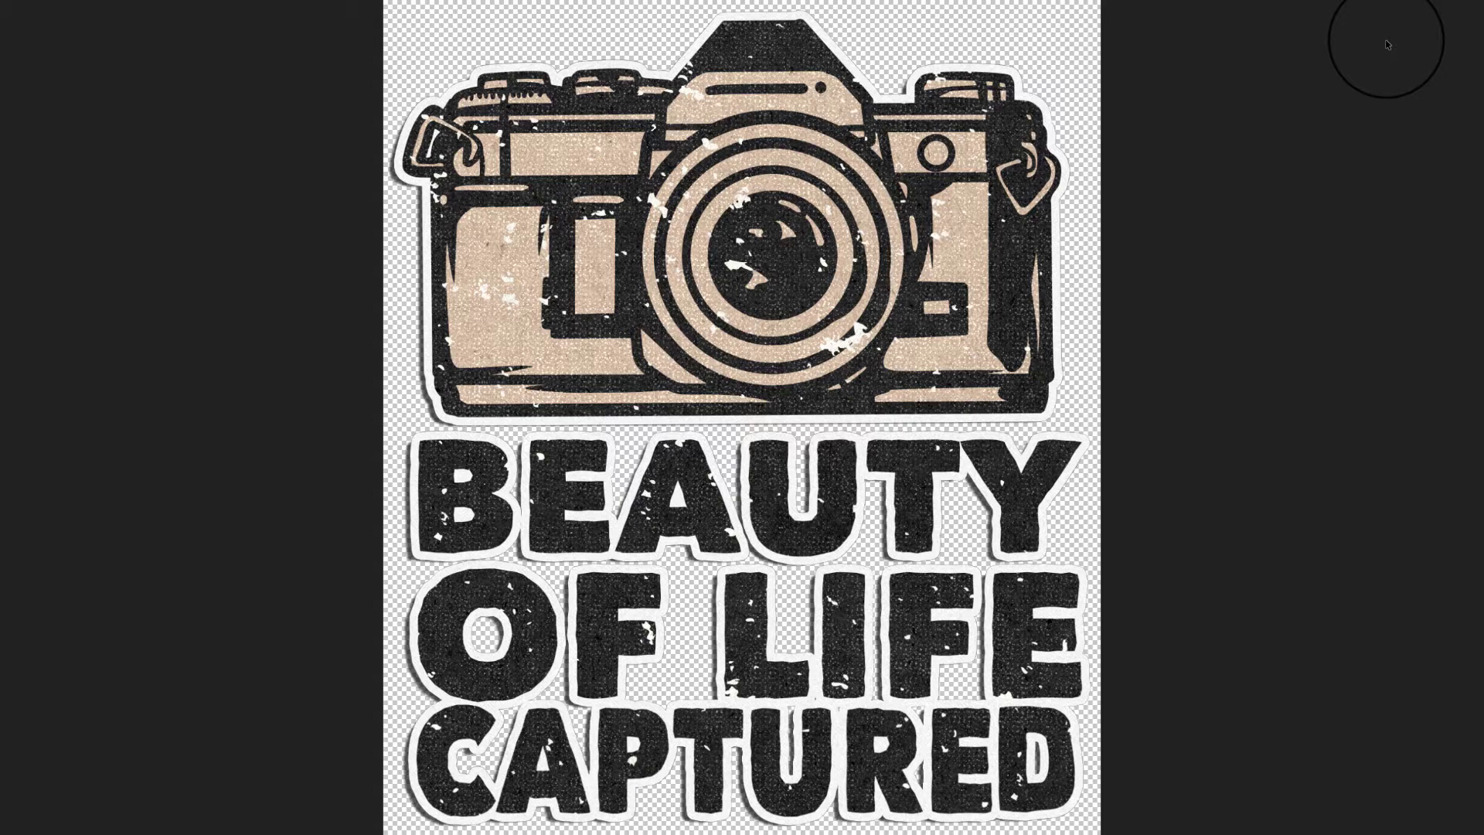
key("Right")
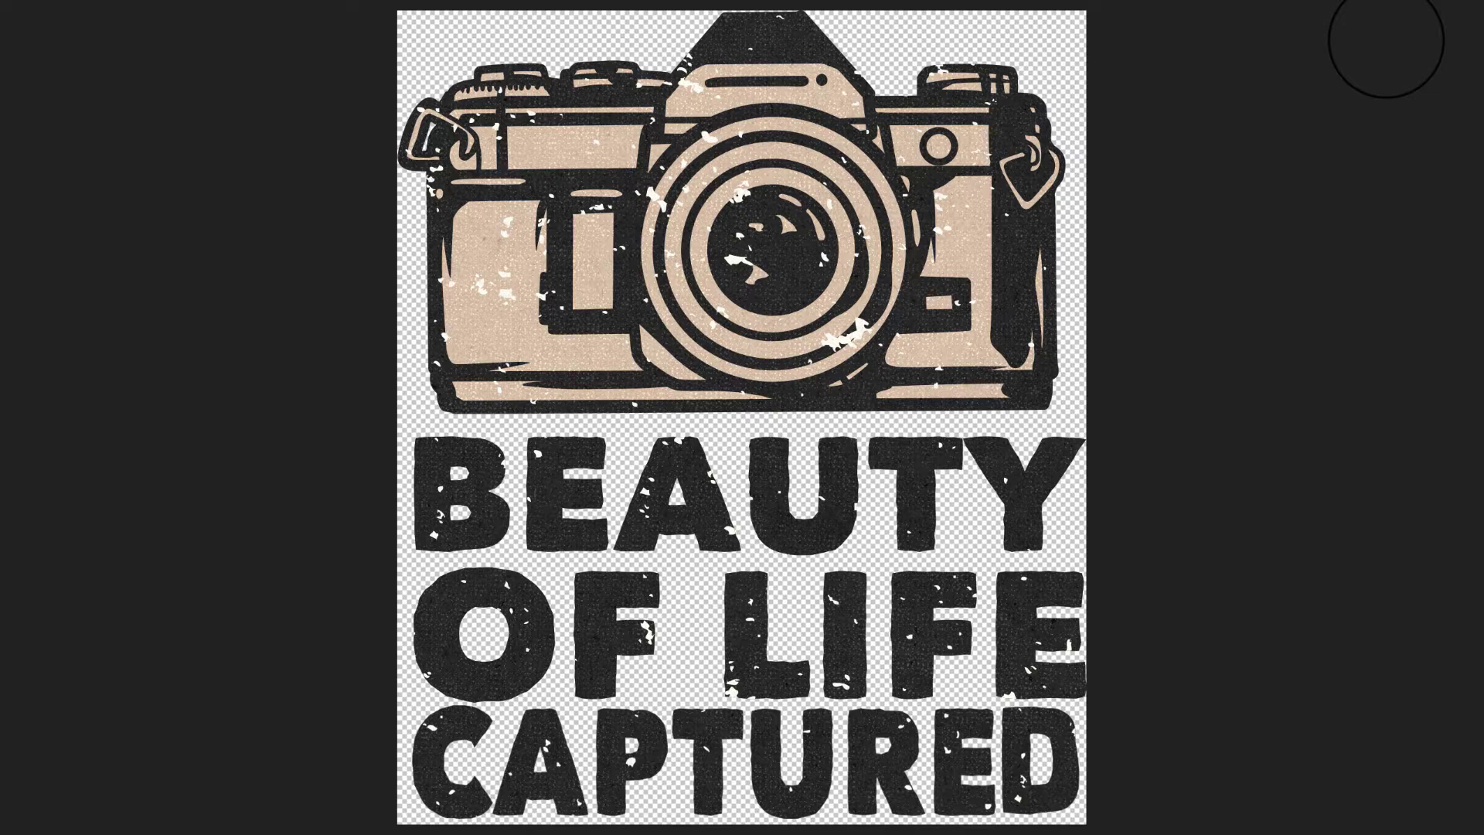
key("Escape")
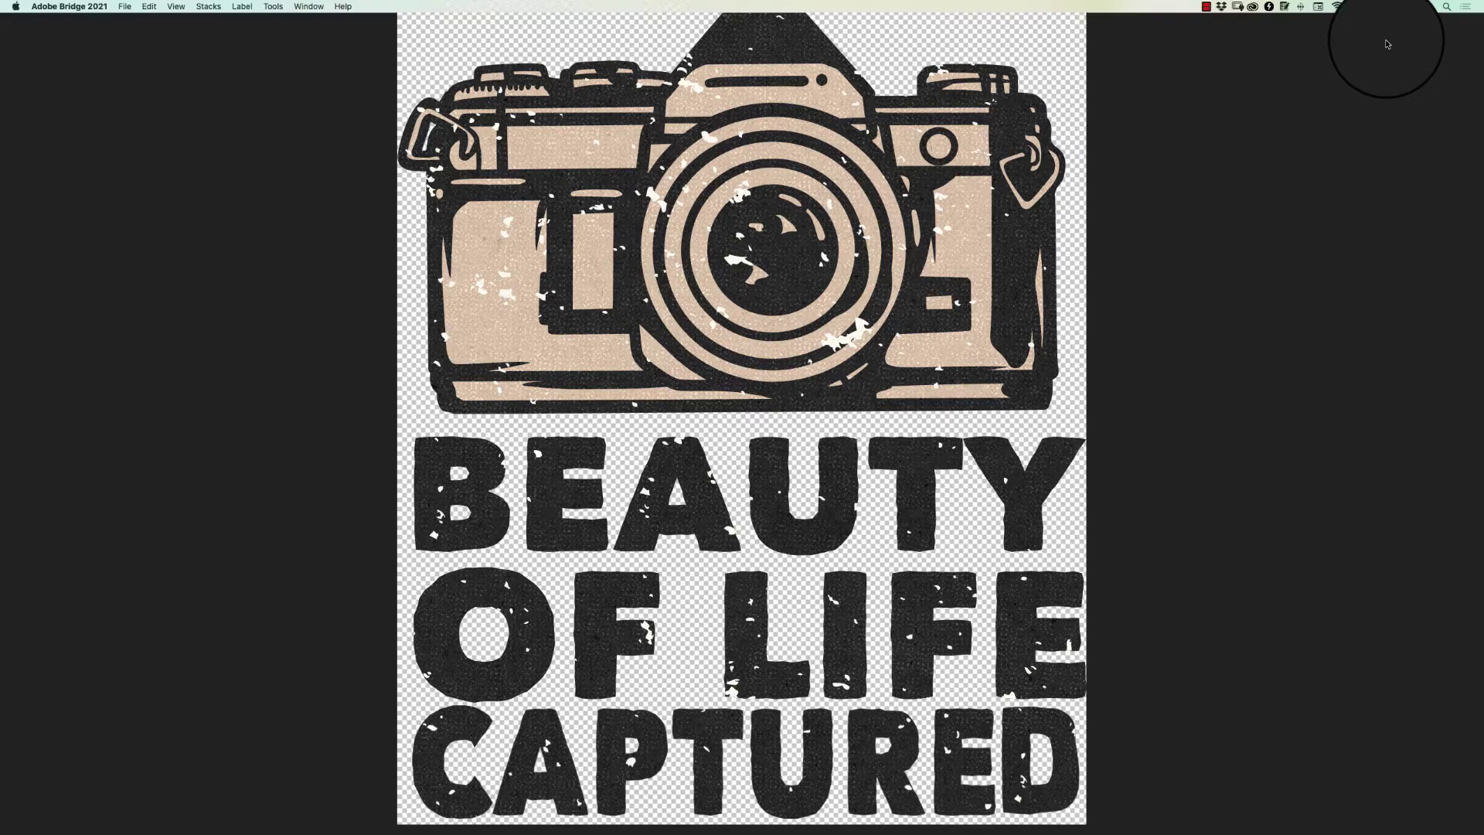
View nbk-AC38-Cheerfultime-sticker.png full screen and close the preview
left_click(961, 390)
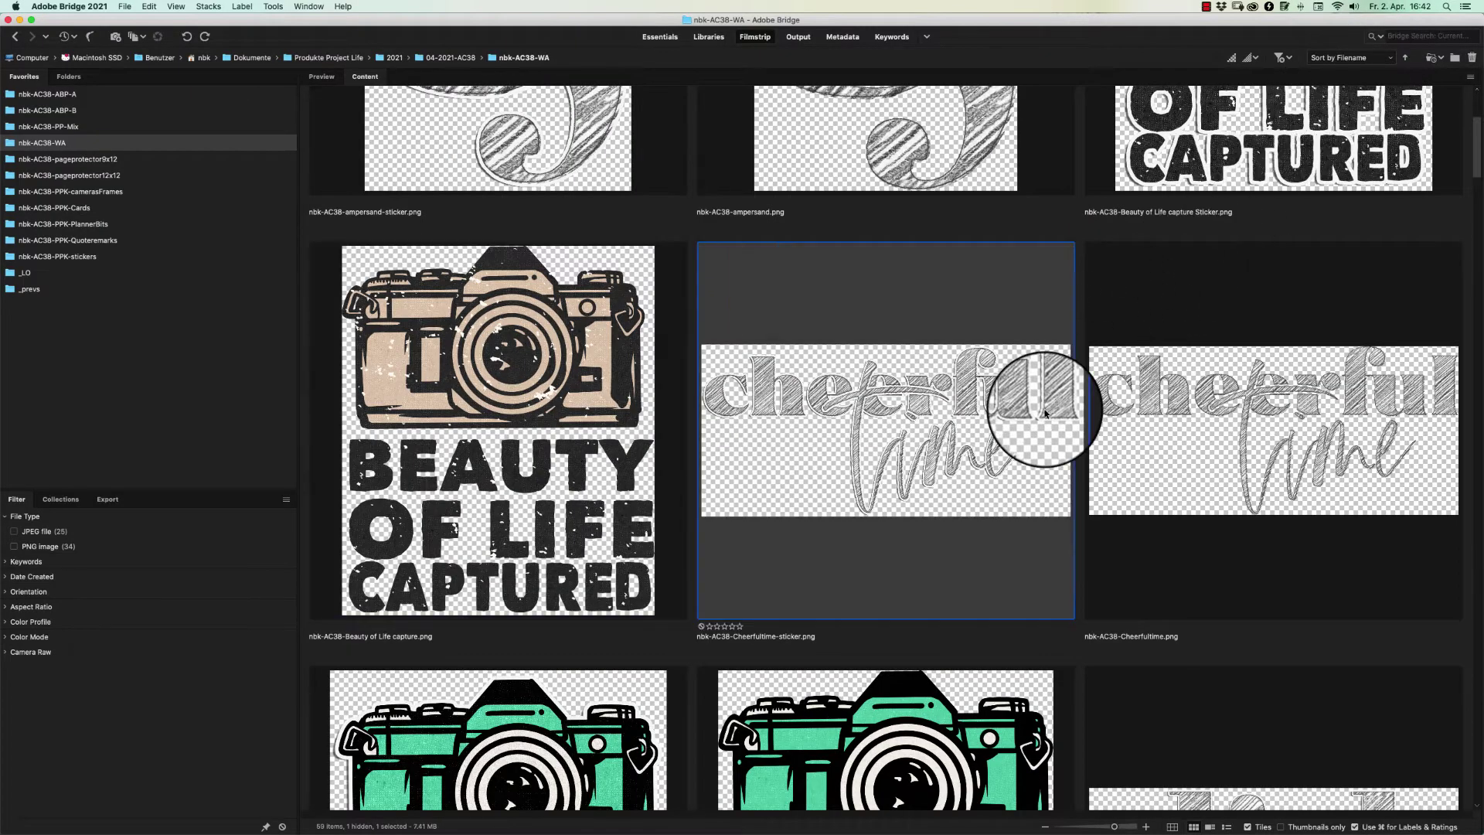
key("space")
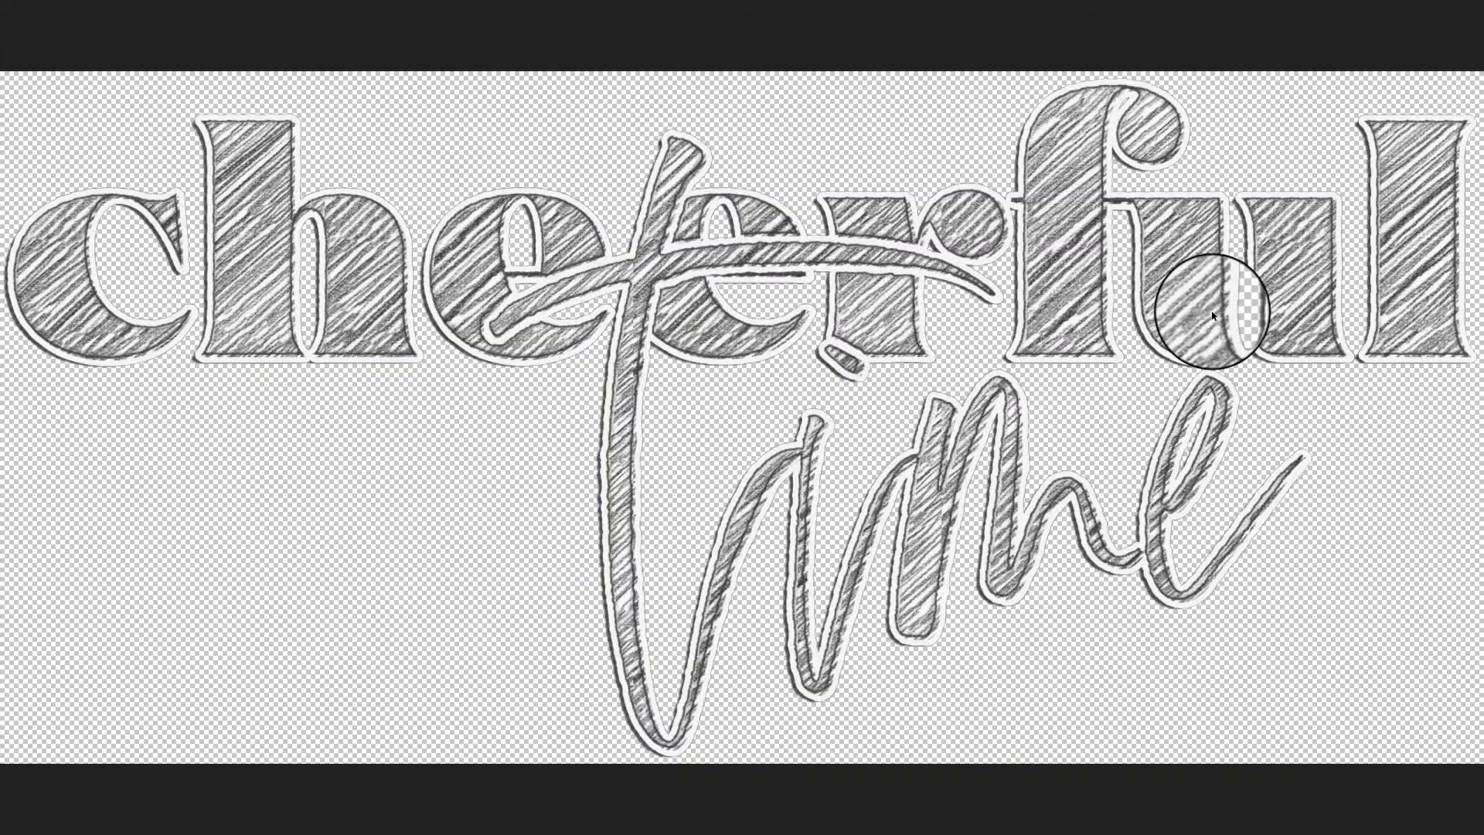
key("Escape")
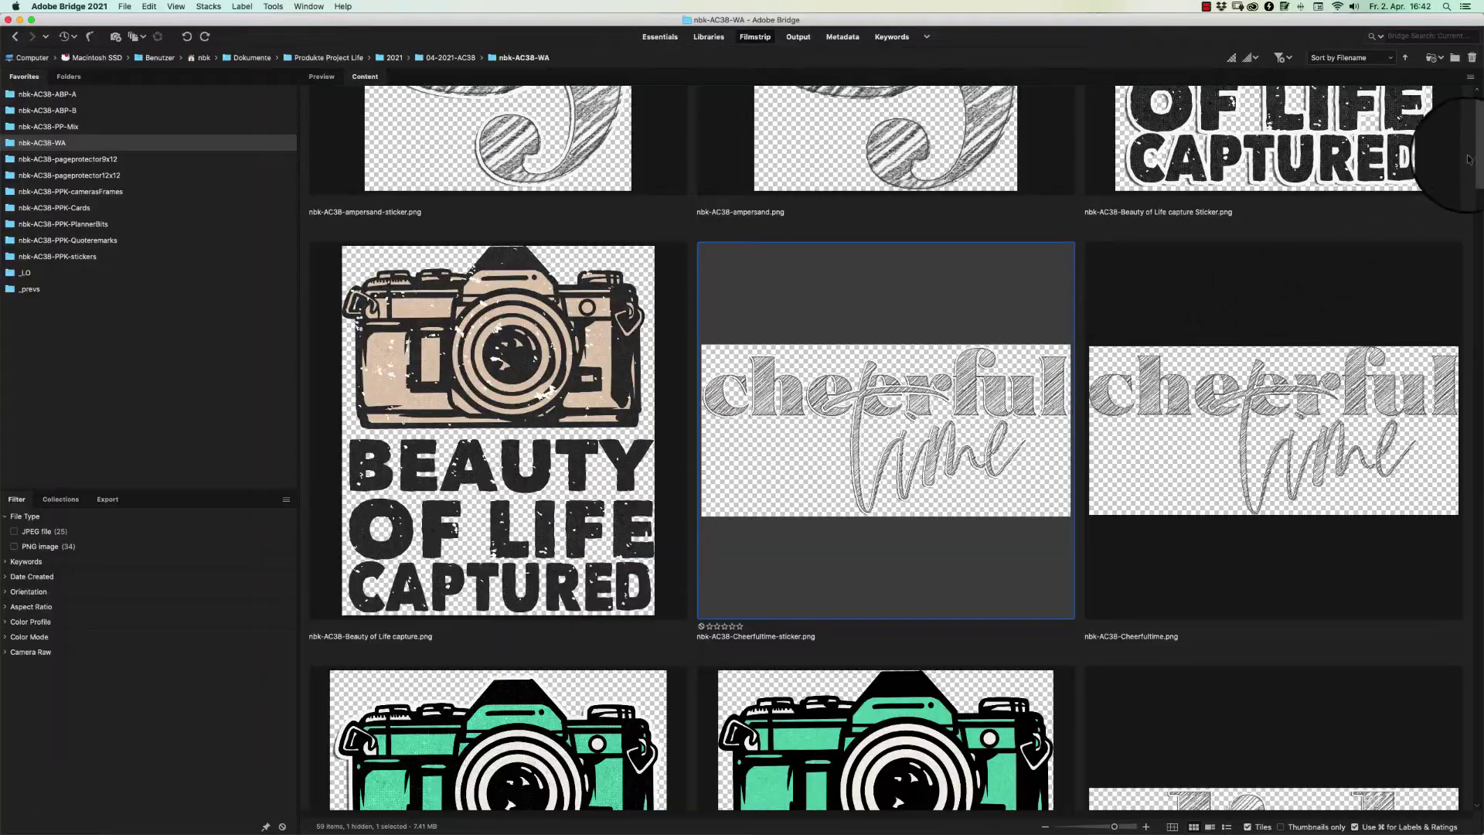
Browse the word art thumbnails from the Cheerfultime files down to the make memories and Memries are forever designs
scroll(1473, 166, "down", 2)
left_click_drag(1473, 166, 1451, 263)
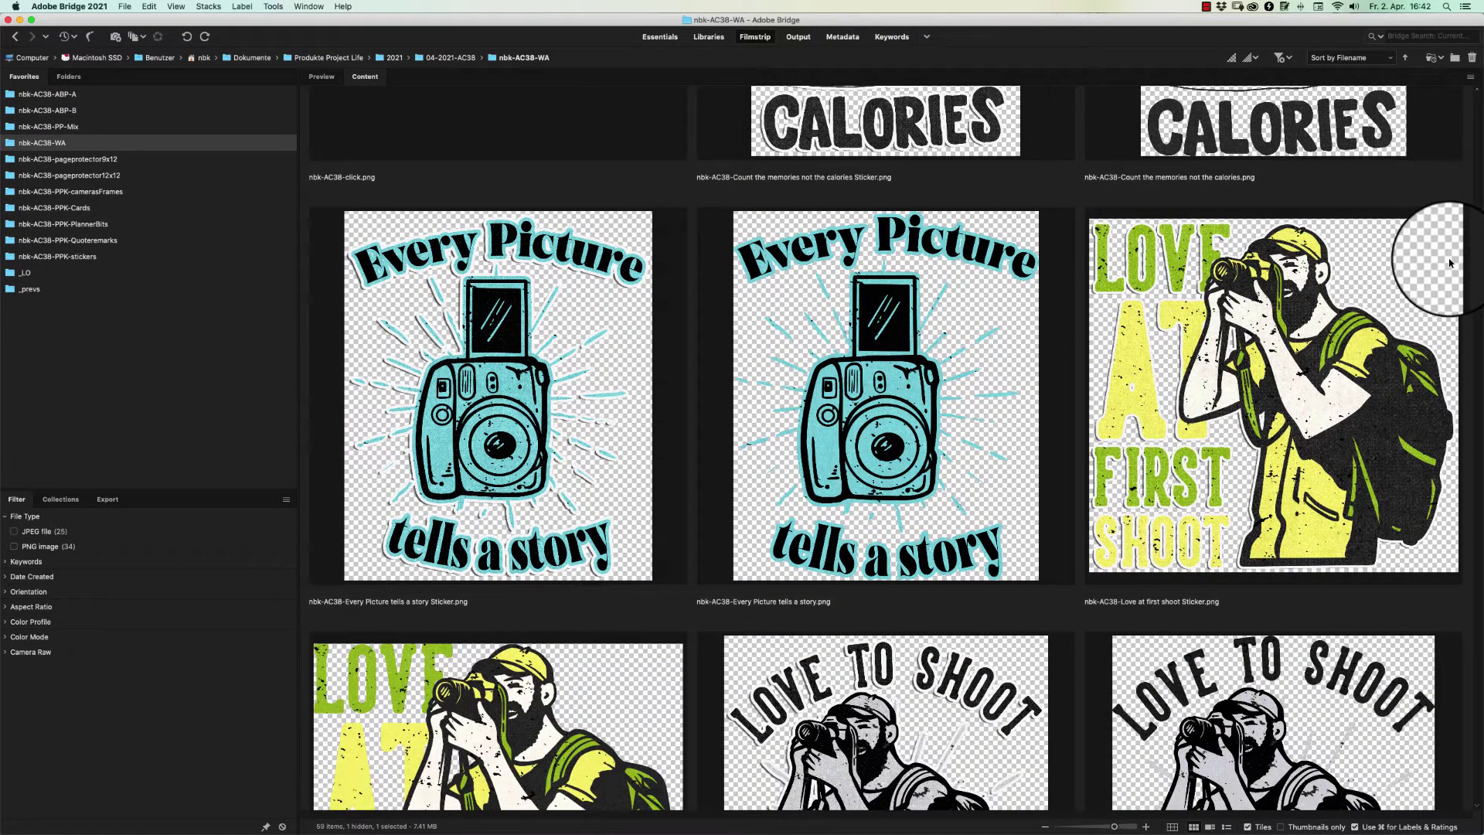
scroll(1450, 262, "up", 1)
scroll(1450, 263, "down", 2)
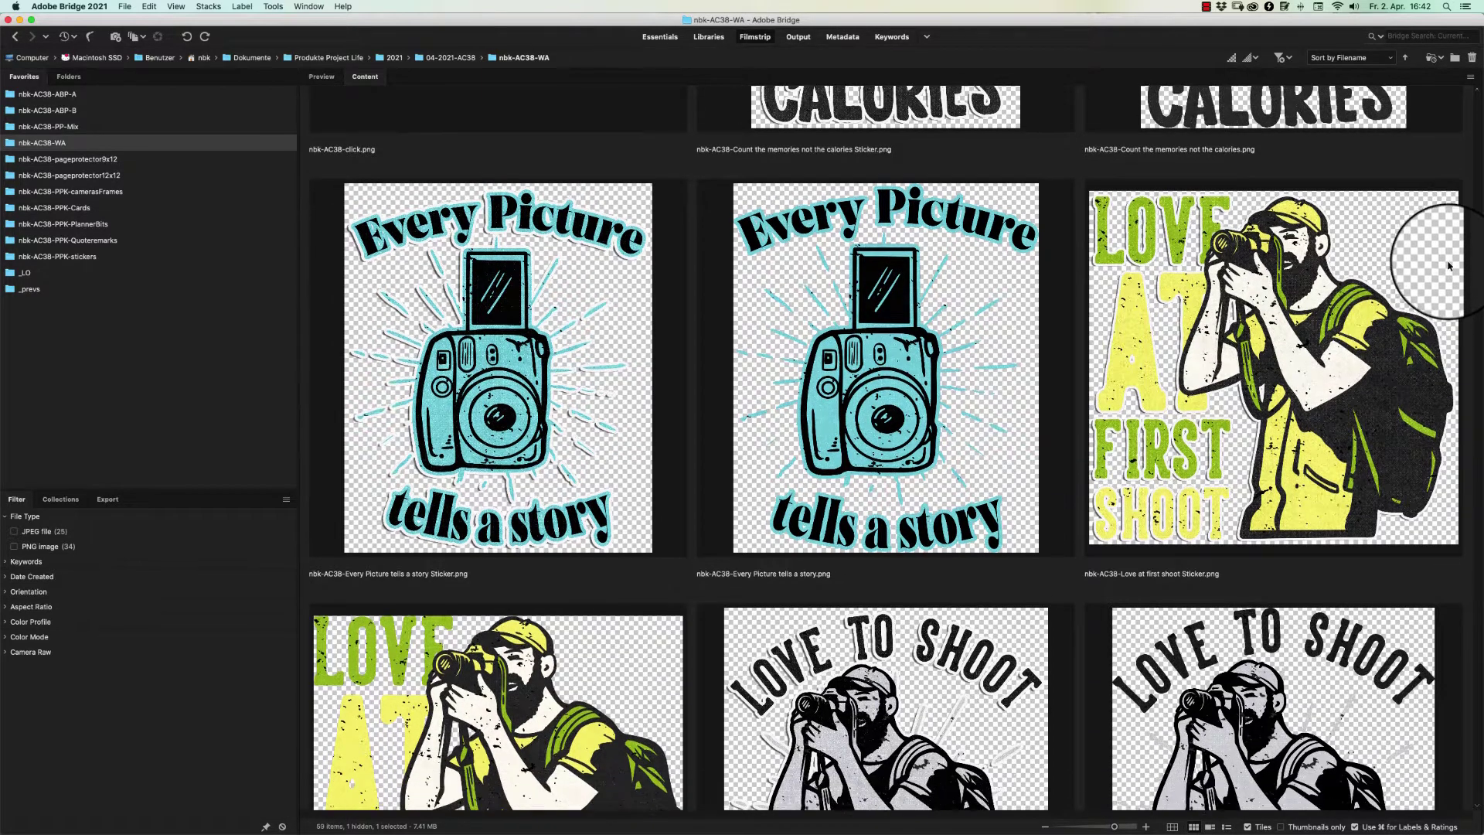
scroll(1448, 266, "down", 6)
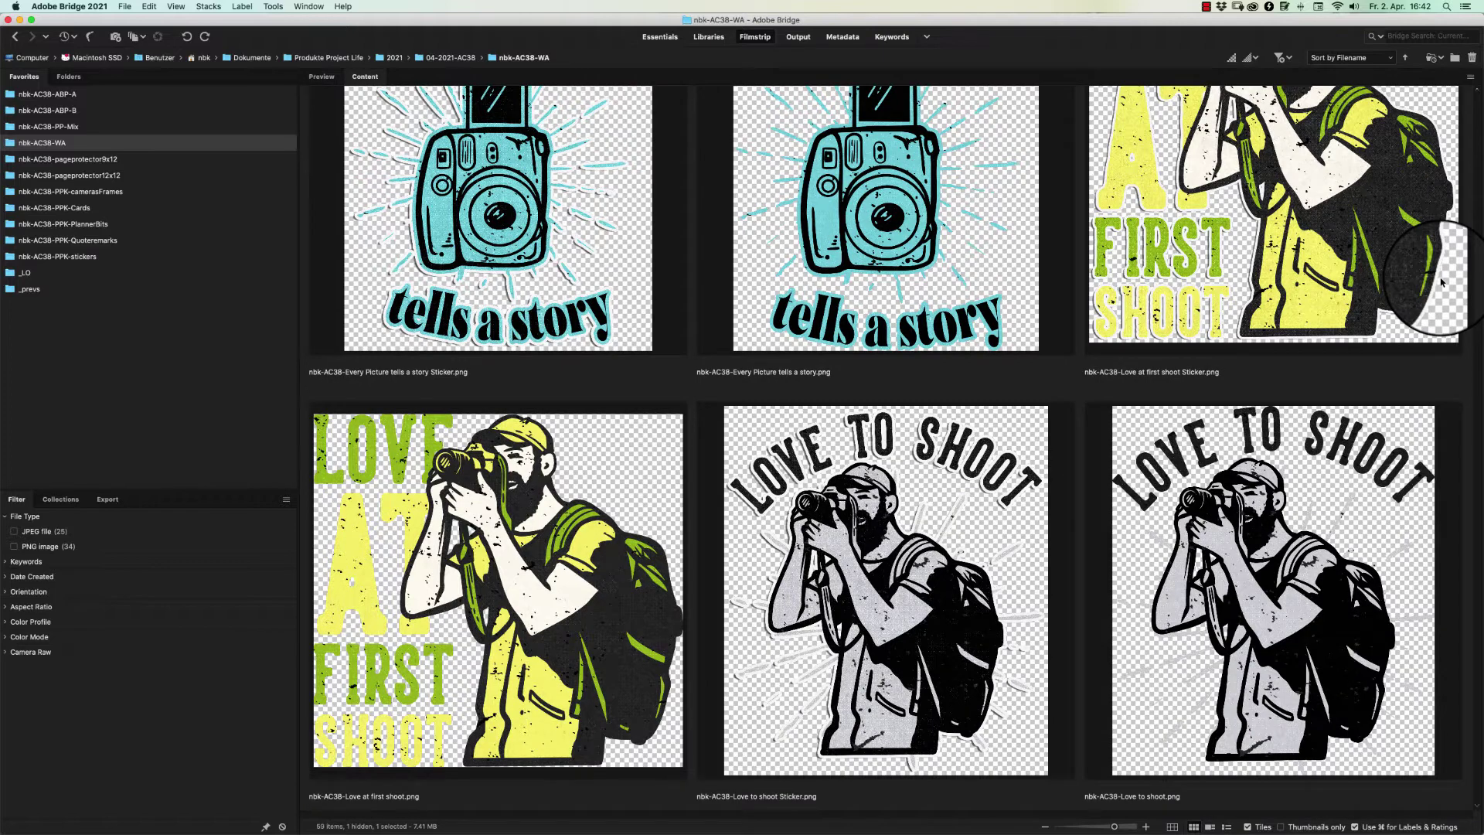
scroll(1442, 282, "down", 15)
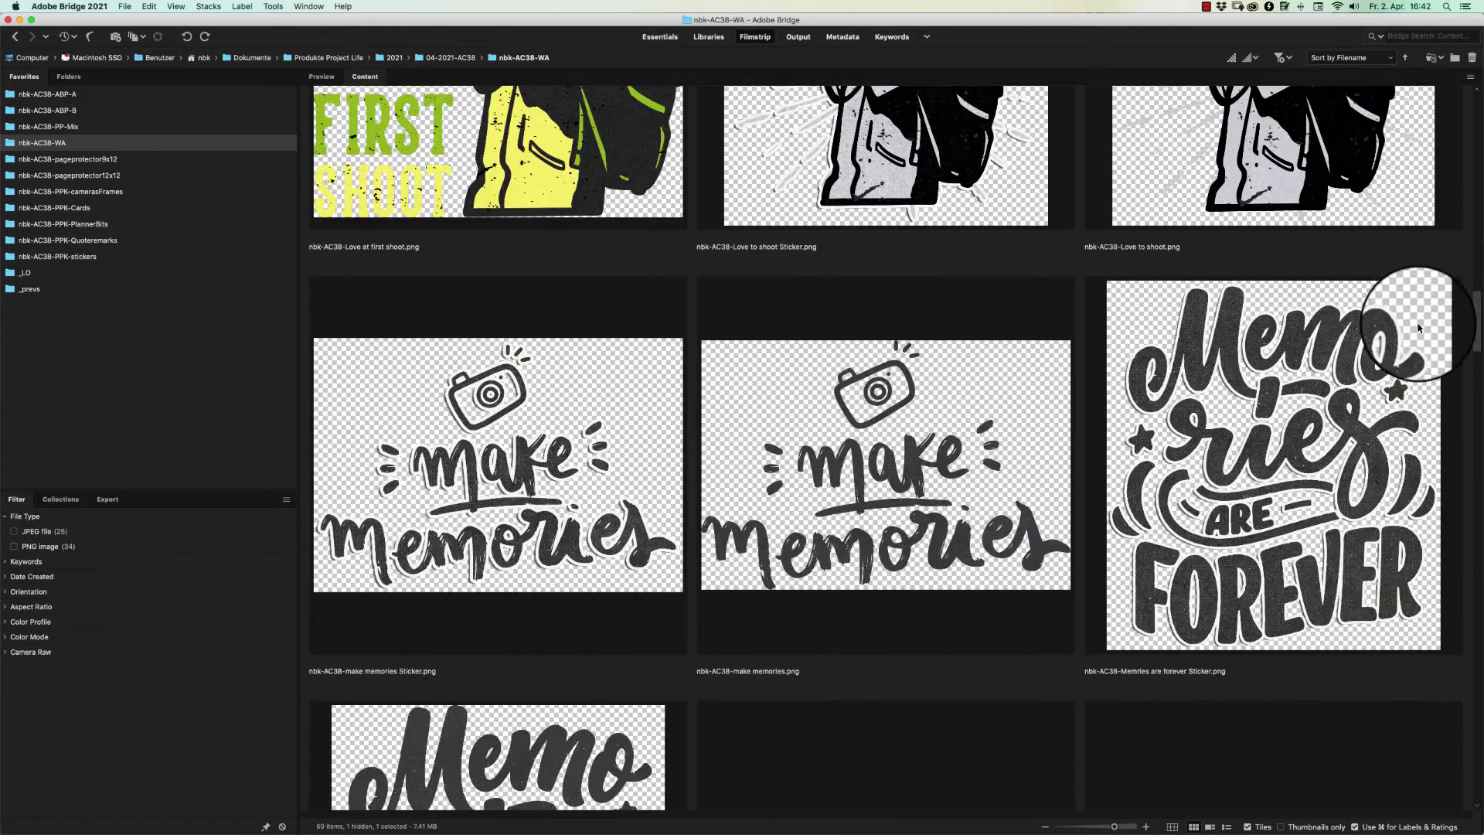
scroll(1418, 328, "down", 4)
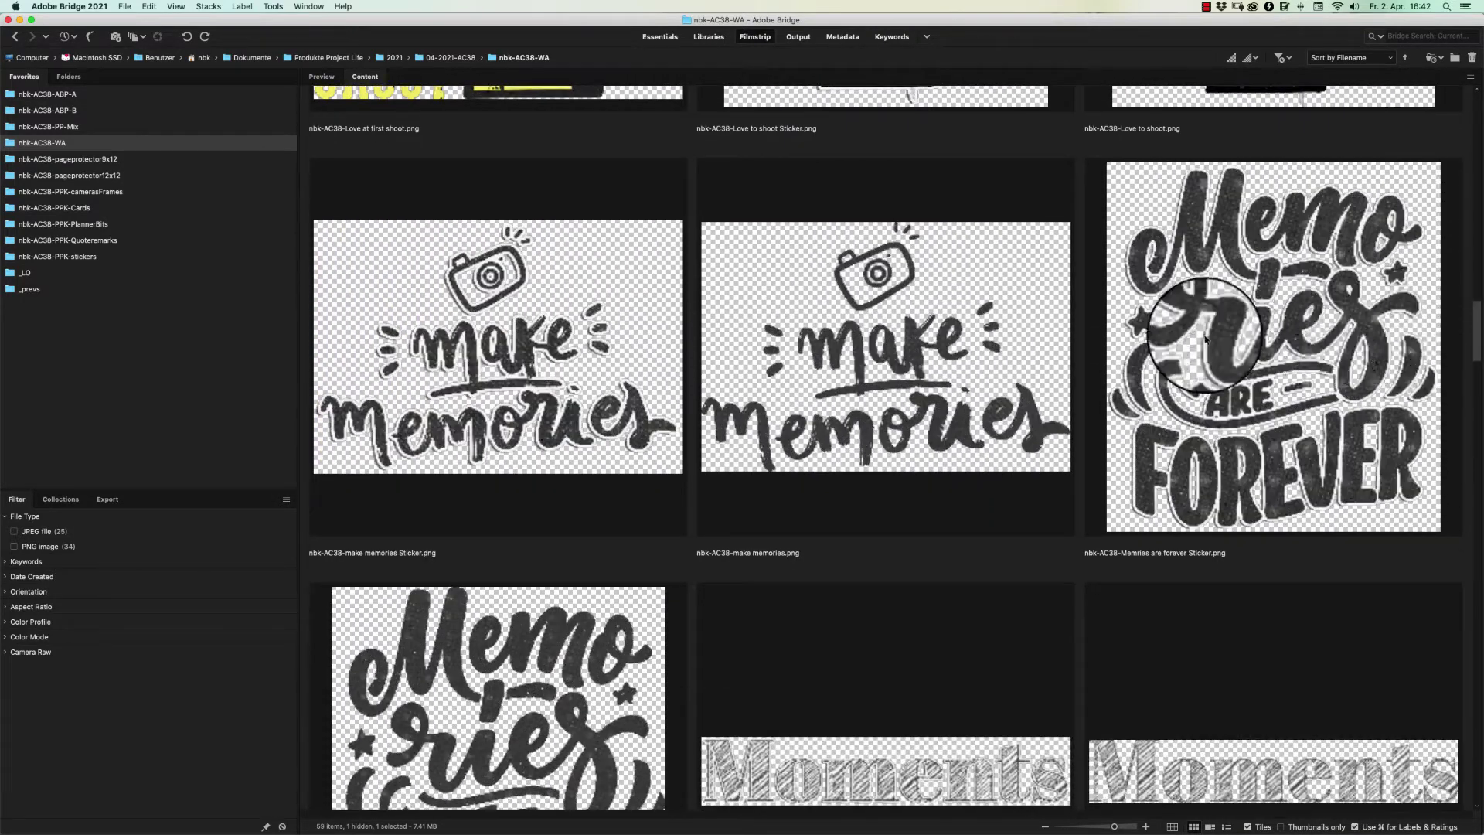
Preview the make memories Sticker and the Memries are forever Sticker full screen, one after the other
left_click(612, 403)
key("space")
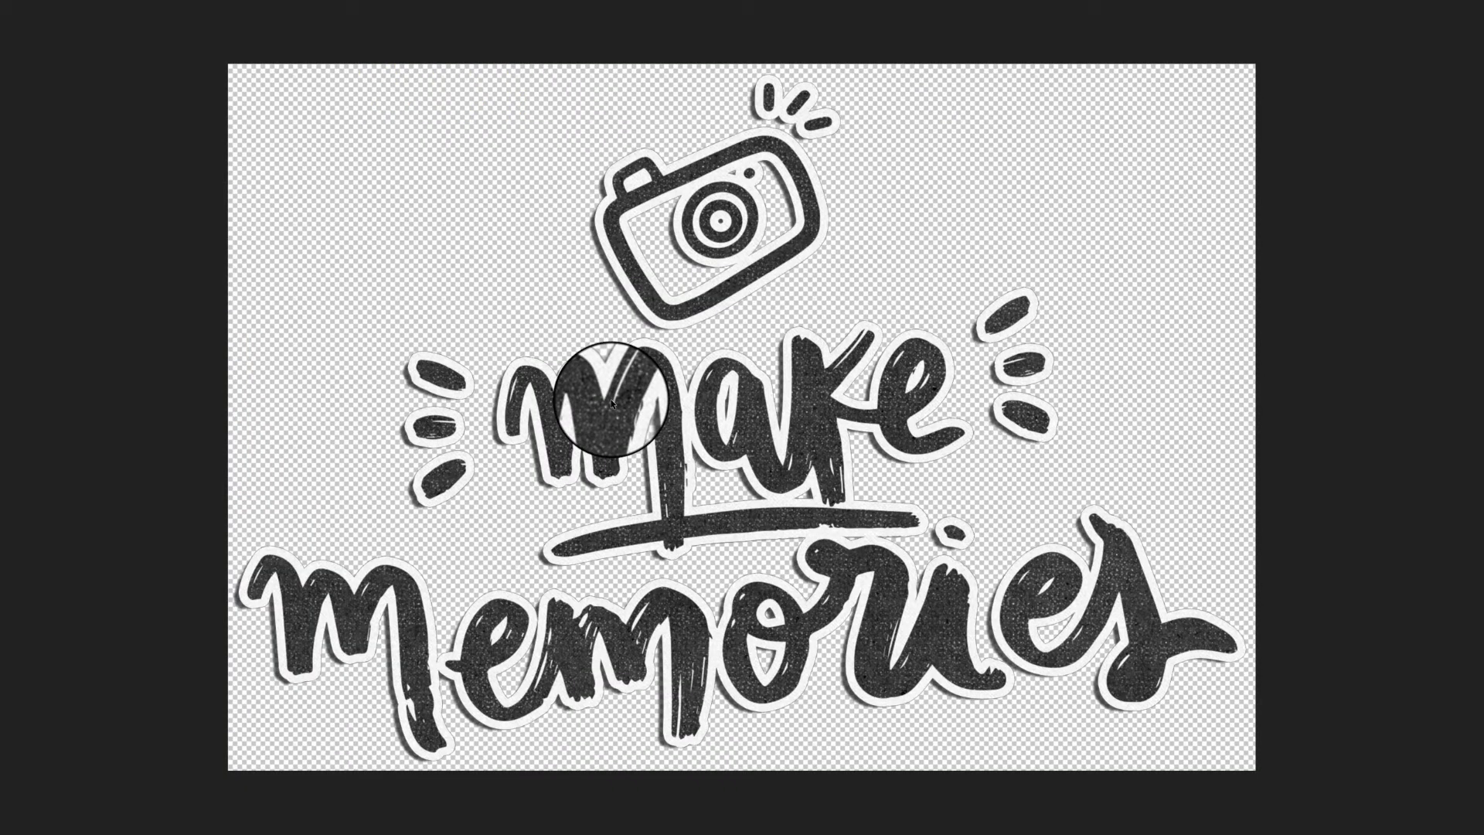
key("space")
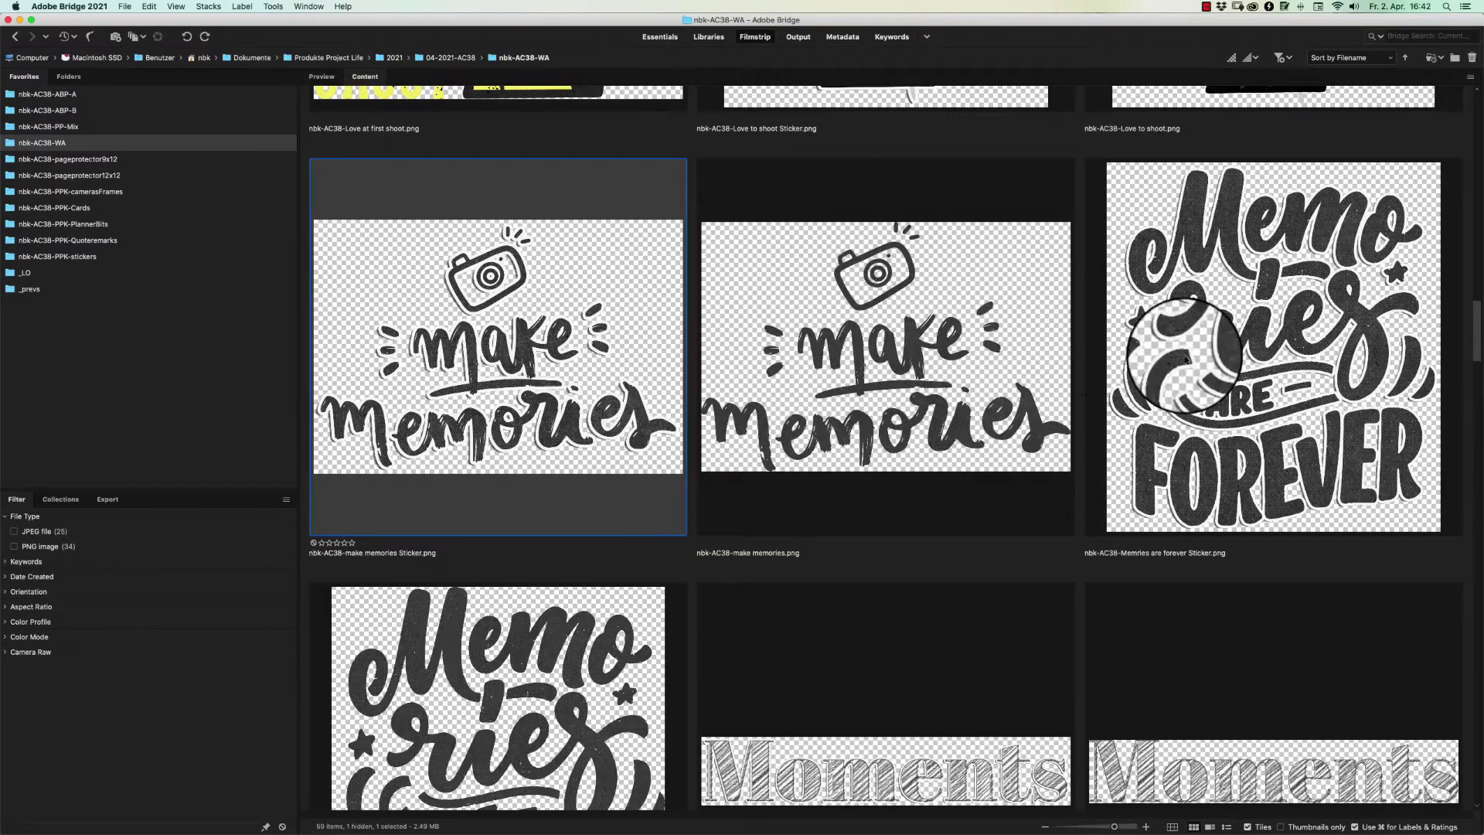
left_click(1338, 342)
key("space")
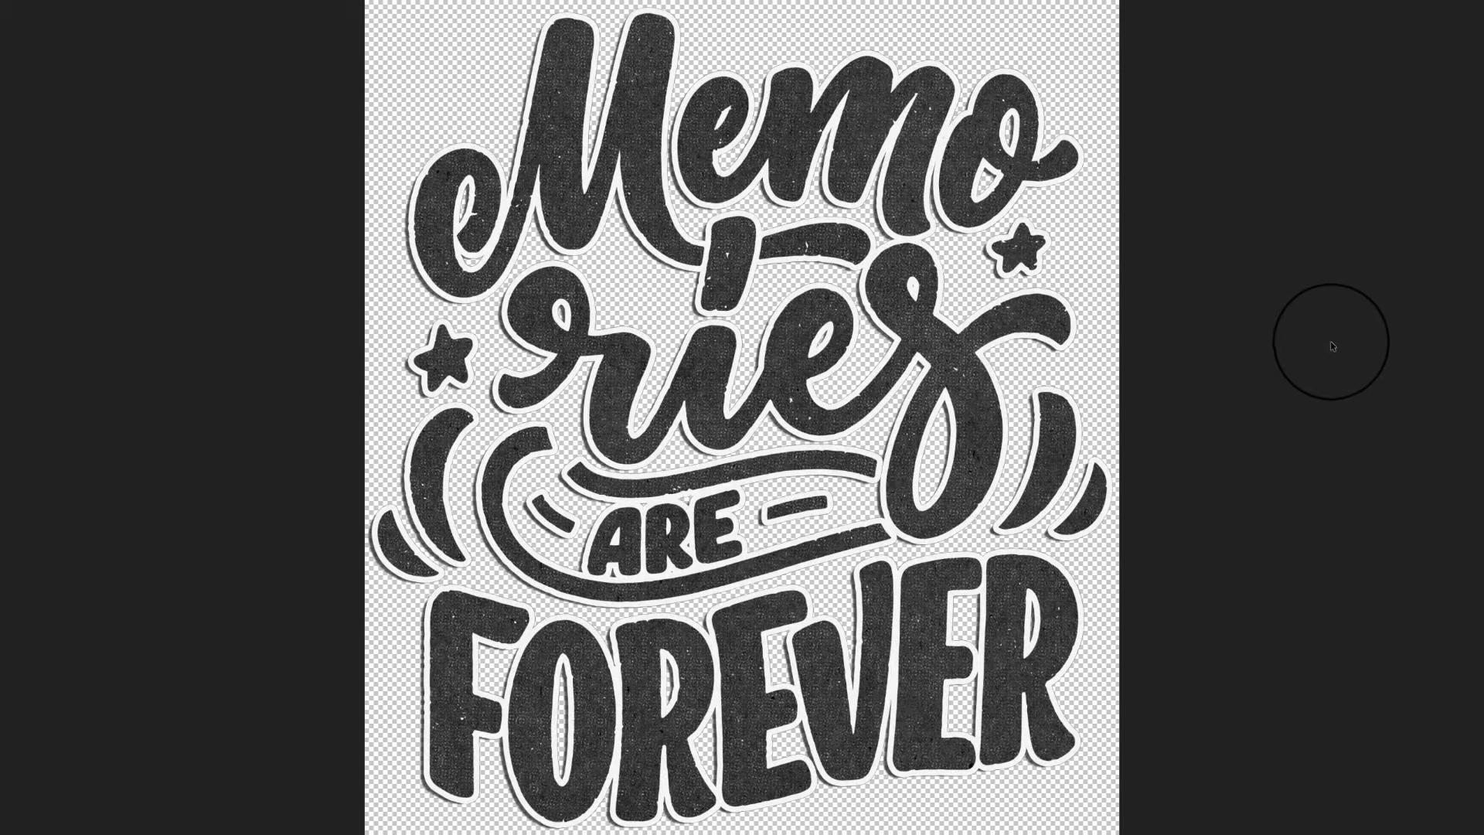
key("space")
Look through the moments and Smallest moment word art and select nbk-AC38-There are no bad pictures Sticker.png
scroll(1476, 309, "down", 10)
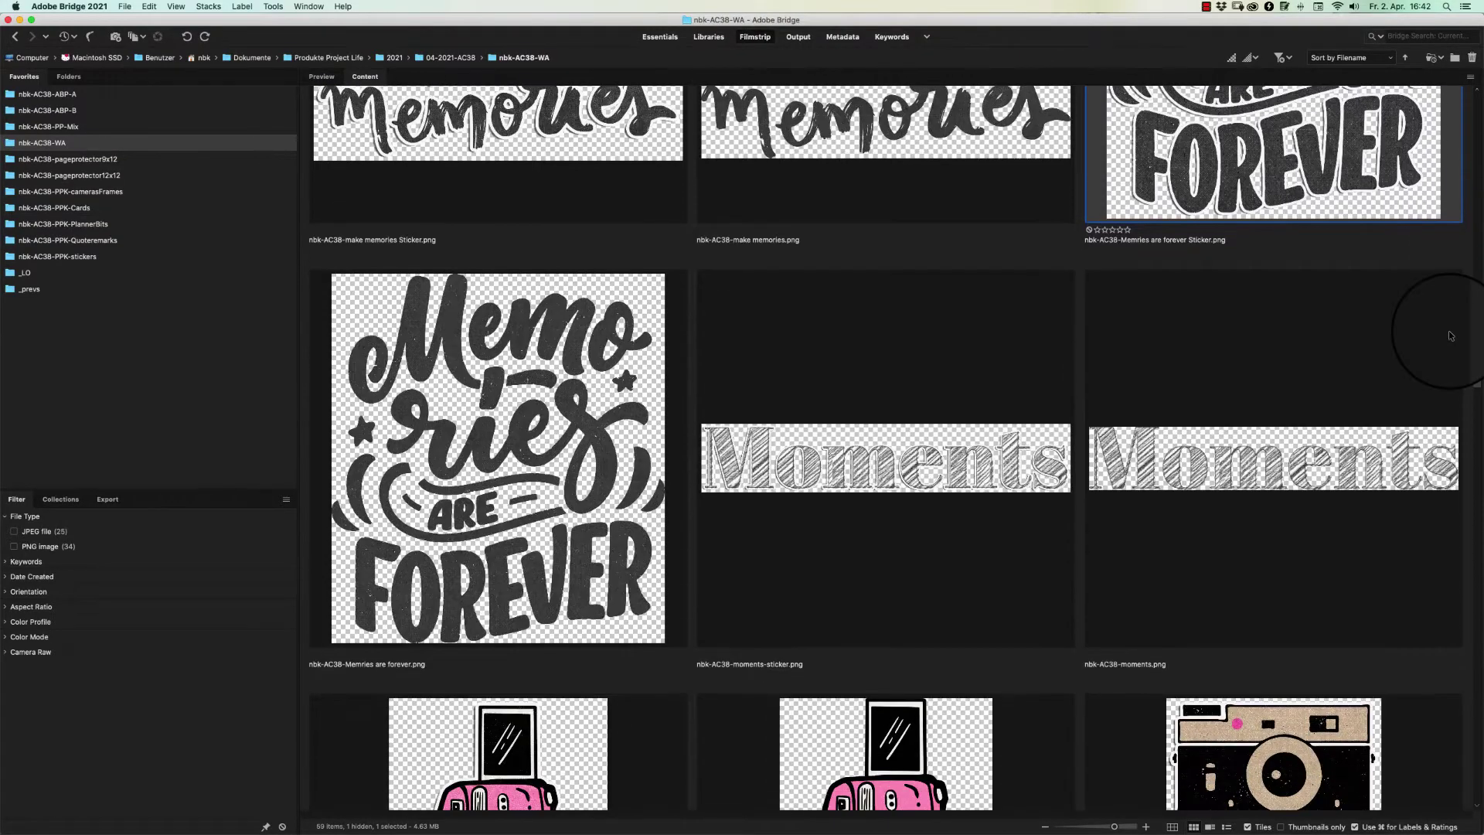
scroll(1431, 370, "down", 5)
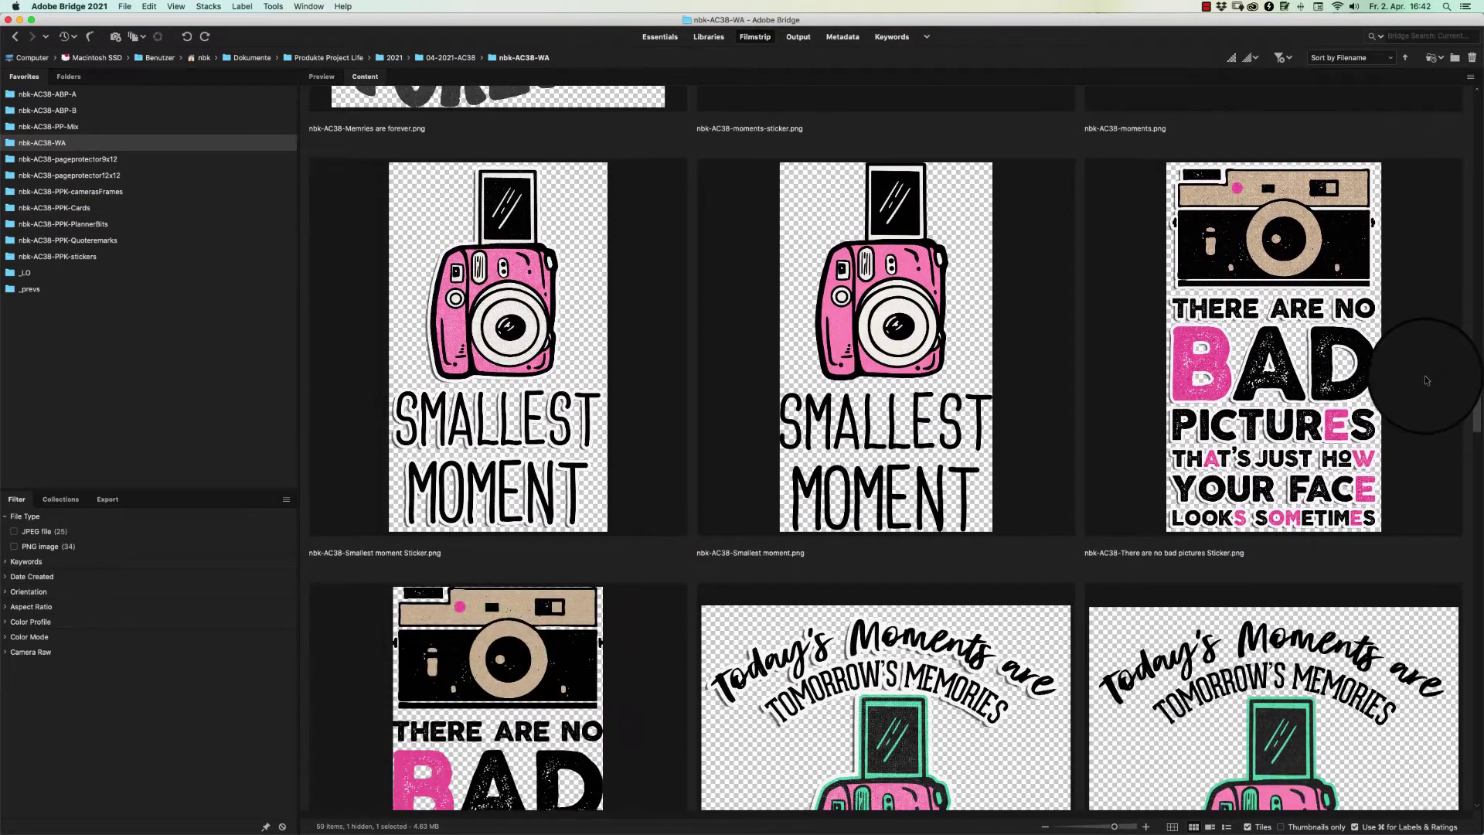
scroll(1426, 386, "down", 1)
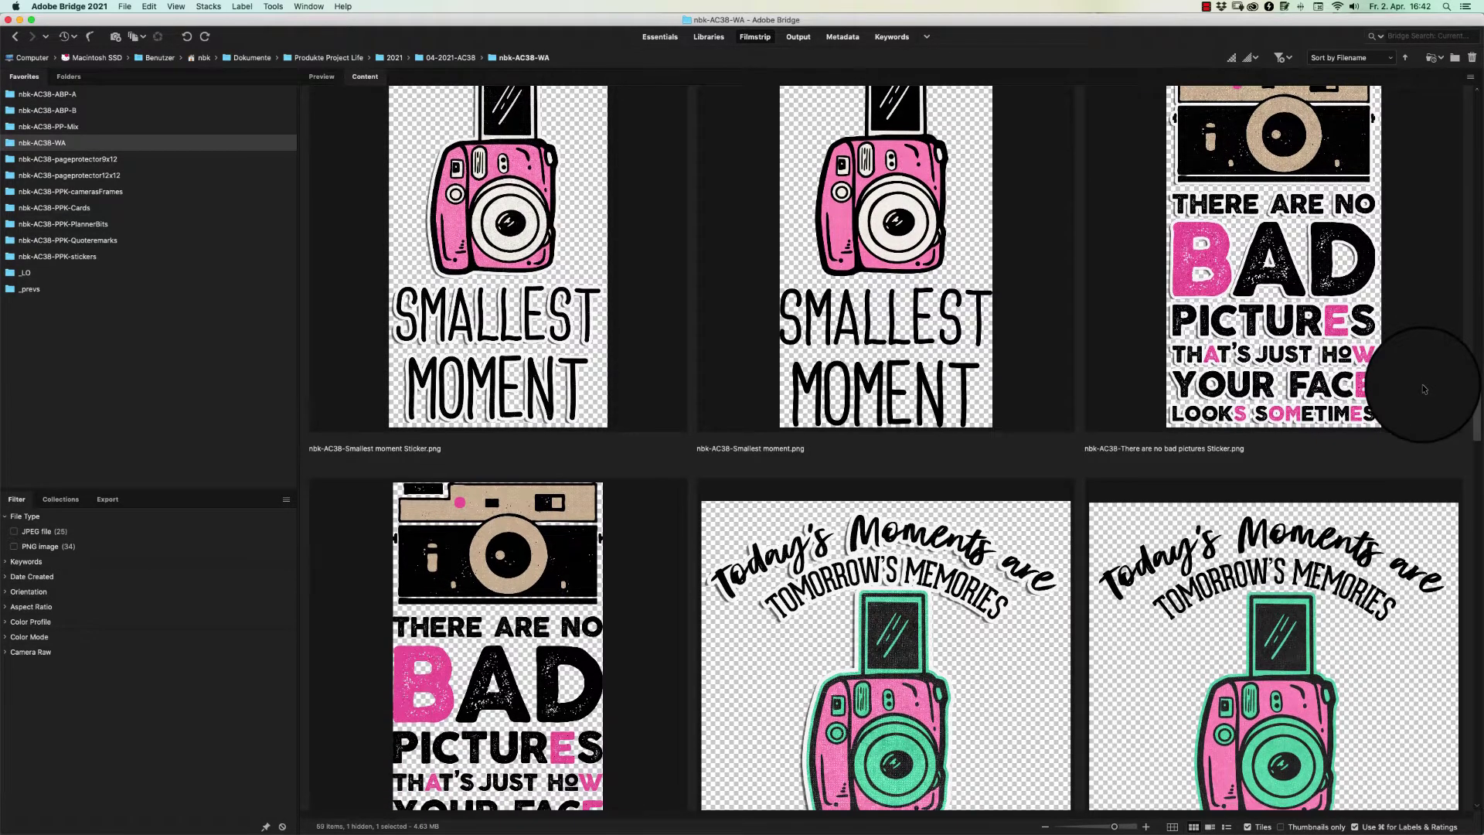
scroll(1425, 389, "up", 3)
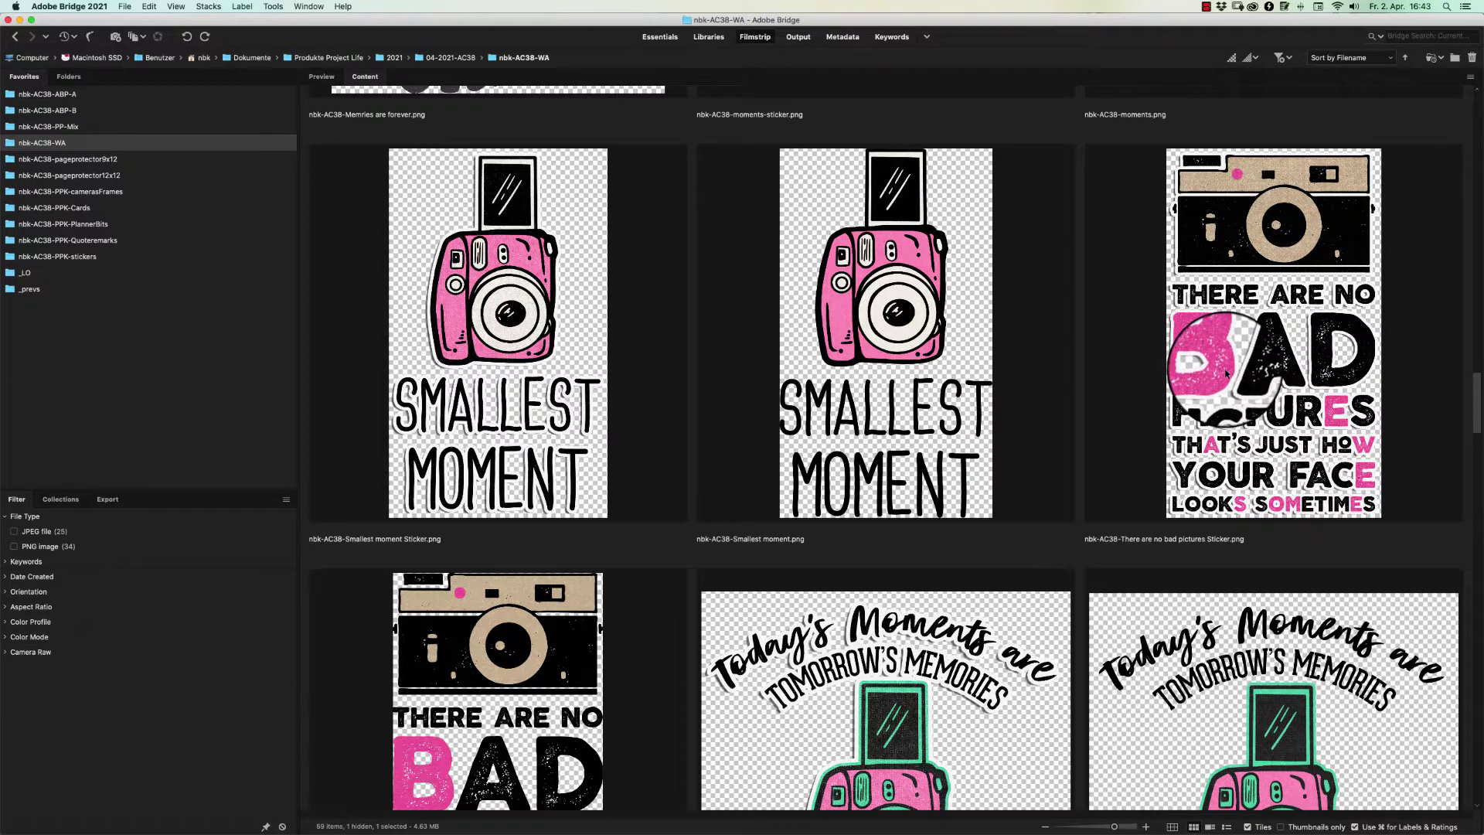
left_click(1214, 347)
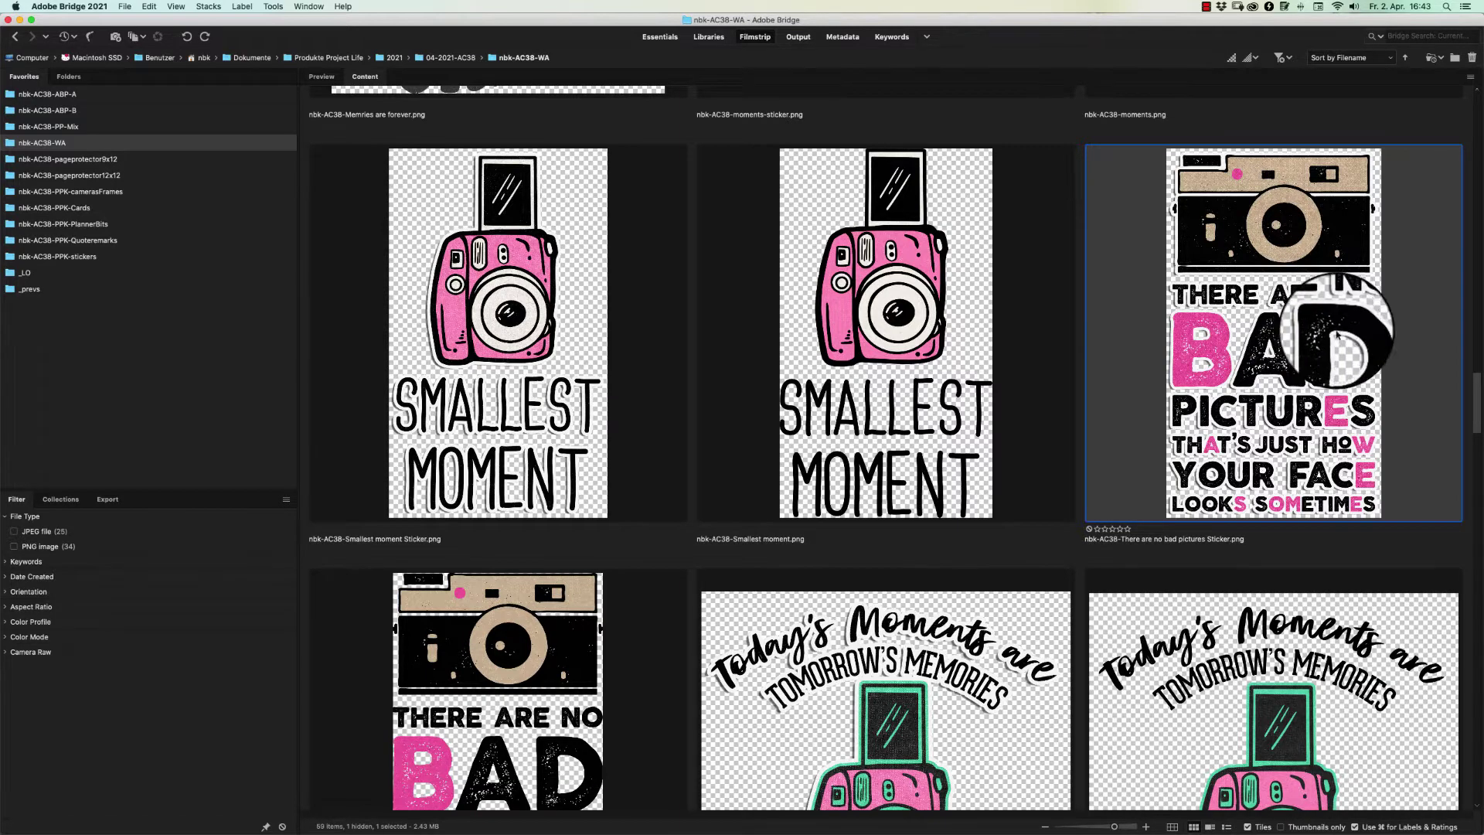
Examine the thumbnails of the plain There are no bad pictures design and both Today Moments are versions
scroll(1423, 418, "down", 5)
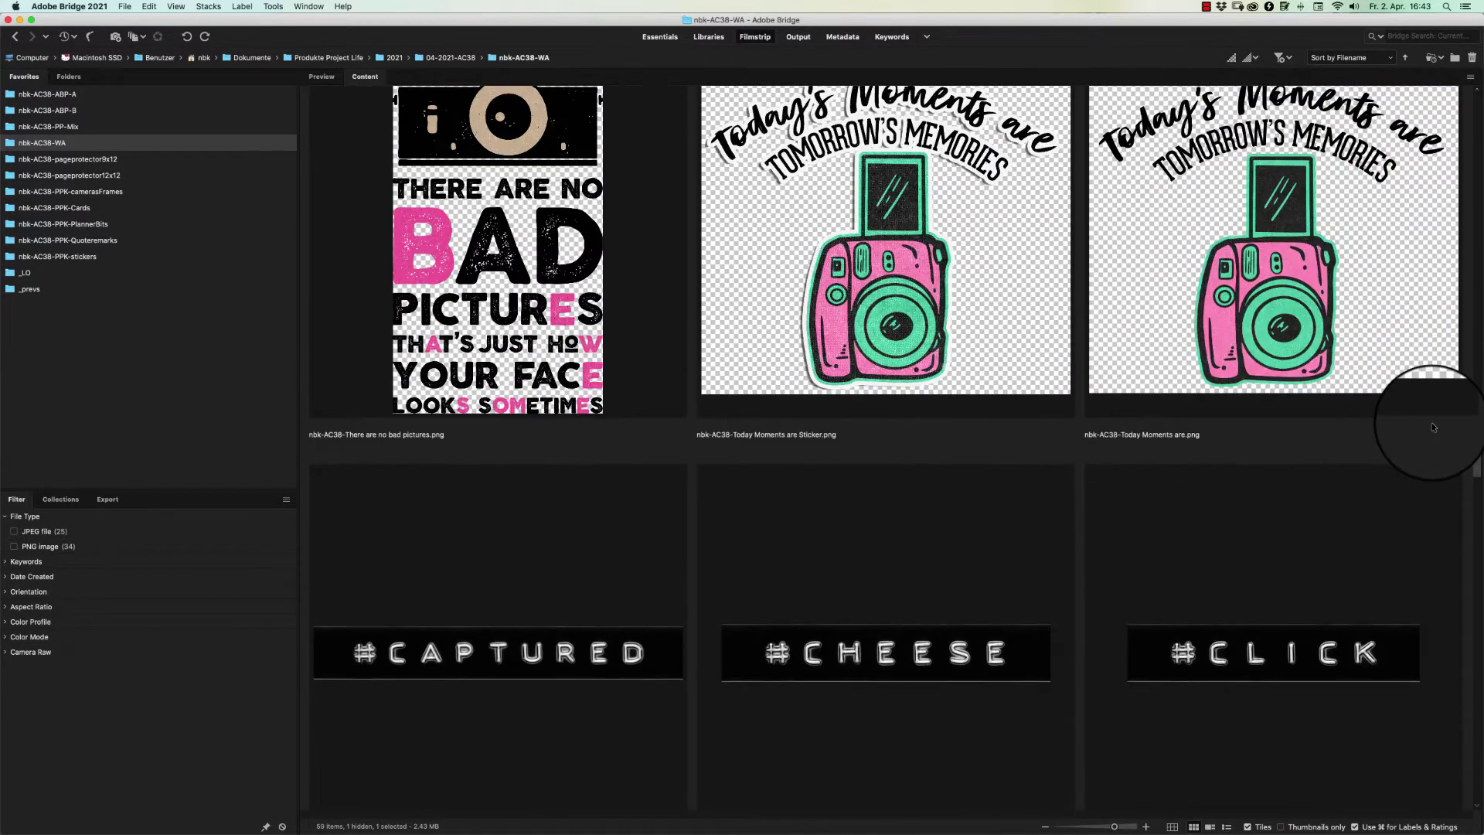
scroll(1431, 422, "up", 2)
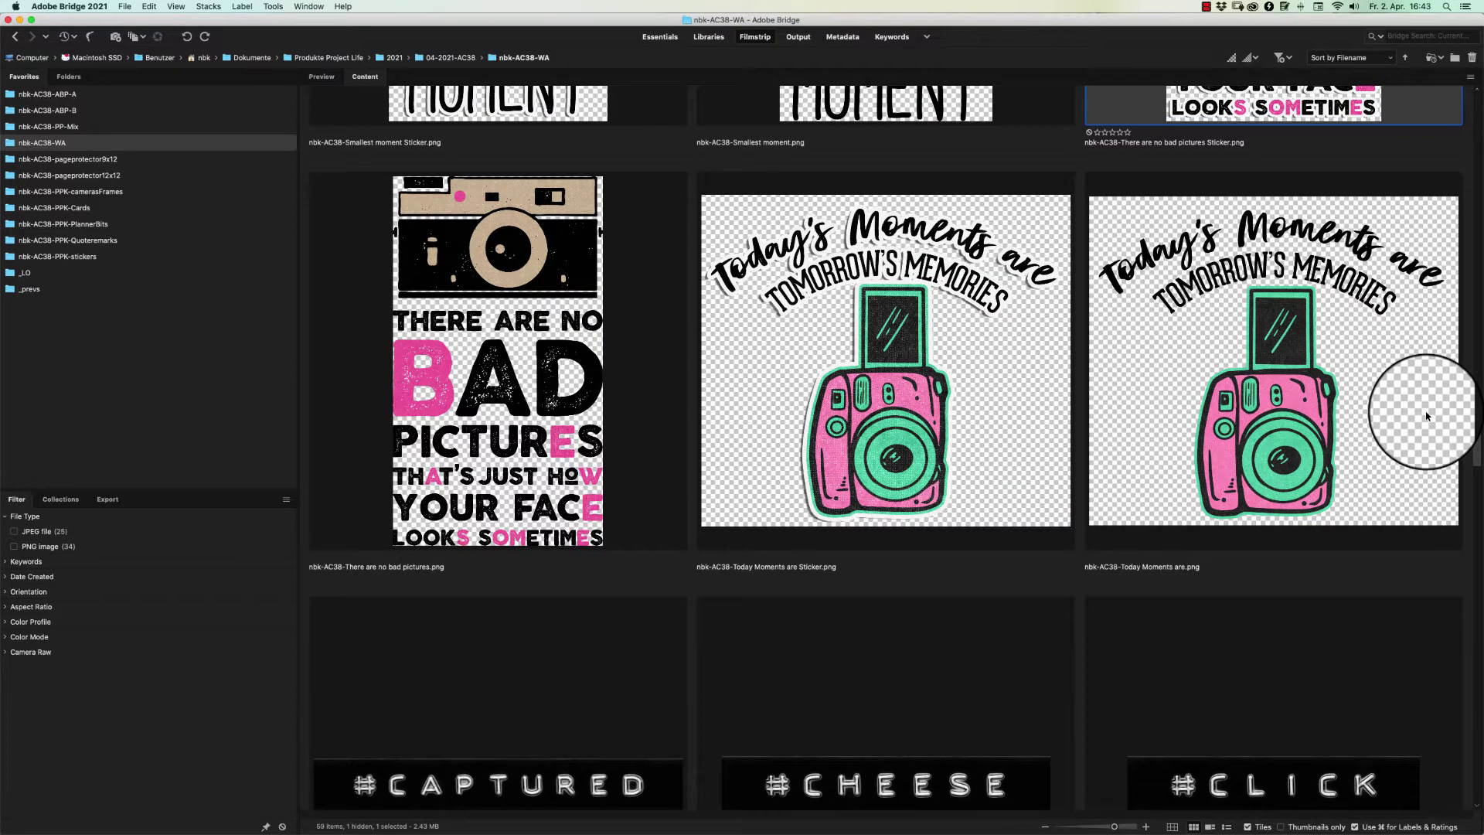
scroll(1427, 416, "down", 1)
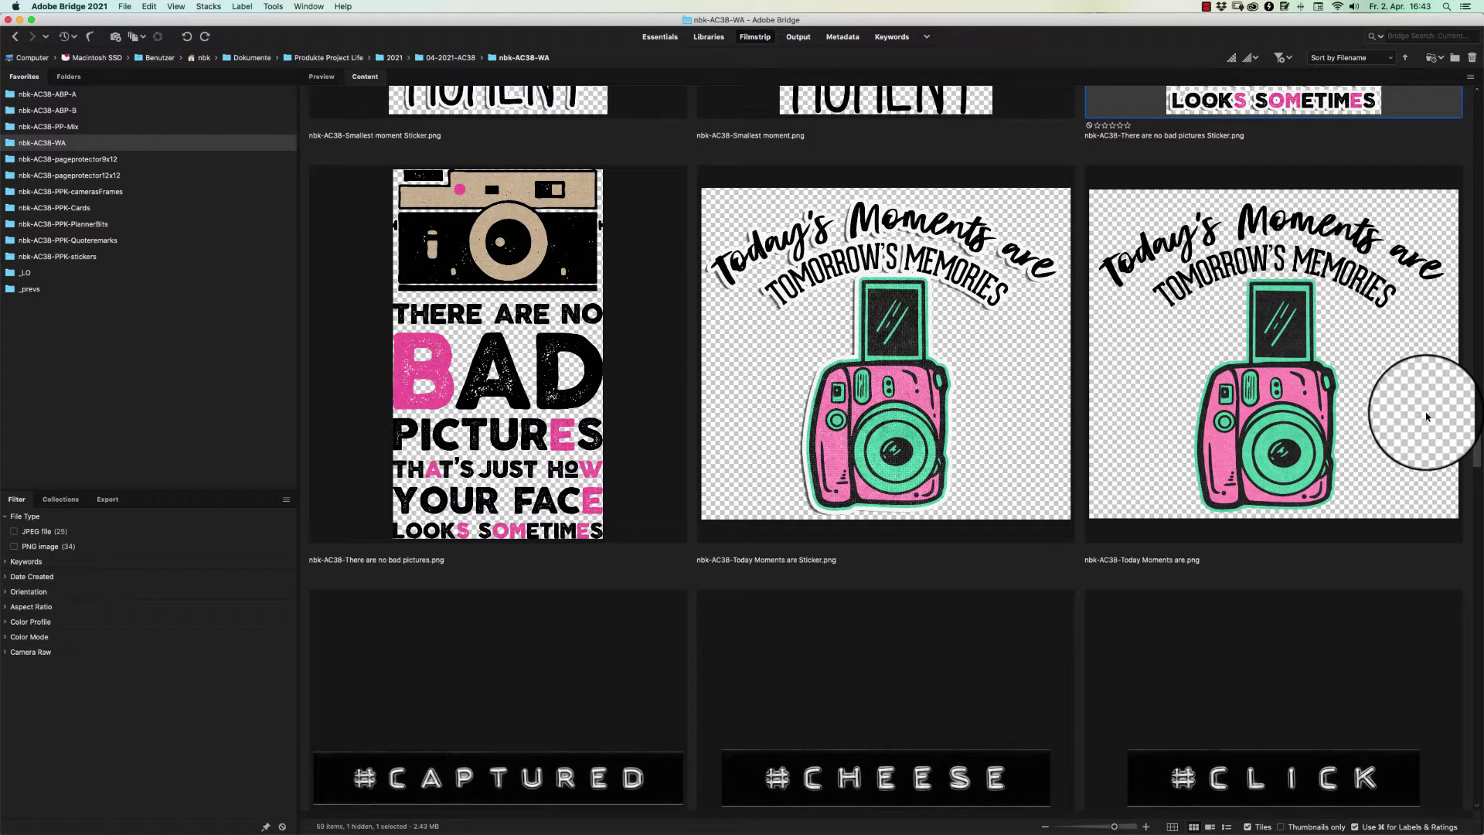
scroll(1427, 416, "down", 1)
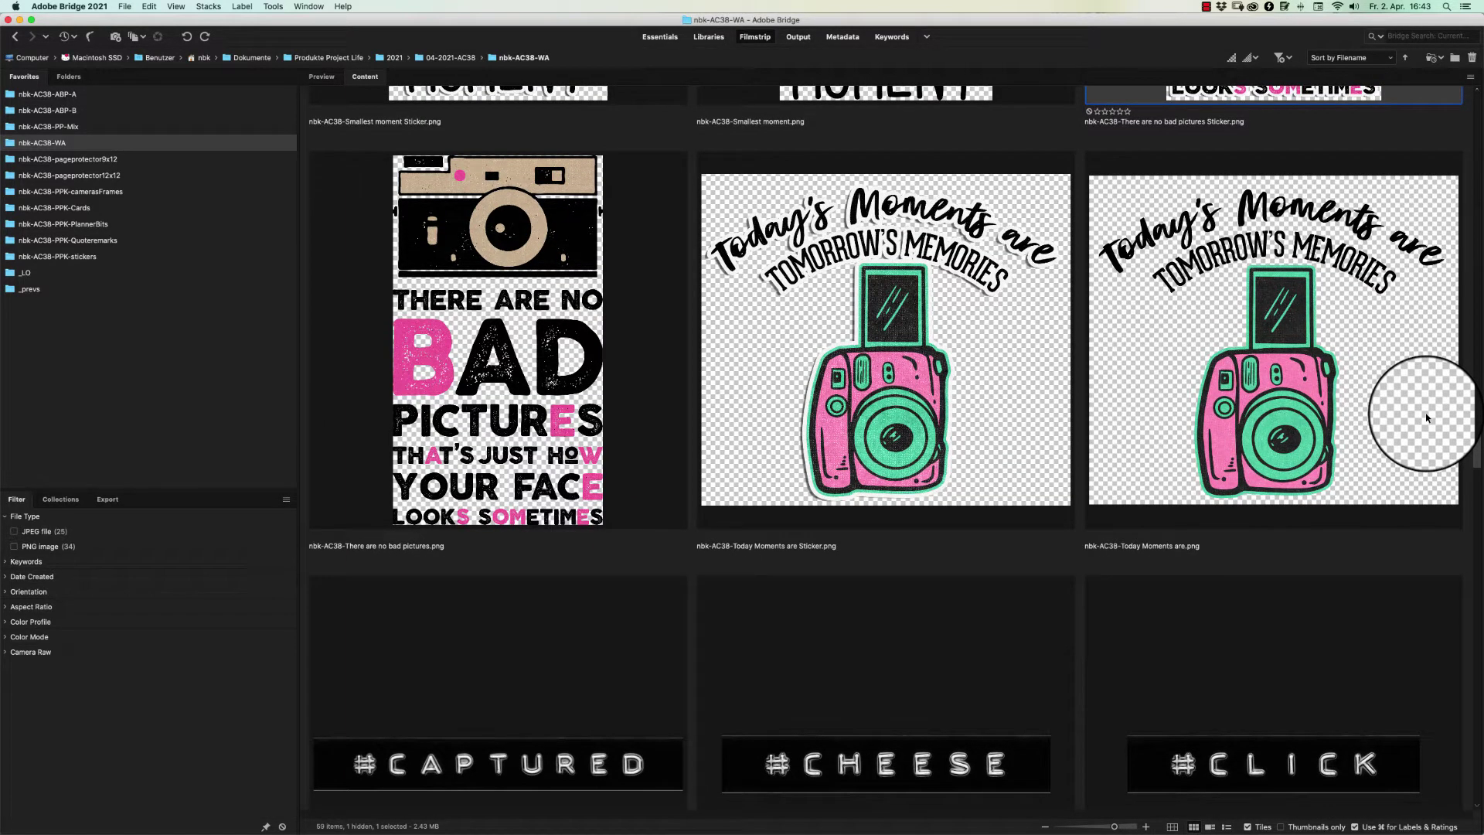
scroll(1427, 418, "down", 3)
scroll(1423, 414, "up", 5)
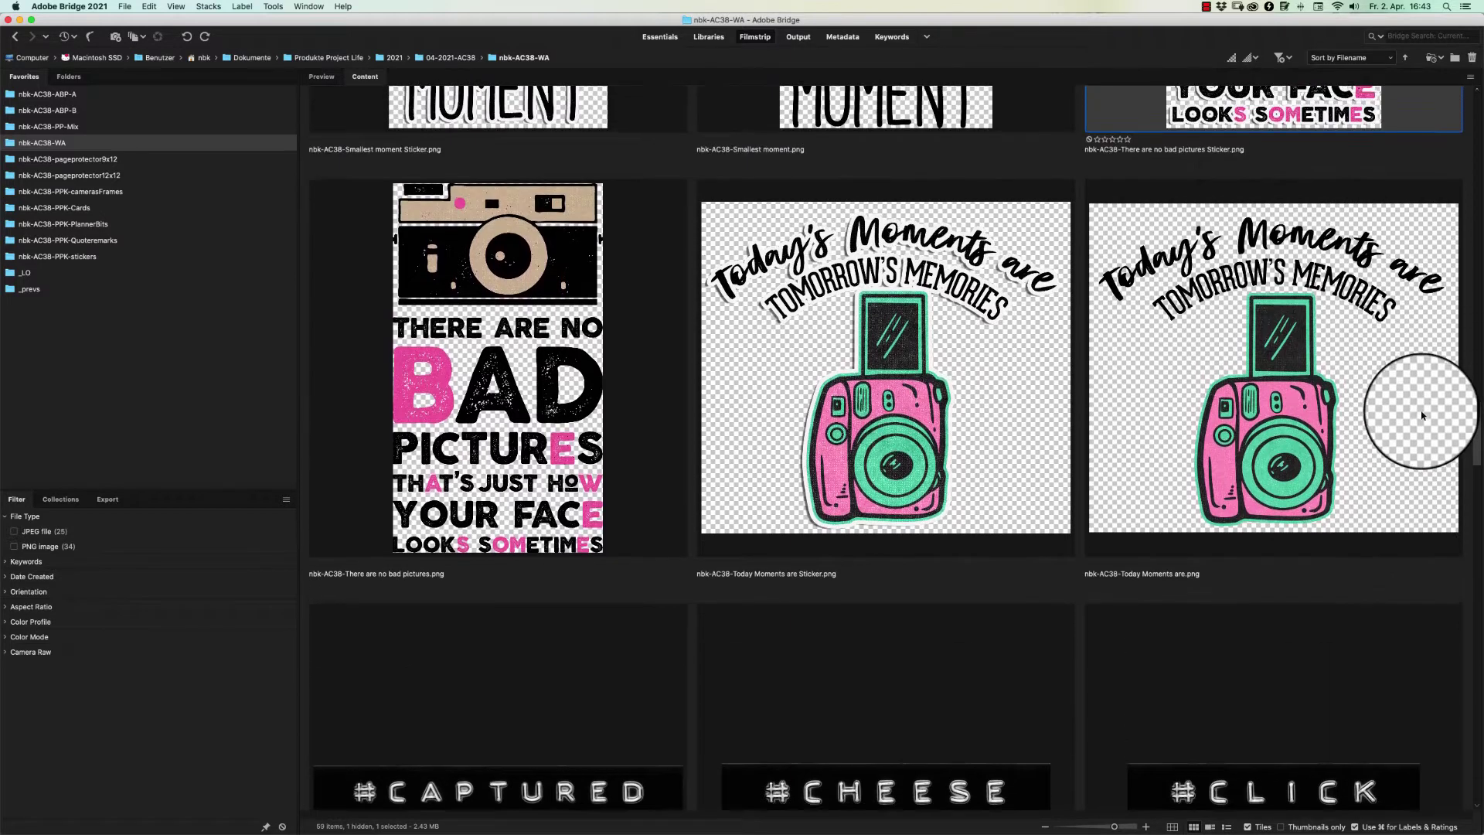
scroll(1417, 412, "up", 2)
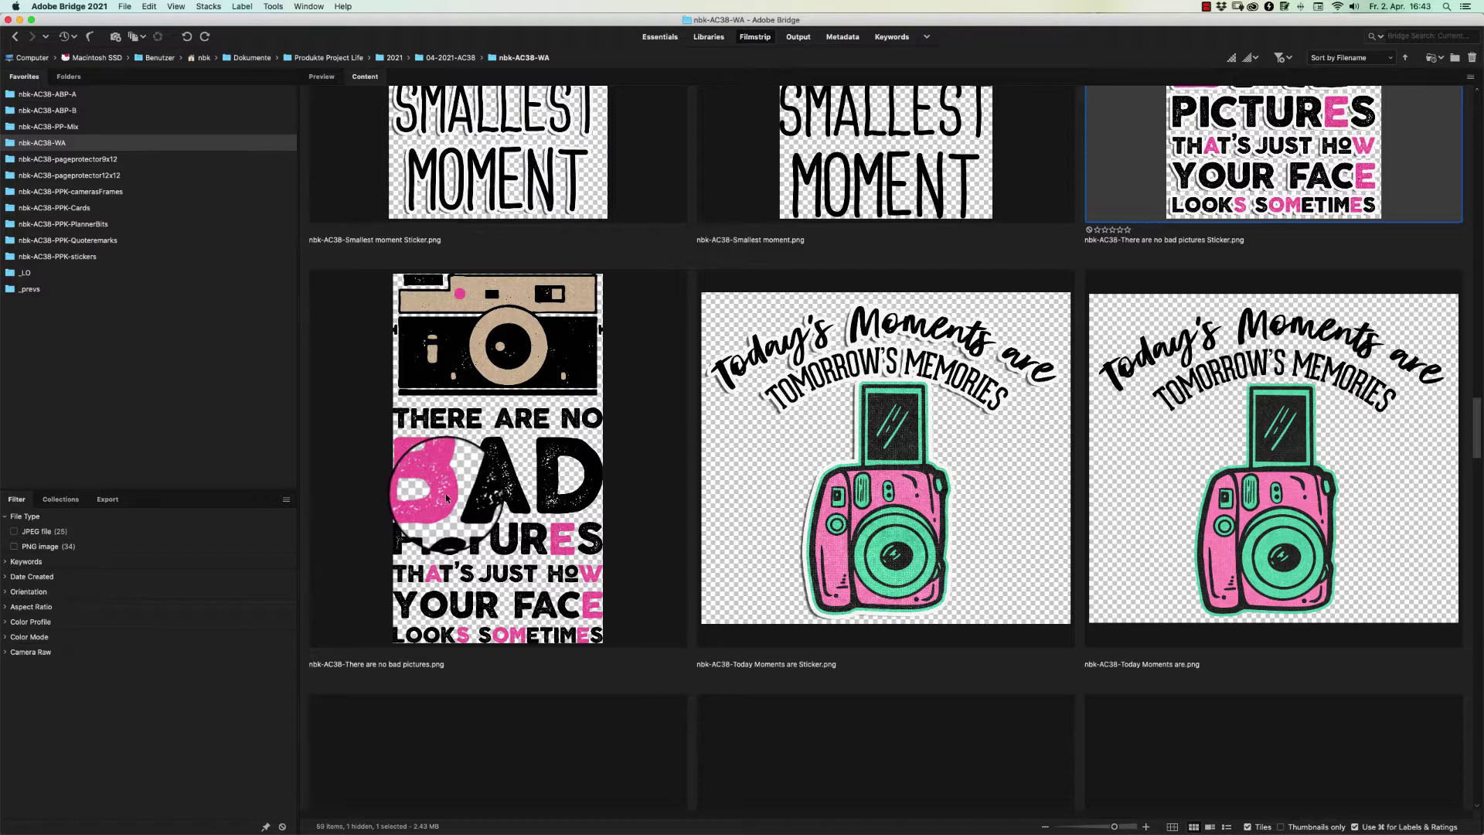
scroll(1474, 420, "down", 1)
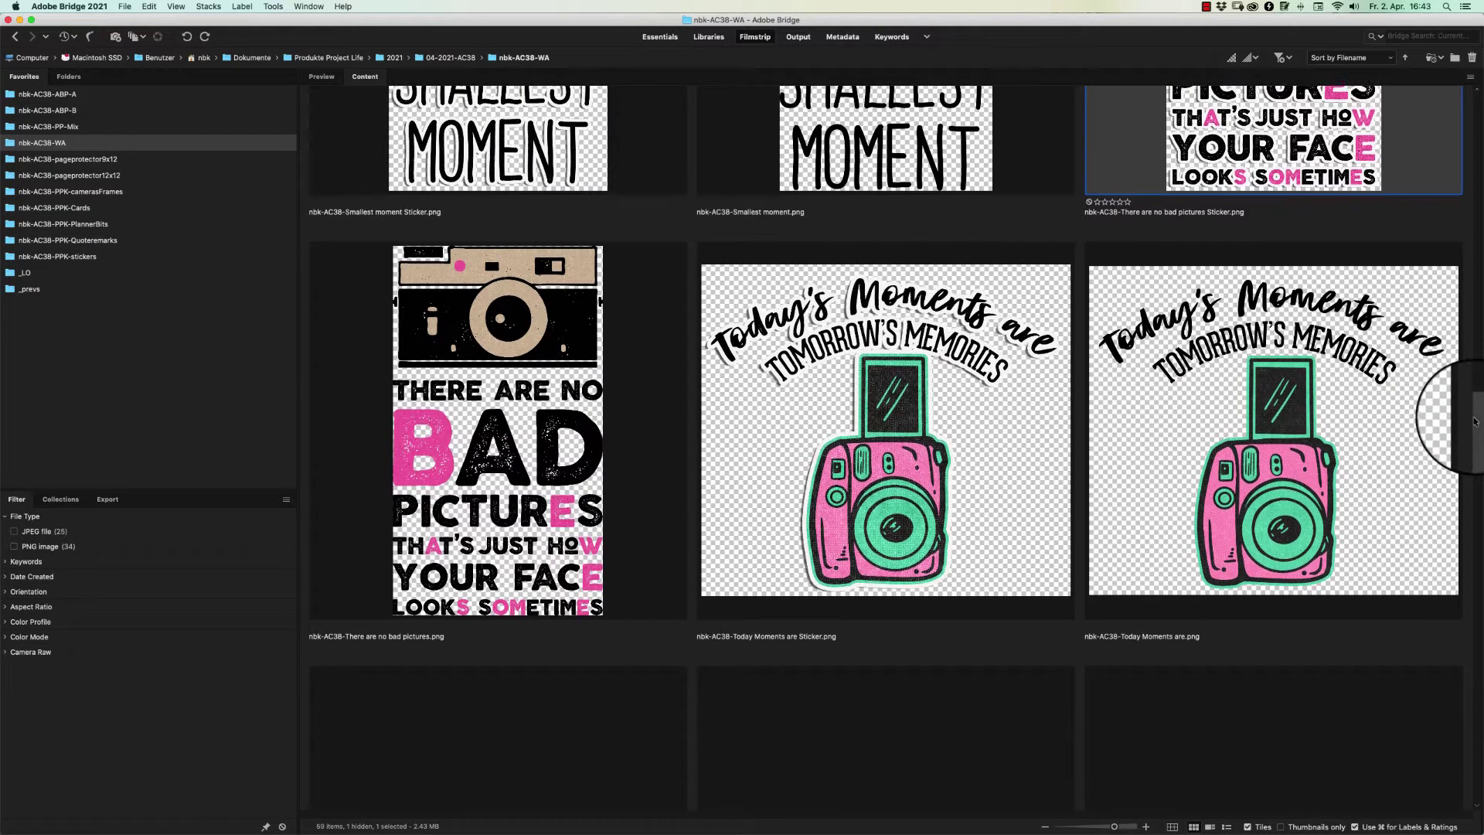
Browse the label-strip word art thumbnails from nbk-AC38-WA-captured.jpg down to nbk-AC38-WA-woohoo.jpg
scroll(1474, 420, "down", 5)
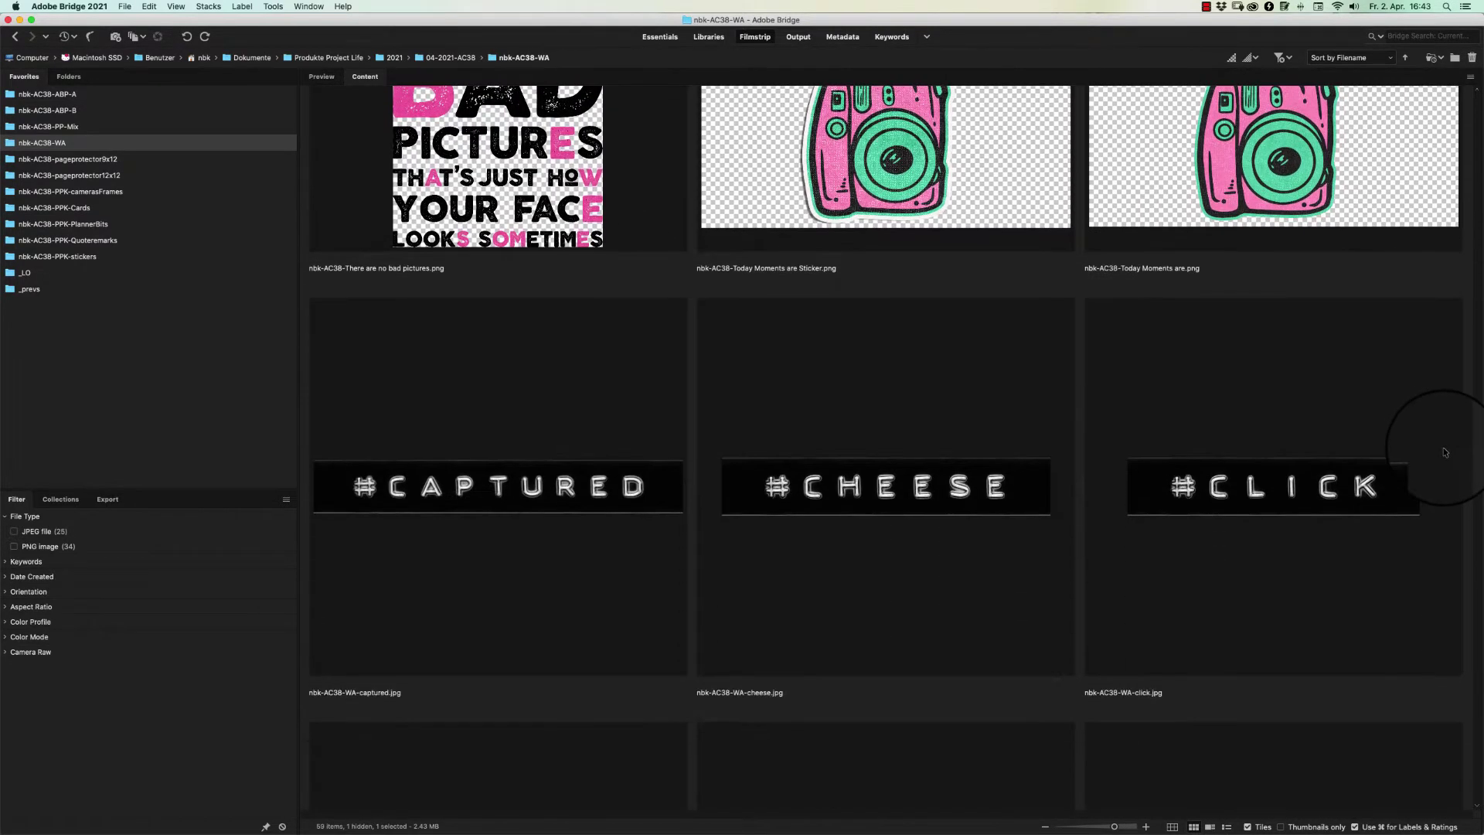
scroll(1445, 452, "down", 6)
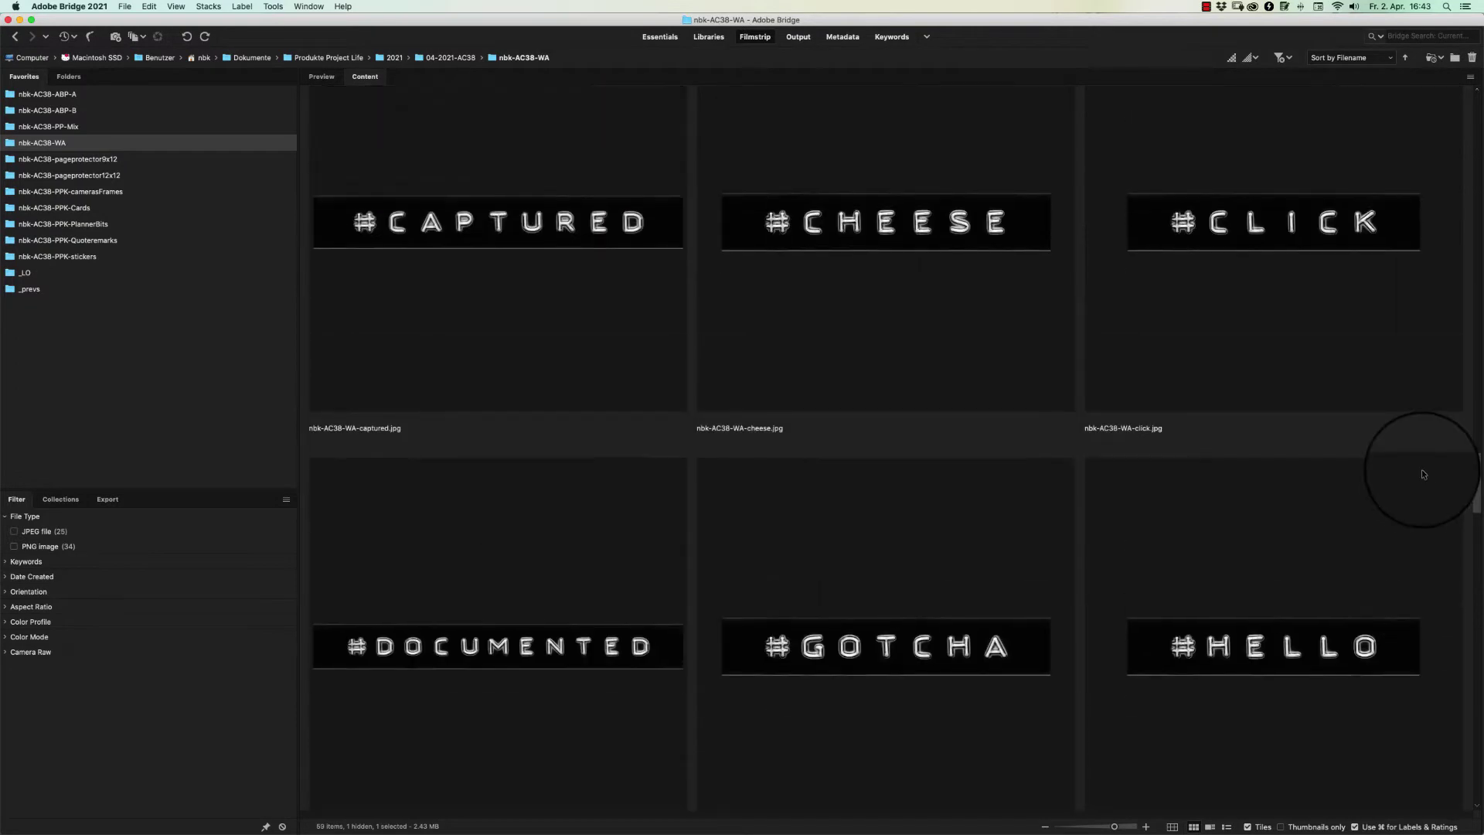
scroll(1419, 491, "down", 9)
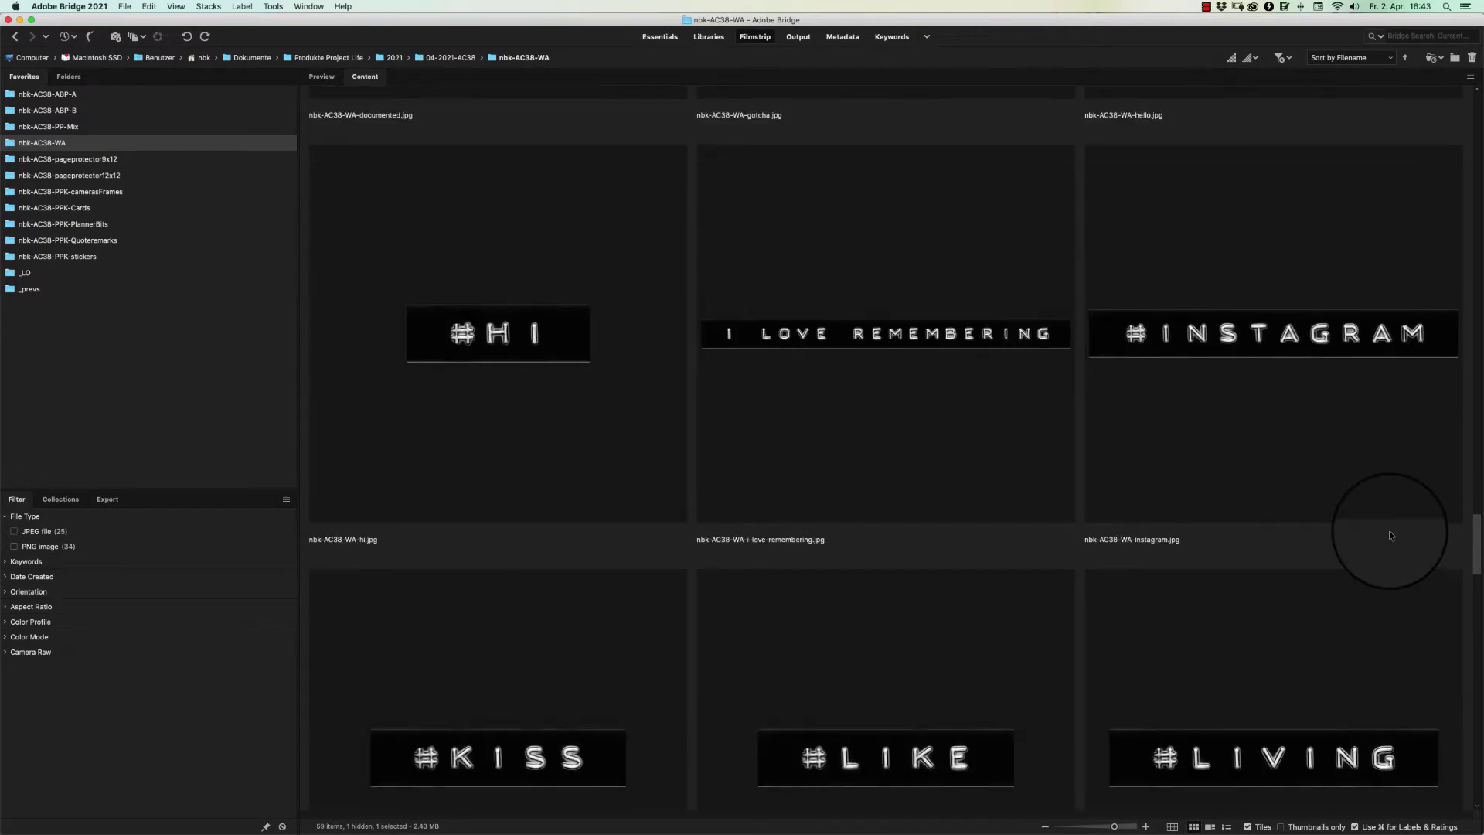
scroll(1382, 550, "down", 4)
scroll(1366, 568, "up", 1)
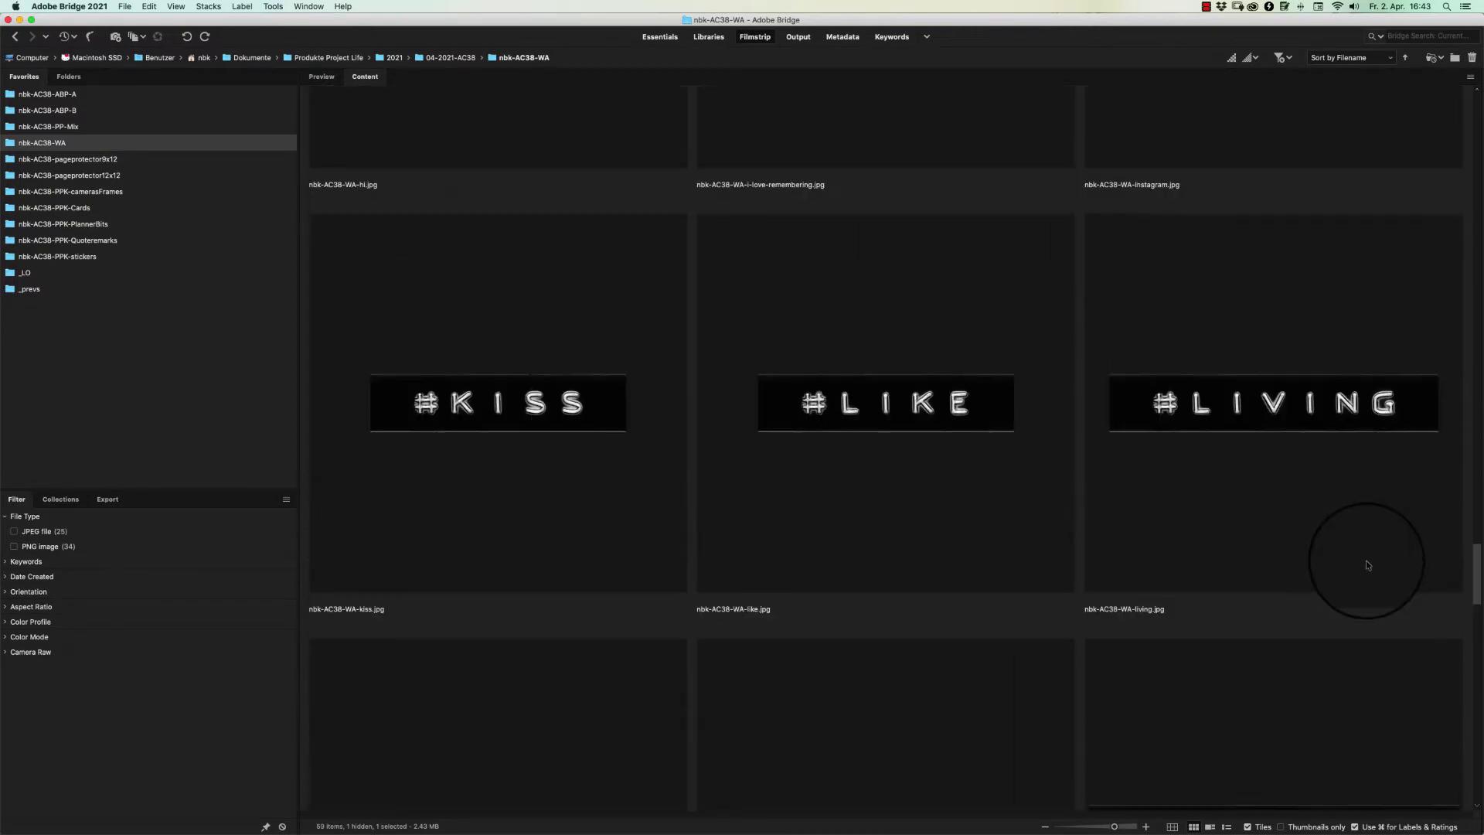
scroll(1366, 572, "down", 2)
scroll(1365, 577, "down", 9)
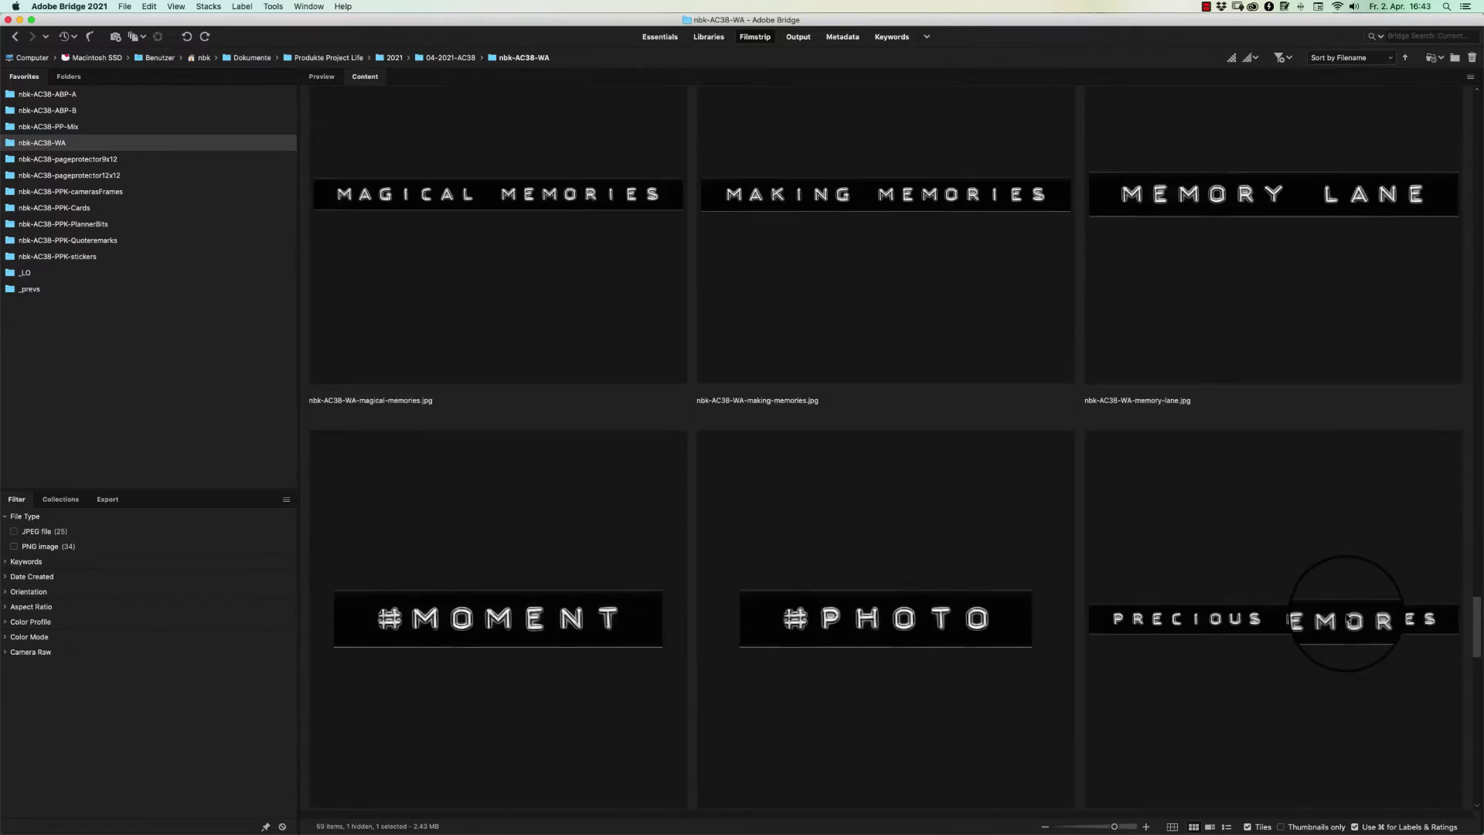
scroll(1341, 635, "down", 13)
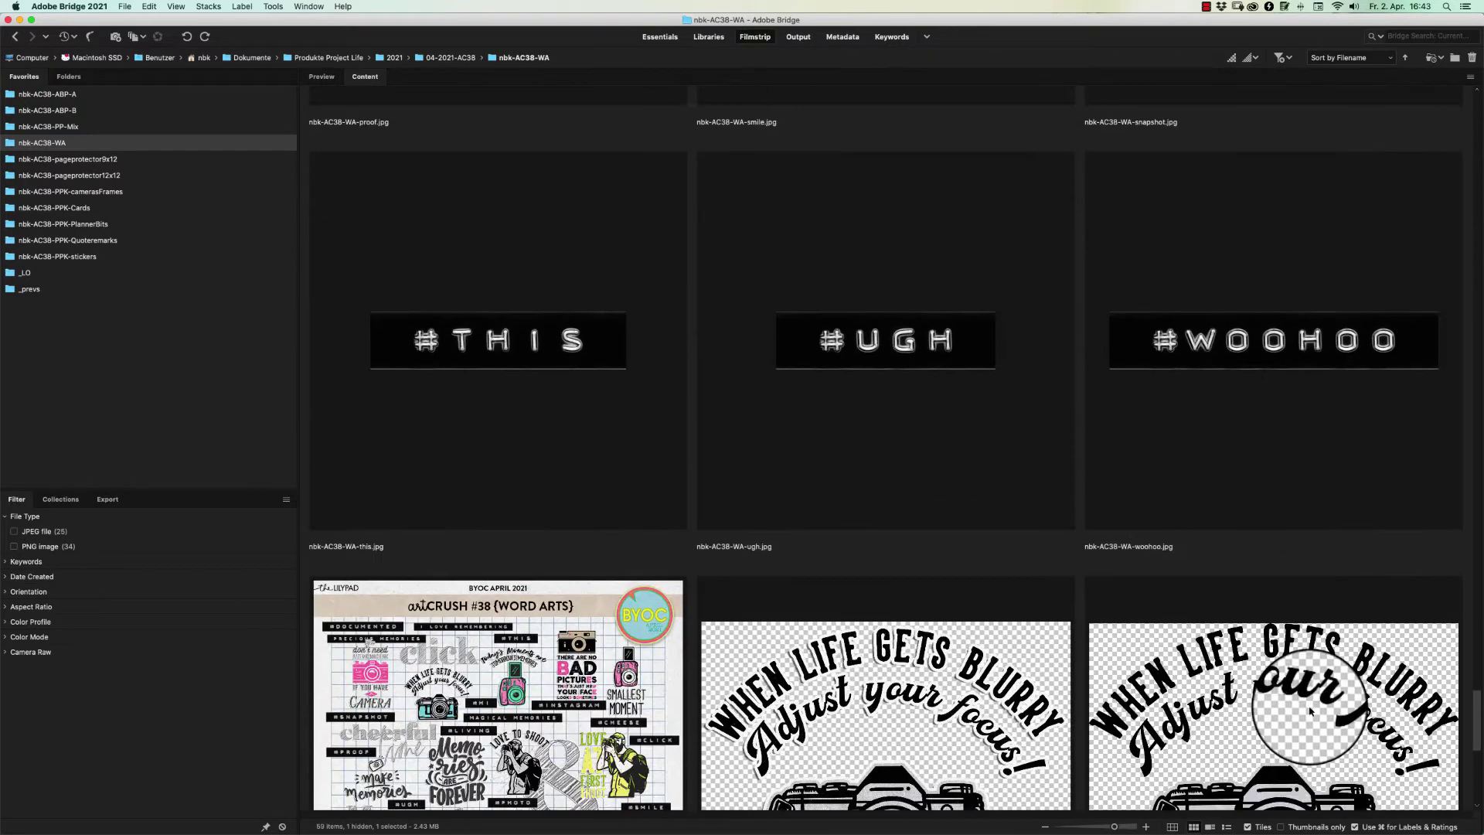
Examine the kit overview image and both versions of the When Life gets blurry and You dont need a time machine designs
scroll(1304, 736, "down", 5)
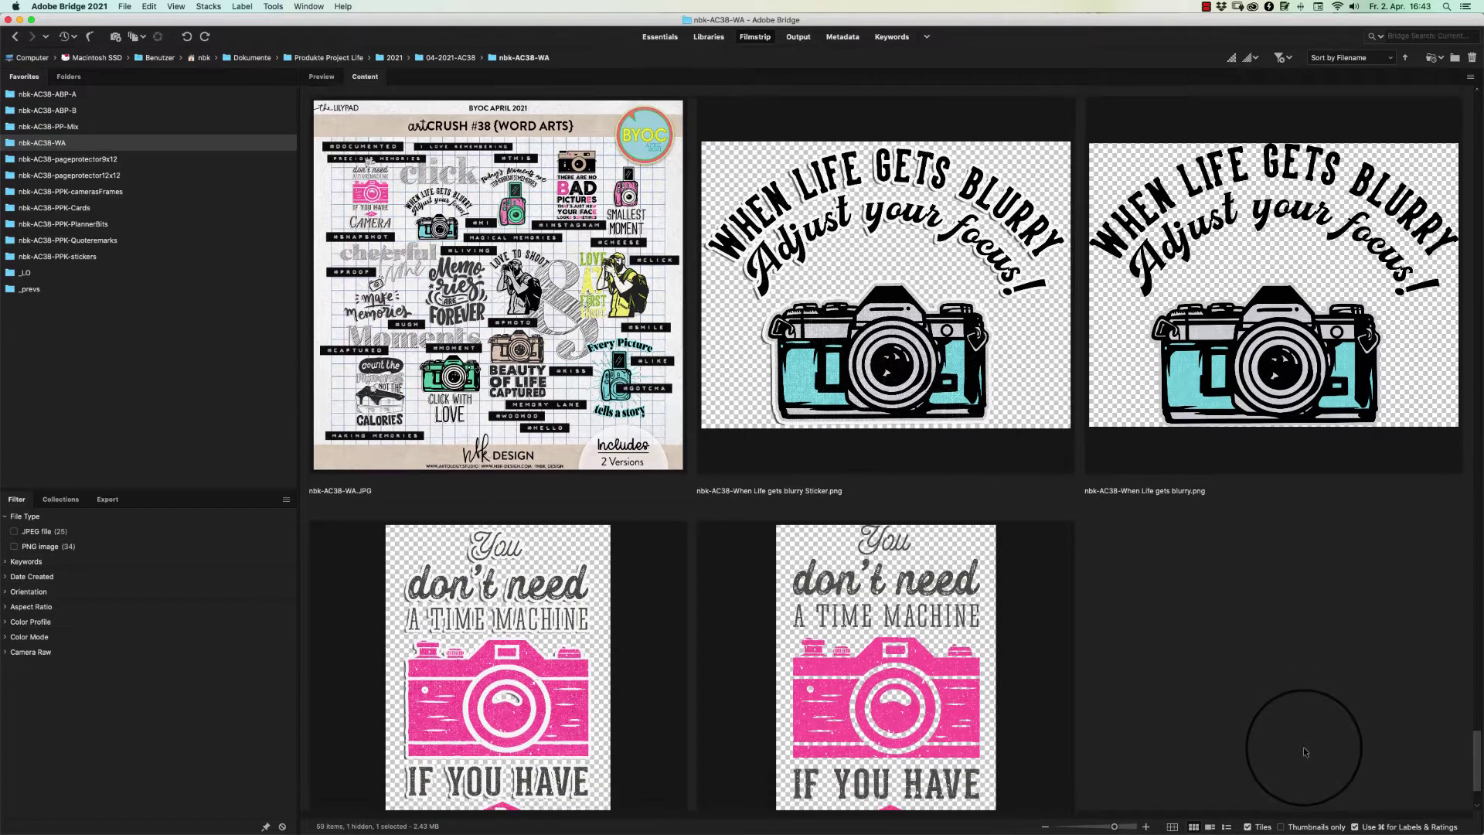
scroll(1304, 753, "up", 1)
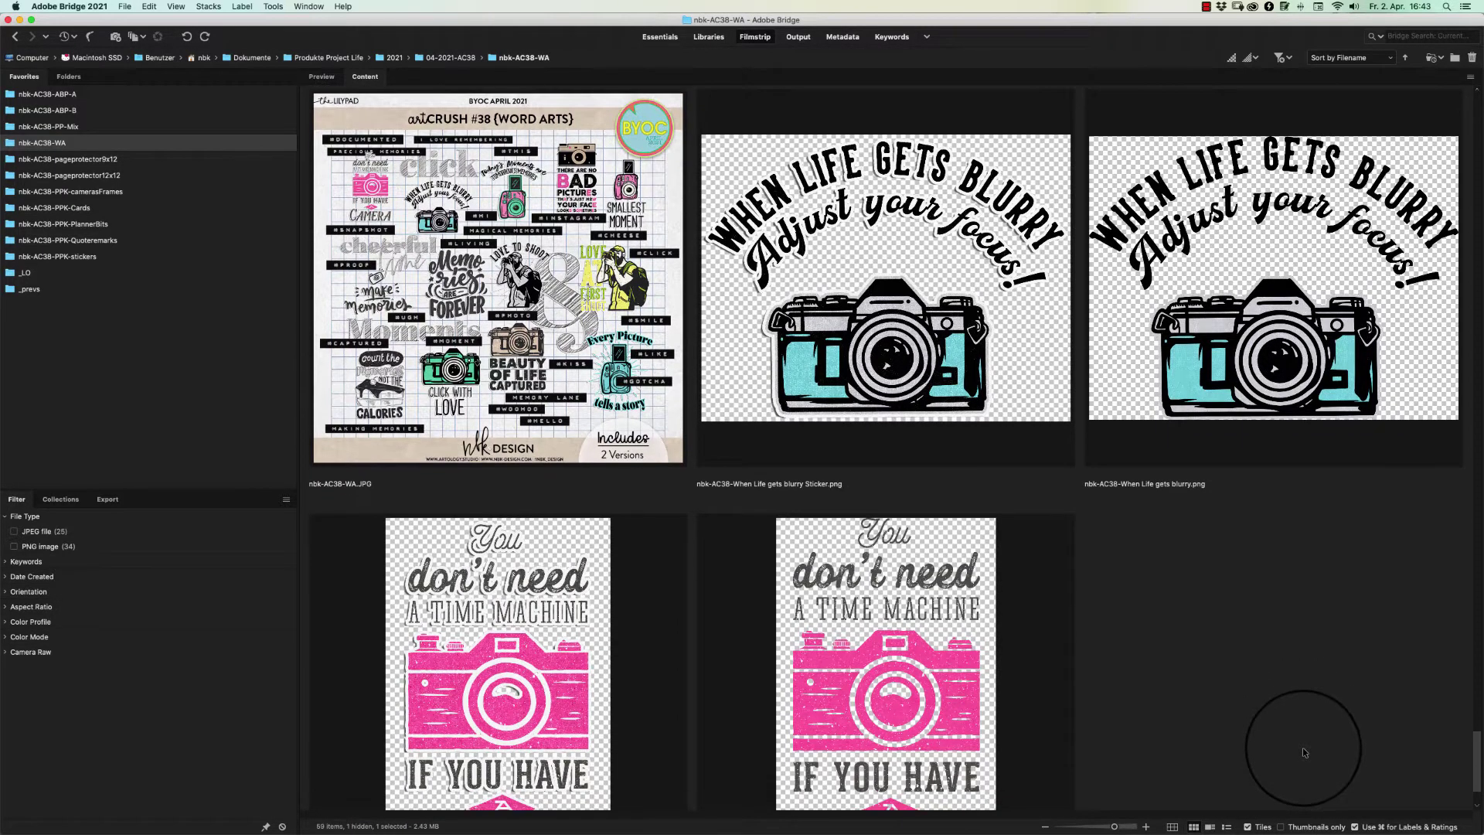
scroll(1304, 752, "down", 2)
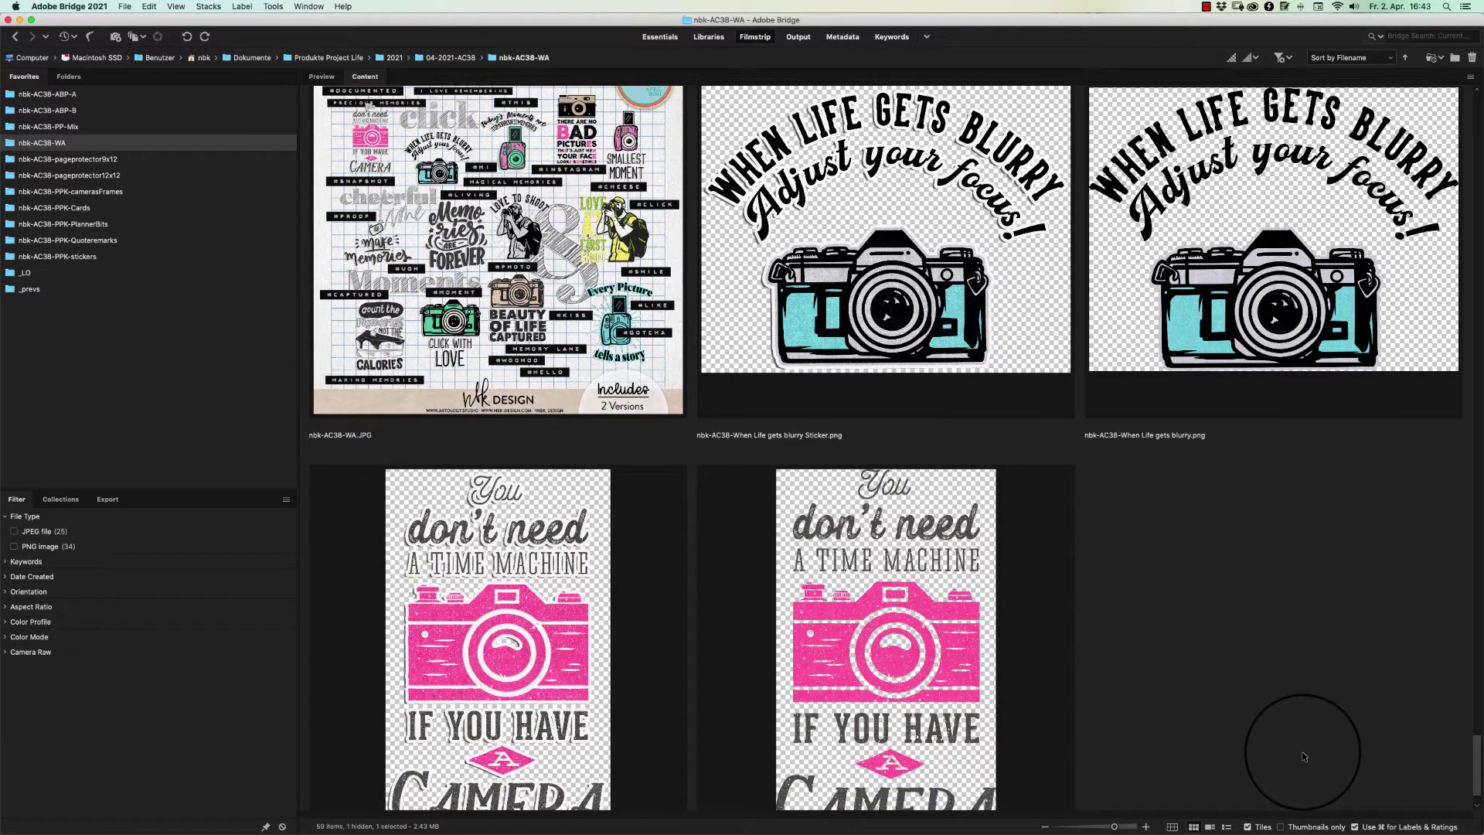
scroll(1303, 756, "down", 3)
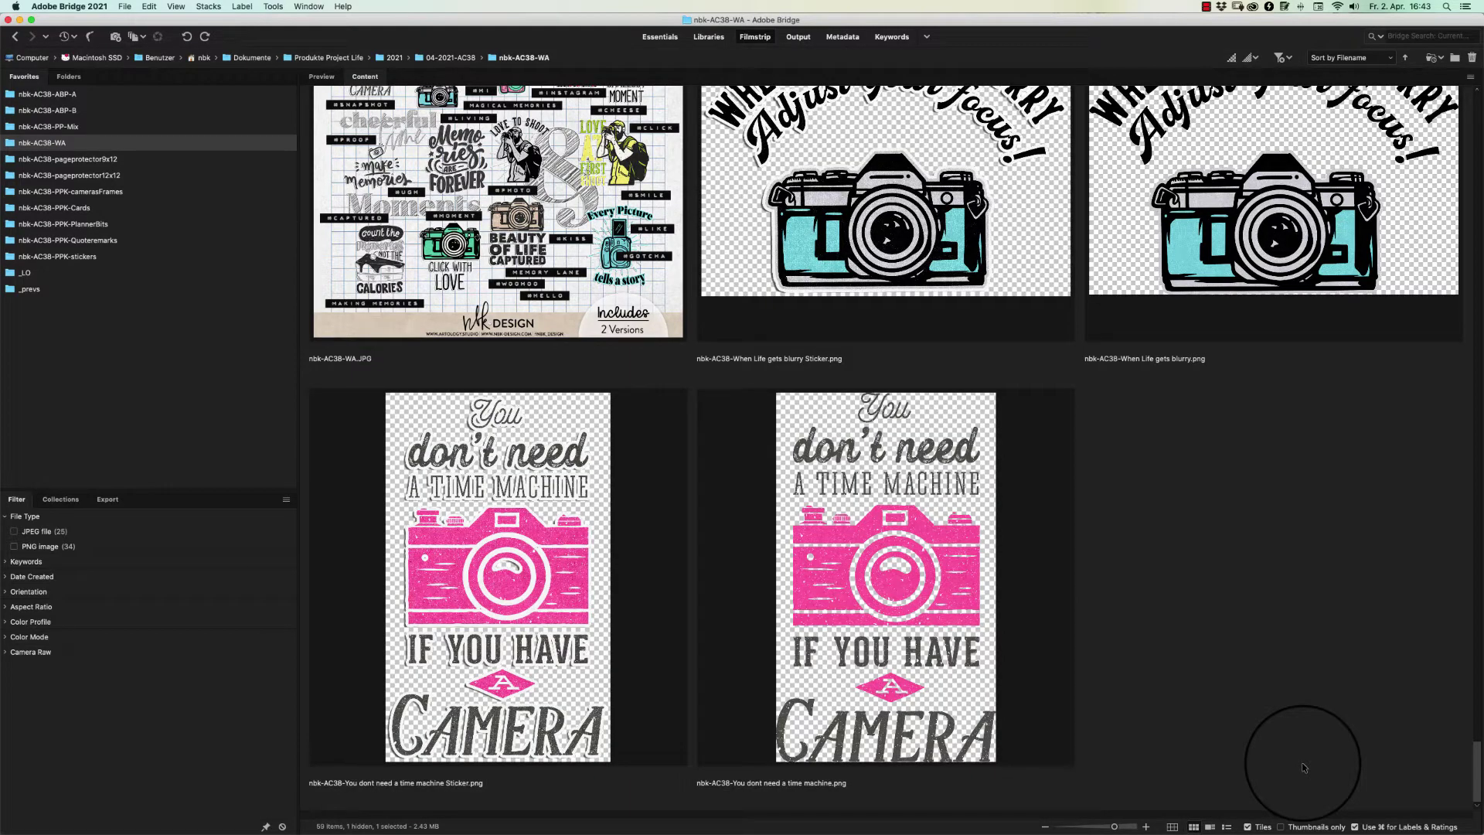
Return to the first word art files and glance into the nbk-AC38-pageprotector12x12 folder before going back to nbk-AC38-WA
scroll(1304, 768, "up", 20)
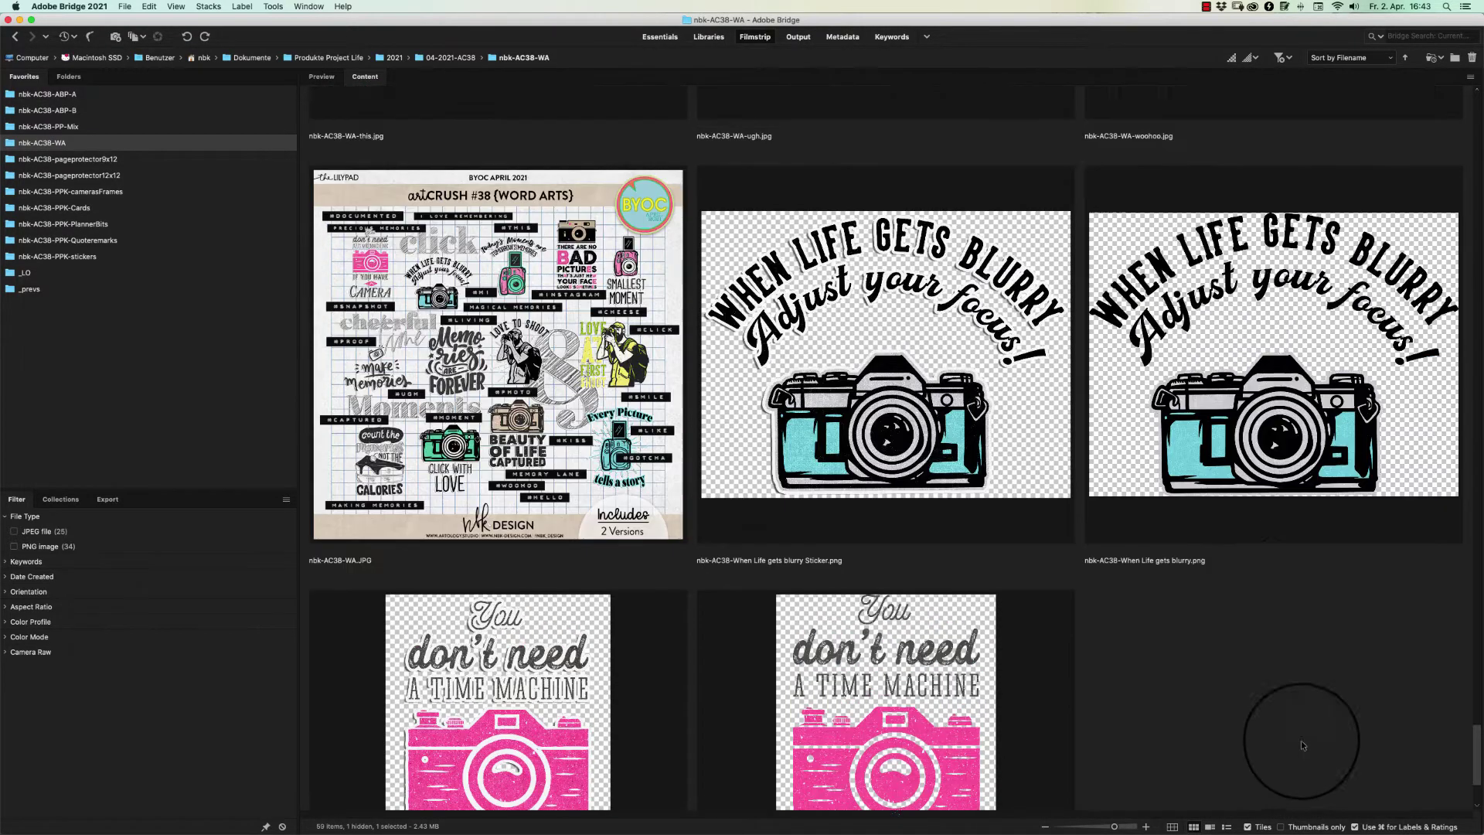
scroll(1305, 572, "up", 15)
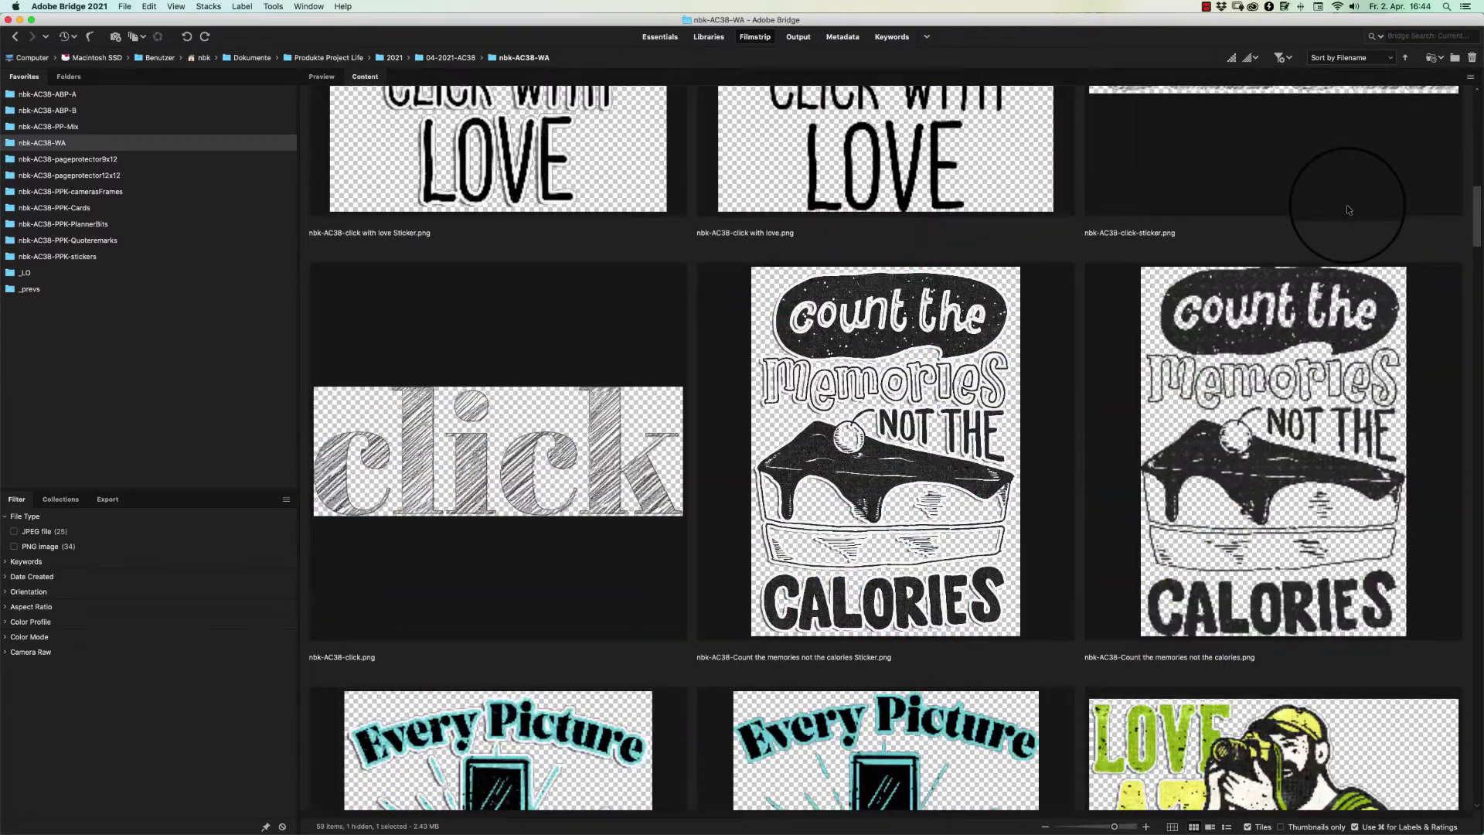
left_click_drag(1477, 195, 1405, 22)
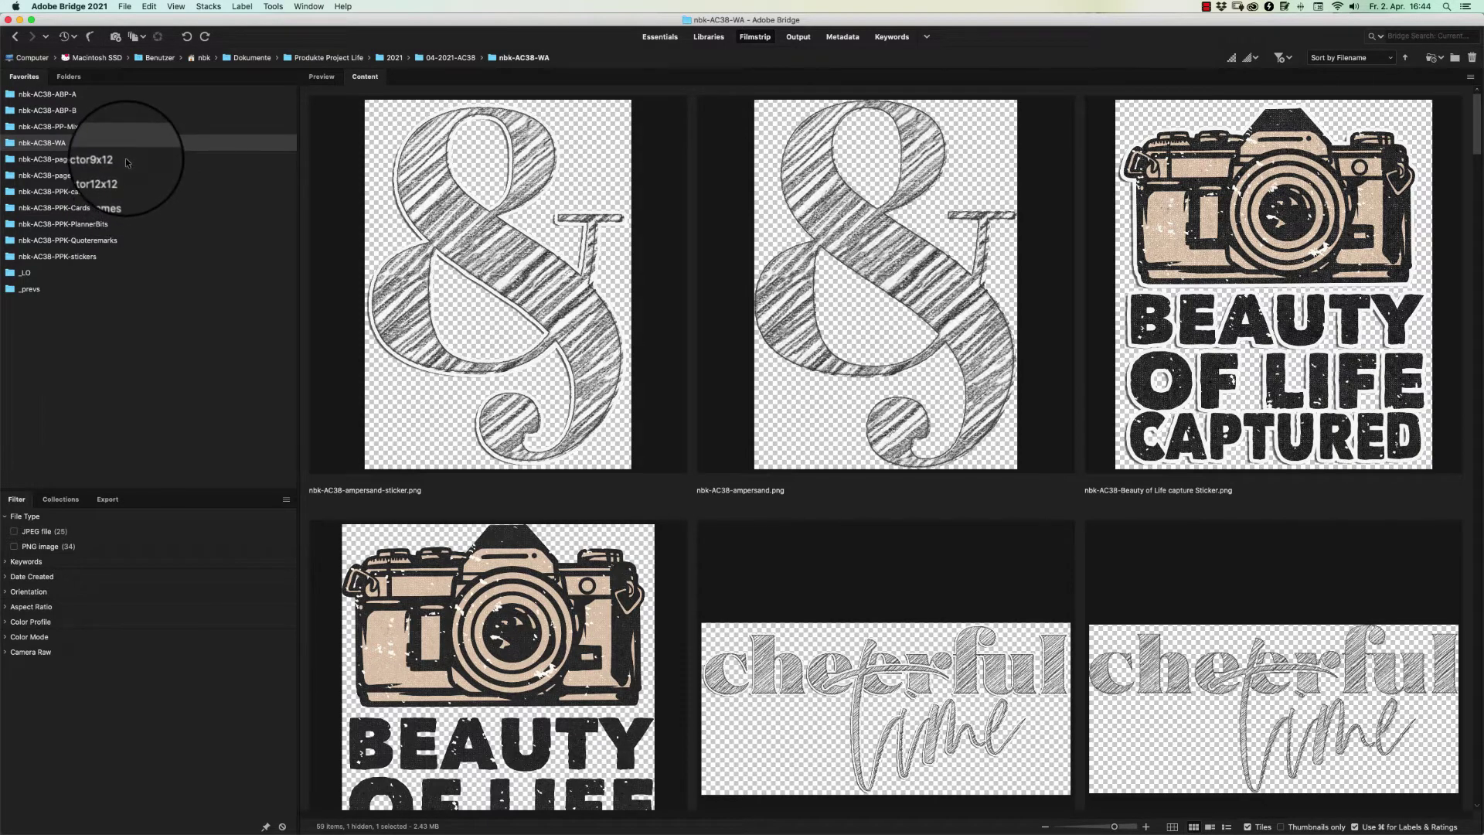
left_click(126, 175)
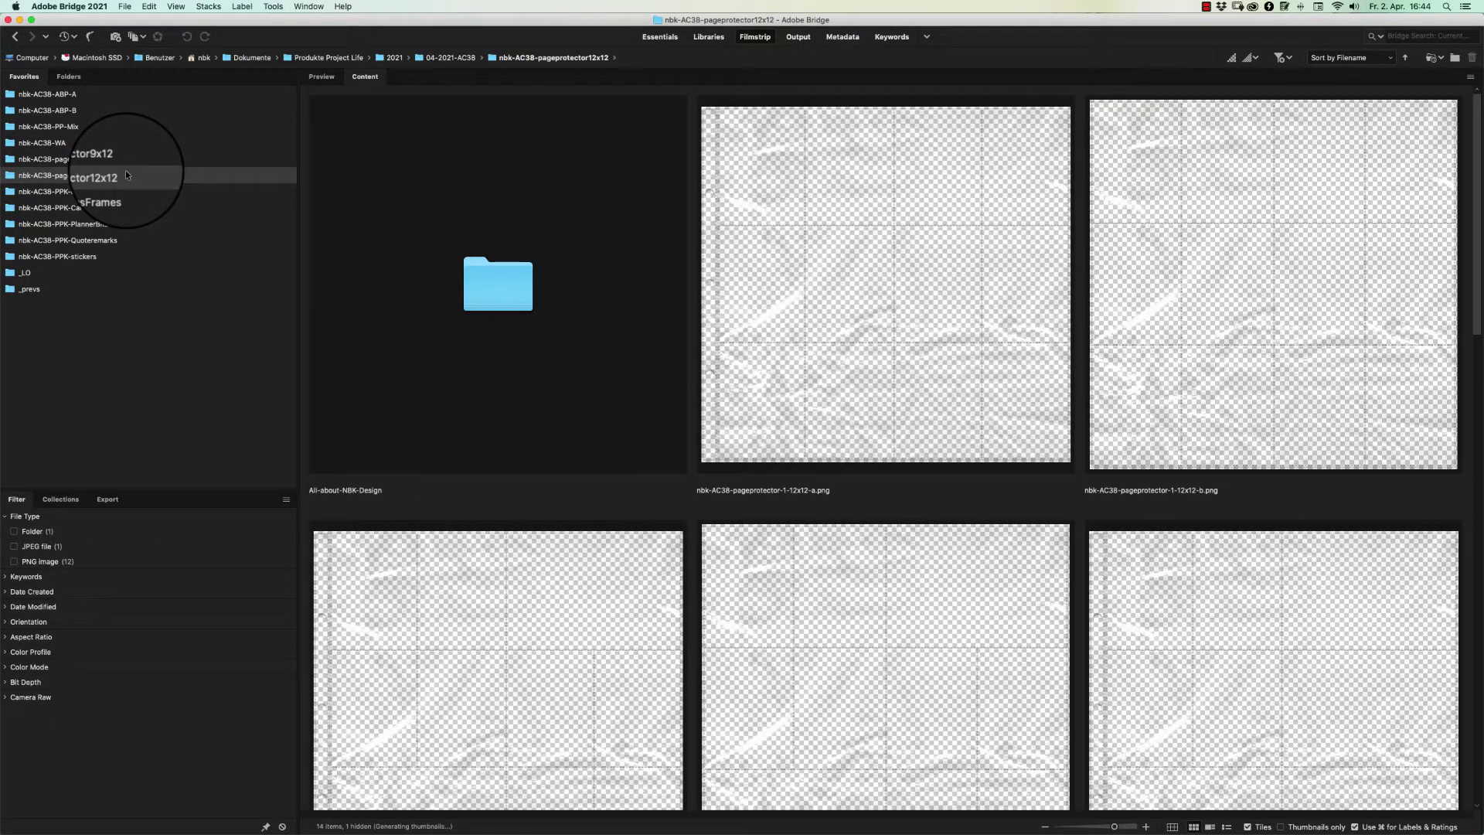
left_click(77, 142)
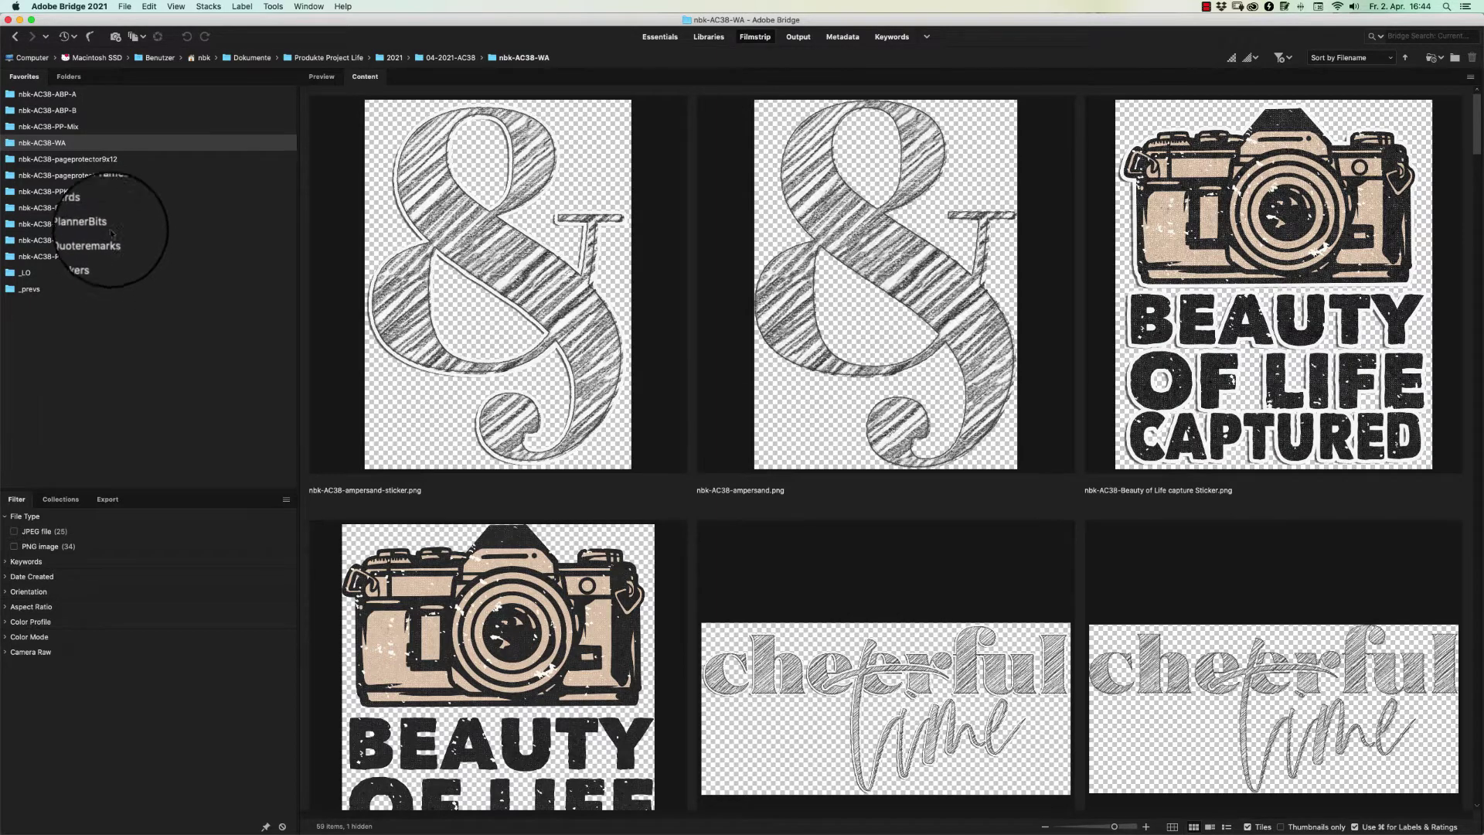
Find nbk-AC38-PP-Solid-1.jpg at the end of the nbk-AC38-PP-Mix folder and open it in Photoshop
left_click(109, 128)
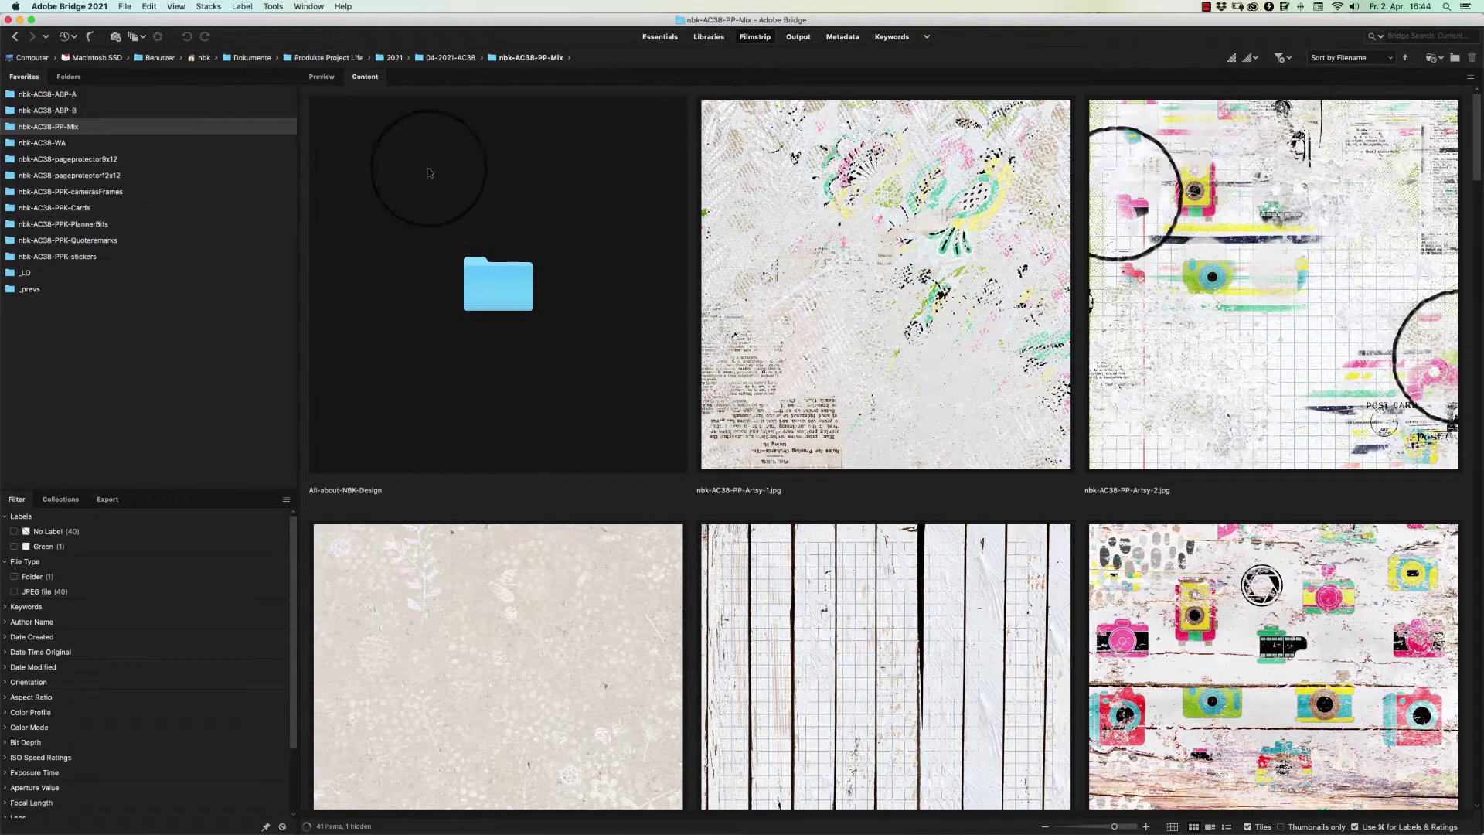
key("End")
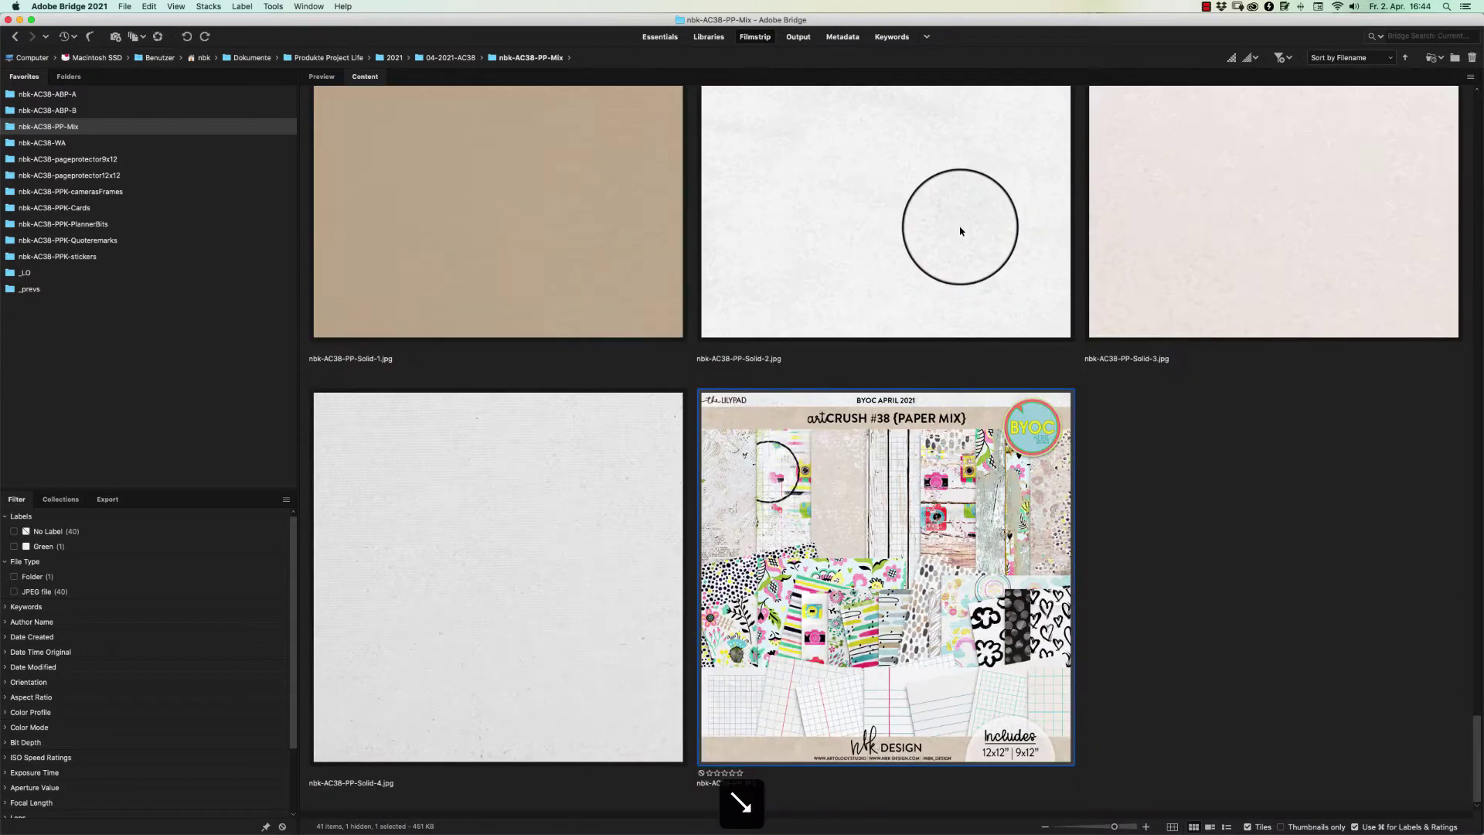
double_click(661, 232)
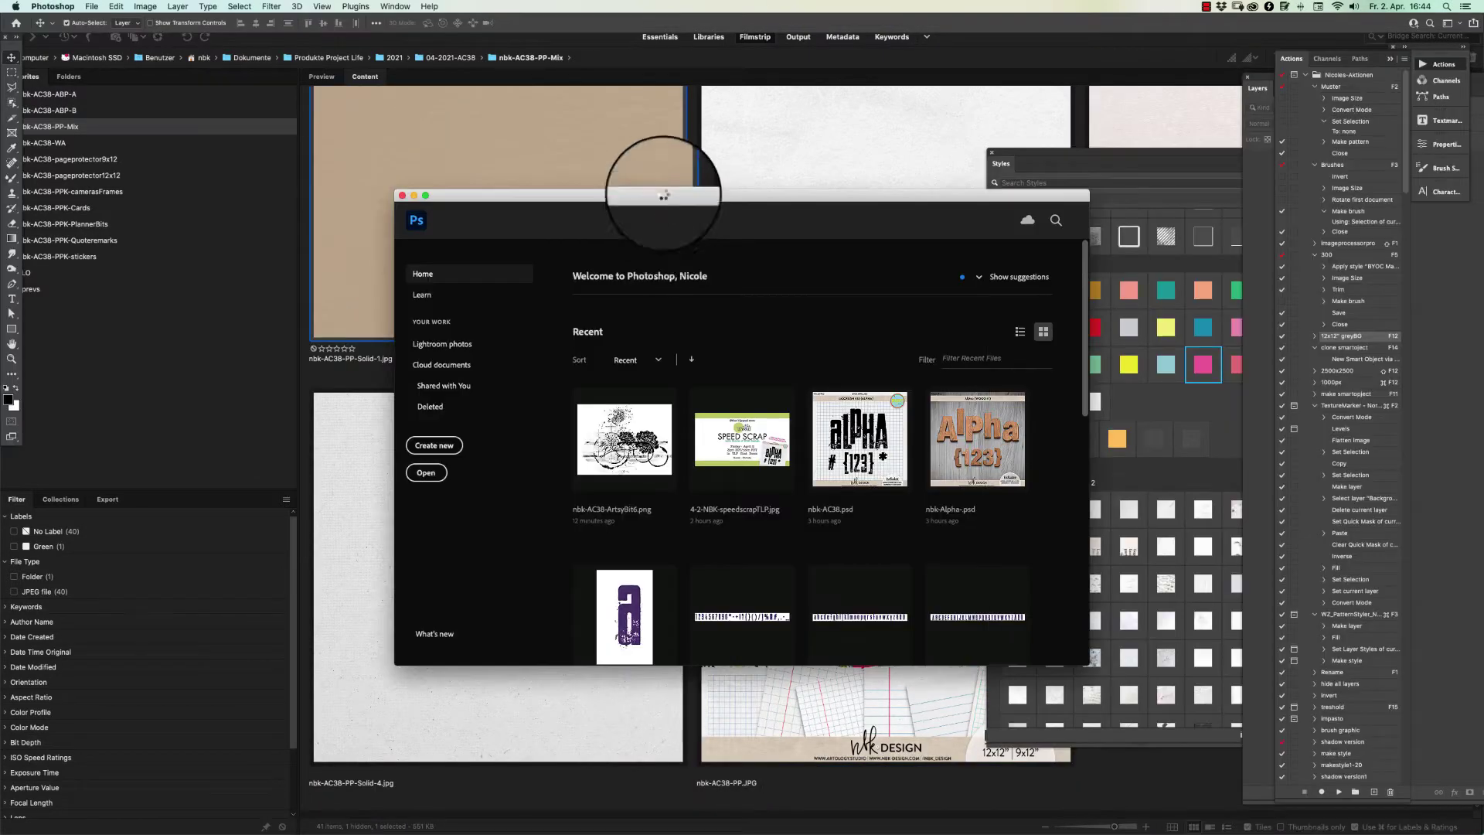
Switch back to Adobe Bridge, open nbk-AC38-pageprotector-1-9x12-a.png from the nbk-AC38-pageprotector9x12 folder in Photoshop and place it on the brown paper
left_click(863, 154)
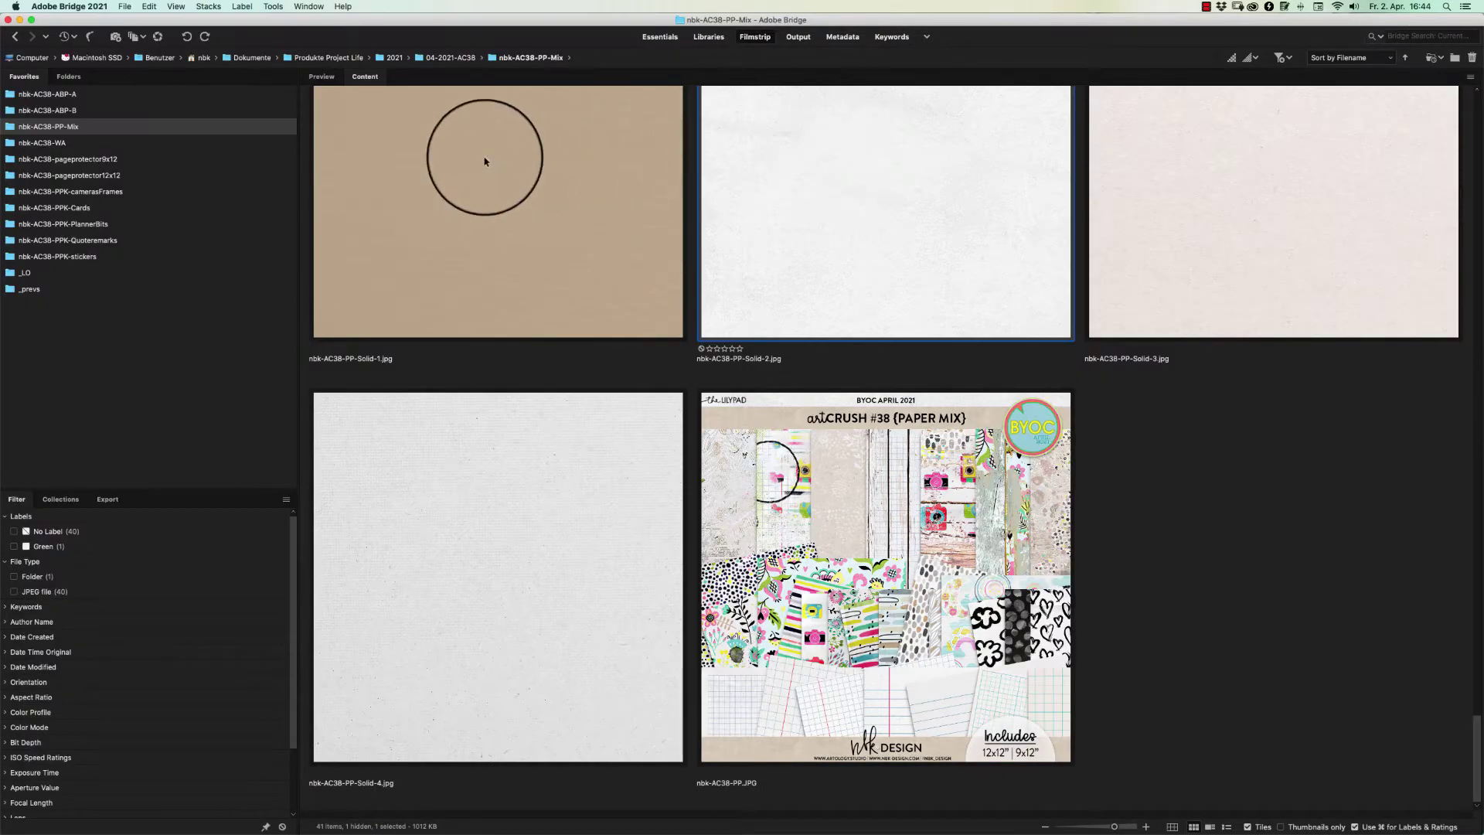
left_click(111, 159)
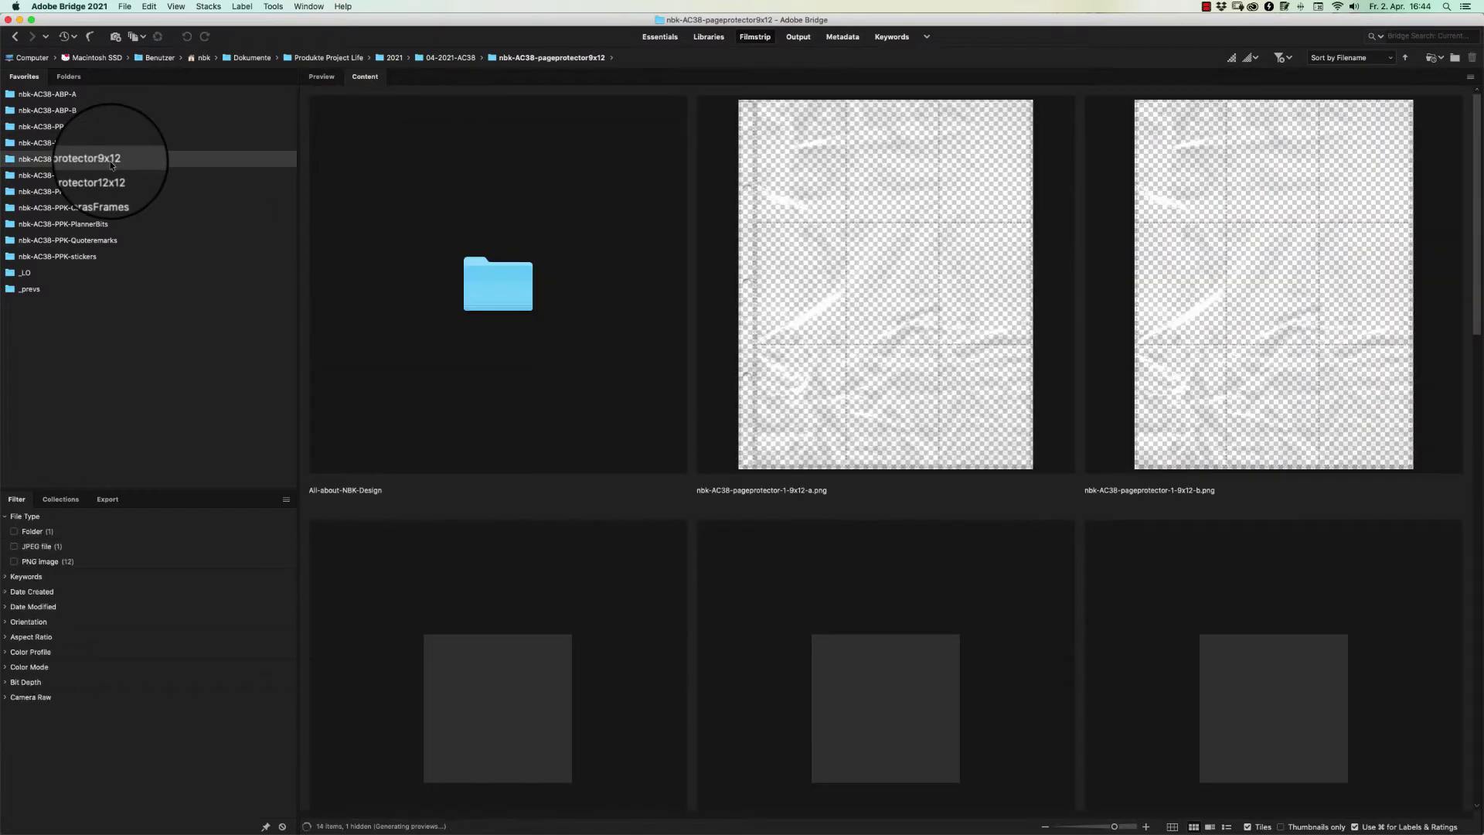
double_click(1013, 267)
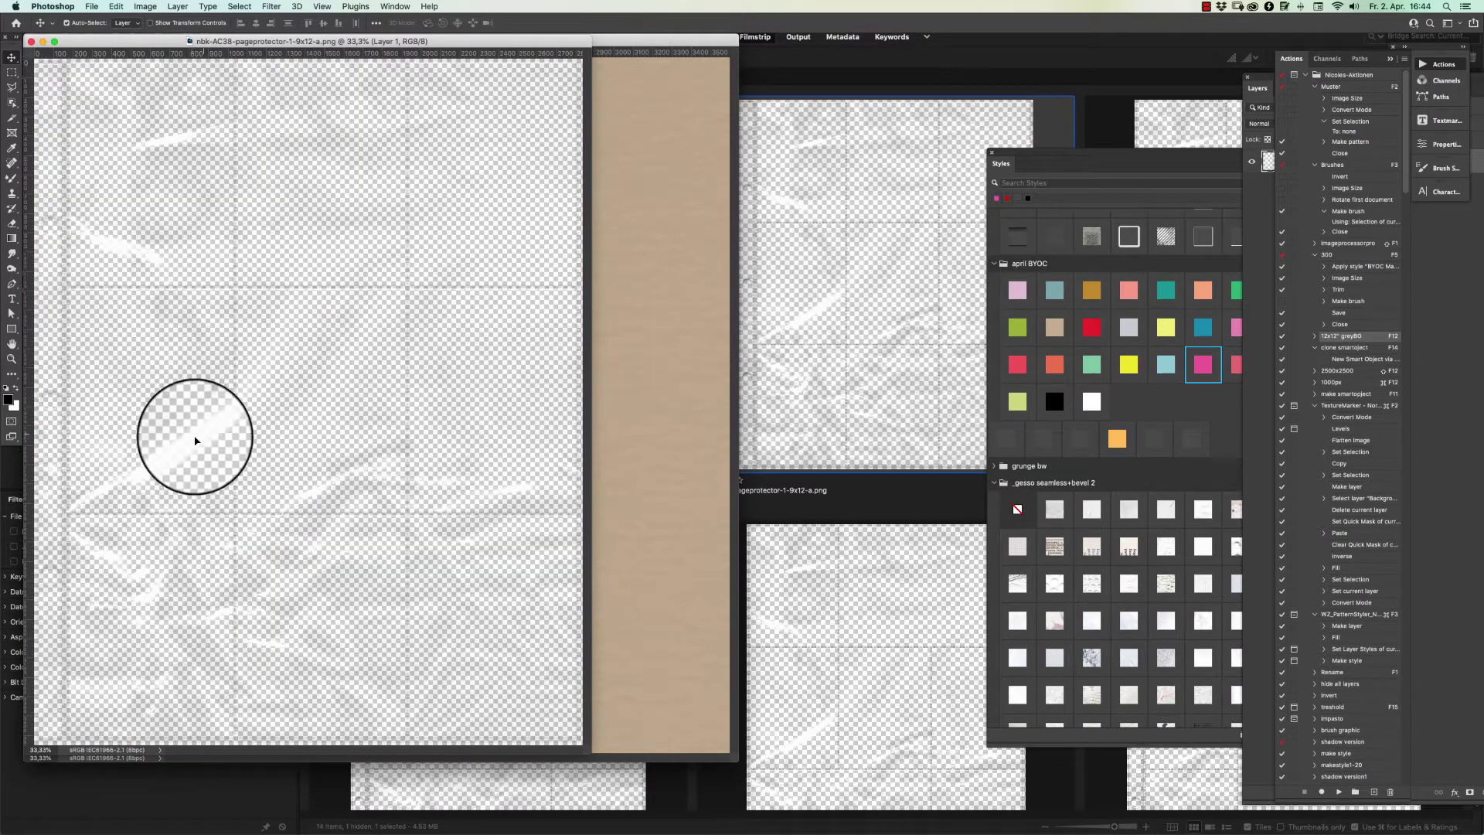
left_click_drag(206, 427, 285, 434)
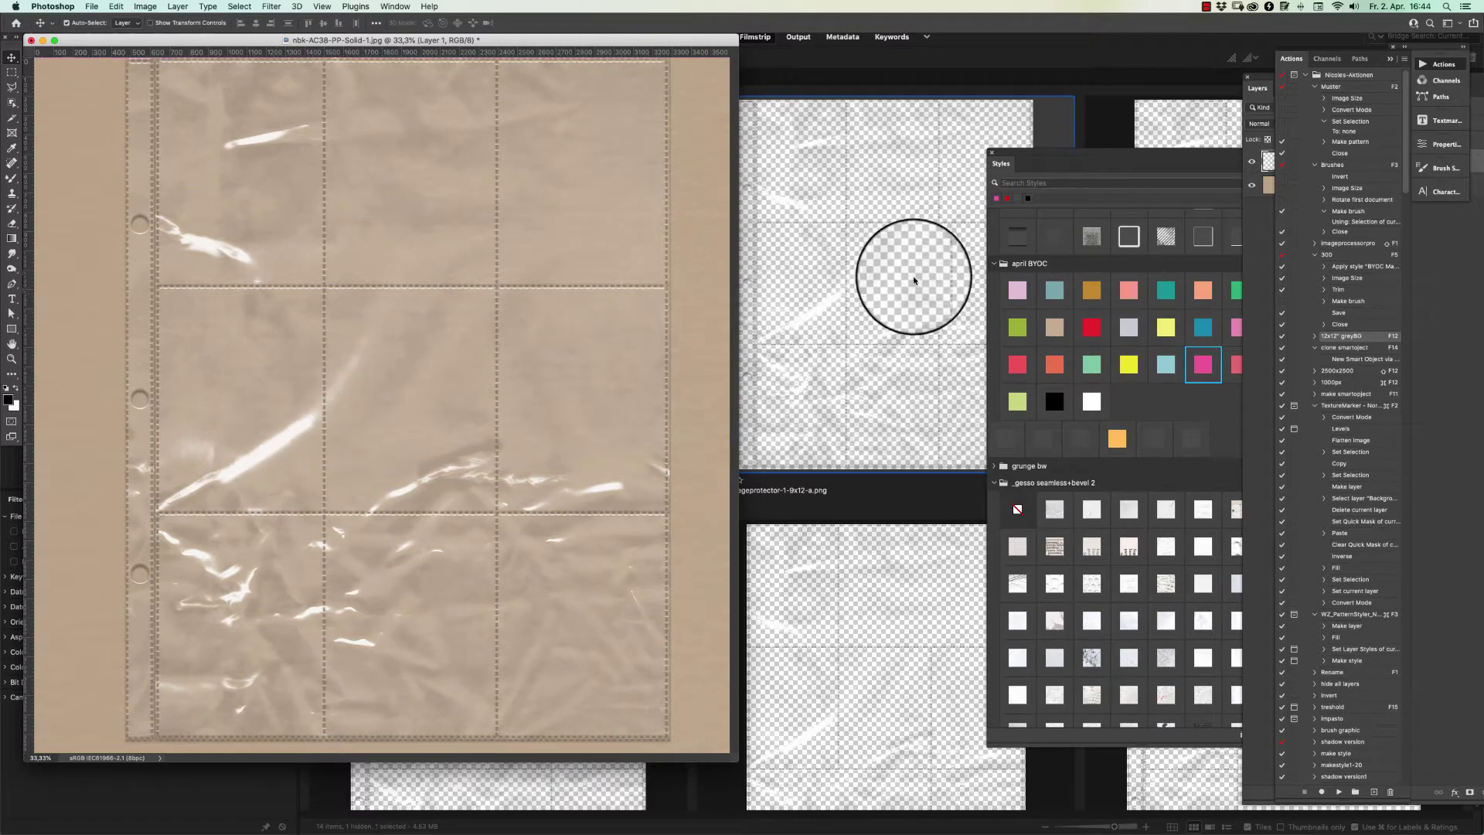
Switch back to Adobe Bridge, open nbk-AC38-pageprotector-1-9x12-b.png in Photoshop and place it over the first protector on the brown paper
left_click(1125, 102)
double_click(1190, 270)
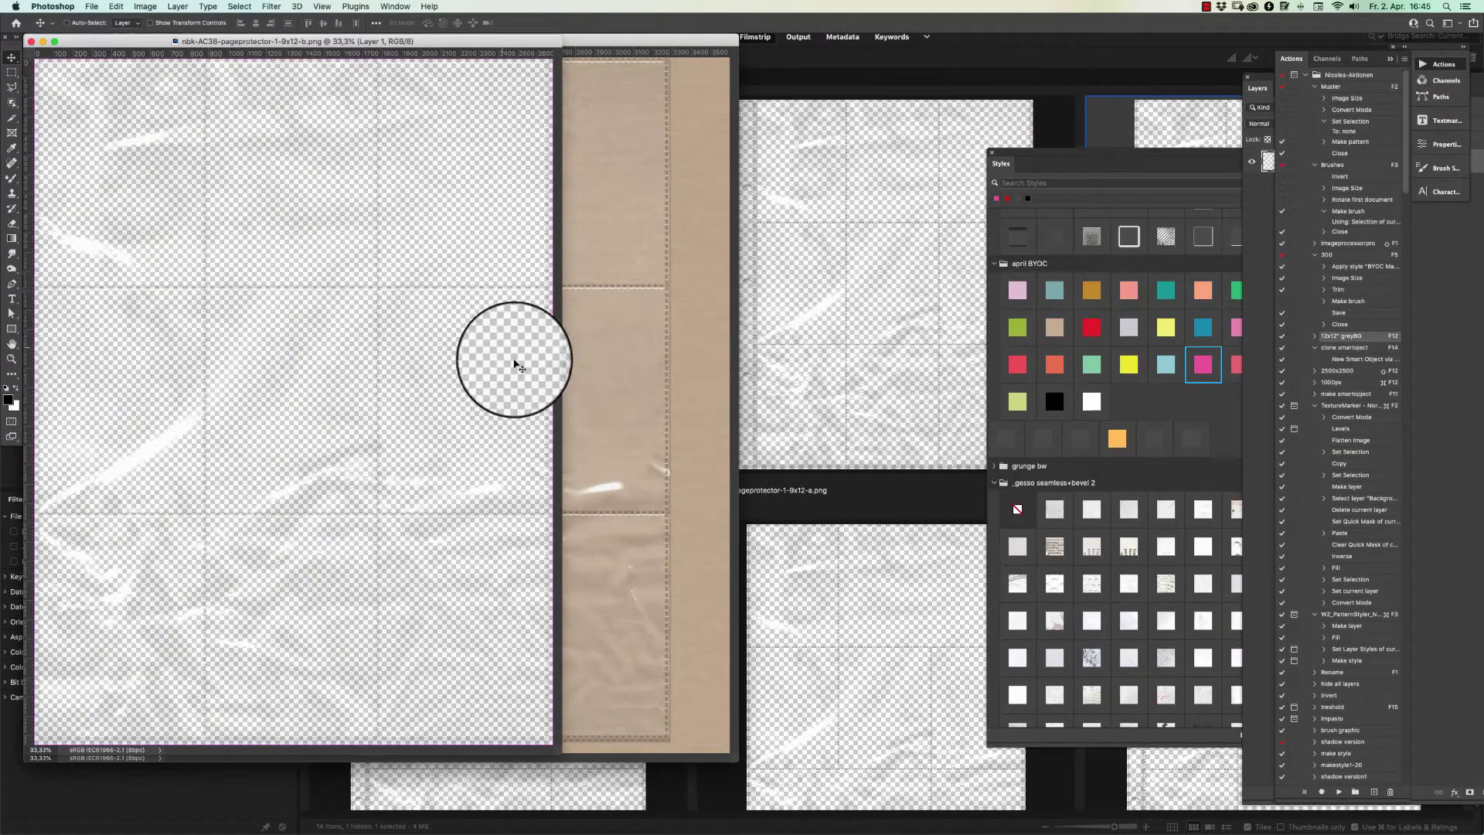
left_click_drag(514, 365, 347, 490)
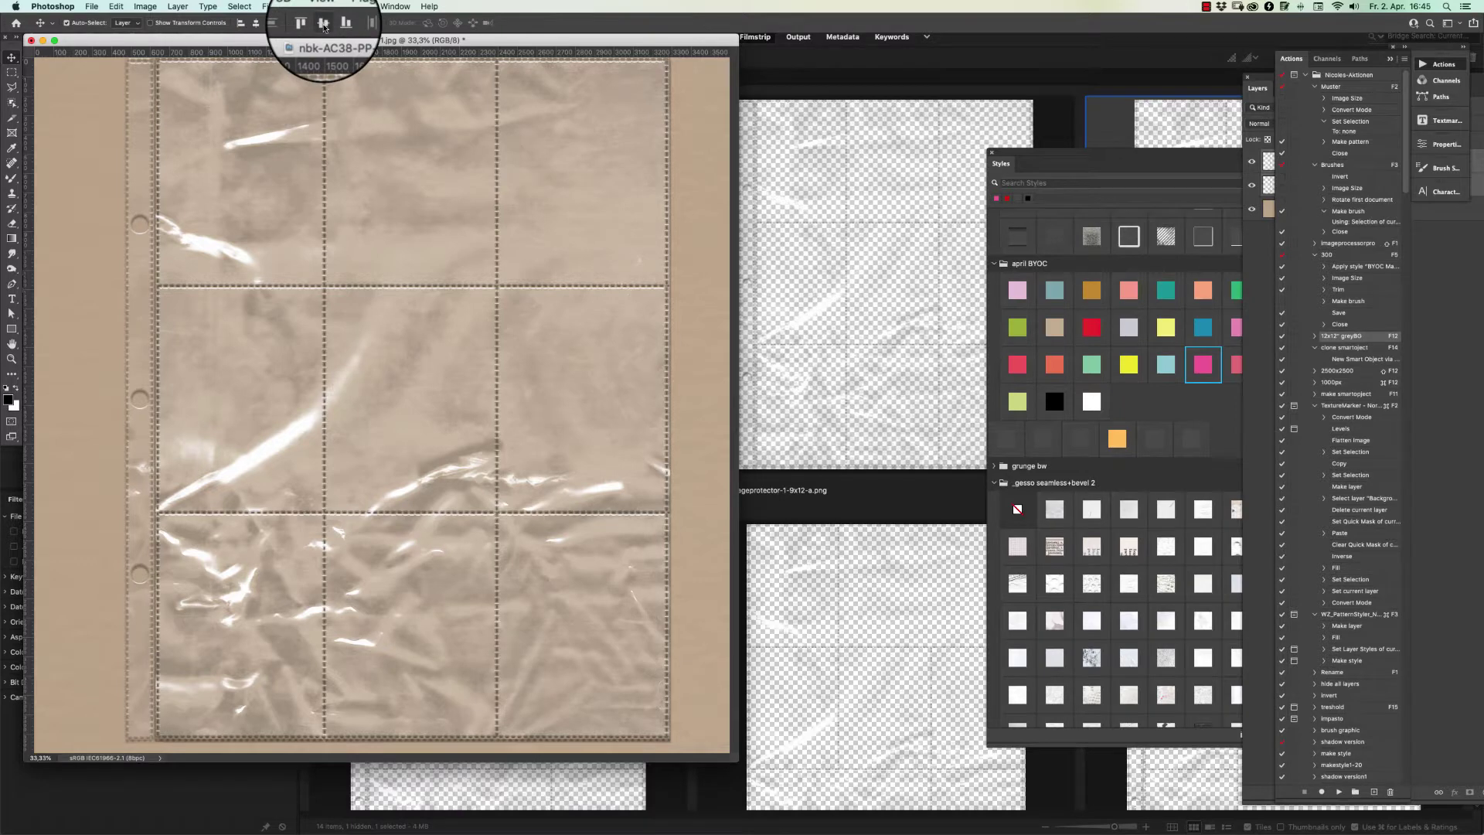
Scale both page protector layers down together about their centre to about 56% with Free Transform
key("super+t")
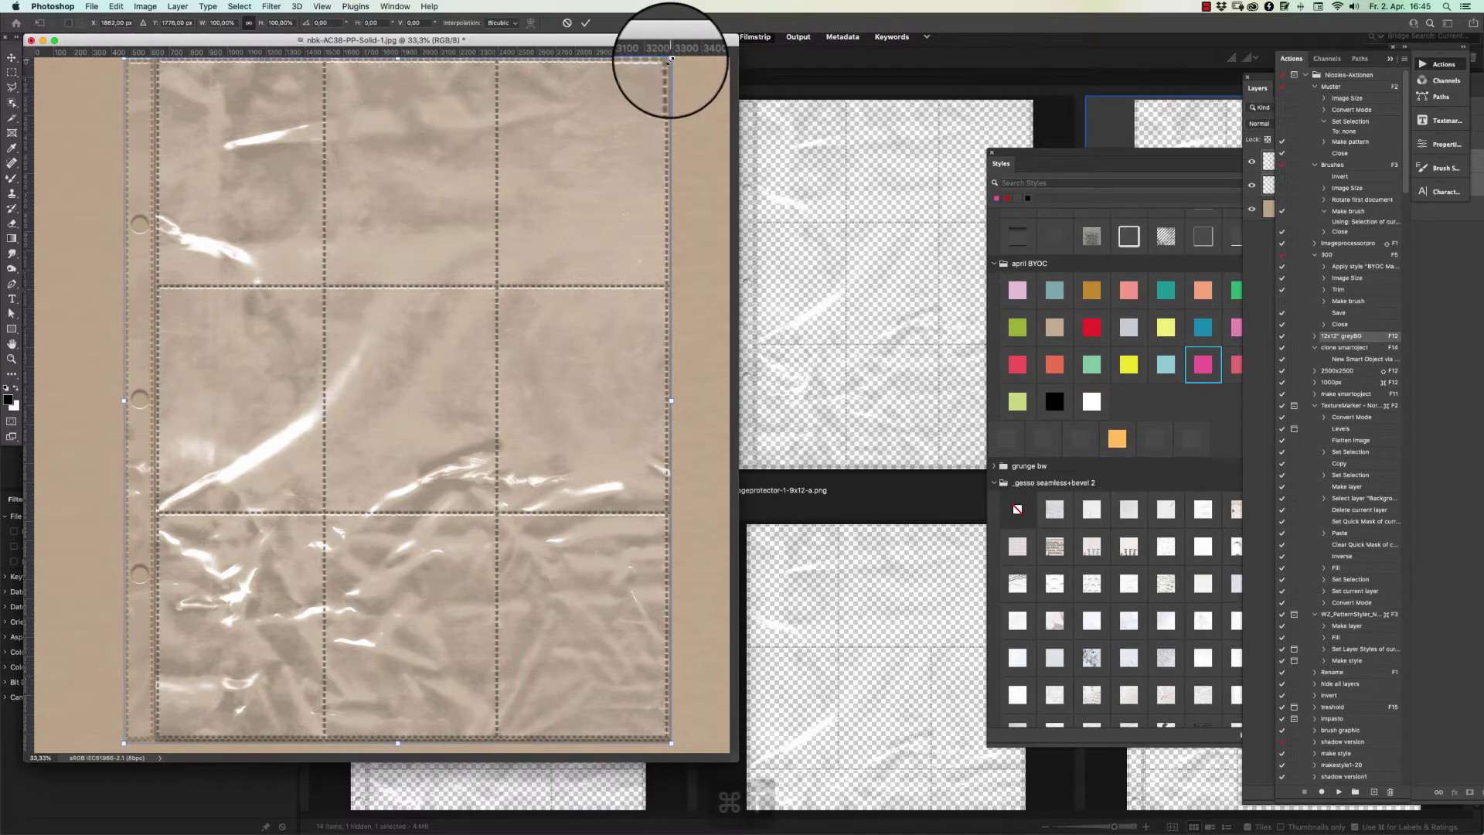
left_click_drag(671, 59, 547, 213)
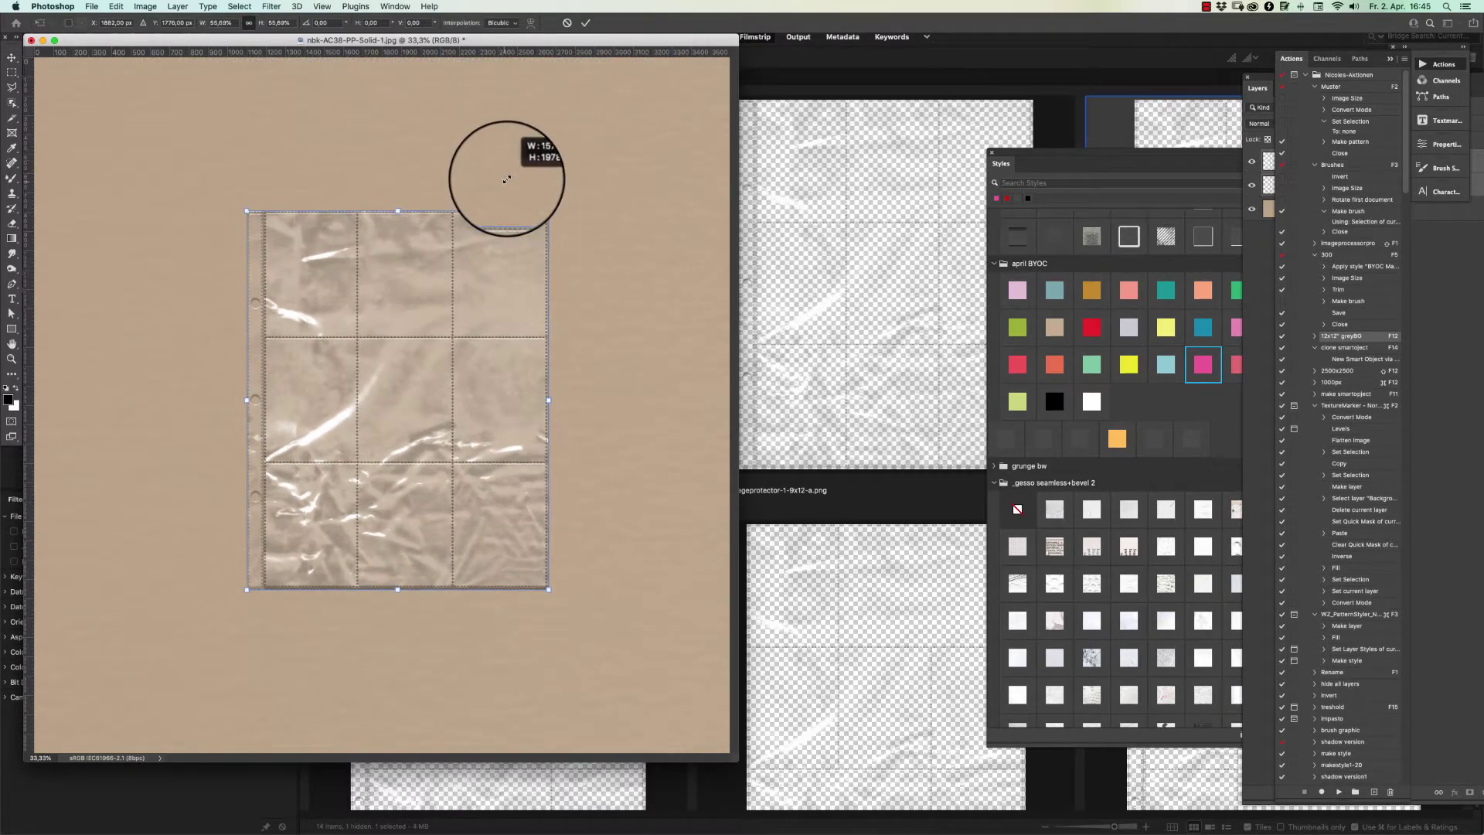
key("Return")
left_click(209, 308)
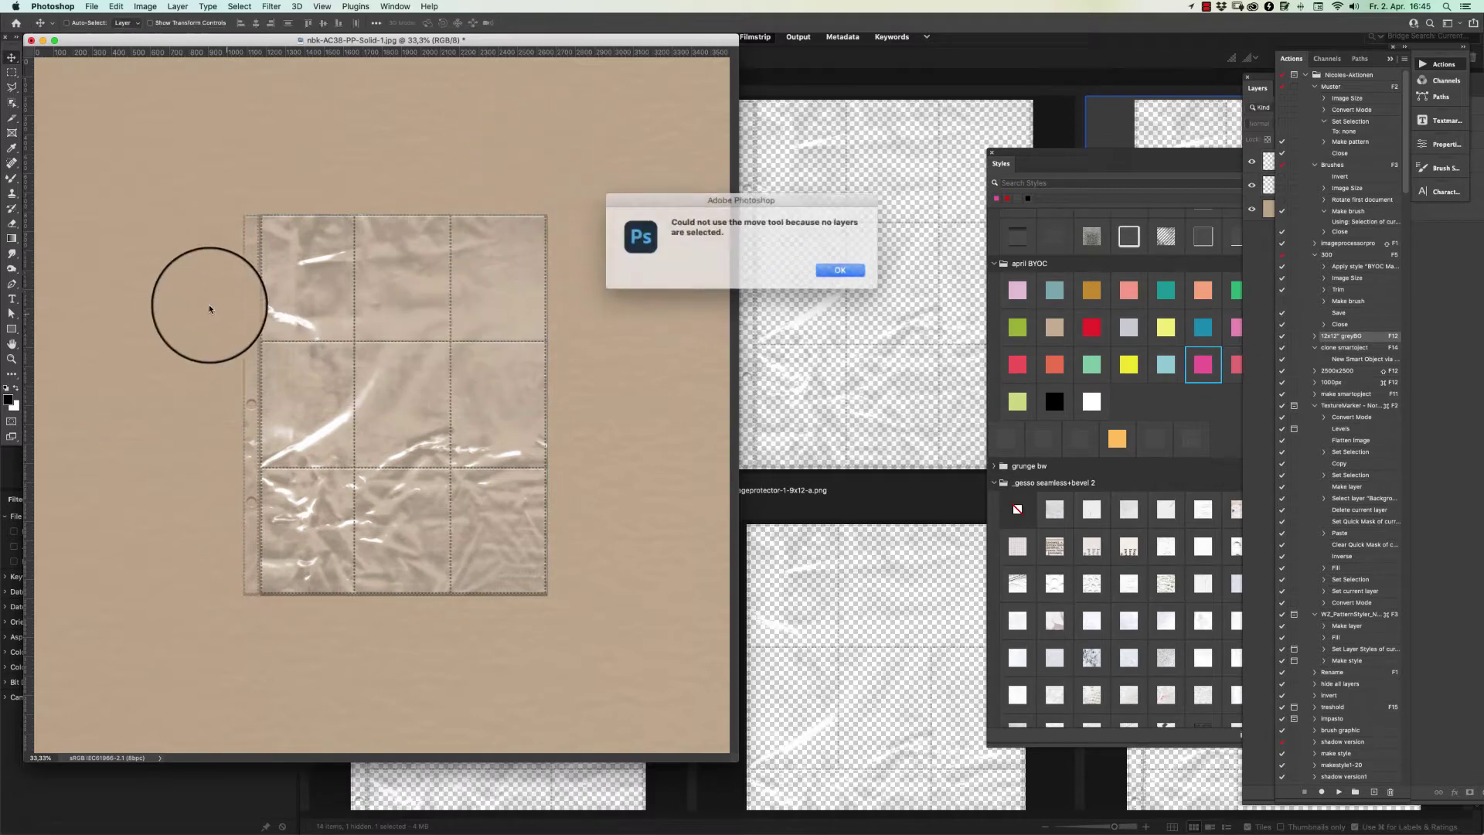
left_click(833, 267)
left_click(398, 405)
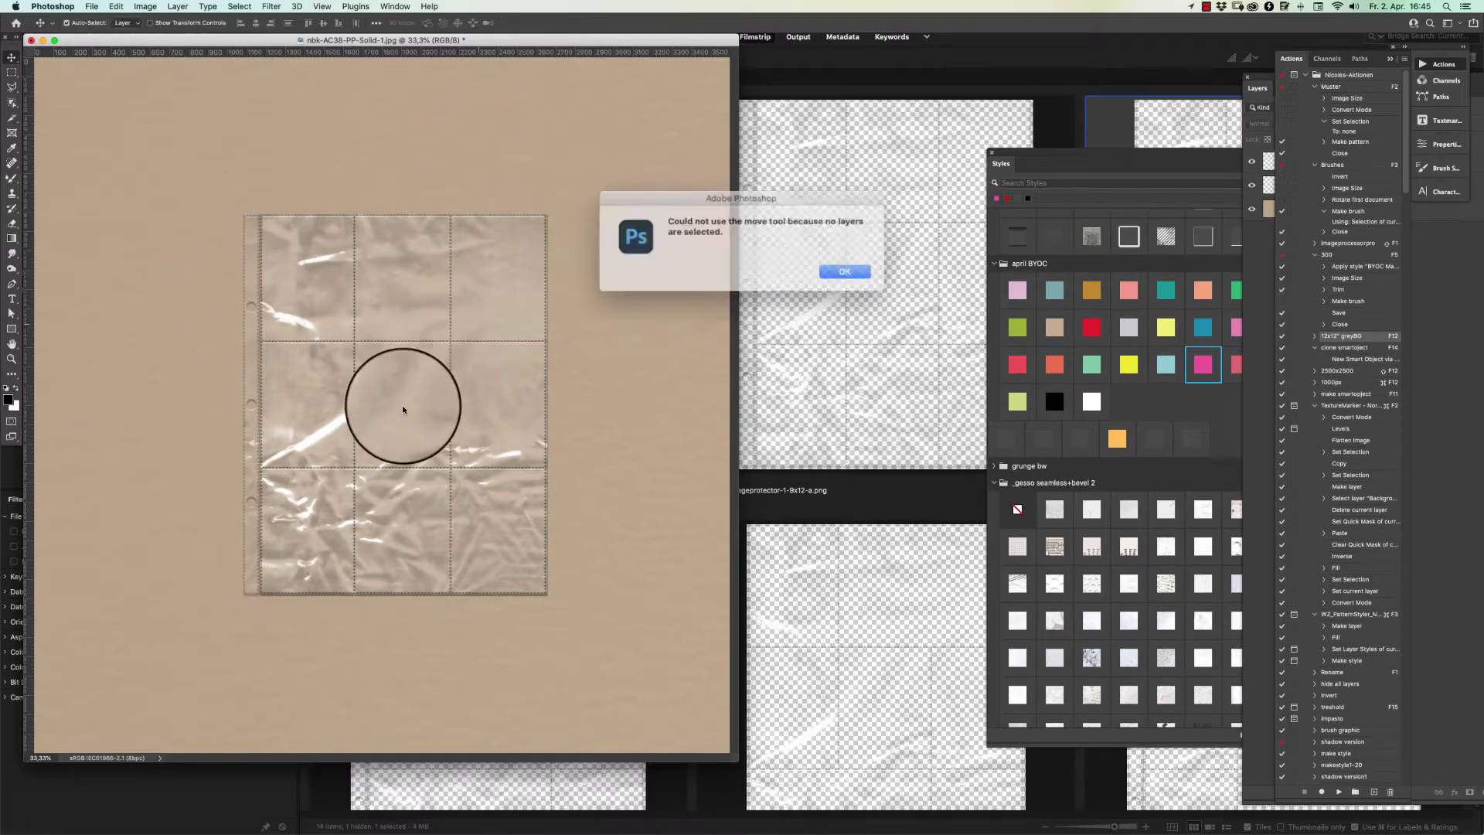
left_click(830, 268)
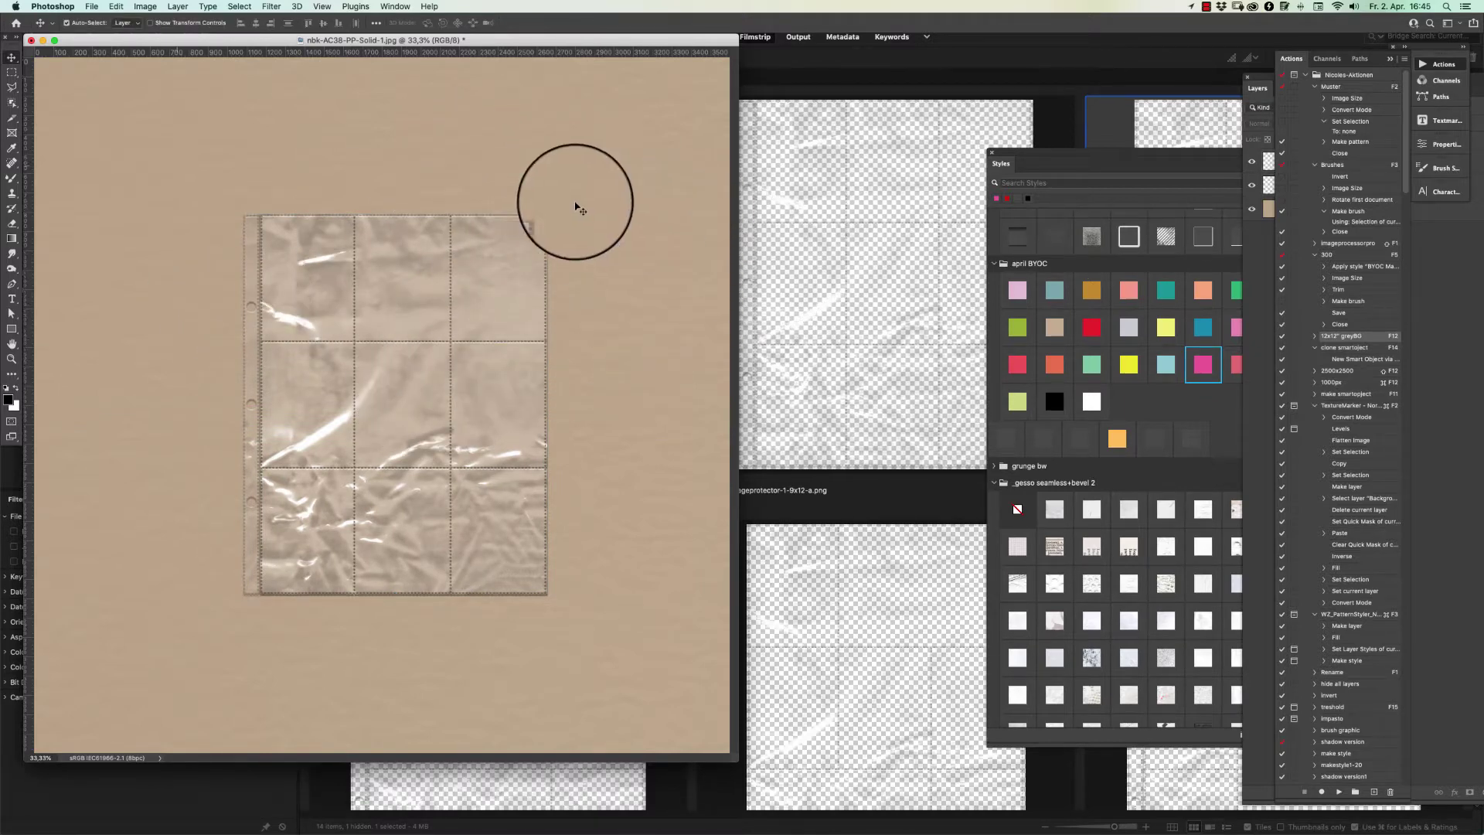
Arrange the two page protectors side by side on the paper, with the hole-punched version left of the plain one
key("super+d")
left_click_drag(249, 236, 75, 227)
left_click_drag(454, 225, 591, 221)
Compare both page protectors up close with the Styles panel moved out of the way, and switch back to Adobe Bridge
key("super+space")
left_click_drag(126, 198, 284, 158)
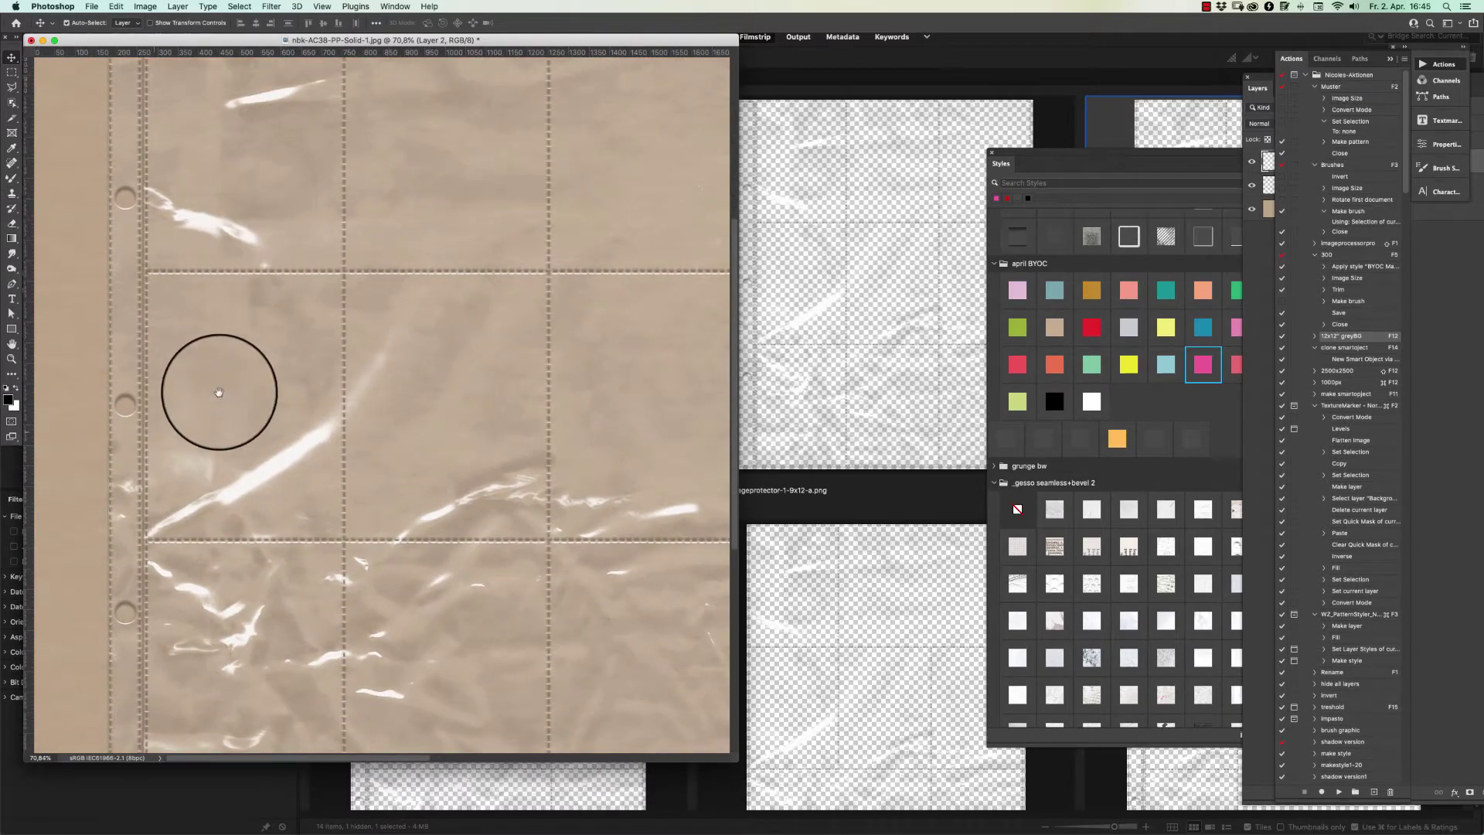
left_click(216, 407, "alt+super")
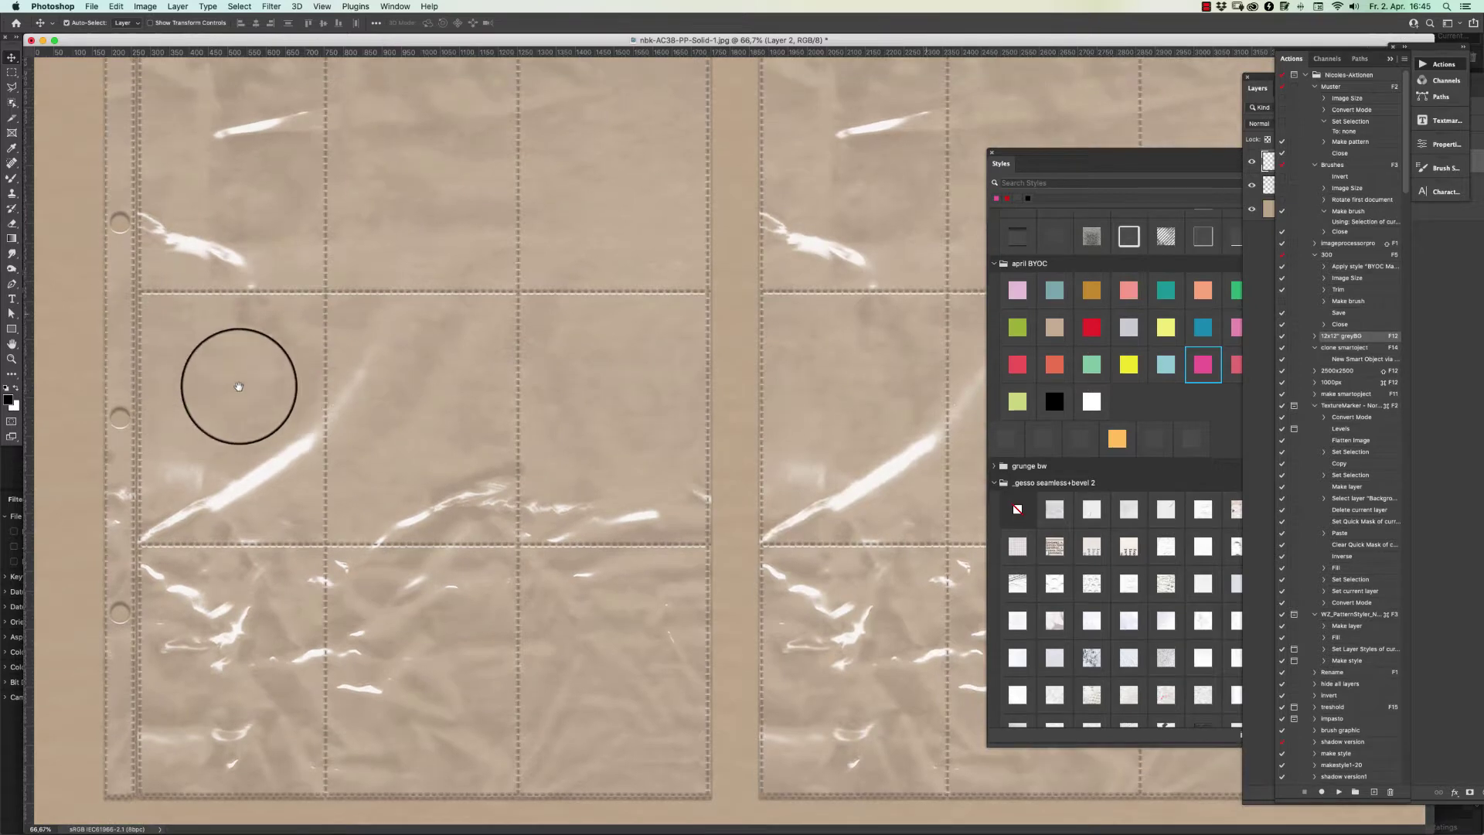
left_click(864, 291, "alt+super")
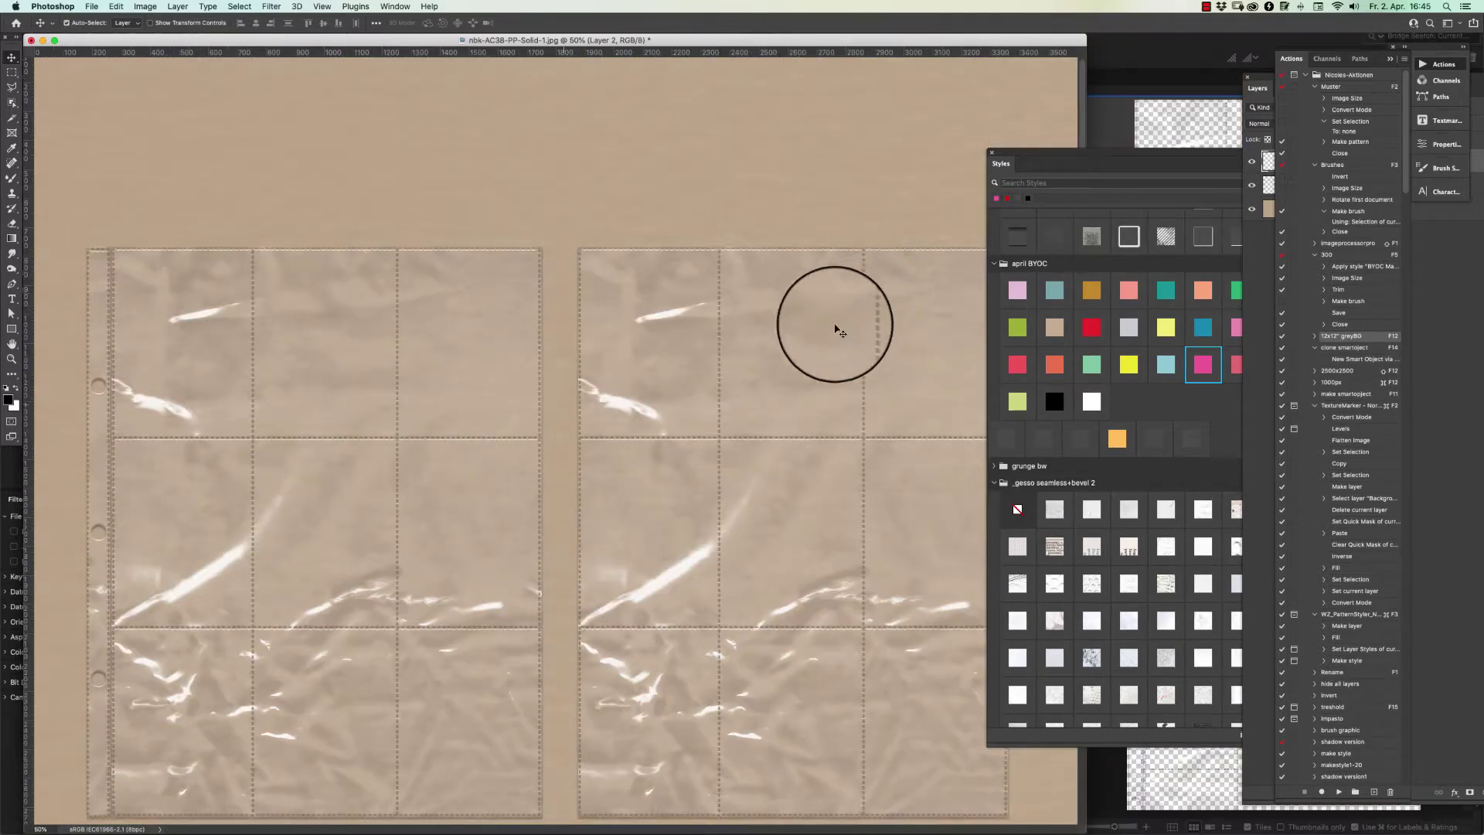
scroll(666, 484, "down", 3)
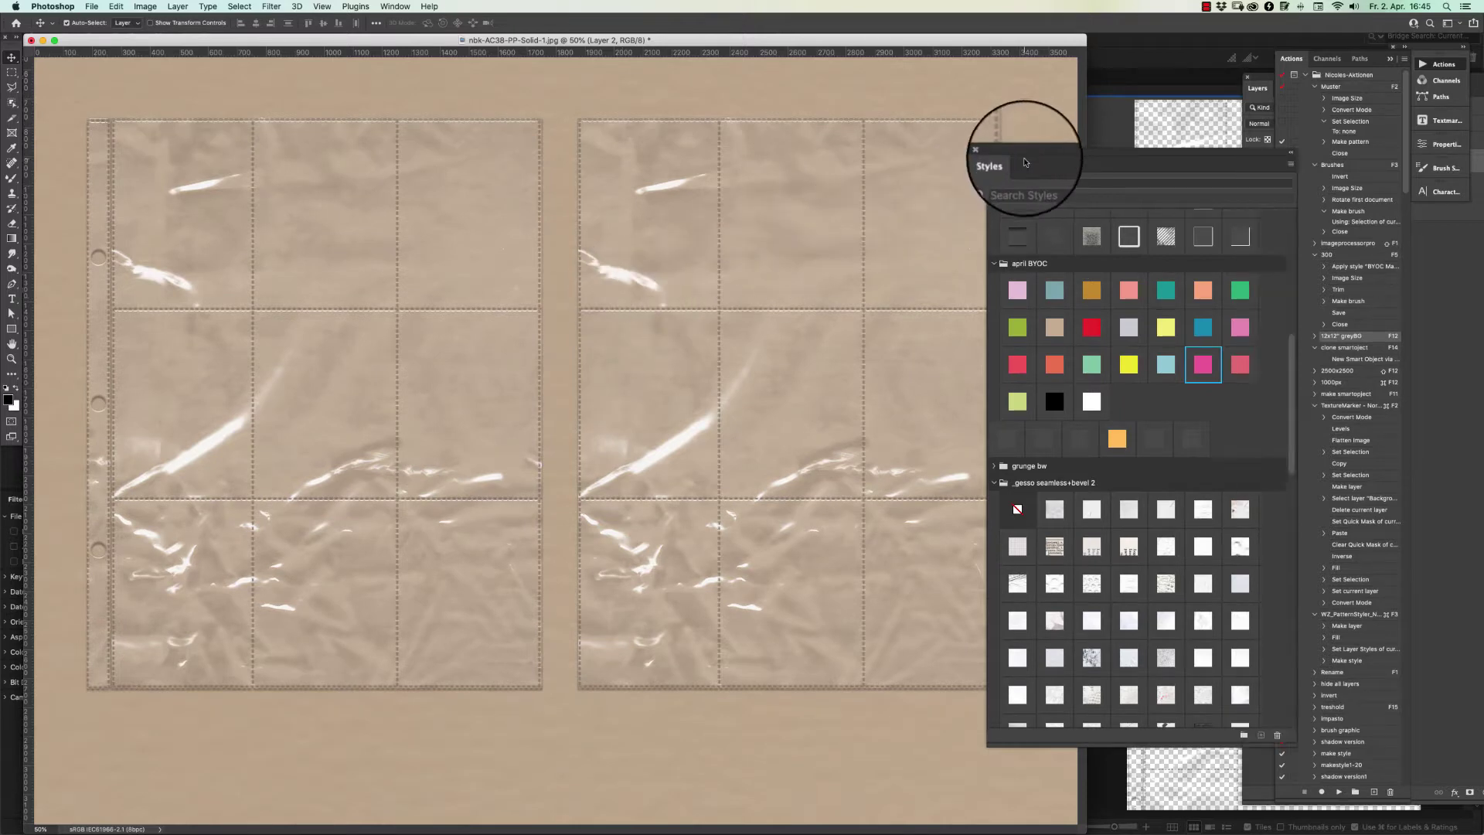
left_click_drag(1031, 159, 1326, 173)
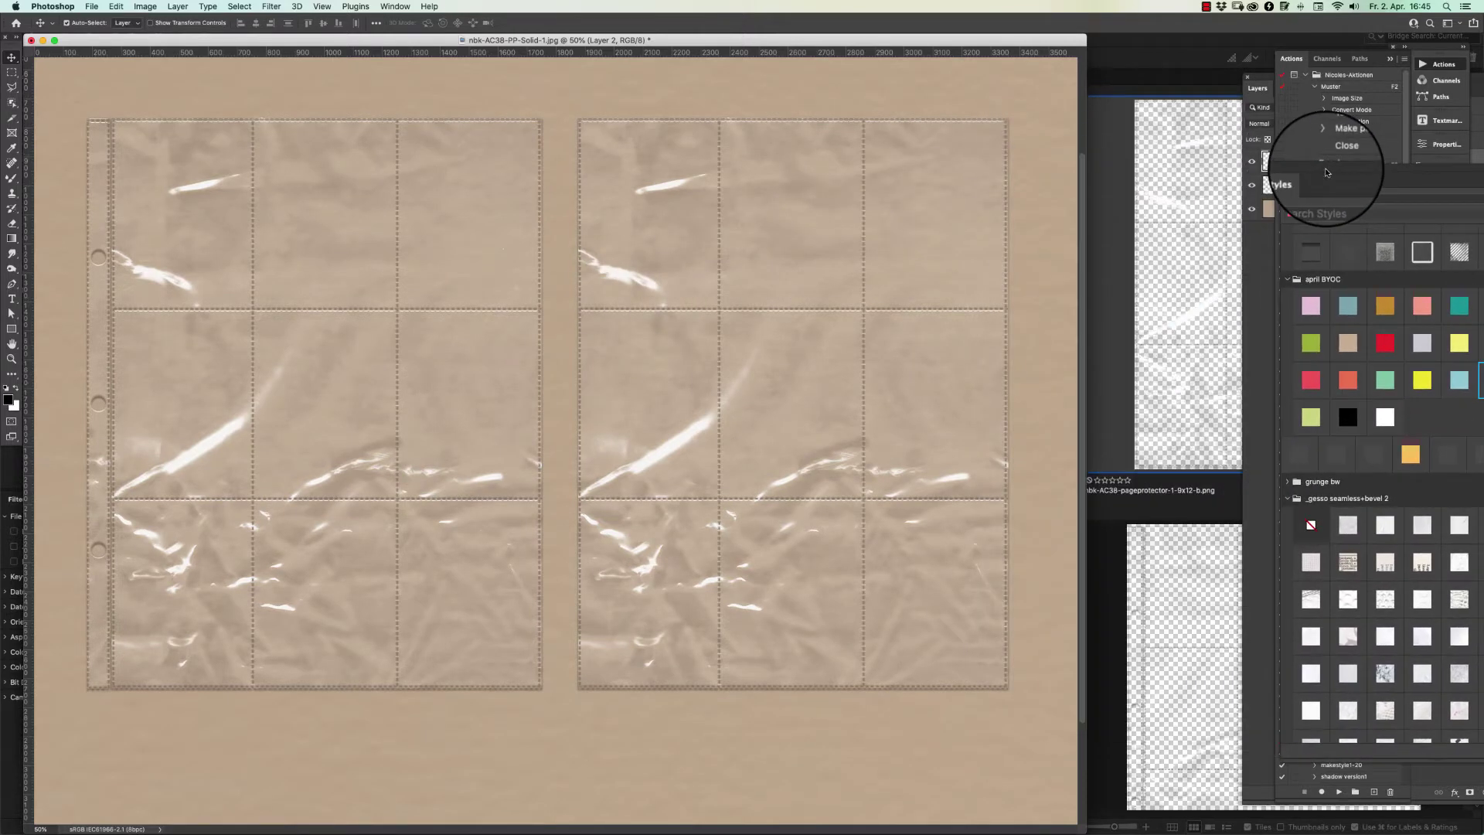
left_click(1233, 62)
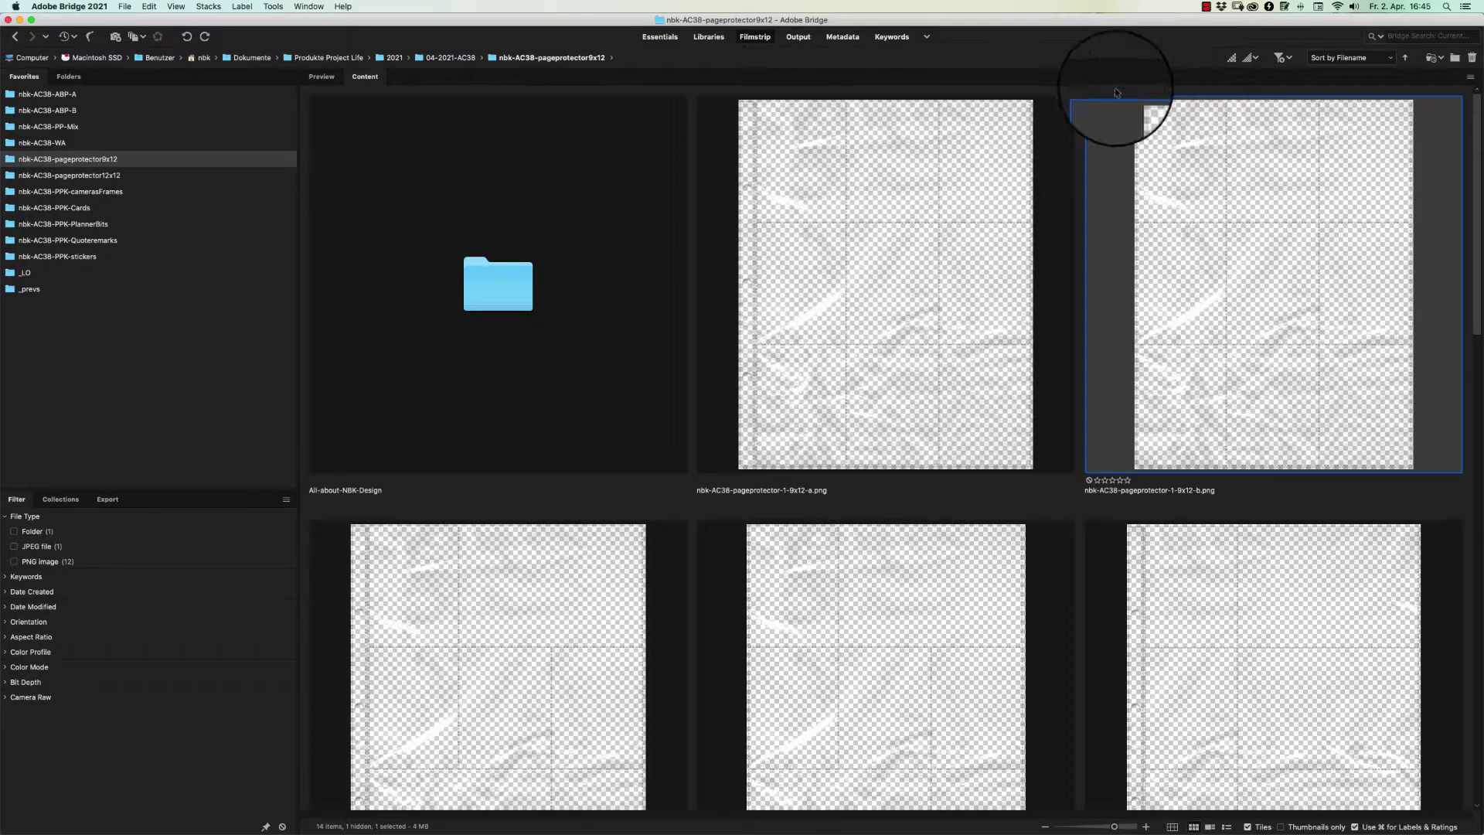
Open nbk-AC38-pageprotector-1-12x12-b.png from the nbk-AC38-pageprotector12x12 folder in Photoshop and place it on the brown paper
left_click(127, 175)
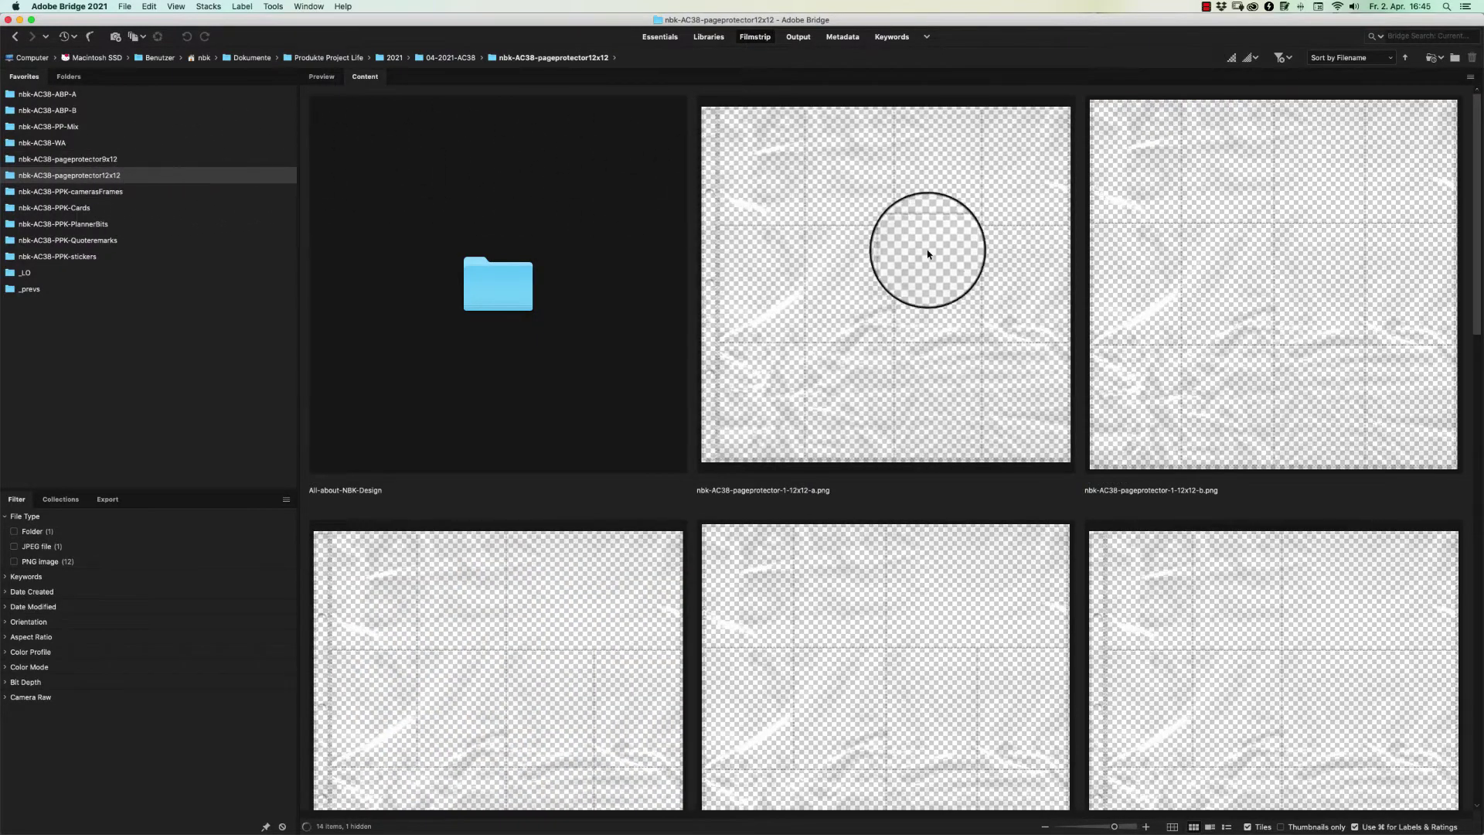
left_click(1044, 108)
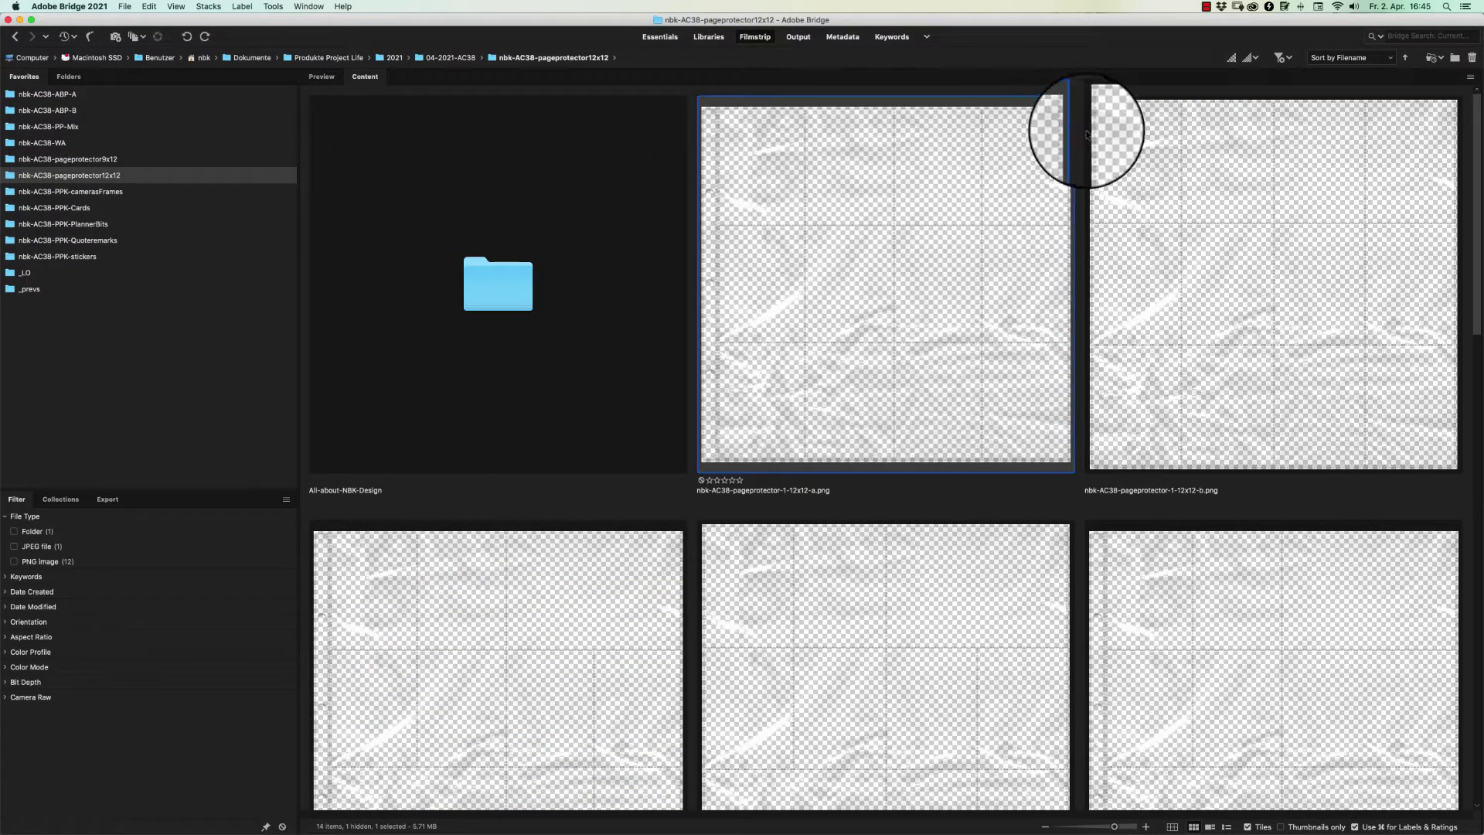
double_click(1135, 158)
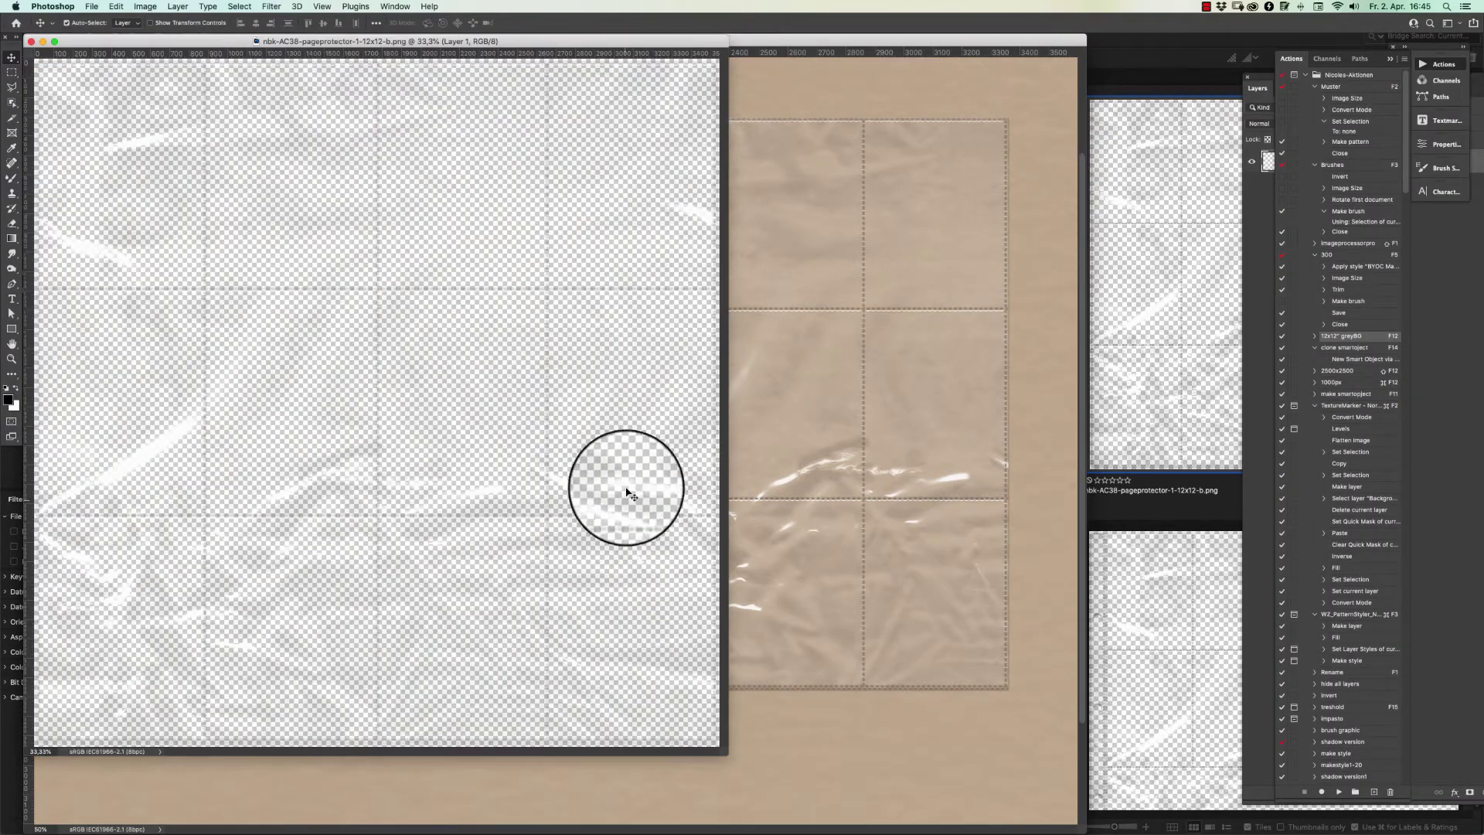
left_click_drag(622, 493, 835, 508)
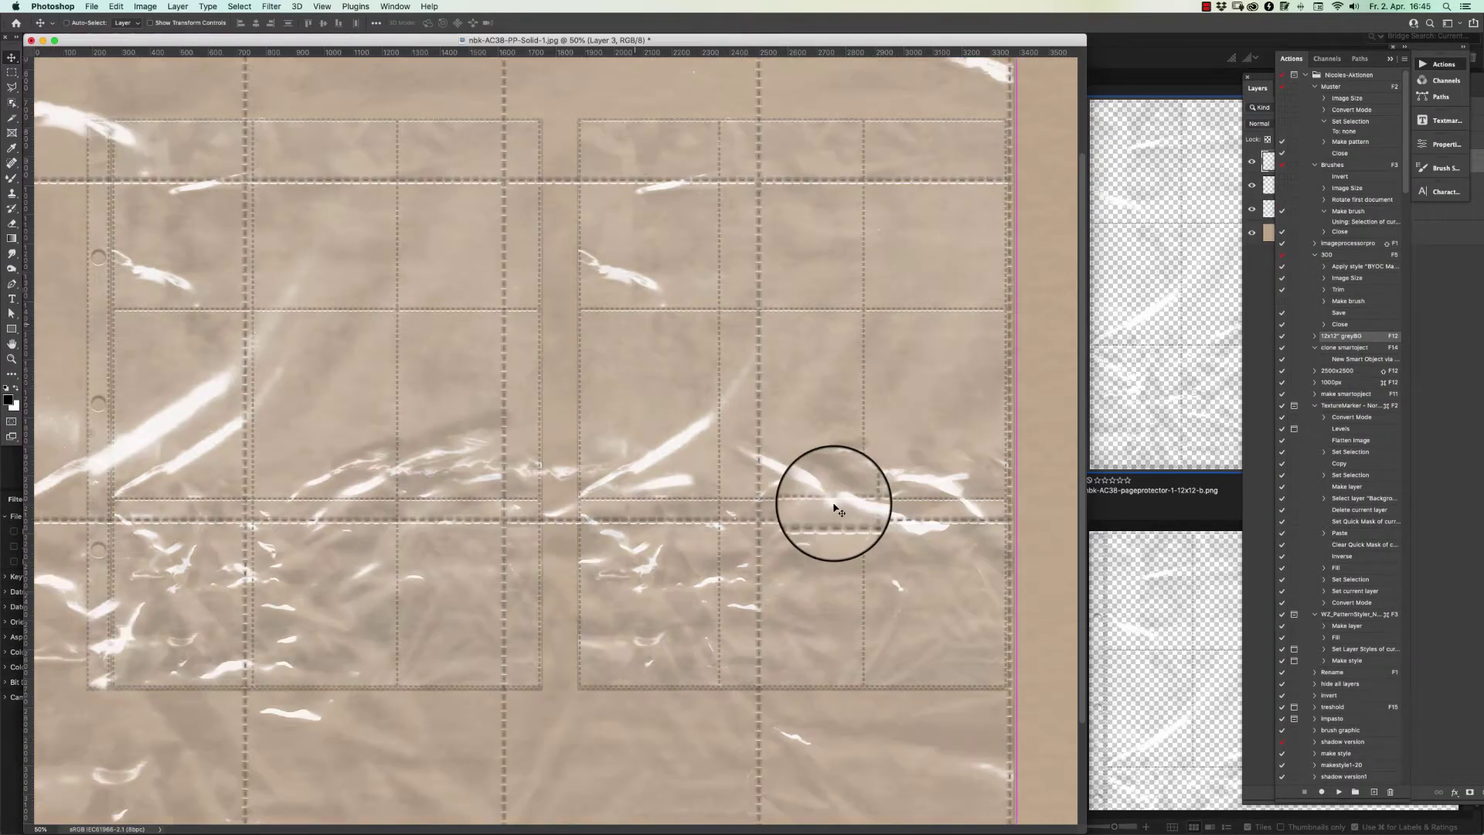
Switch back to Adobe Bridge, open nbk-AC38-pageprotector-1-12x12-a.png in Photoshop and place it on the brown paper as well
left_click_drag(901, 42, 949, 122)
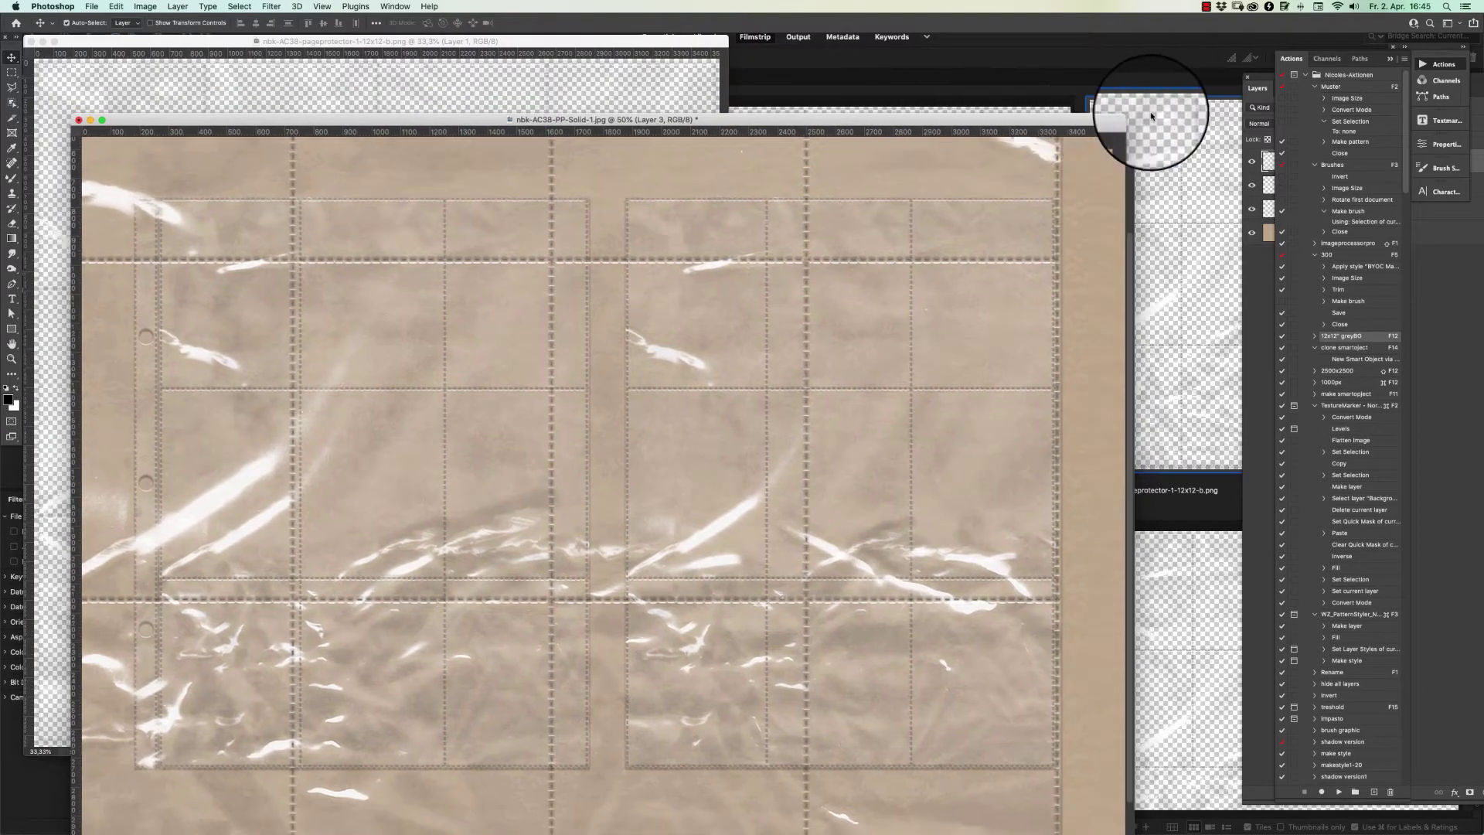
left_click(1150, 116)
double_click(917, 155)
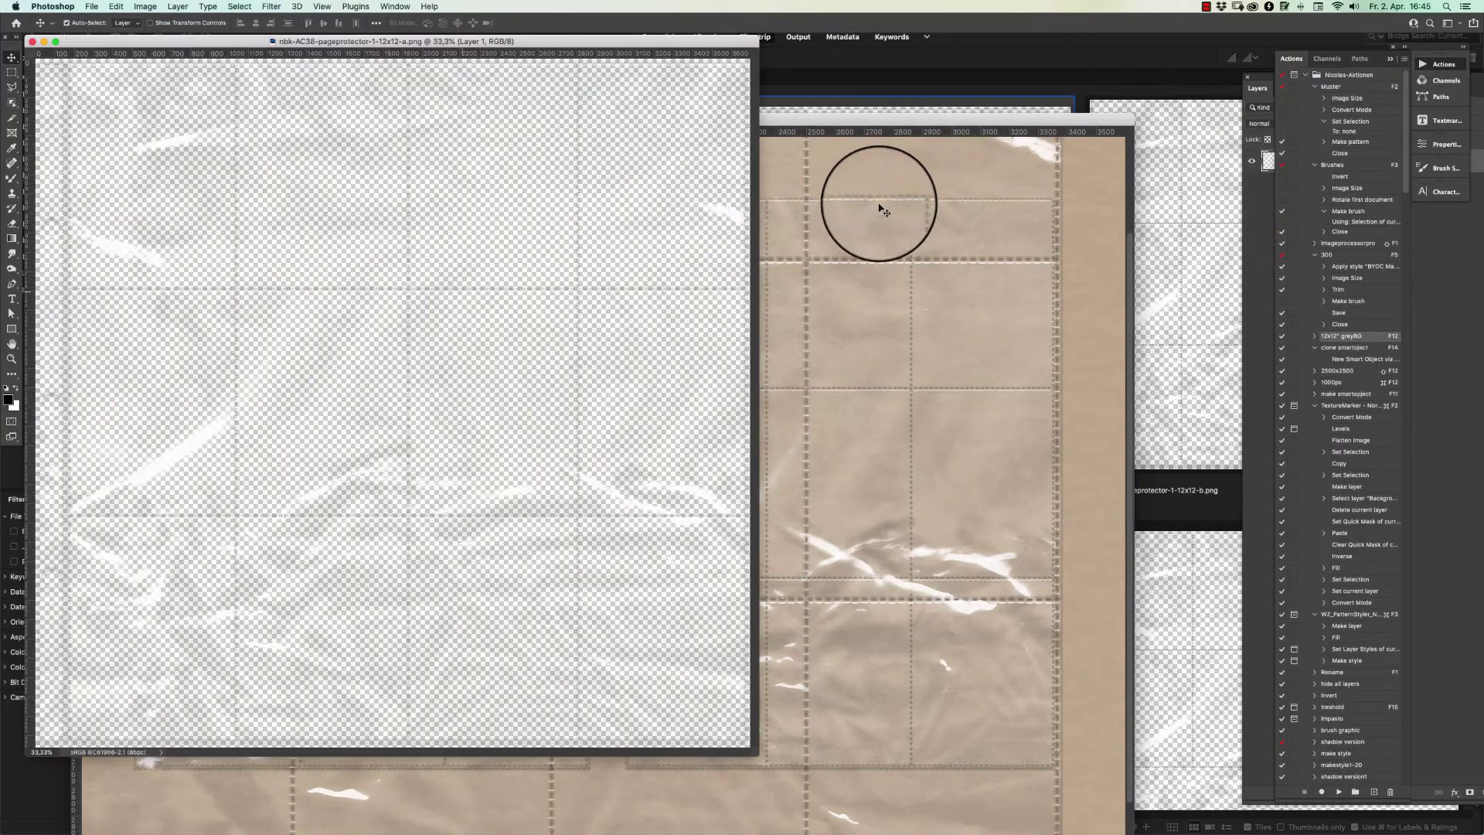
left_click_drag(497, 490, 740, 429)
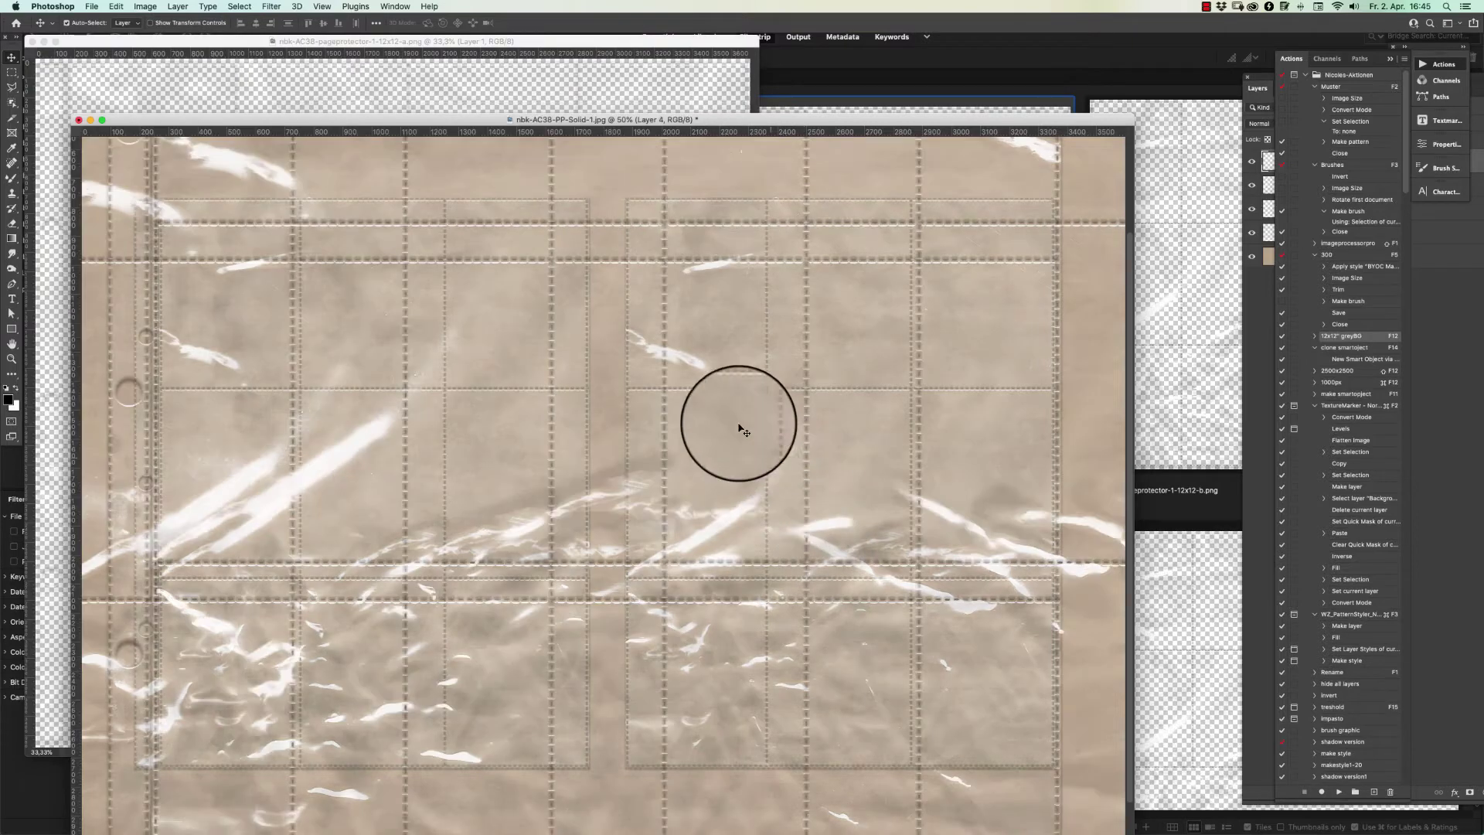
Deselect all layers and hide the two 9x12 protector layers, Layer 1 and Layer 2
left_click(1261, 295)
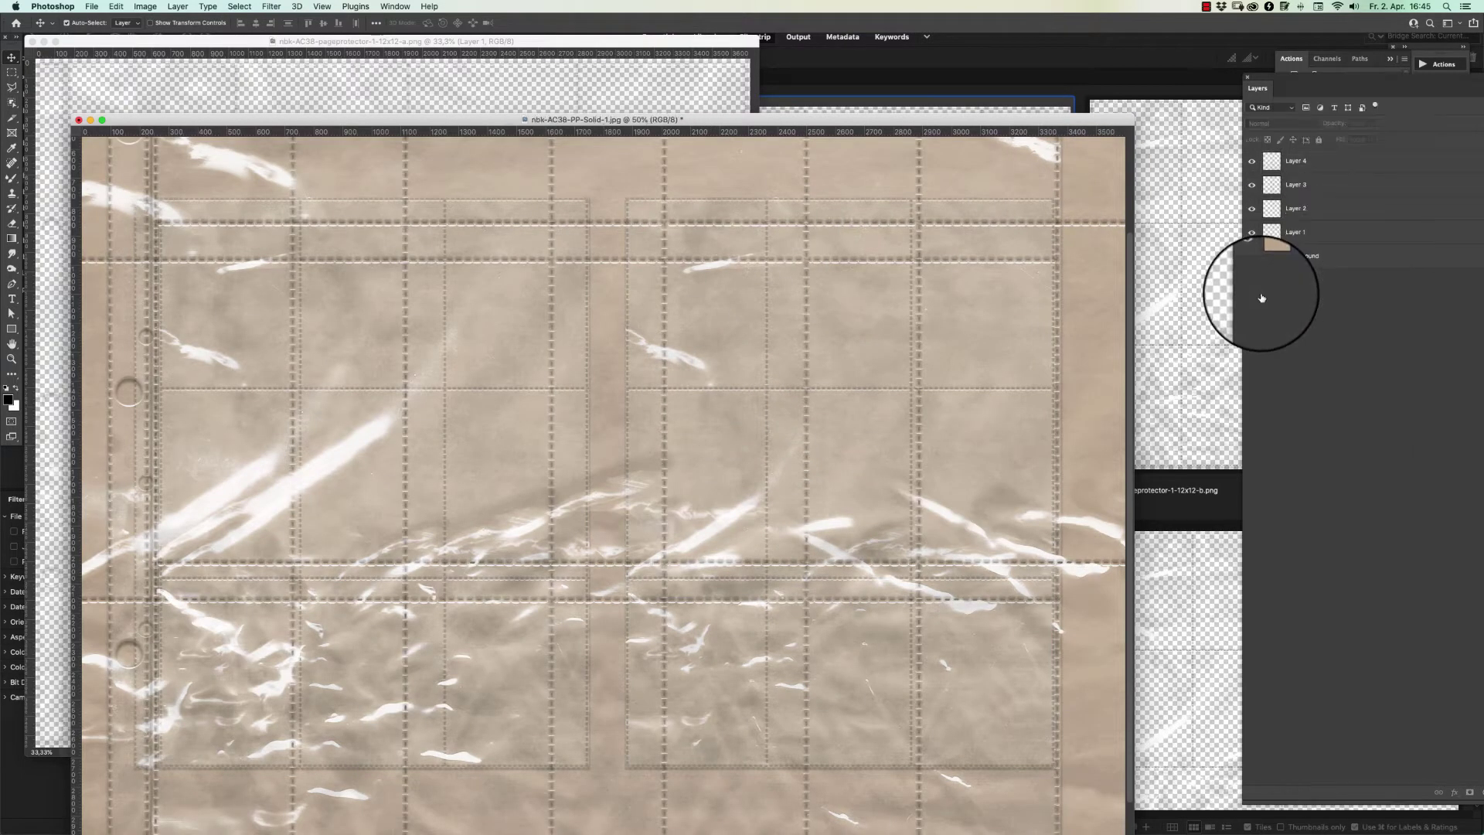
left_click(1252, 232)
left_click(1251, 208)
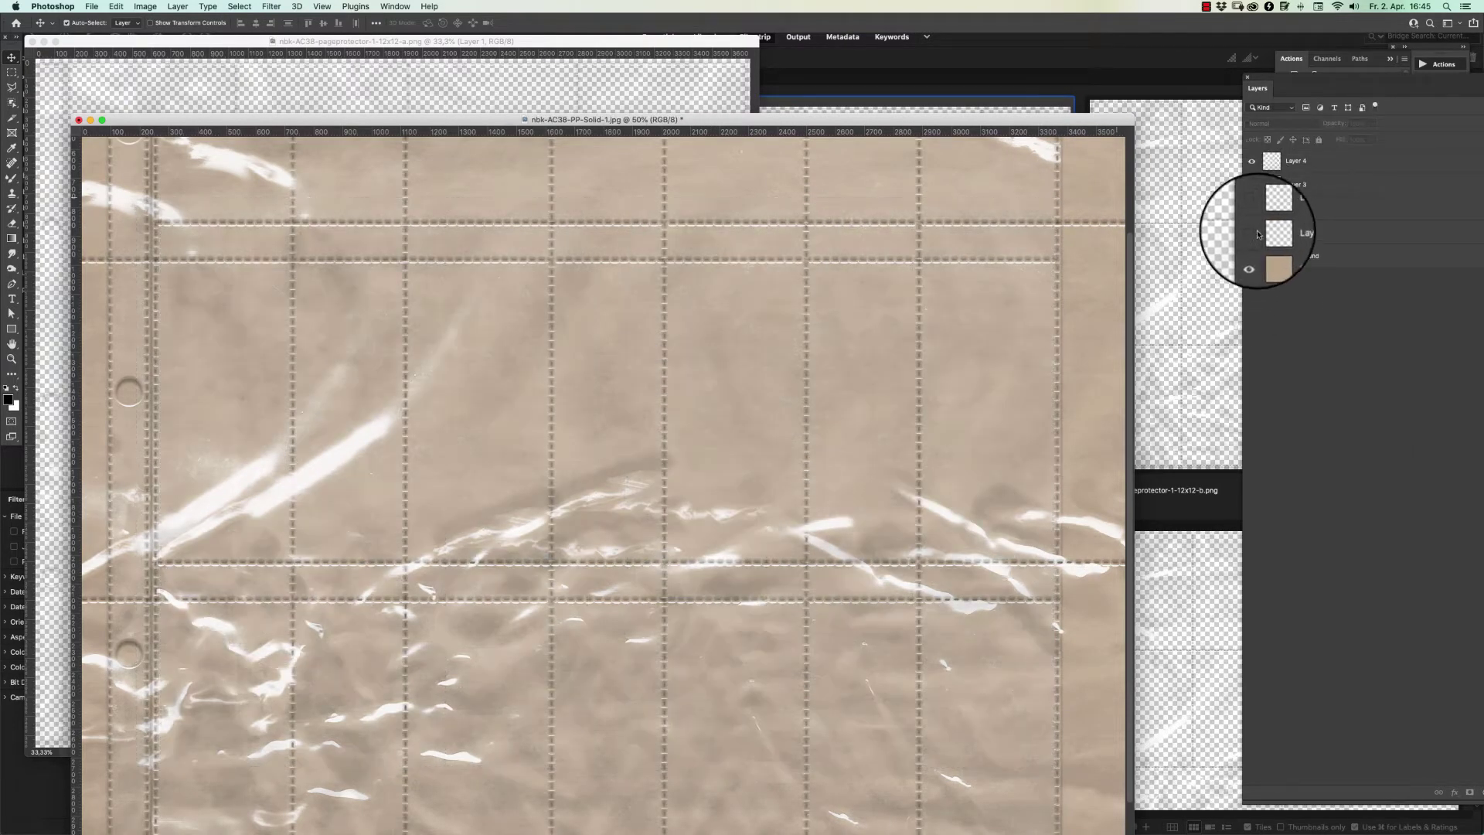
Select the two 12x12 protector layers, Layer 4 and Layer 3, and align their horizontal and vertical centres
left_click(1335, 160)
left_click(1325, 184, "shift")
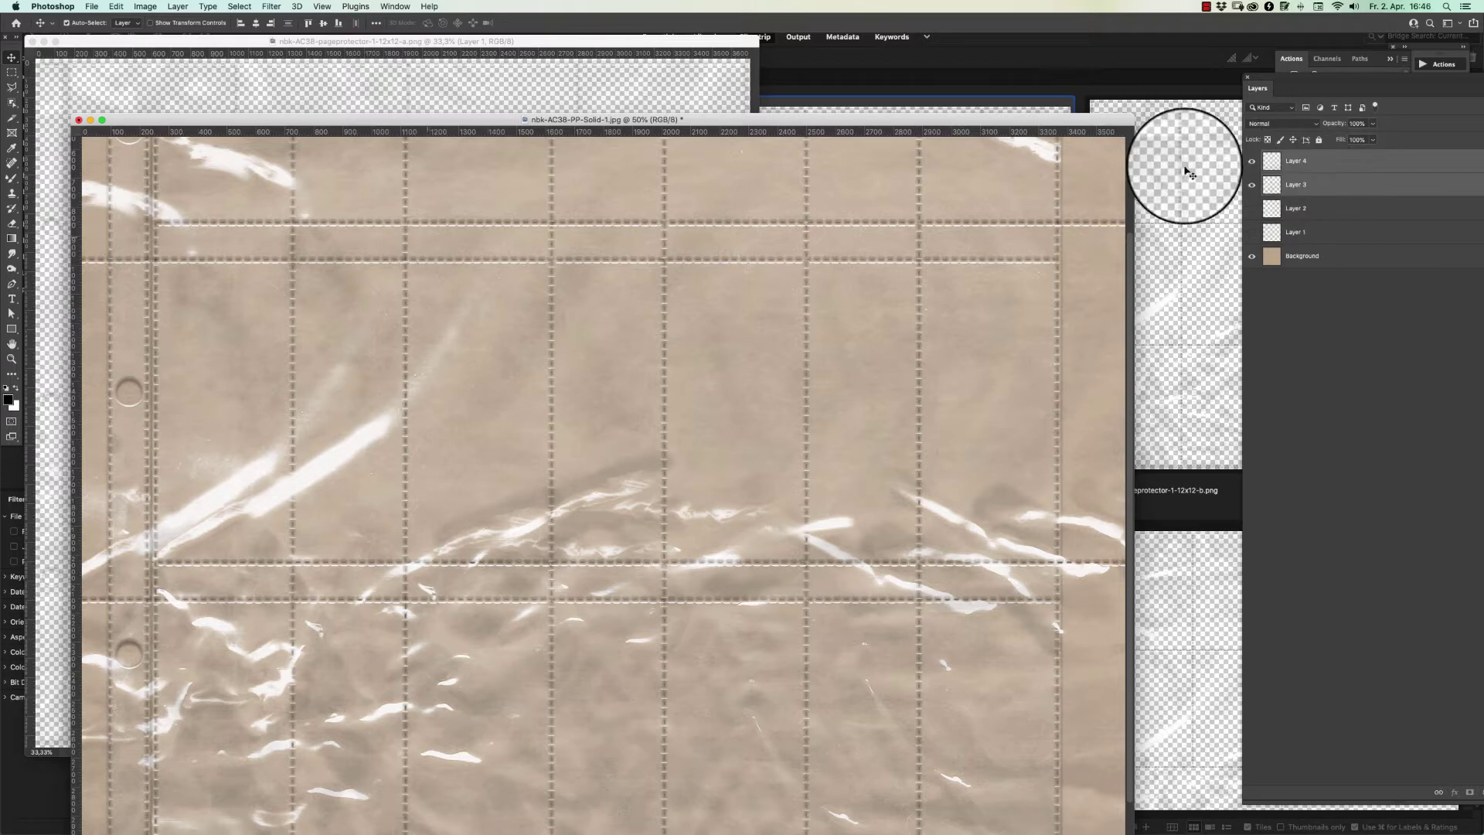
left_click(254, 24)
left_click(325, 23)
Scale both 12x12 protector layers together to 40% with Free Transform and move them to the left half of the paper
key("super+t")
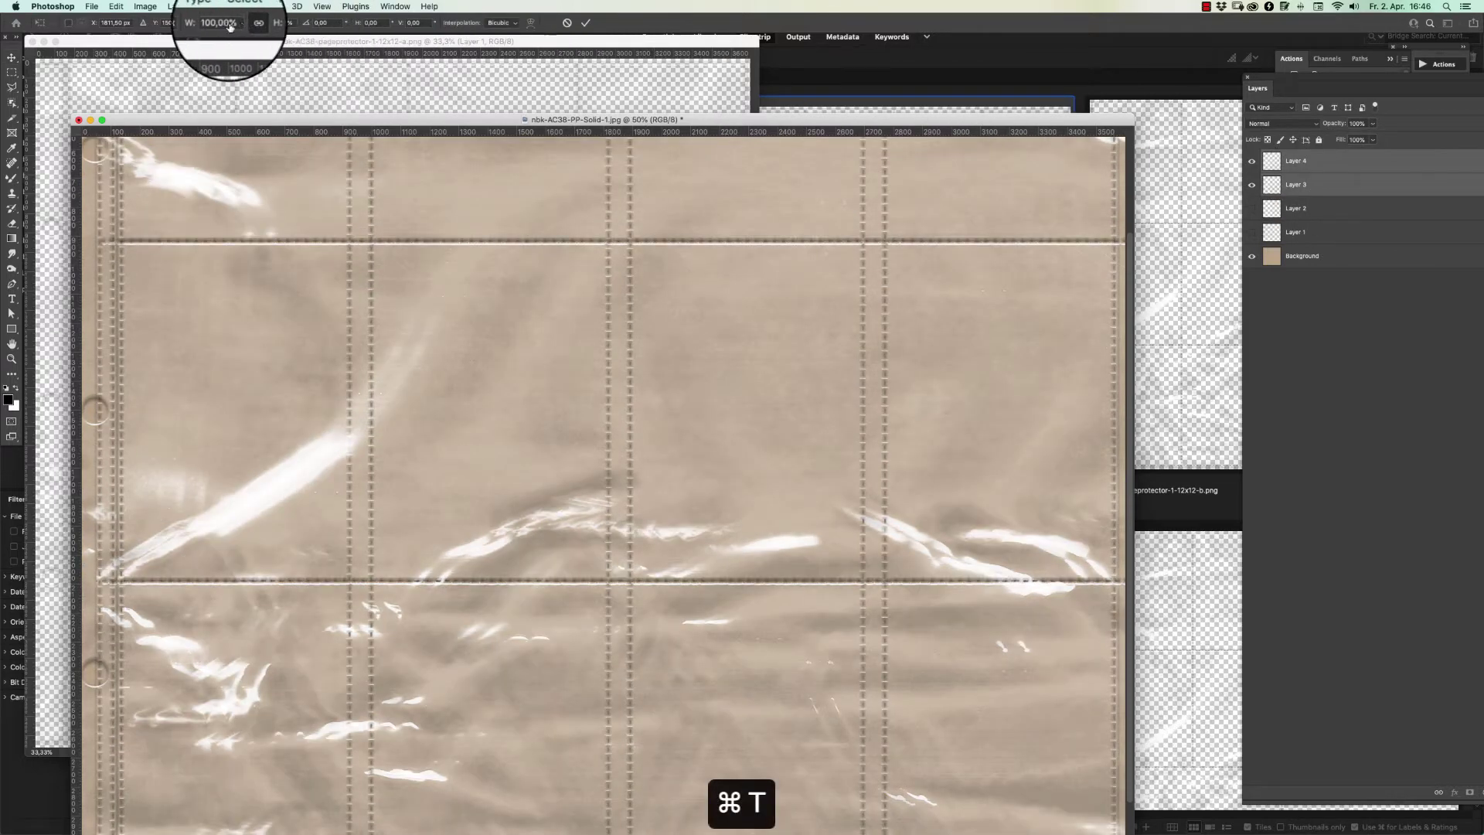
left_click(230, 24)
key("super+a")
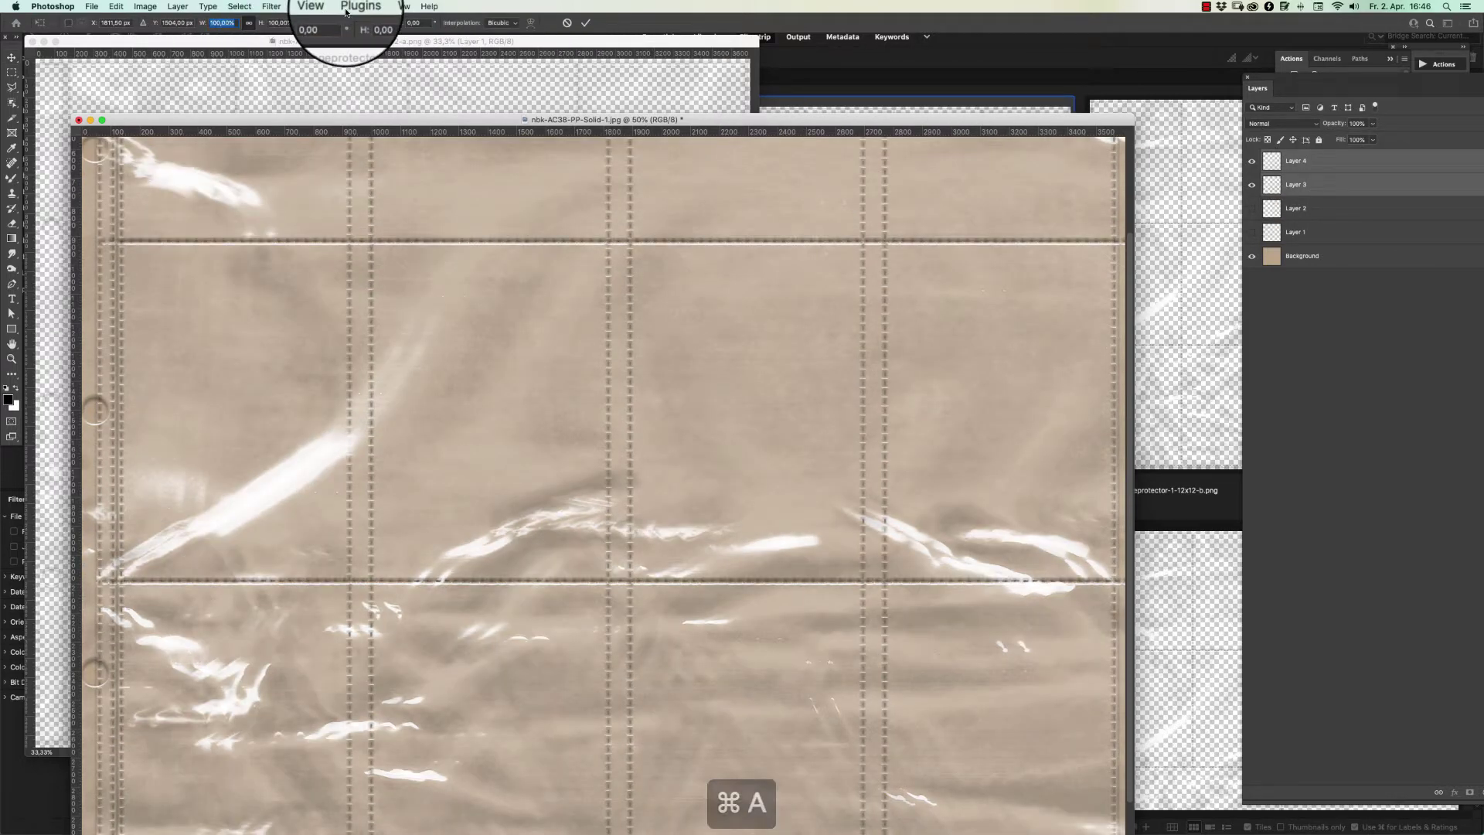
type("40")
key("Tab")
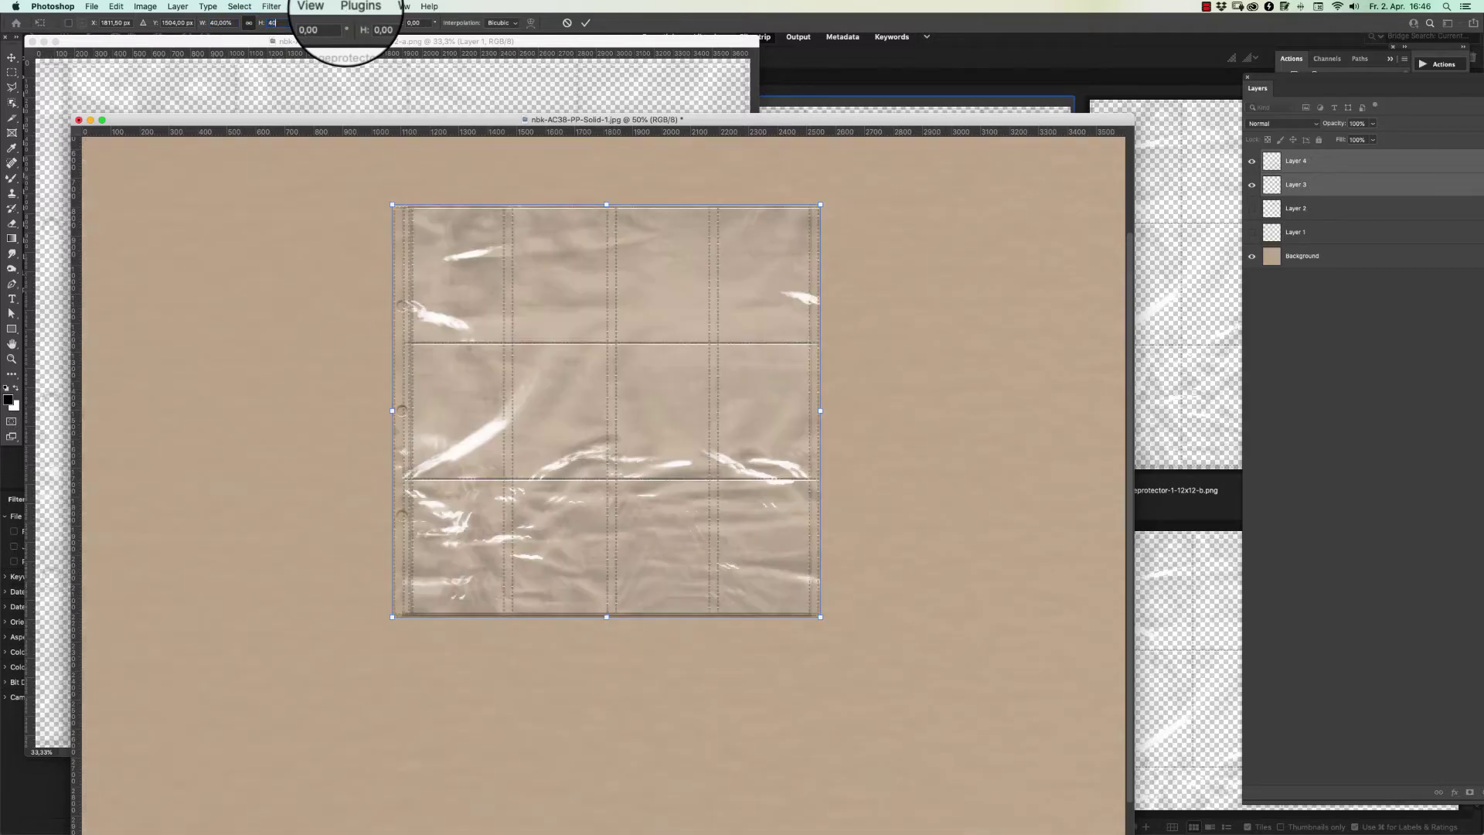
type("40")
left_click_drag(766, 351, 513, 441)
key("Return")
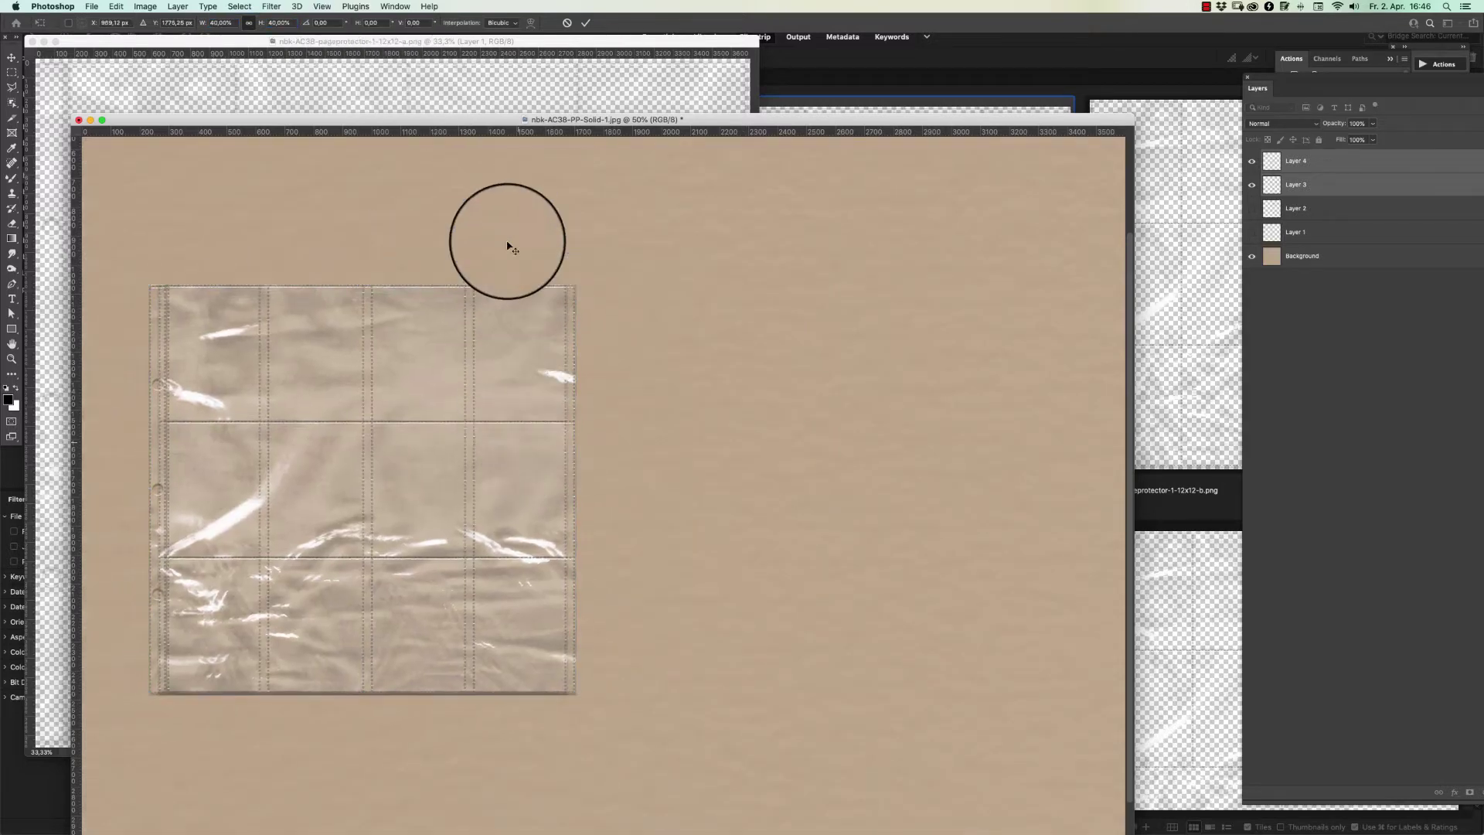
Place the hole-punched 12x12 protector to the right of the plain one and shift the pair towards the paper's centre
left_click(399, 443)
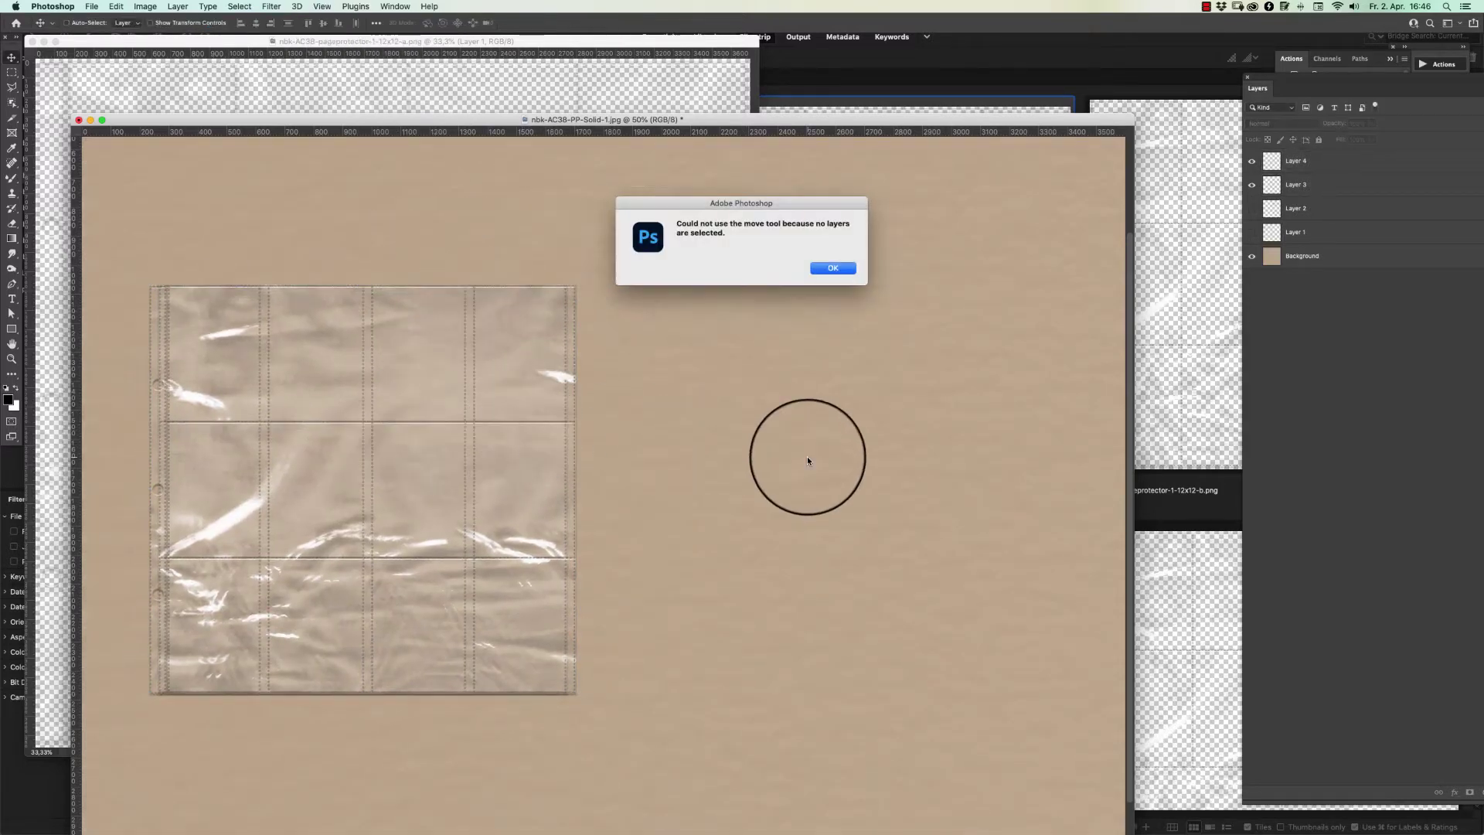
left_click(828, 265)
left_click_drag(629, 393, 1005, 380)
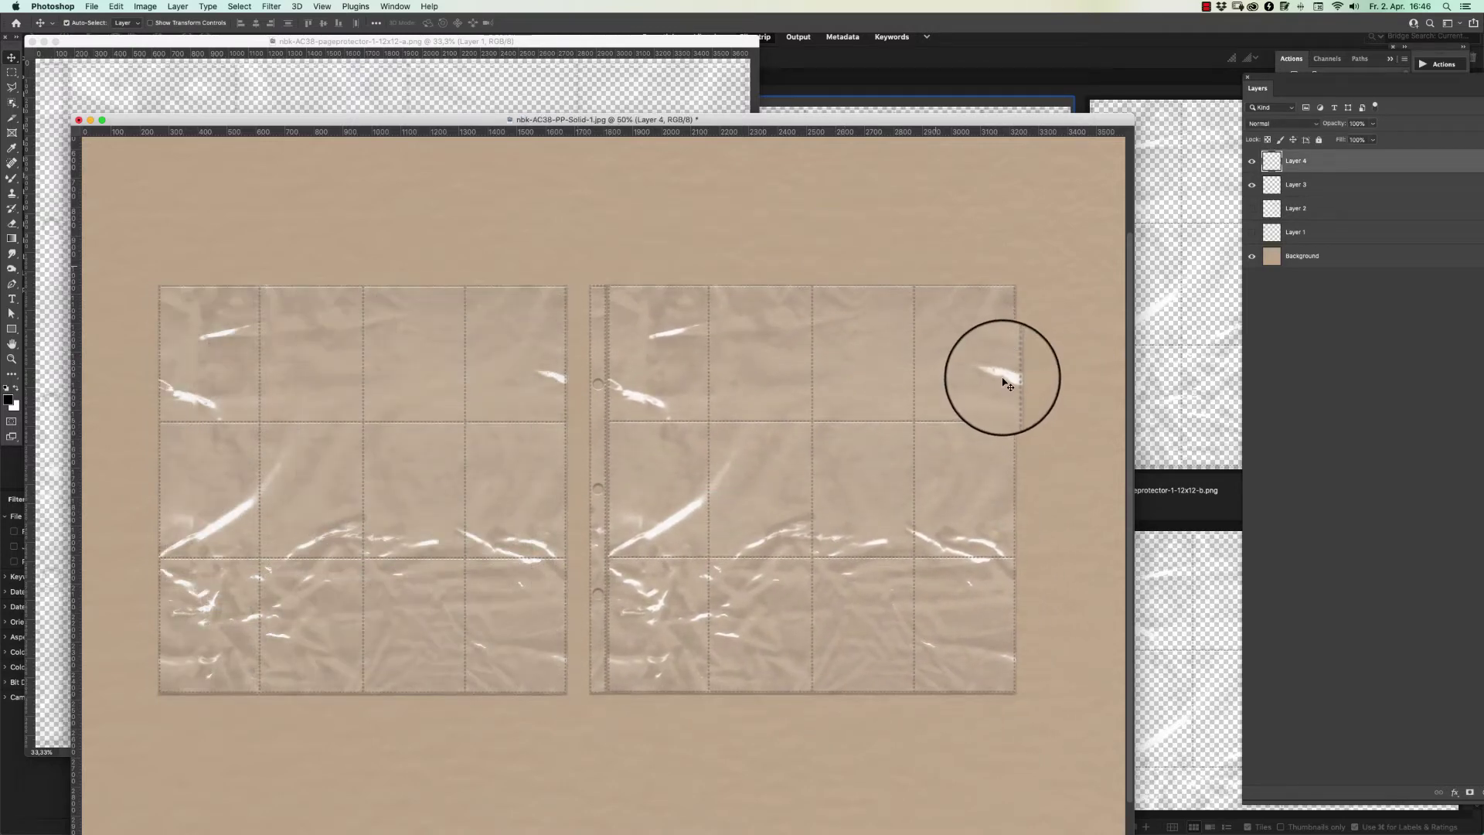
left_click_drag(844, 224, 283, 562)
left_click_drag(657, 476, 727, 439)
Nudge the two 12x12 protectors individually to level them and tighten the gap, and deselect the layers
left_click(761, 236)
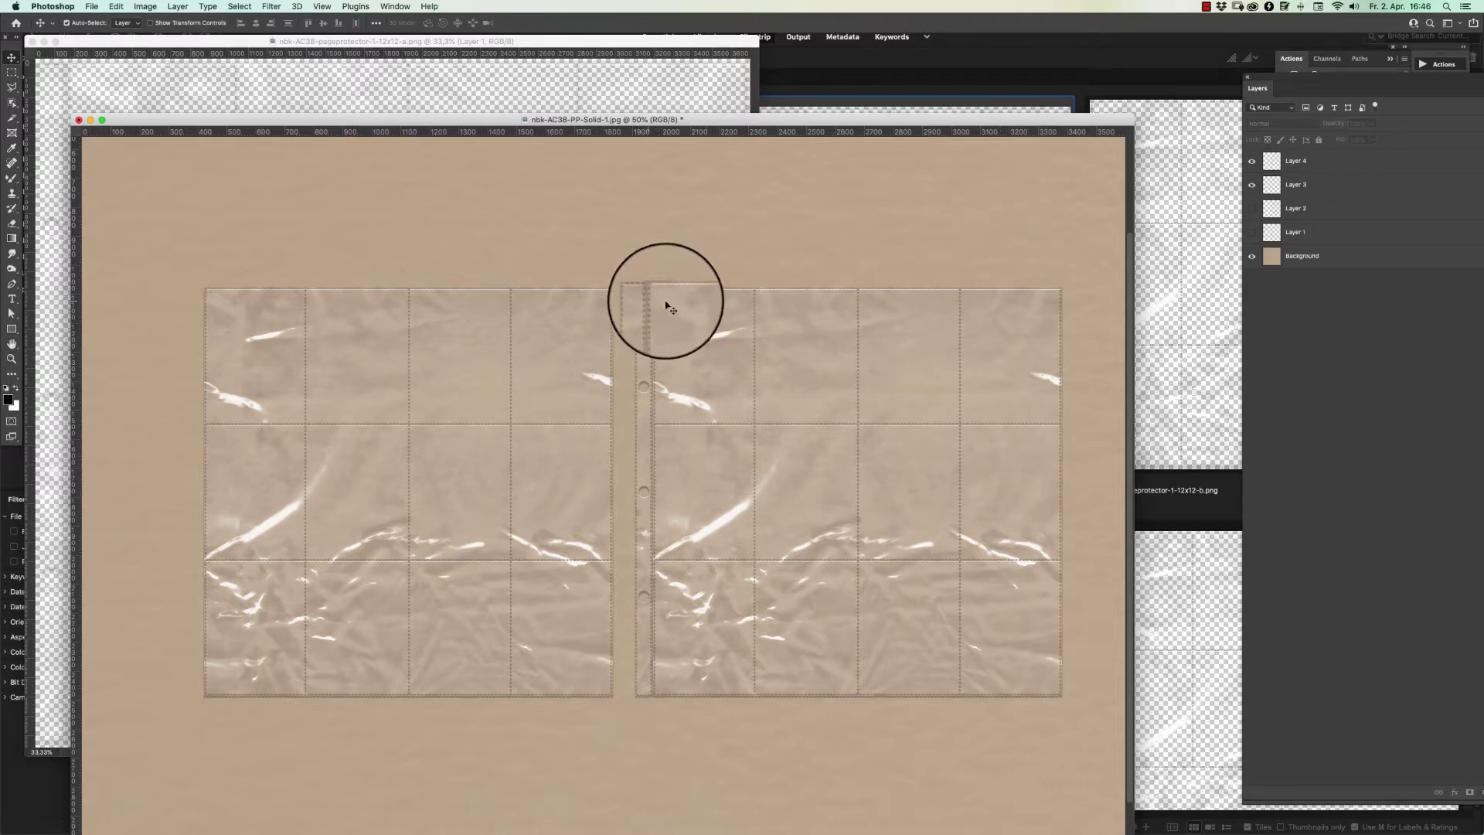
mouse_move(751, 328)
left_mouse_down()
mouse_move(786, 270)
mouse_move(798, 306)
mouse_move(783, 232)
mouse_move(750, 307)
left_mouse_up()
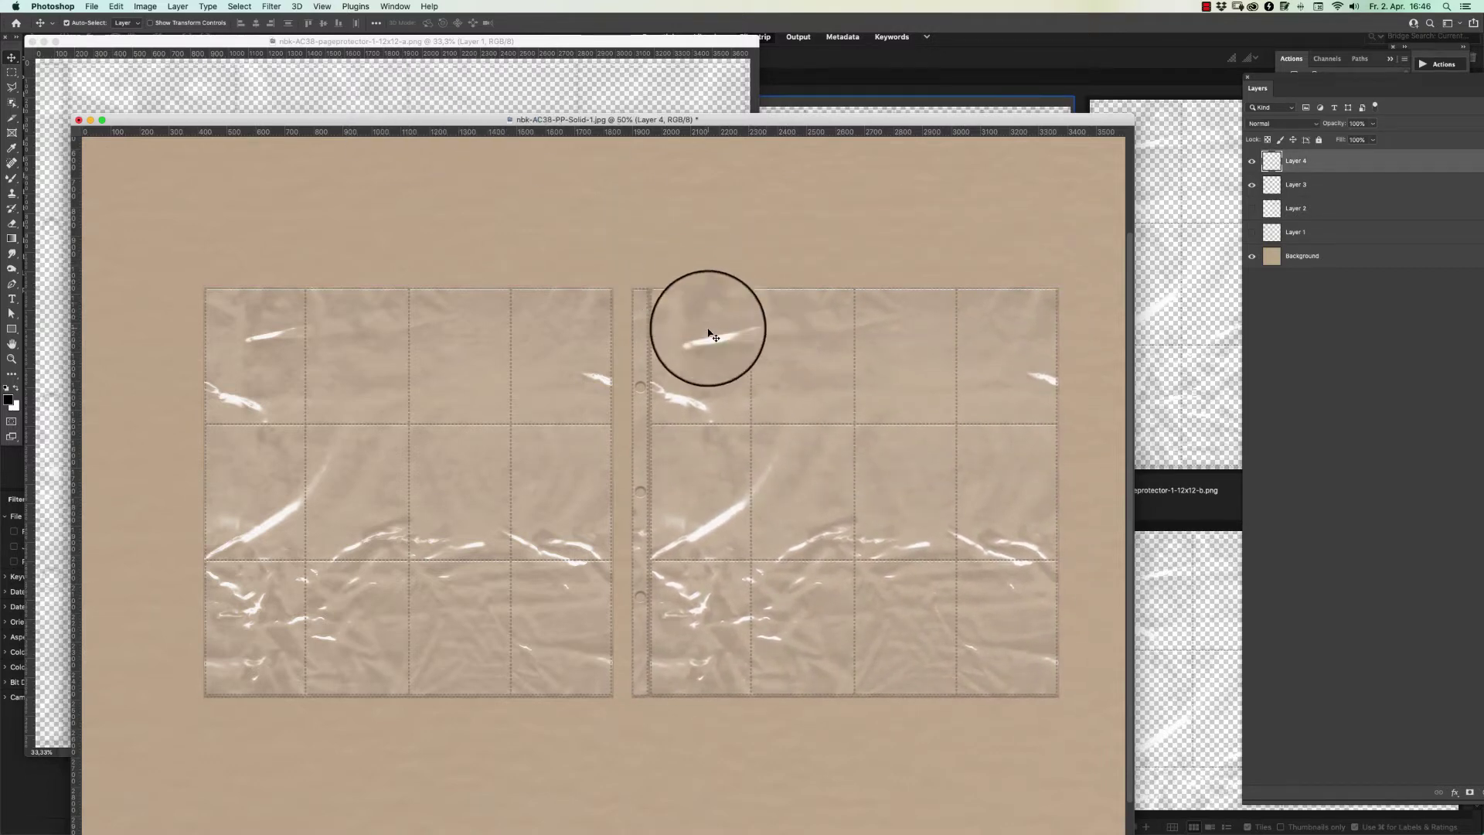
mouse_move(512, 345)
left_mouse_down()
mouse_move(501, 328)
mouse_move(510, 342)
left_mouse_up()
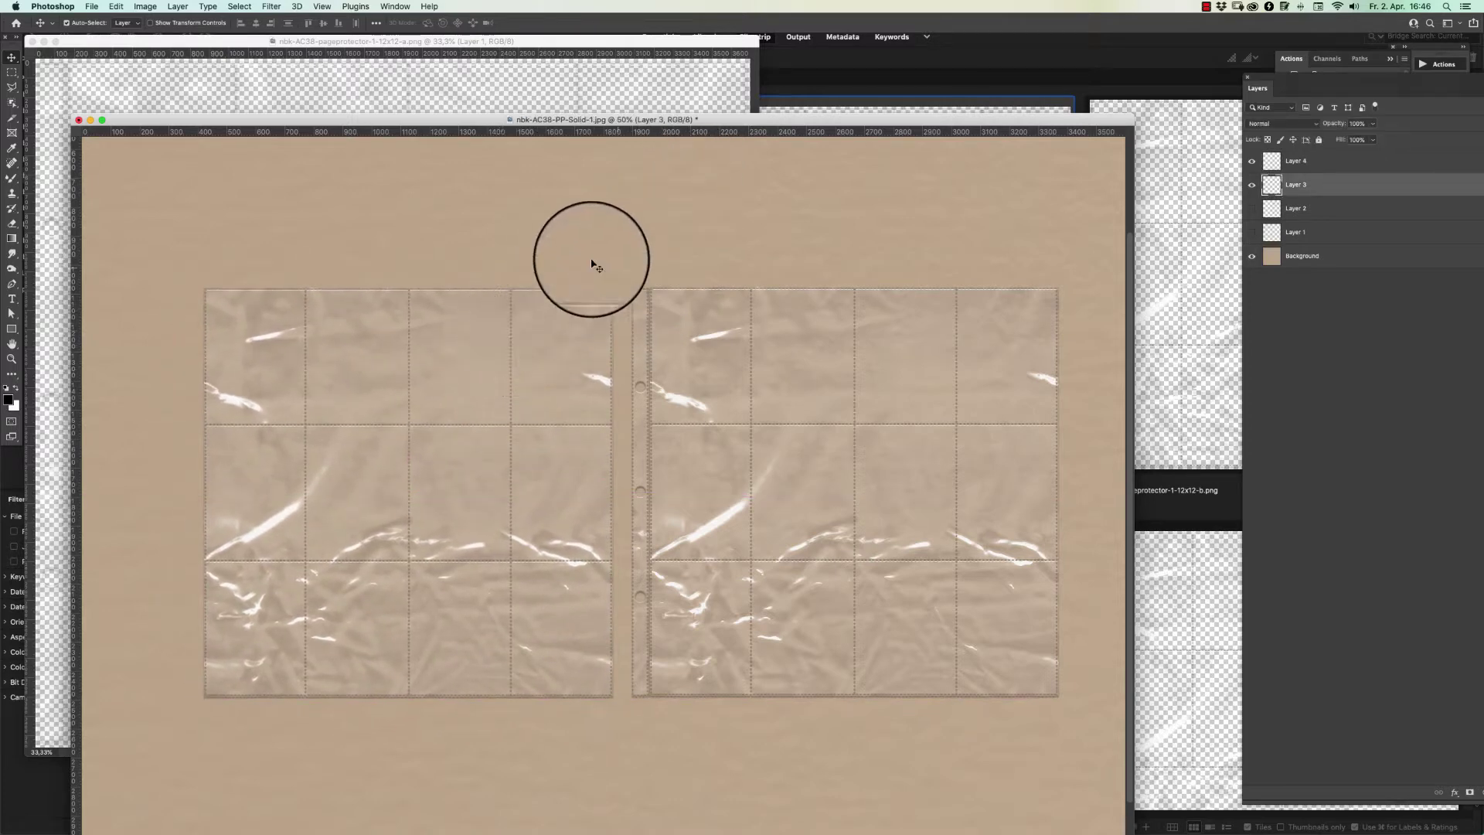
left_click_drag(647, 205, 613, 225)
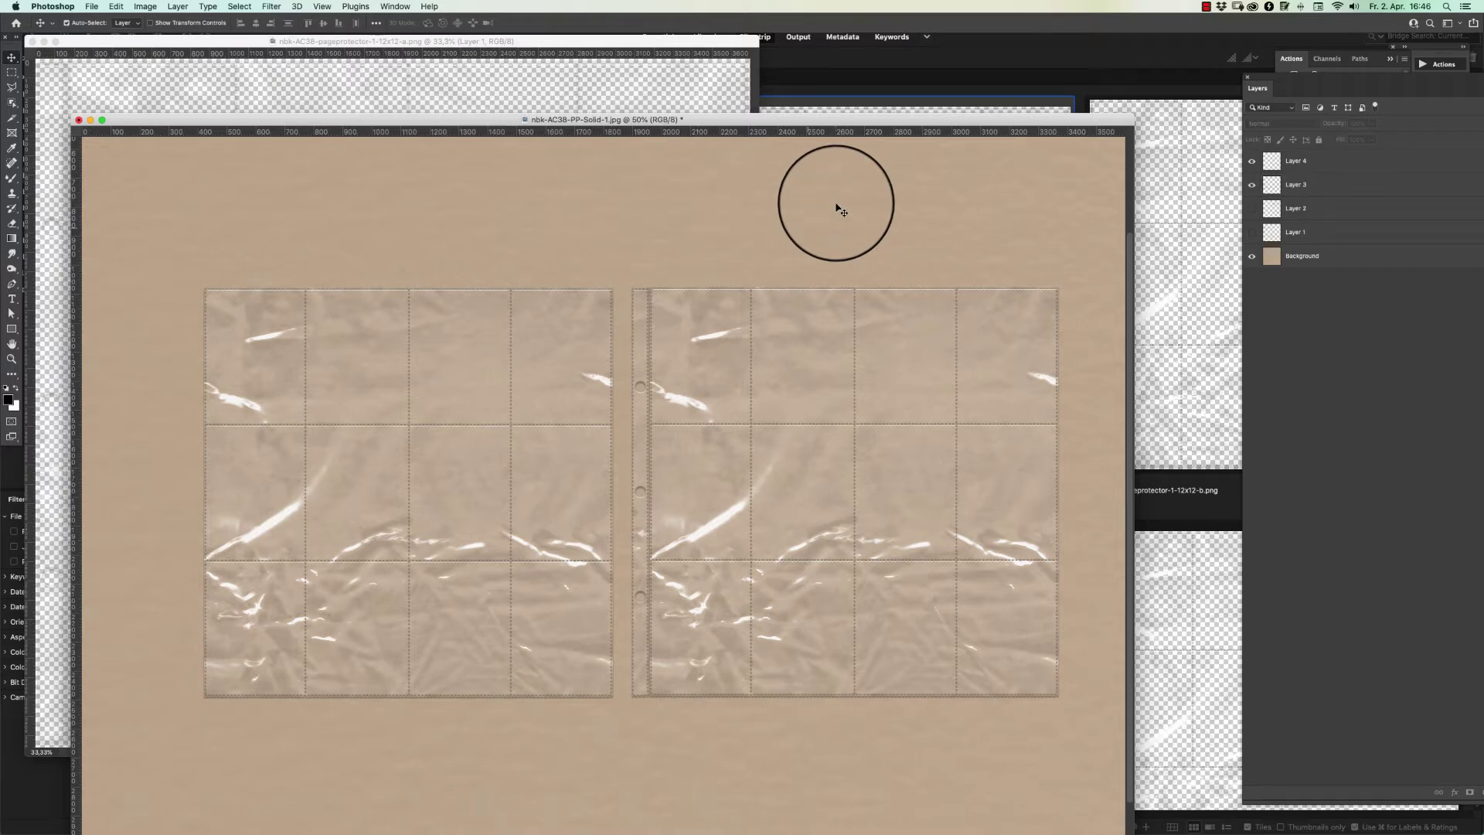
Switch to Adobe Bridge, open the _prevs folder and examine nbk-AC38-PageProtector-9x12-det1.JPG full screen
left_click(1209, 188)
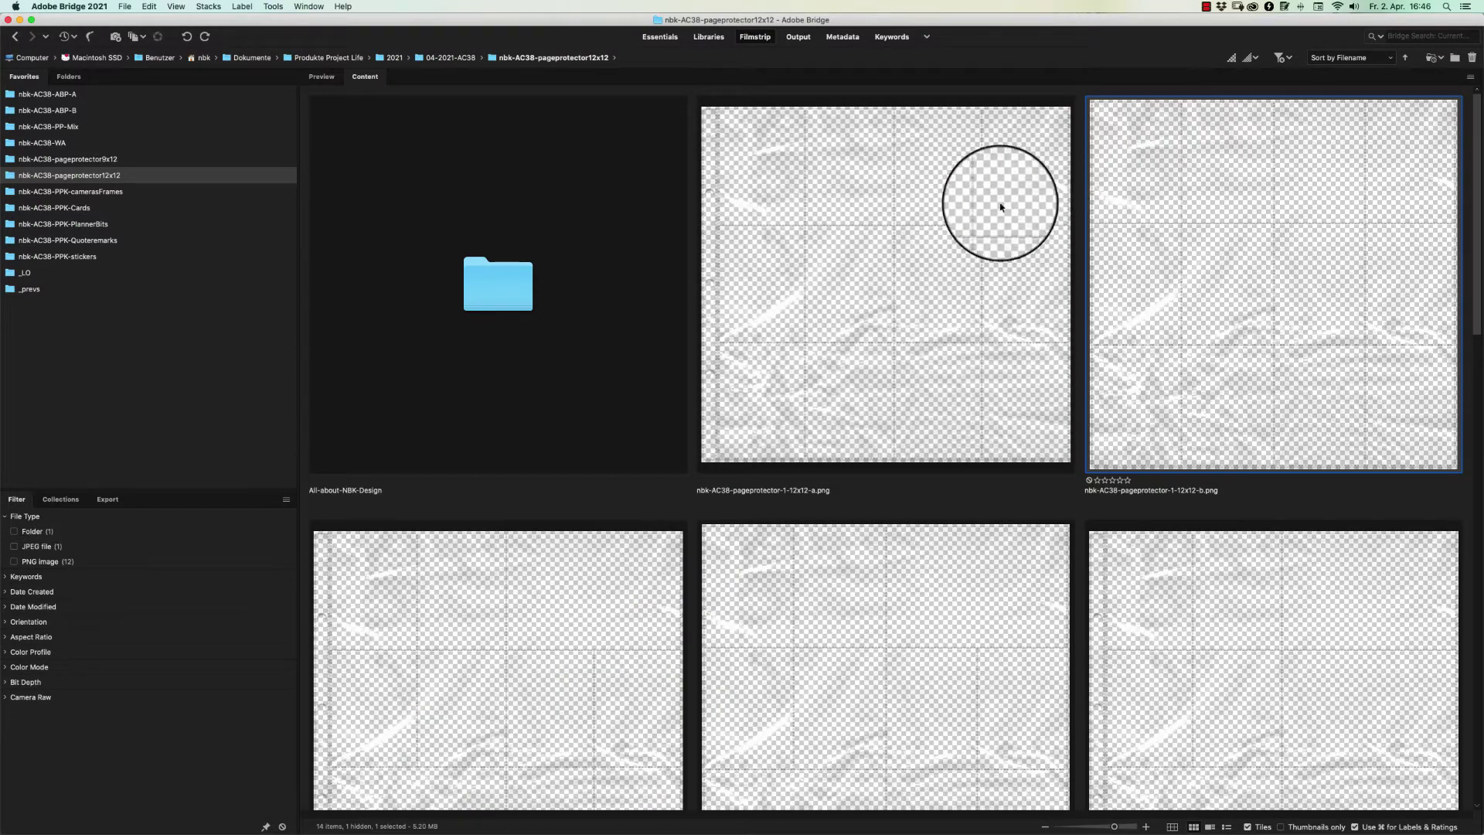
left_click(23, 289)
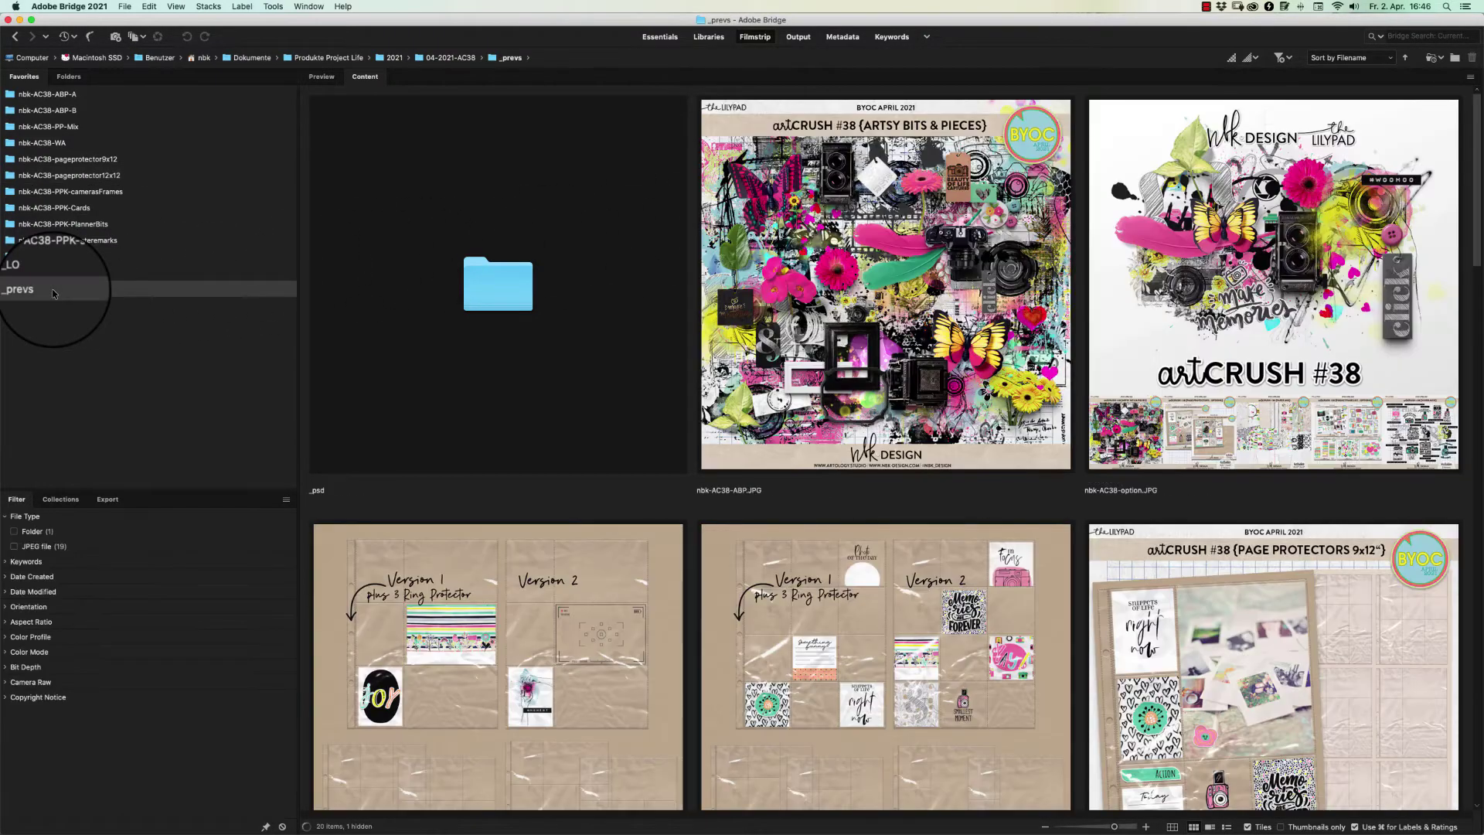
scroll(1451, 277, "down", 5)
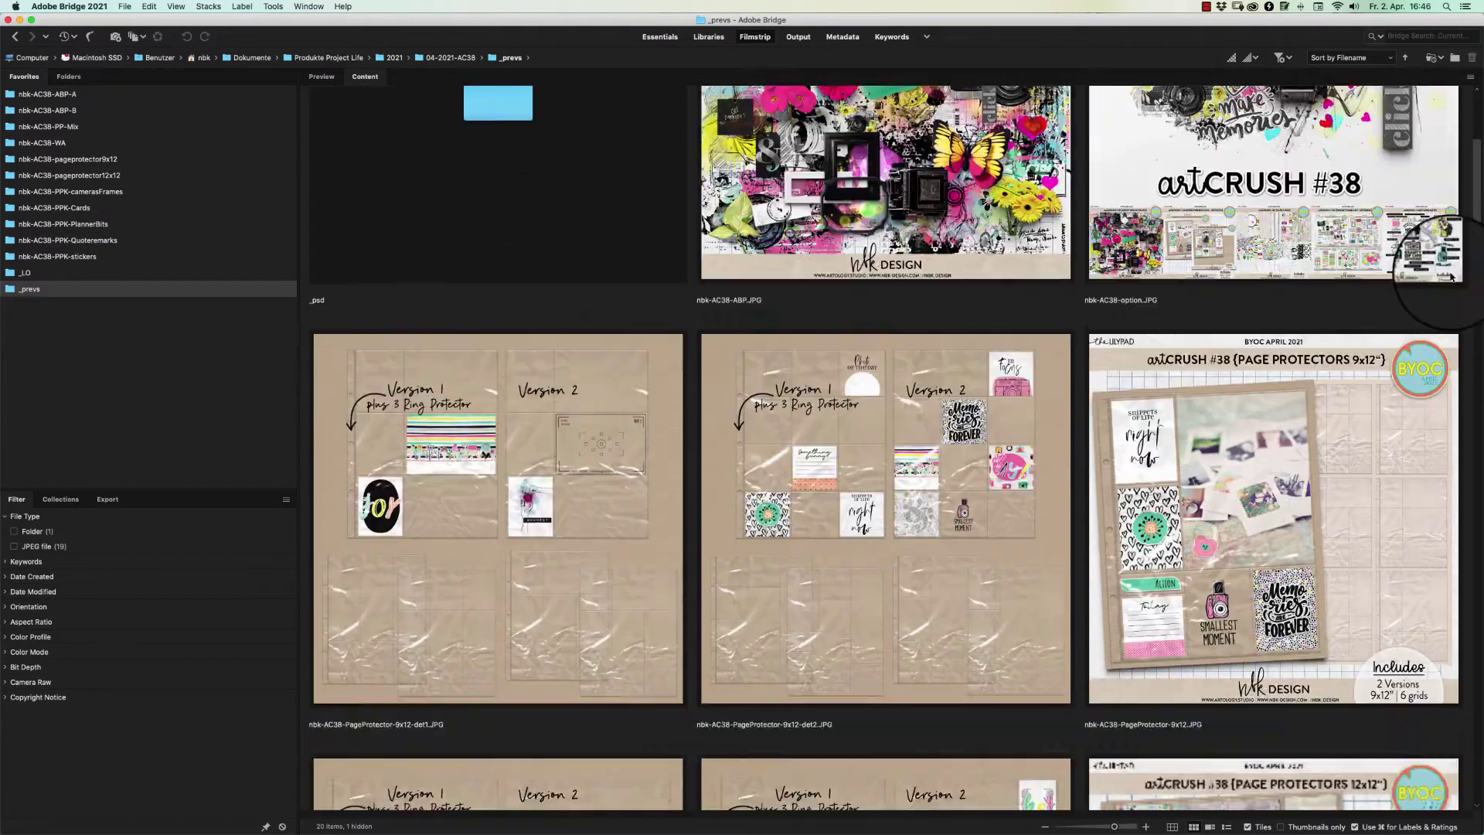
left_click(531, 356)
key("space")
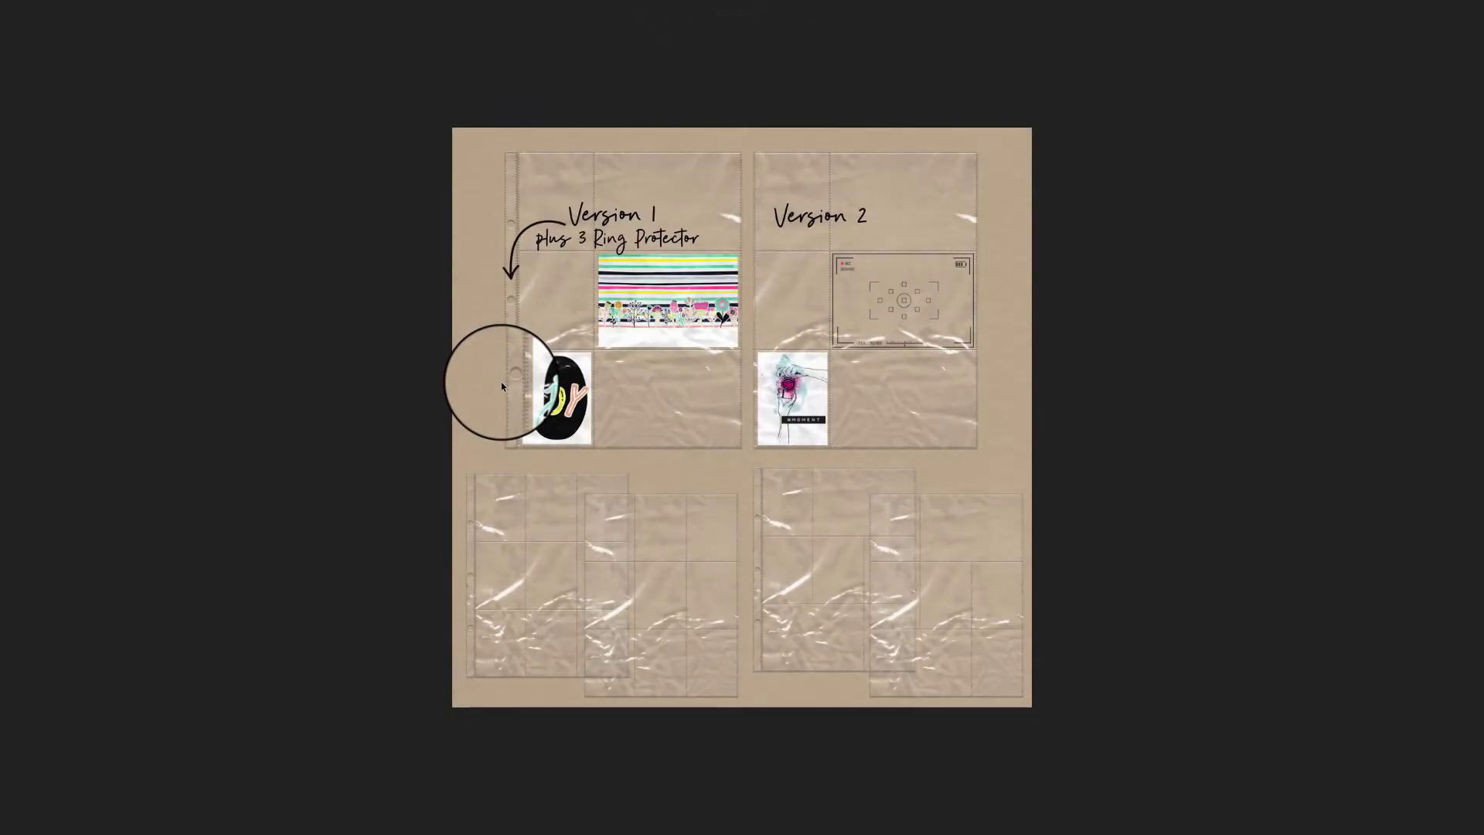
left_click_drag(502, 387, 853, 338)
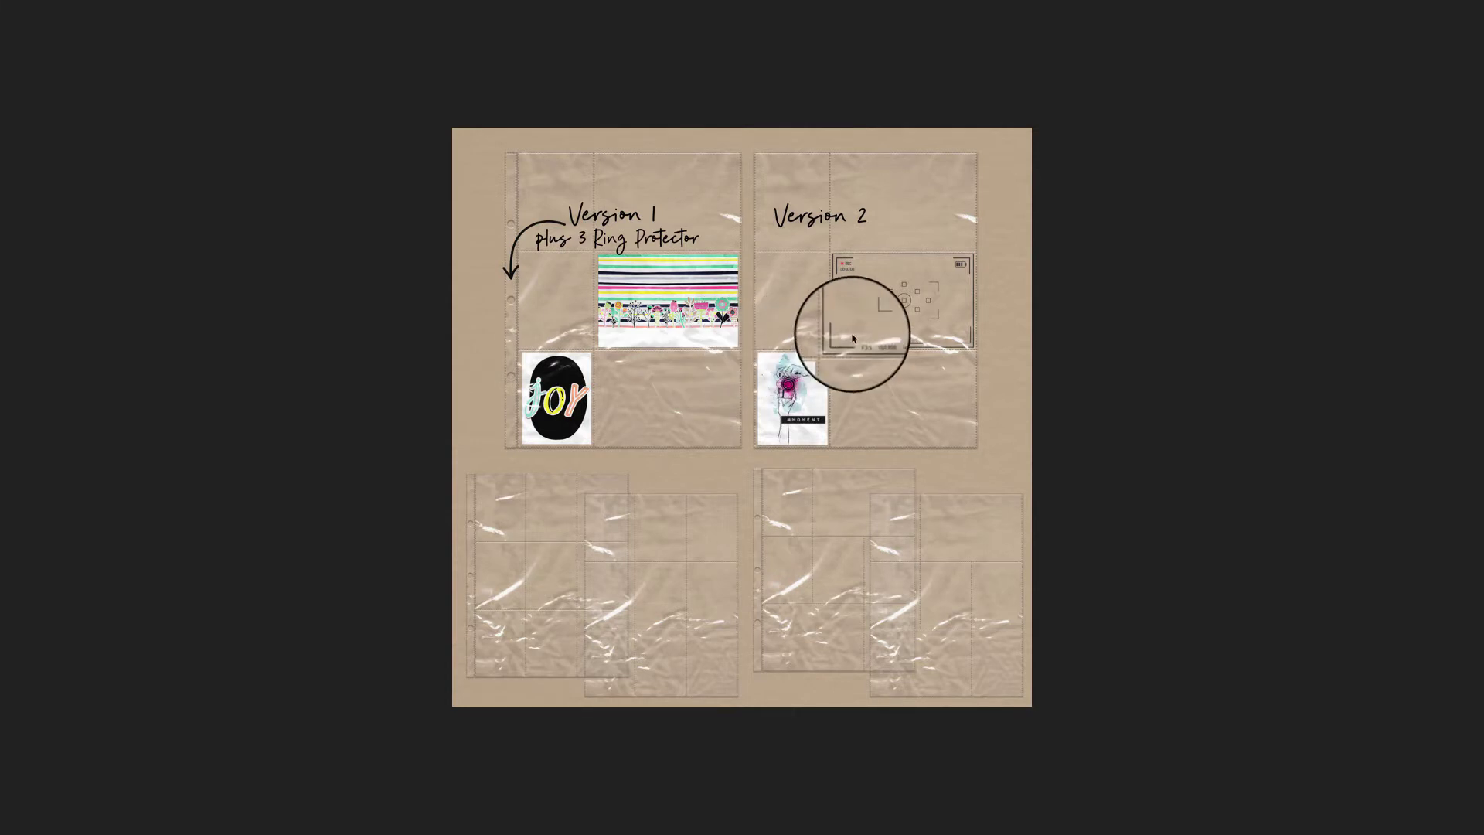
left_click_drag(856, 338, 1071, 288)
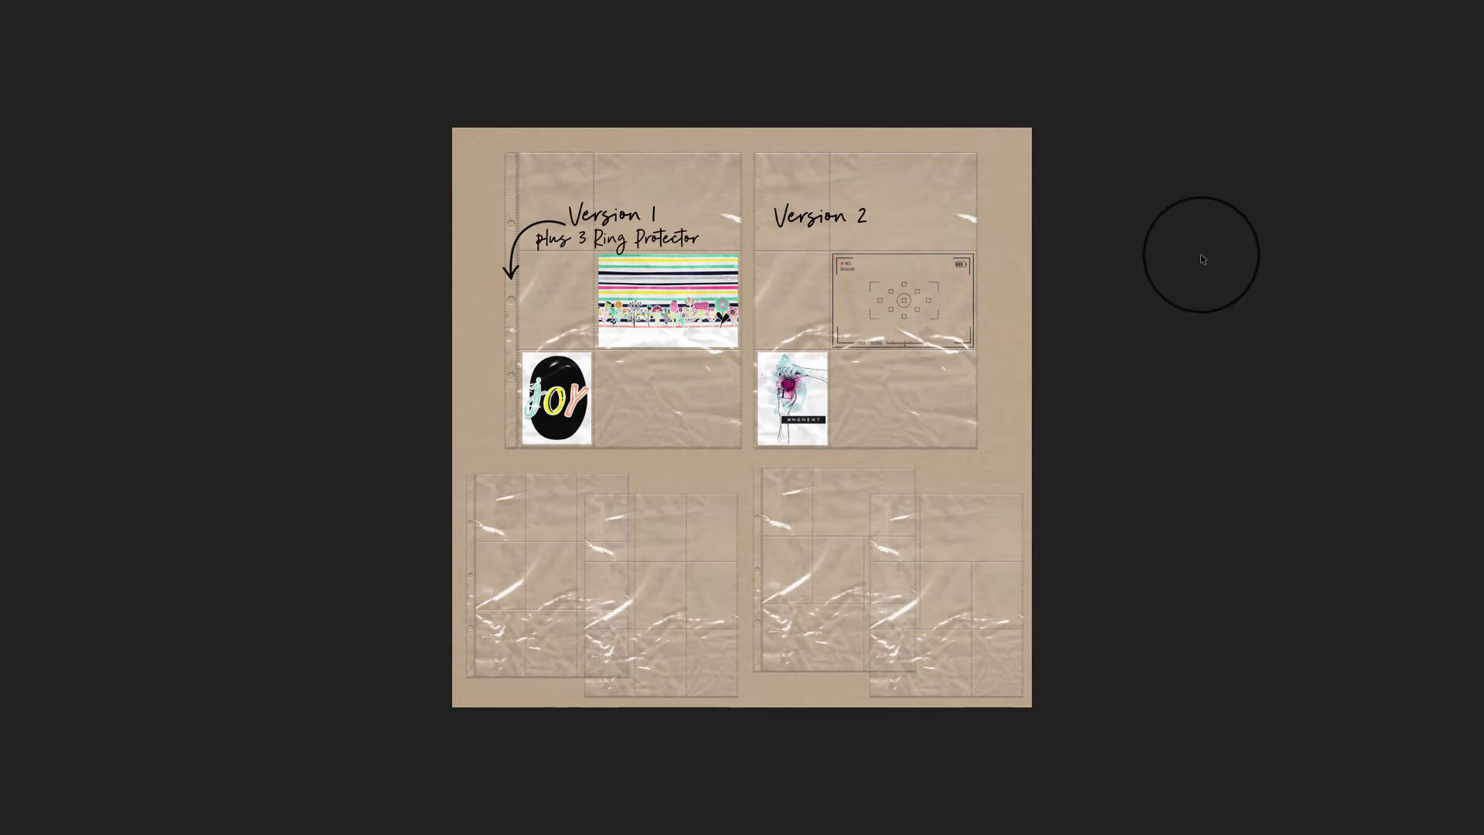
Browse the following full-screen previews up to nbk-AC38-PageProtector-12x12-det1.JPG and leave the full-screen view
key("Right")
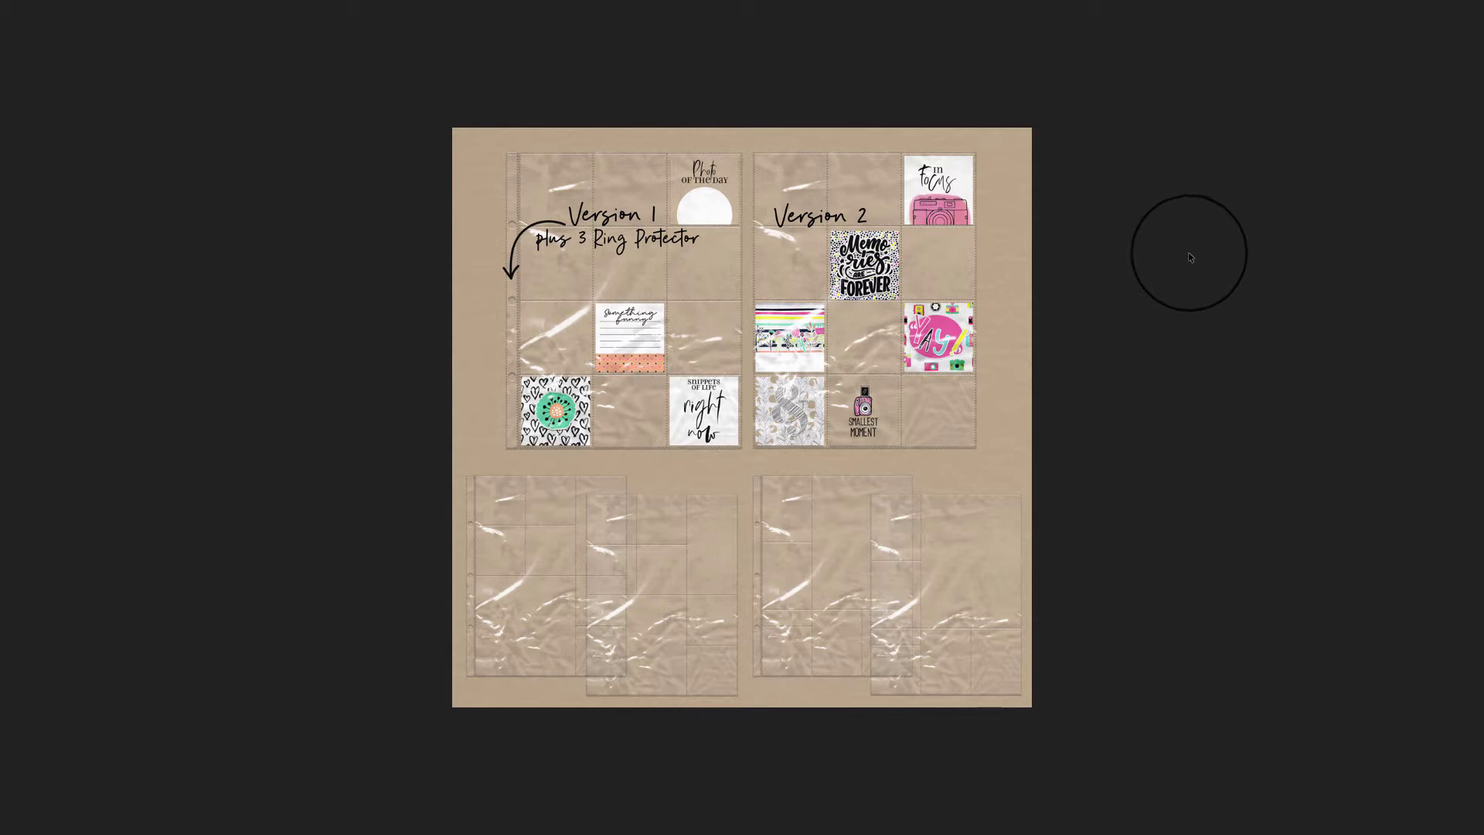
left_click_drag(1190, 258, 857, 207)
key("Right")
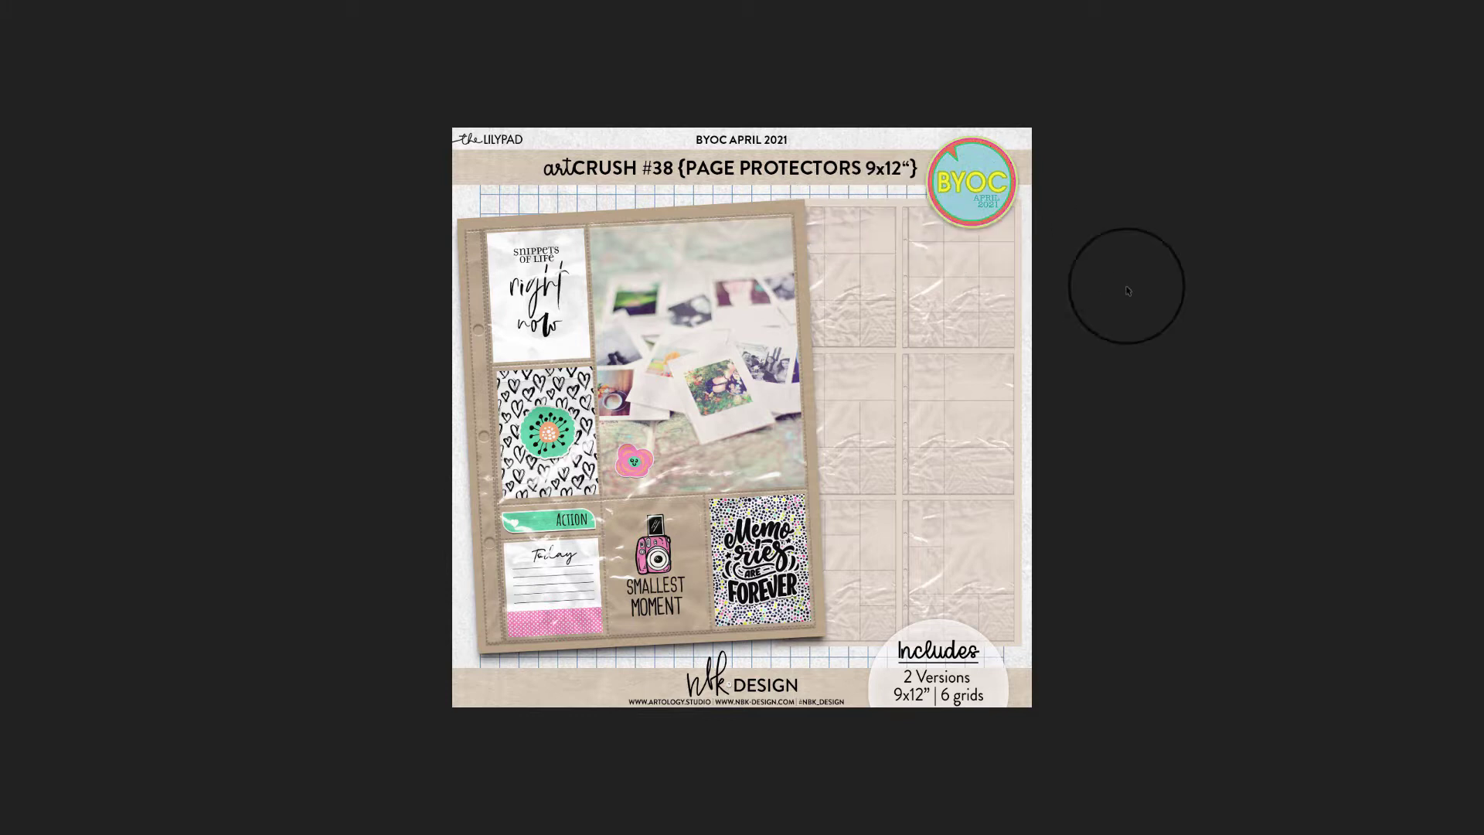
key("Right")
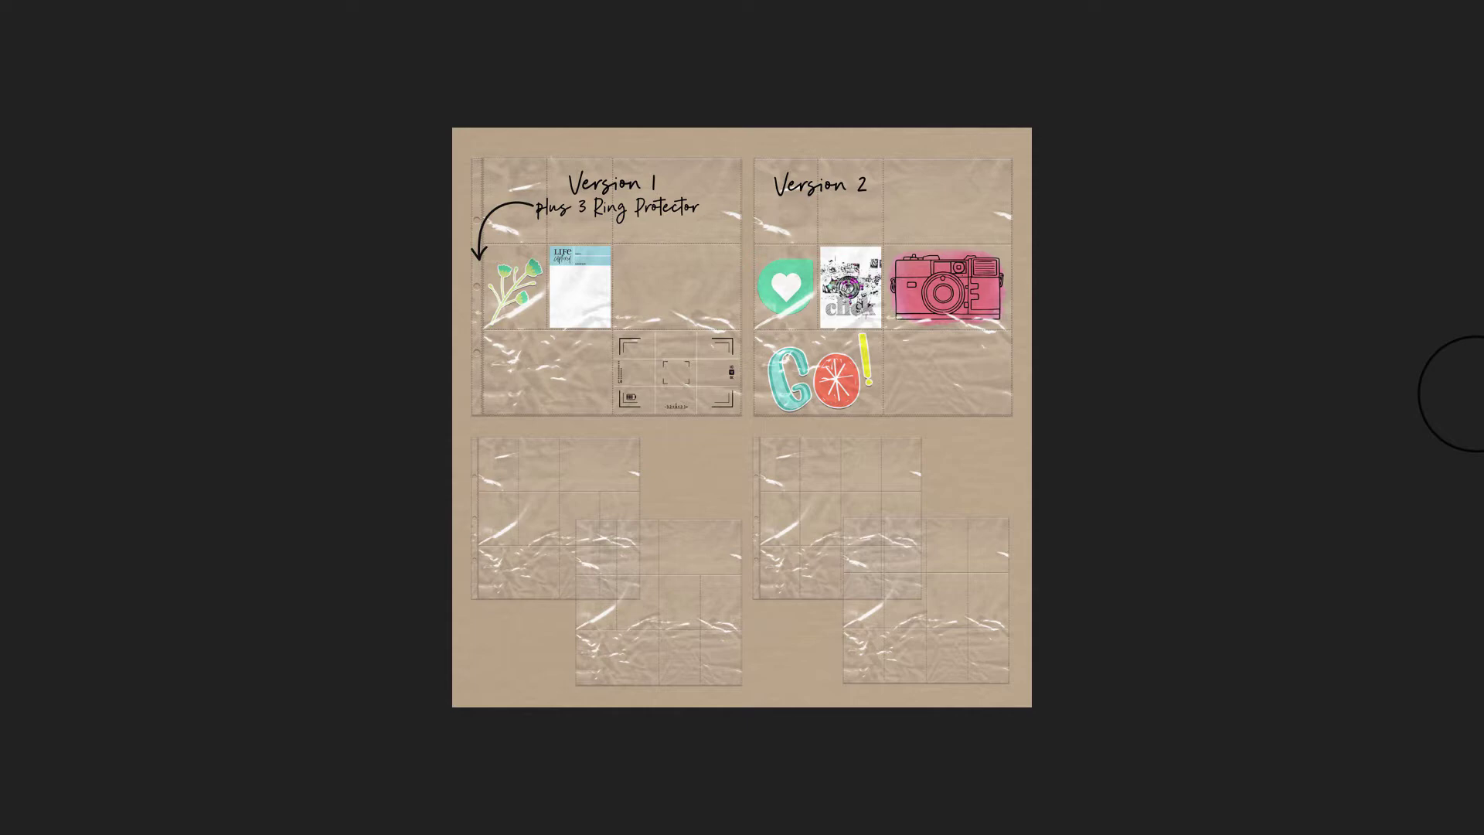
key("Escape")
Hide Adobe Bridge, switch to Photoshop and close nbk-AC38-pageprotector-1-12x12-a.png
key("super+h")
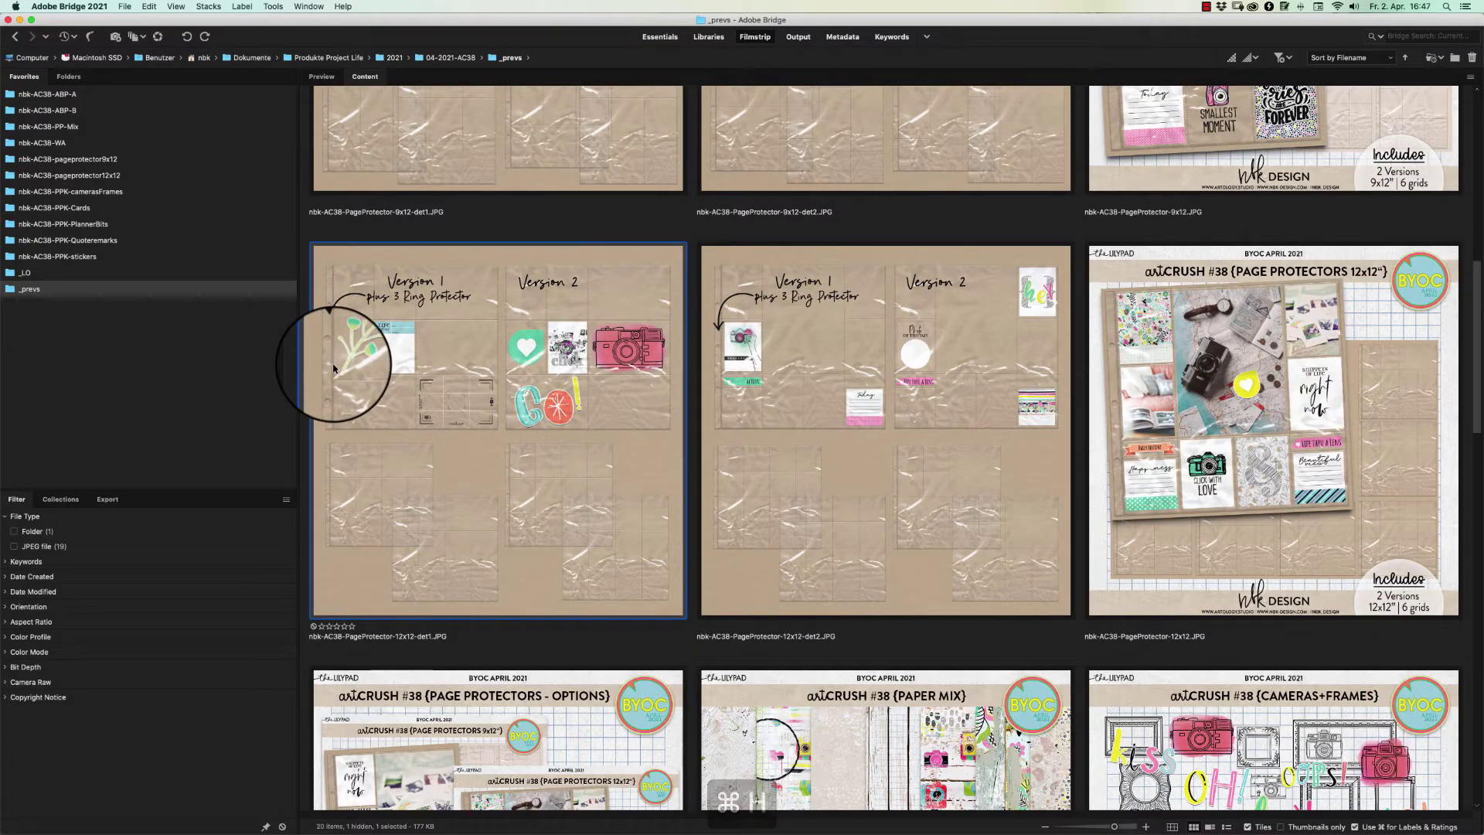
left_click(742, 96)
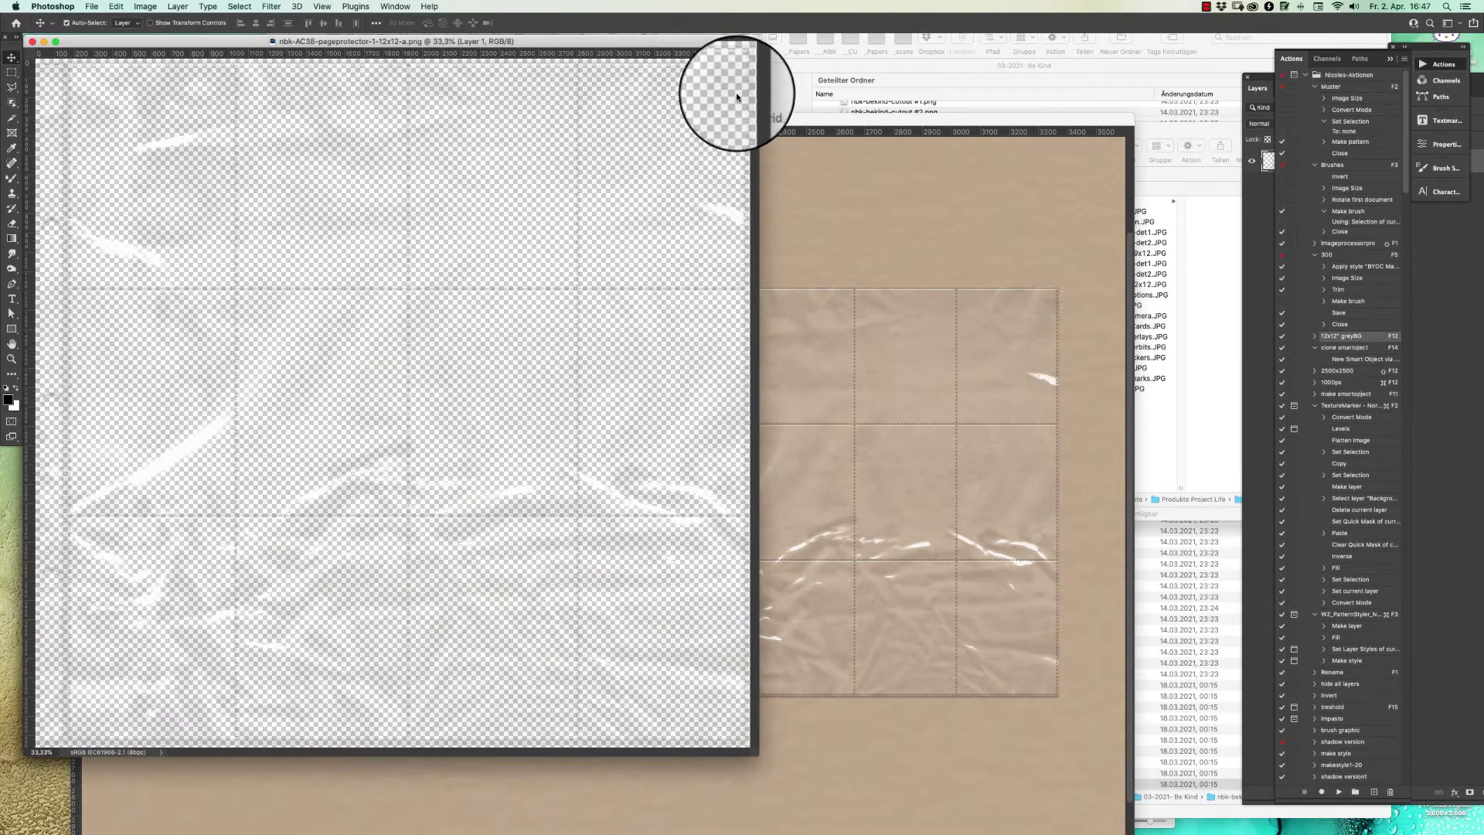
key("super+w")
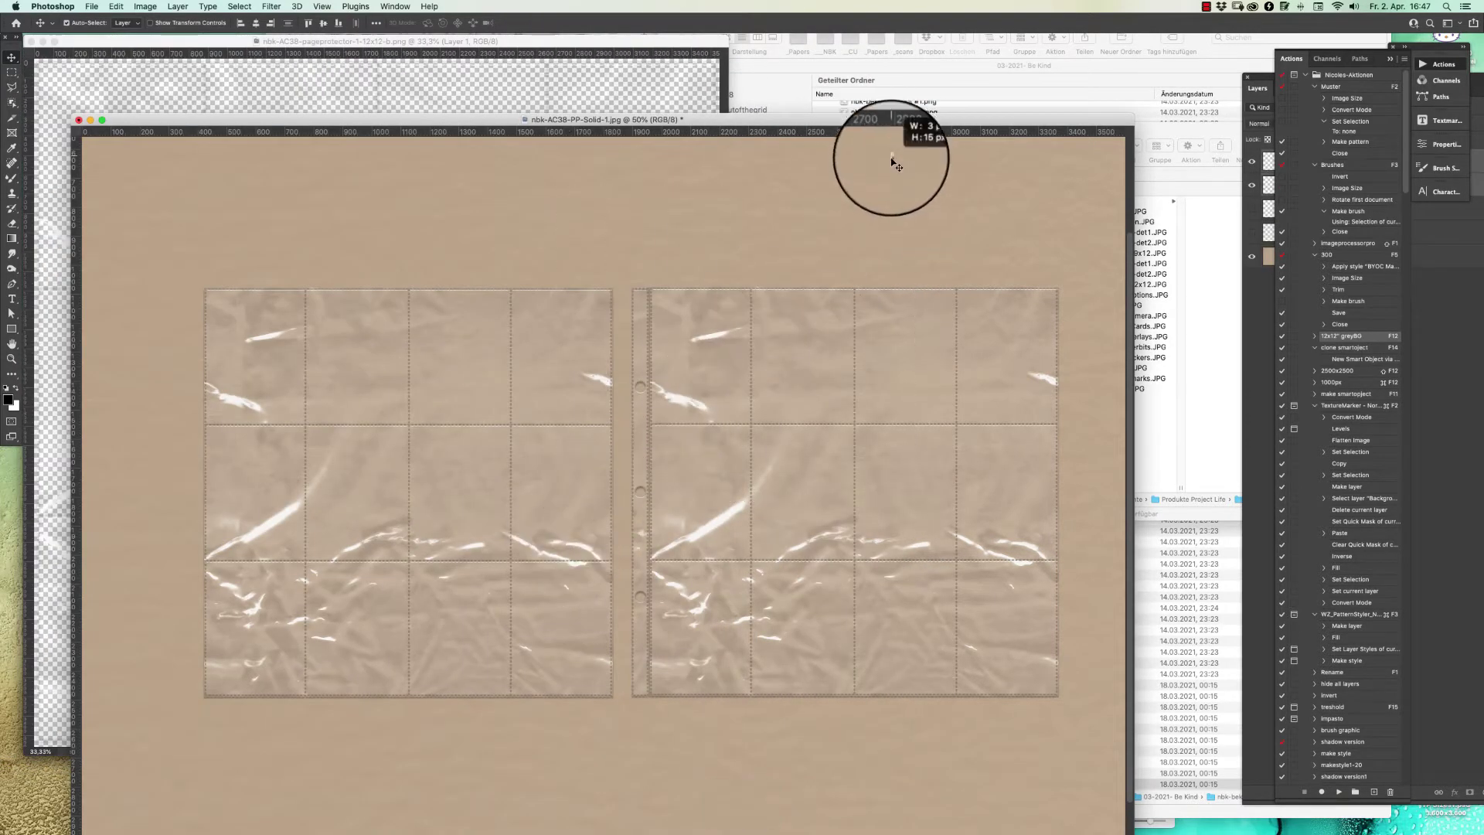
Delete both 12x12 page protector layers from the brown paper and switch to the Finder window of the _prevs folder
left_click(487, 514)
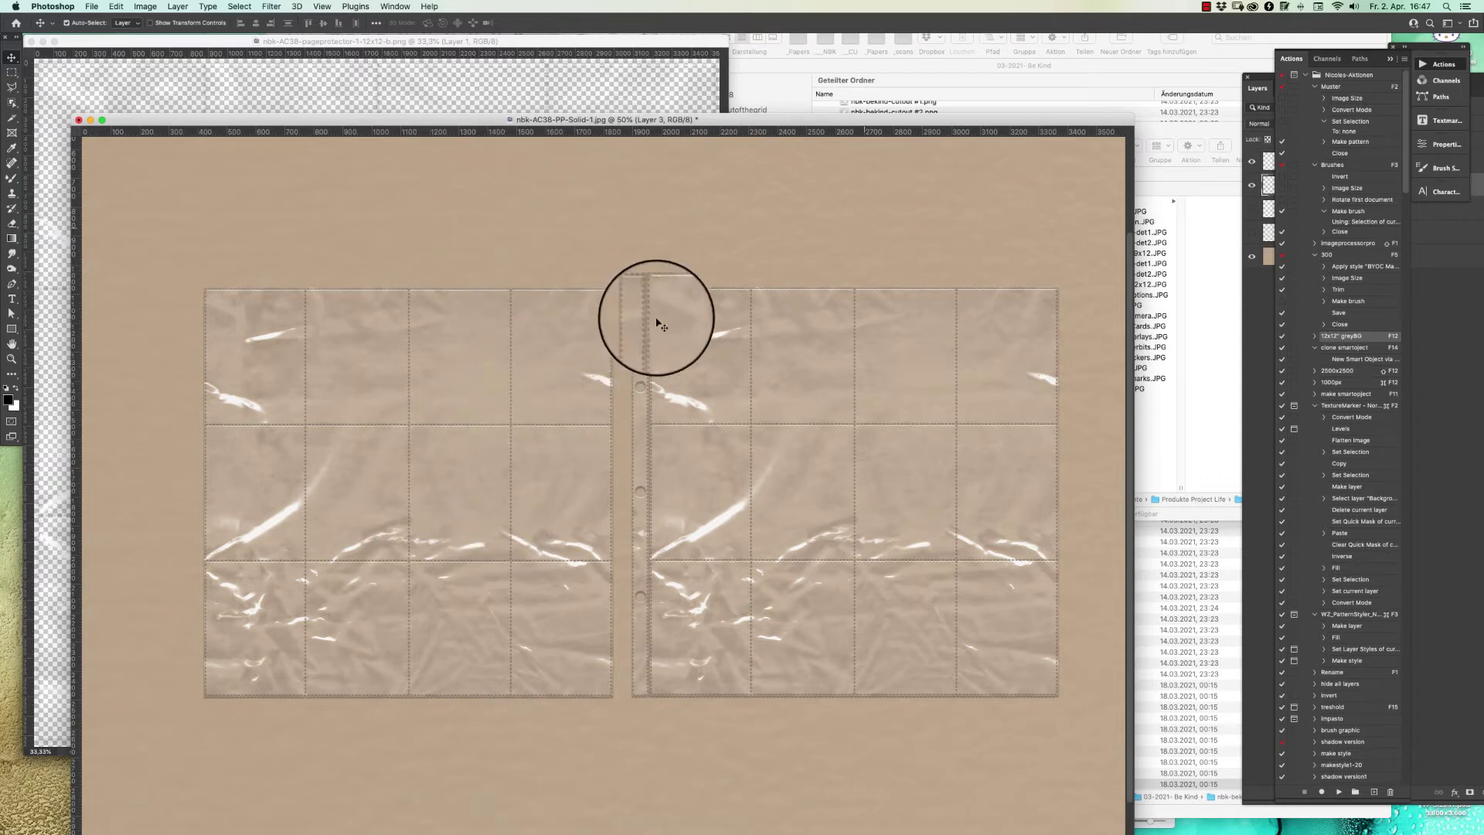
left_click(848, 239)
key("Delete")
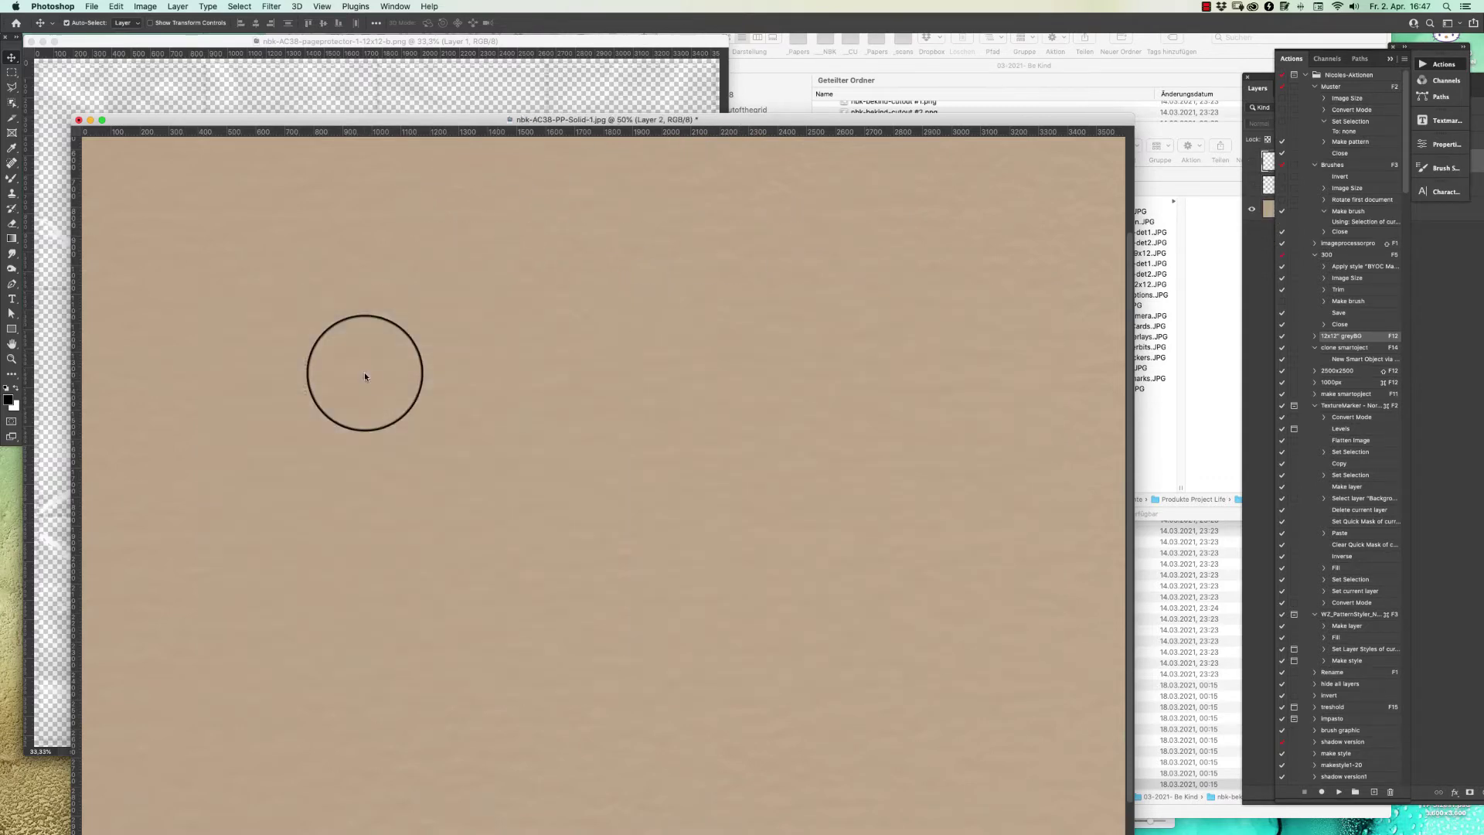
left_click(1204, 147)
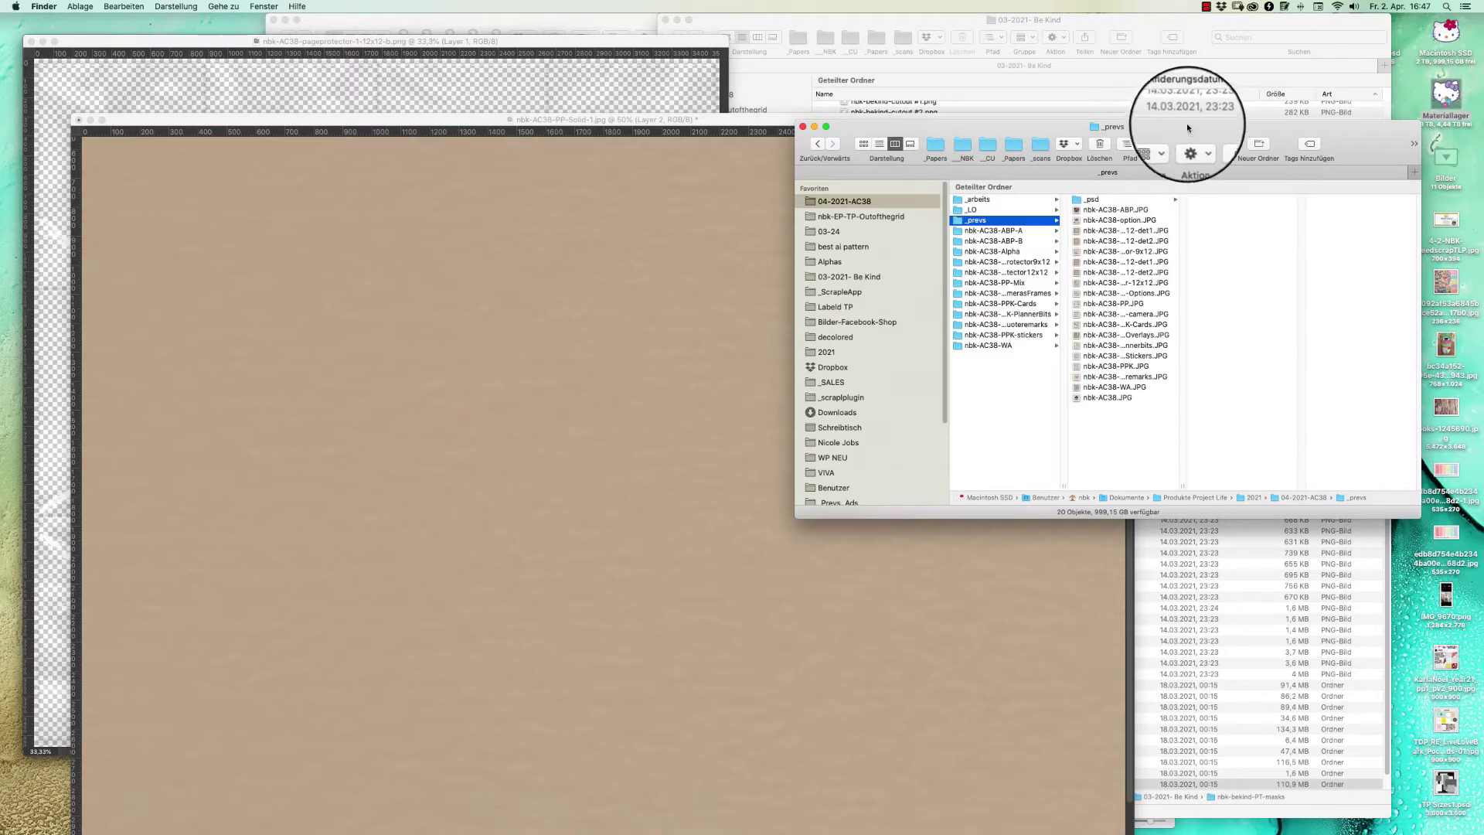
Switch to Adobe Bridge, open the nbk-AC38-pageprotector9x12 folder and look through its page protectors
left_click(1142, 57)
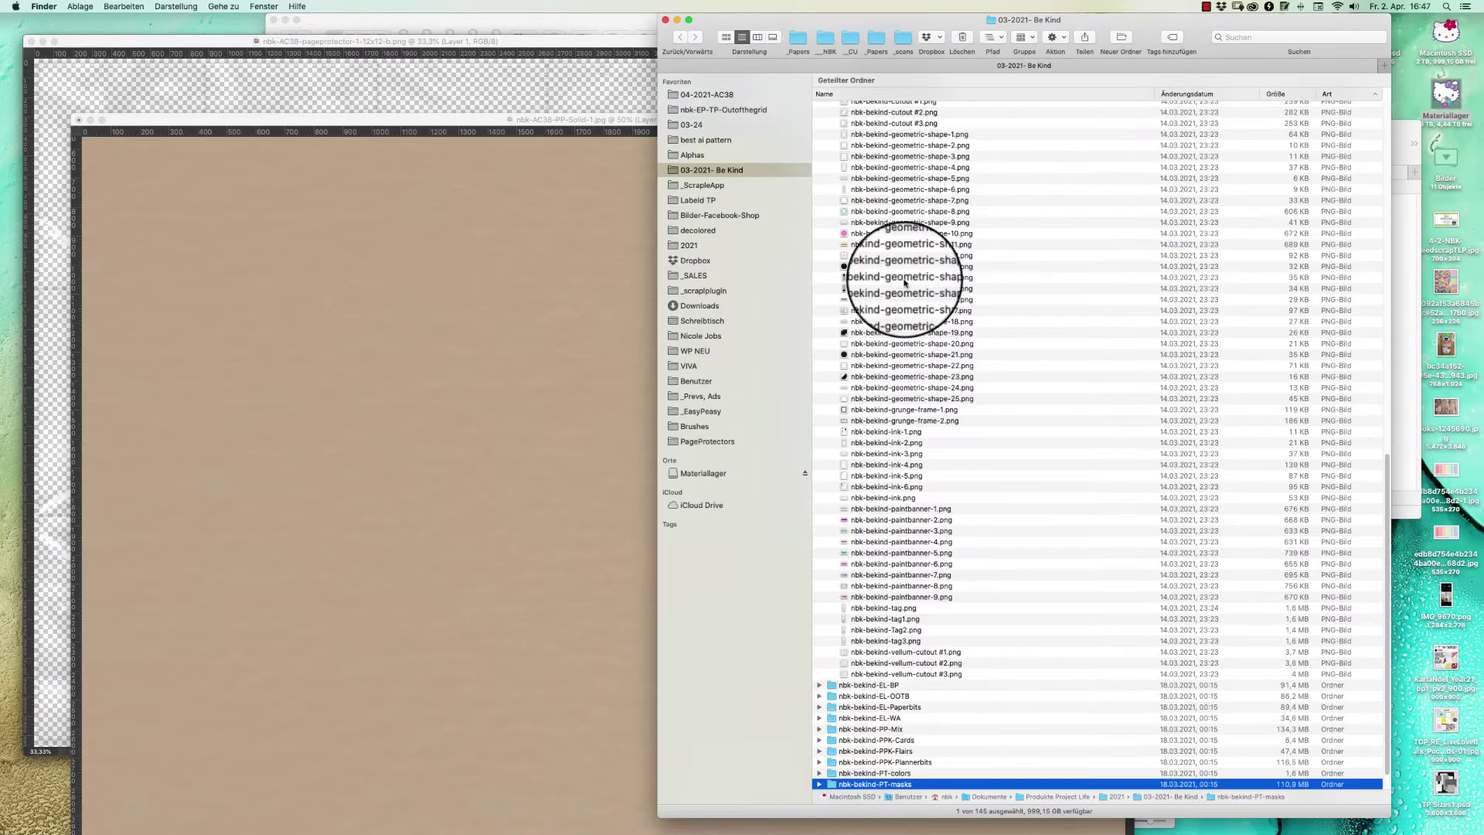
mouse_move(390, 830)
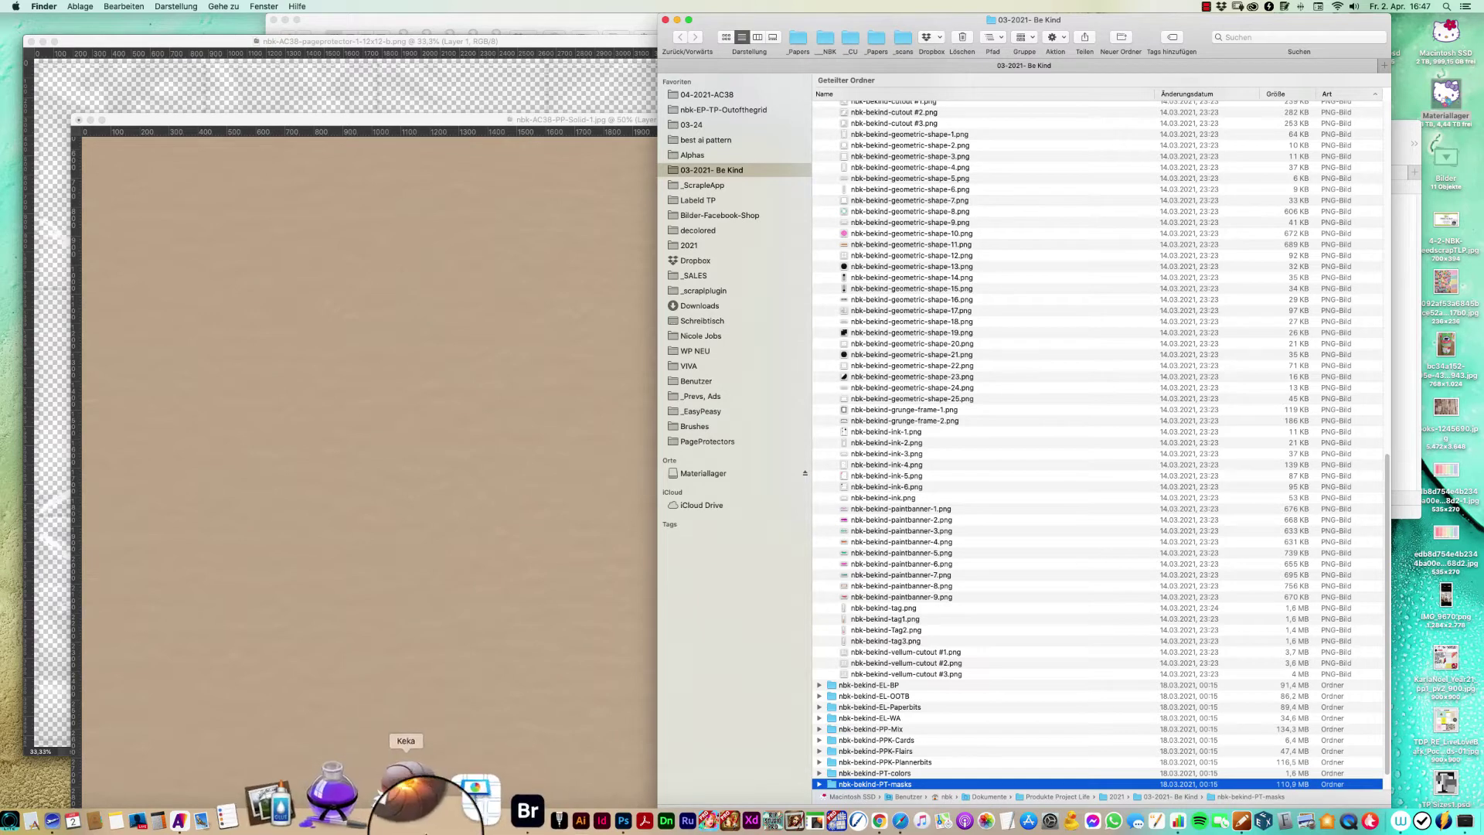
left_click(431, 800)
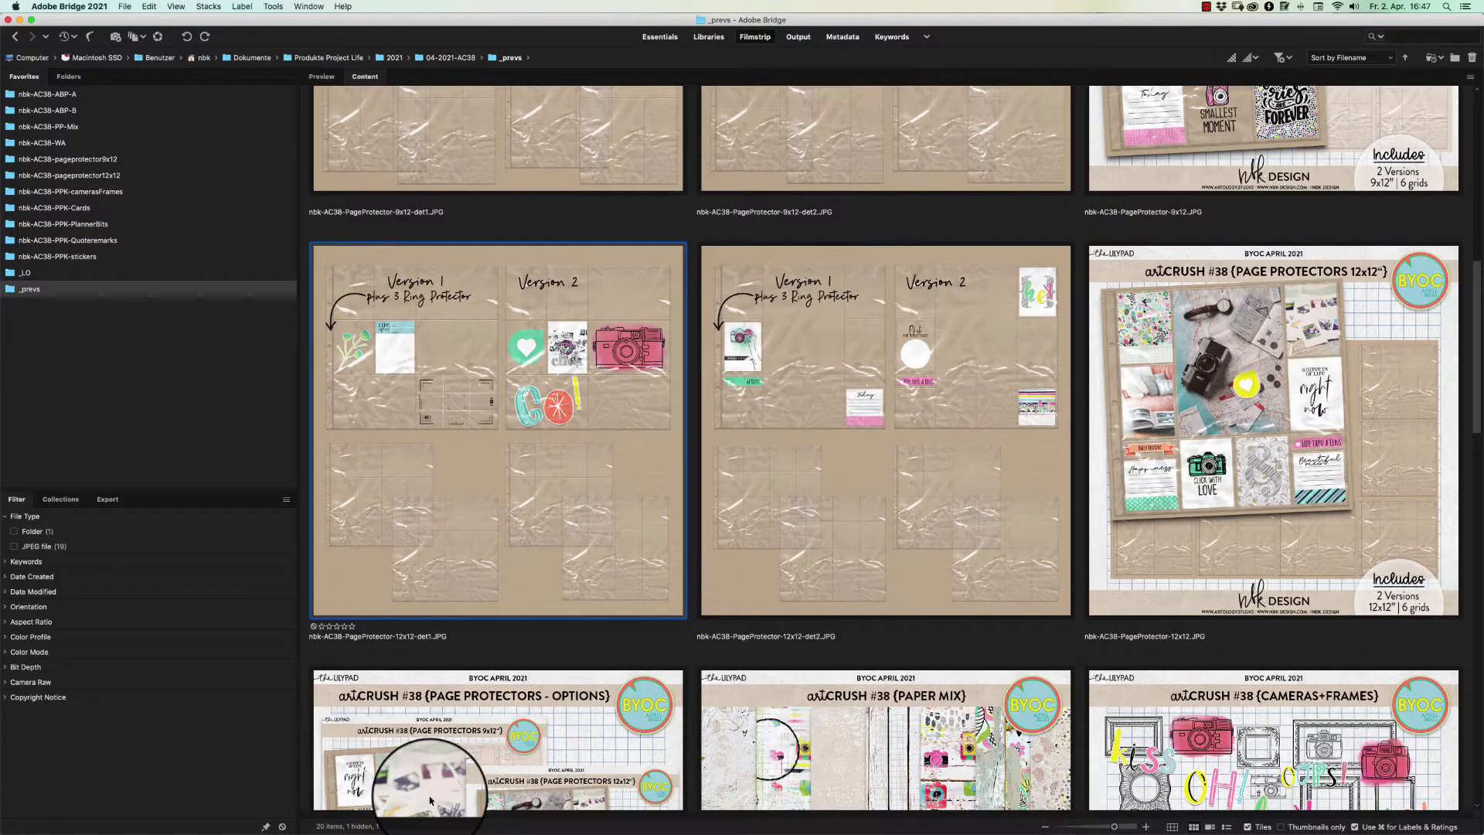
left_click(117, 162)
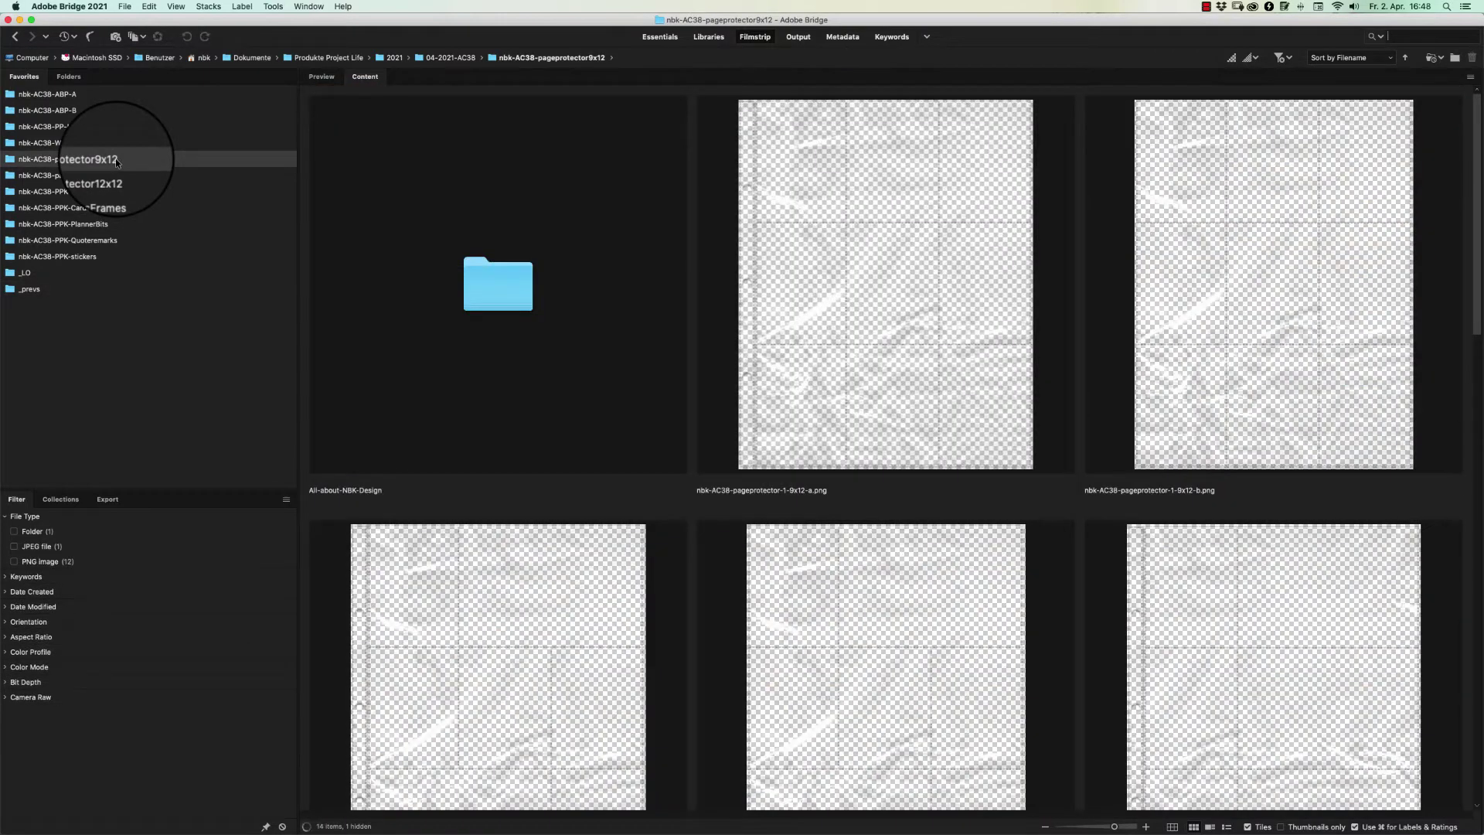
scroll(1438, 162, "down", 3)
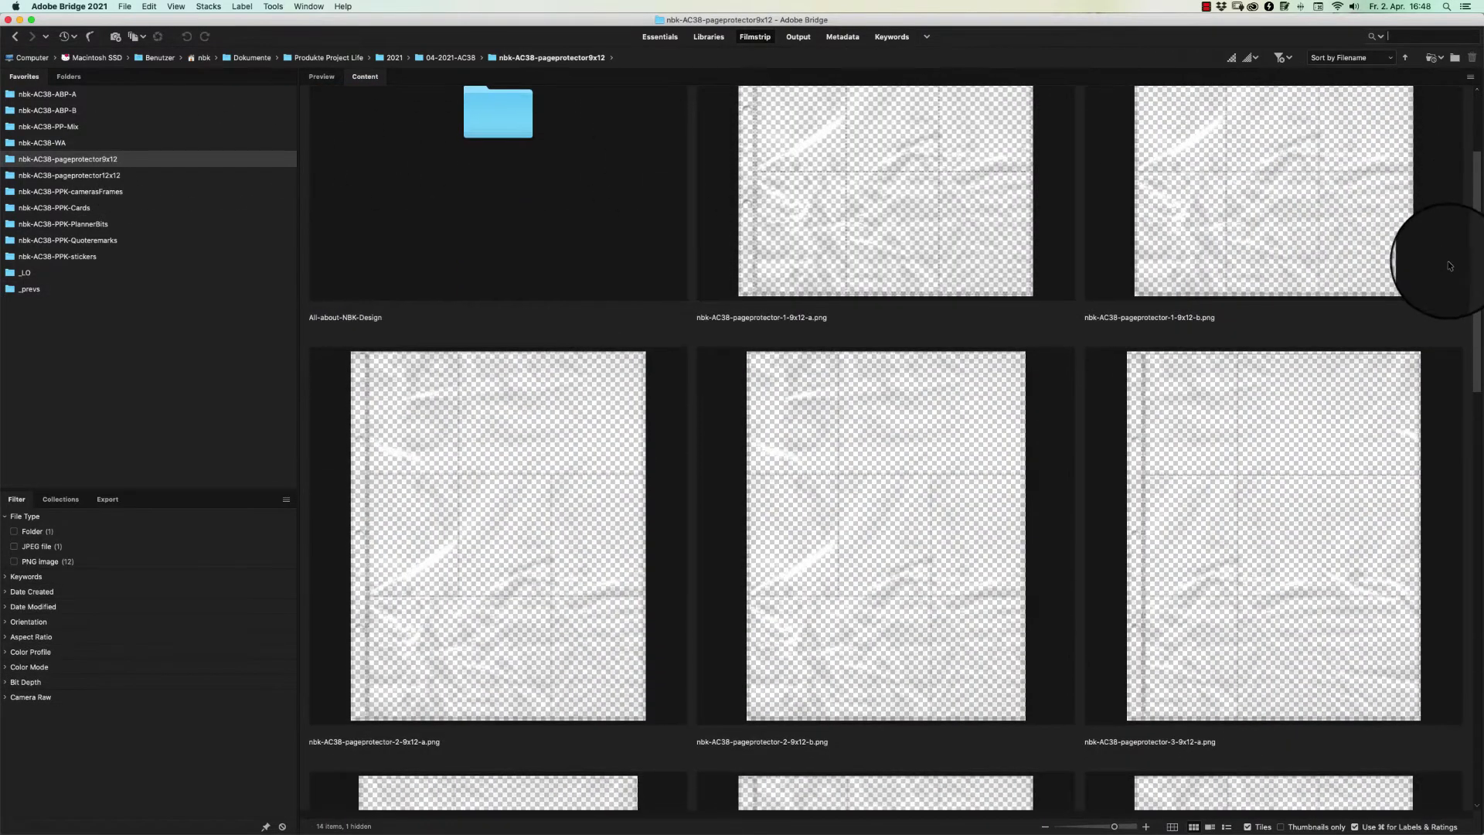
scroll(1449, 266, "down", 3)
scroll(1437, 327, "down", 10)
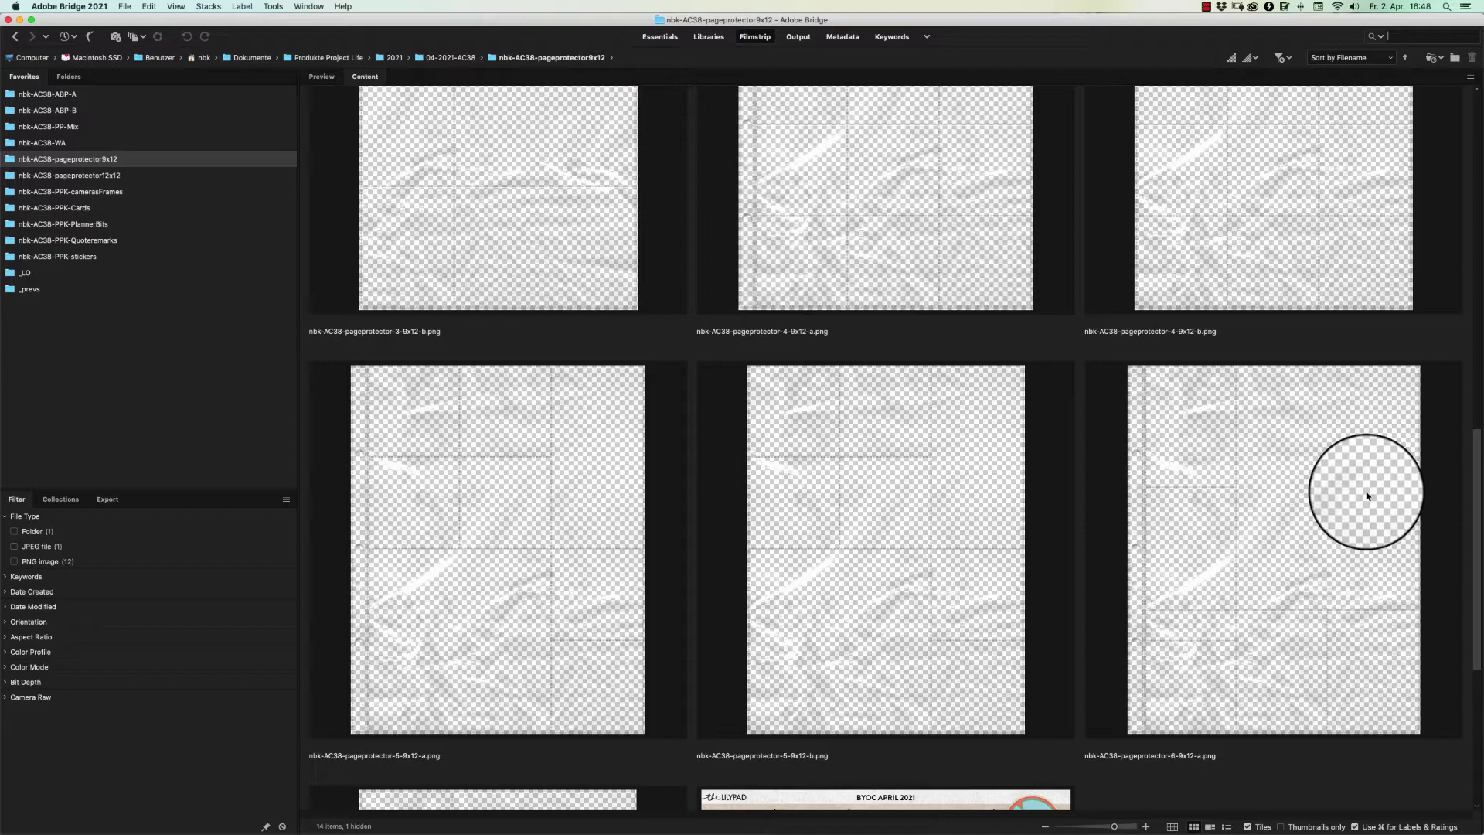
Open nbk-AC38-pageprotector-6-9x12-a.png in Photoshop, copy all of it, close the file and paste it onto the brown paper nbk-AC38-PP-Solid-1.jpg
left_click(1350, 513)
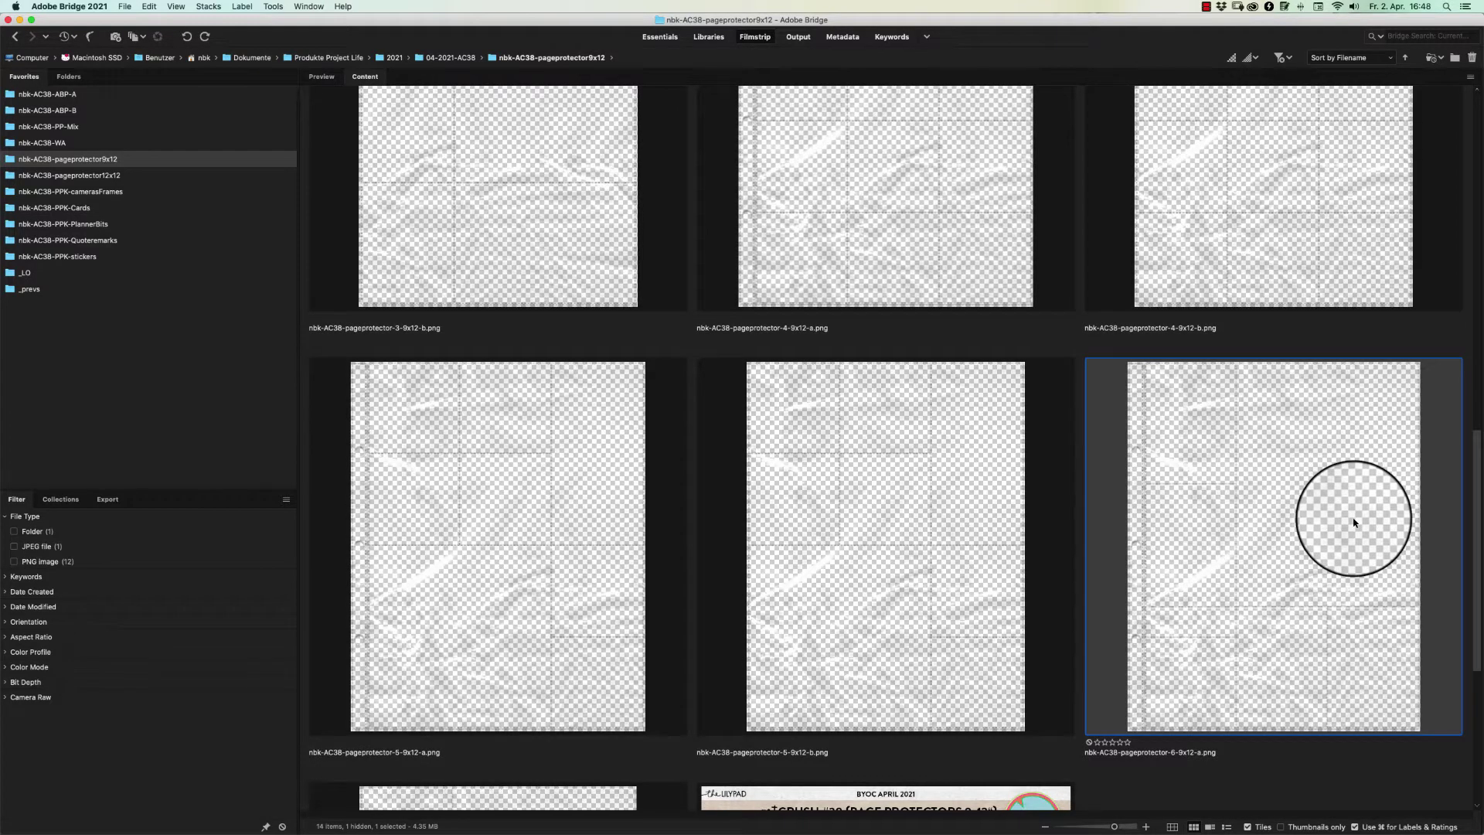
double_click(1353, 521)
key("super+a")
key("super+w")
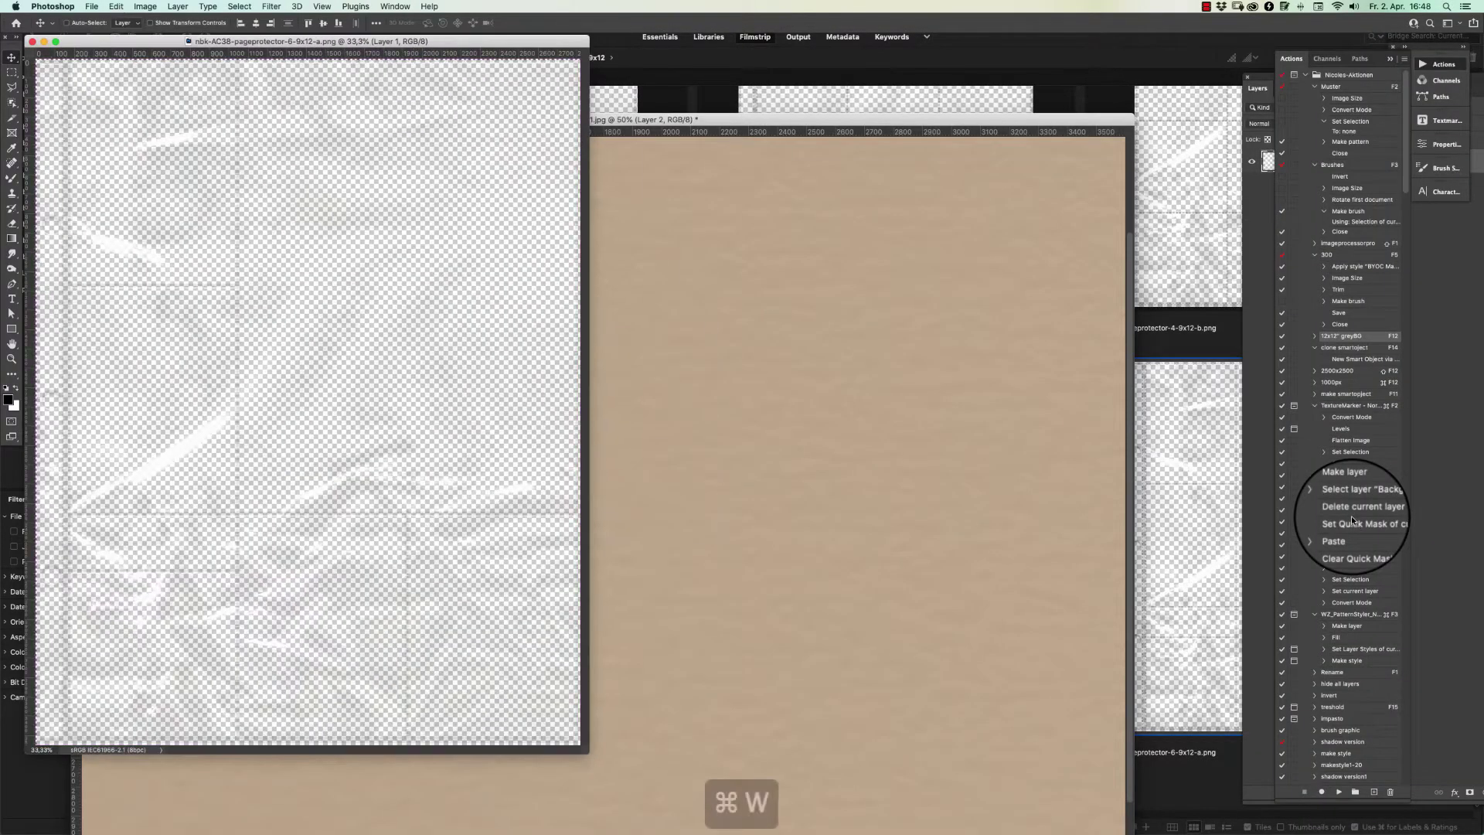
key("super+v")
key("super+0")
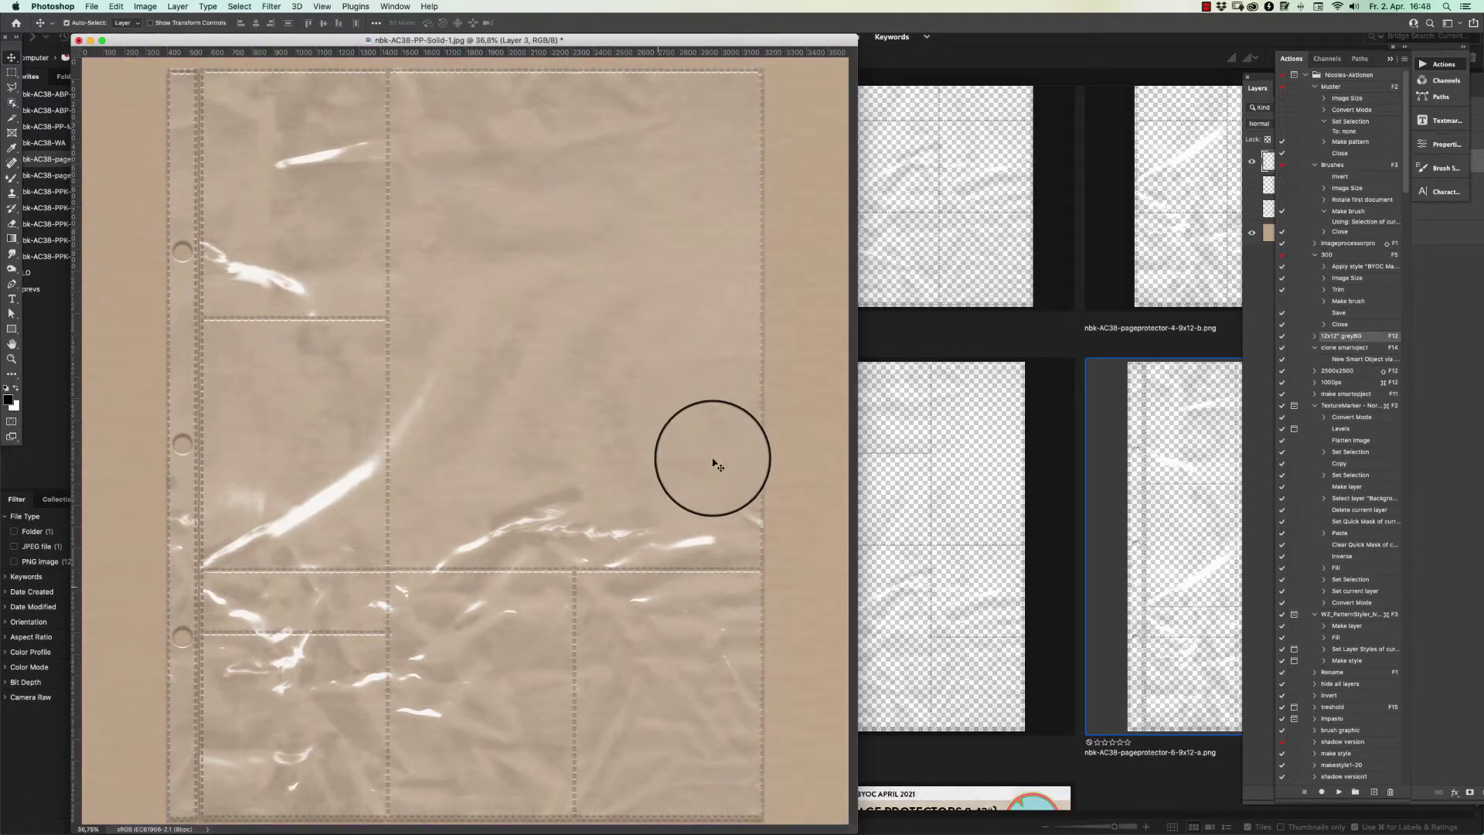
Scale the pasted 9x12 page protector to about 97.7% and nudge it into place on the brown paper
left_click_drag(856, 829, 1032, 832)
key("super+t")
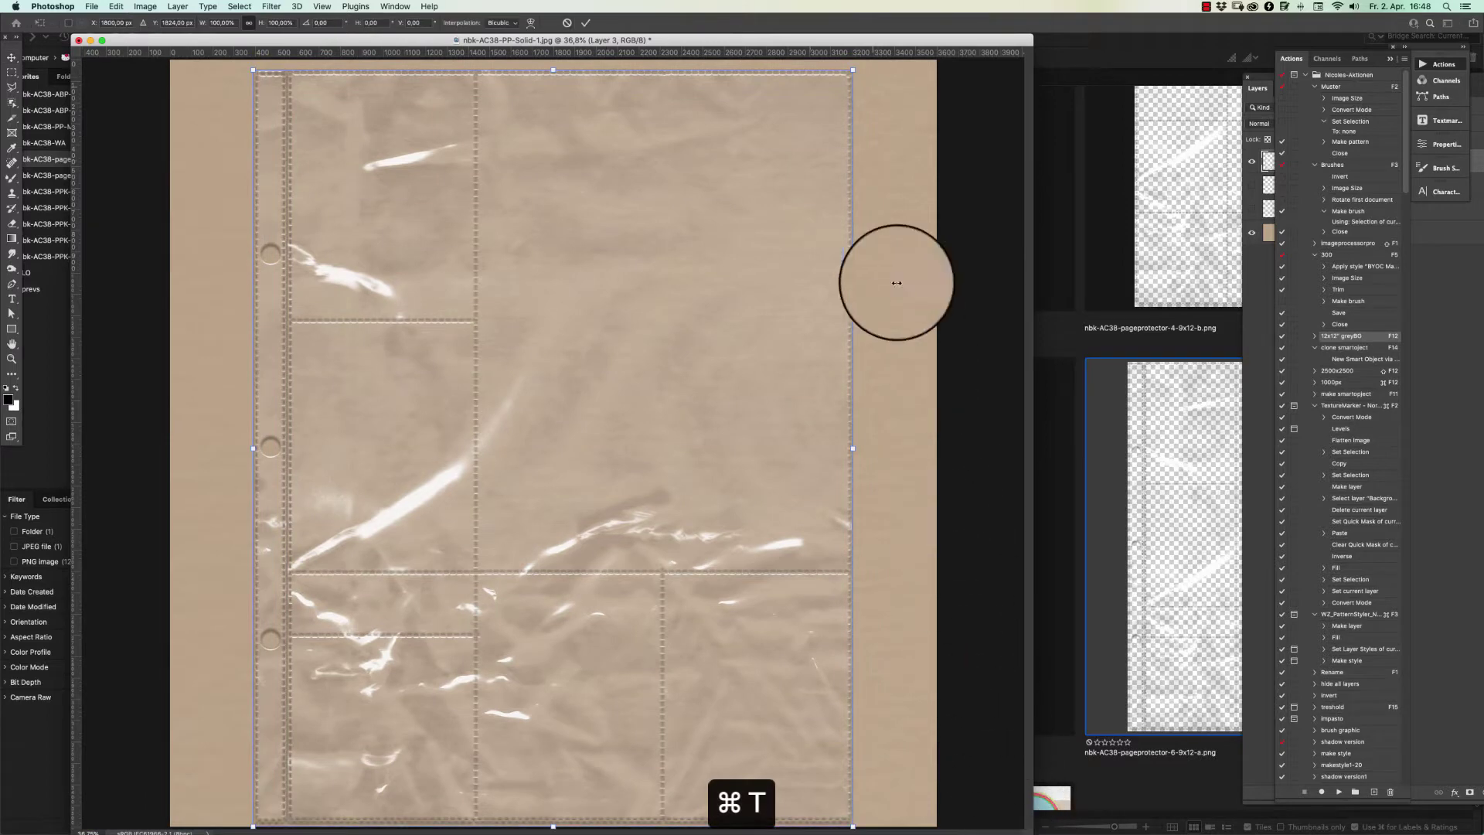
left_click_drag(851, 72, 845, 68)
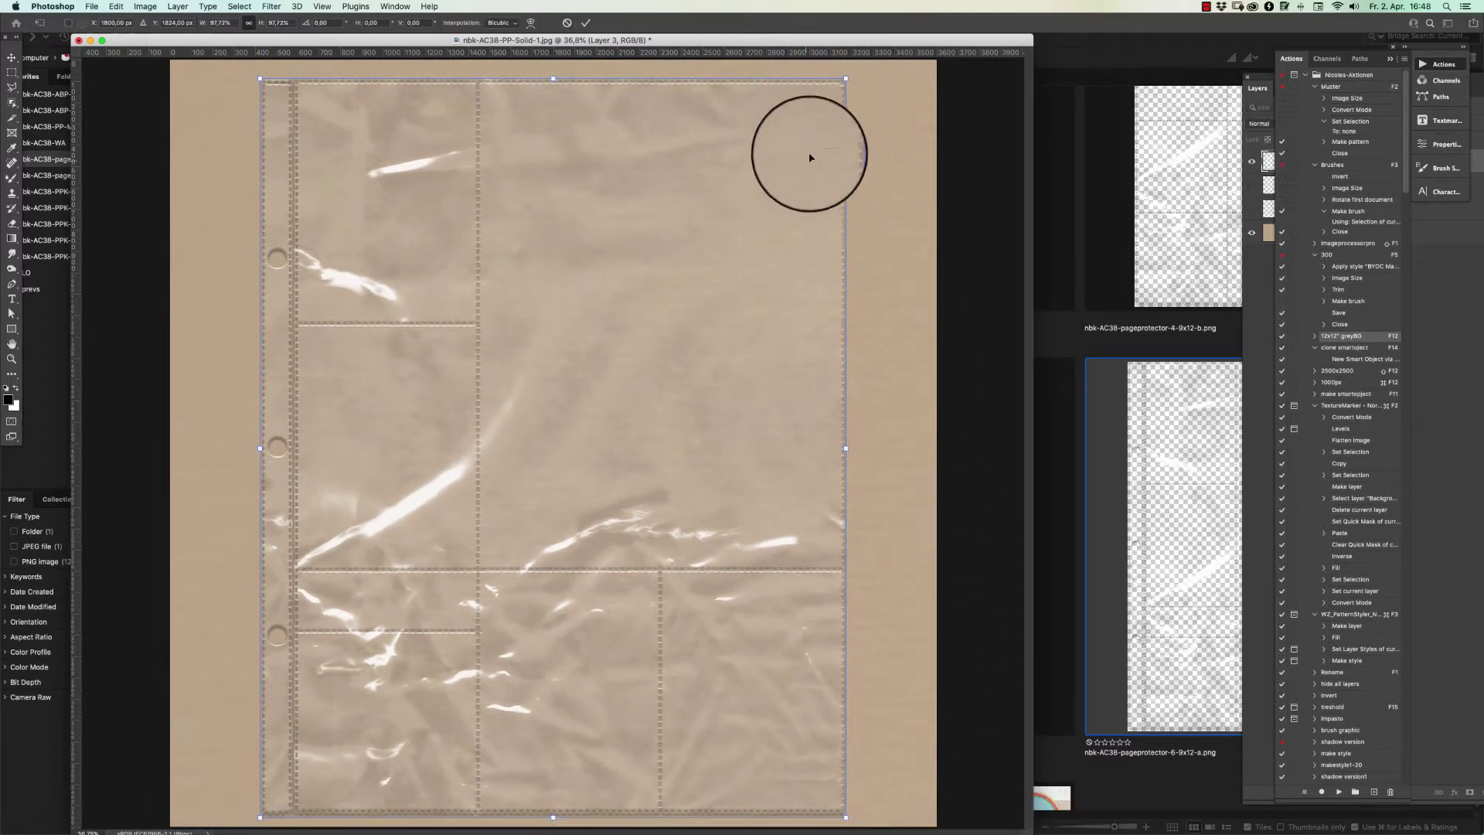
left_click_drag(808, 155, 808, 159)
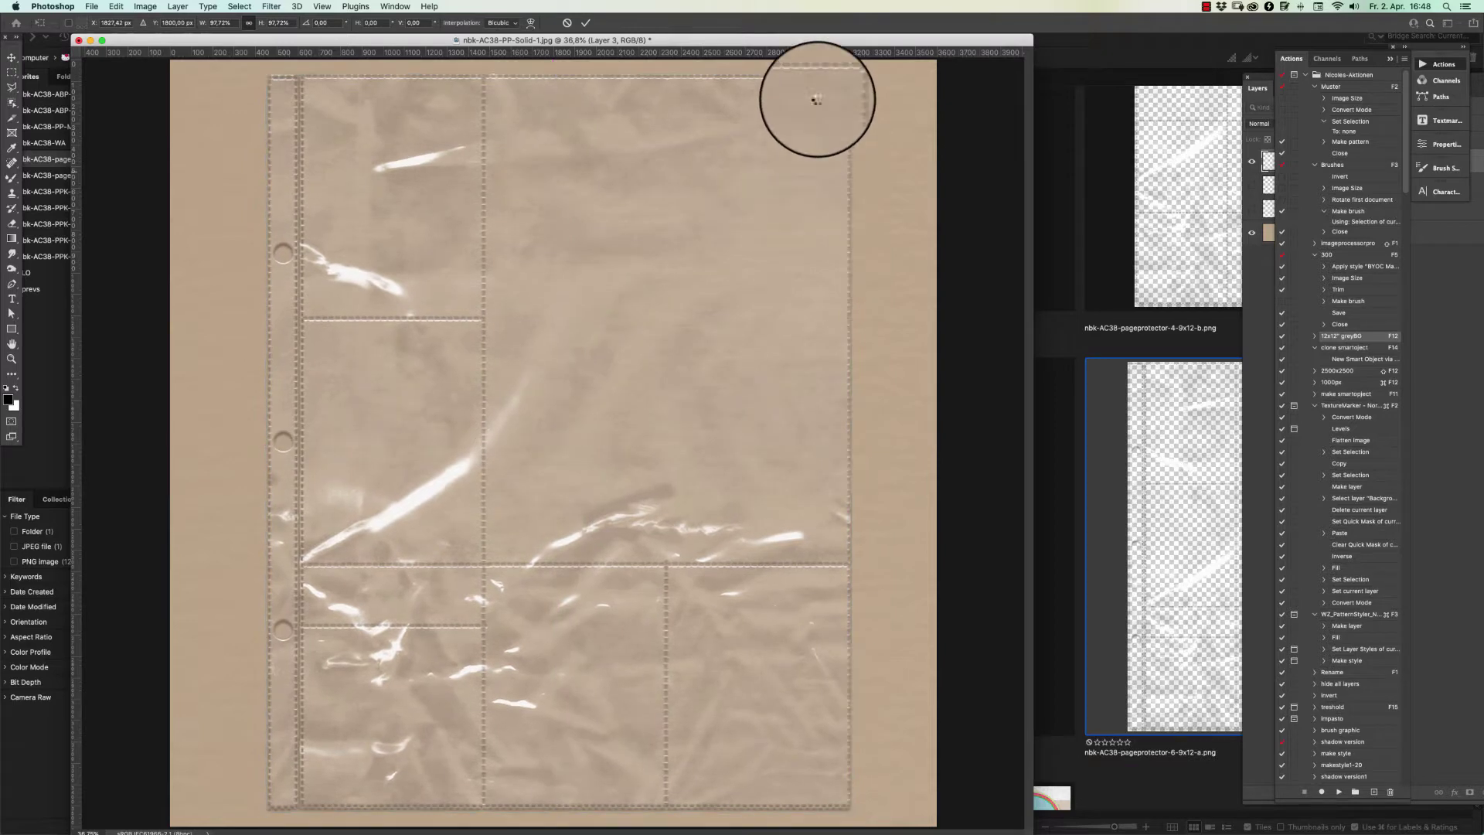
key("Return")
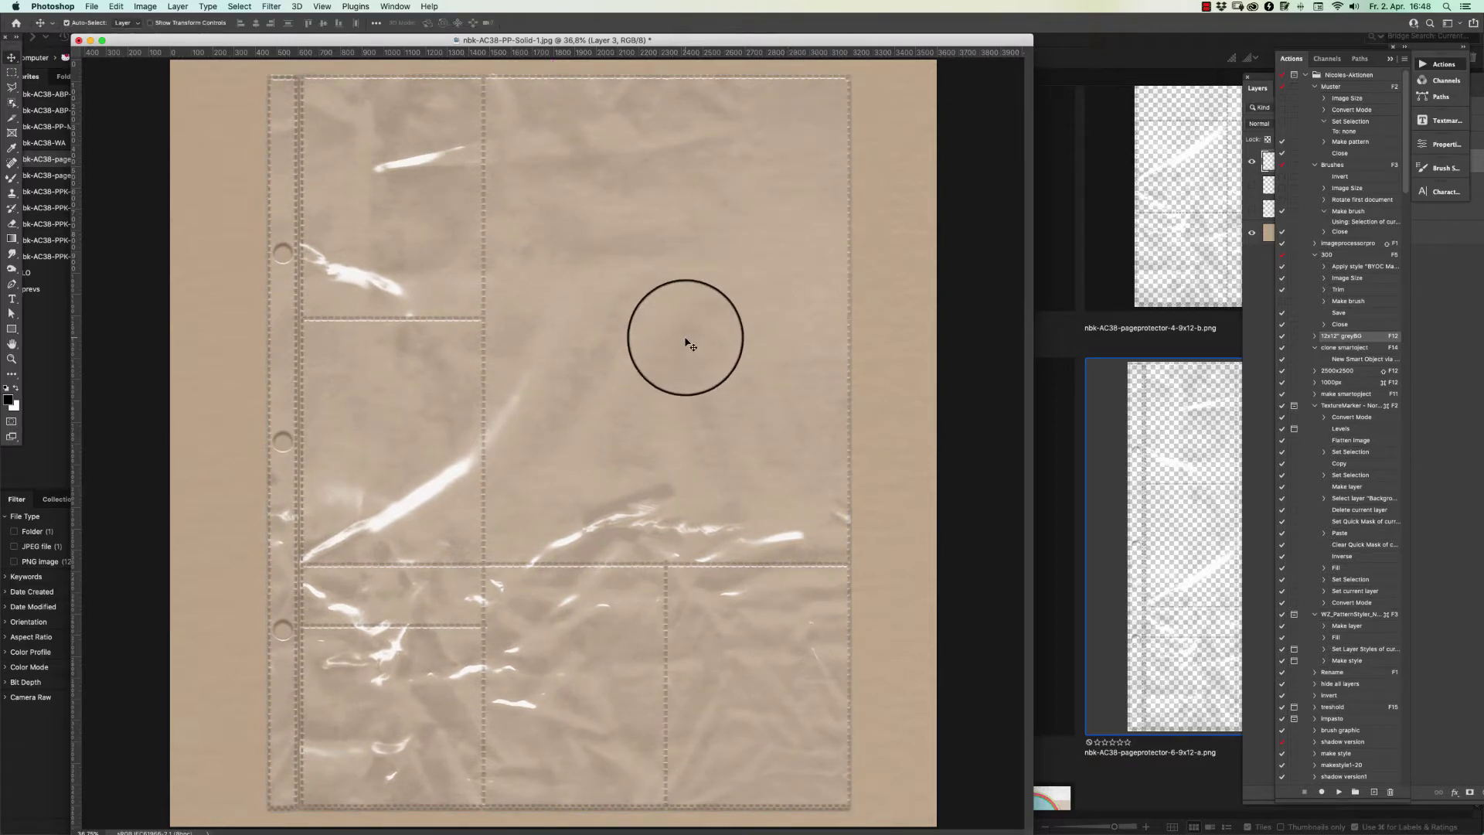
Lock all attributes of the page protector's Layer 3 and delete the hidden Layer 2 and Layer 1
left_click_drag(1258, 85, 1212, 80)
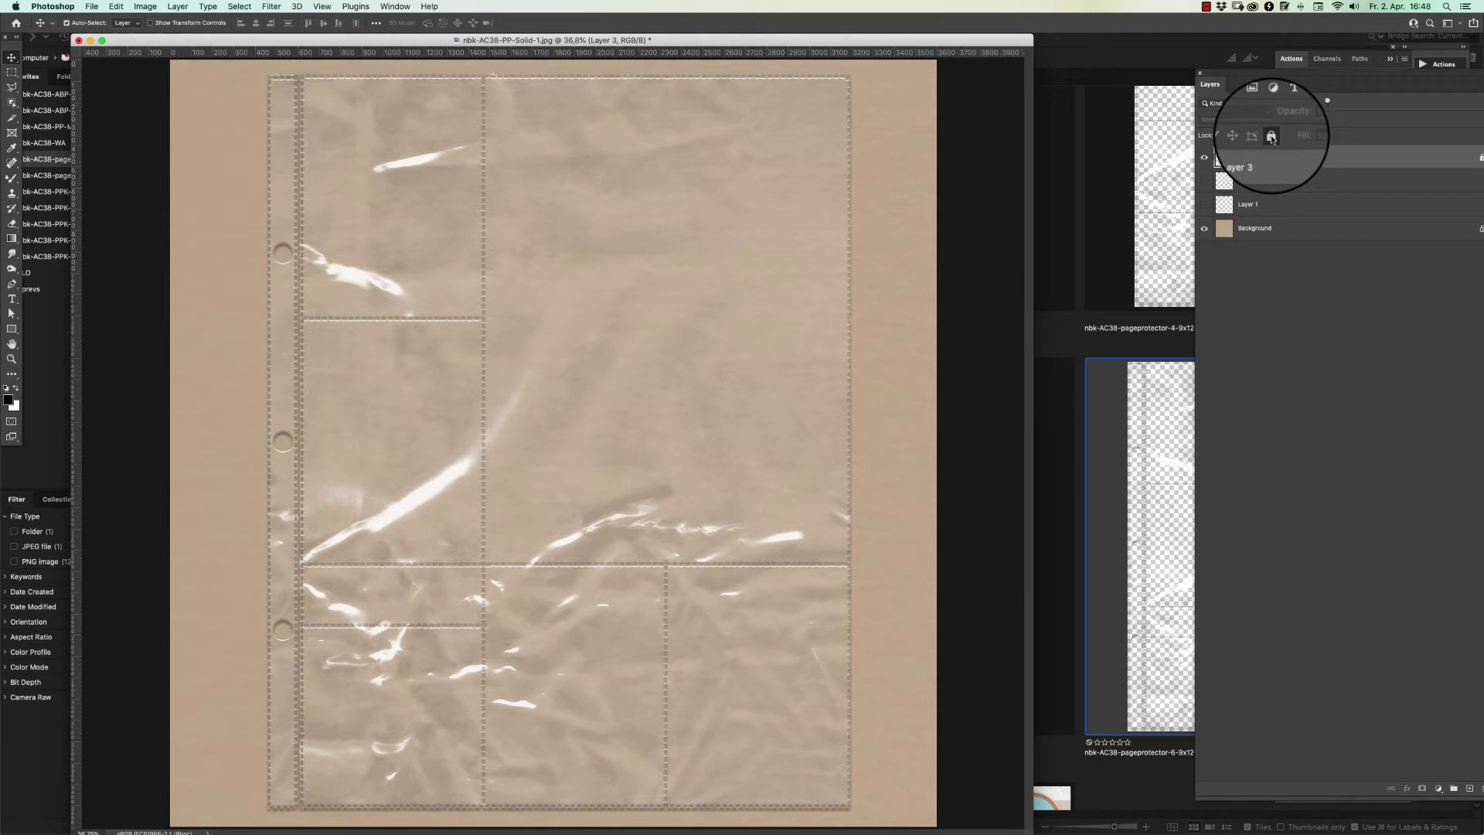
left_click(1272, 66)
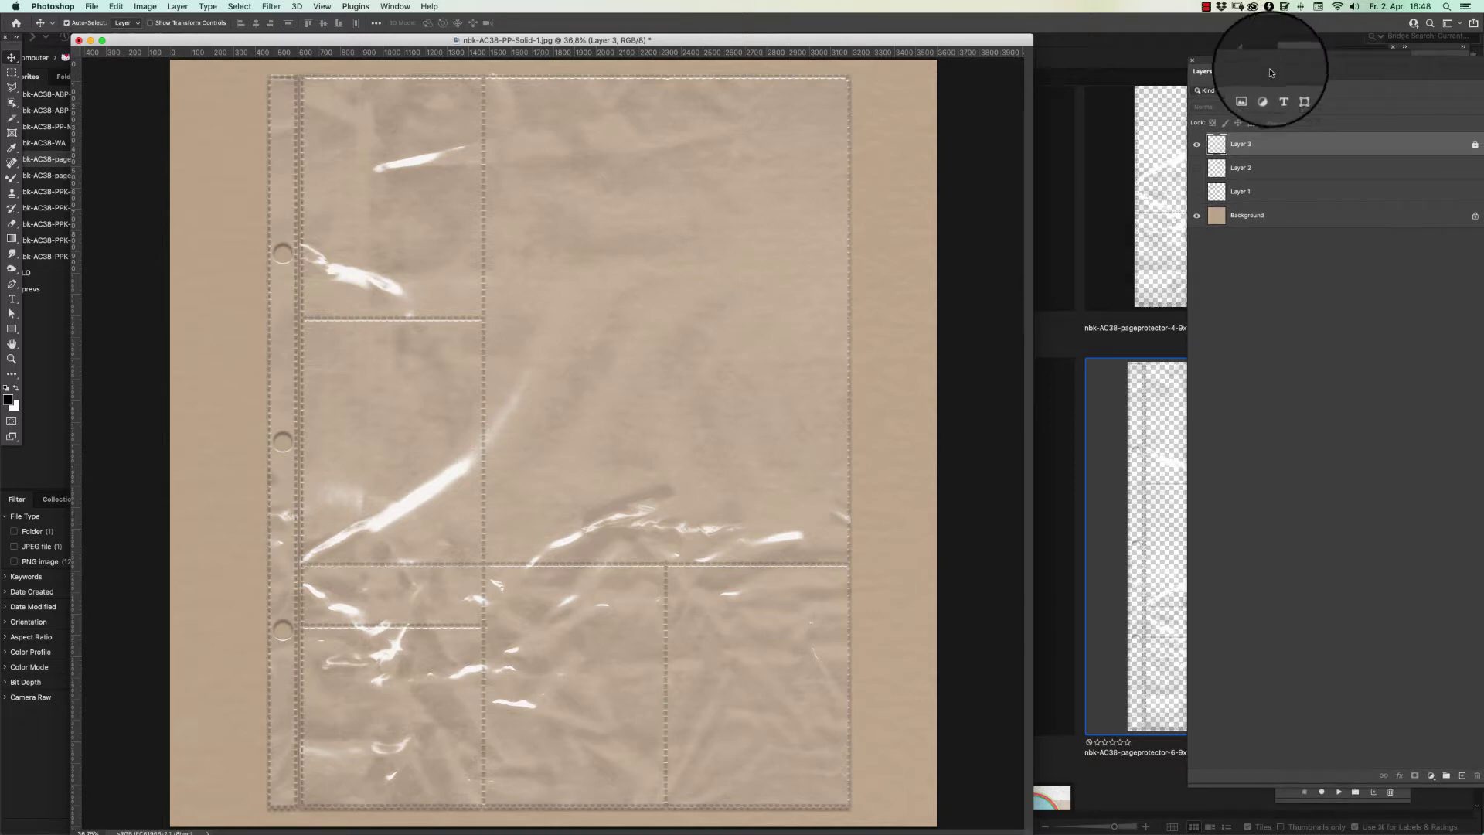
left_click(1285, 168)
key("BackSpace")
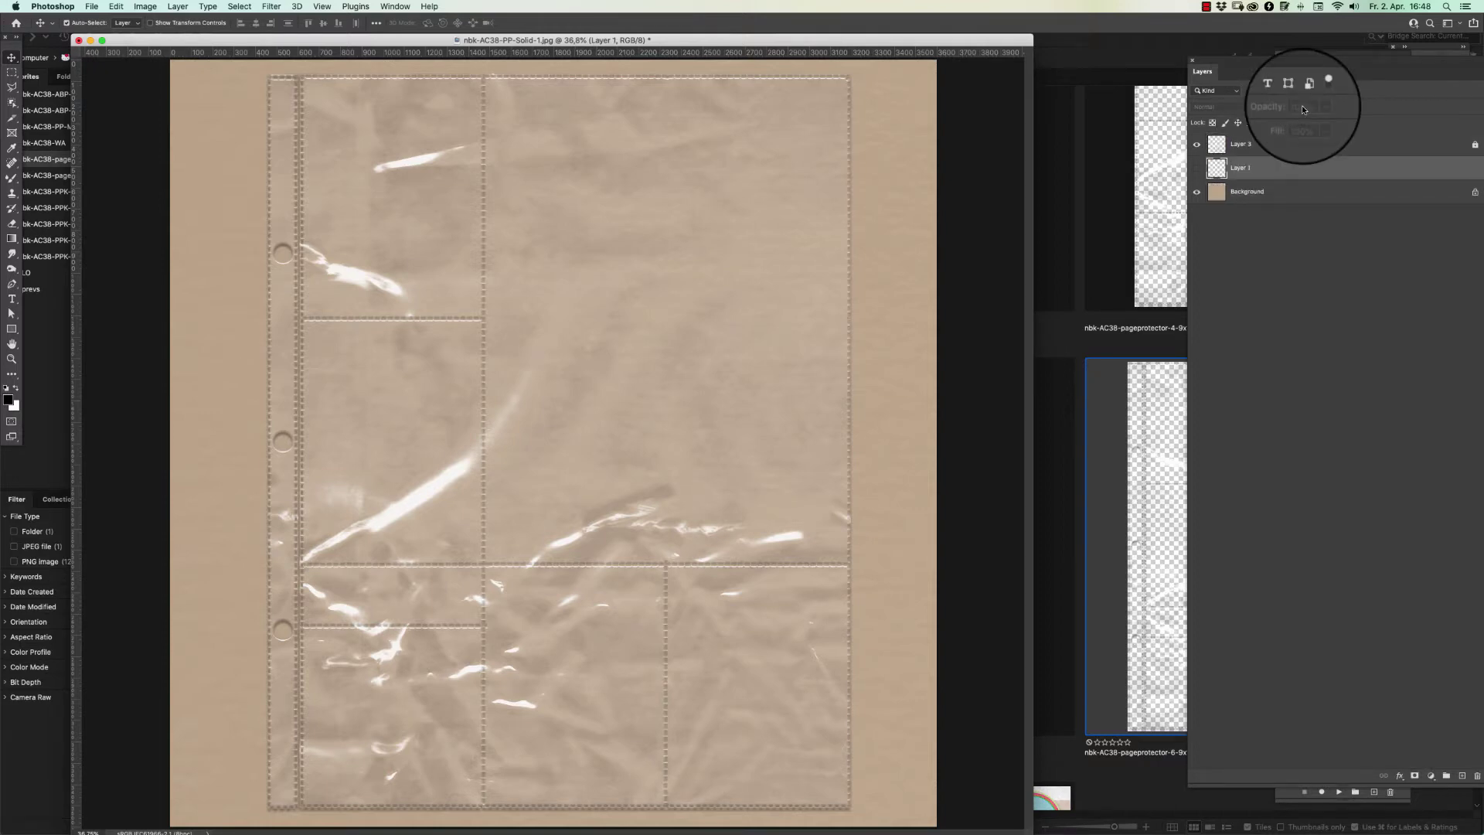
key("BackSpace")
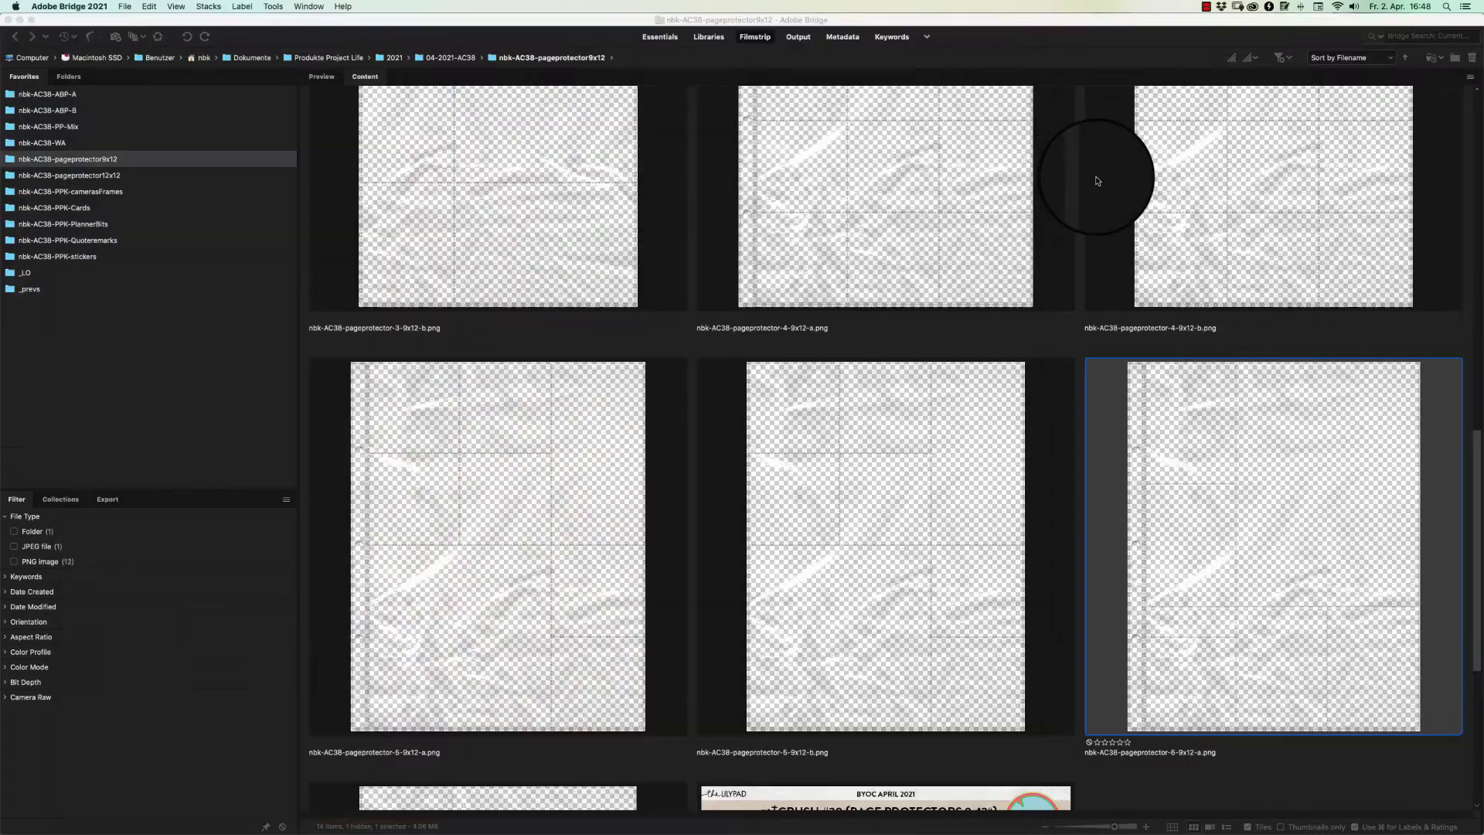
Switch to Adobe Bridge, open the nbk-AC38-PPK-Cards folder and go into its 3x4 subfolder
left_click(1095, 176)
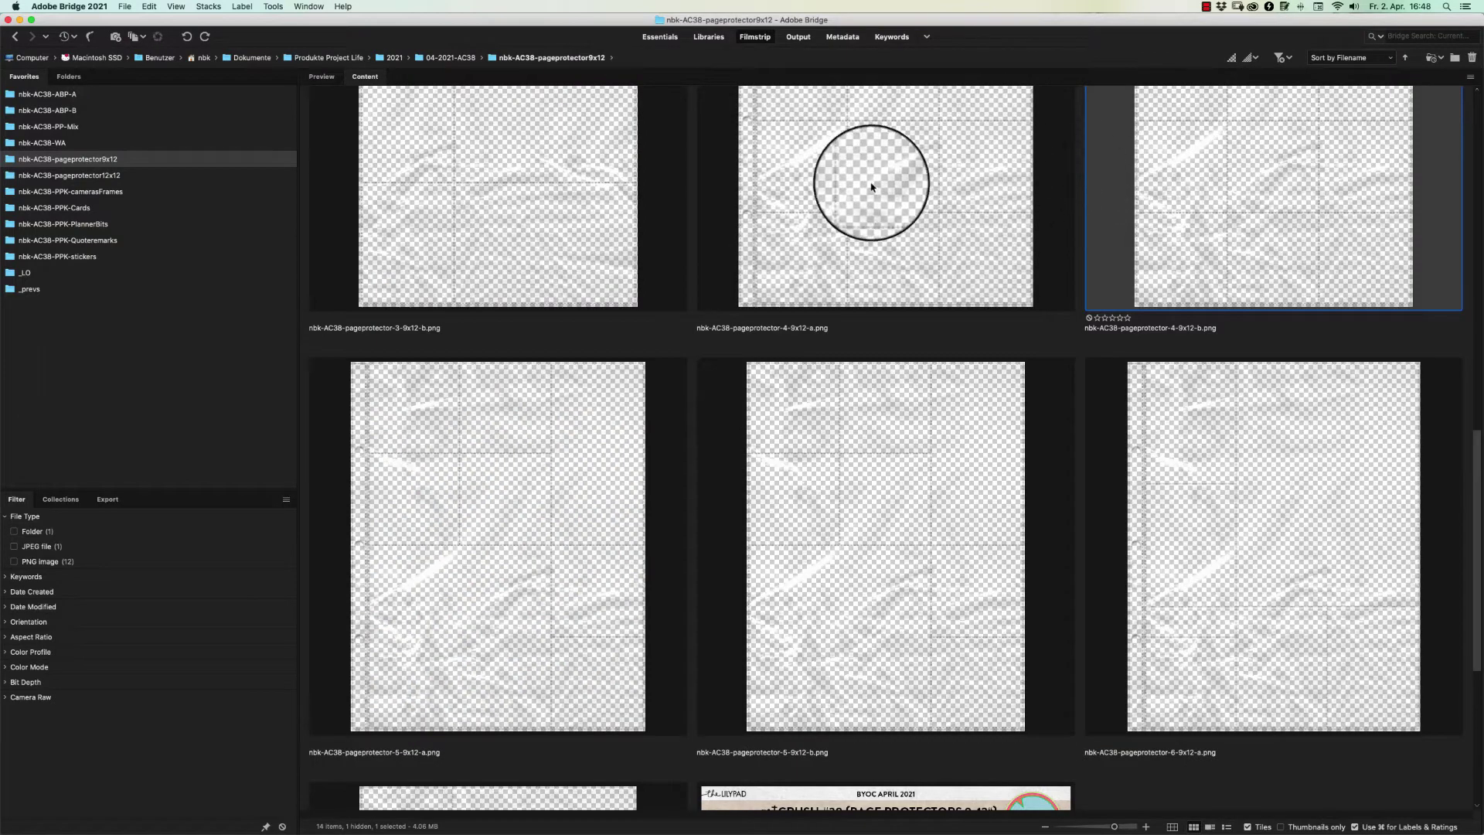
left_click(86, 211)
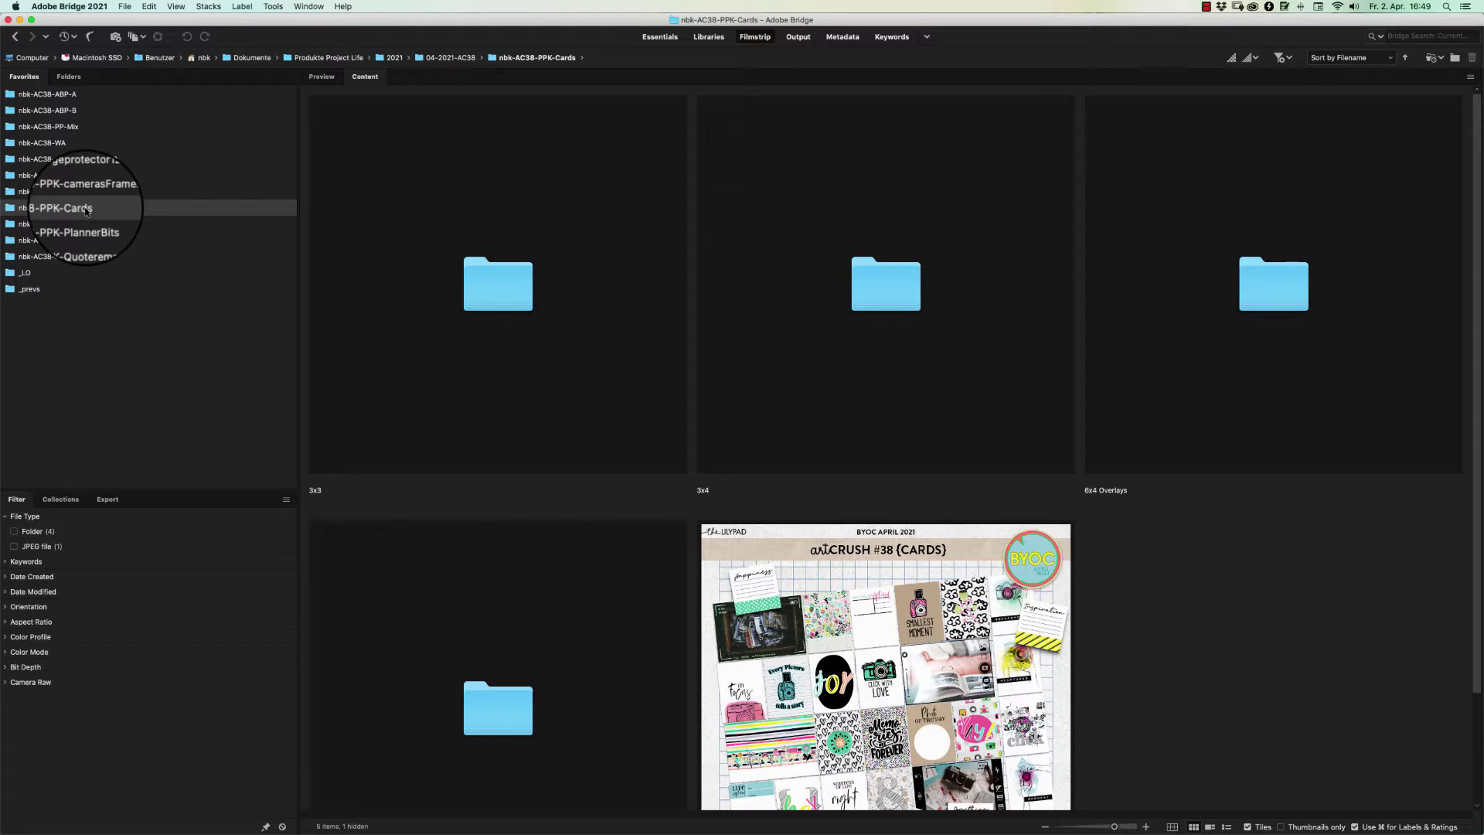
scroll(1414, 231, "down", 3)
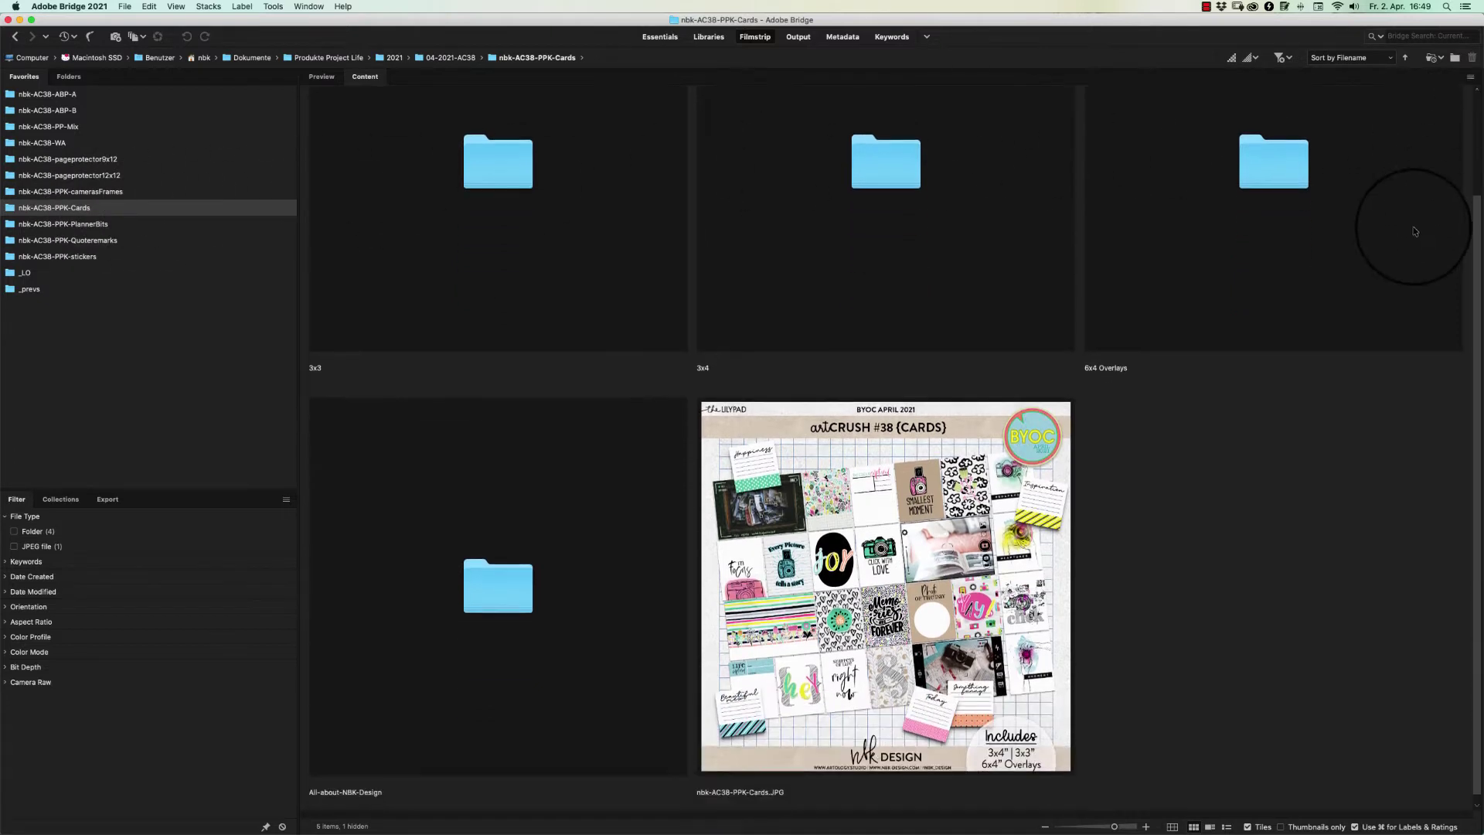
scroll(1403, 154, "up", 3)
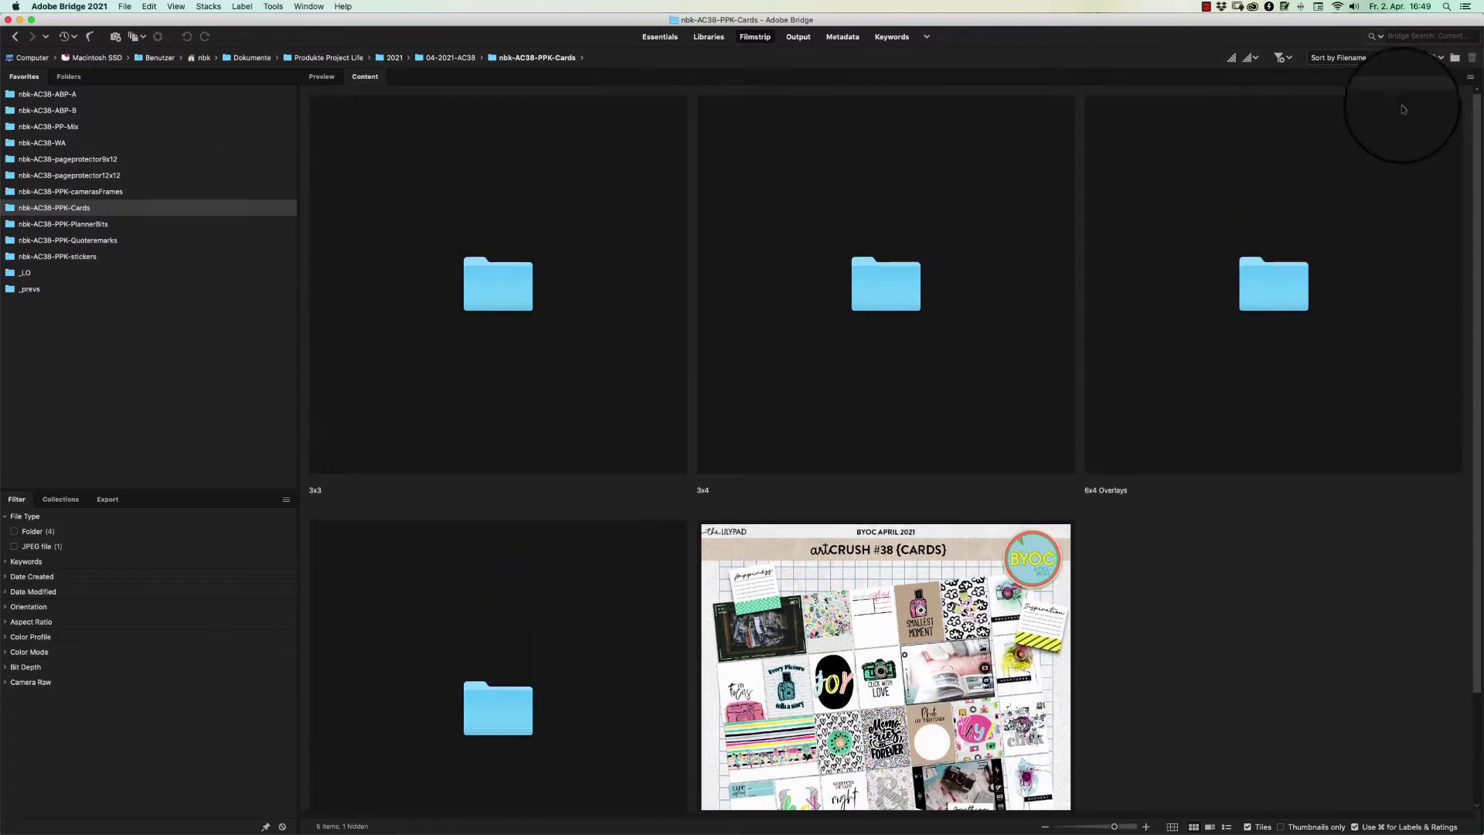
left_click(926, 284)
double_click(911, 274)
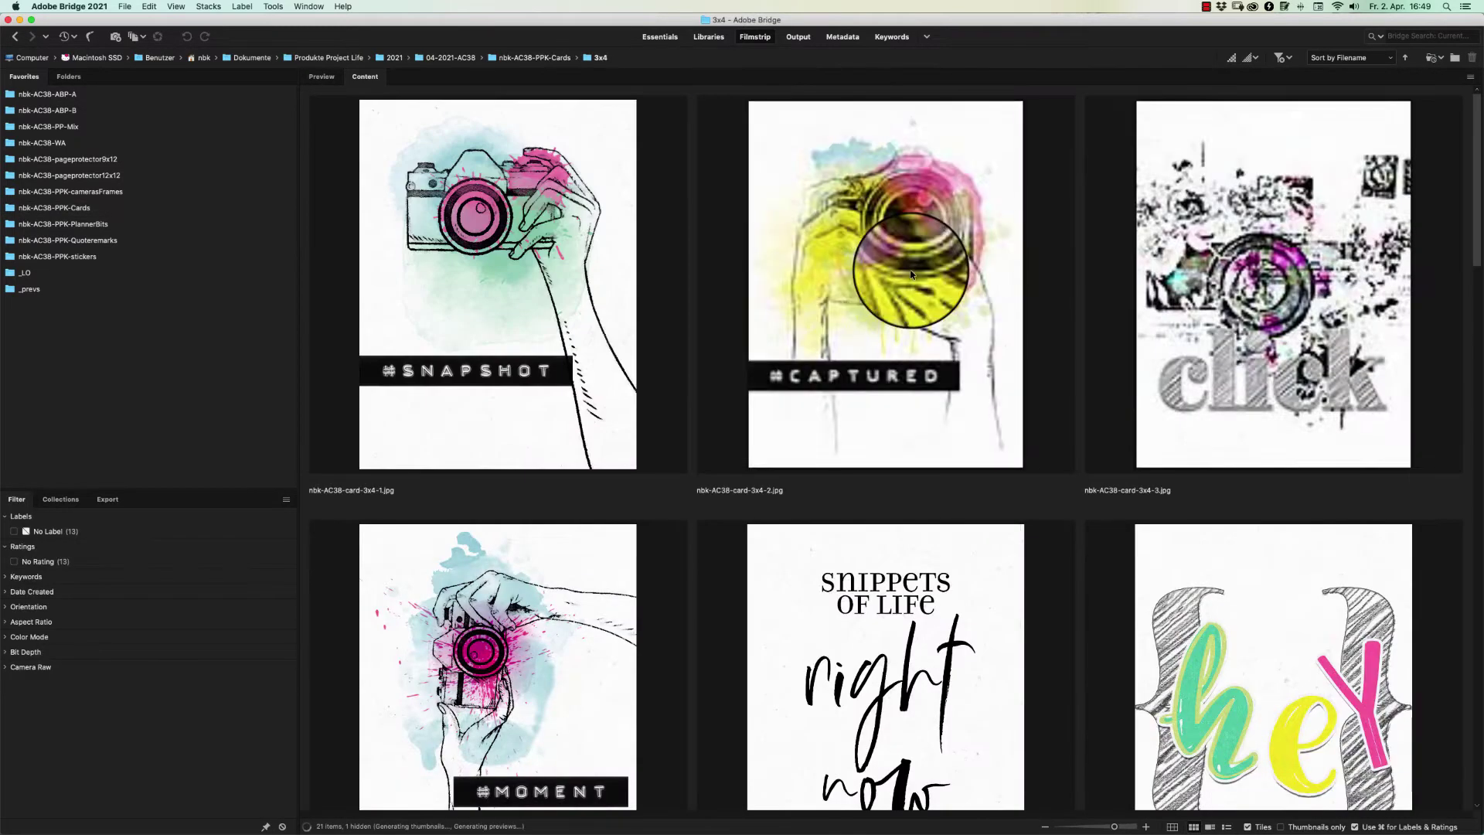
Examine the 3x4 cards from nbk-AC38-card-3x4-1.jpg to nbk-AC38-card-3x4-21.jpg, returning to the first rows for another look
scroll(1474, 117, "down", 5)
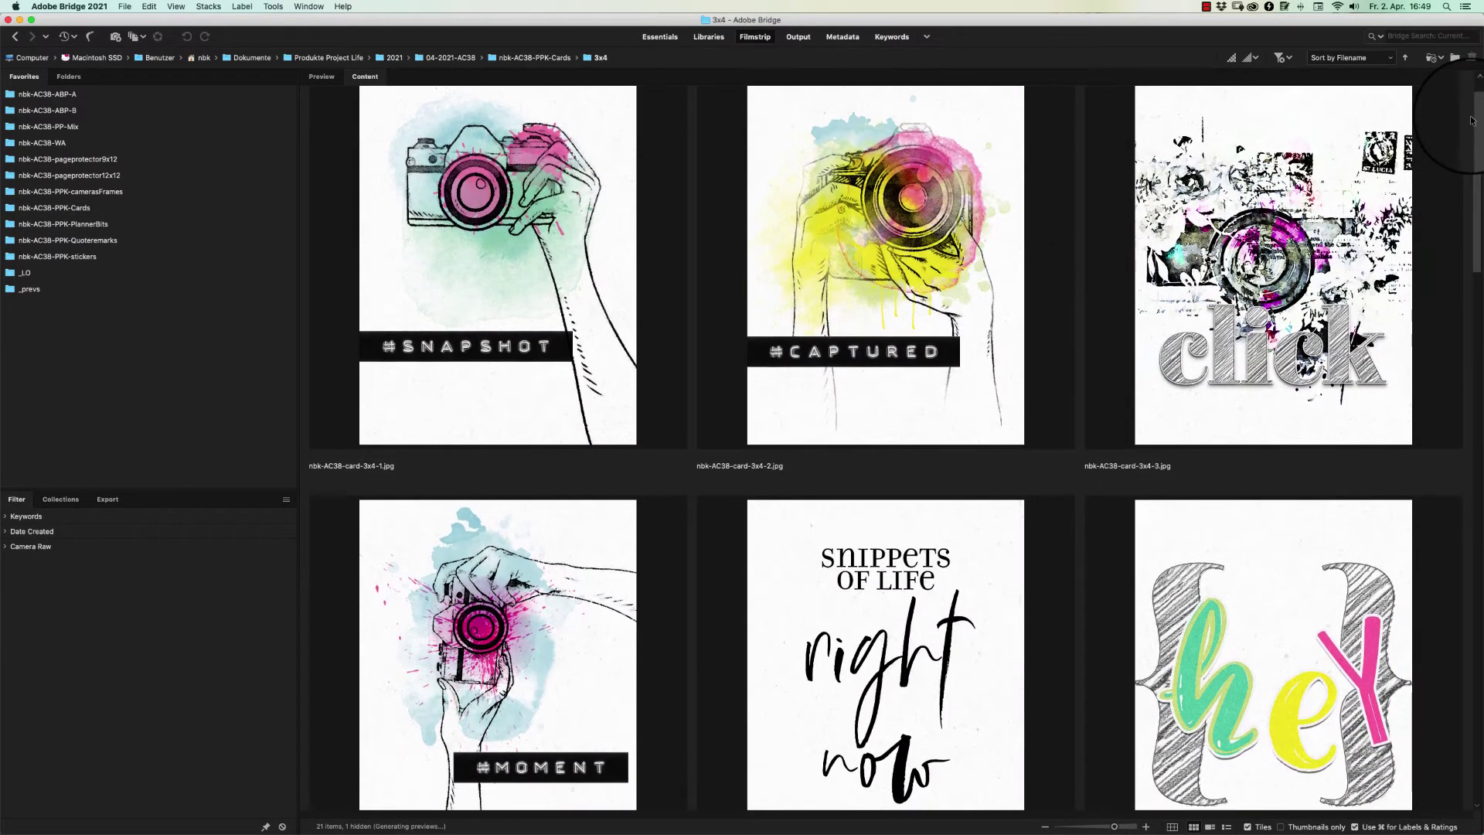
scroll(1434, 175, "down", 8)
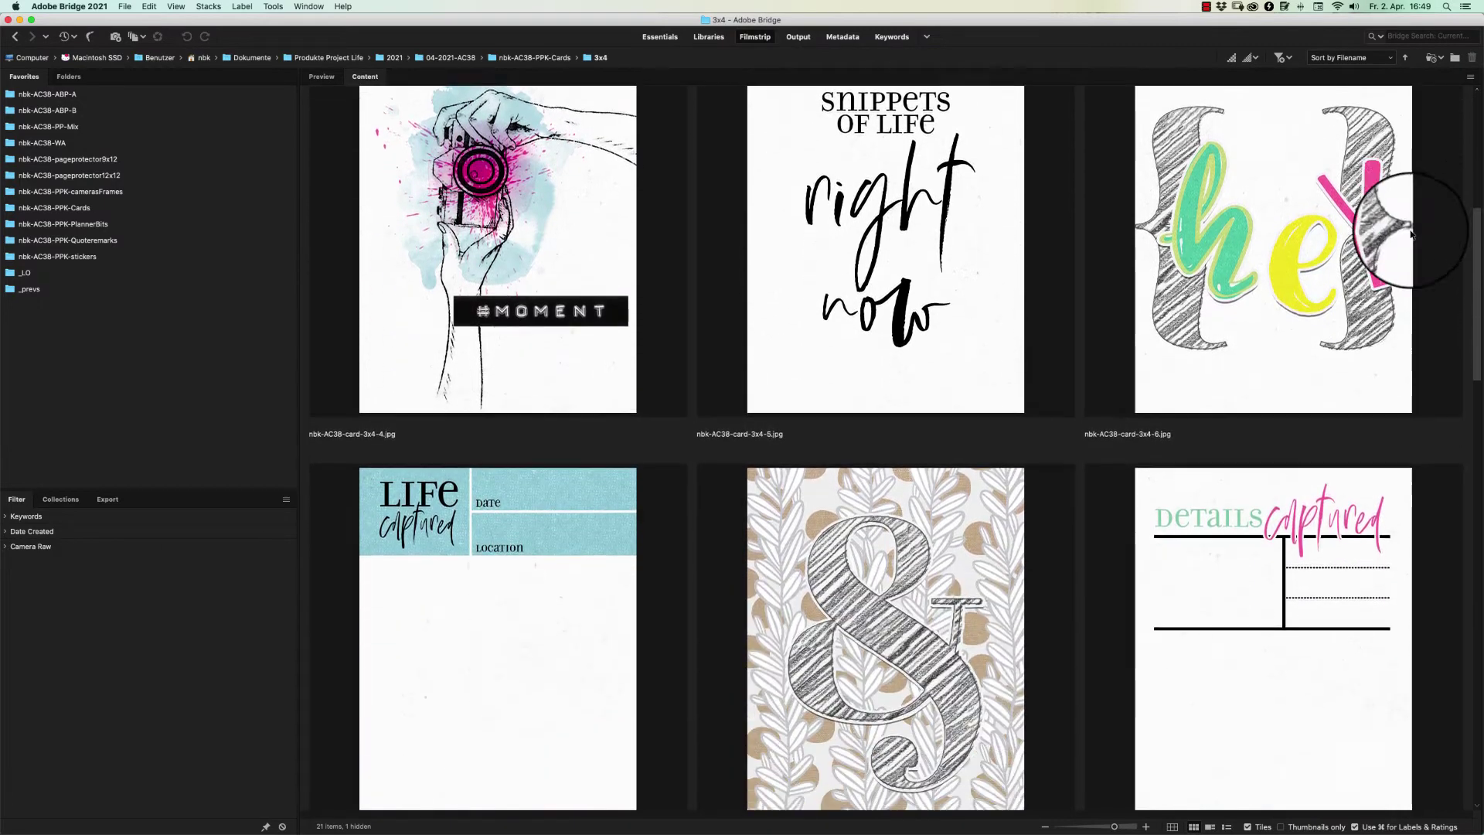
scroll(1396, 269, "down", 2)
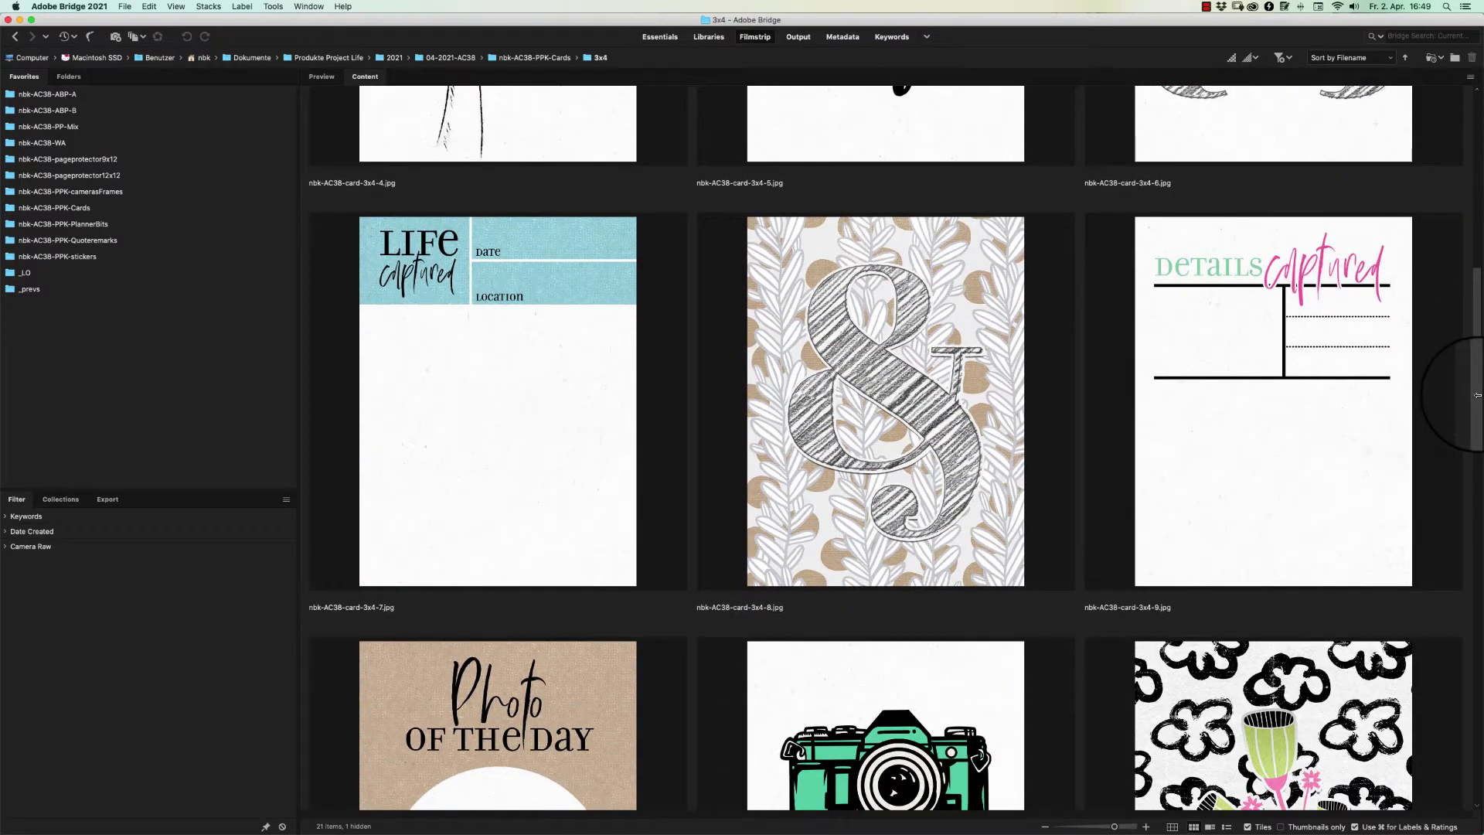
left_click_drag(1479, 399, 1424, 580)
scroll(1424, 579, "down", 3)
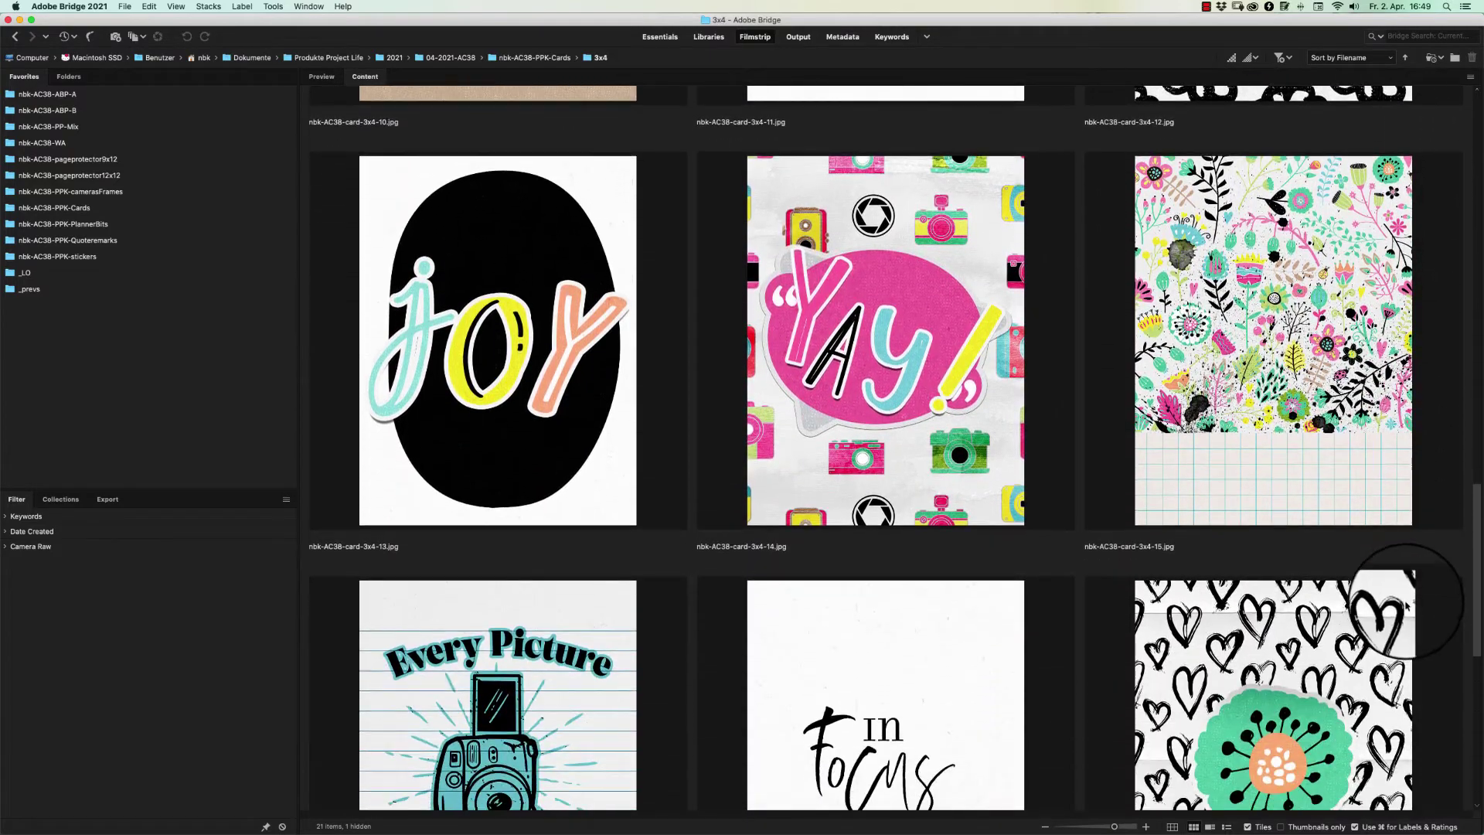
scroll(1446, 534, "down", 4)
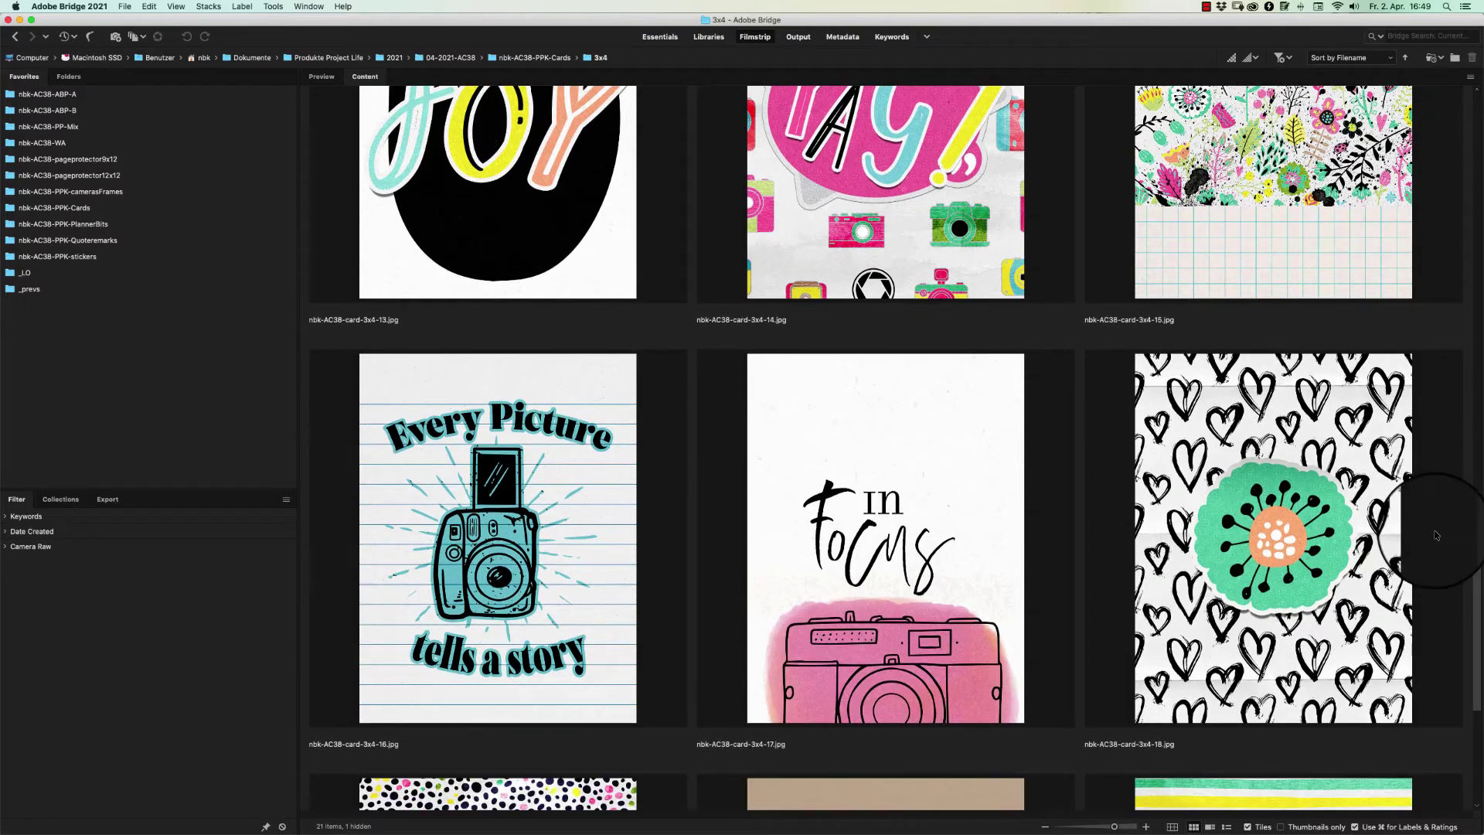
scroll(1453, 587, "down", 4)
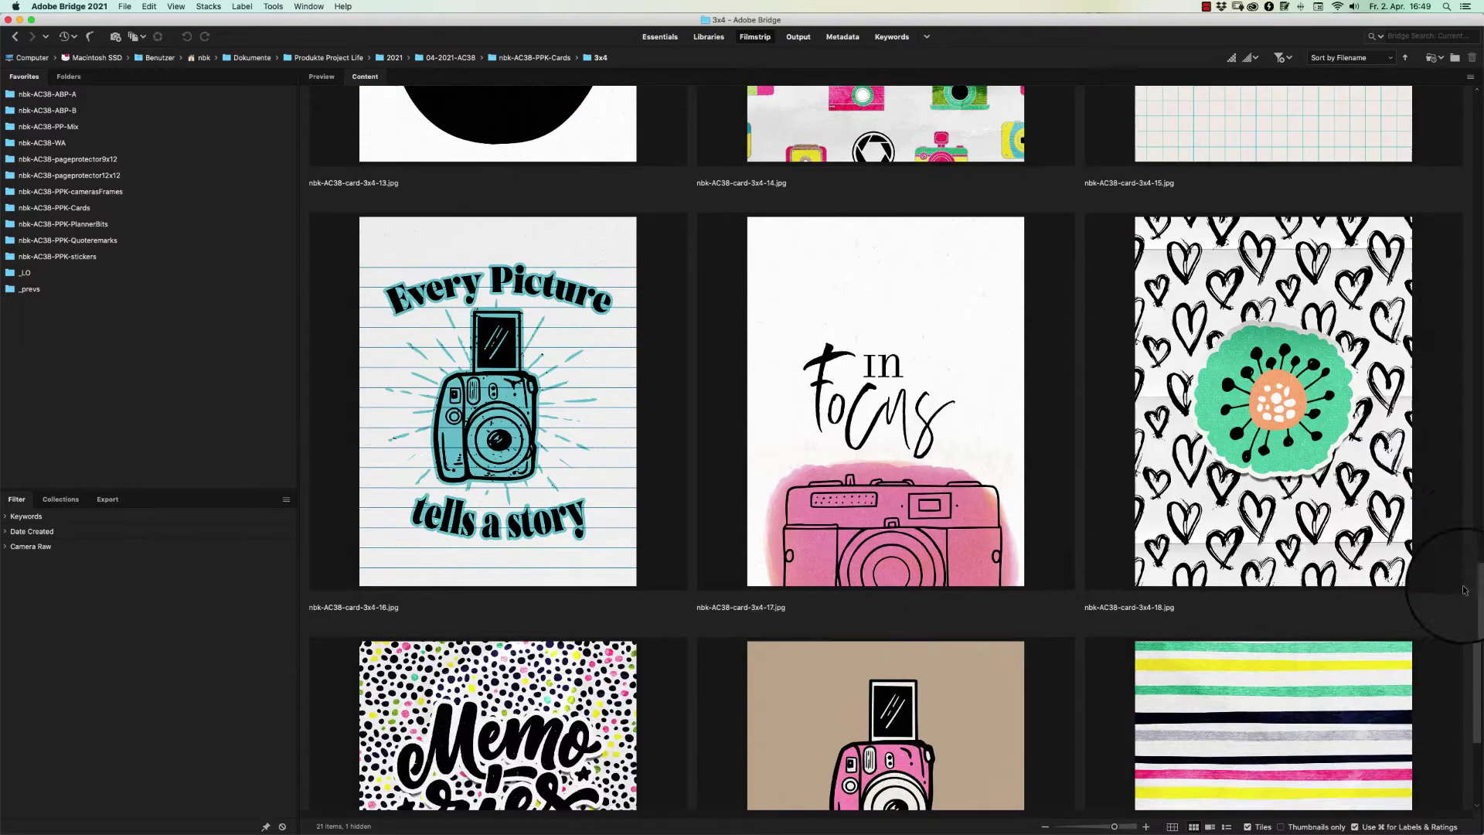
scroll(1458, 612, "down", 3)
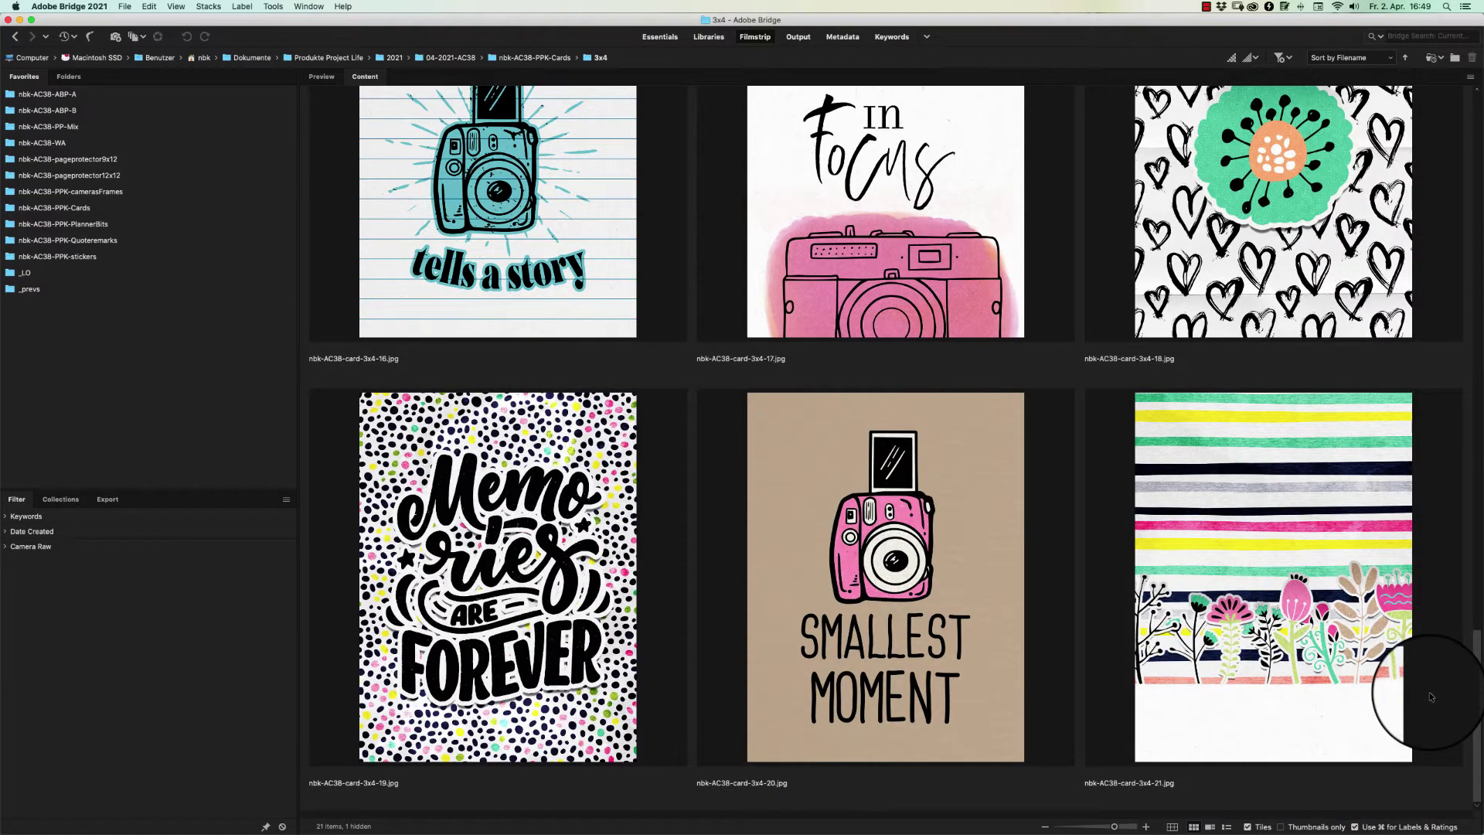
scroll(1446, 618, "up", 4)
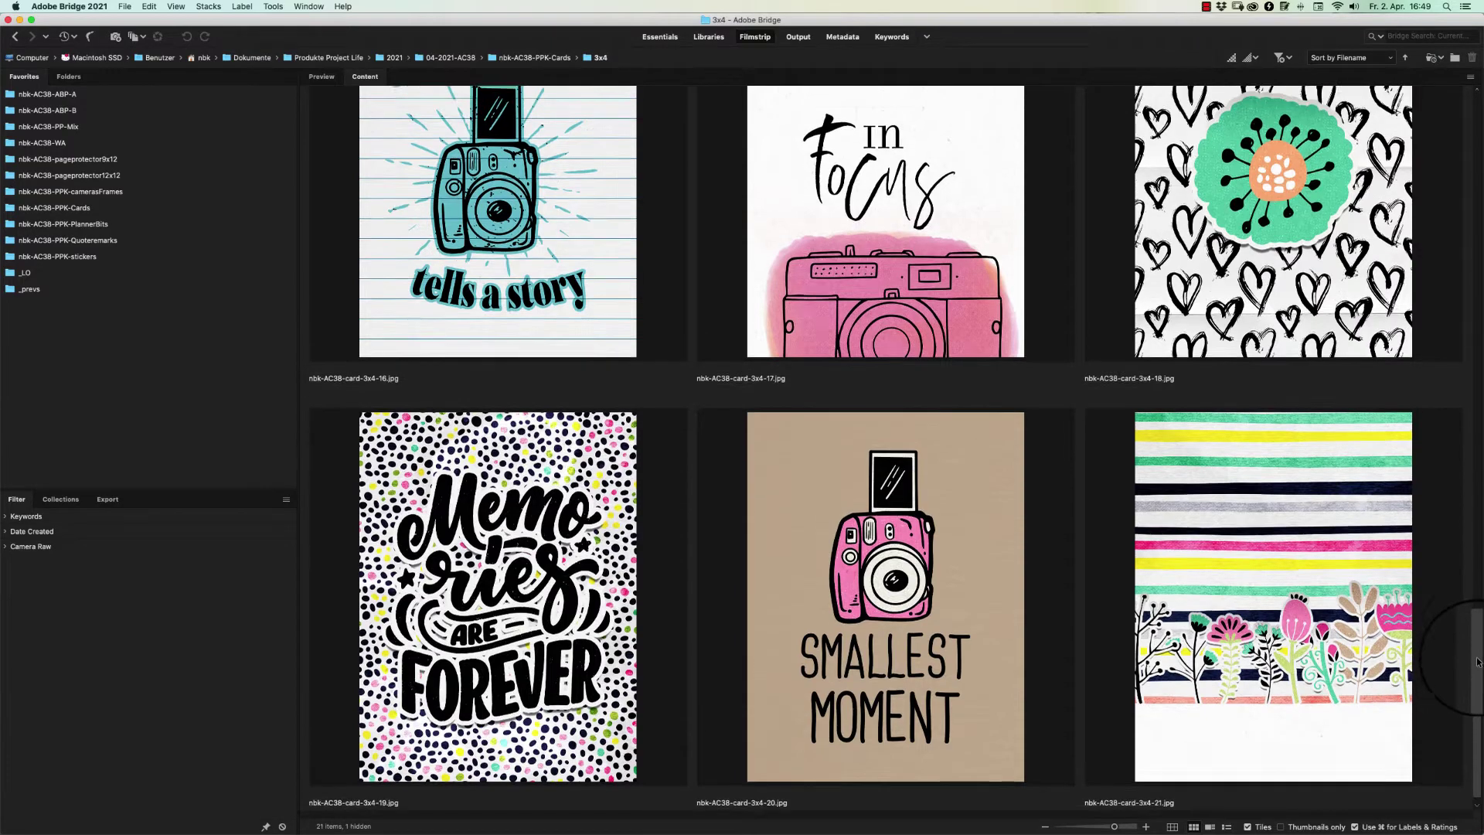
scroll(1458, 610, "up", 12)
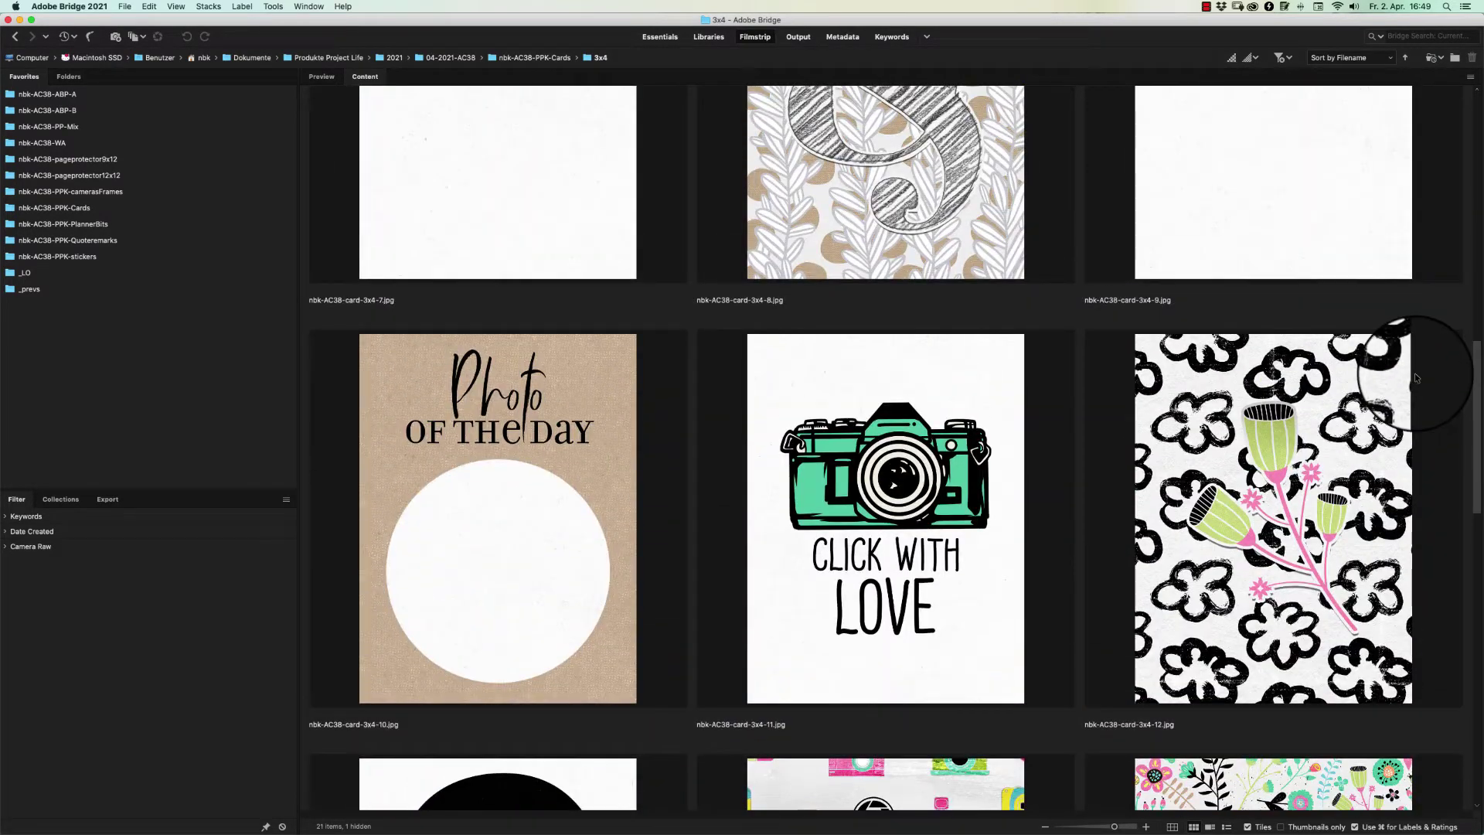
scroll(1415, 377, "up", 5)
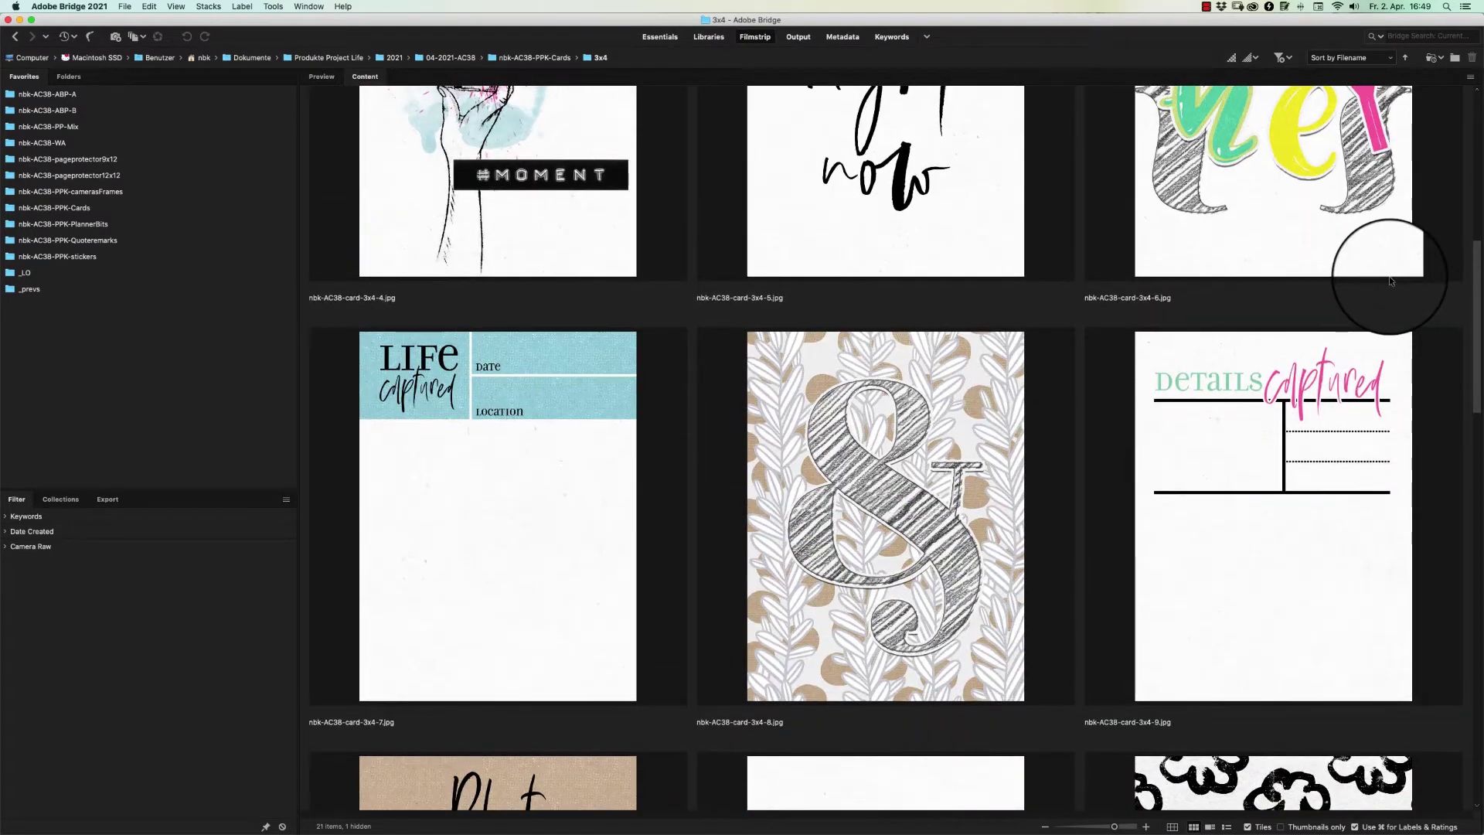
scroll(1478, 364, "up", 1)
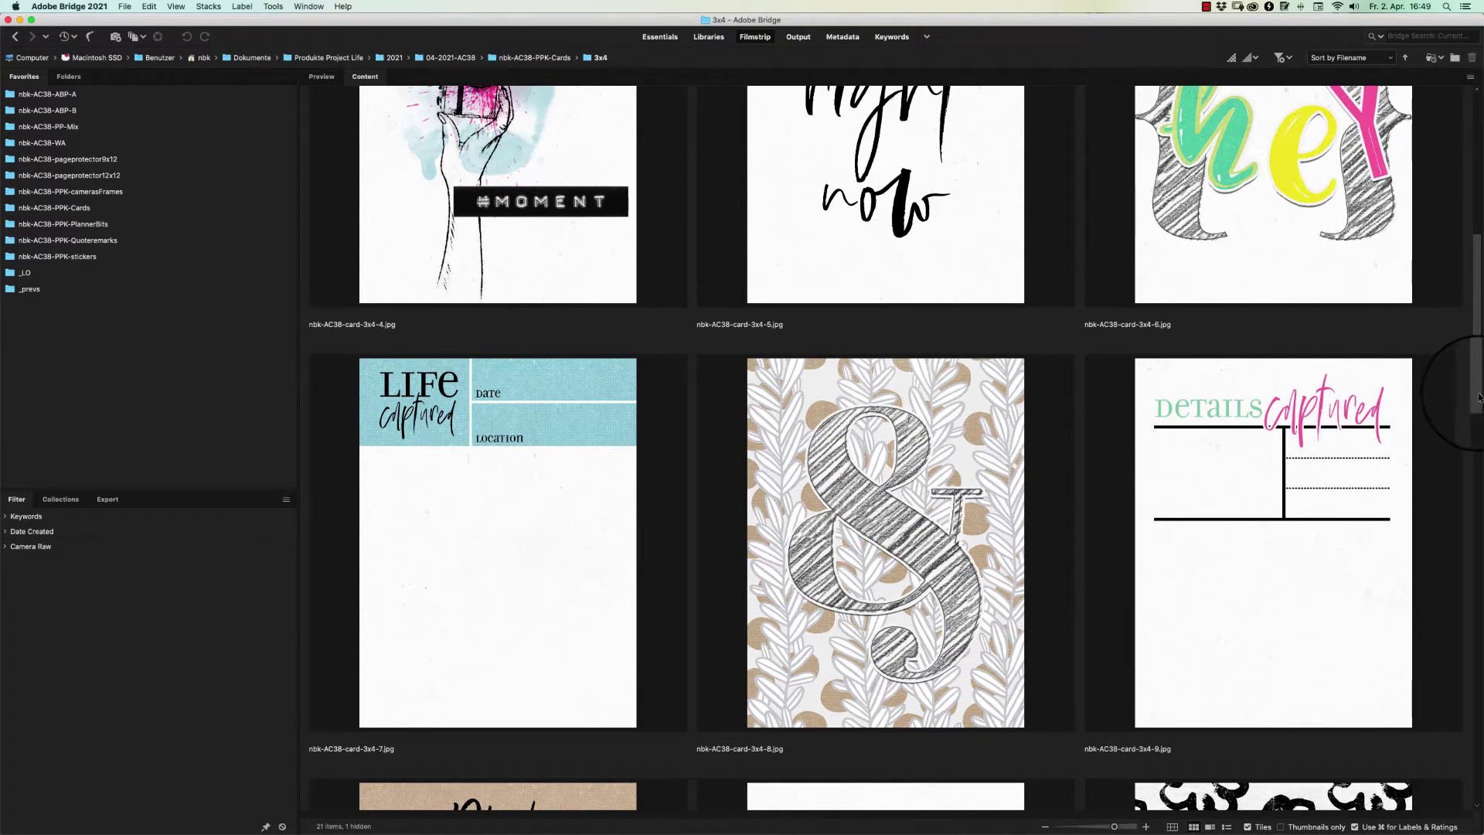
left_click_drag(1478, 397, 1480, 172)
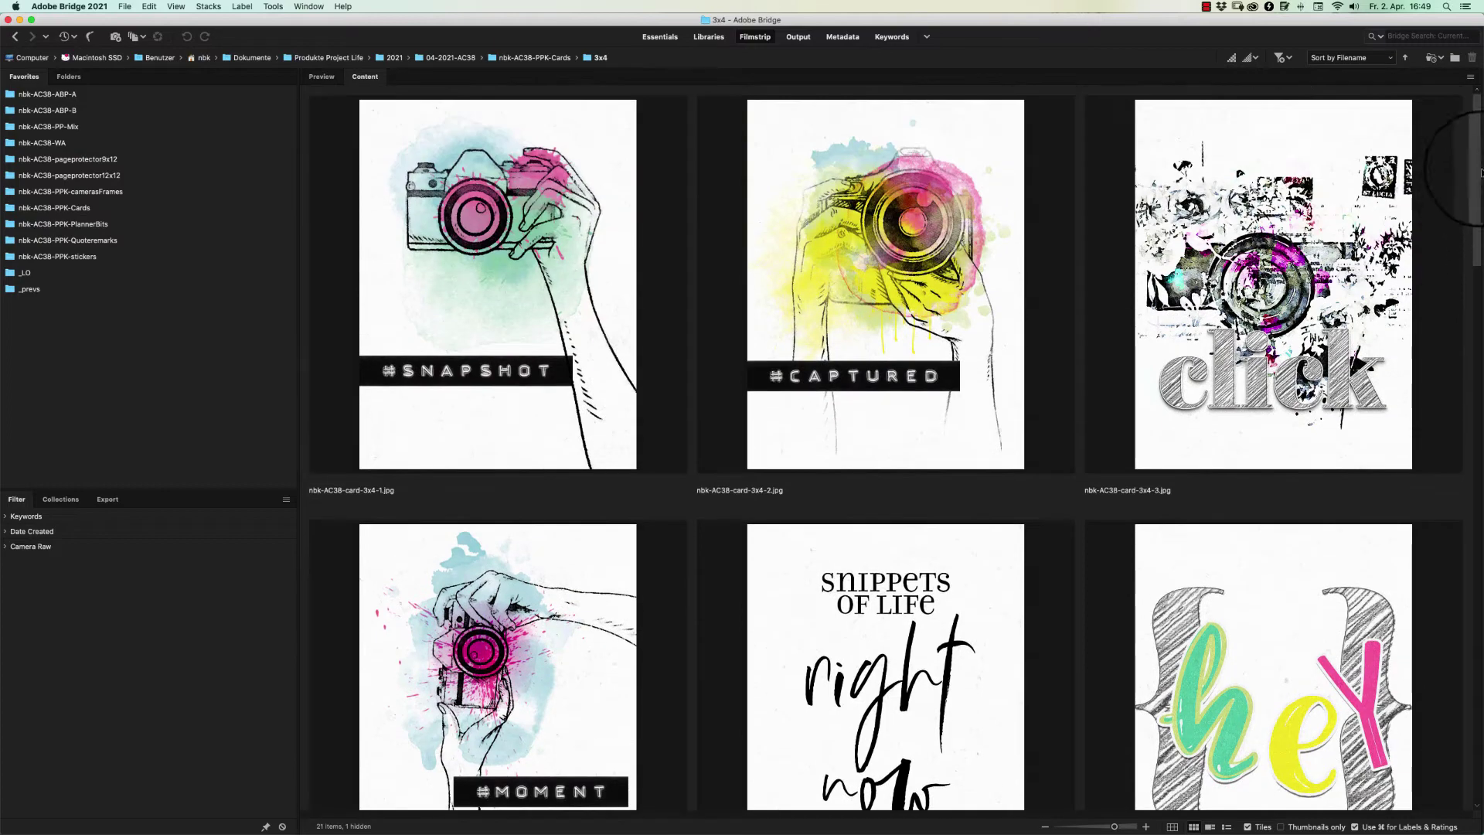
scroll(1438, 310, "down", 10)
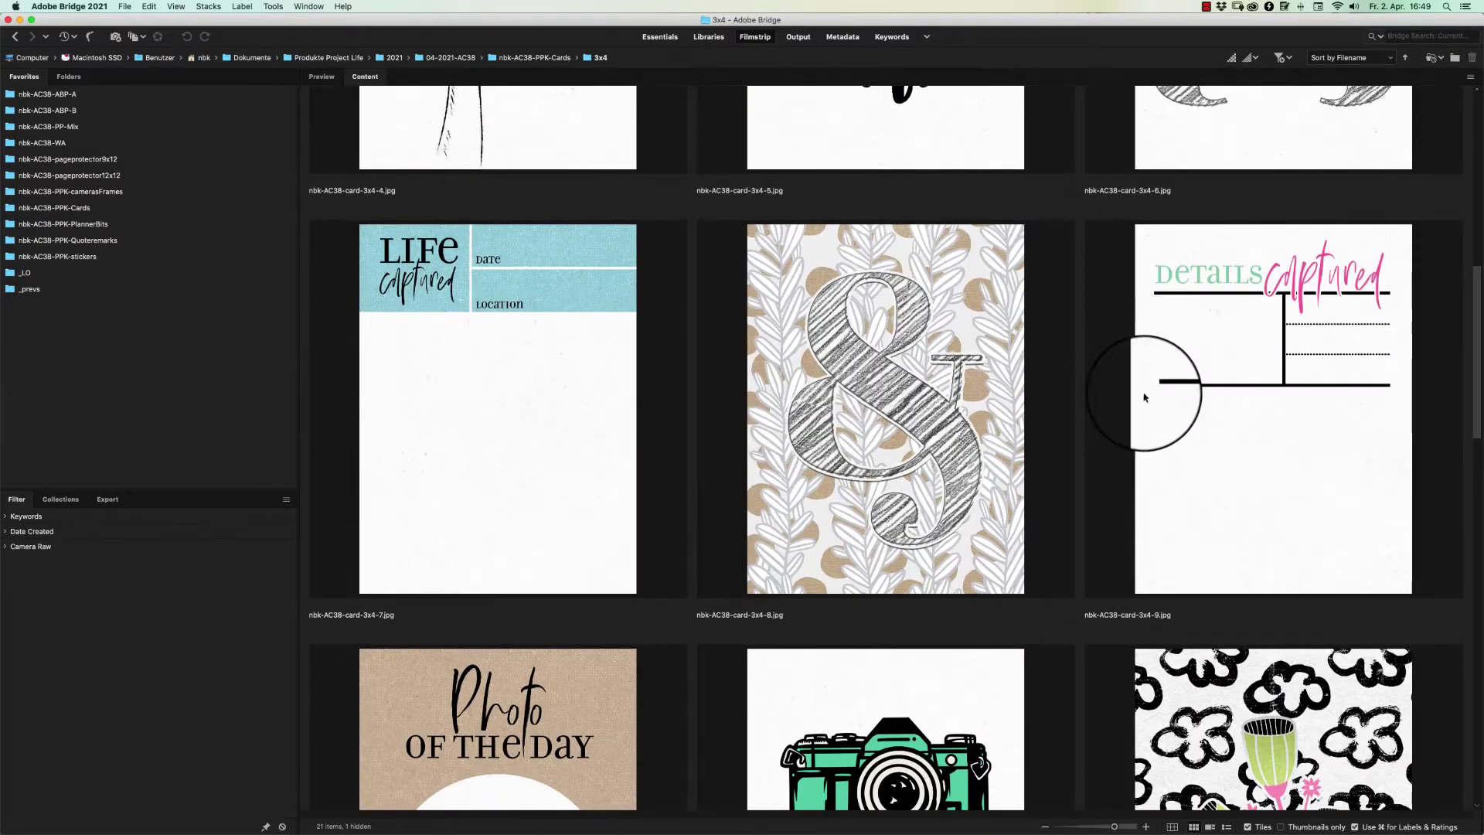
Open nbk-AC38-card-3x4-7.jpg in Photoshop, then bring the brown paper document with the page protector to the front and shift its window aside
double_click(497, 258)
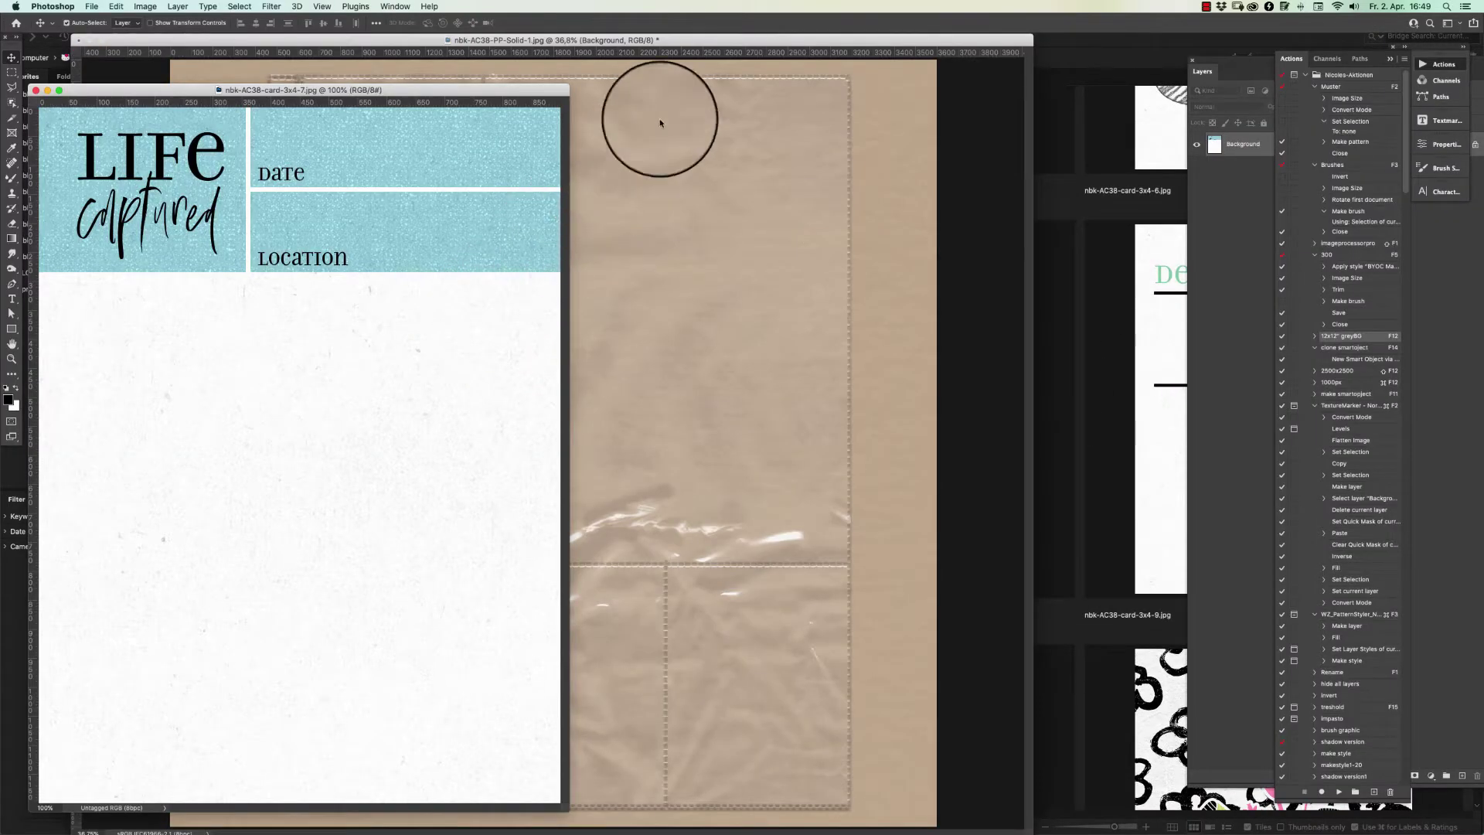
left_click(730, 43)
left_click_drag(730, 44, 811, 47)
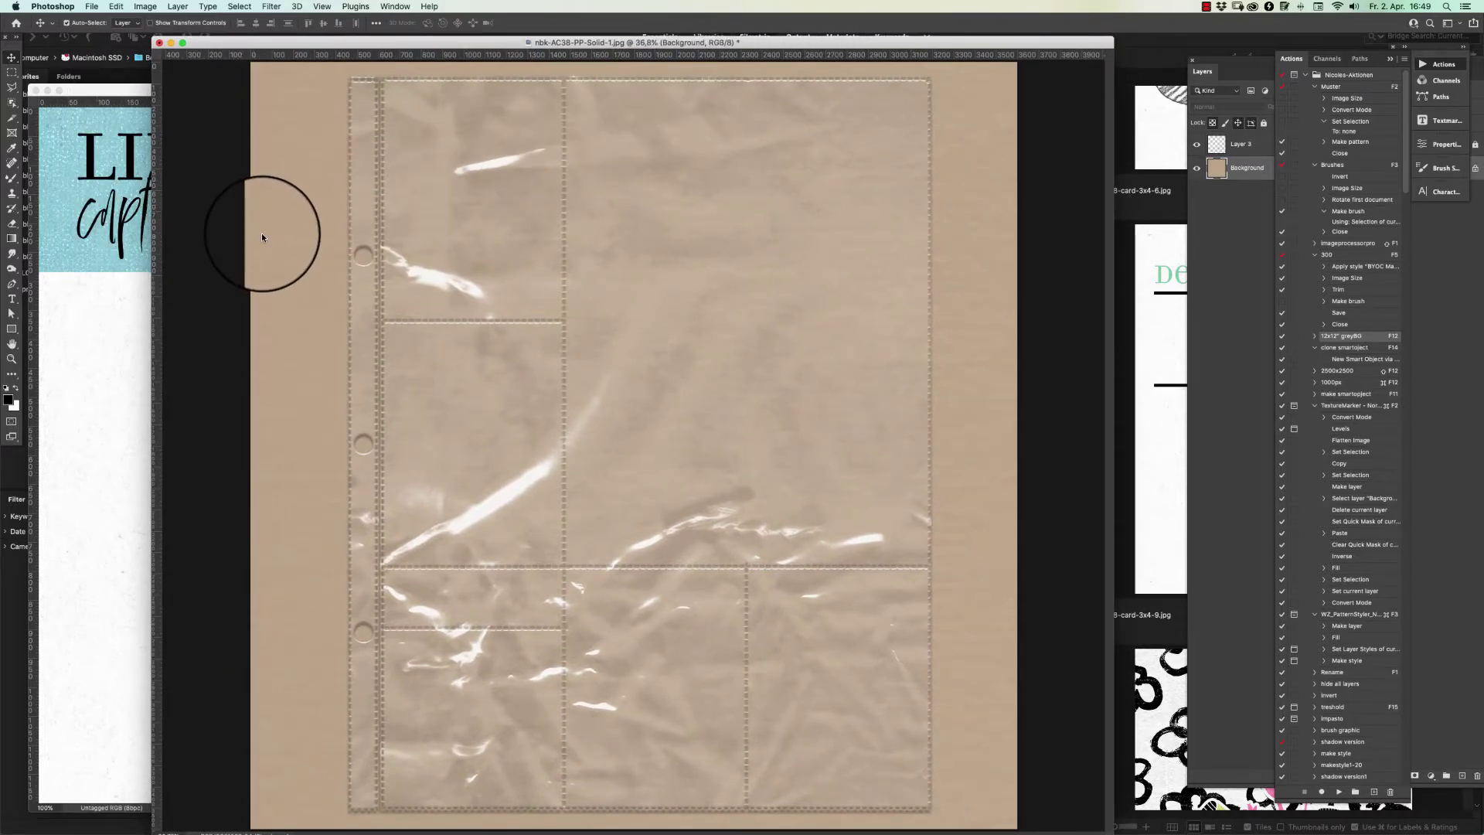
Draw a rectangle of about 783 x 1077 px inside the page protector's upper-left pocket and fill it with light grey
left_click(11, 329)
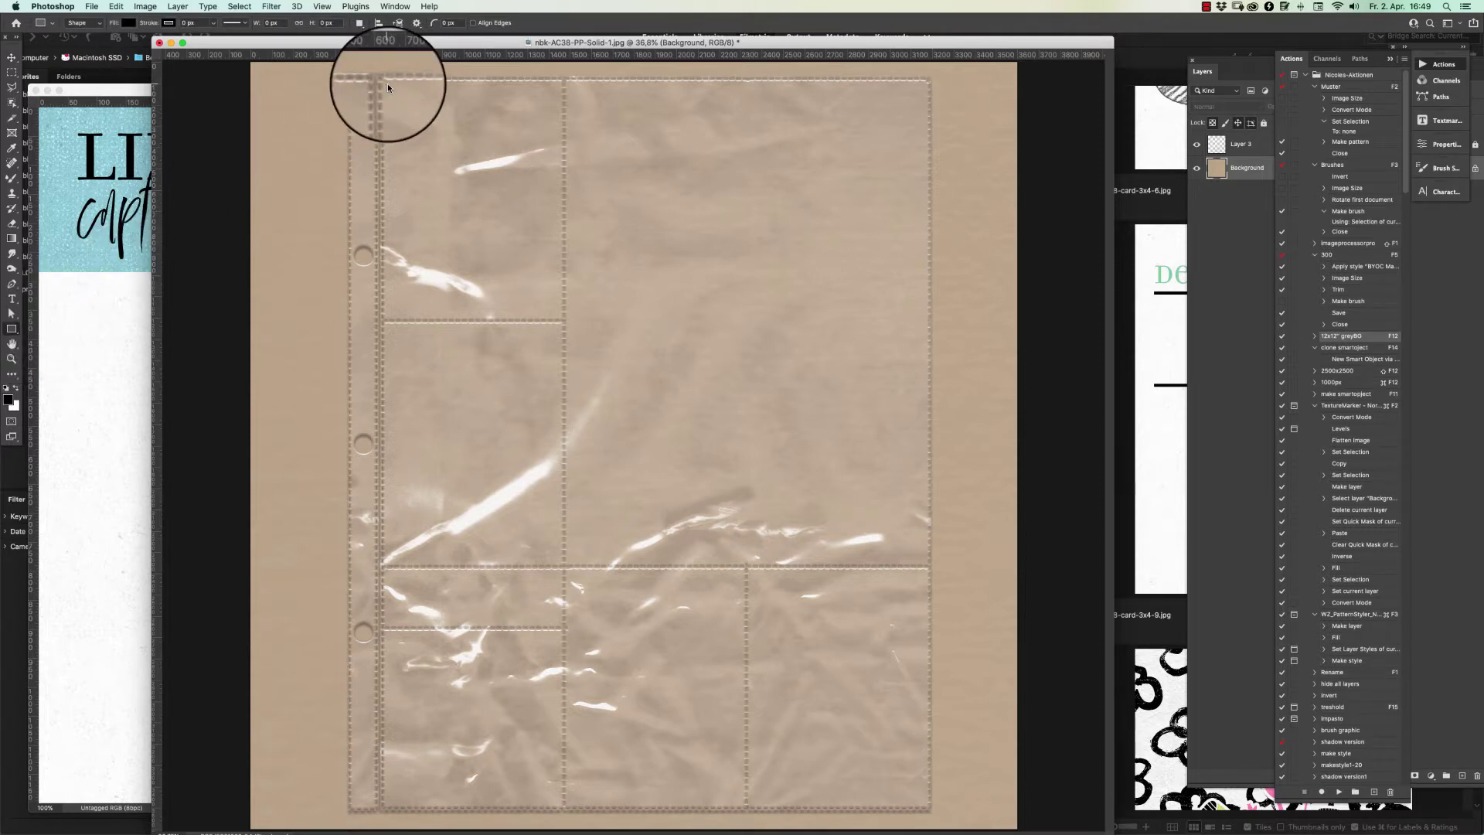
right_click(12, 329)
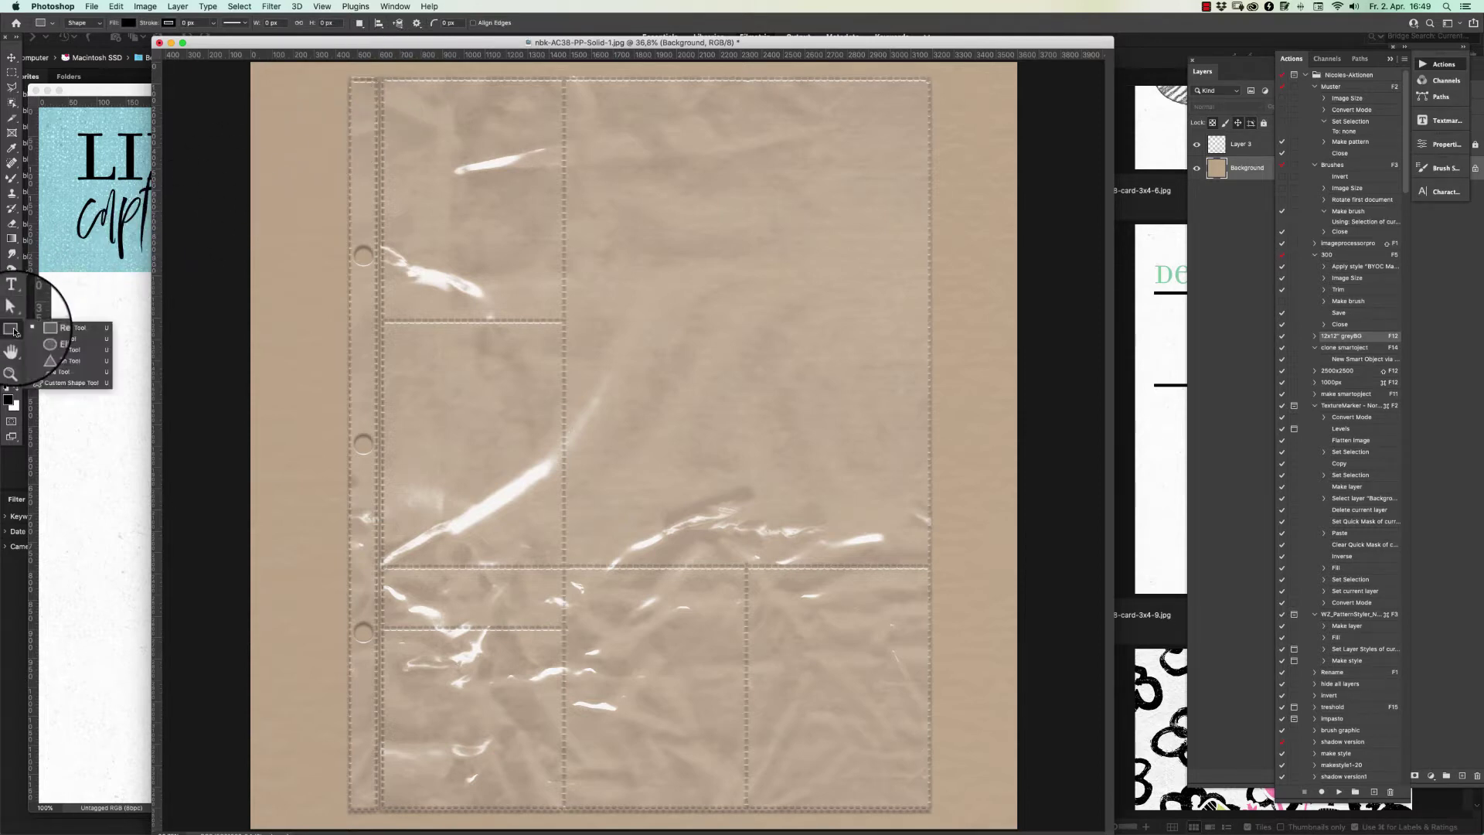
left_click(74, 327)
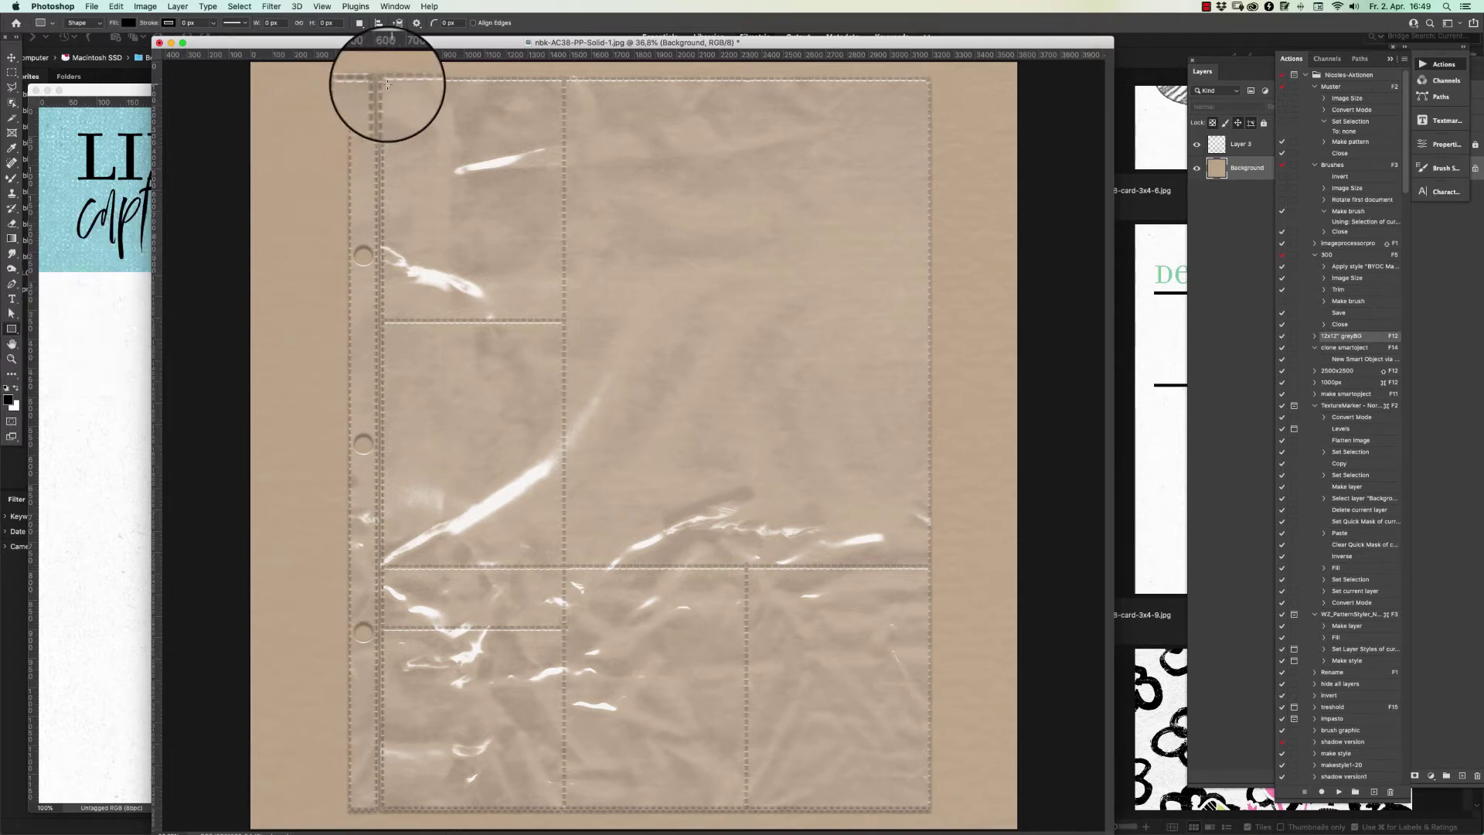
left_click_drag(387, 84, 555, 312)
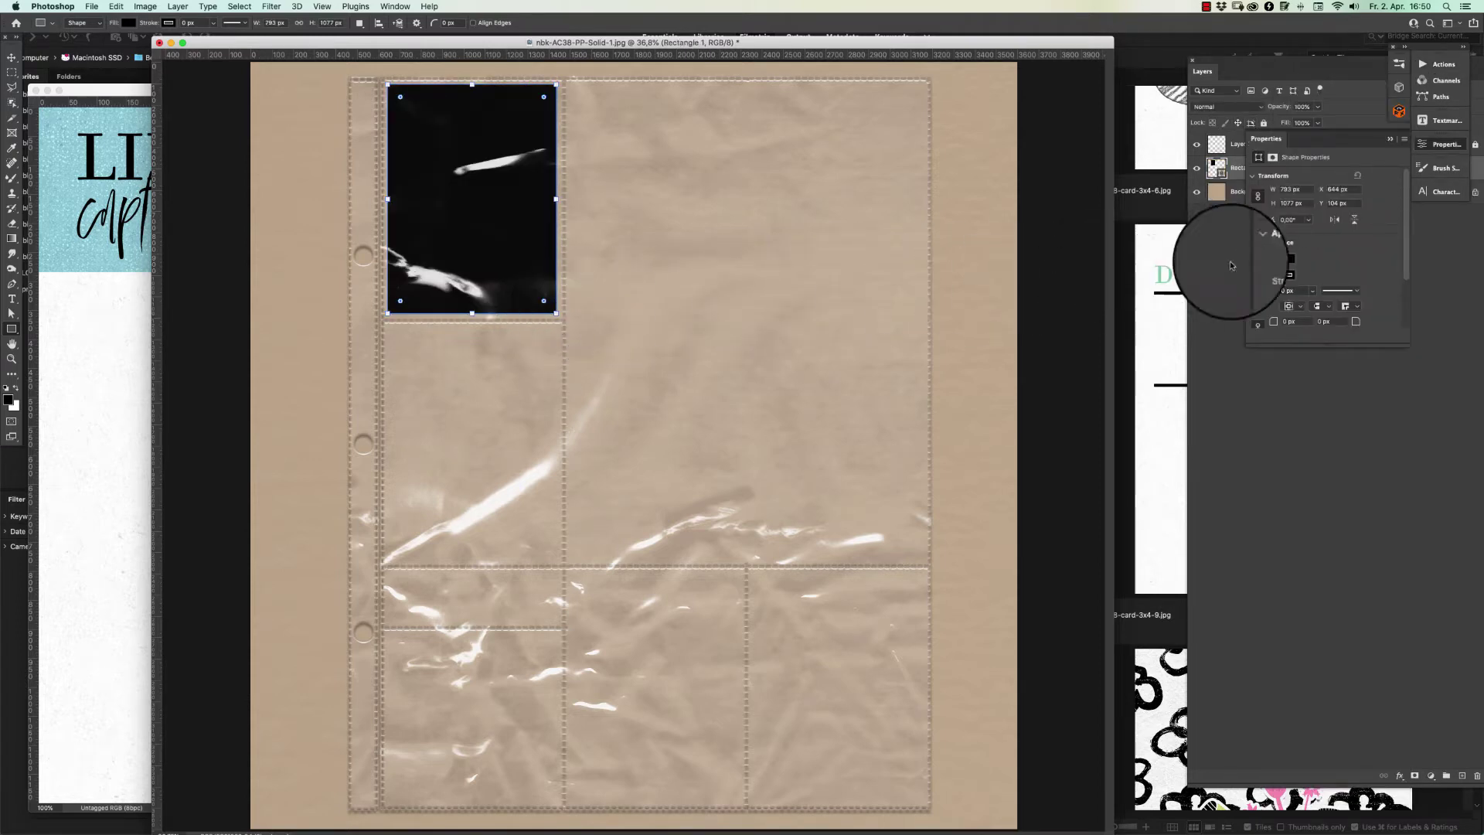
left_click(1287, 259)
left_click(1272, 322)
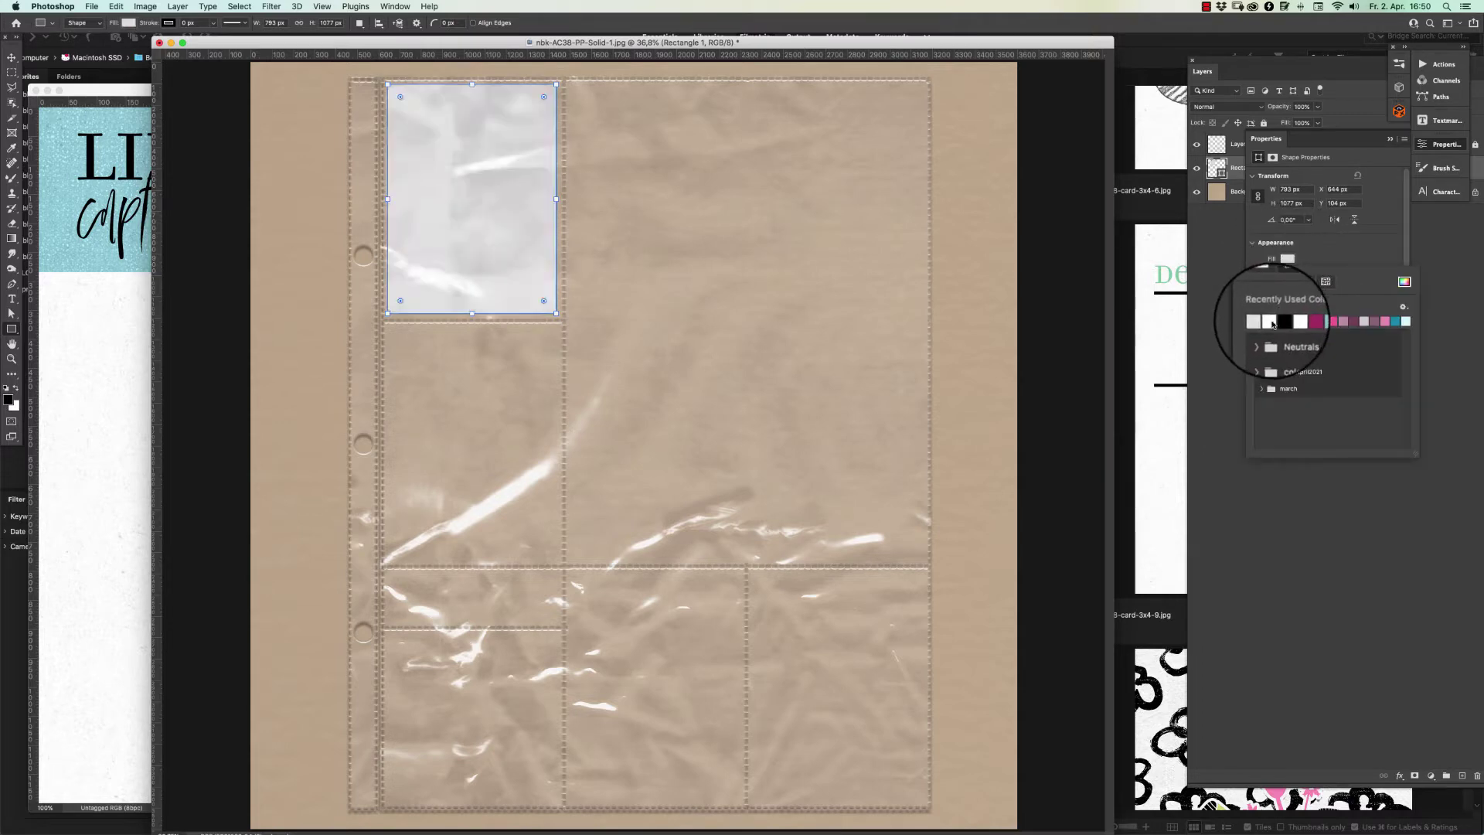
key("v")
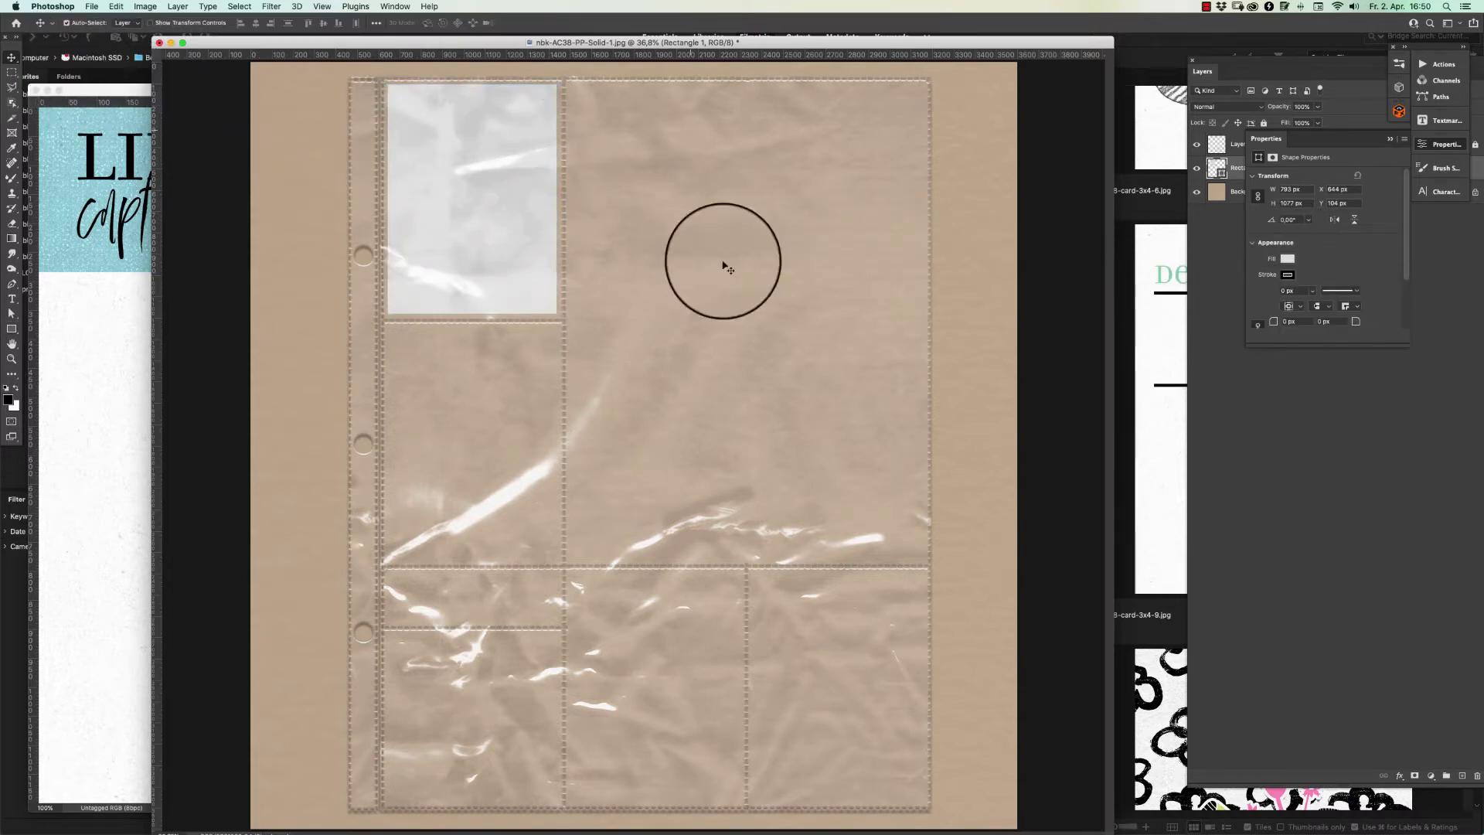
left_click(1431, 447)
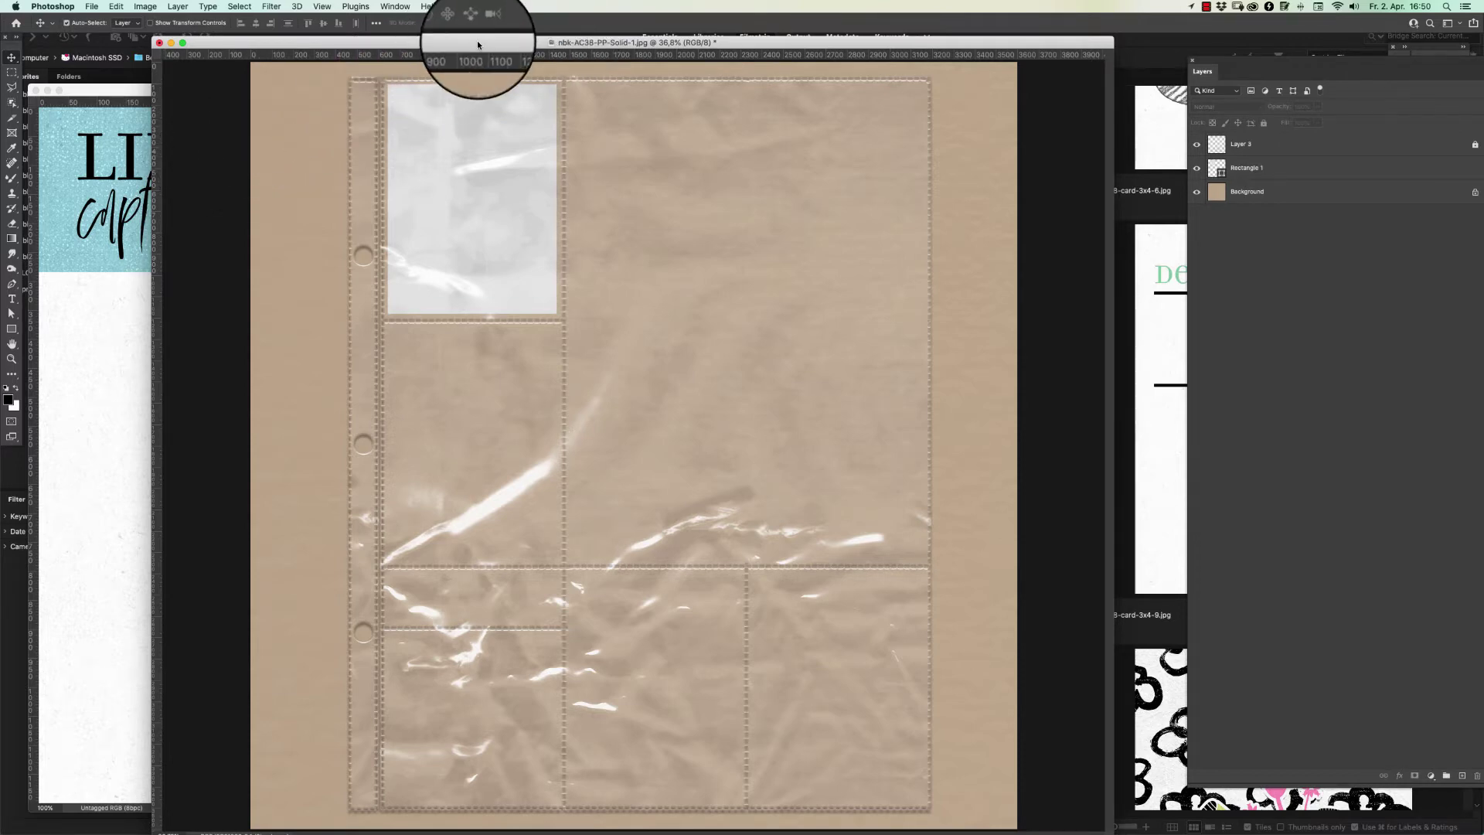
Duplicate the Rectangle 1 layer and place the copy in the pocket directly below the original
left_click(1386, 151)
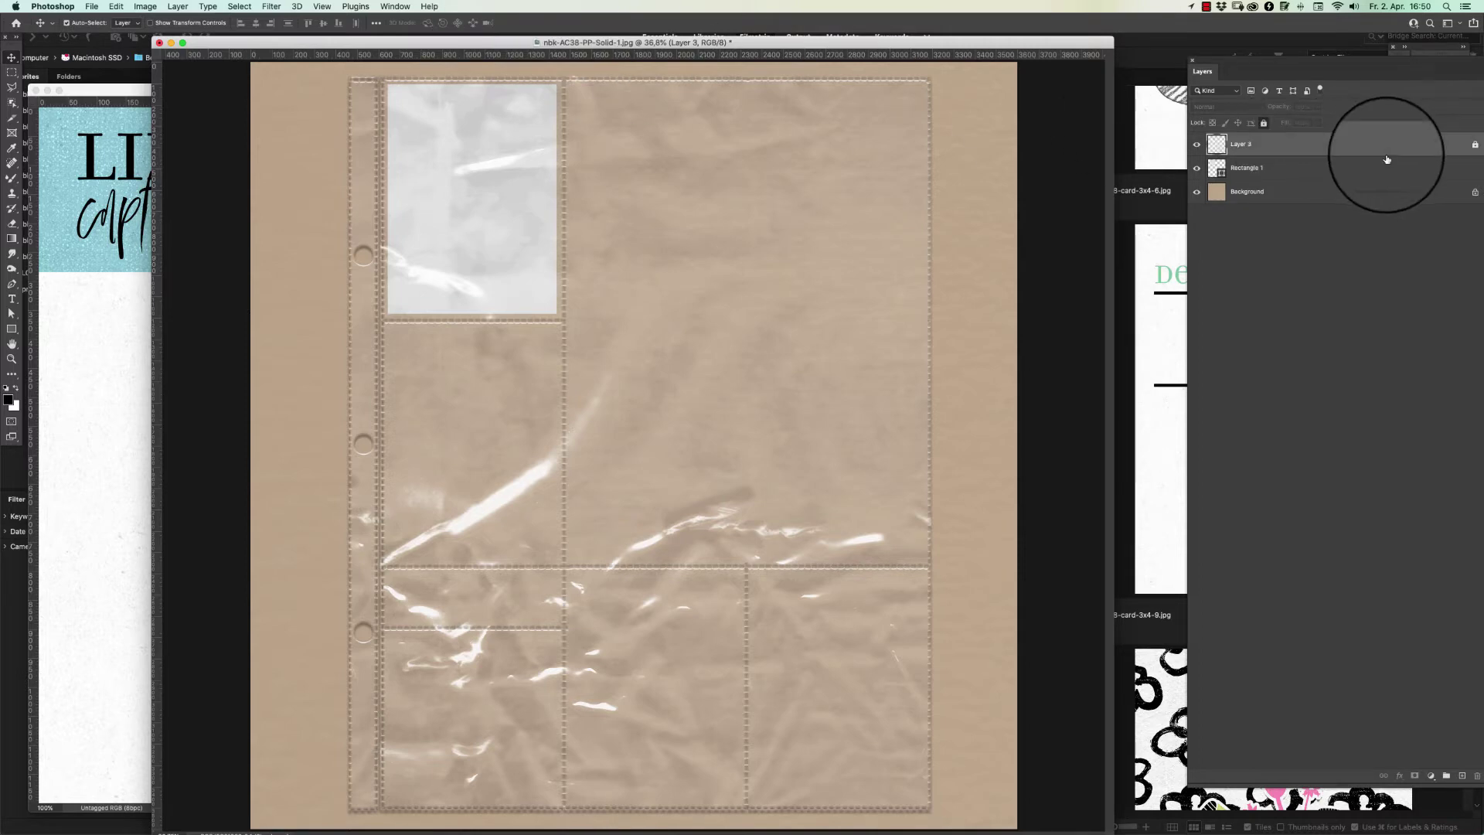
left_click(1449, 171)
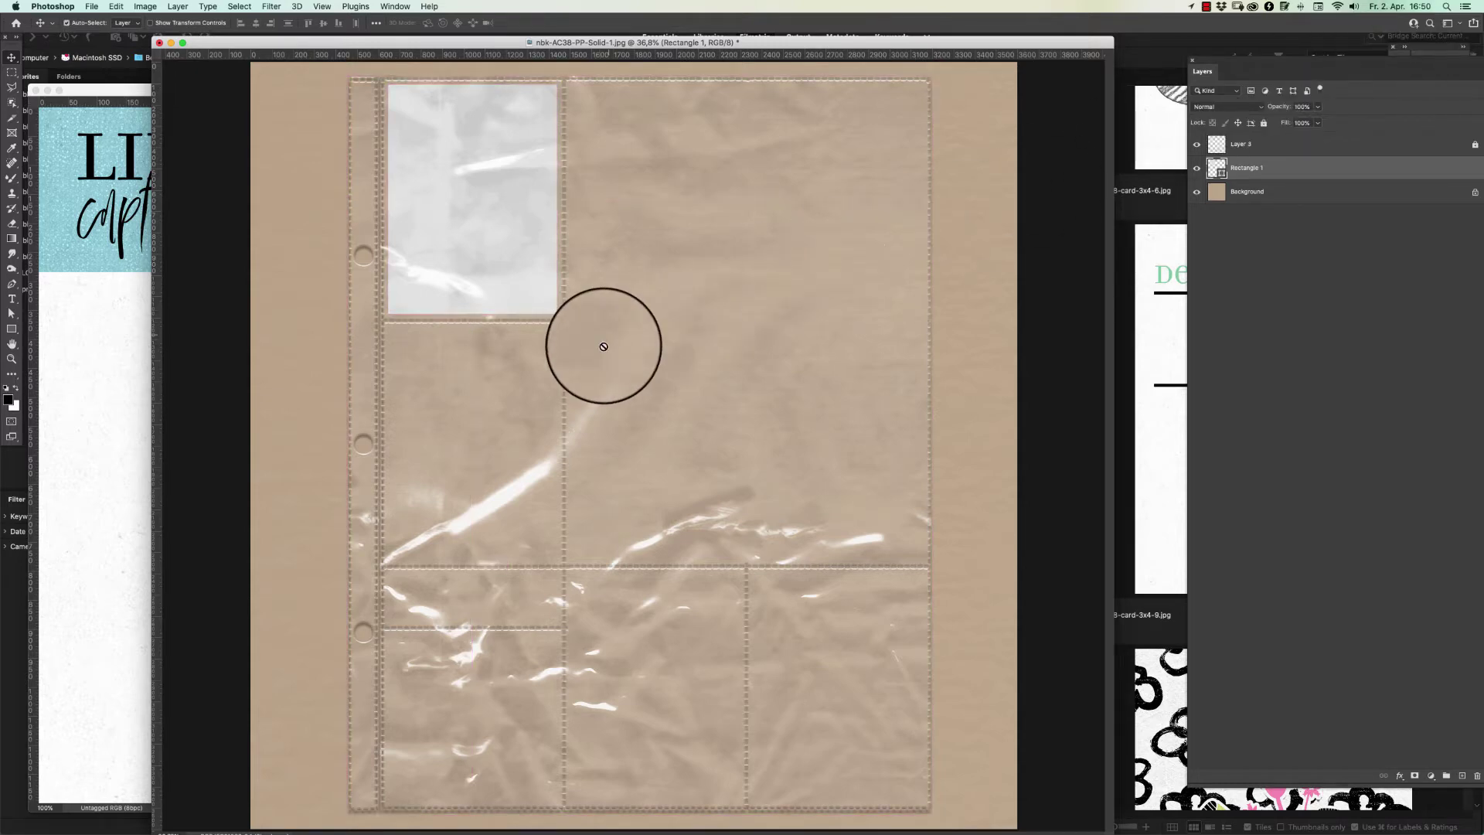
key("cmd+j")
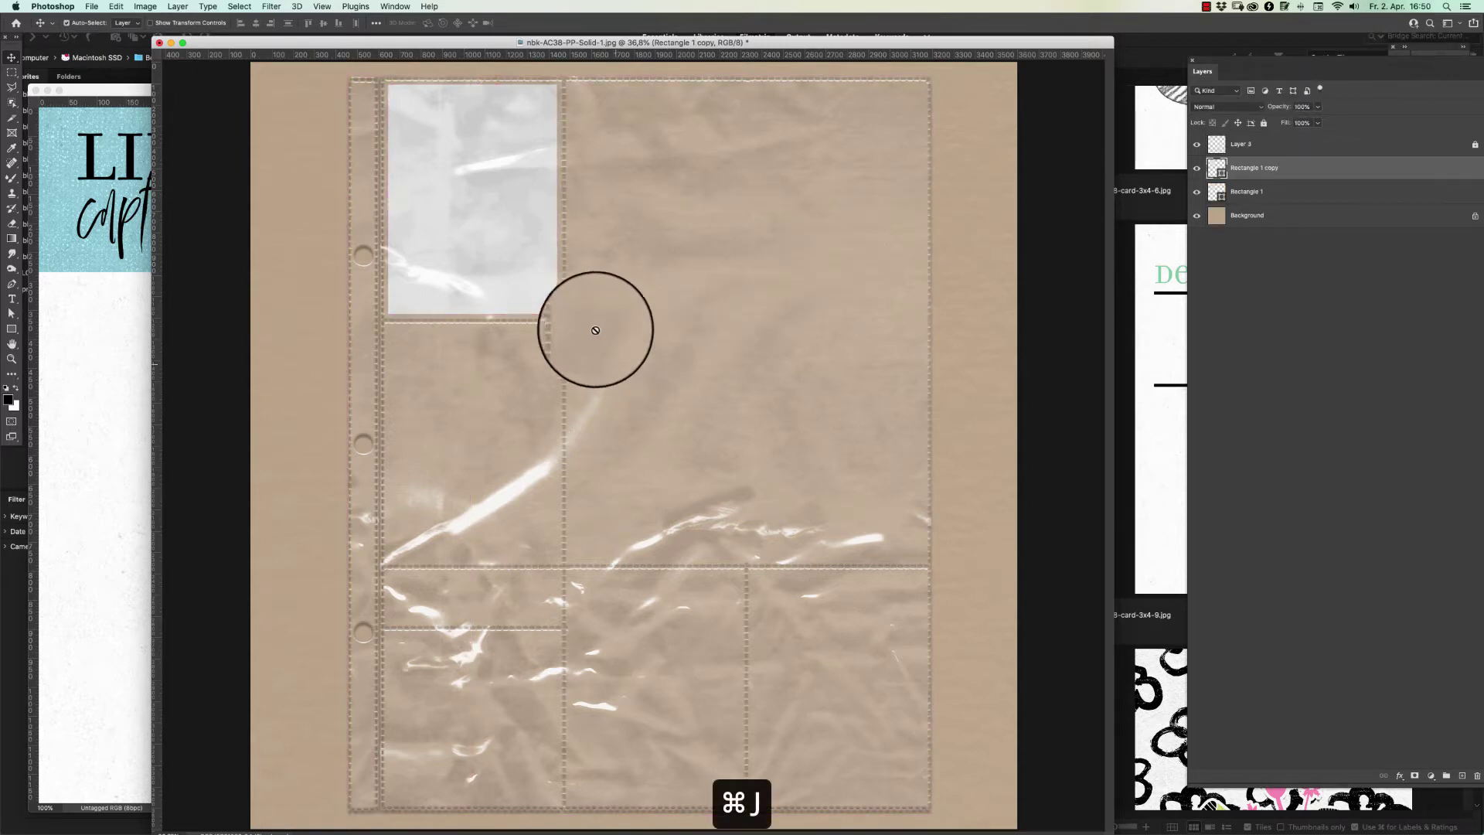
left_click_drag(513, 160, 533, 352)
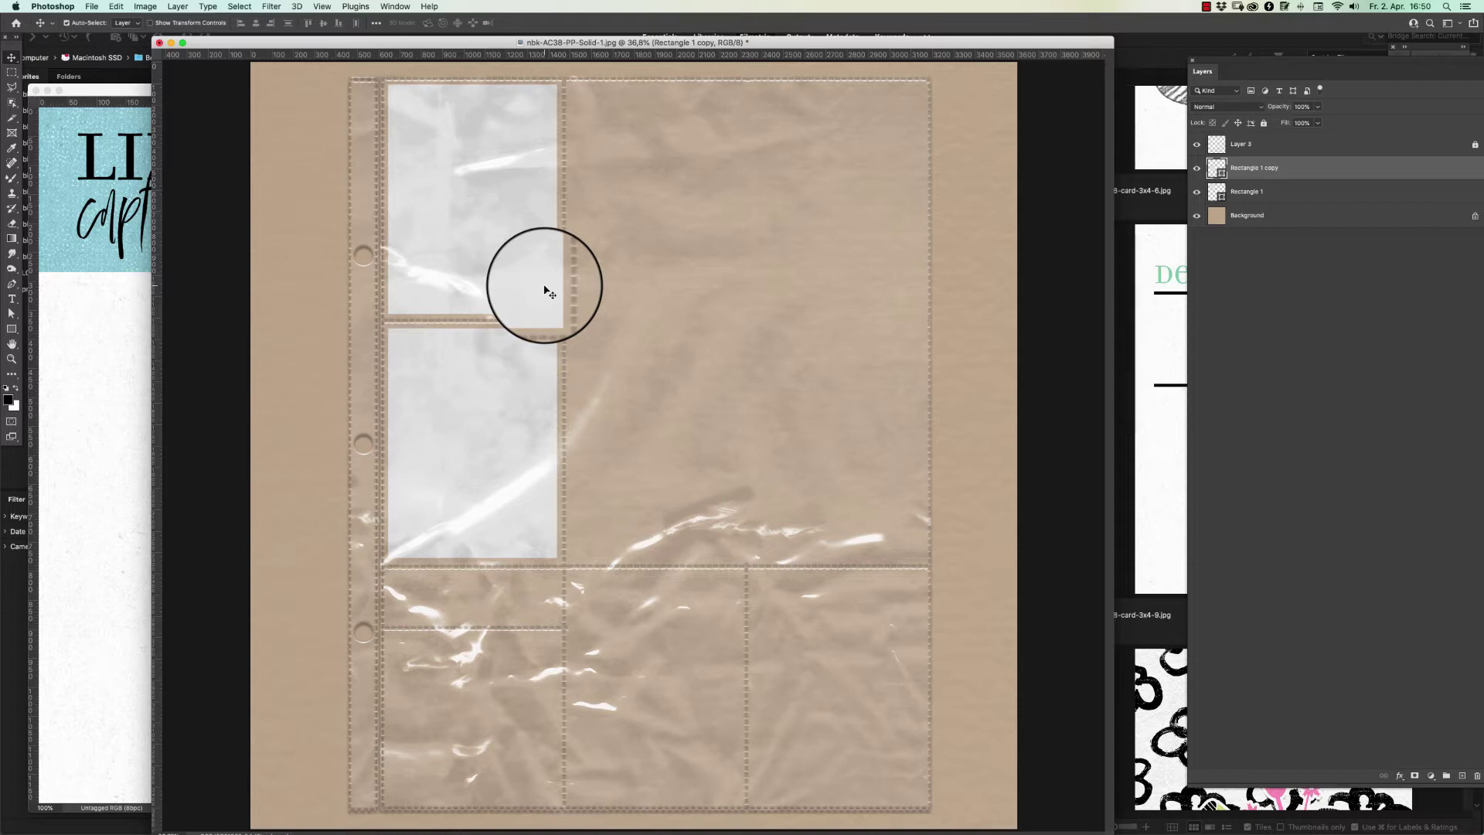
Duplicate the rectangle twice more to fill the page protector's bottom-middle and bottom-right pockets
key("cmd+j")
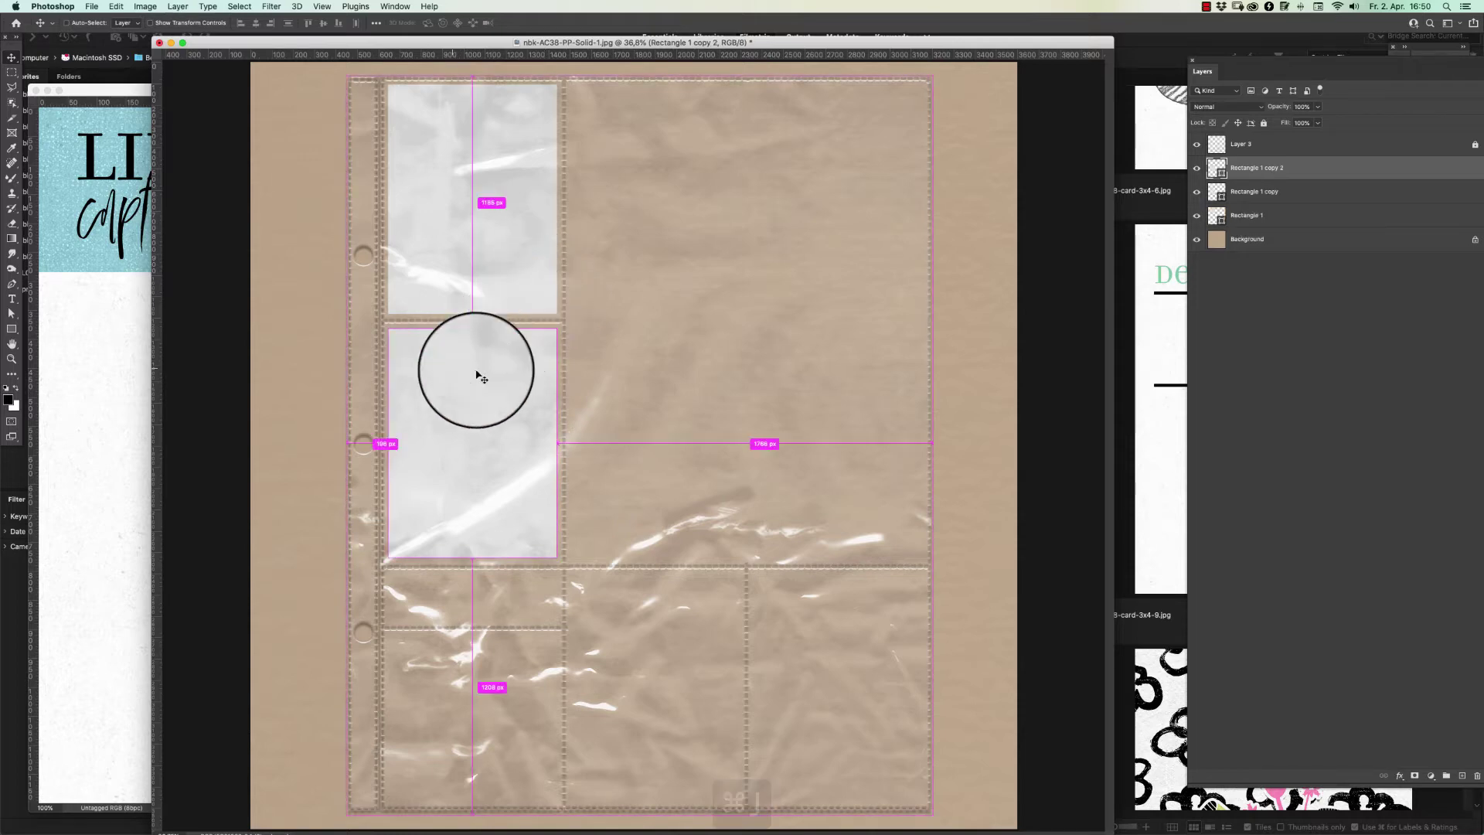
left_click_drag(482, 391, 665, 641)
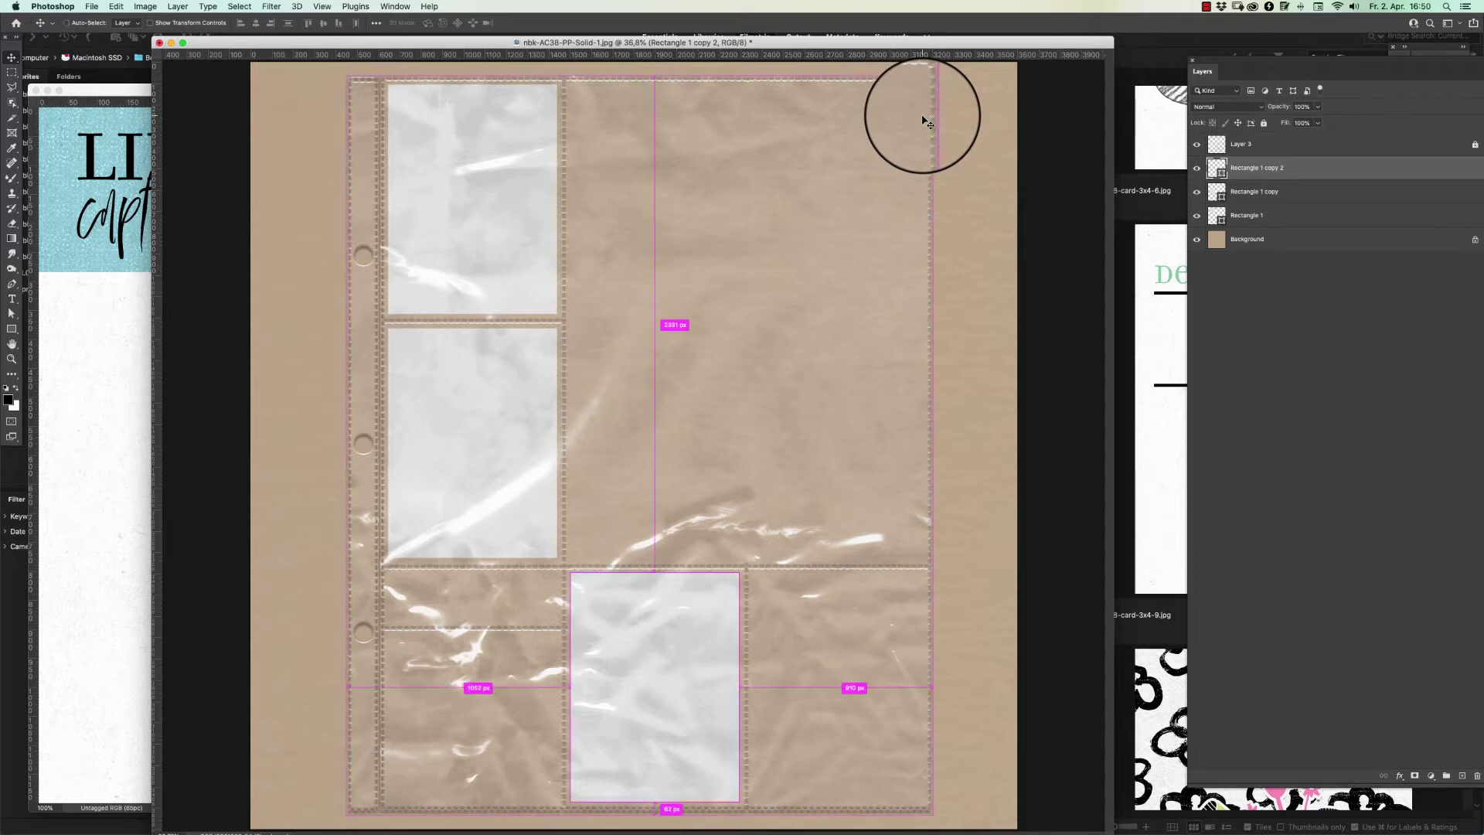
key("super+j")
left_click_drag(663, 659, 838, 653)
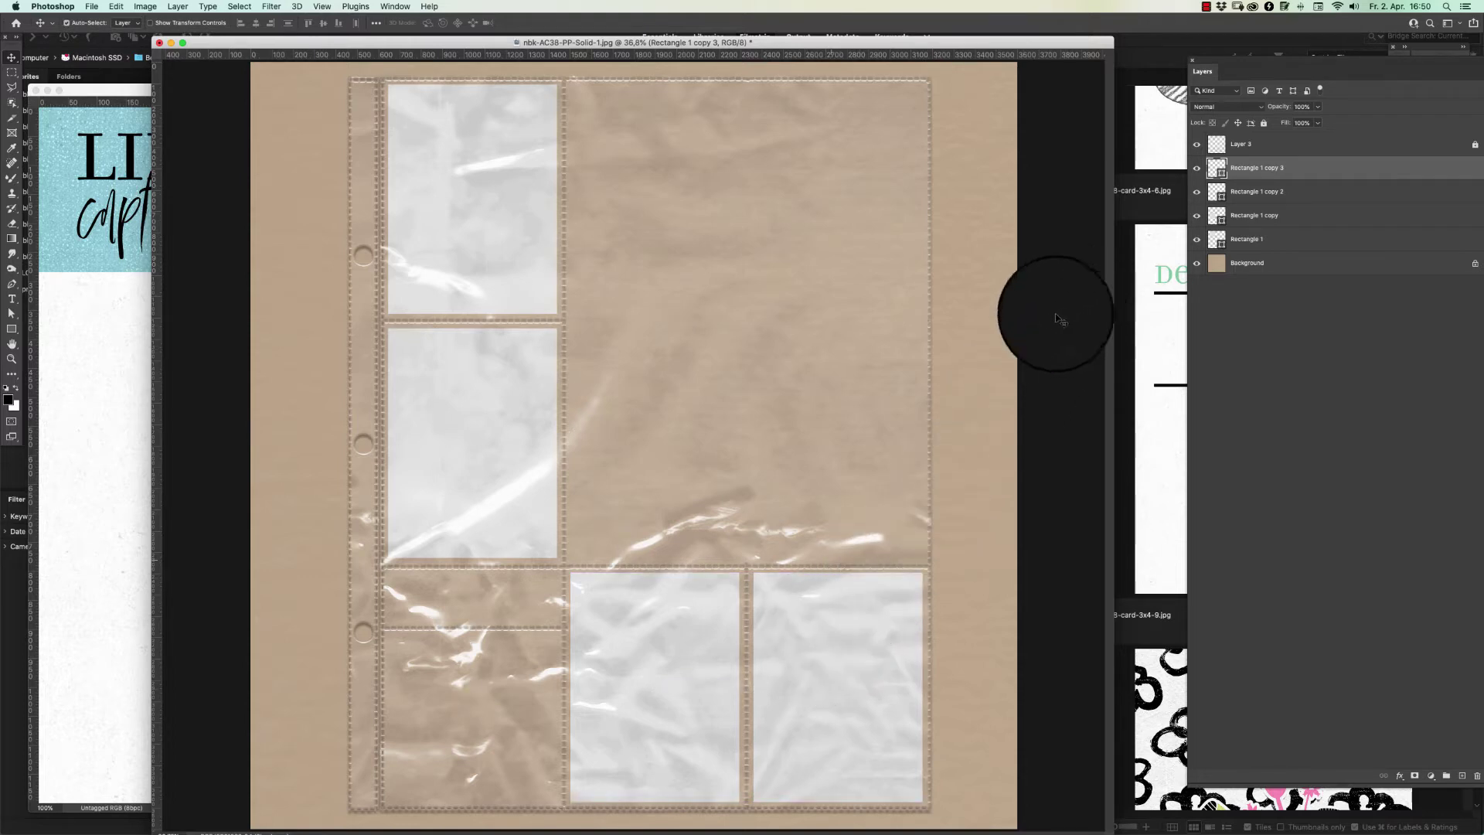
Duplicate the bottom-middle rectangle into the lower-left pocket and reduce its height to about 72.8% from the top edge
left_click(652, 684)
key("super+j")
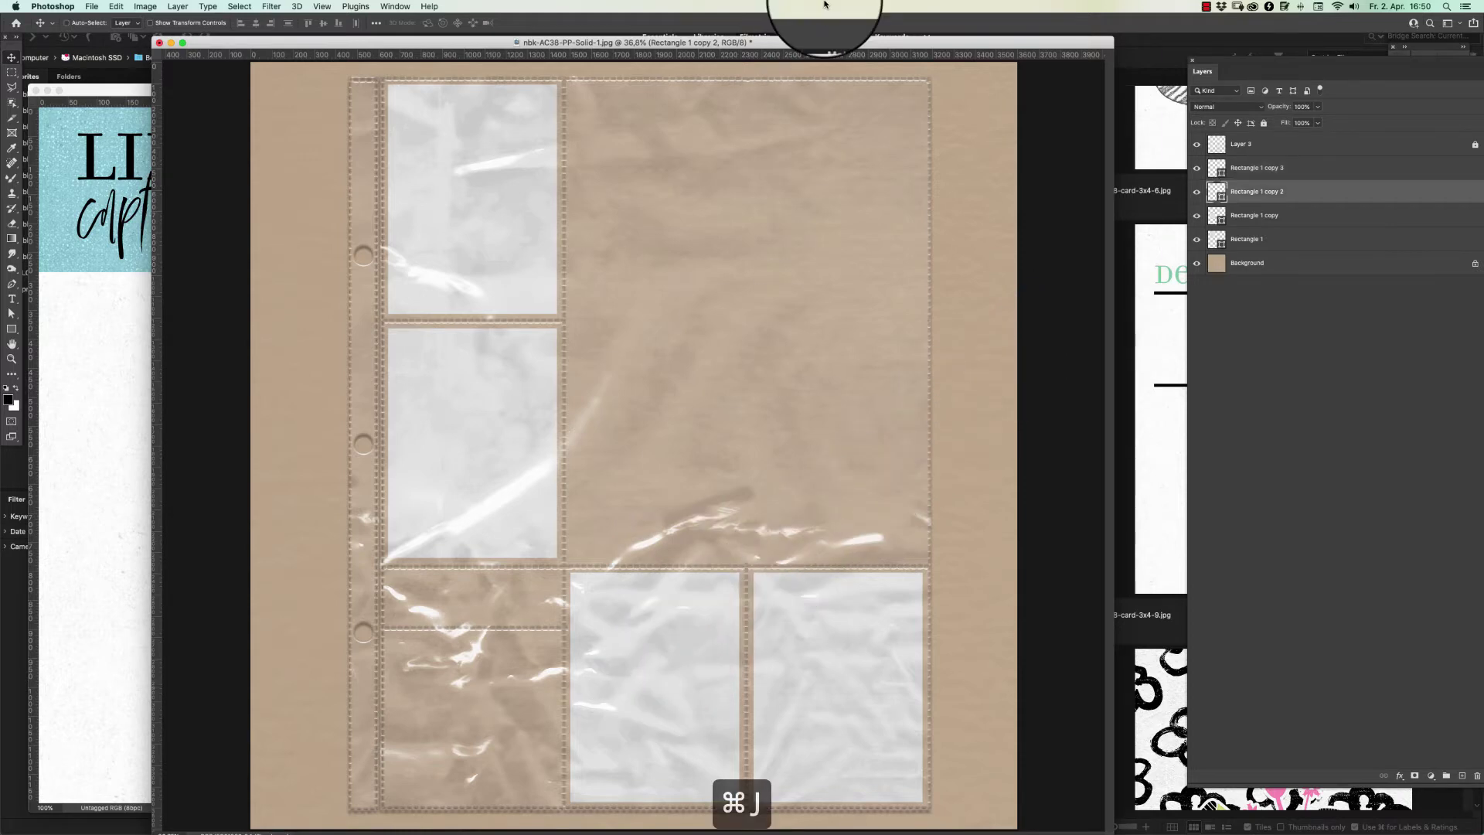
left_click_drag(649, 663, 467, 671)
key("super+t")
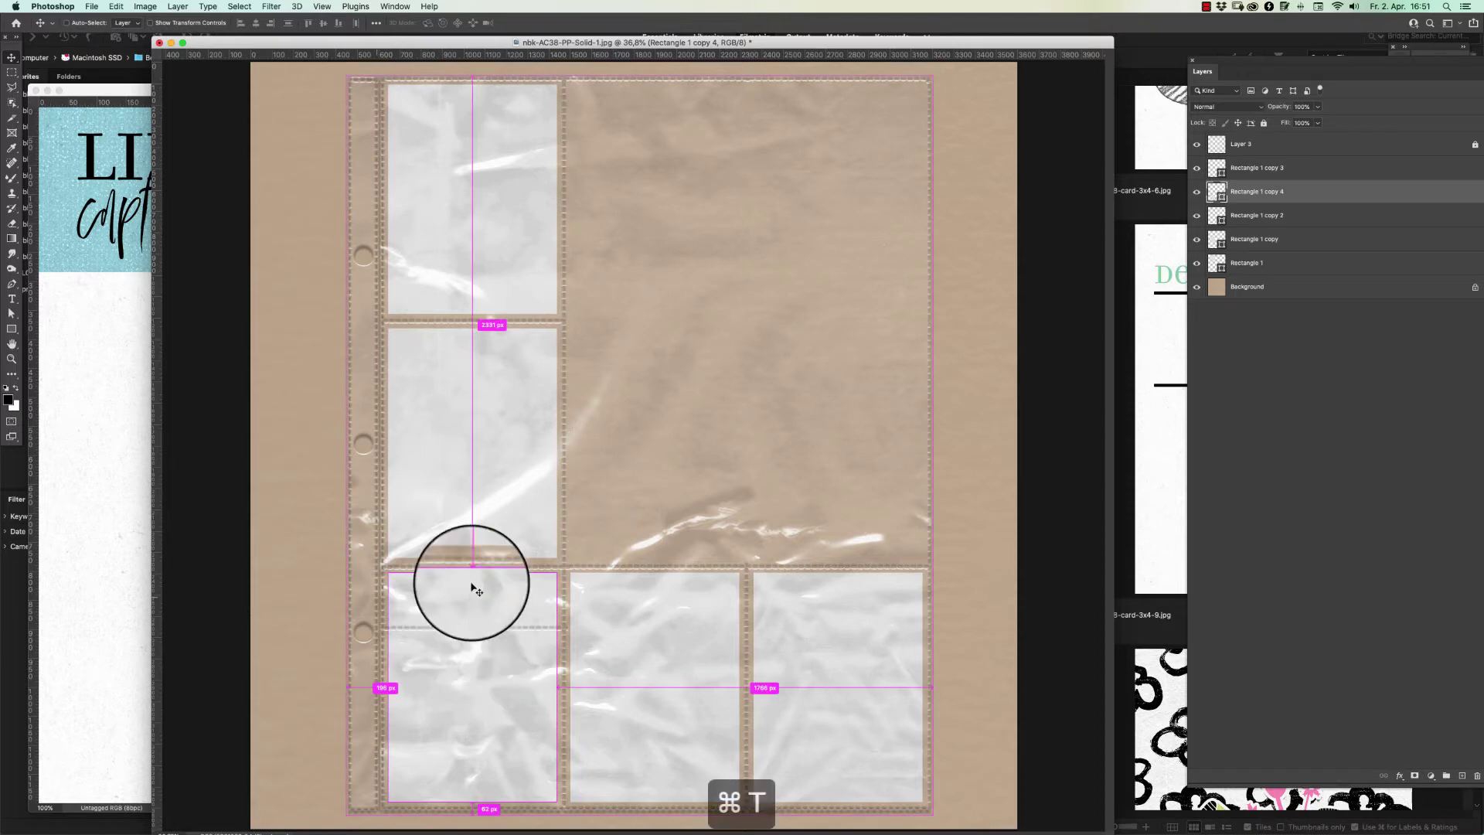
left_click_drag(472, 574, 472, 635)
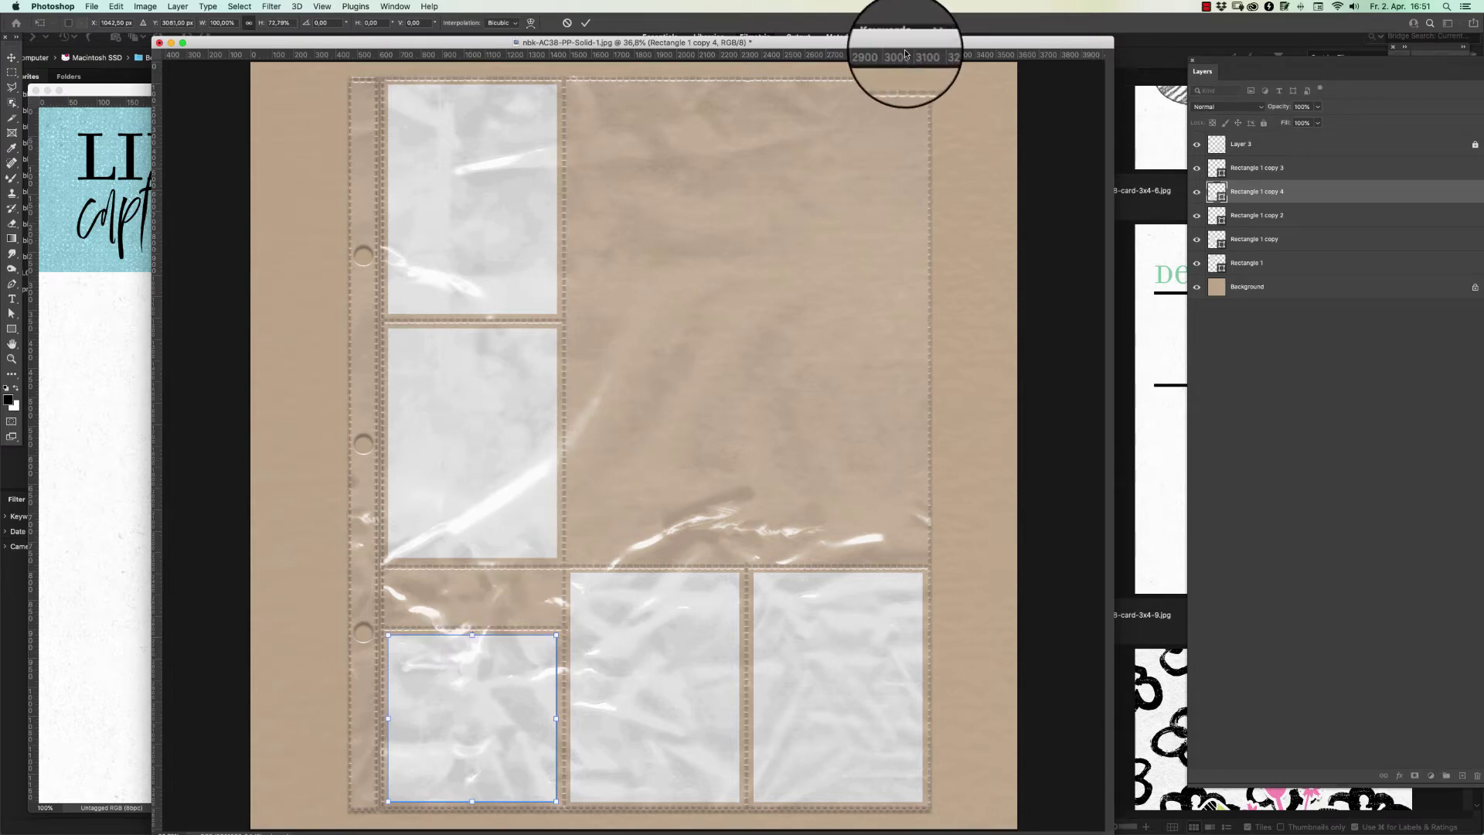
key("Return")
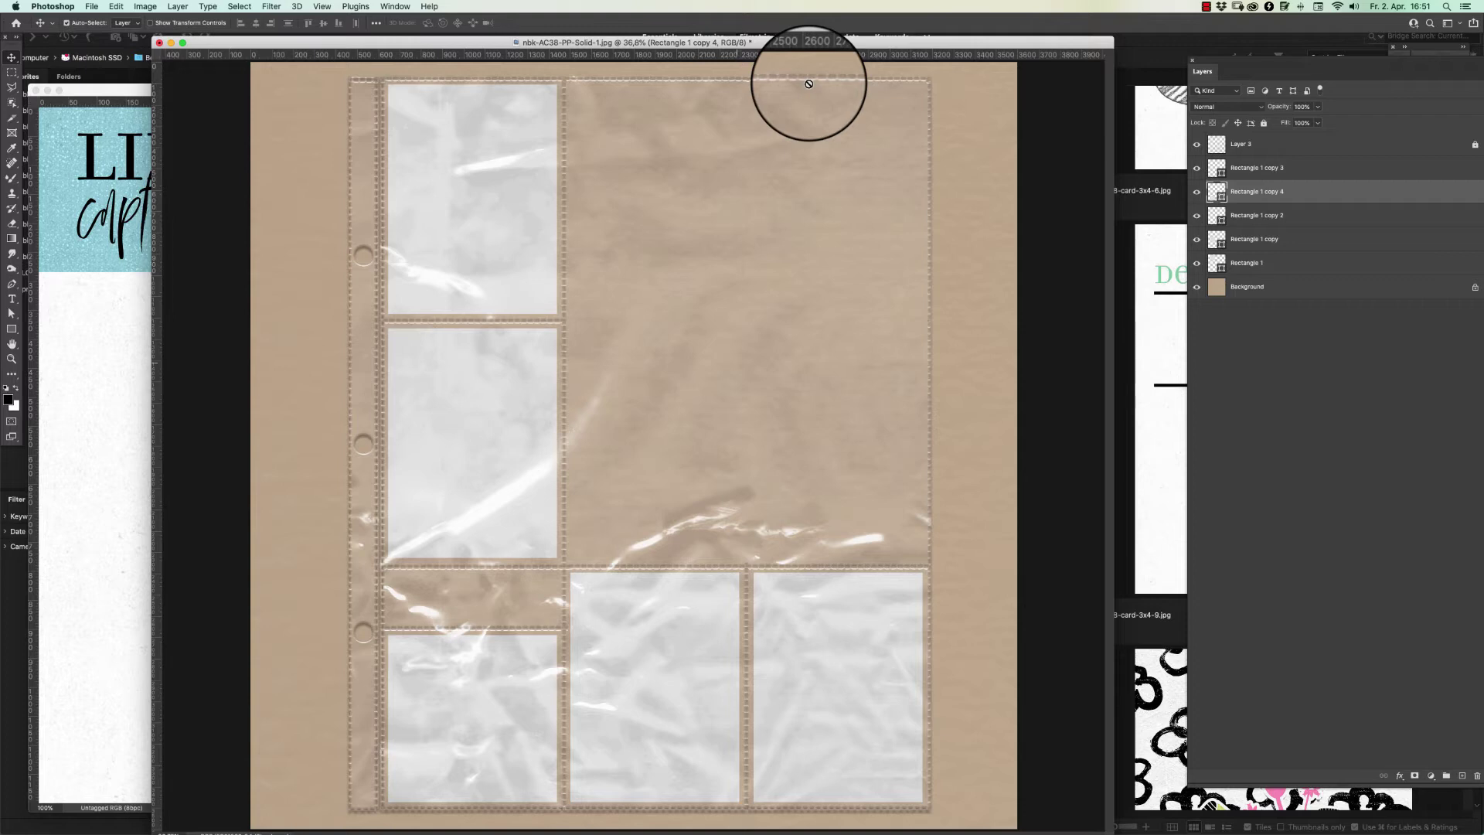
Duplicate the shortened rectangle into the lower-left corner of the large pocket and turn off snapping
key("cmd+j")
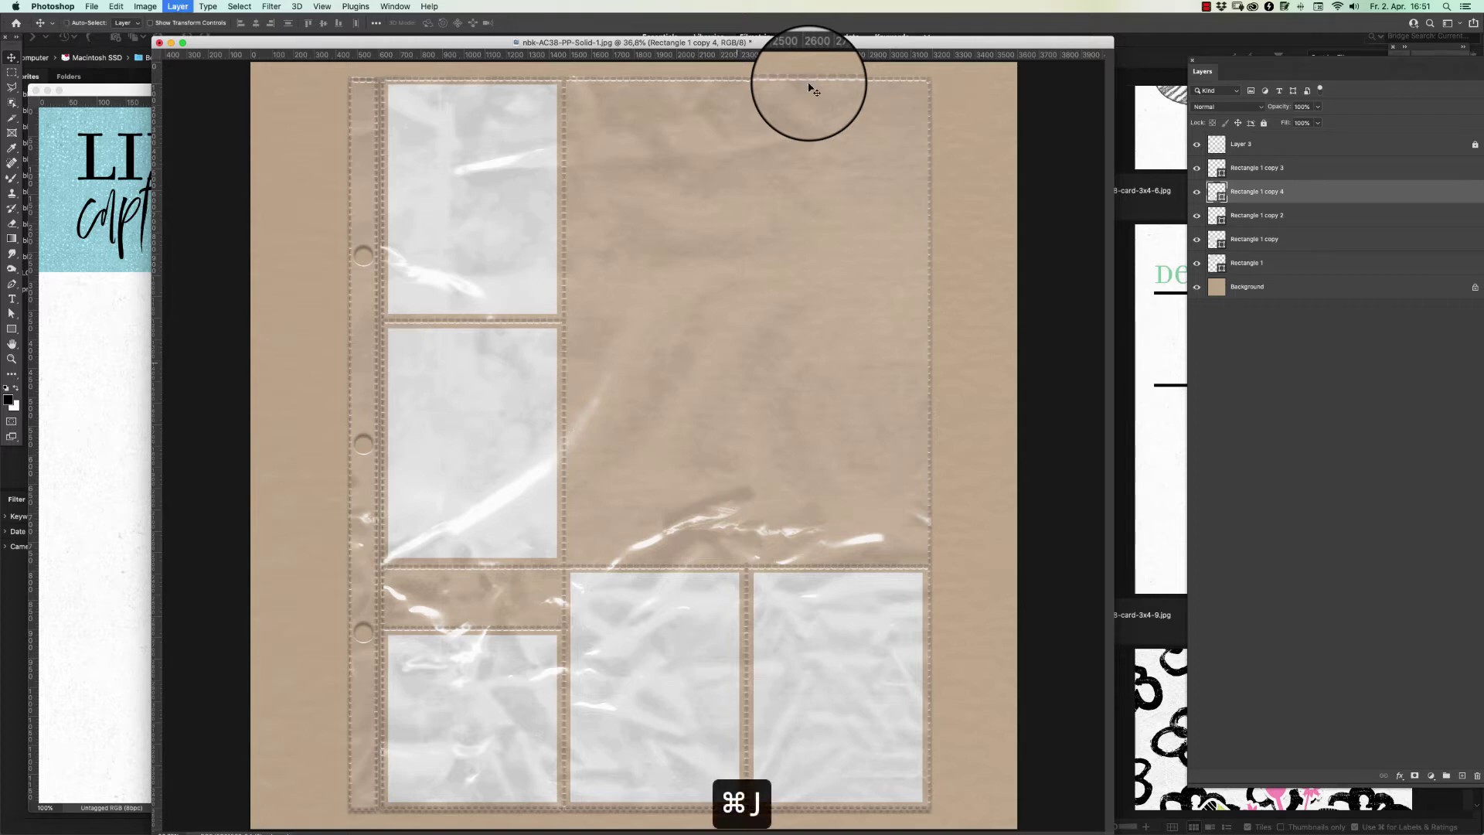
left_click_drag(482, 736, 668, 492)
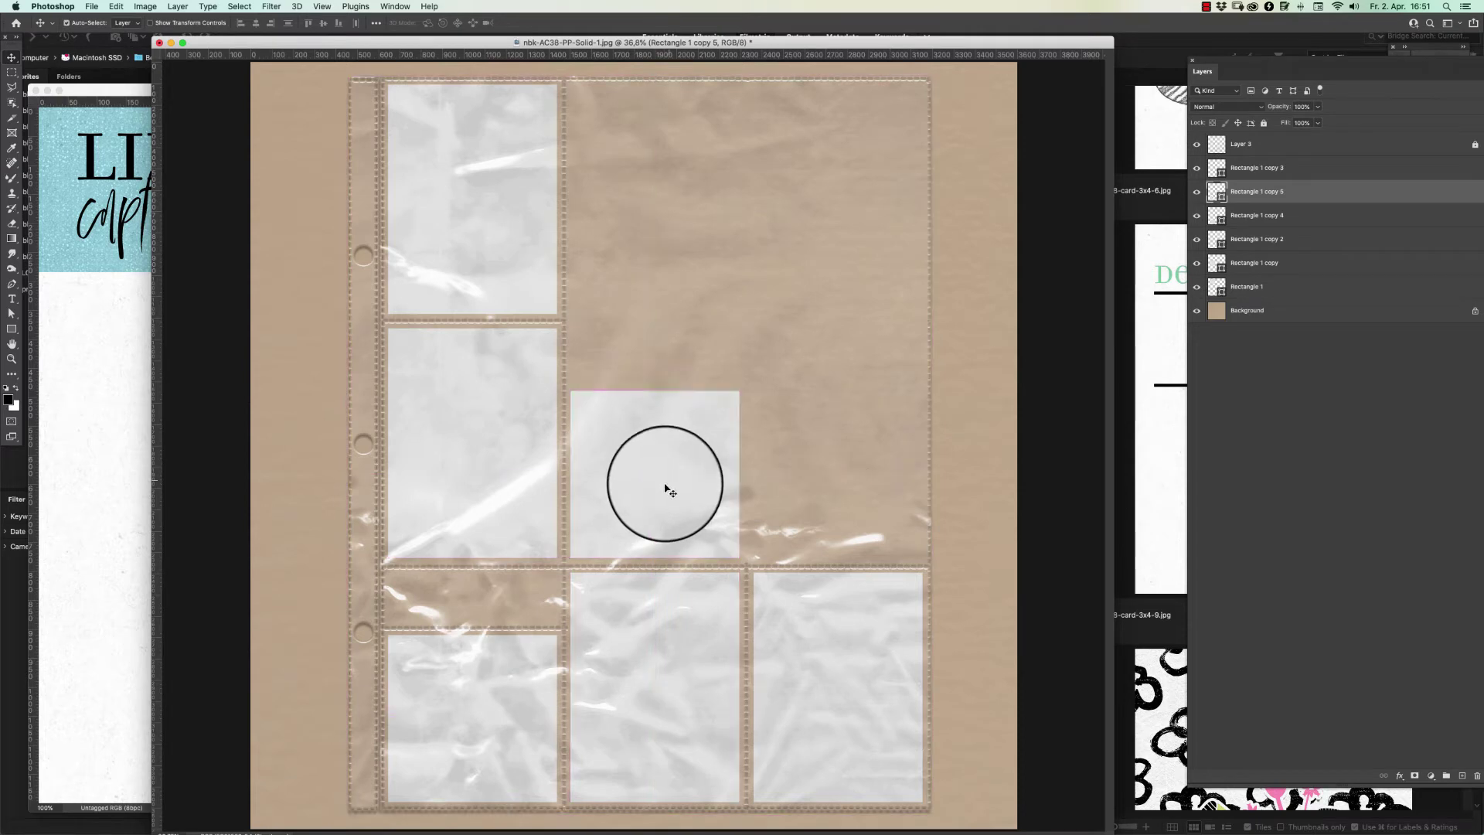
mouse_move(327, 4)
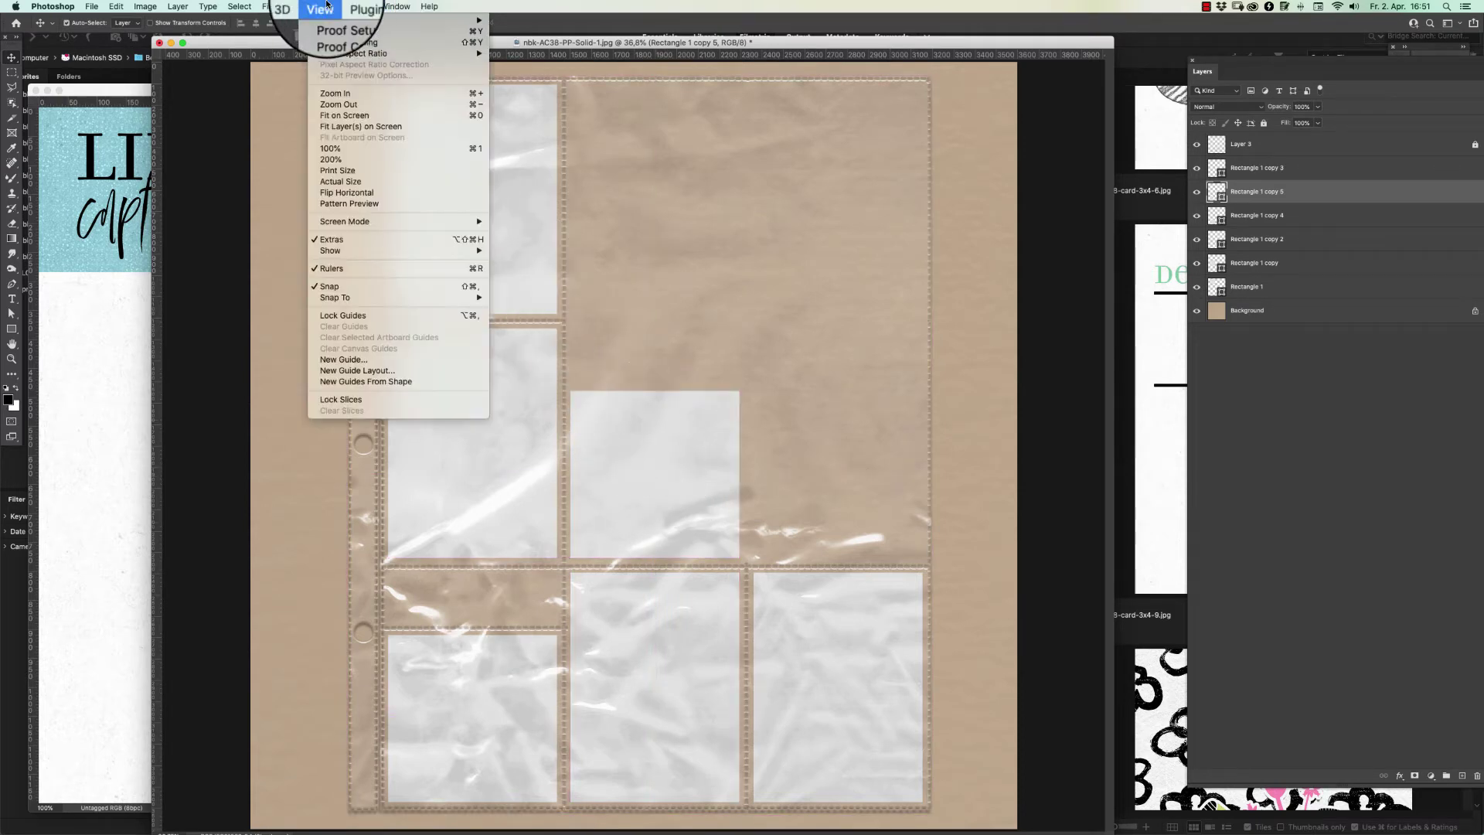
left_click(347, 290)
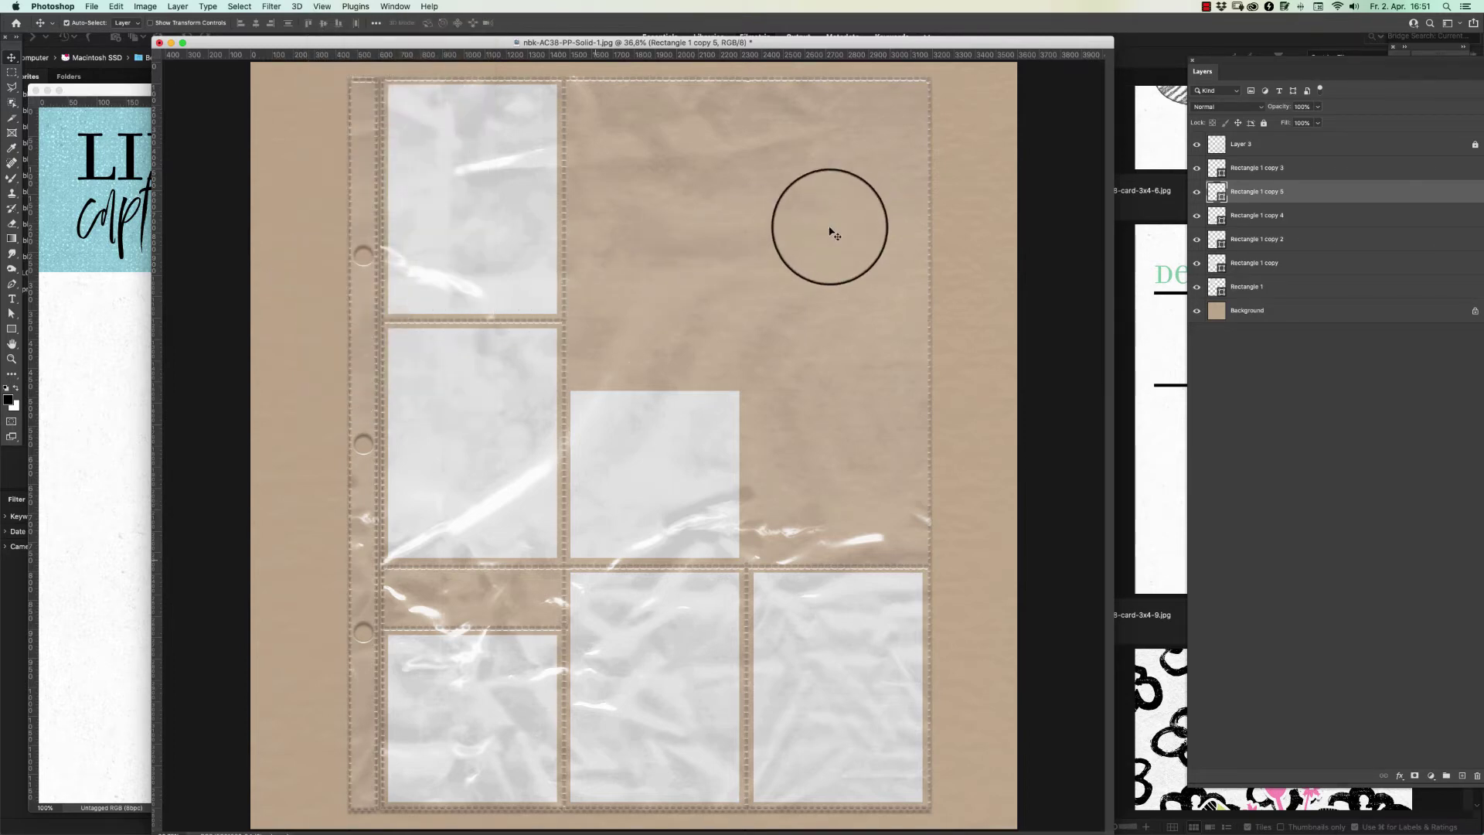
mouse_move(640, 504)
left_mouse_down()
mouse_move(654, 408)
mouse_move(633, 441)
mouse_move(636, 497)
left_mouse_up()
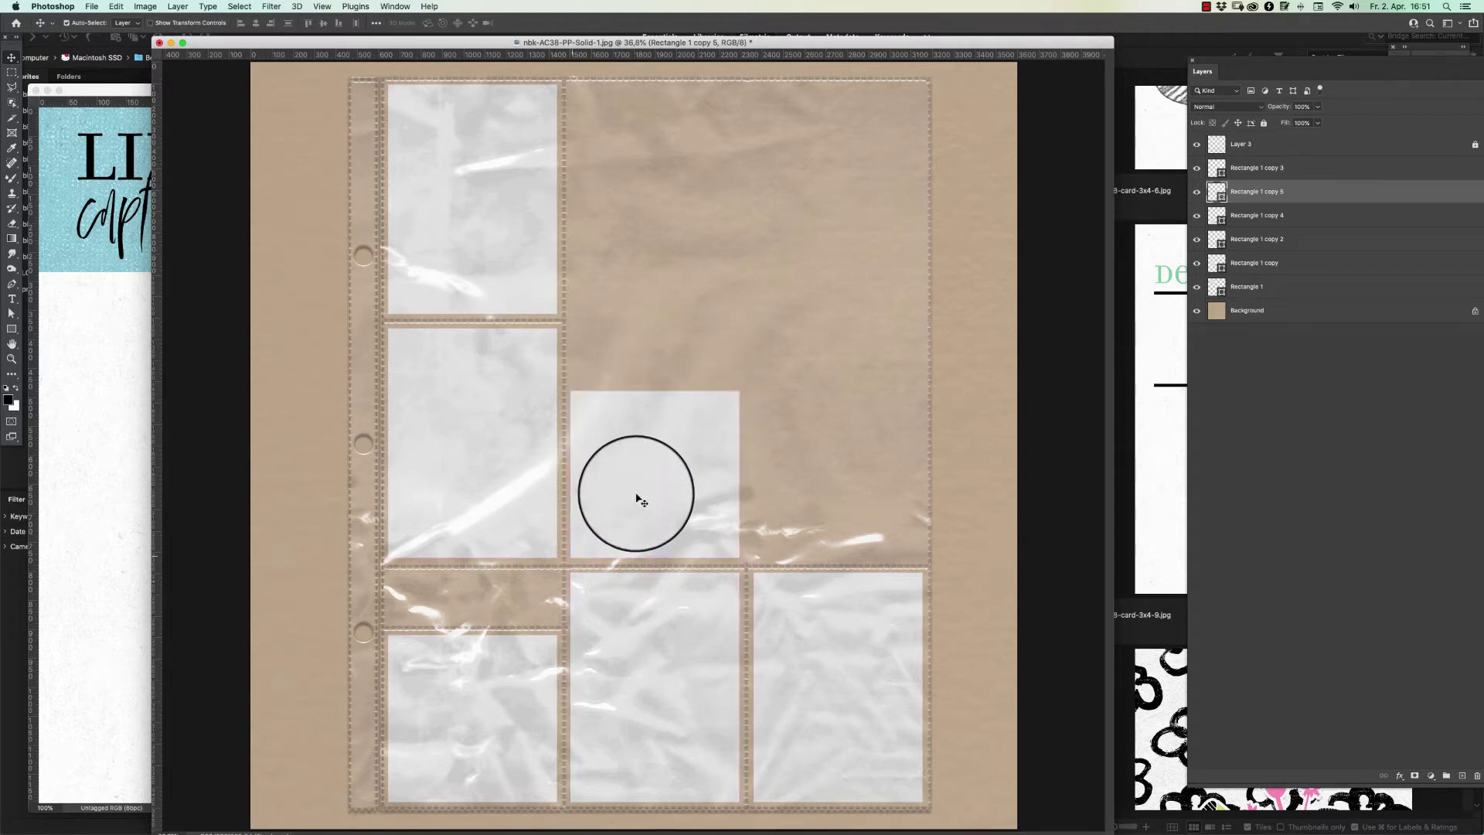
key("super+t")
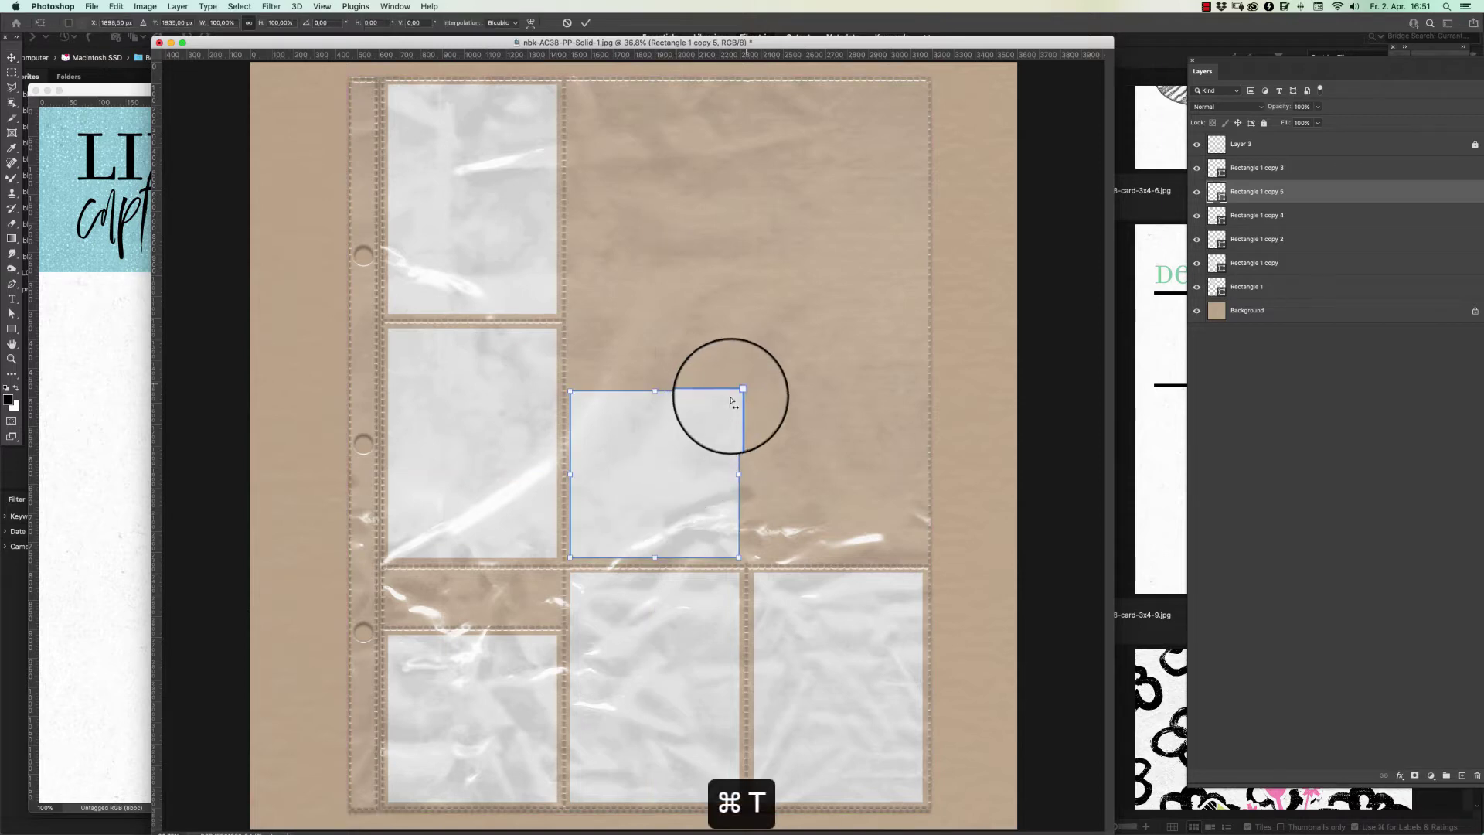
left_click_drag(739, 393, 854, 206)
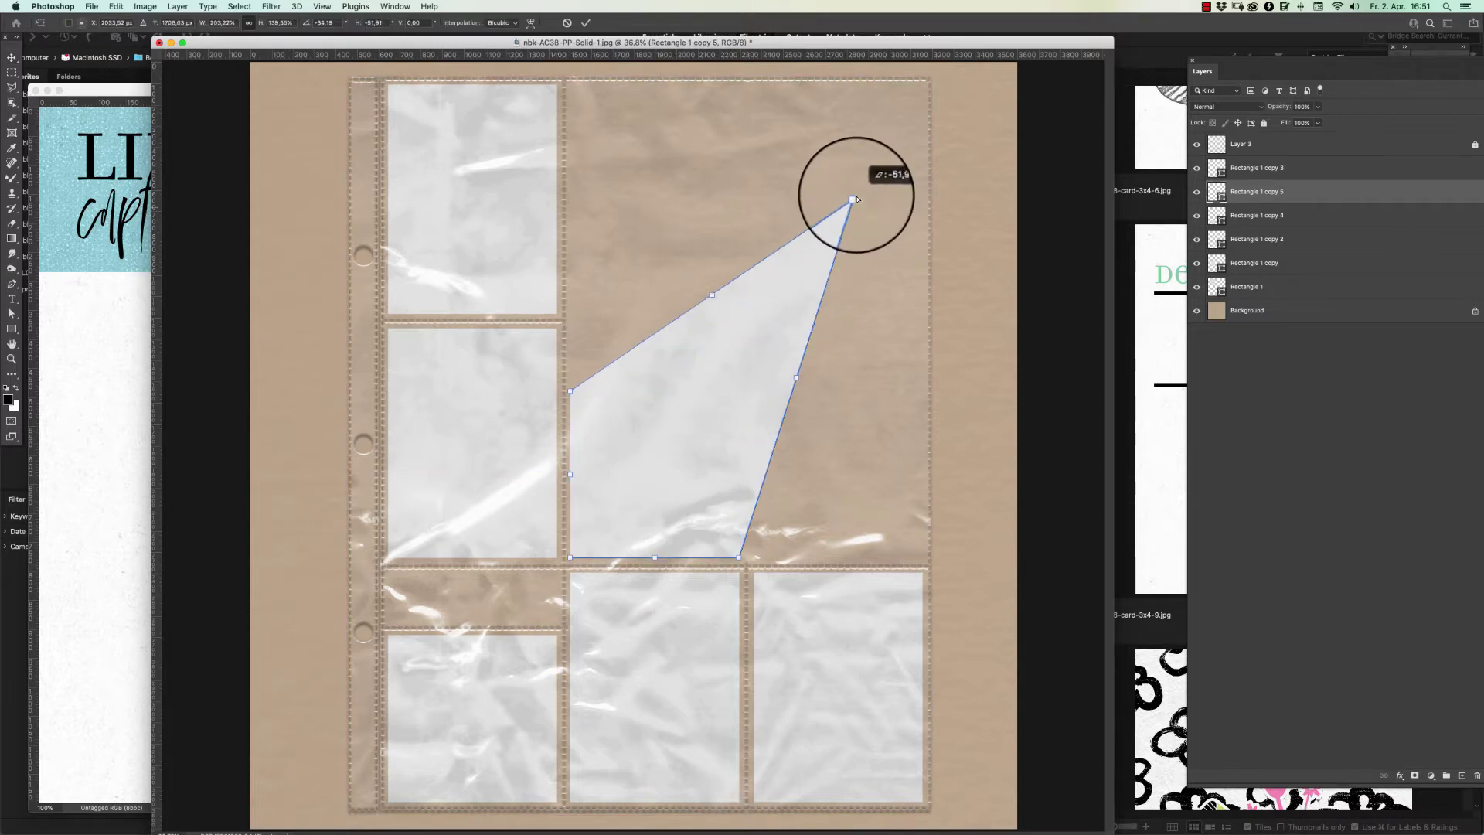
key("super+z")
Enlarge the rectangle in the large pocket to about 208.6% width and 283.8% height so it fills the pocket
key("super+t")
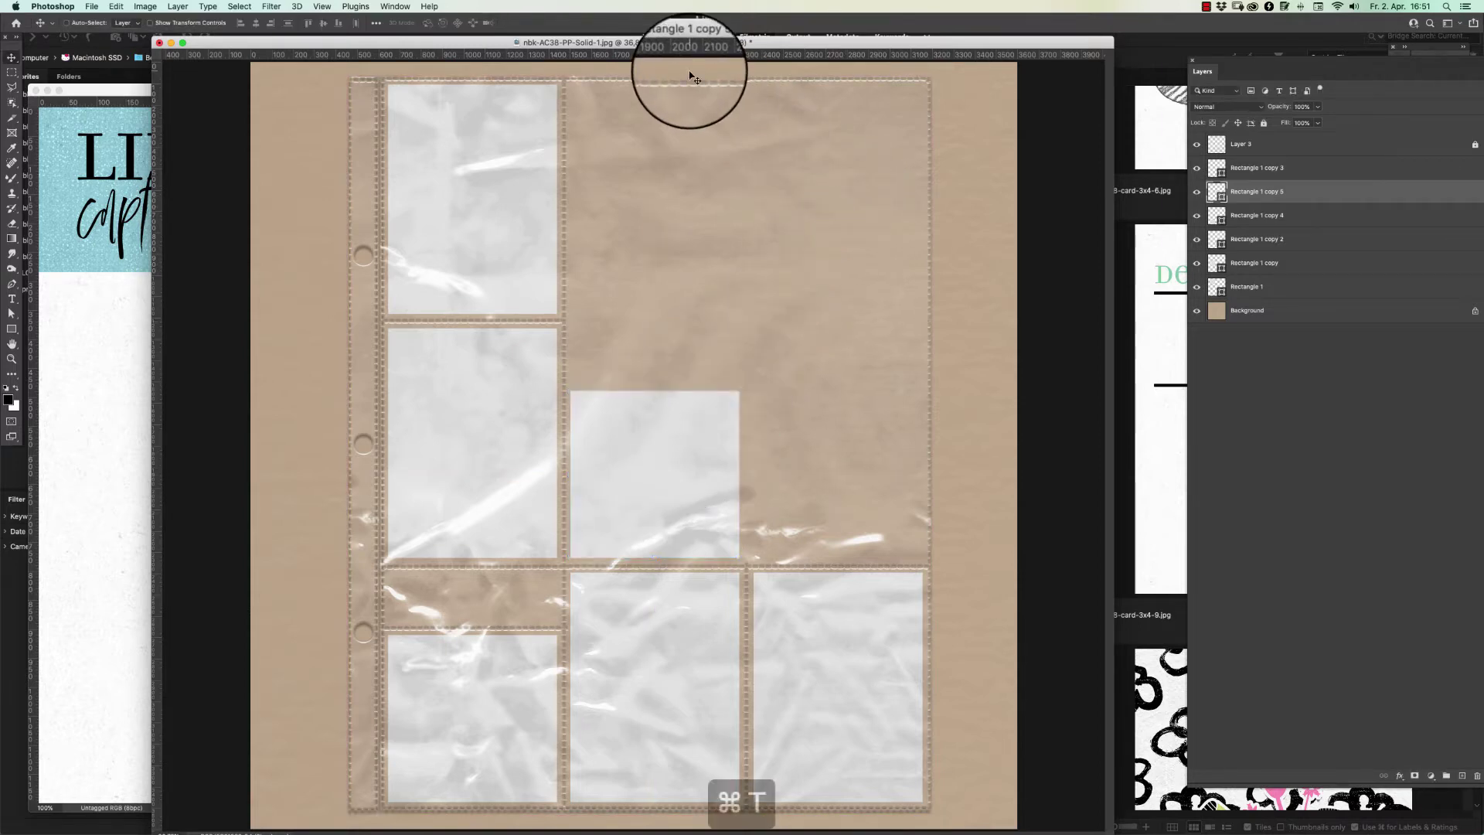
left_click_drag(739, 391, 894, 187)
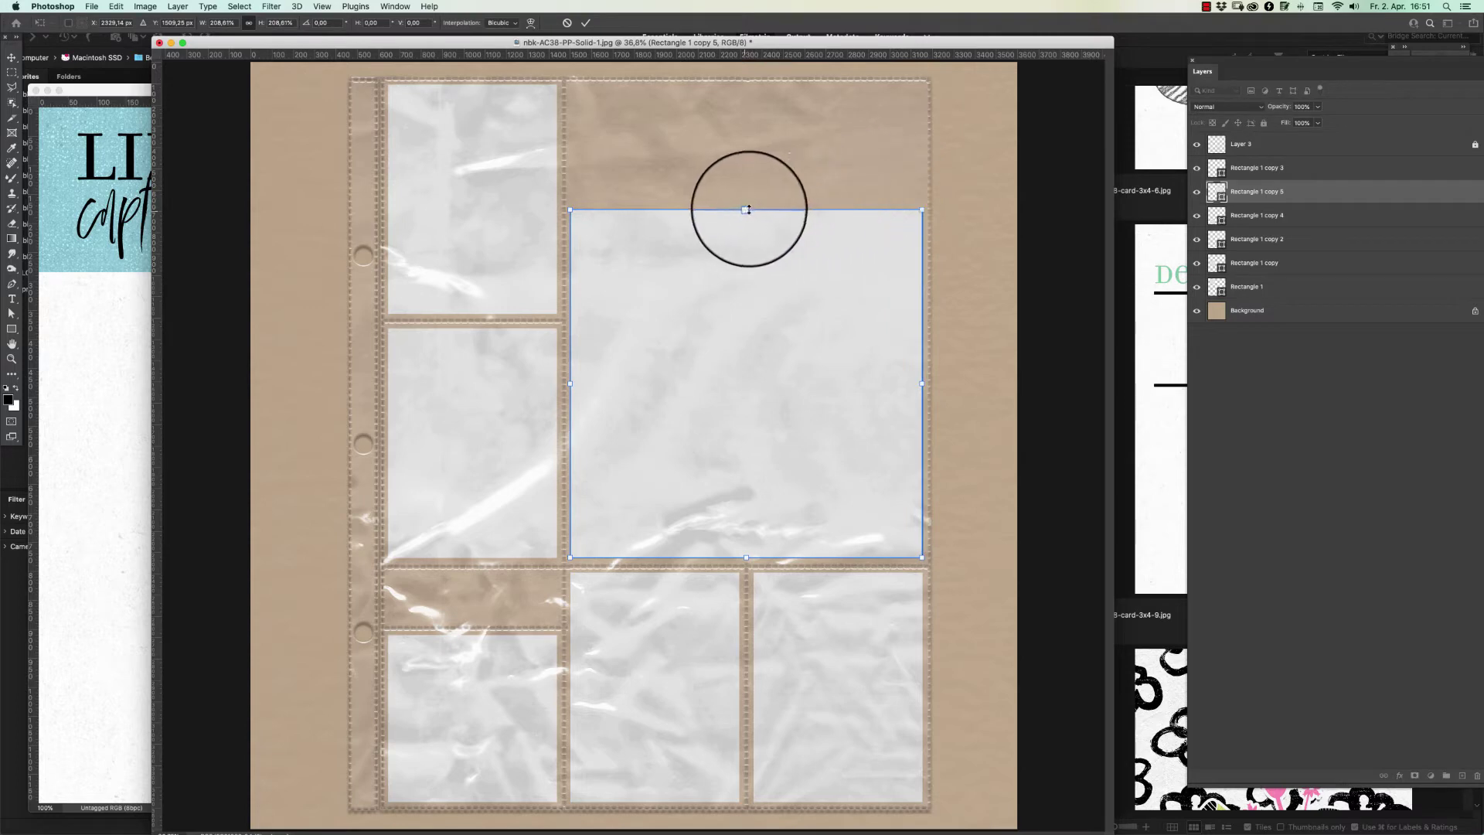
left_click_drag(747, 209, 745, 83)
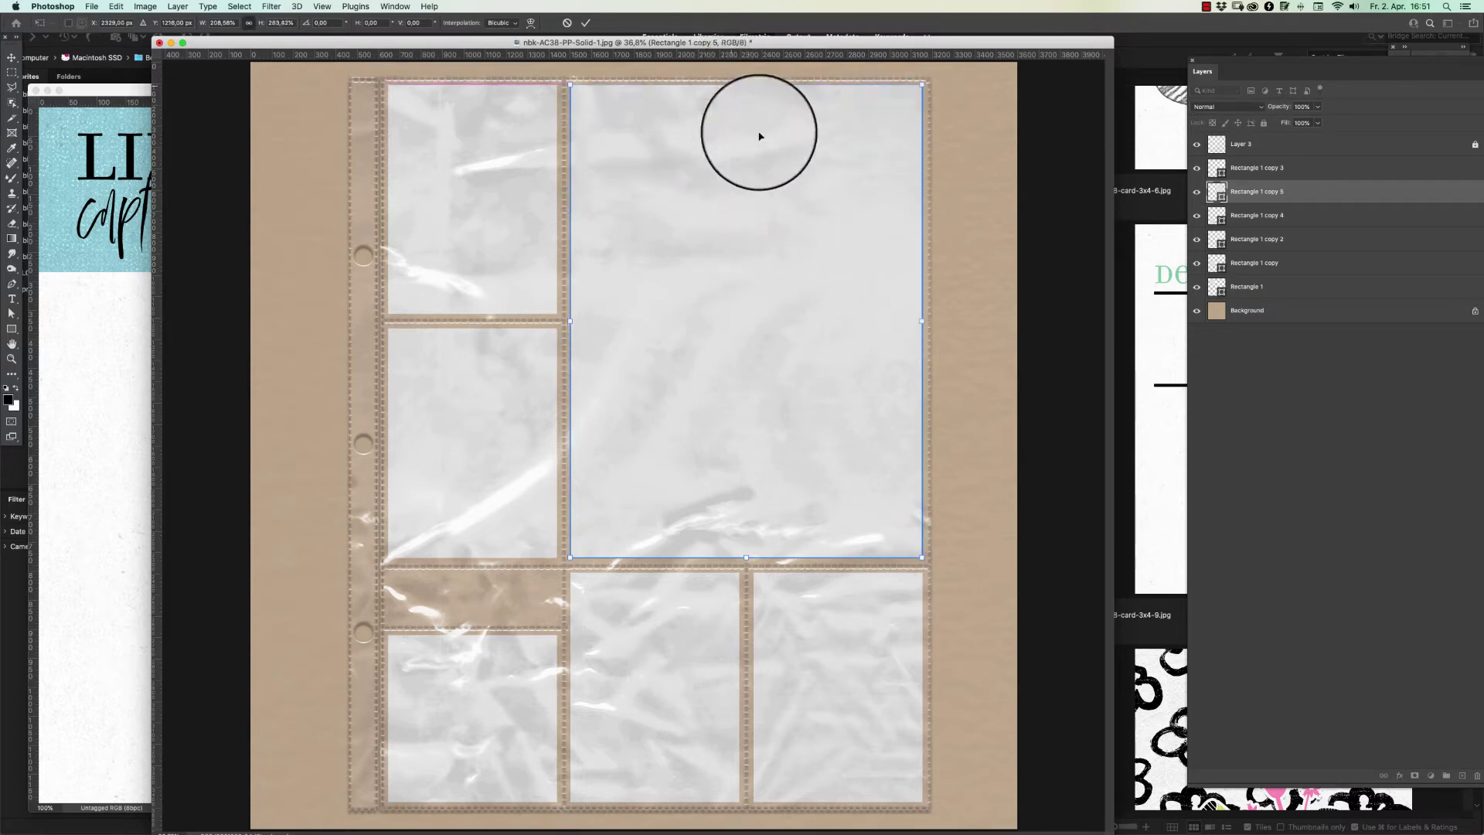
key("Return")
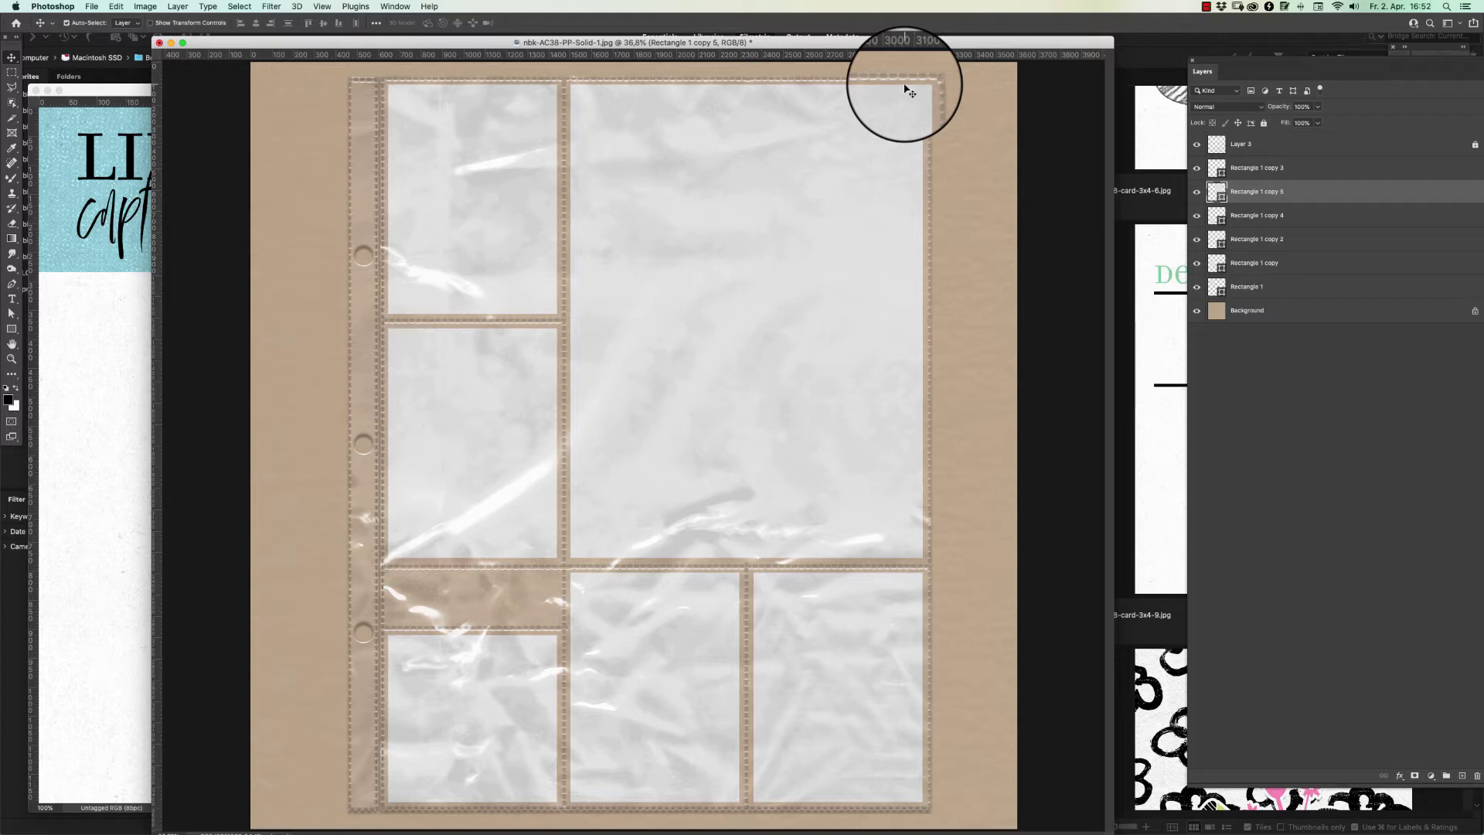
Move the Layers panel beside the document window and check the legacy extensions for Pexels
left_click_drag(1226, 51, 1169, 59)
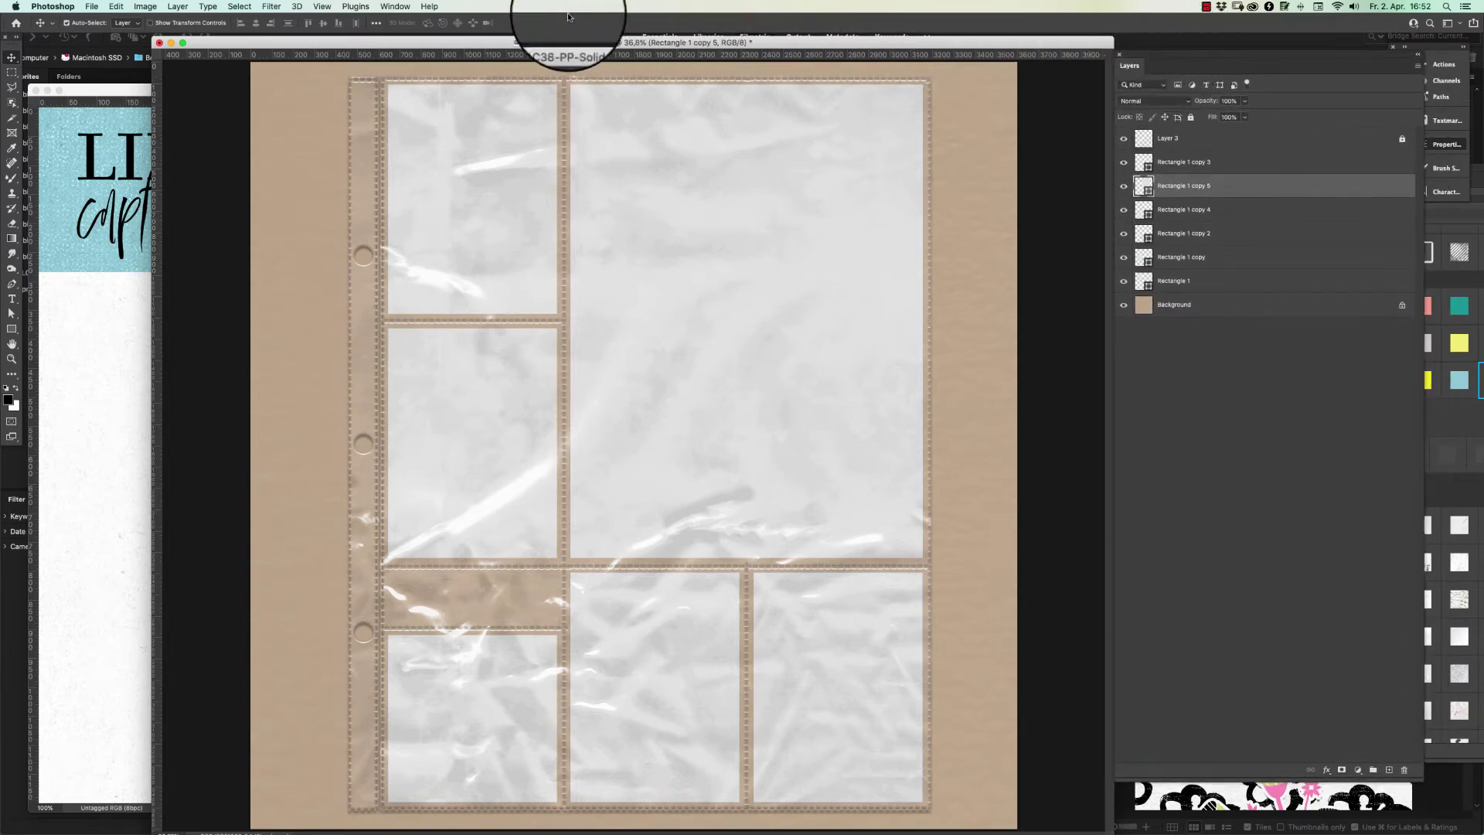
left_click(395, 7)
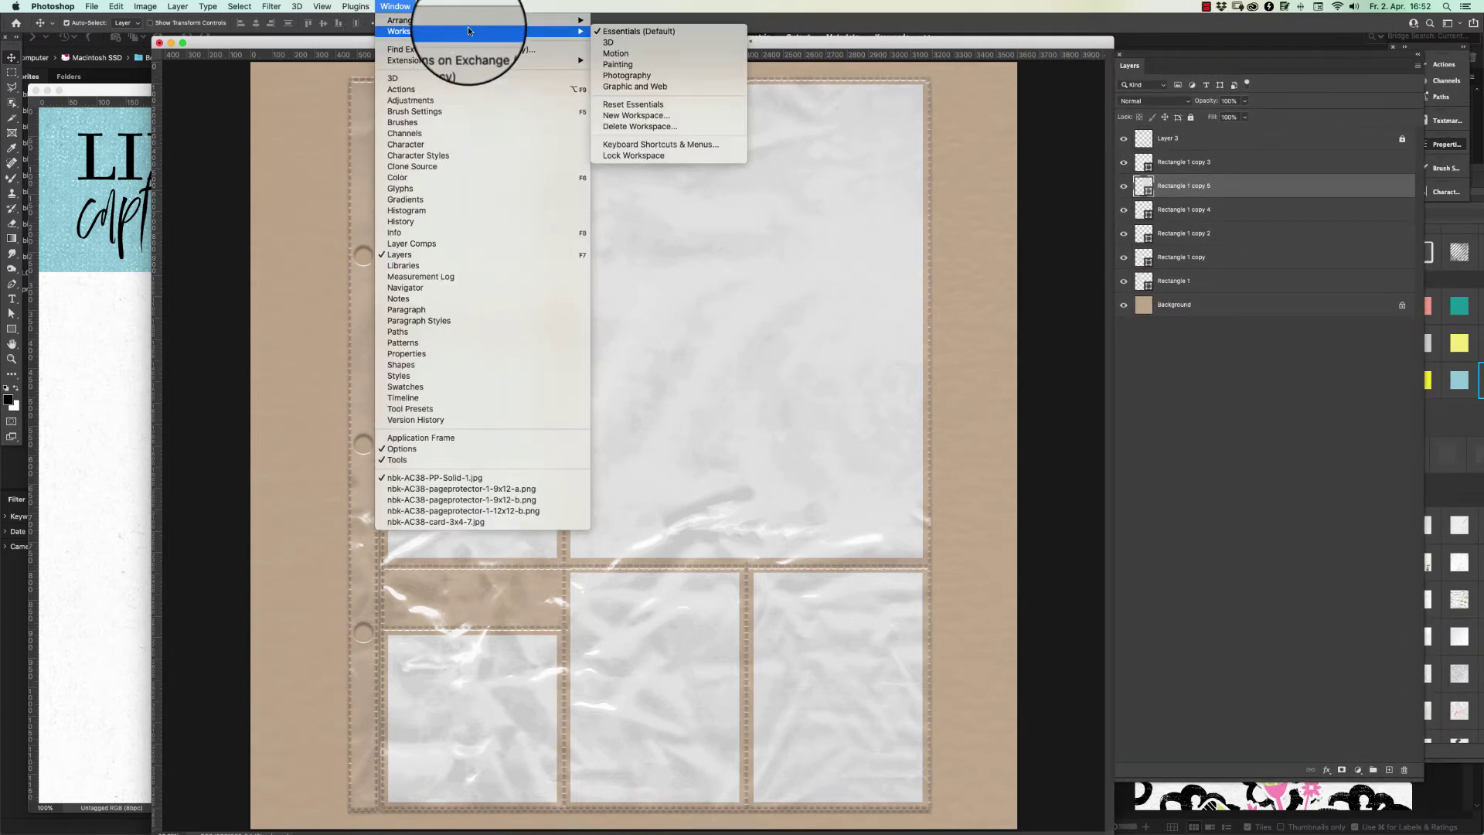
mouse_move(474, 65)
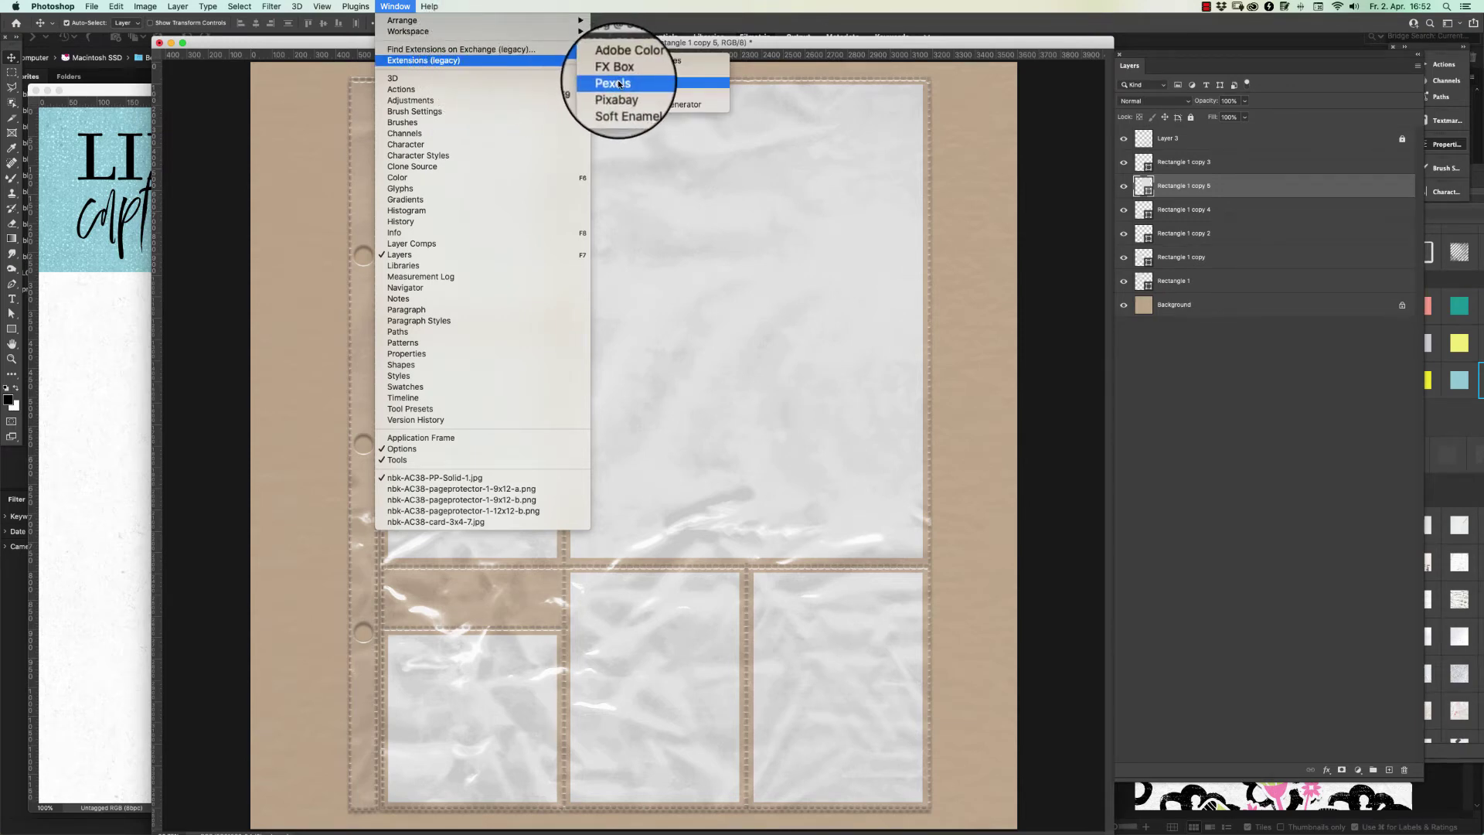
left_click(619, 9)
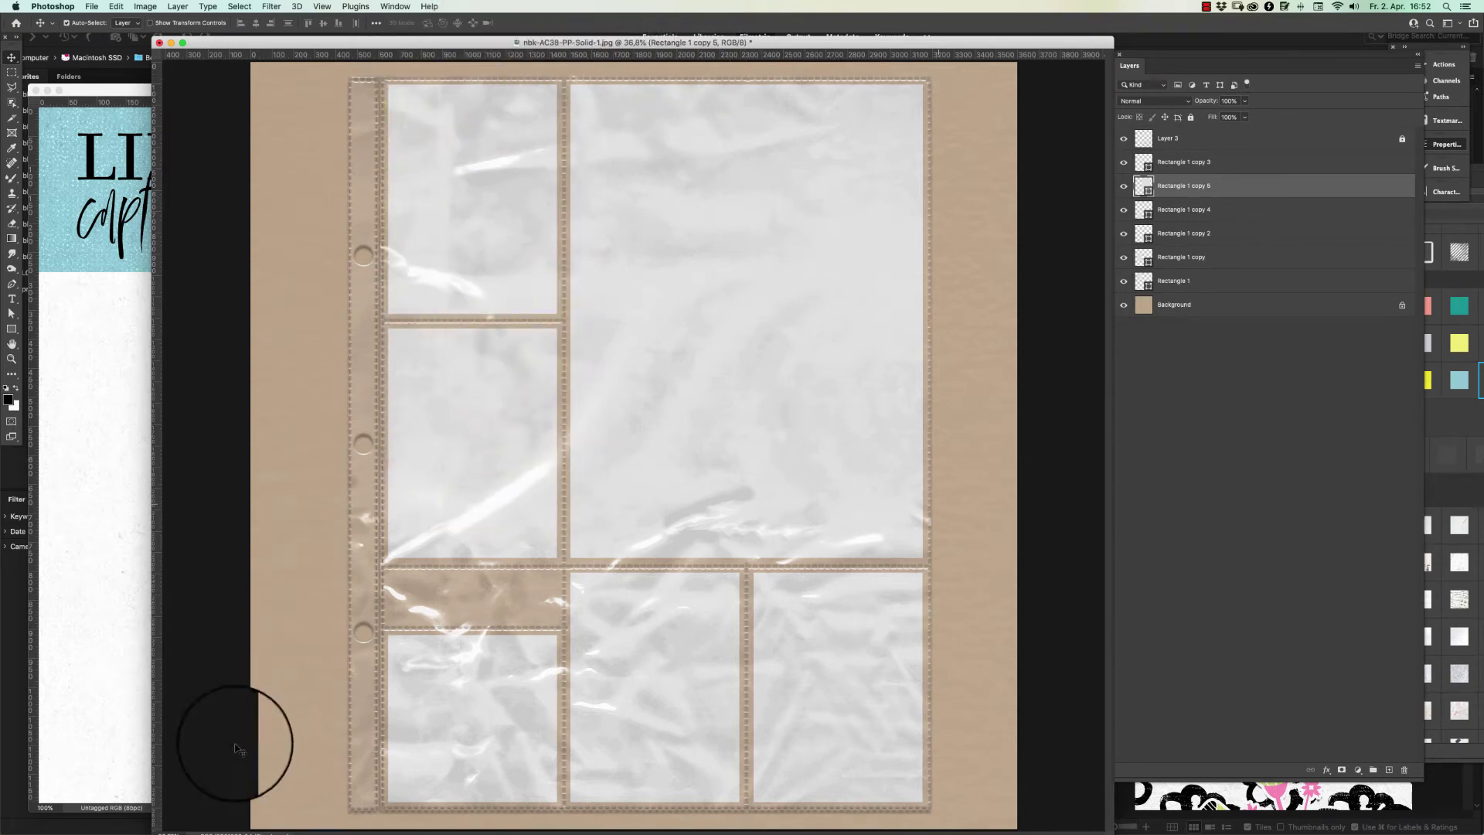
Switch to Finder and open the Downloads folder to look for photos
mouse_move(189, 832)
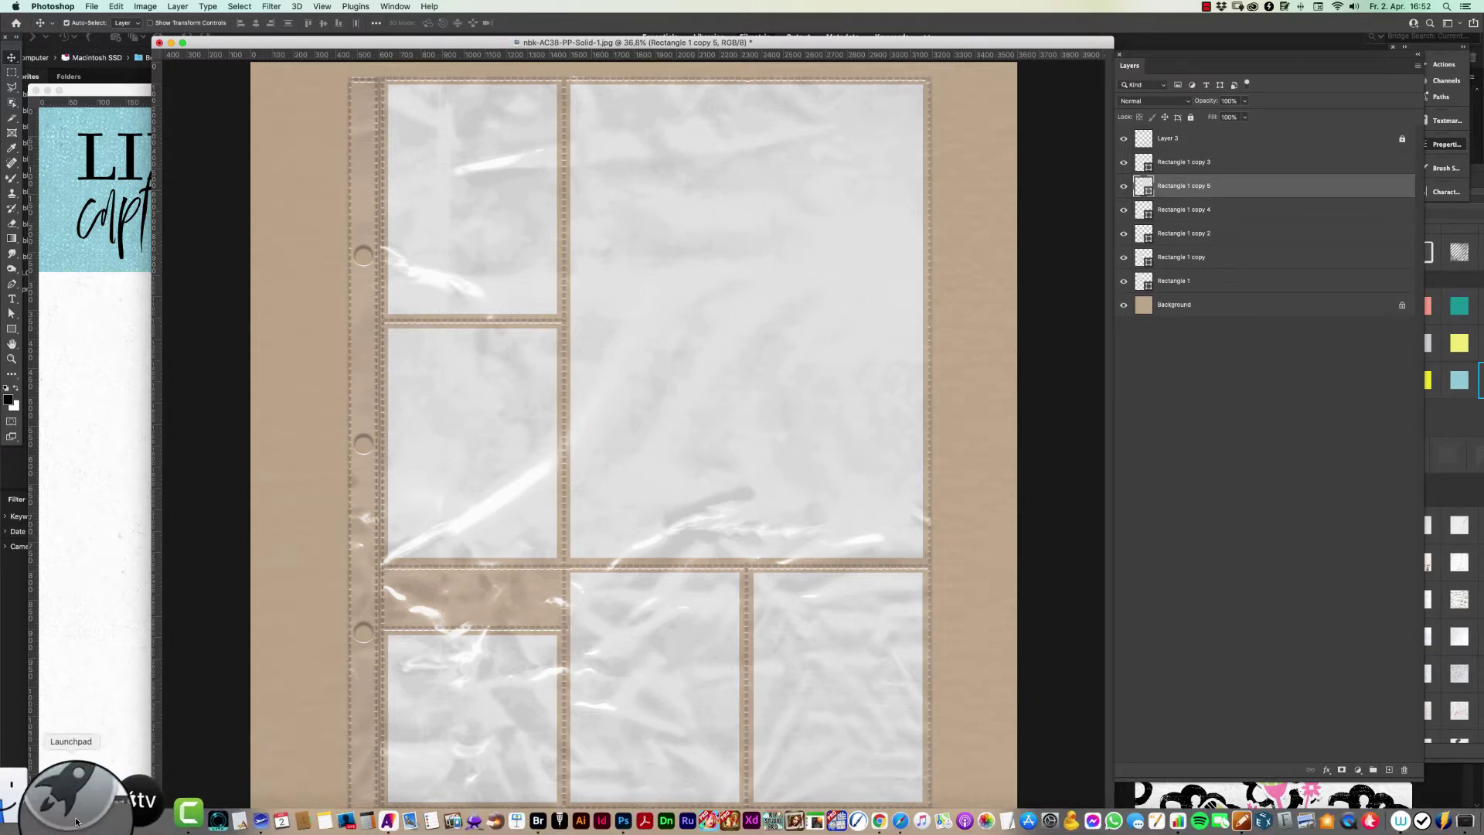
key("Tab")
left_click(27, 807)
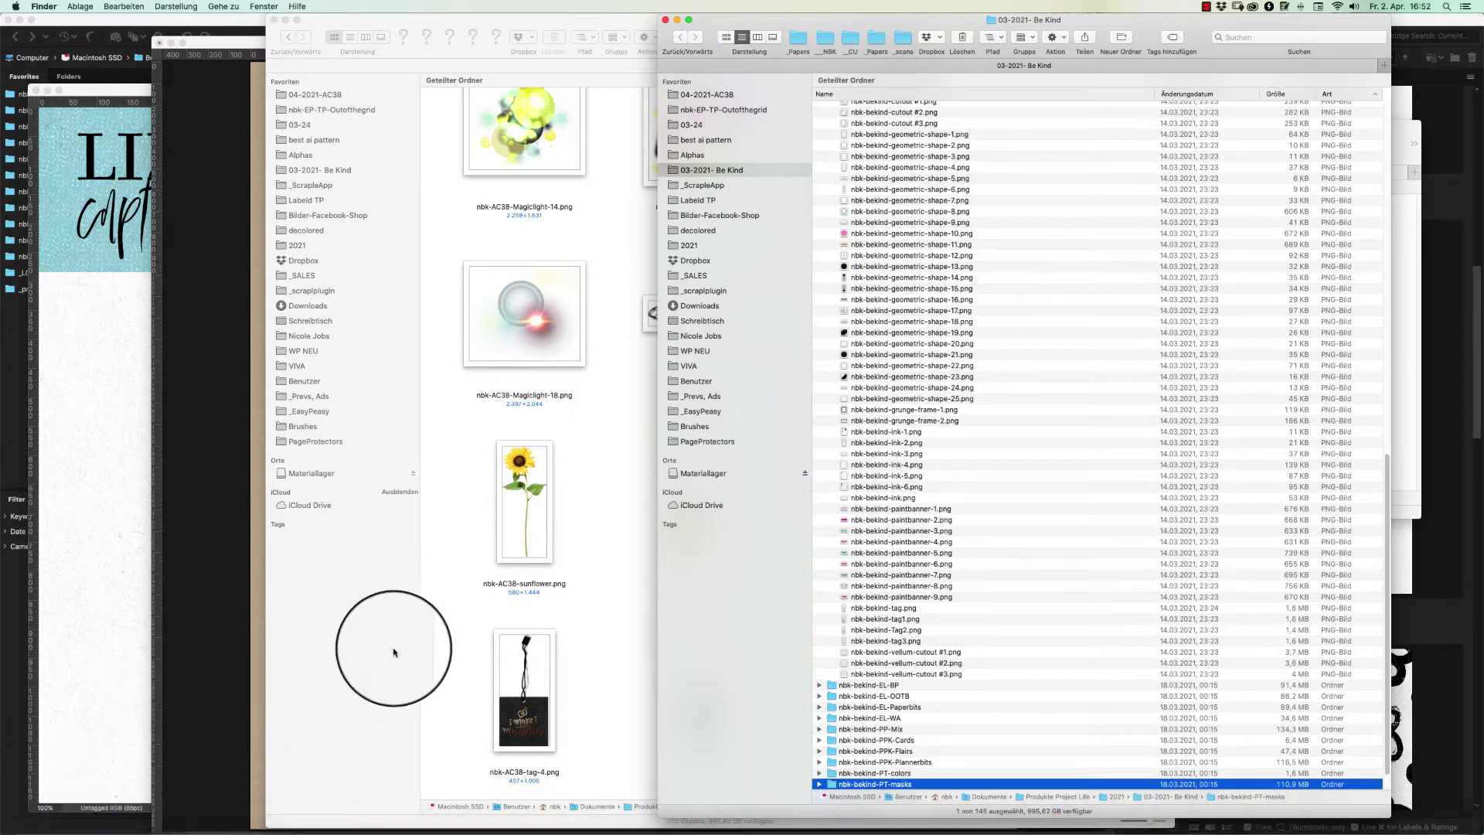
left_click(619, 553)
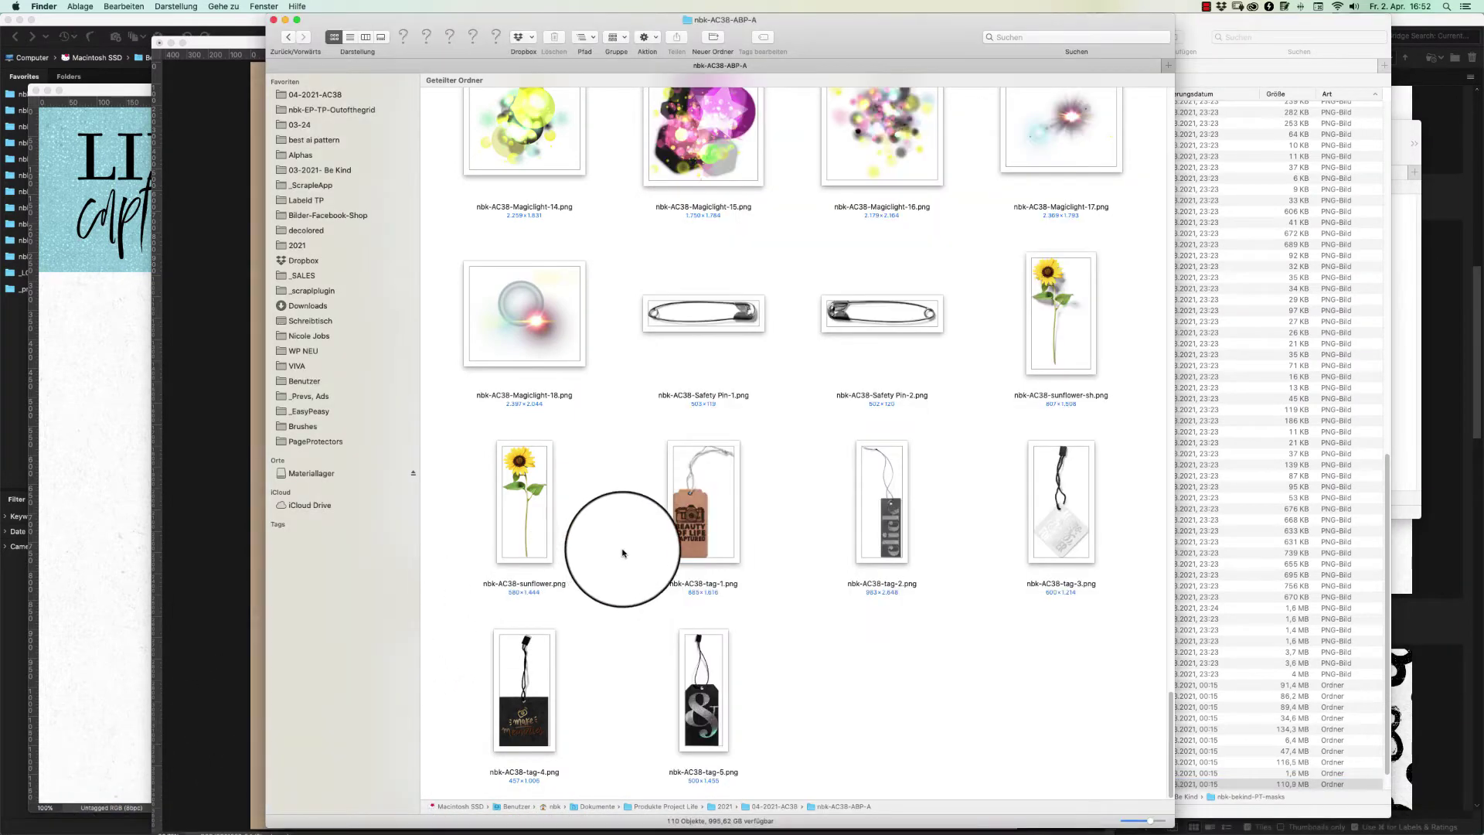
left_click(1237, 61)
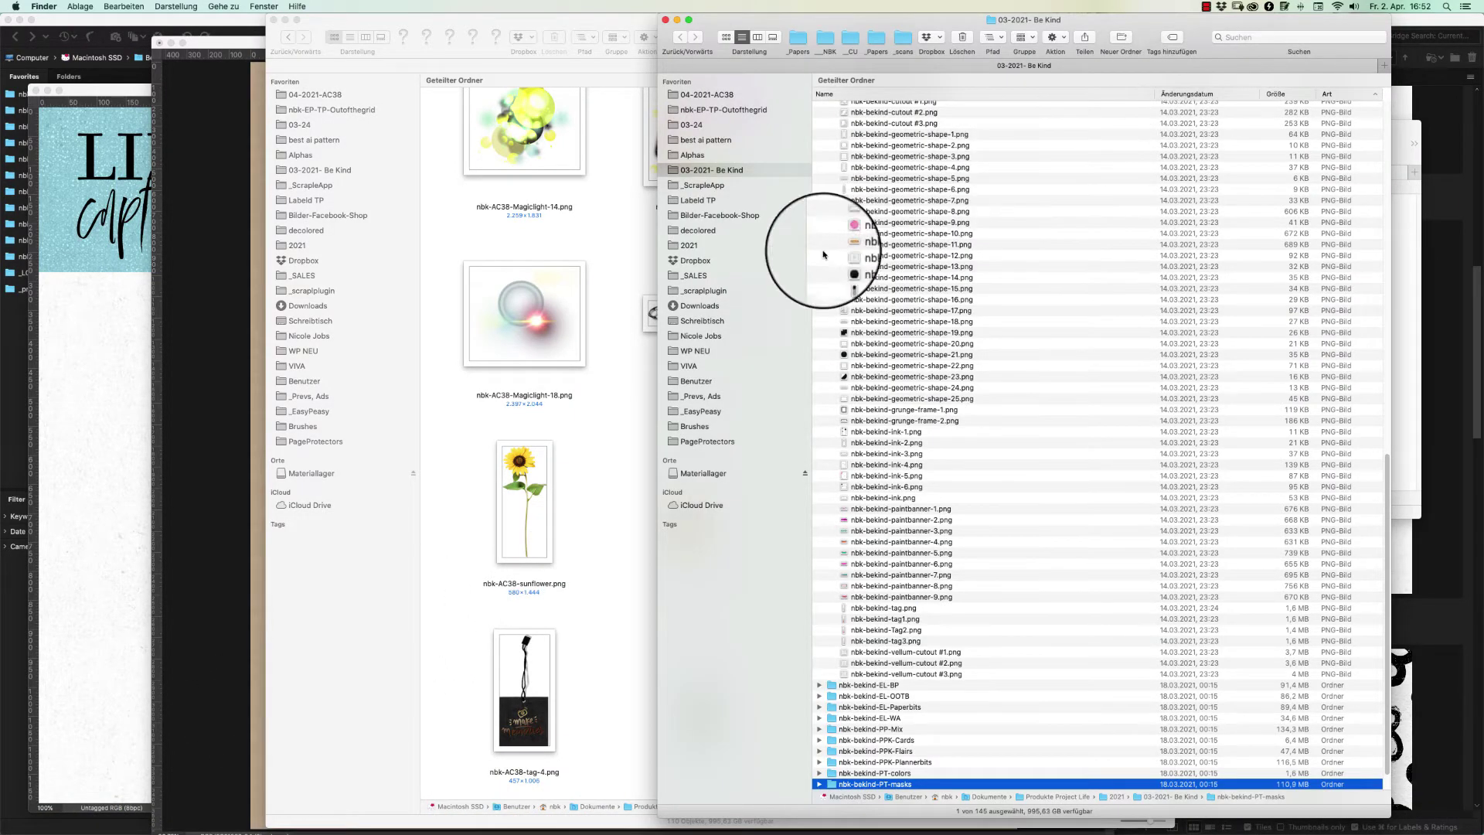
left_click(746, 305)
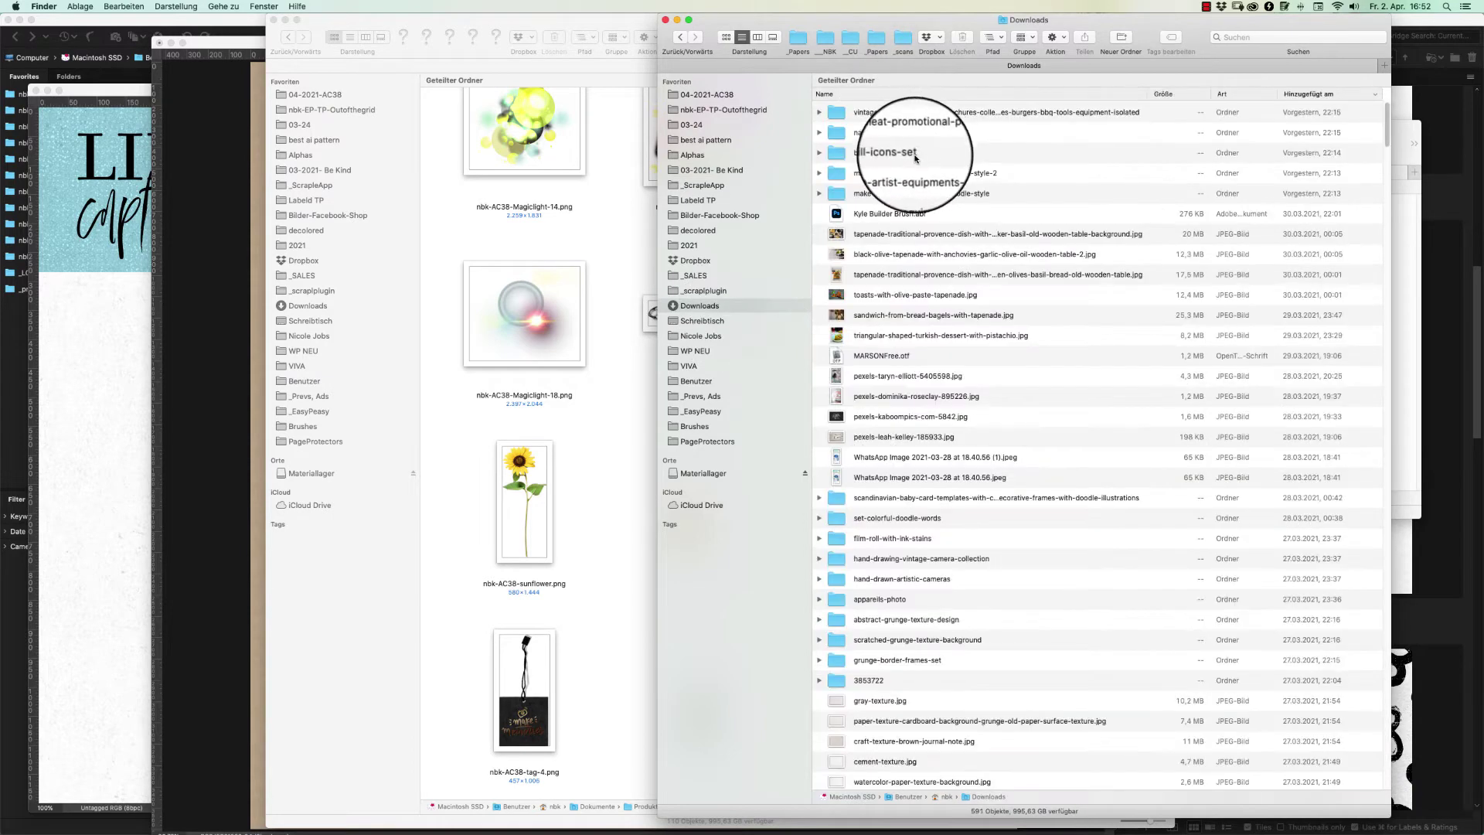
Preview the tapenade photo, the Polaroids-on-a-map photo 185933 and the Pexels photo 895226 in Downloads
left_click(887, 274)
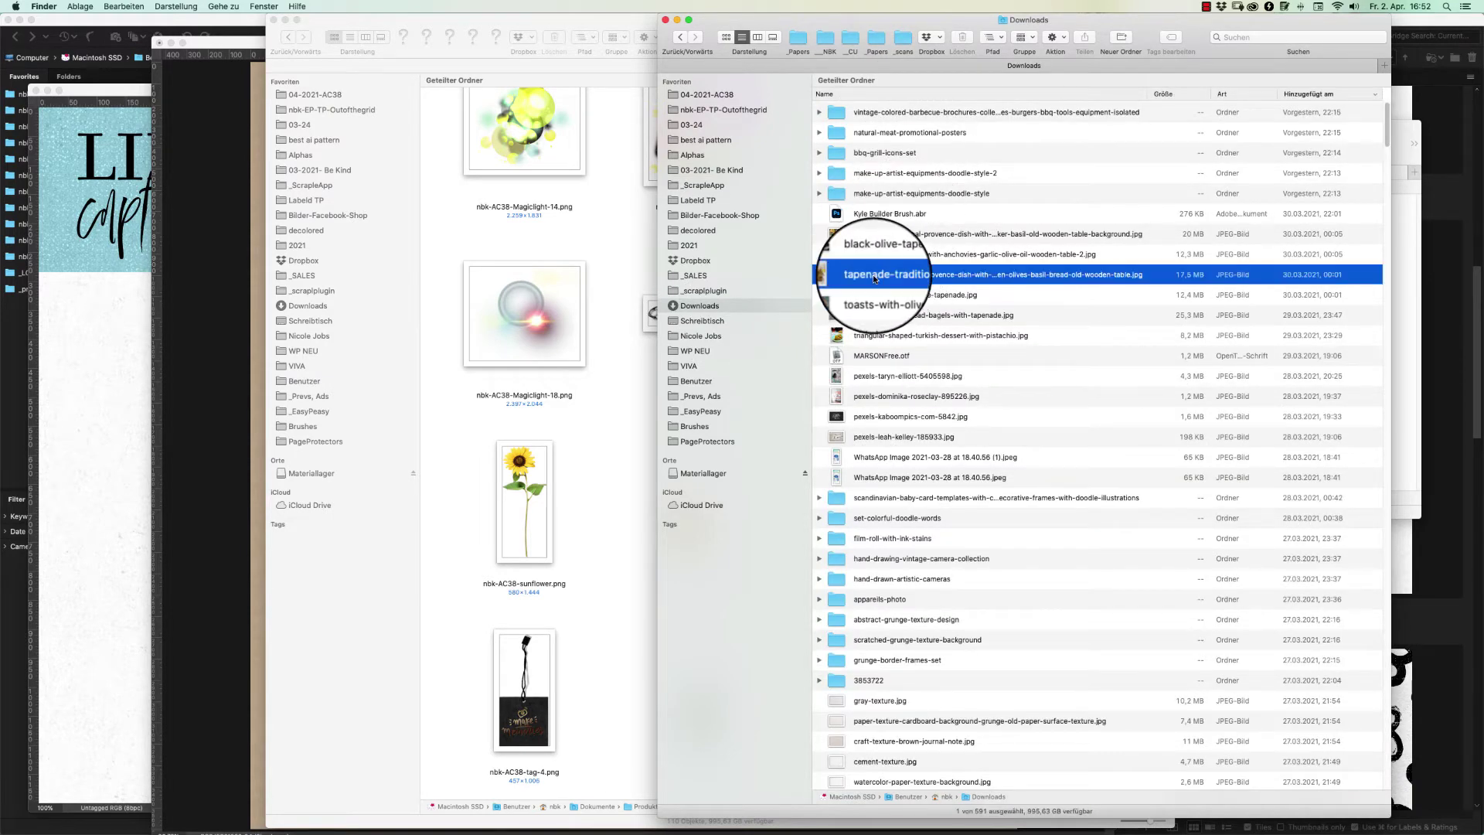
key("space")
key("space")
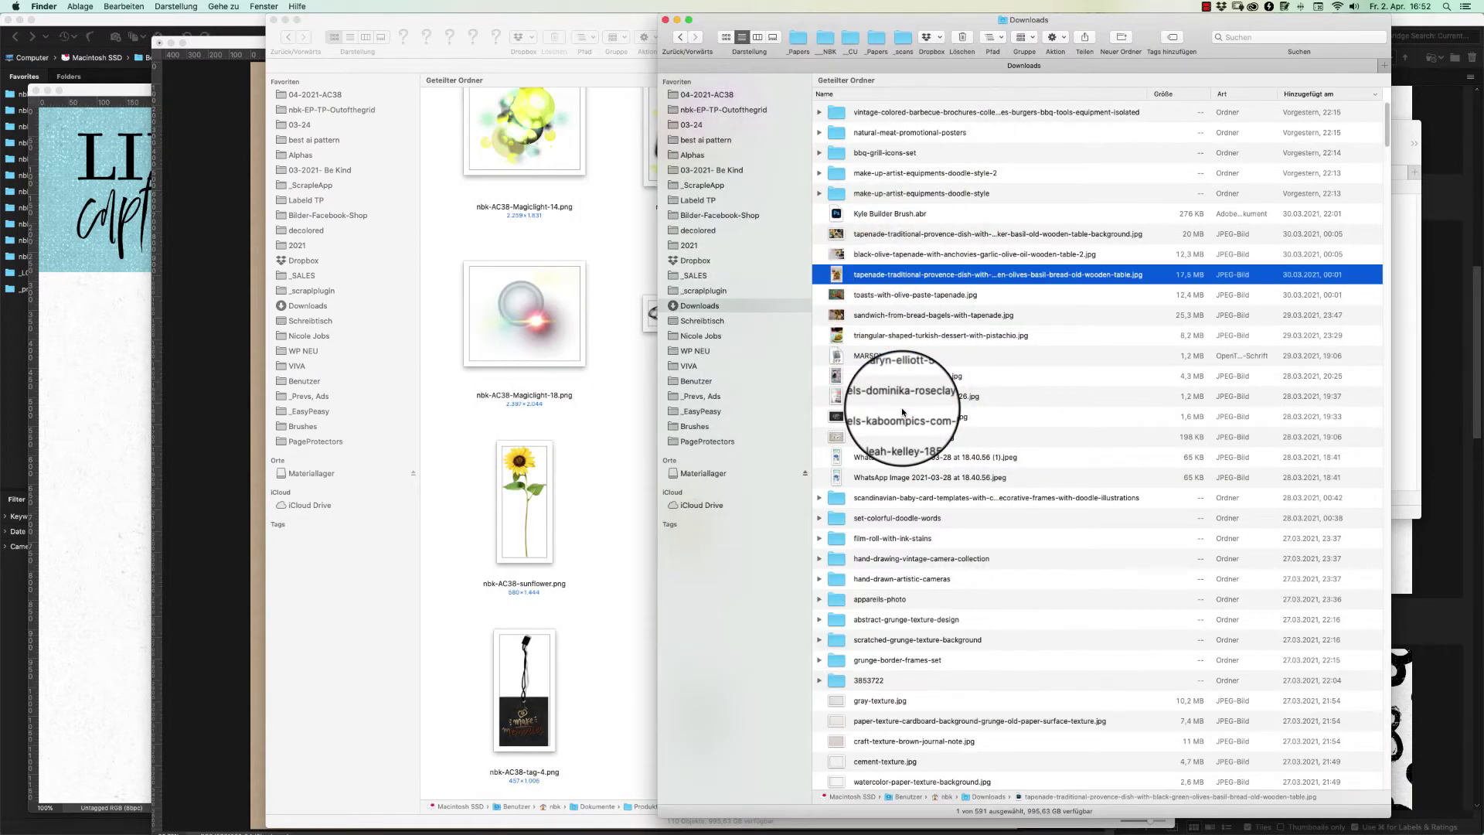
left_click(916, 437)
key("space")
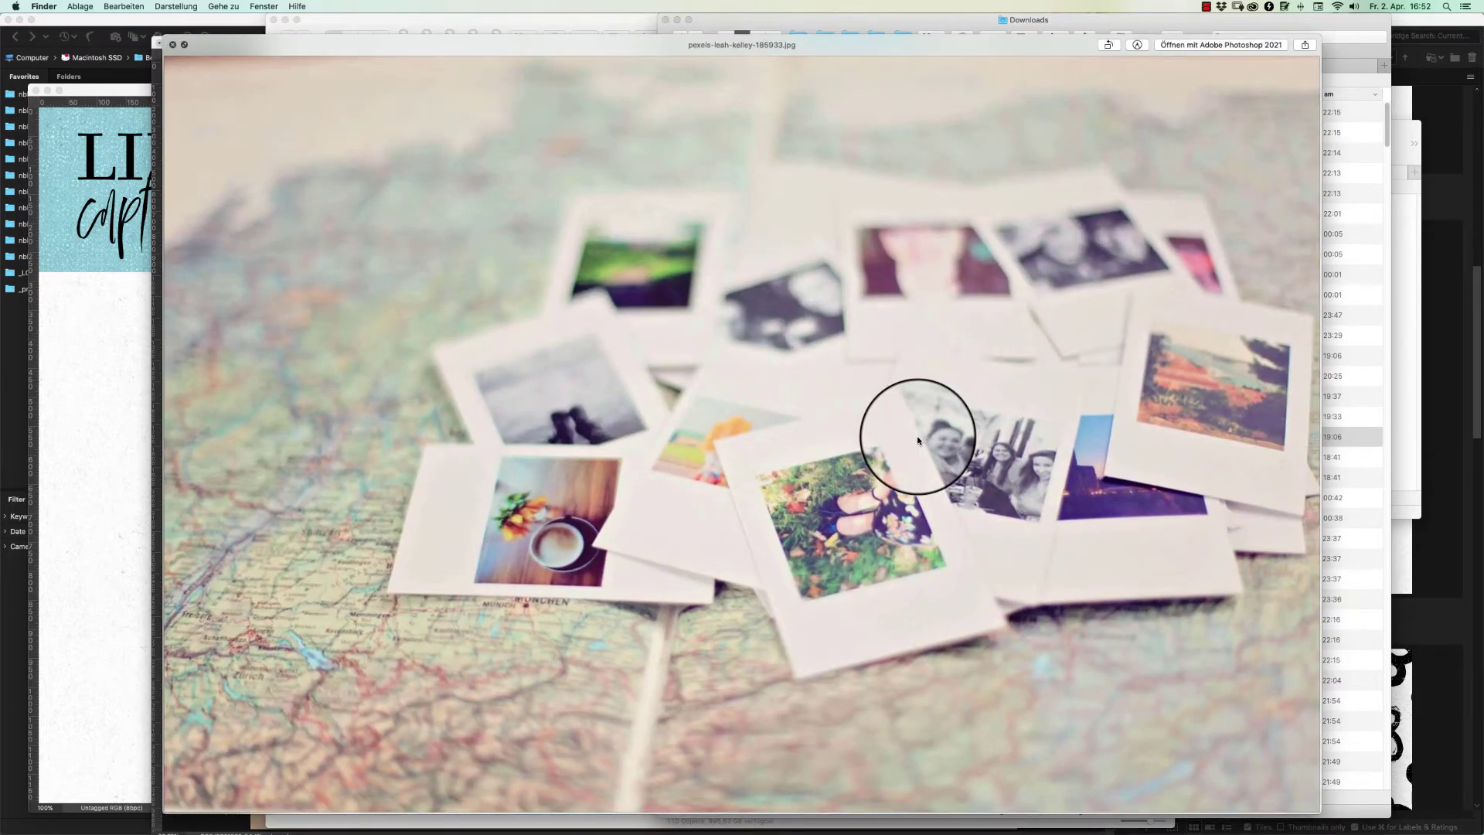
key("space")
left_click(867, 397)
key("space")
key("space")
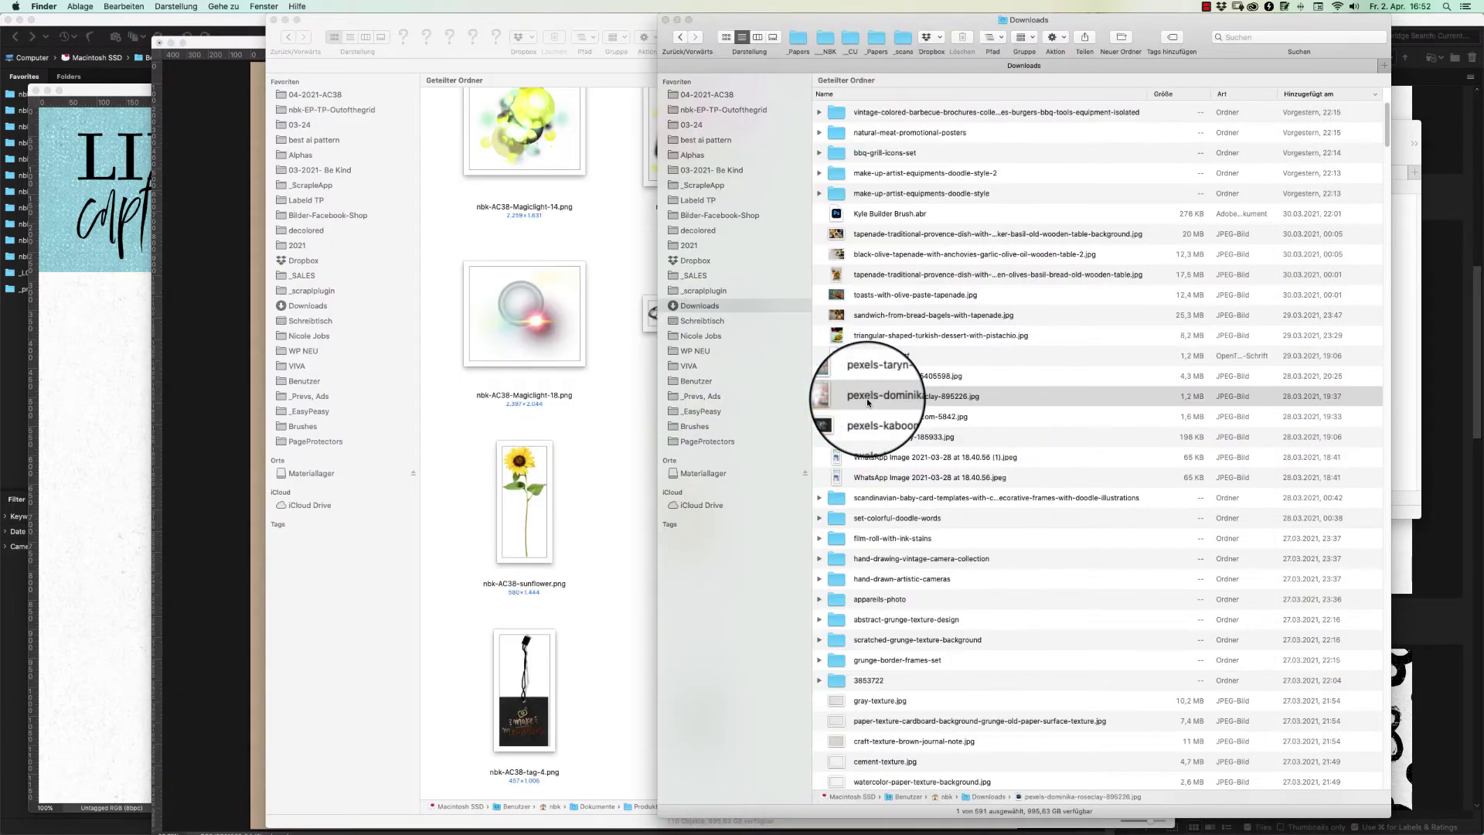
left_click_drag(866, 397, 194, 398)
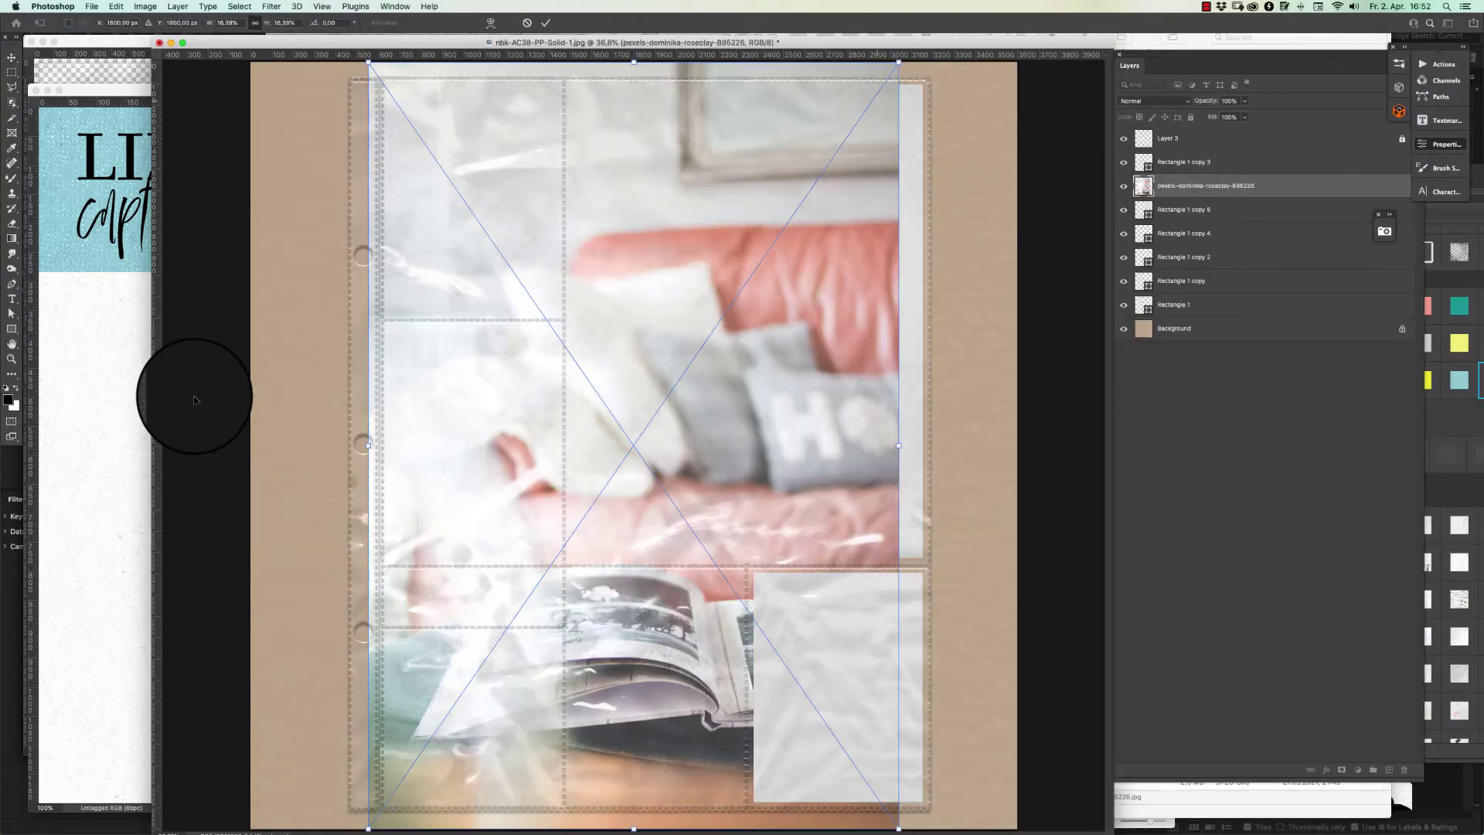
left_click_drag(719, 400, 742, 266)
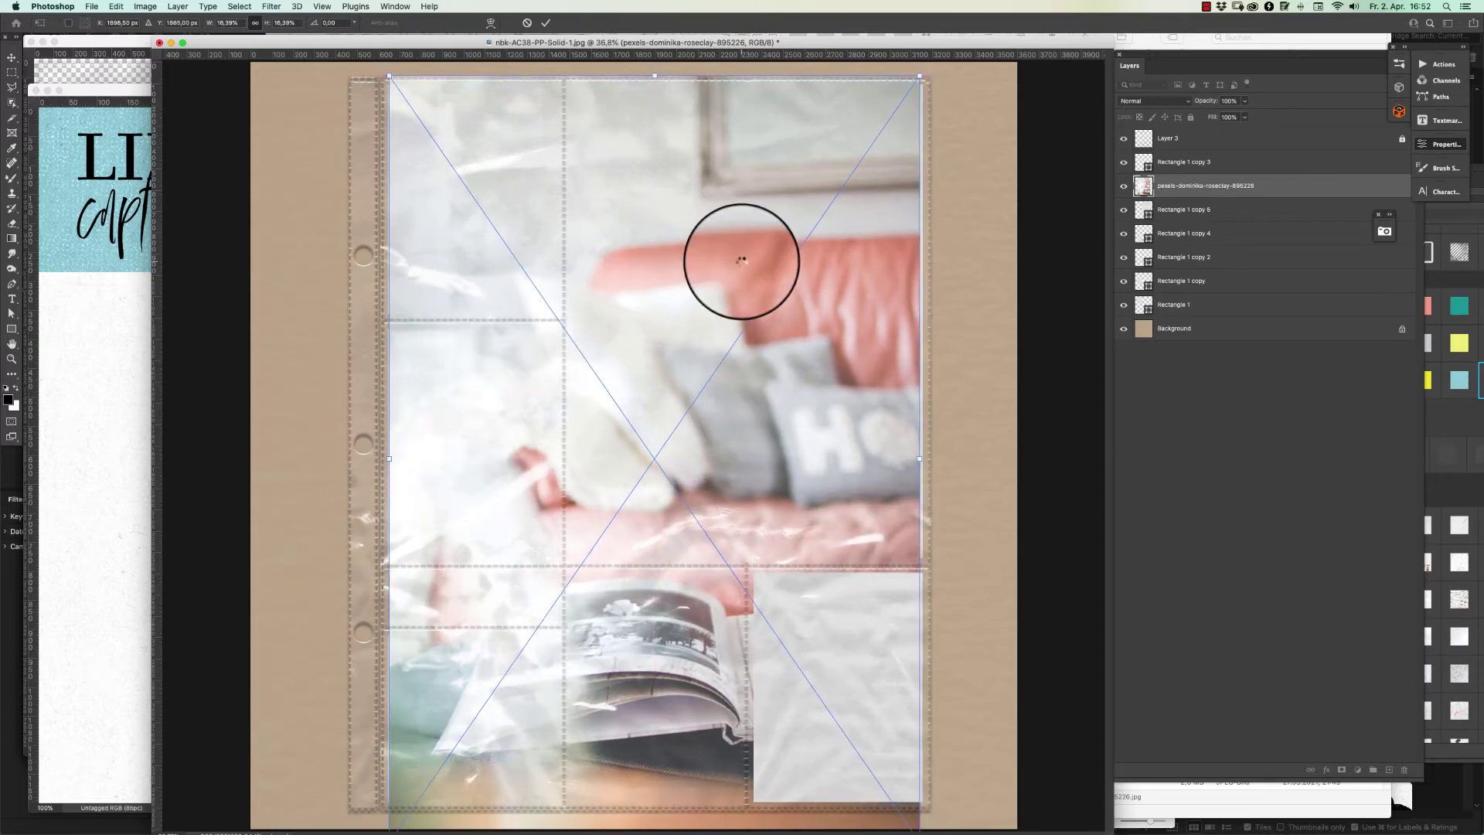
key("Escape")
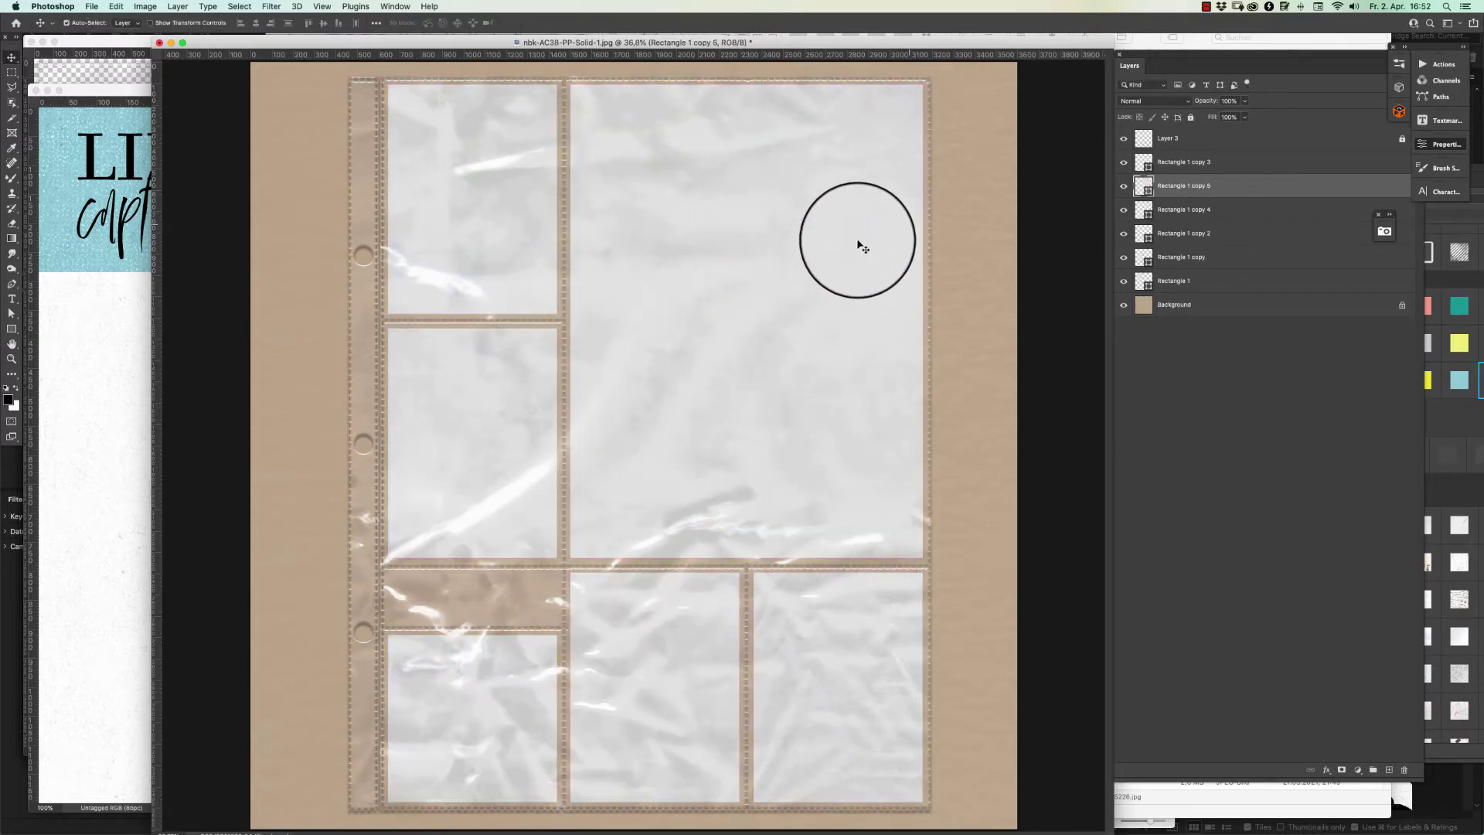
Place Pexels photo 895226 from Downloads in the page document and scale it to about 11.09% over the large pocket
left_click_drag(912, 43, 828, 51)
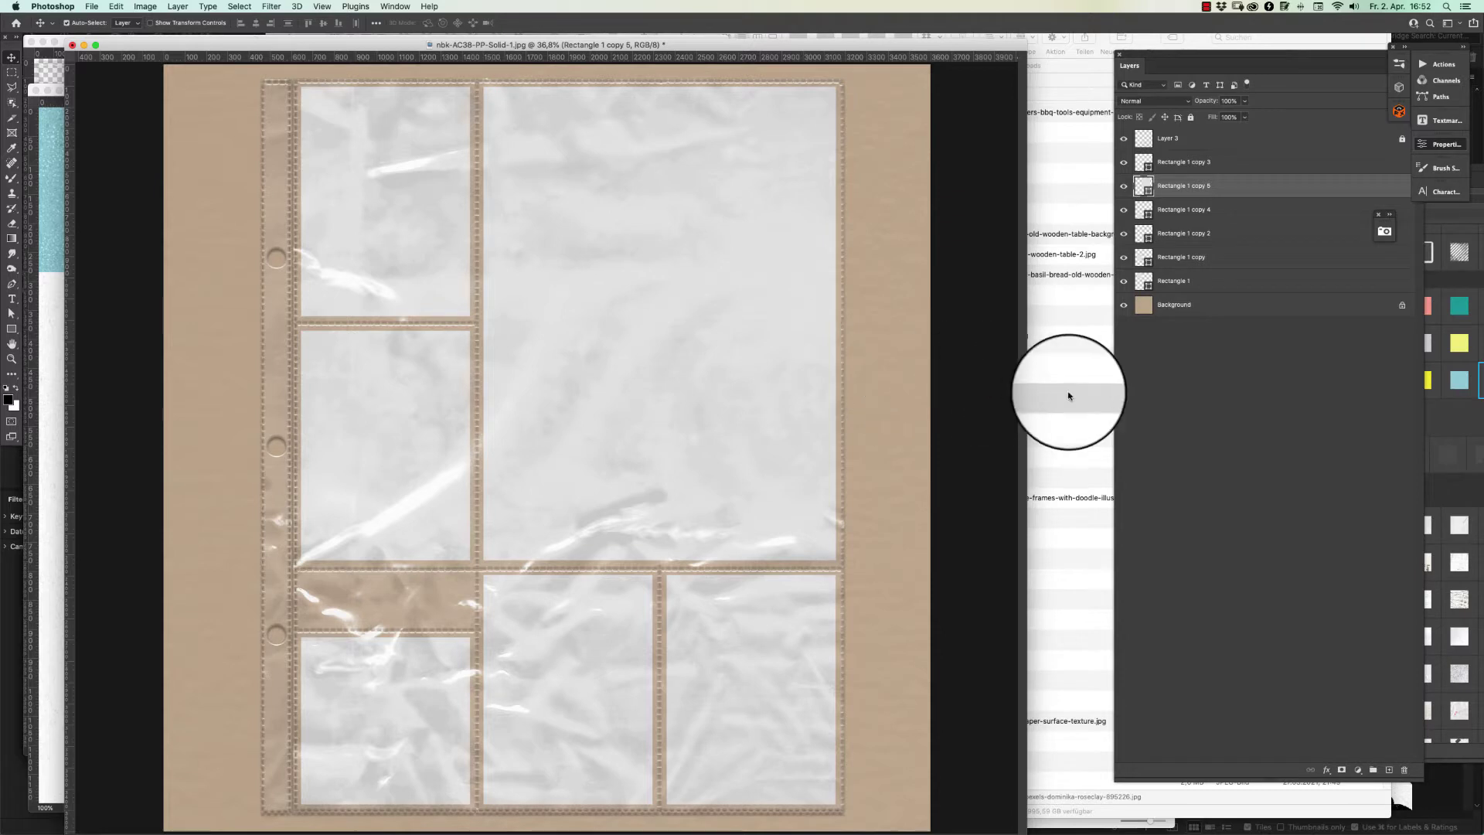
key("super+t")
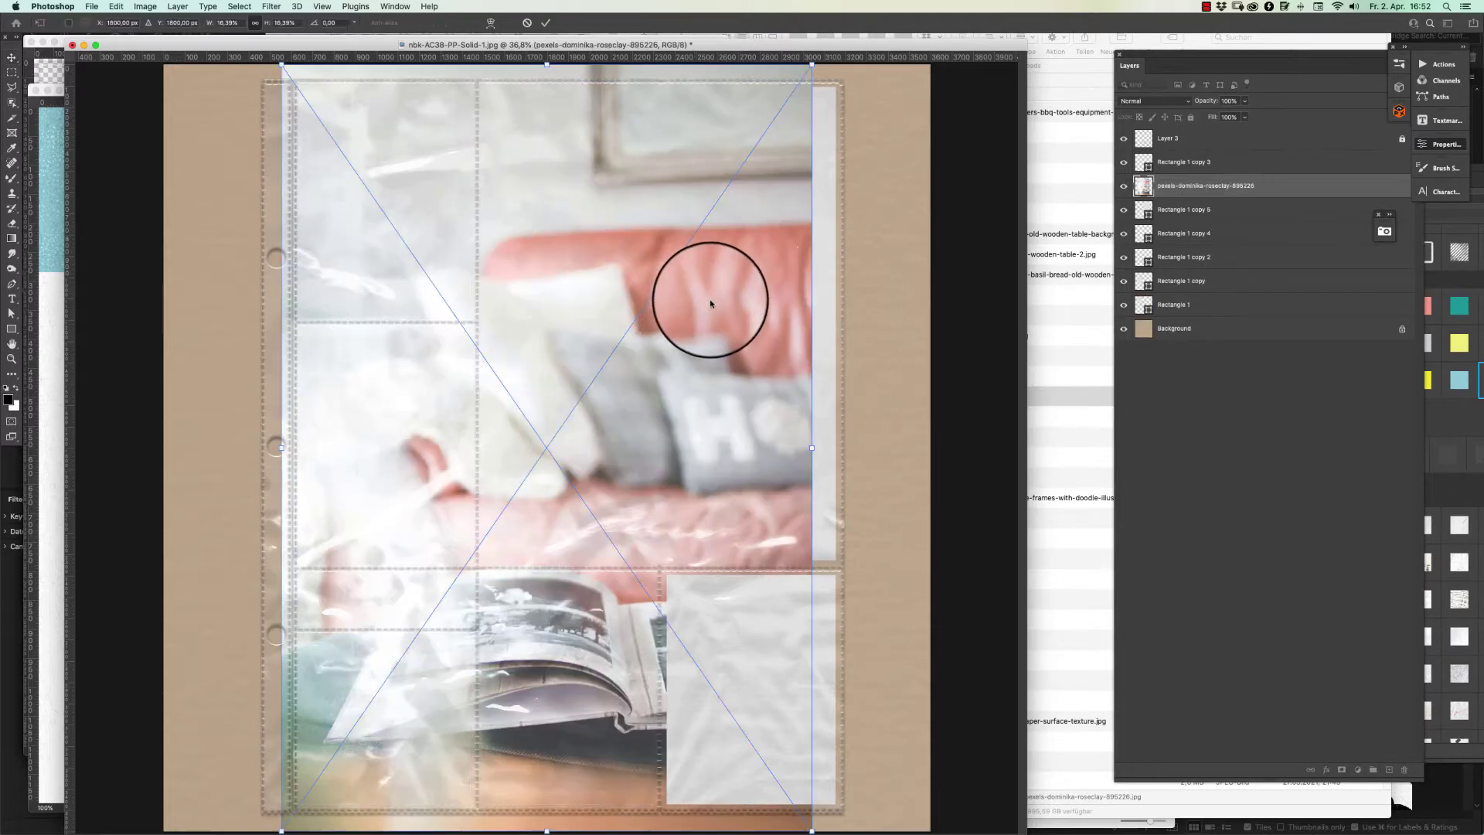
left_click_drag(714, 302, 810, 264)
left_click_drag(843, 135, 756, 180)
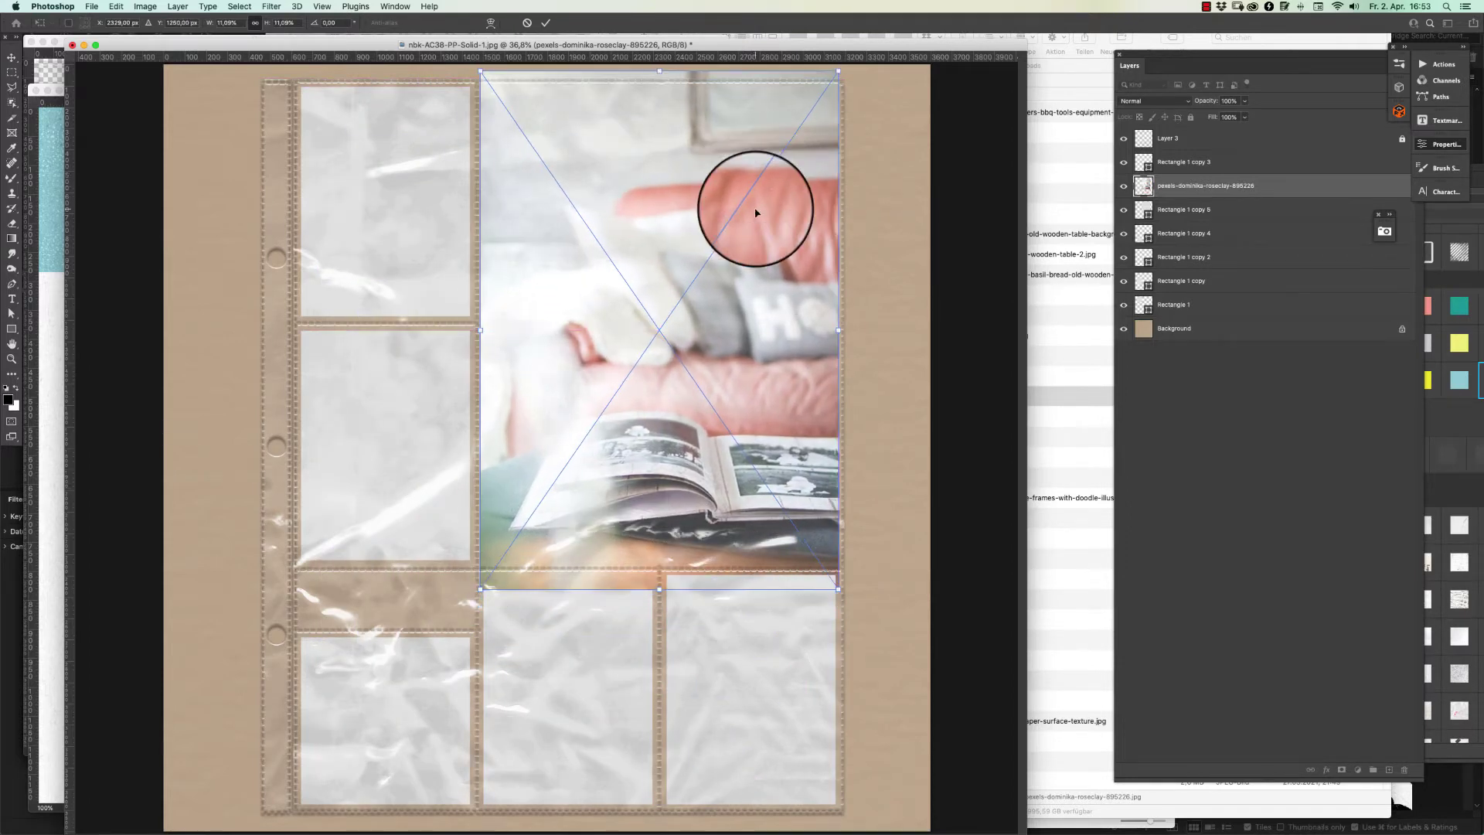
key("Return")
Clip the sofa photo to the large pocket's rectangle with a clipping mask
right_click(775, 191)
left_click(858, 76)
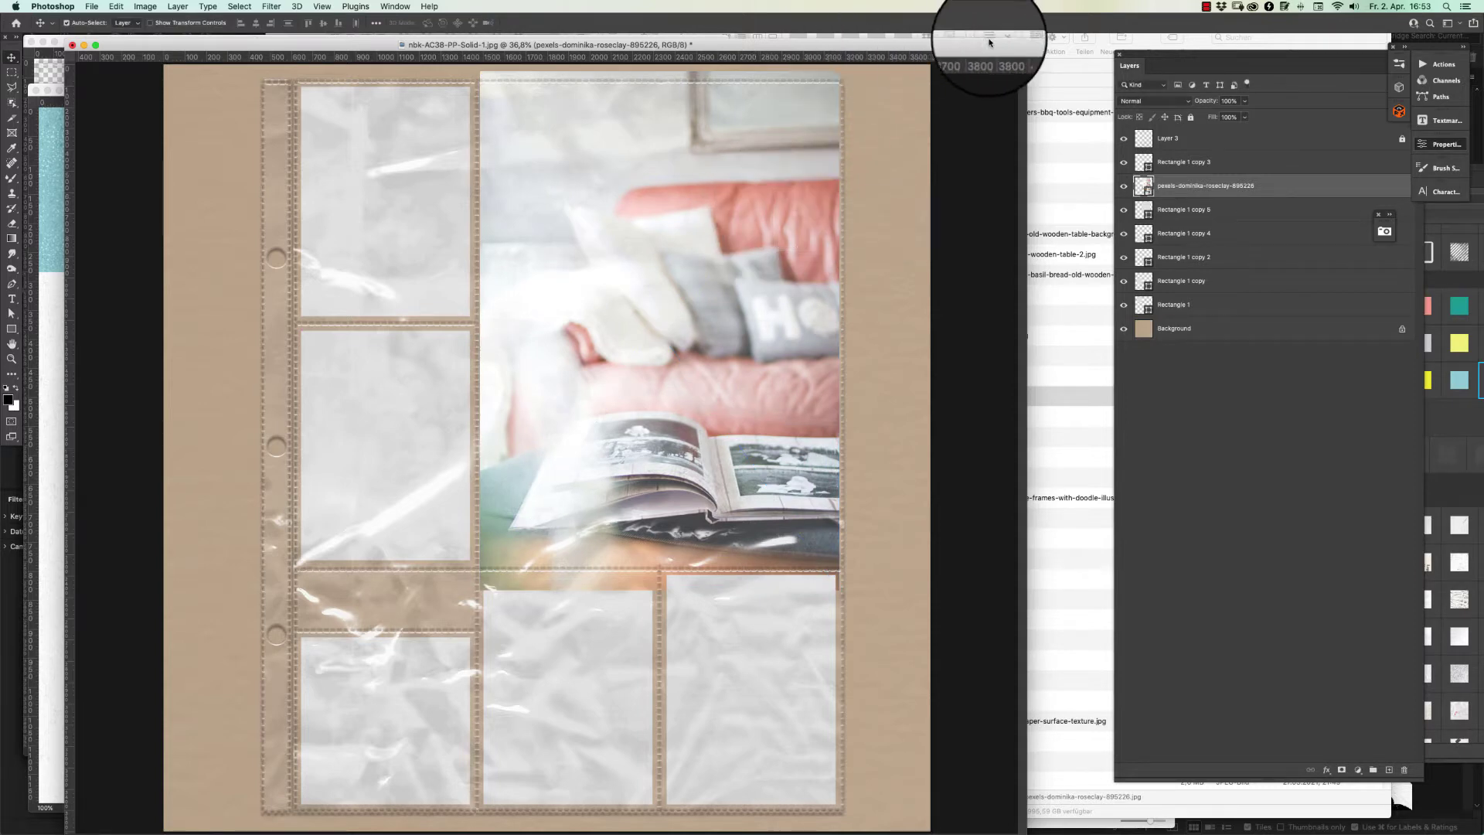
left_click_drag(1333, 56, 1291, 57)
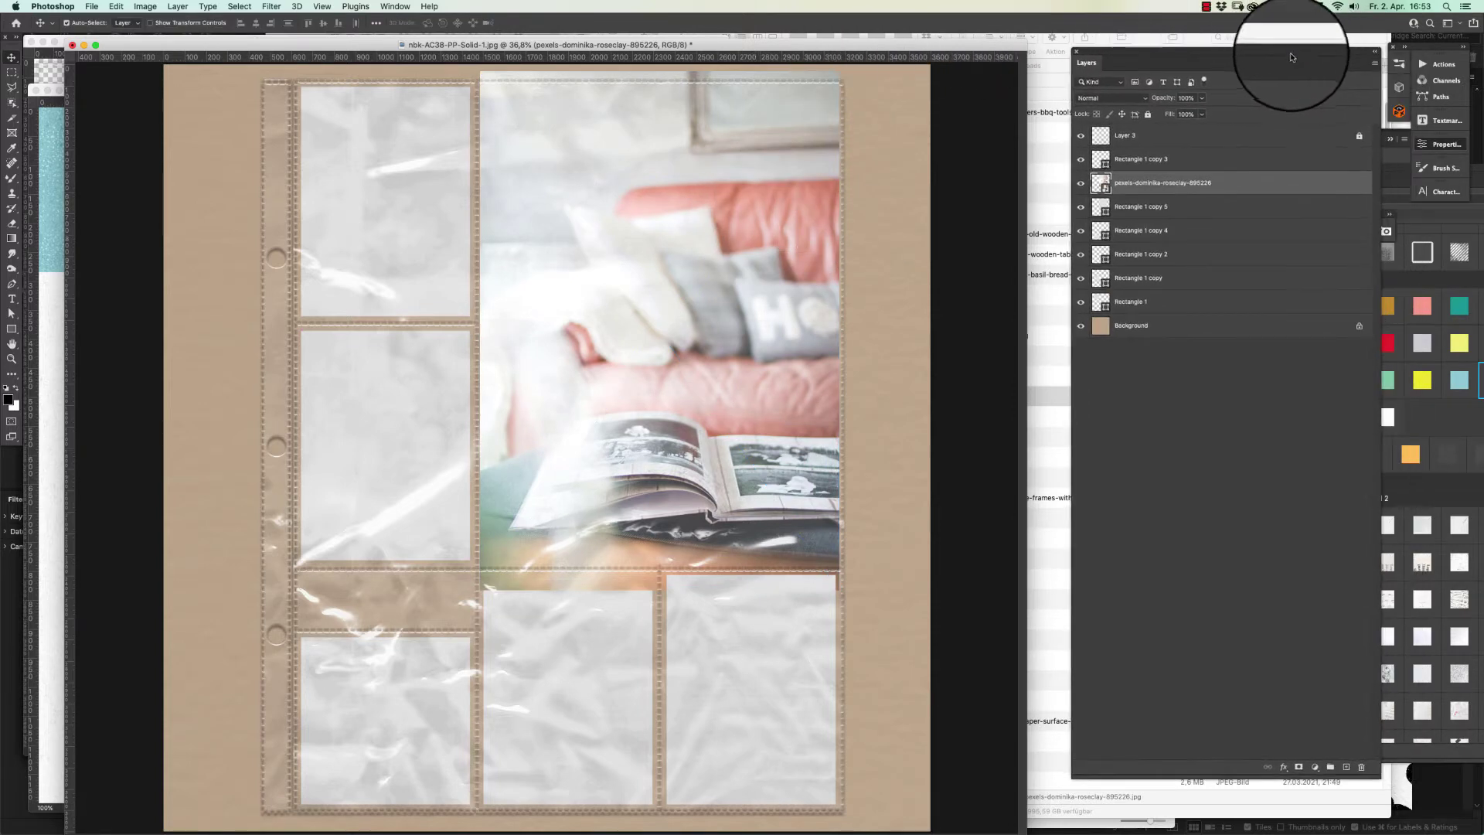
left_click(1374, 63)
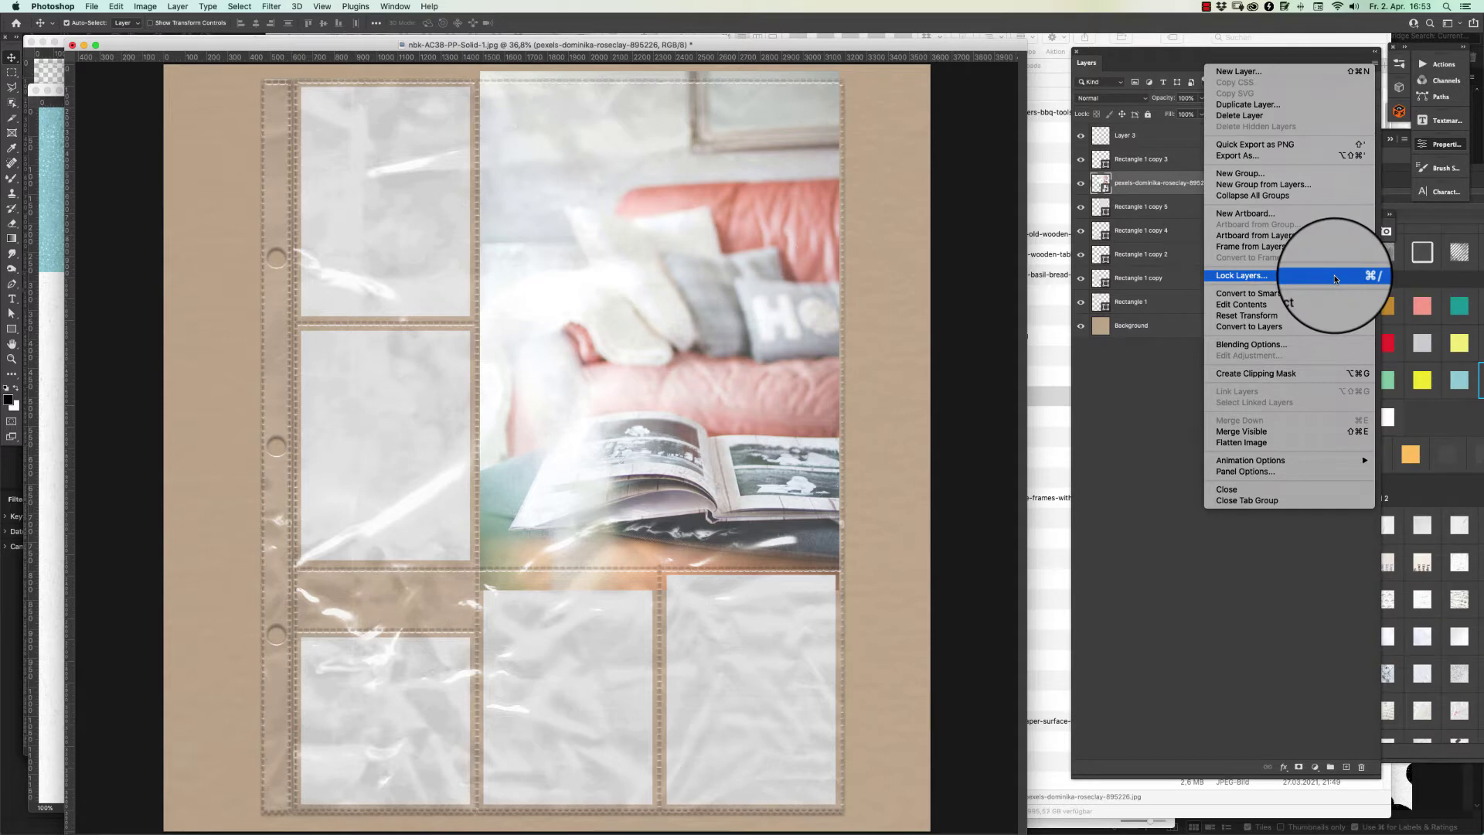
left_click(1346, 377)
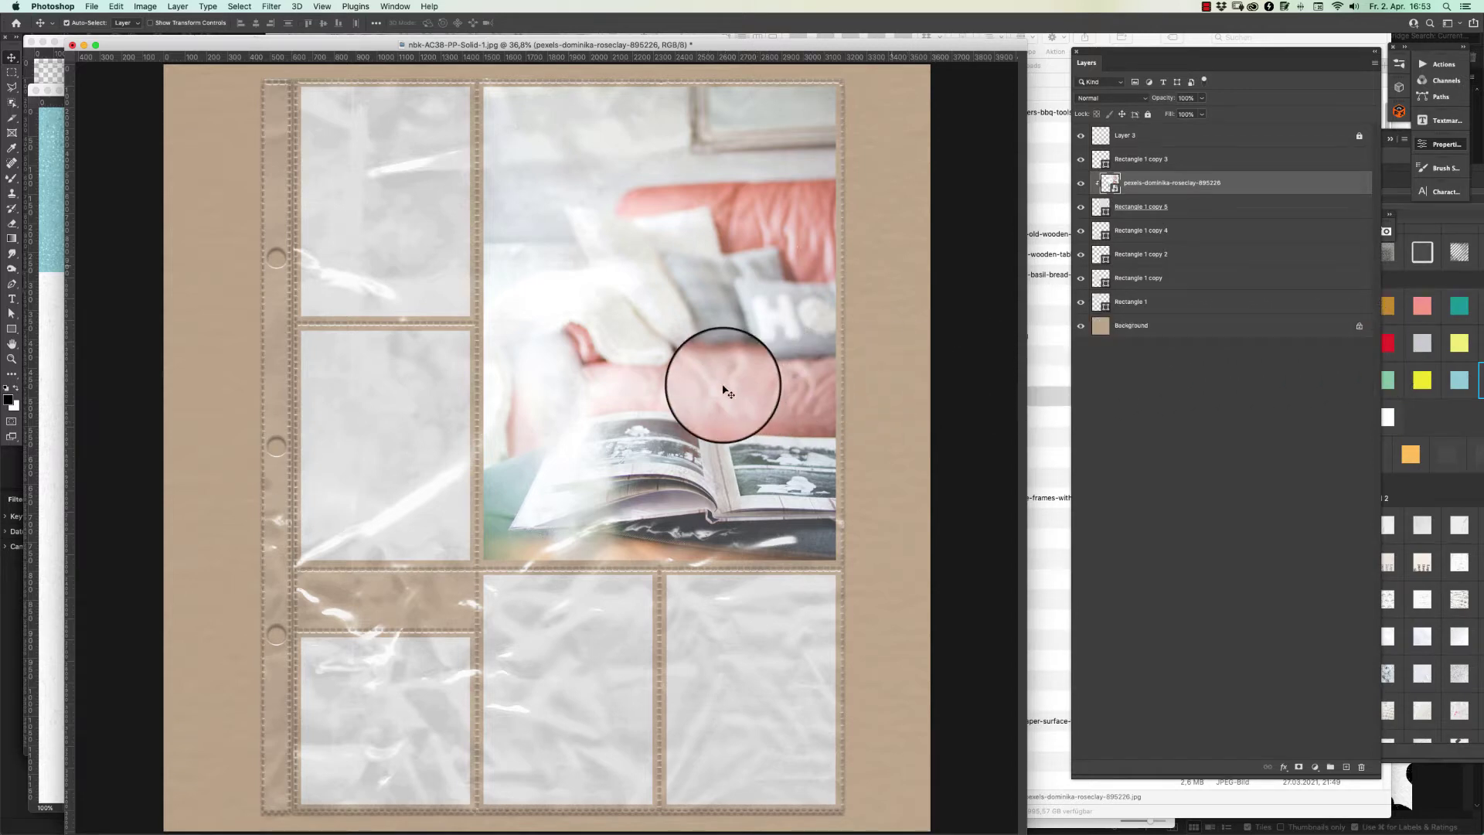
Enlarge the clipped photo to about 13.95% and reposition it so the open book shows fully above the pocket's lower edge
mouse_move(726, 392)
left_mouse_down()
mouse_move(709, 369)
mouse_move(765, 396)
mouse_move(722, 369)
left_mouse_up()
key("super+t")
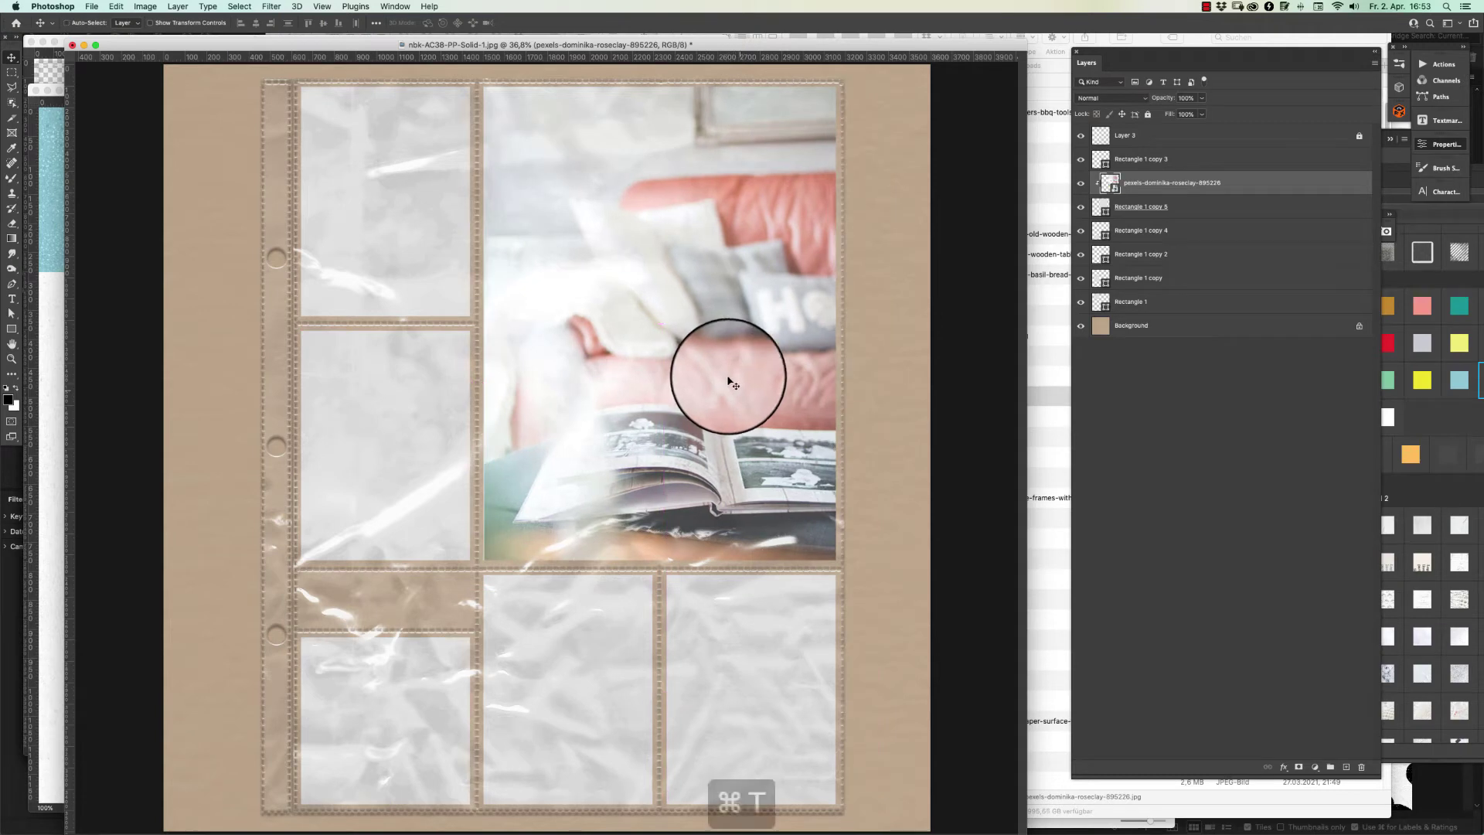
left_click_drag(842, 582, 888, 639)
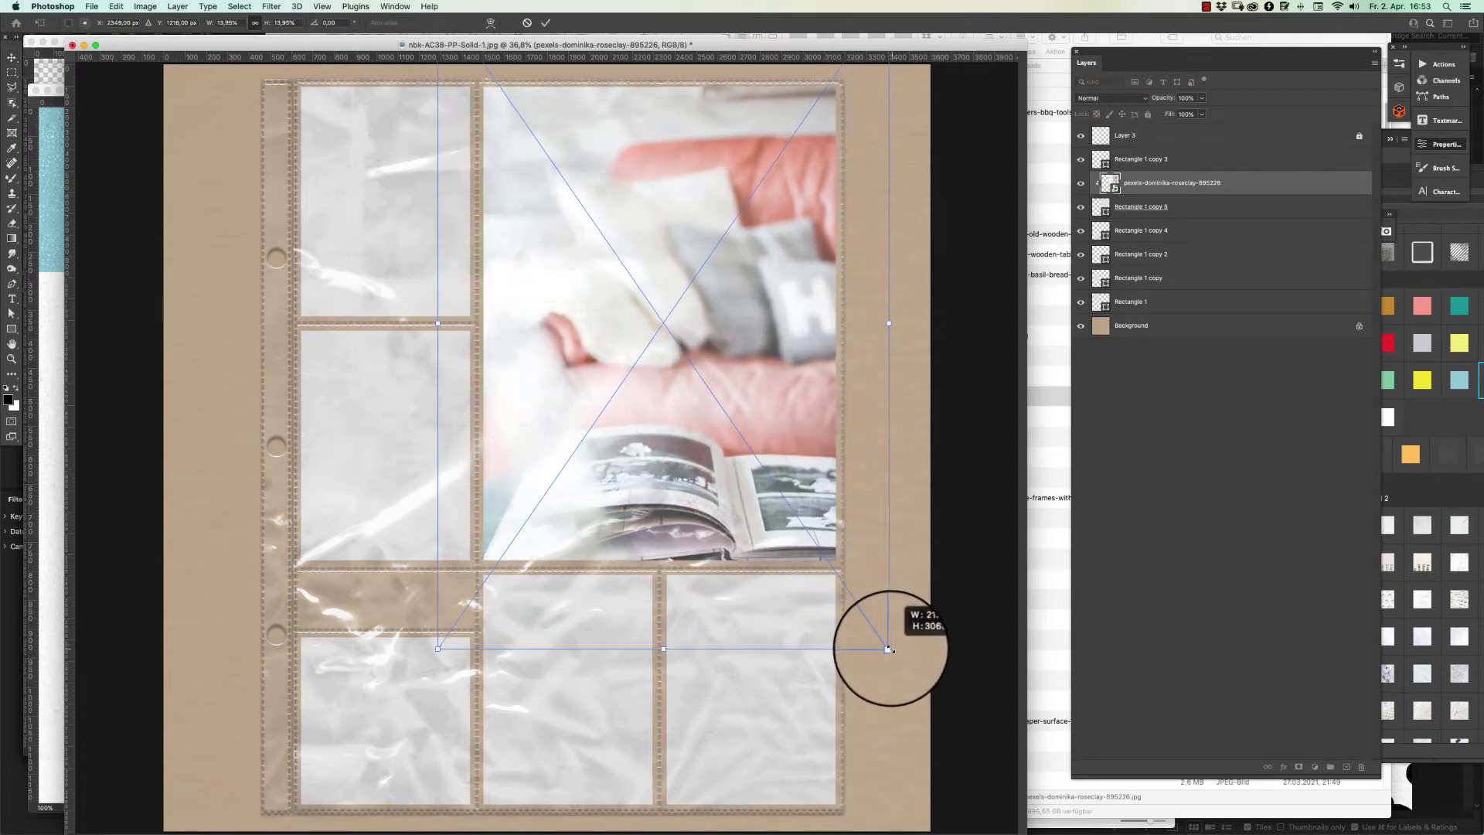
mouse_move(783, 540)
left_mouse_down()
mouse_move(756, 424)
mouse_move(768, 415)
left_mouse_up()
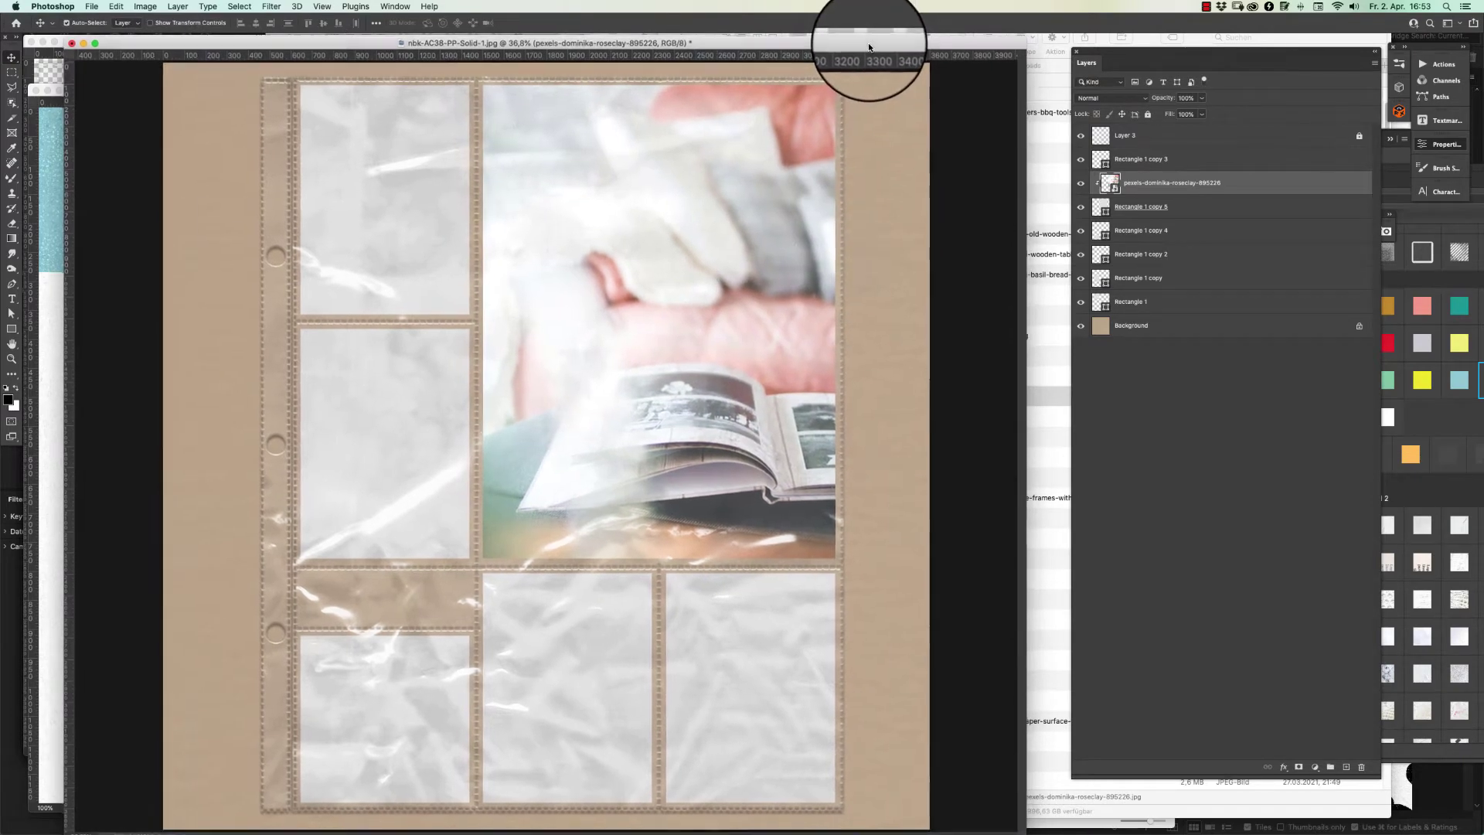
Copy the blue "LIFE captured" card into the page document, directly above the rectangle in the middle-left pocket
left_click_drag(869, 47, 867, 51)
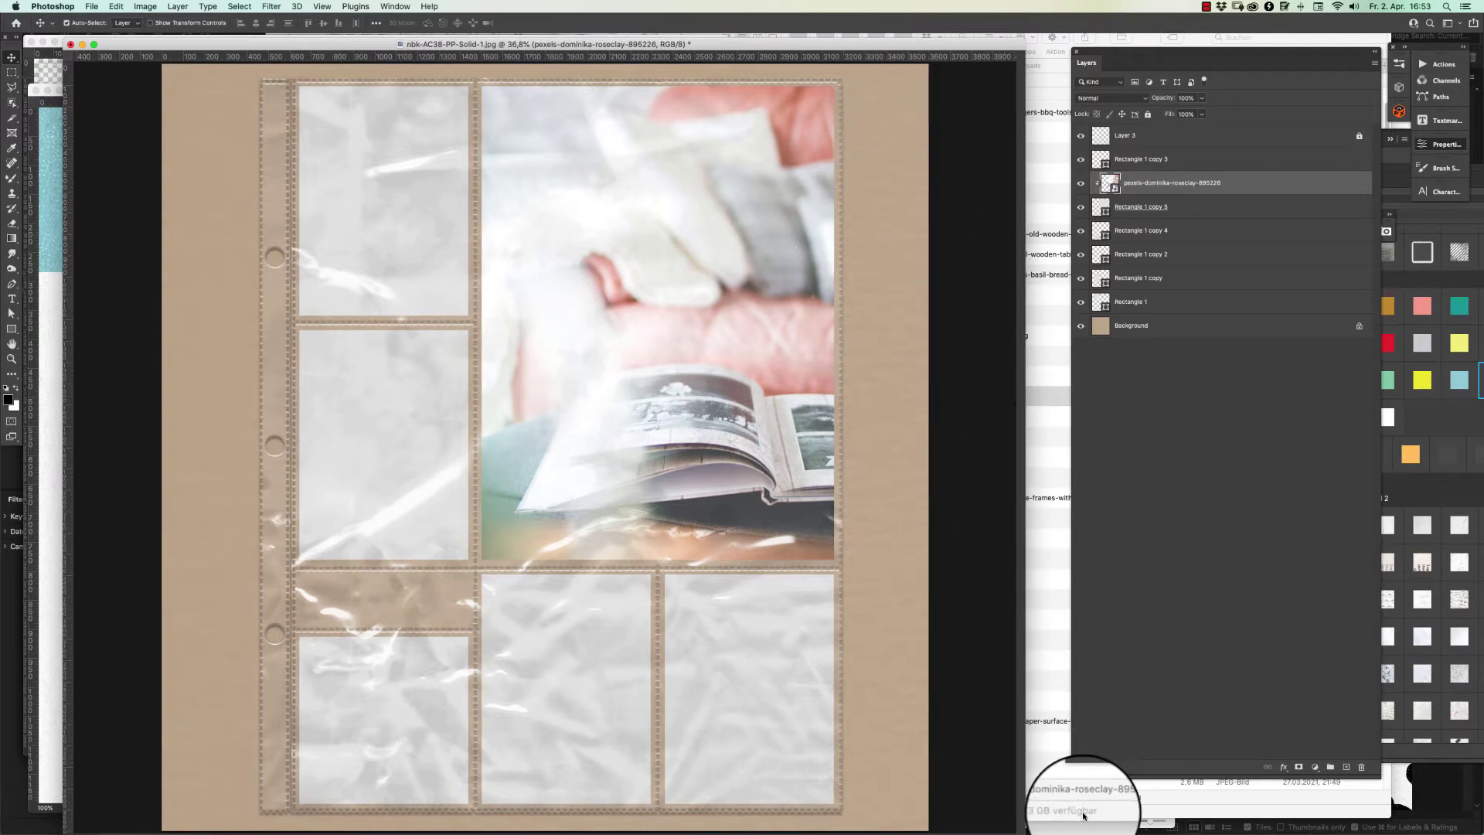
left_click(413, 438)
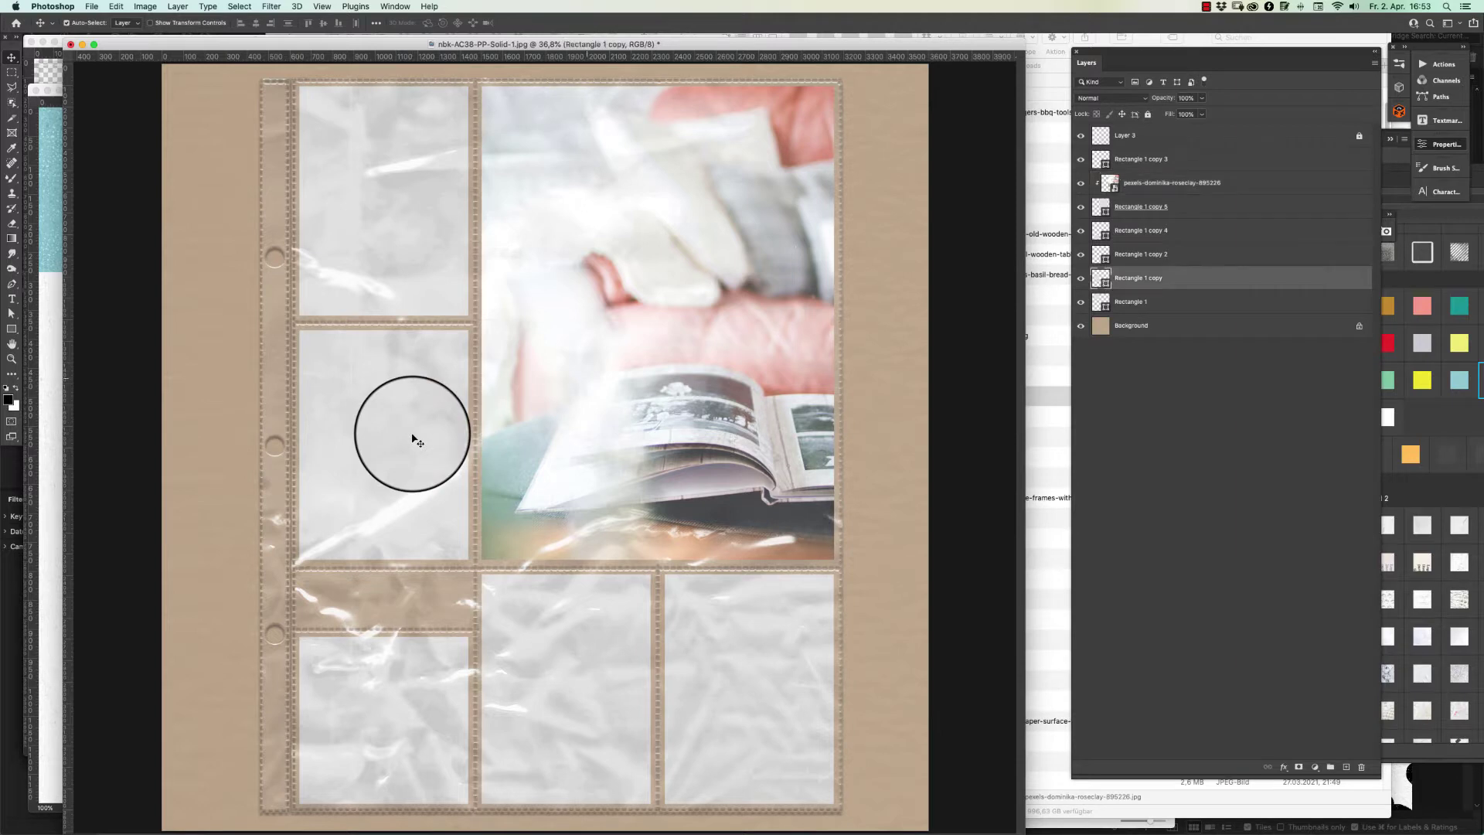
left_click(1082, 808)
key("super+h")
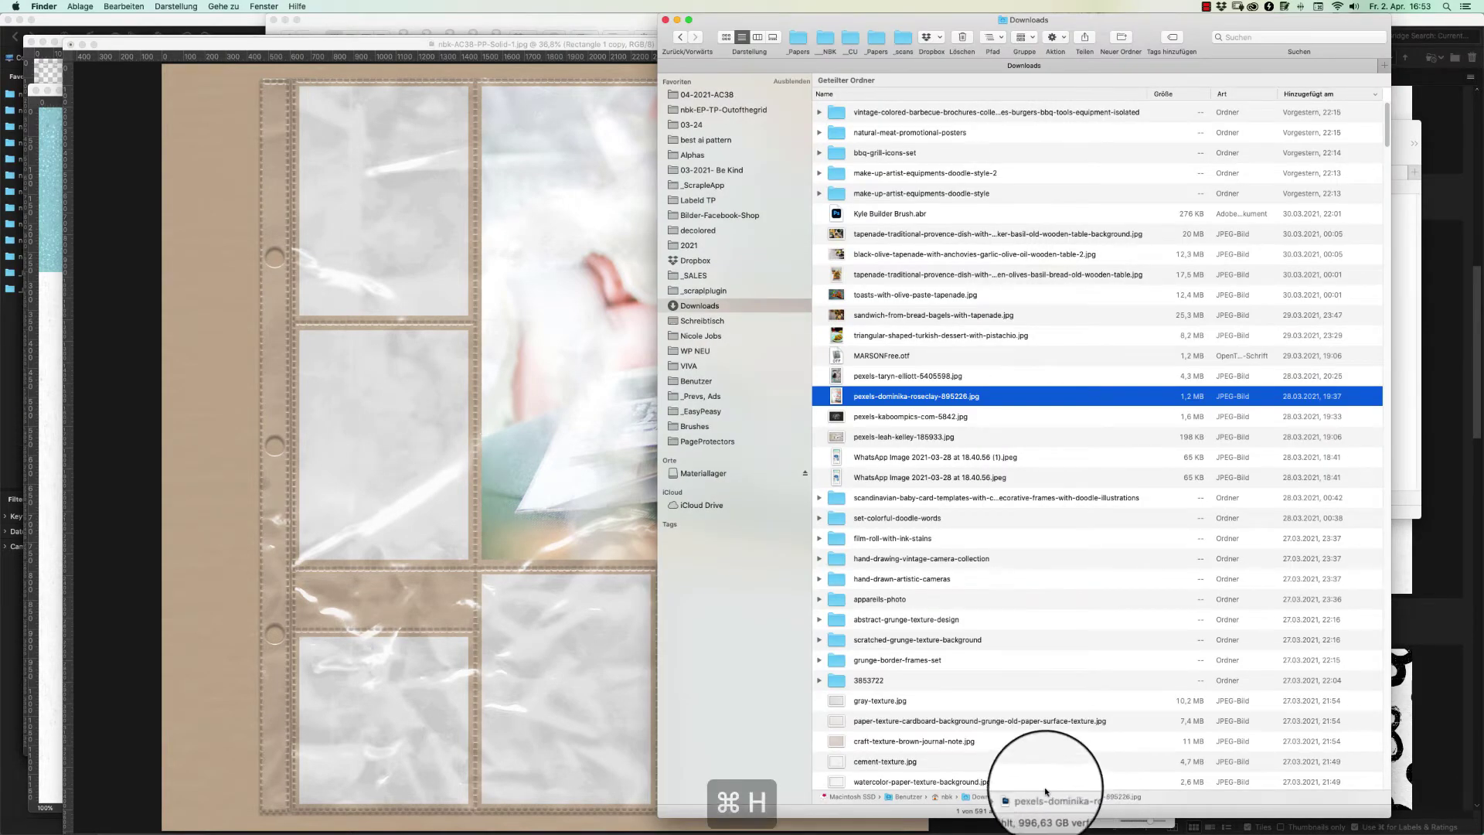
left_click(45, 386)
left_click_drag(72, 361, 312, 404)
Scale the "LIFE captured" card to about 90% to fit the pocket and clip it to the rectangle beneath
key("super+t")
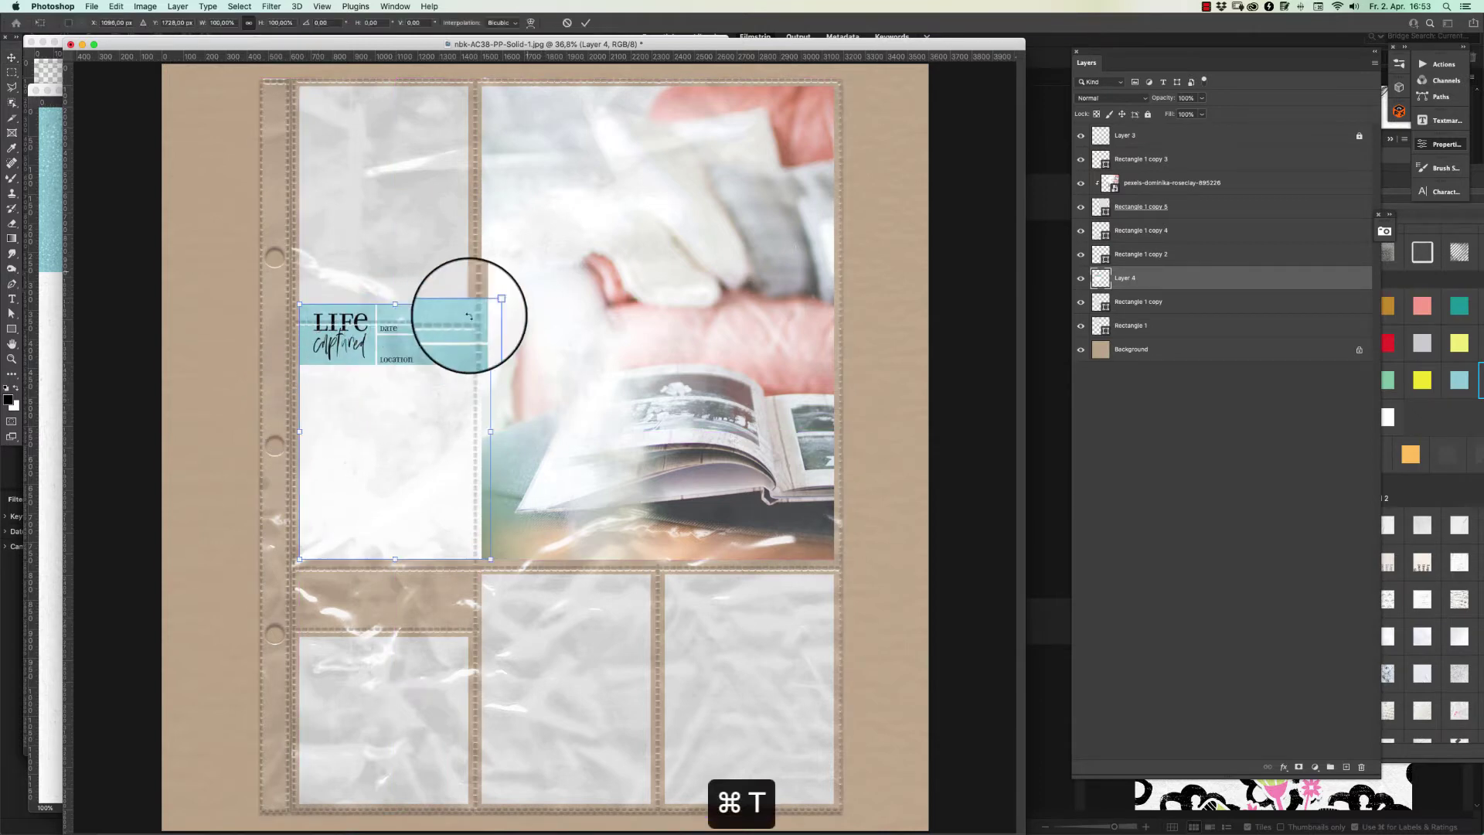
left_click_drag(490, 305, 466, 327)
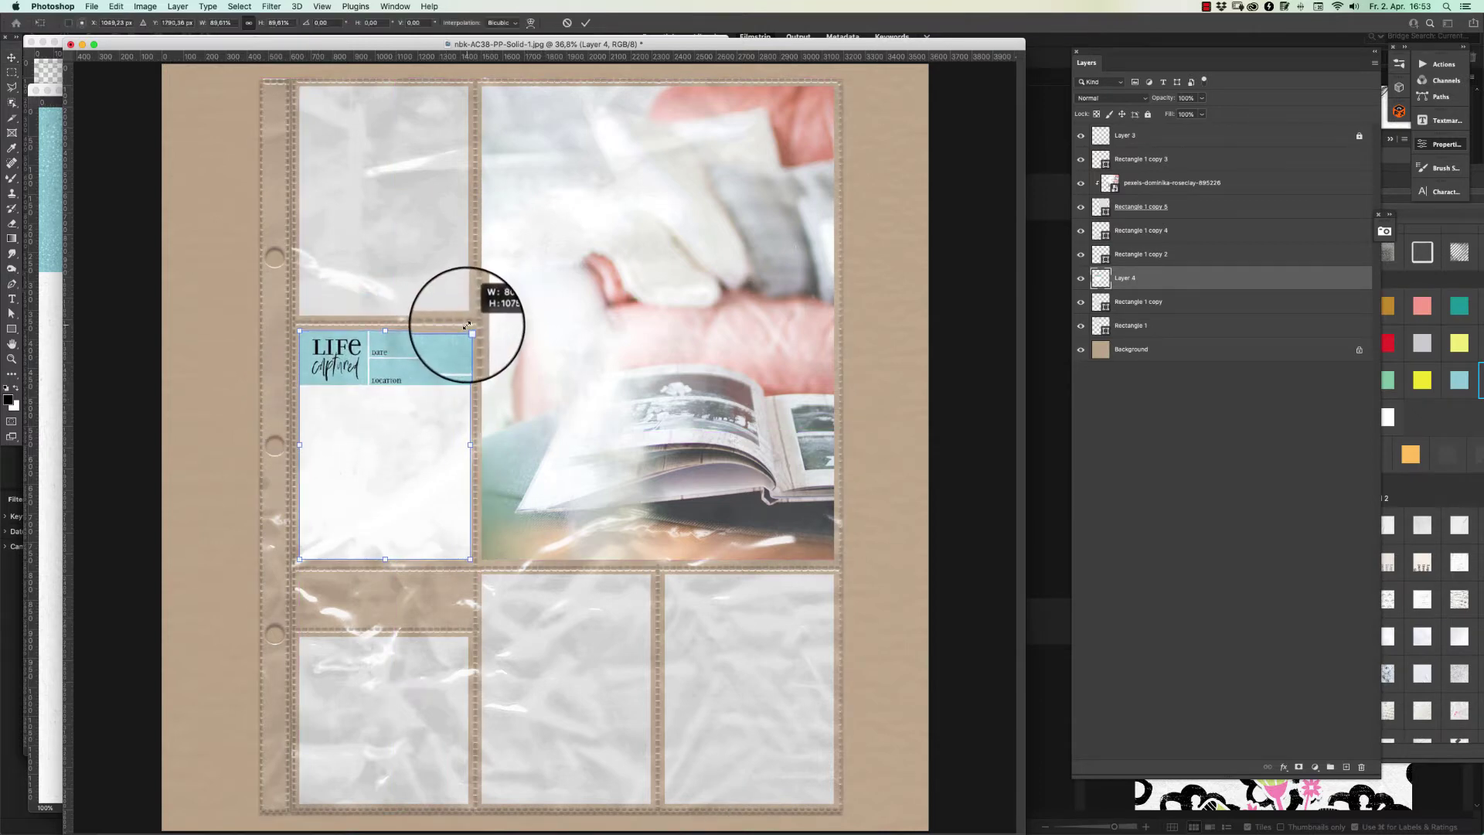
key("Return")
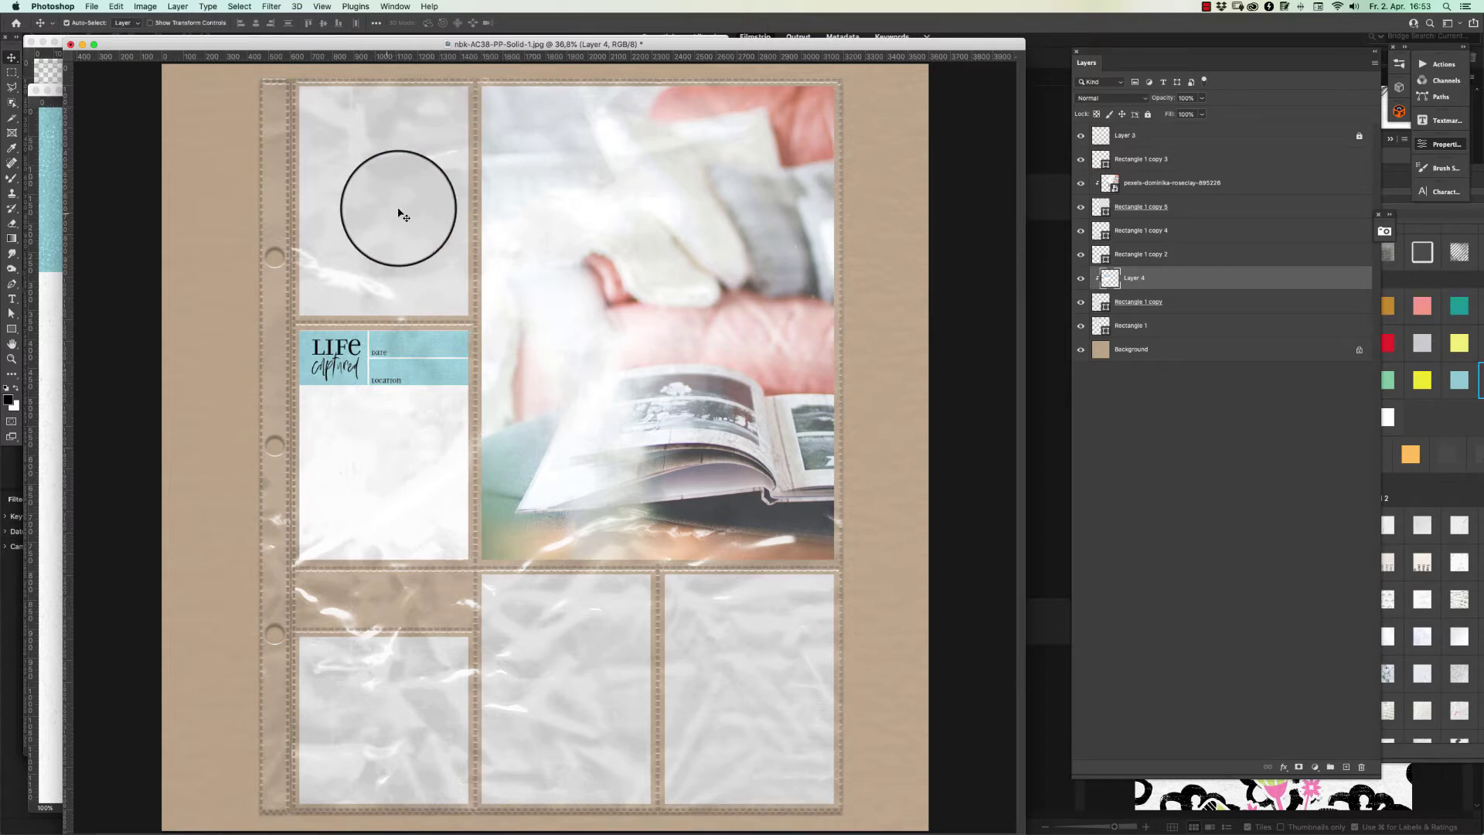
Close the card and page protector source documents, keeping only the page document open
key("super+w")
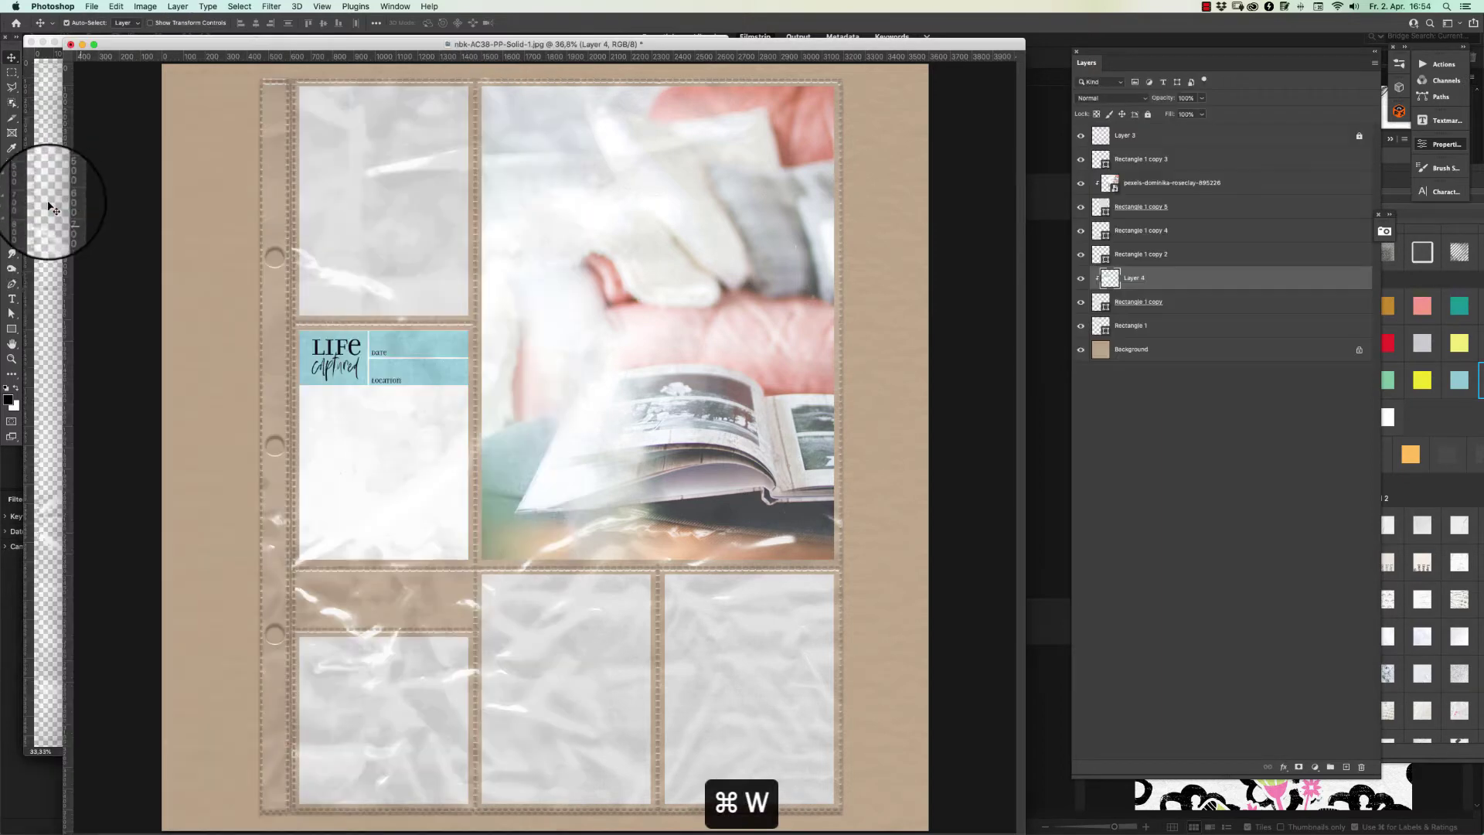
key("super+w")
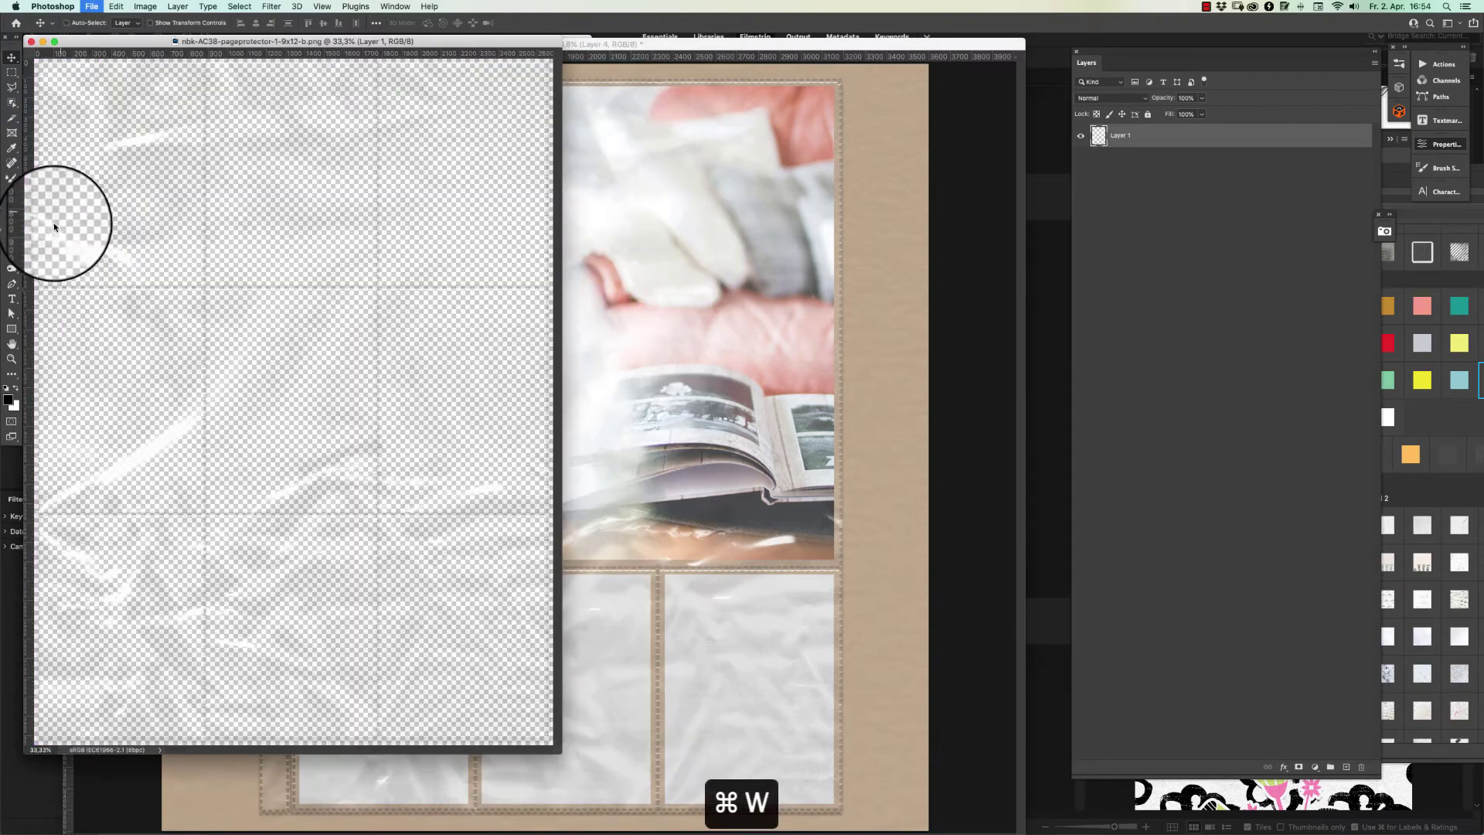
key("super+w")
key("super+w")
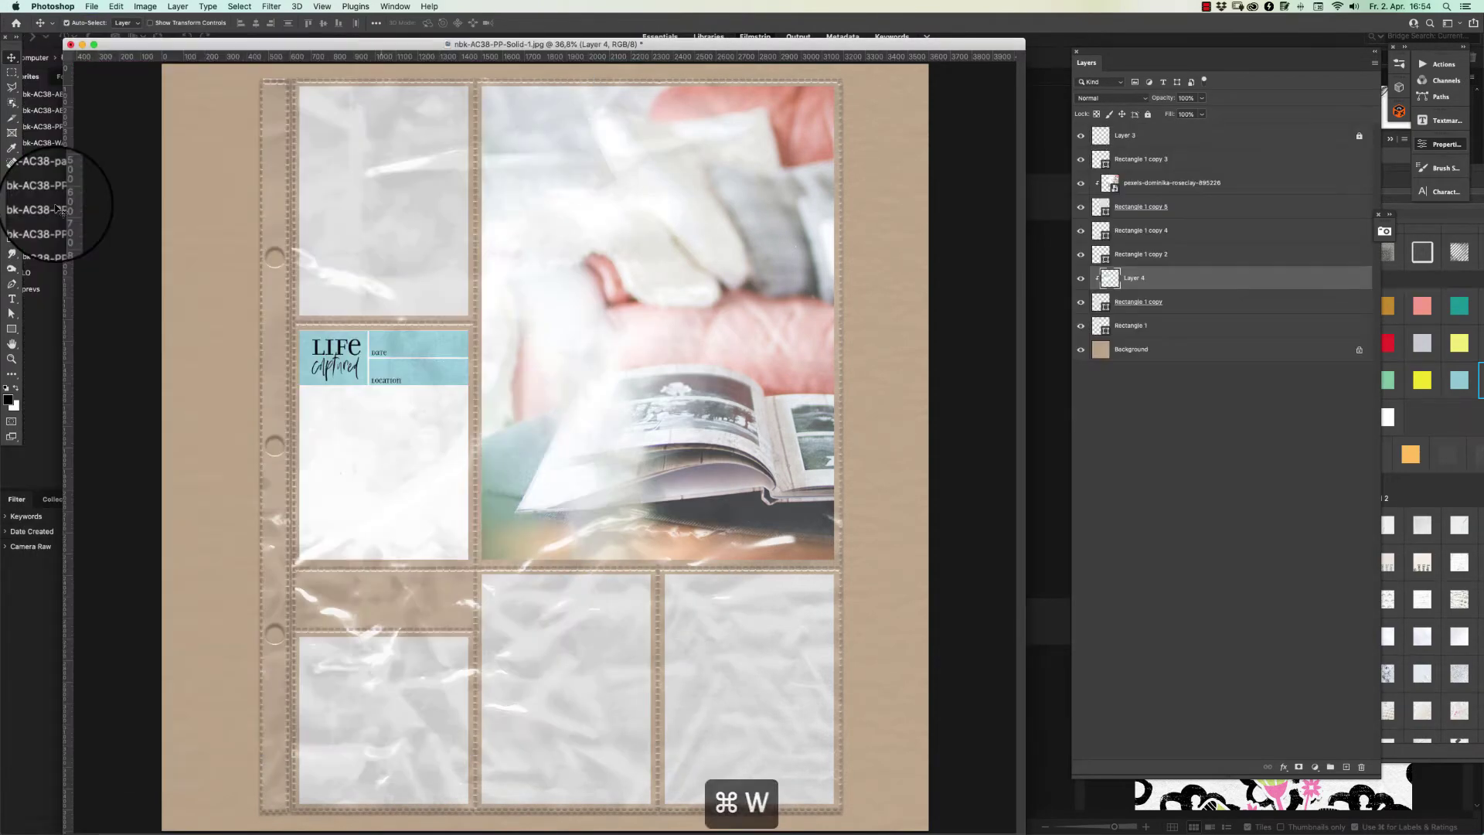
Switch to Bridge and open nbk-AC38-overlay-6x4-4.png from the cards' 6x4 Overlays folder in Photoshop
left_click(1036, 383)
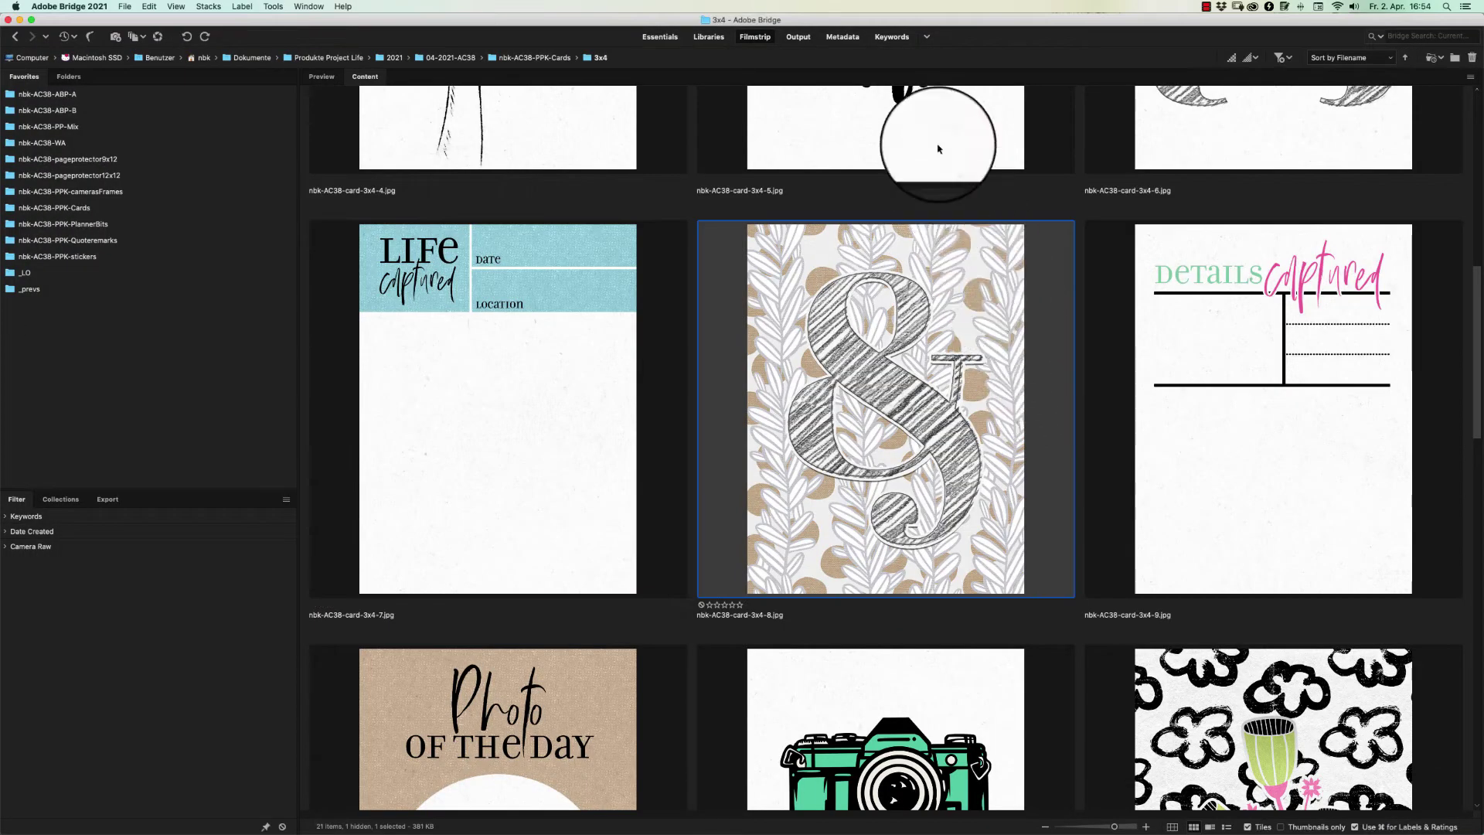
key("super+Up")
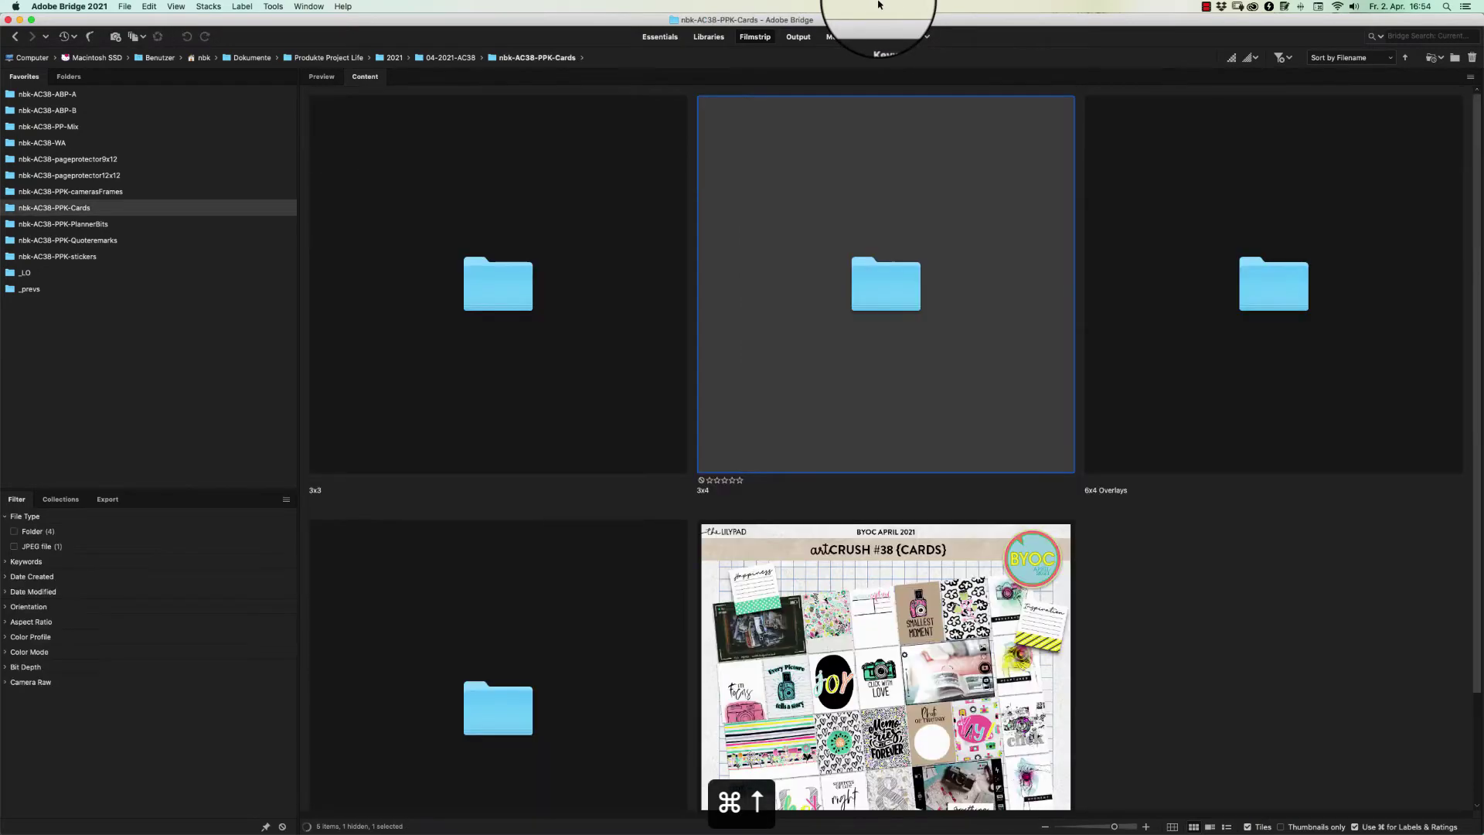
left_click(1279, 270)
double_click(1280, 267)
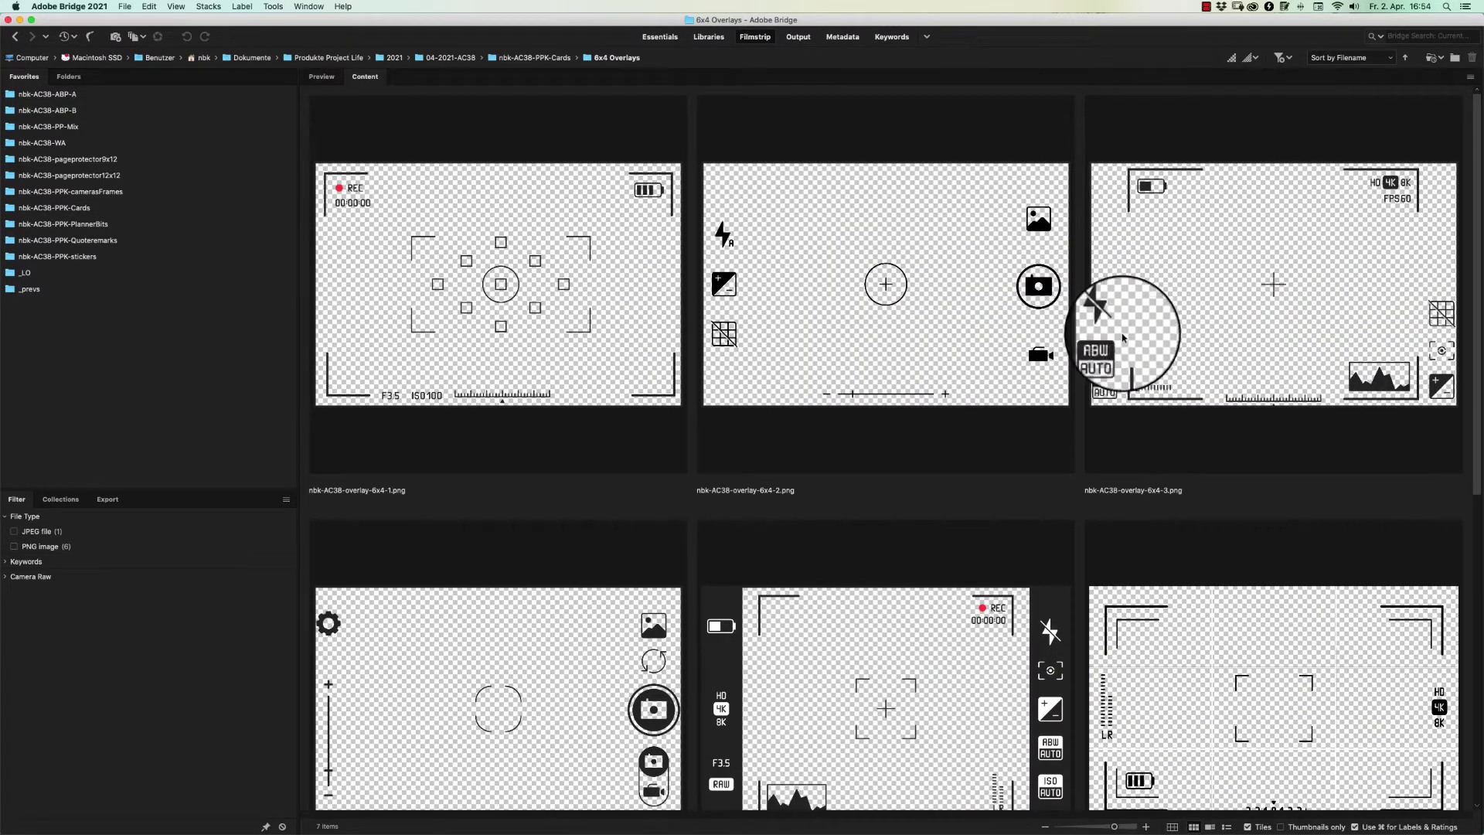
double_click(661, 693)
Copy the camera-screen overlay into the page document, closing its source file, and bring it to the front of the layer stack
key("super+c")
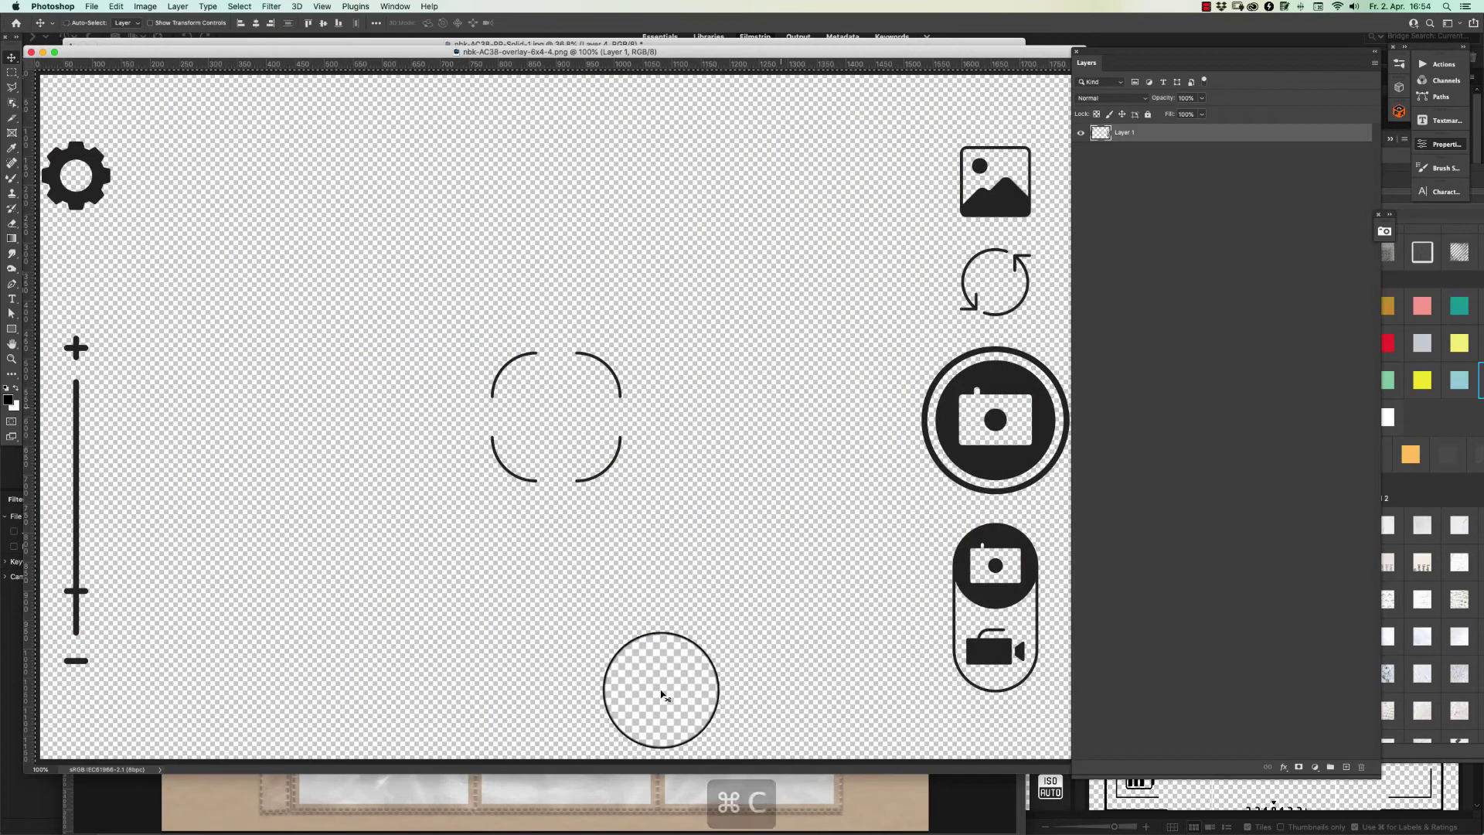
key("super+w")
key("super+v")
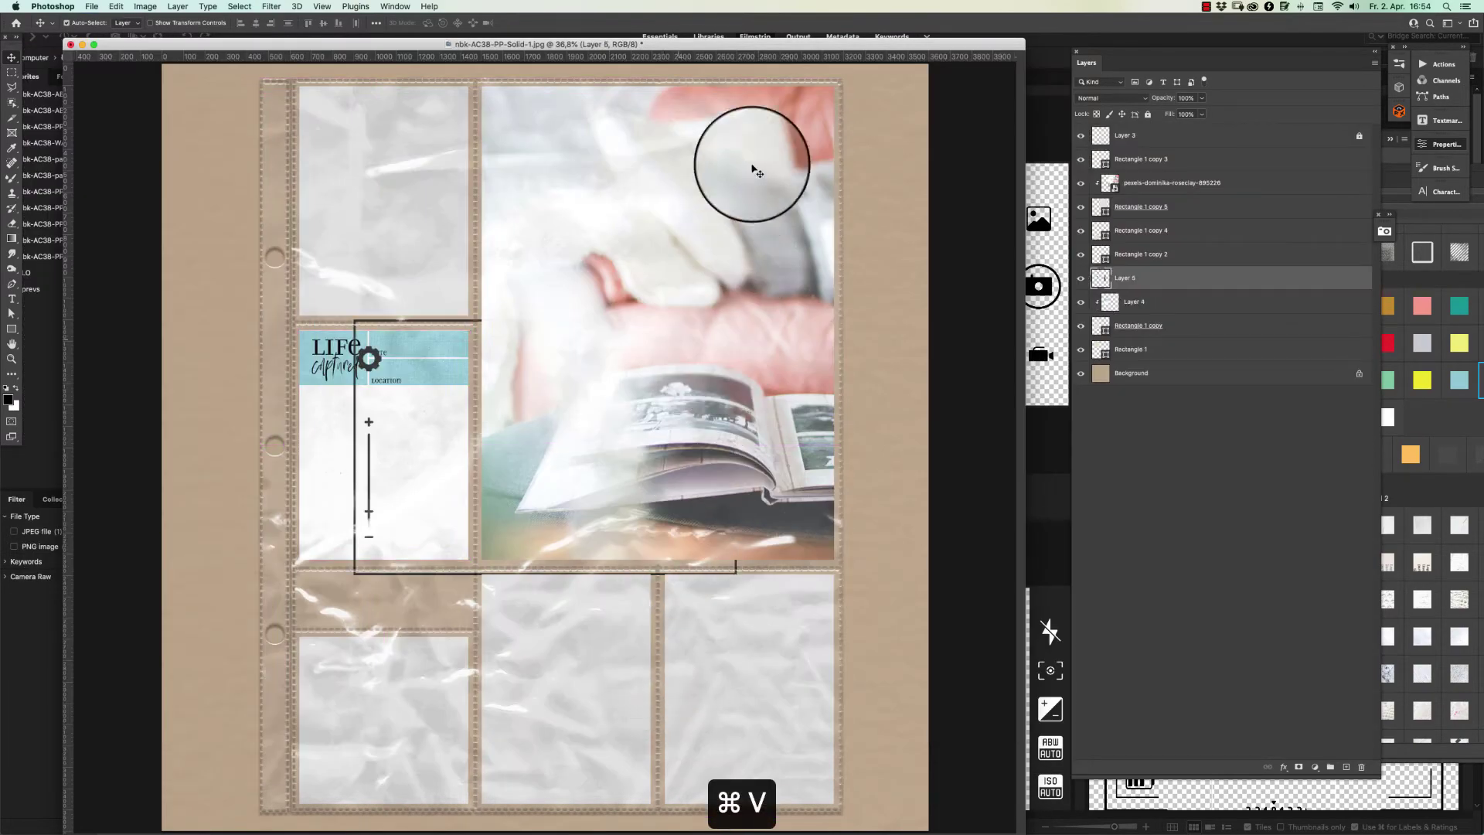
key("super+adiaeresis")
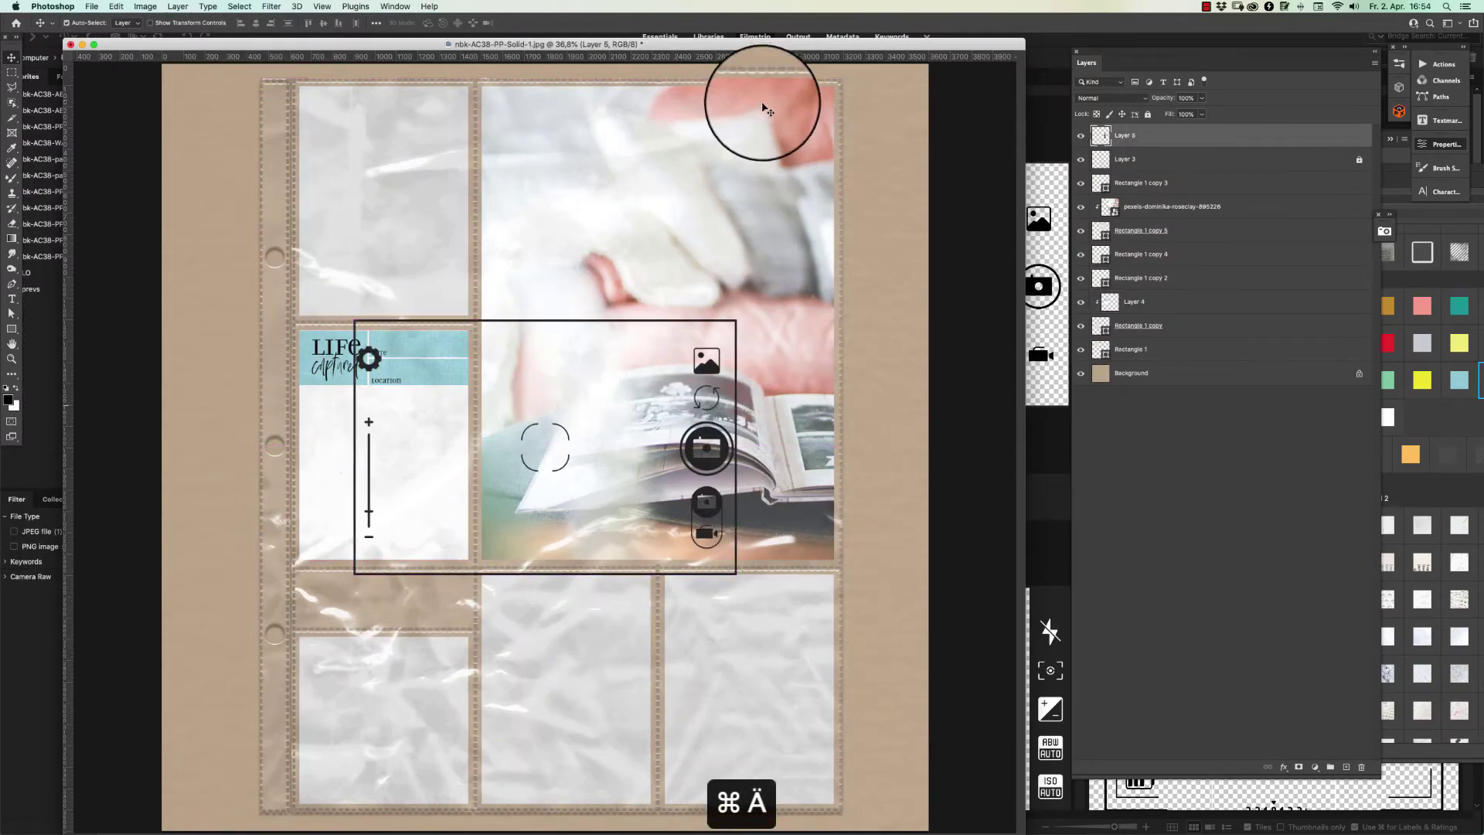
Scale the camera overlay to about 78%, rotate it about -7°, and position it over the open book in the large photo
left_click_drag(713, 446, 762, 646)
key("super+z")
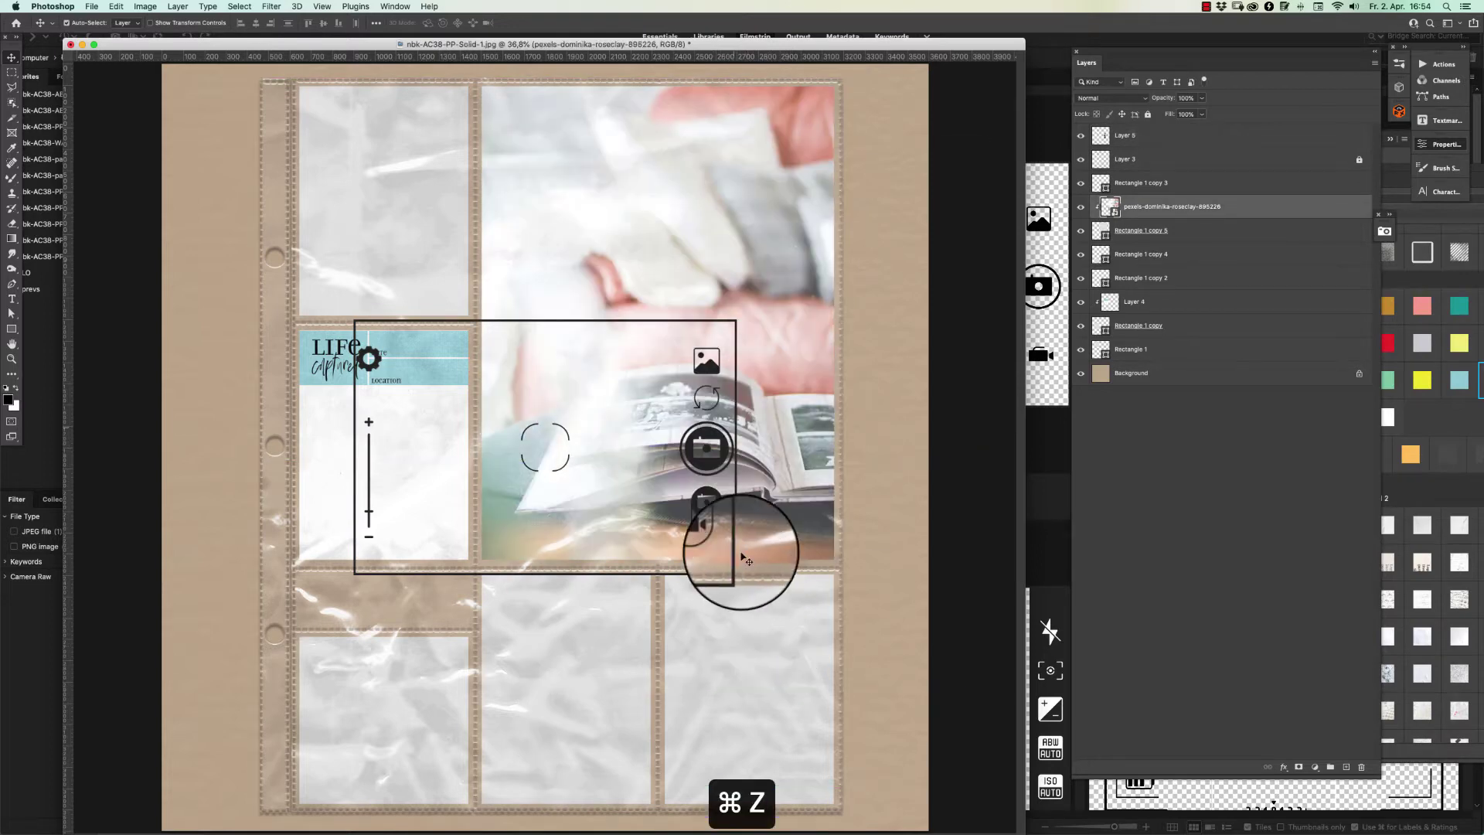
left_click_drag(706, 437, 796, 399)
key("super+t")
left_click_drag(458, 279, 494, 309)
left_click_drag(805, 242, 777, 323)
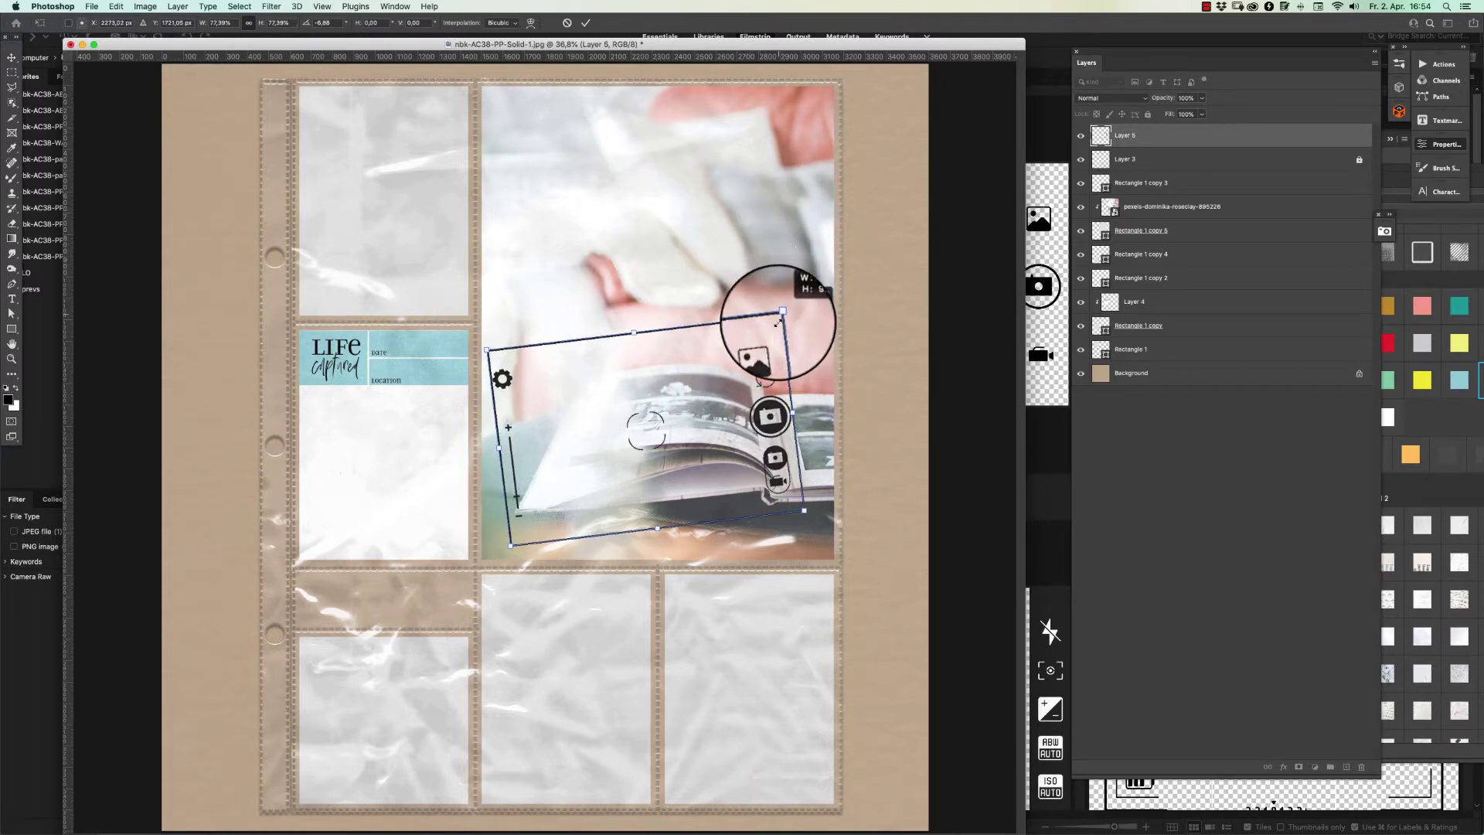
key("Return")
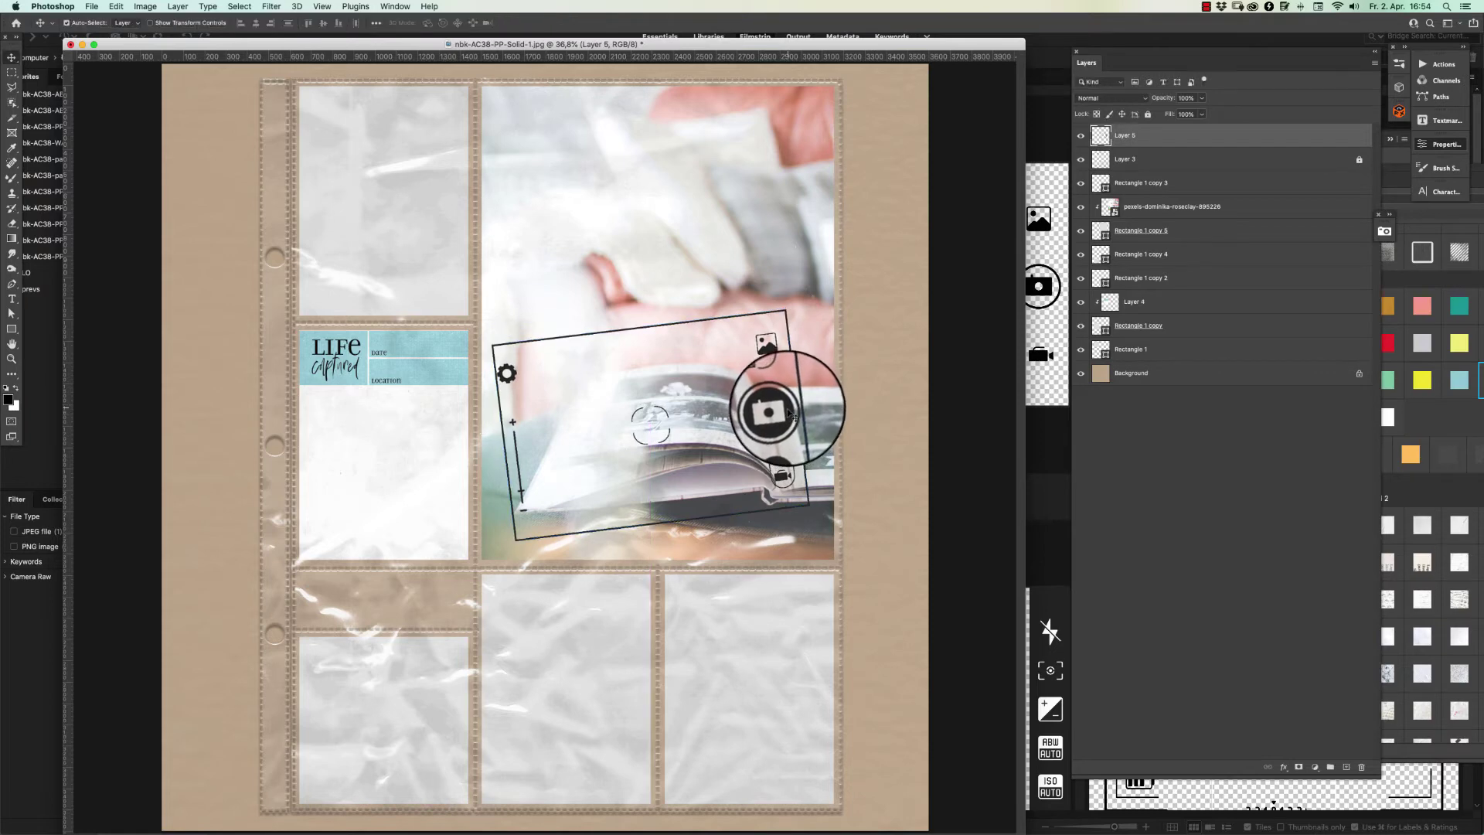
left_click_drag(790, 414, 796, 410)
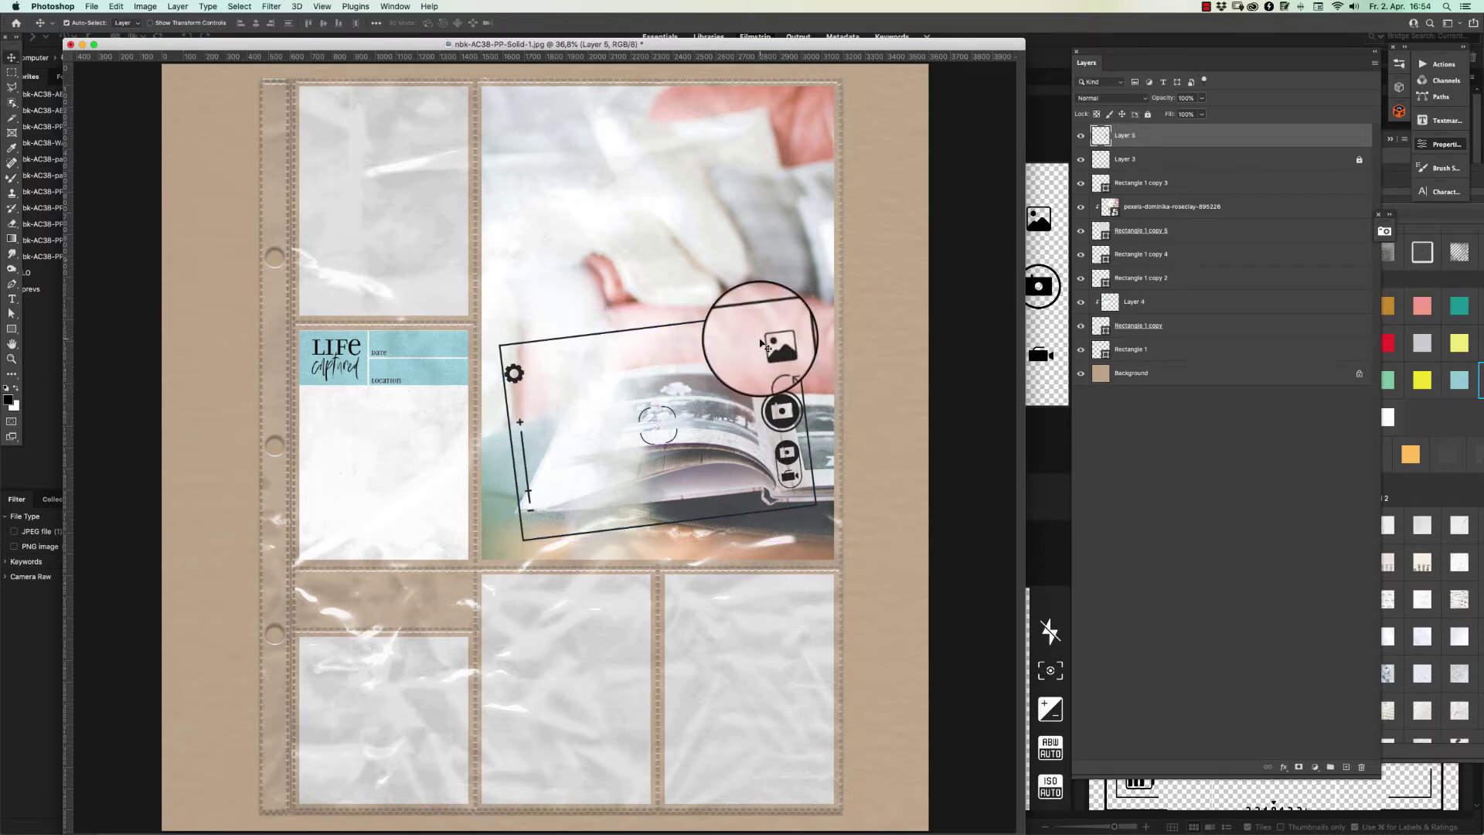
Browse the remaining overlays in Bridge, and open the "Snippets of Life right now" card from the 3x3 cards folder
left_click(1037, 386)
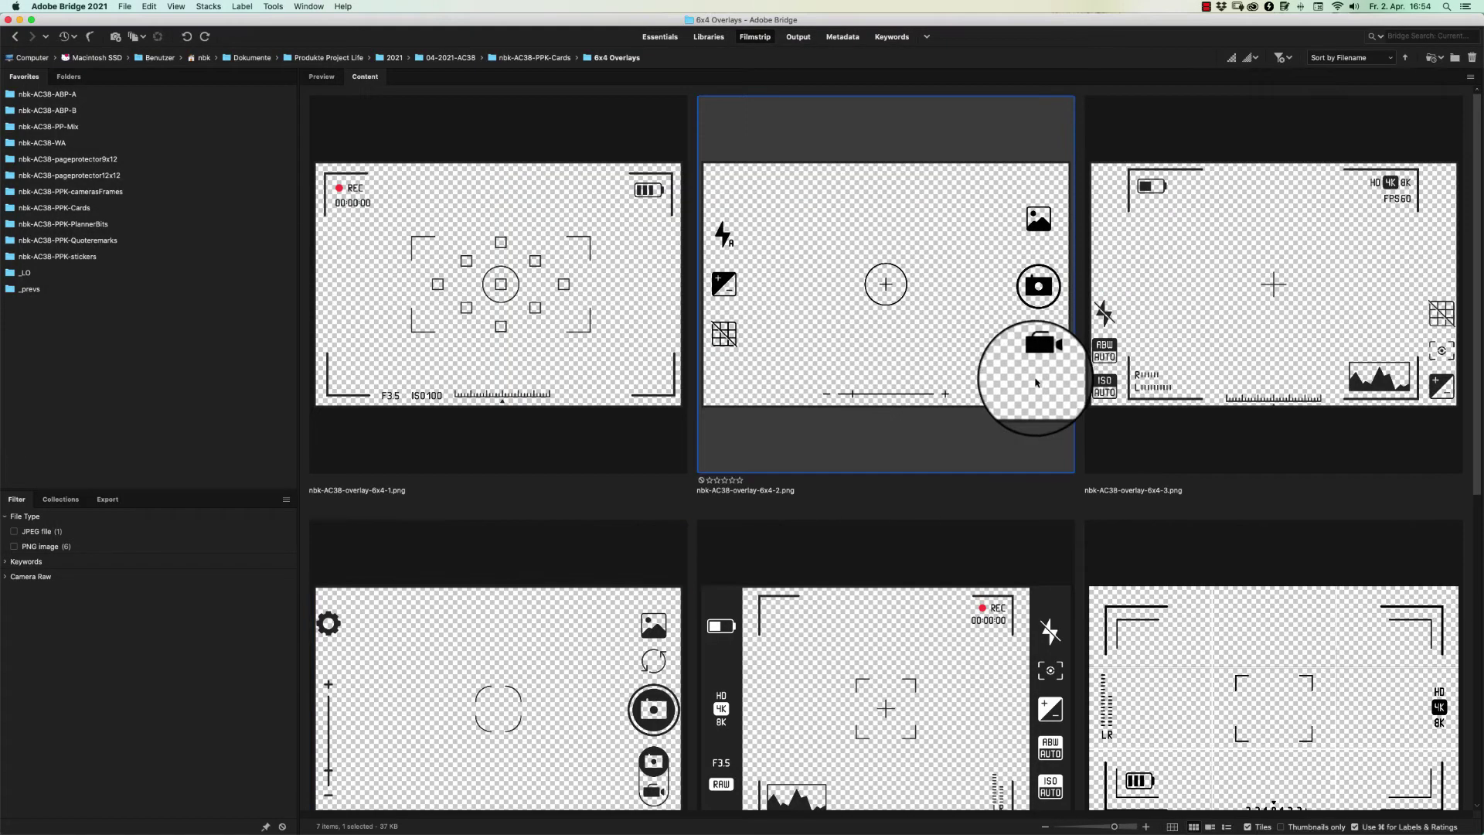
scroll(1461, 194, "down", 3)
scroll(1461, 194, "down", 3)
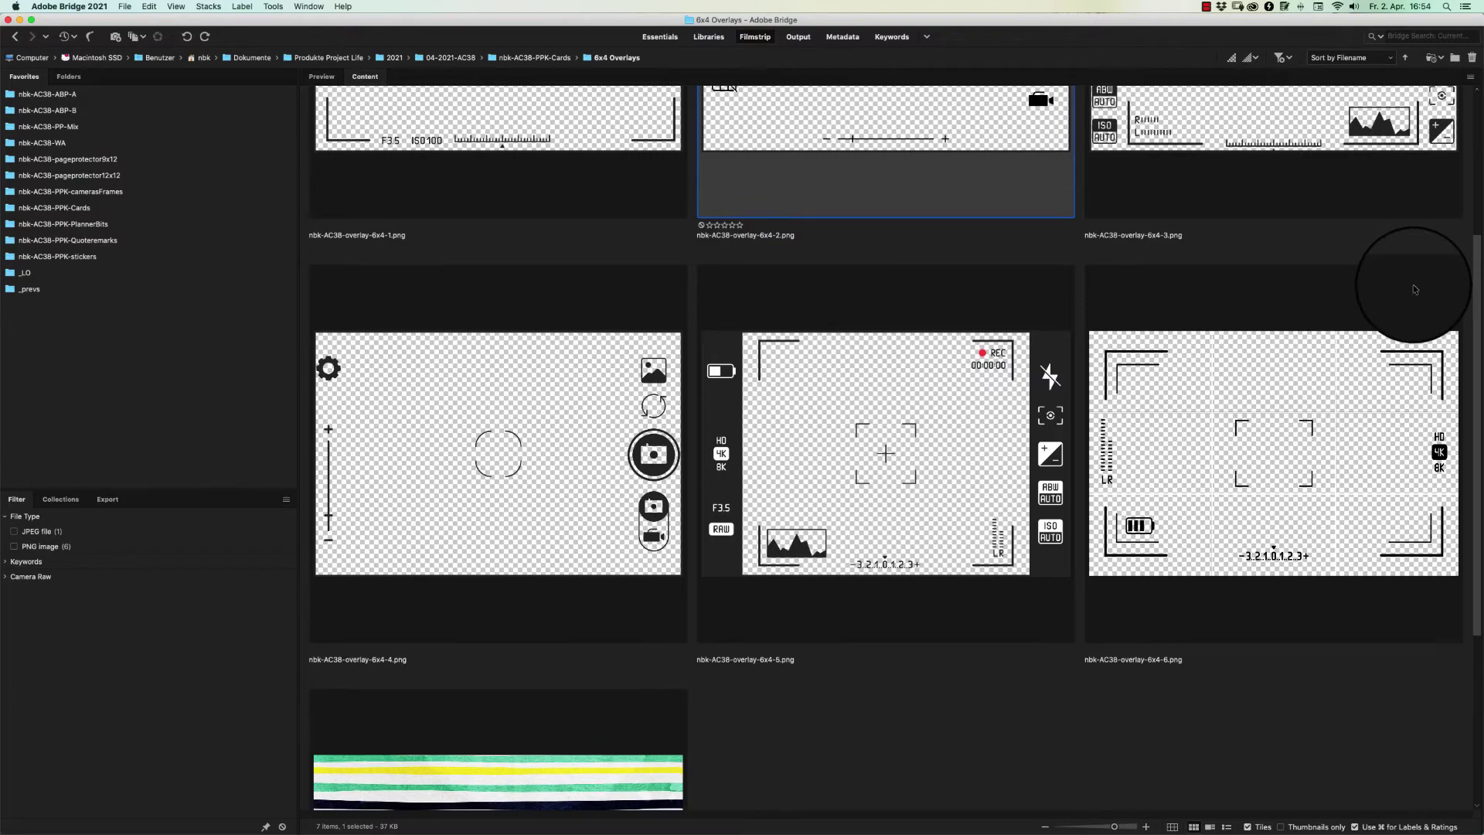
scroll(1419, 294, "down", 5)
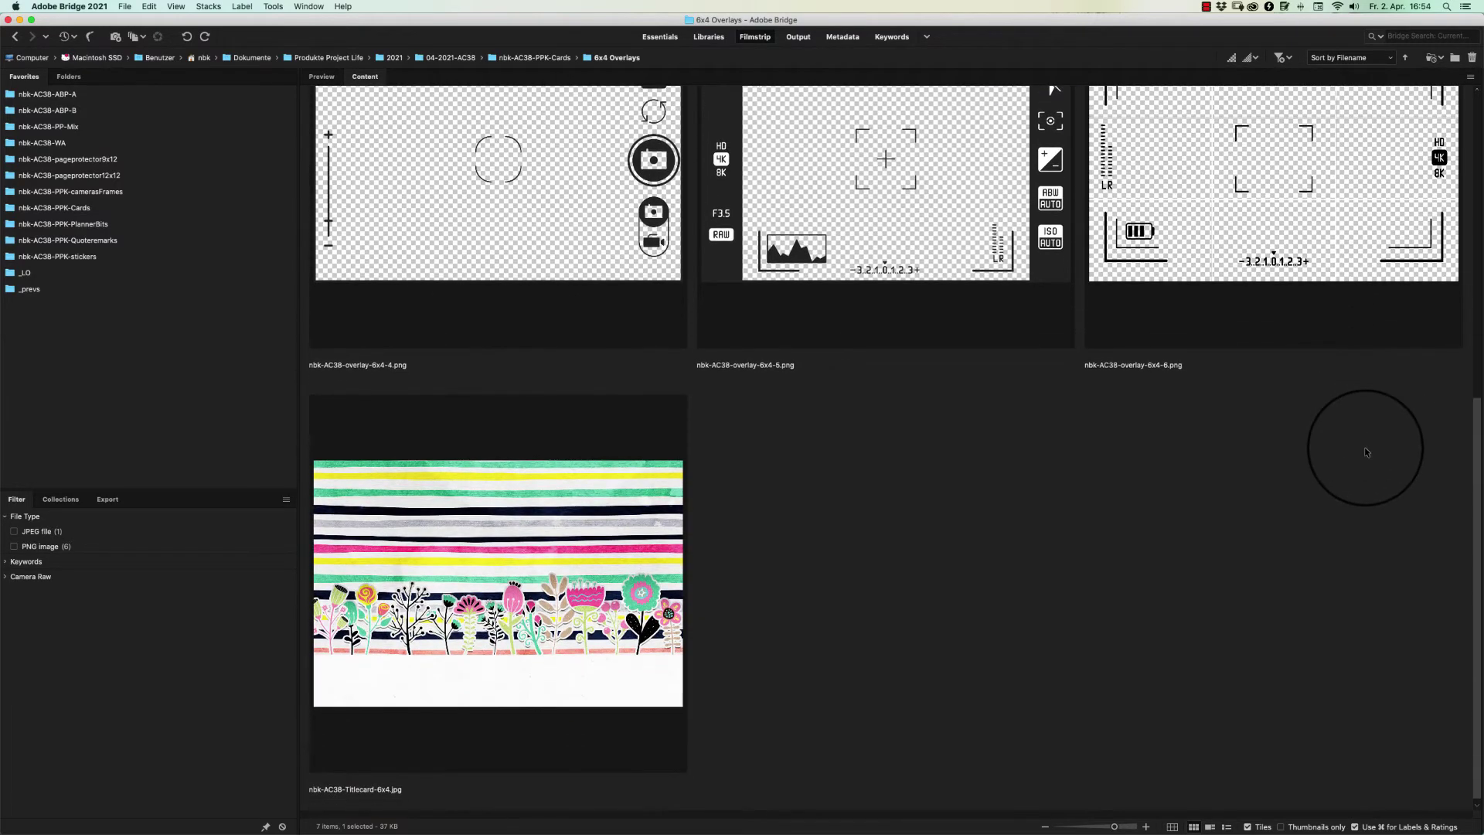
left_click_drag(1476, 446, 1415, 8)
key("super+Up")
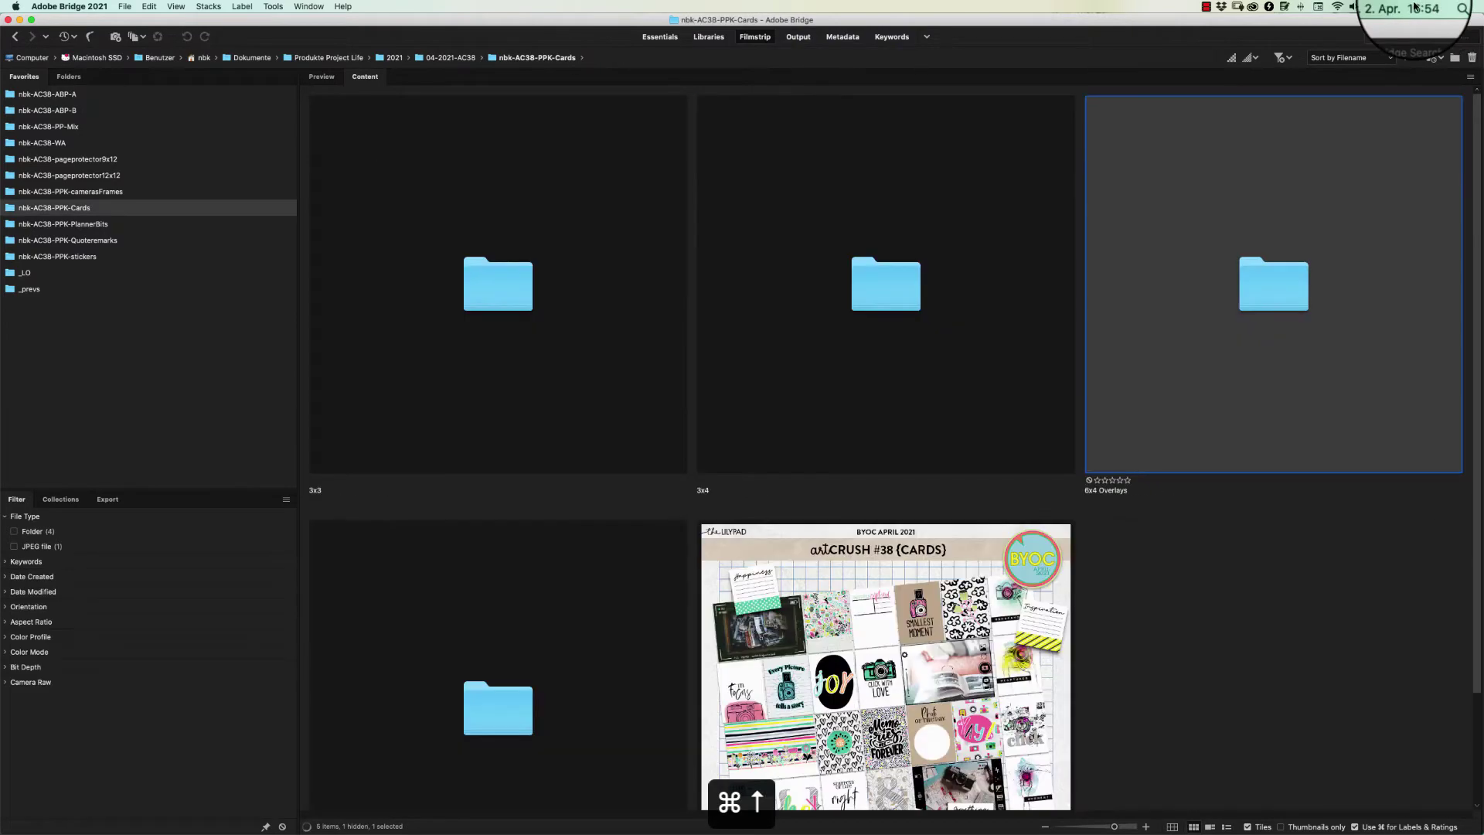
double_click(514, 285)
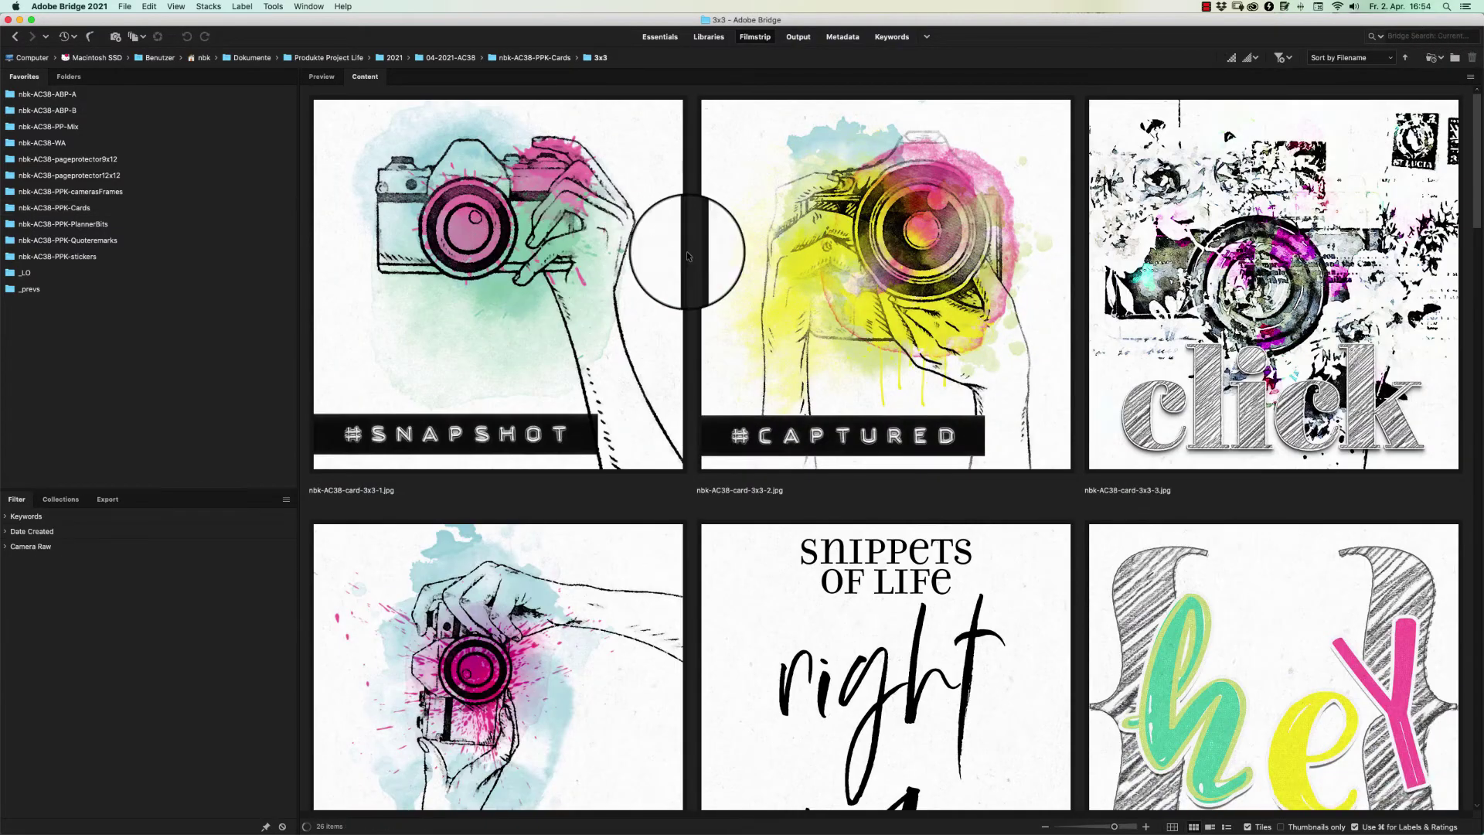
left_click_drag(1482, 127, 1472, 128)
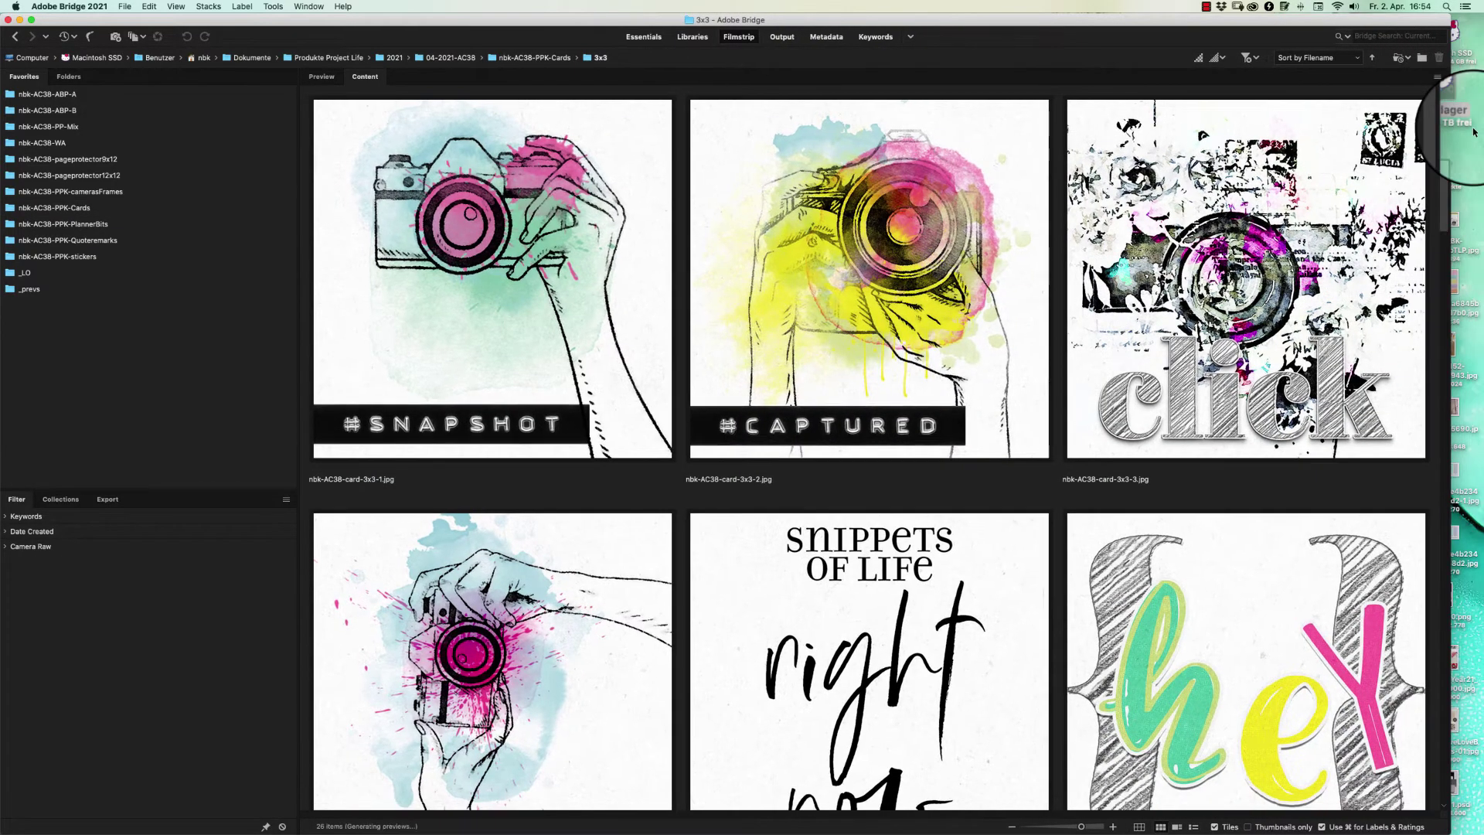
left_click_drag(1450, 804, 1480, 804)
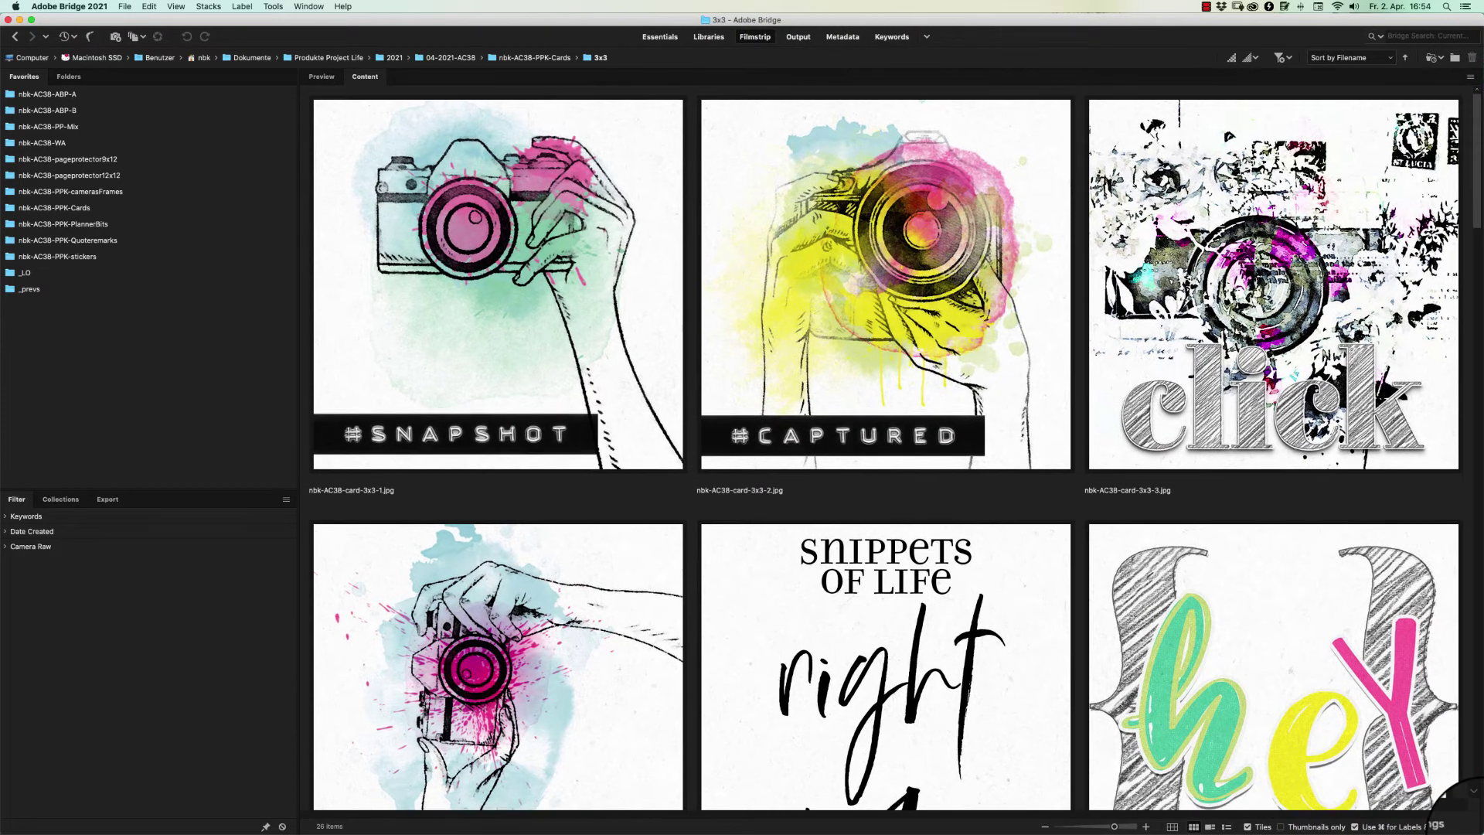
double_click(1005, 675)
Copy the "Snippets of Life right now" card onto the page's lower-left pocket and scale it to about 88%
key("super+a")
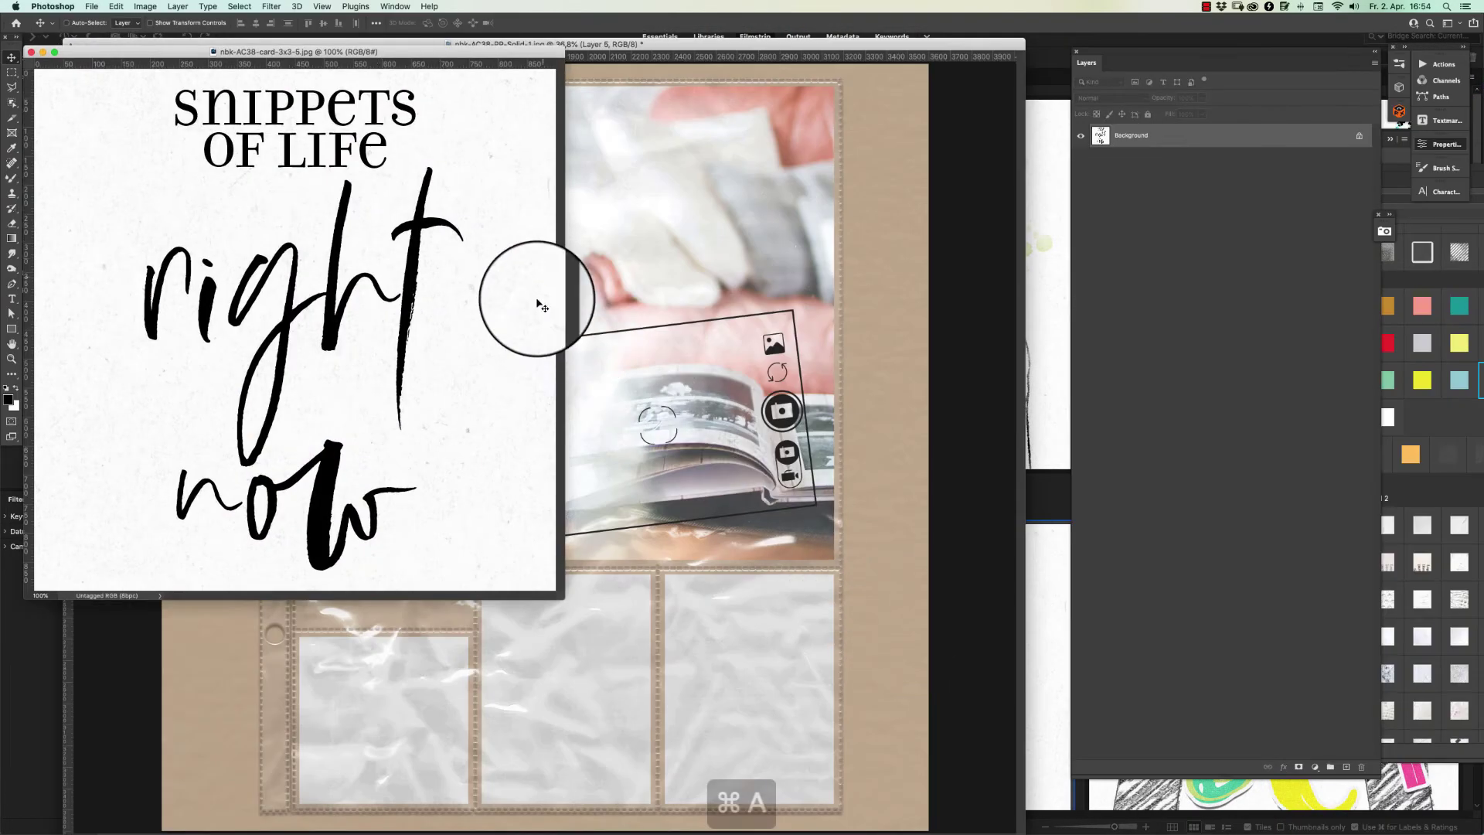
left_click_drag(537, 304, 448, 703)
key("super+t")
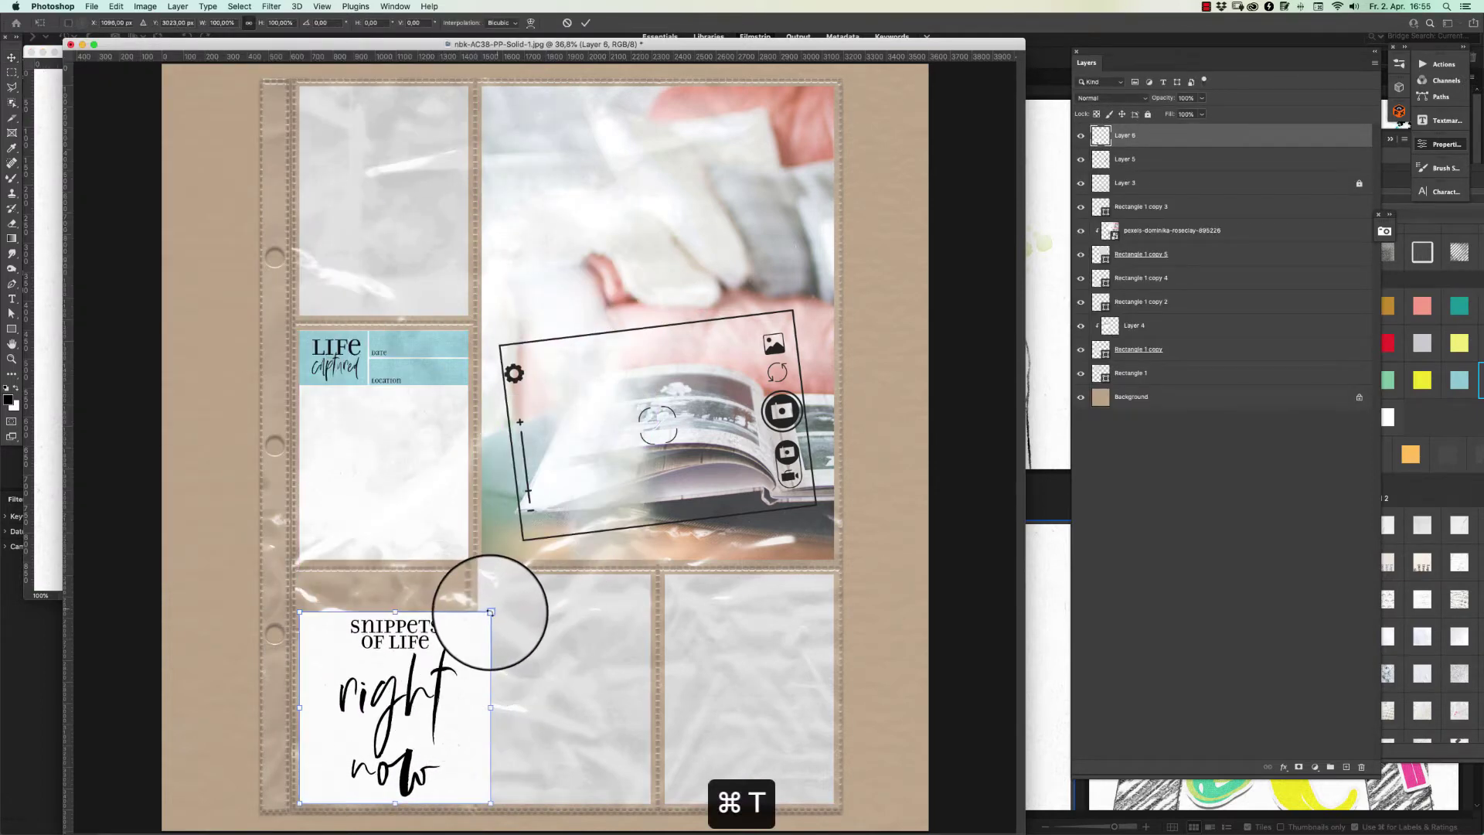
left_click_drag(489, 606, 469, 635)
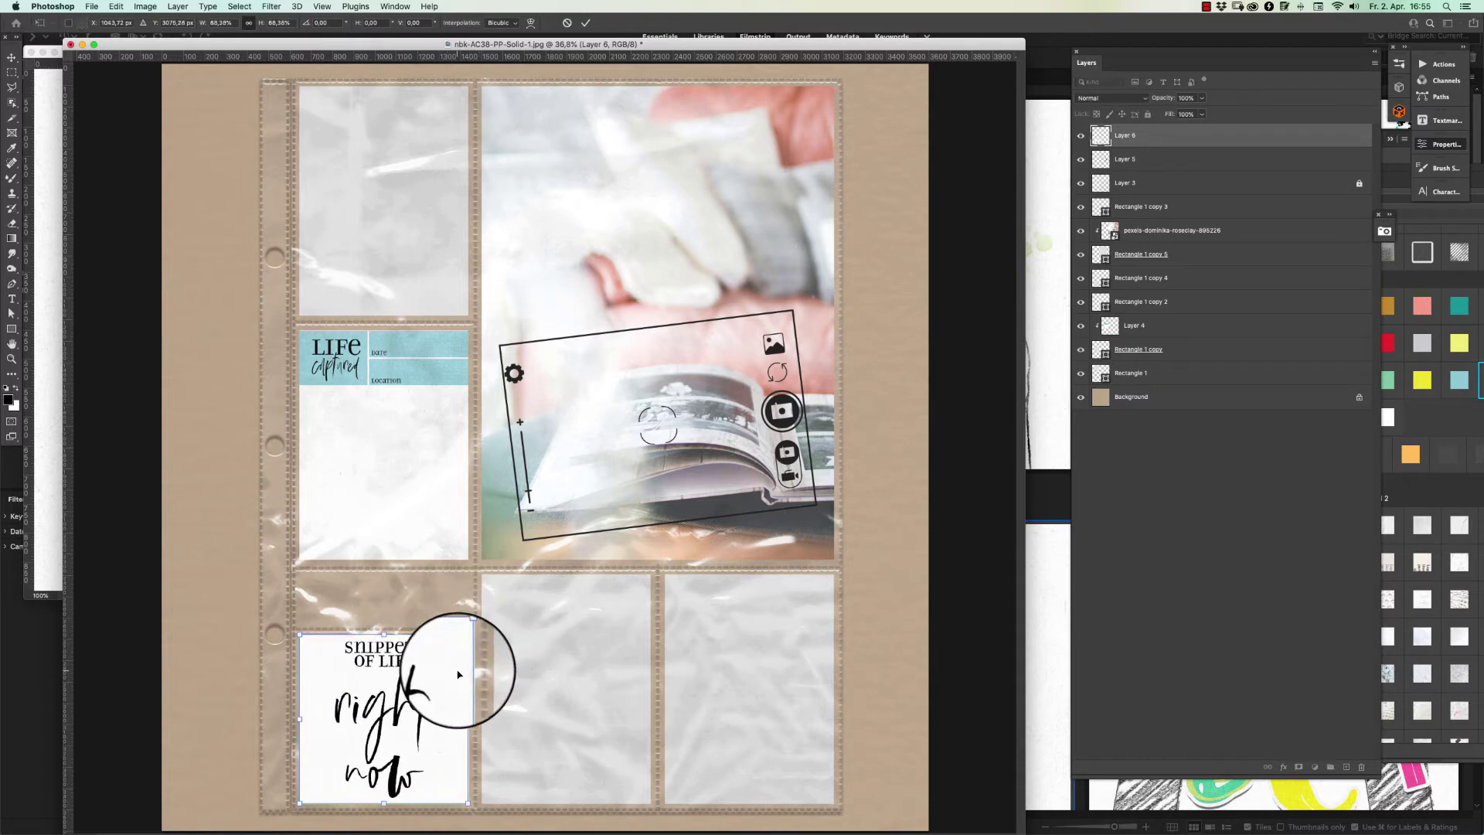
key("Return")
Clip the "right now" card's layer to Rectangle 1 copy 4 and align the card in the lower-left pocket
left_click_drag(1129, 148, 1148, 149)
left_click_drag(383, 680, 470, 634)
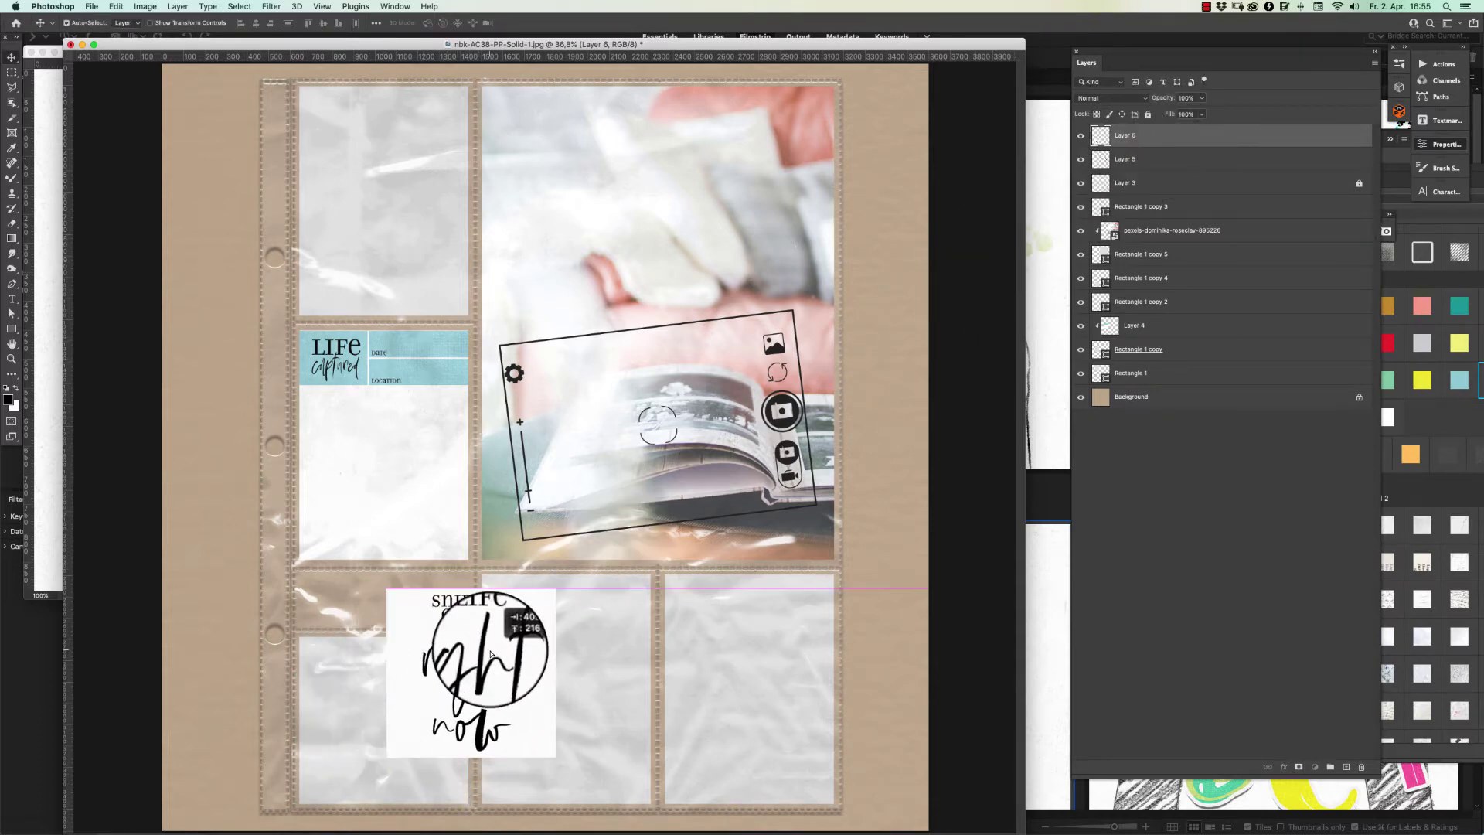
left_click(333, 746)
left_click_drag(1143, 135, 1164, 264)
left_click_drag(549, 613, 456, 680)
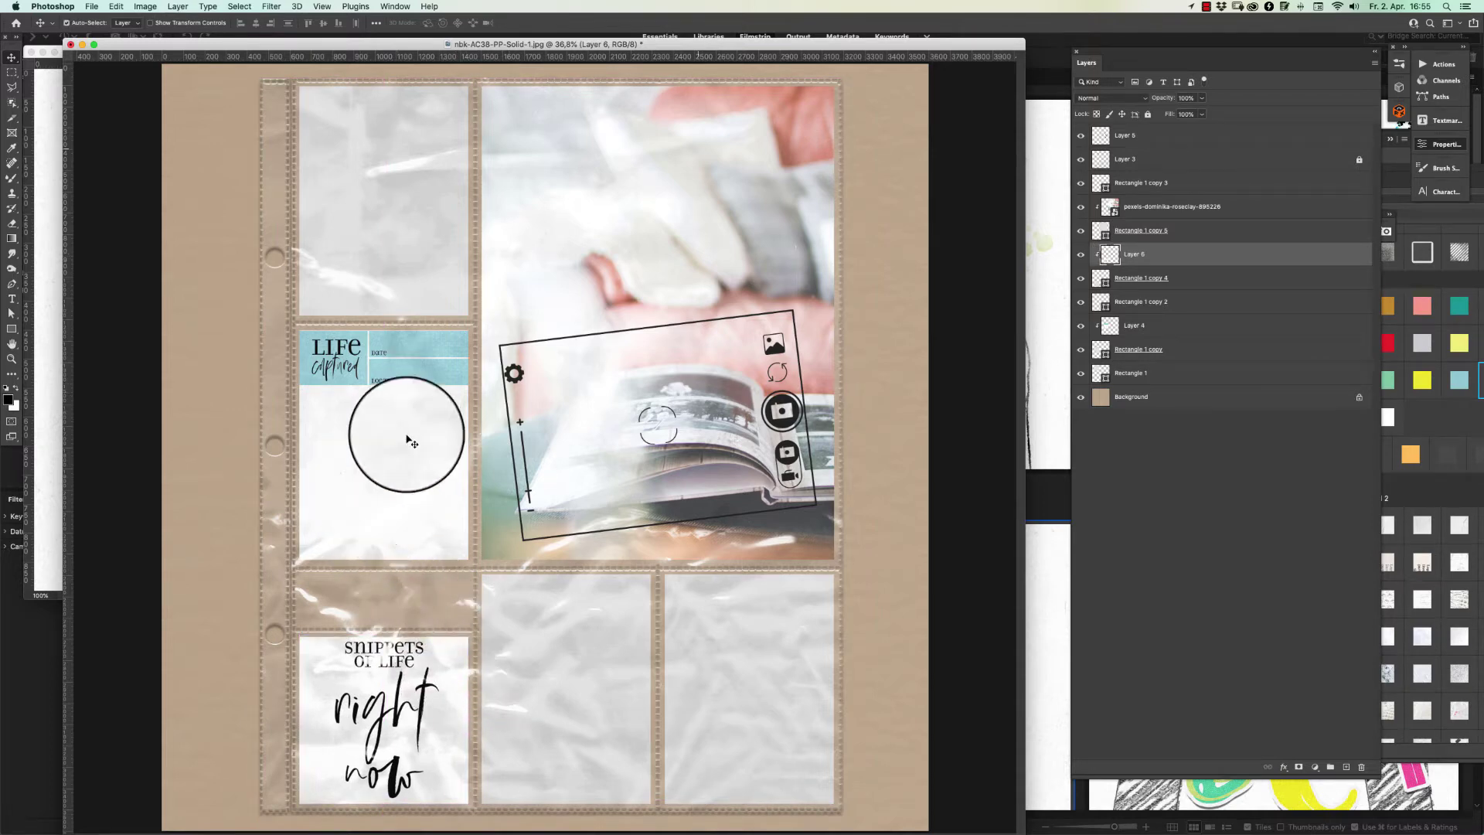
Add a Lorem ipsum text box on the white area of the "LIFE captured" card and stack its layer directly above Rectangle 1 copy 2
left_click_drag(706, 48, 742, 52)
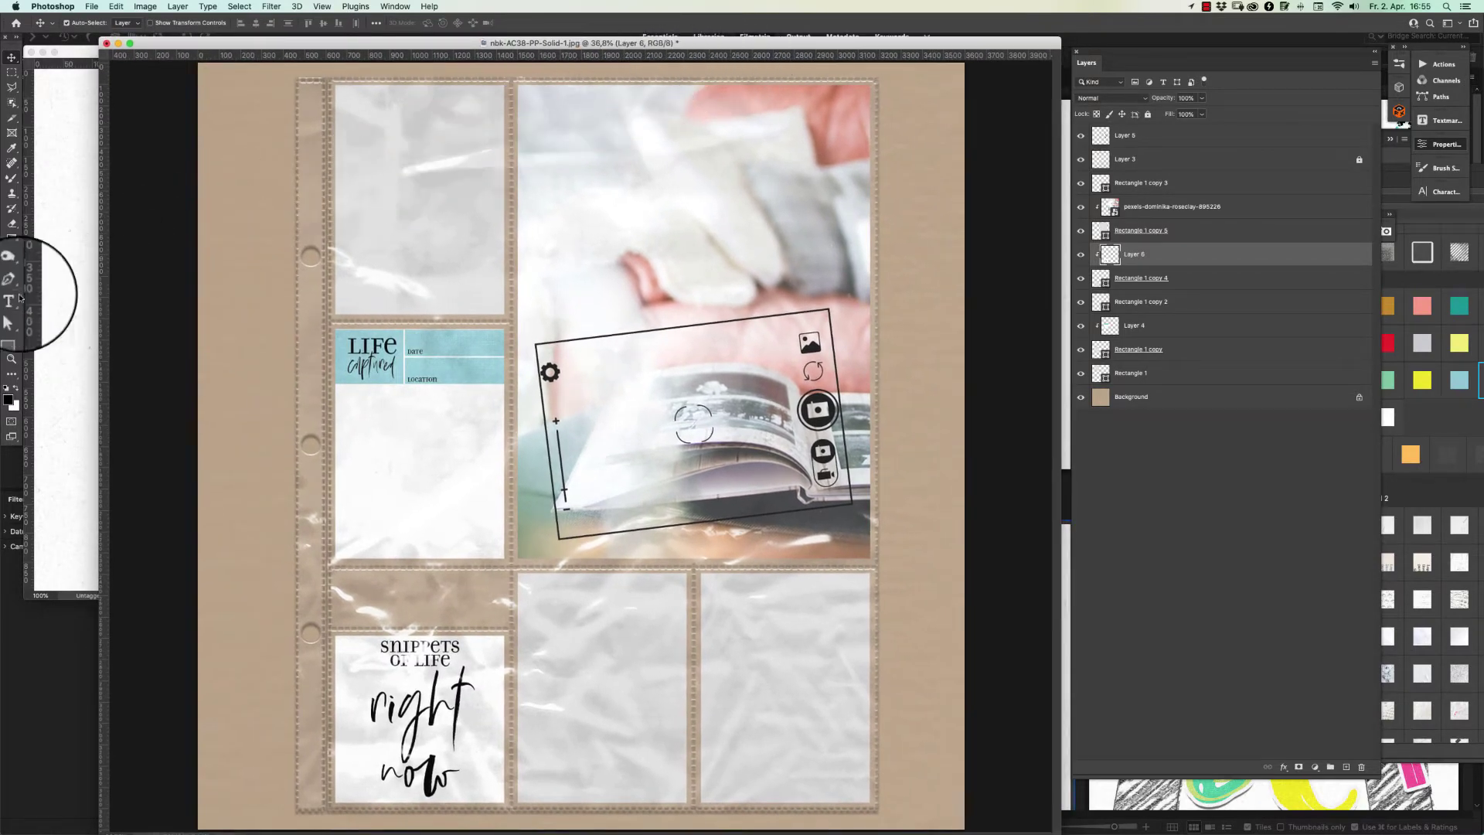
left_click_drag(348, 399, 489, 547)
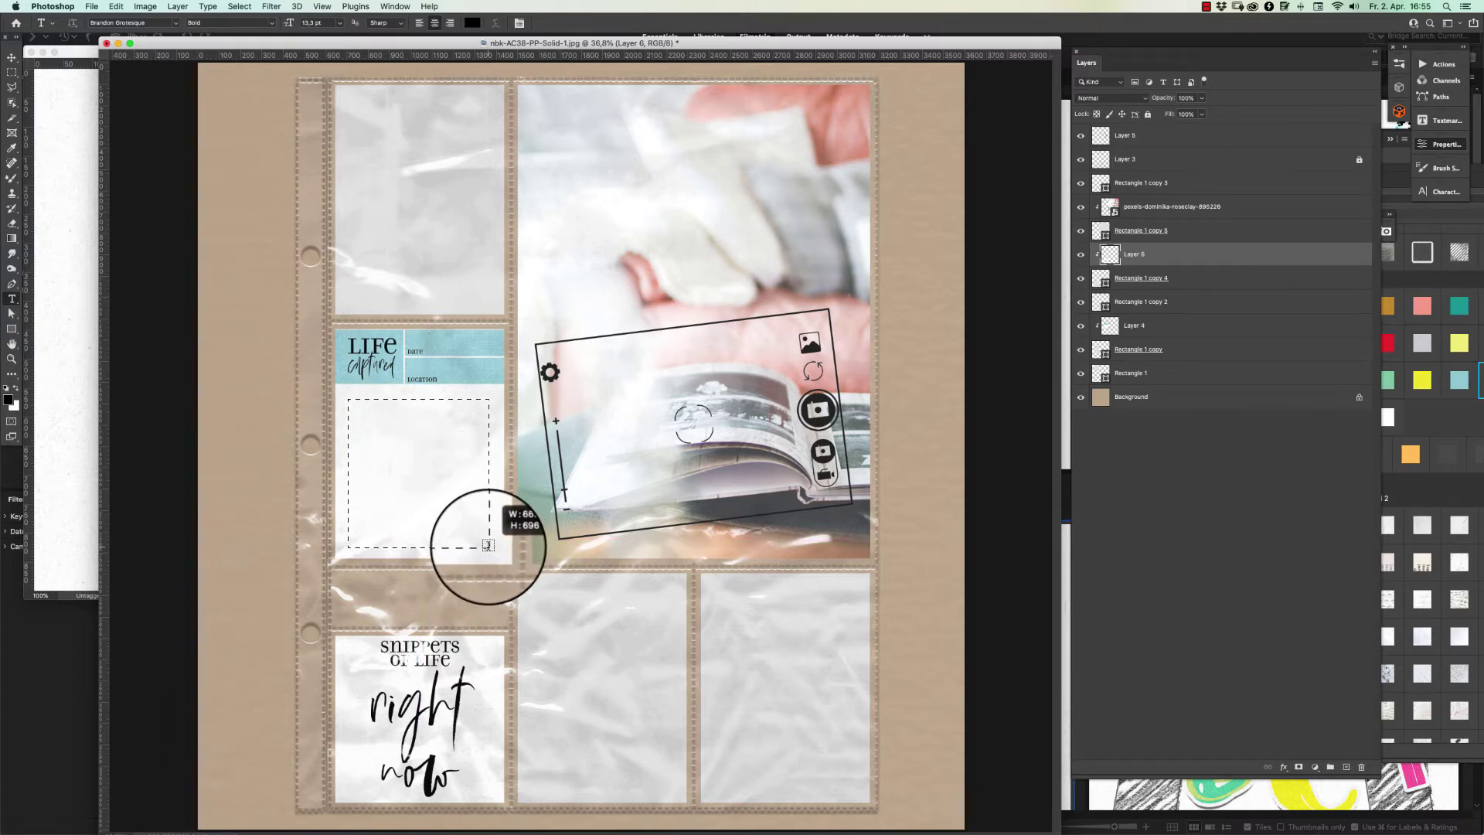
left_click(12, 57)
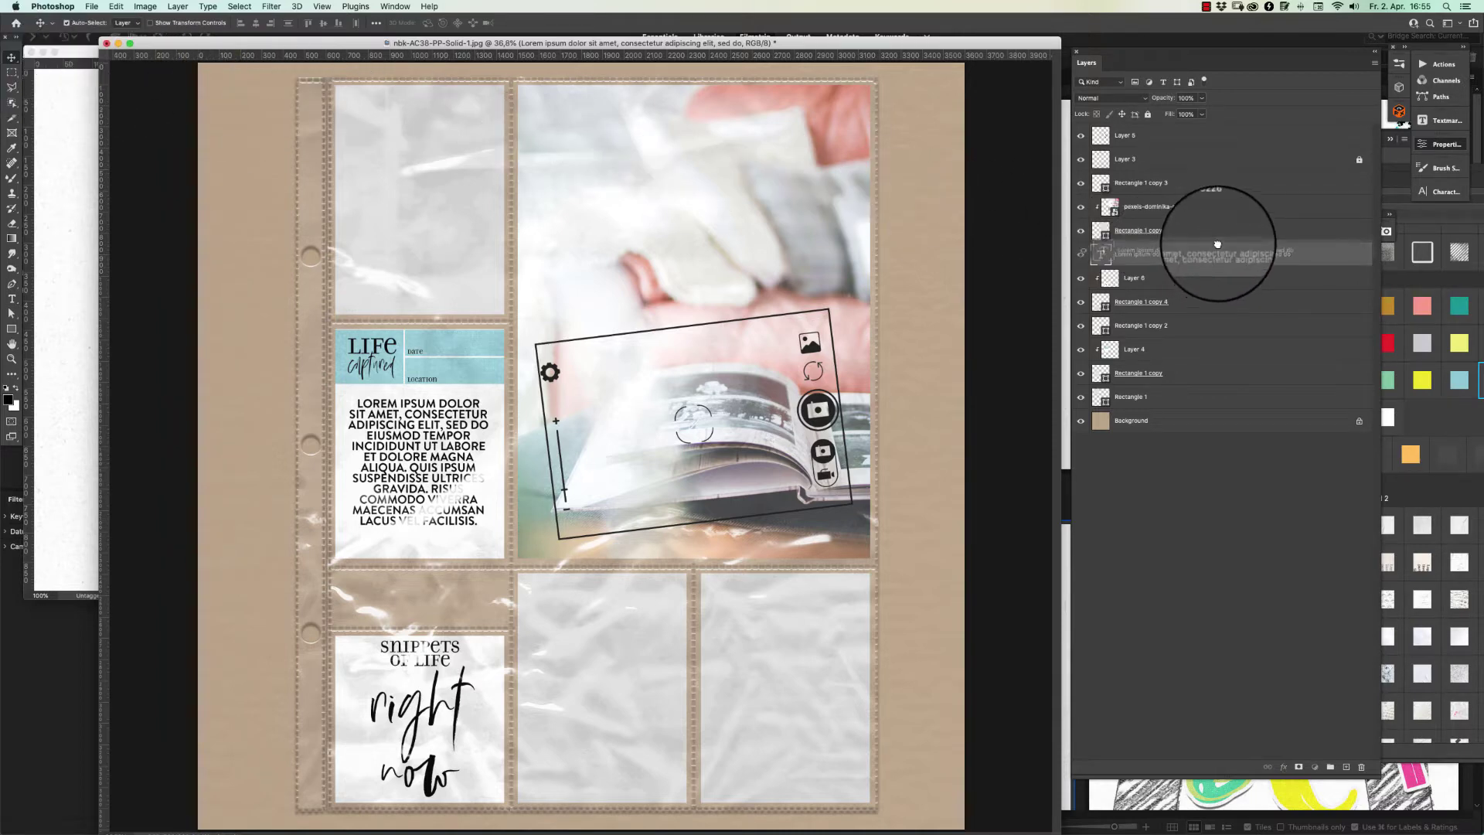
left_click_drag(1218, 245, 1219, 131)
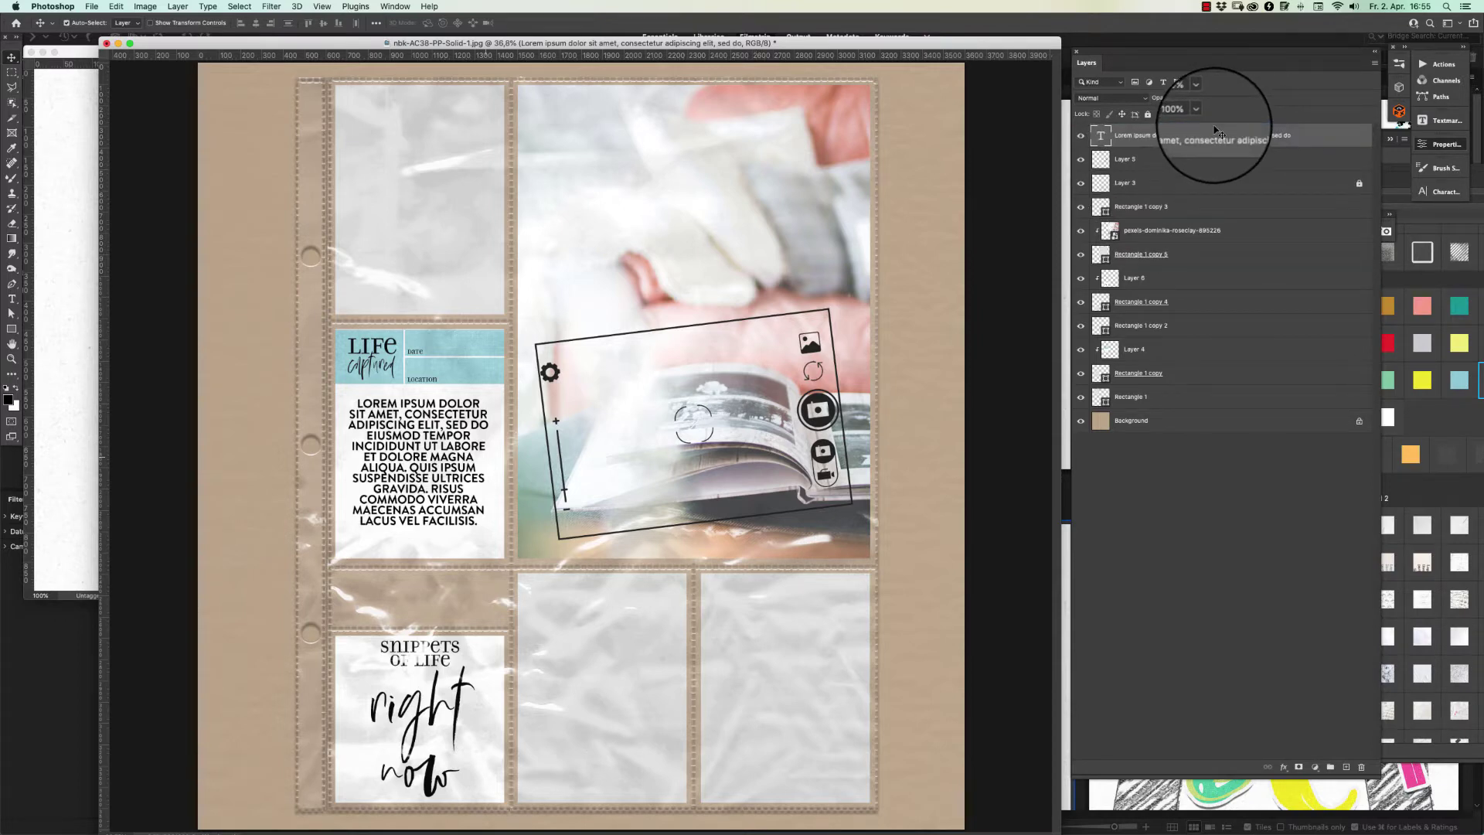
left_click_drag(1179, 141, 1143, 311)
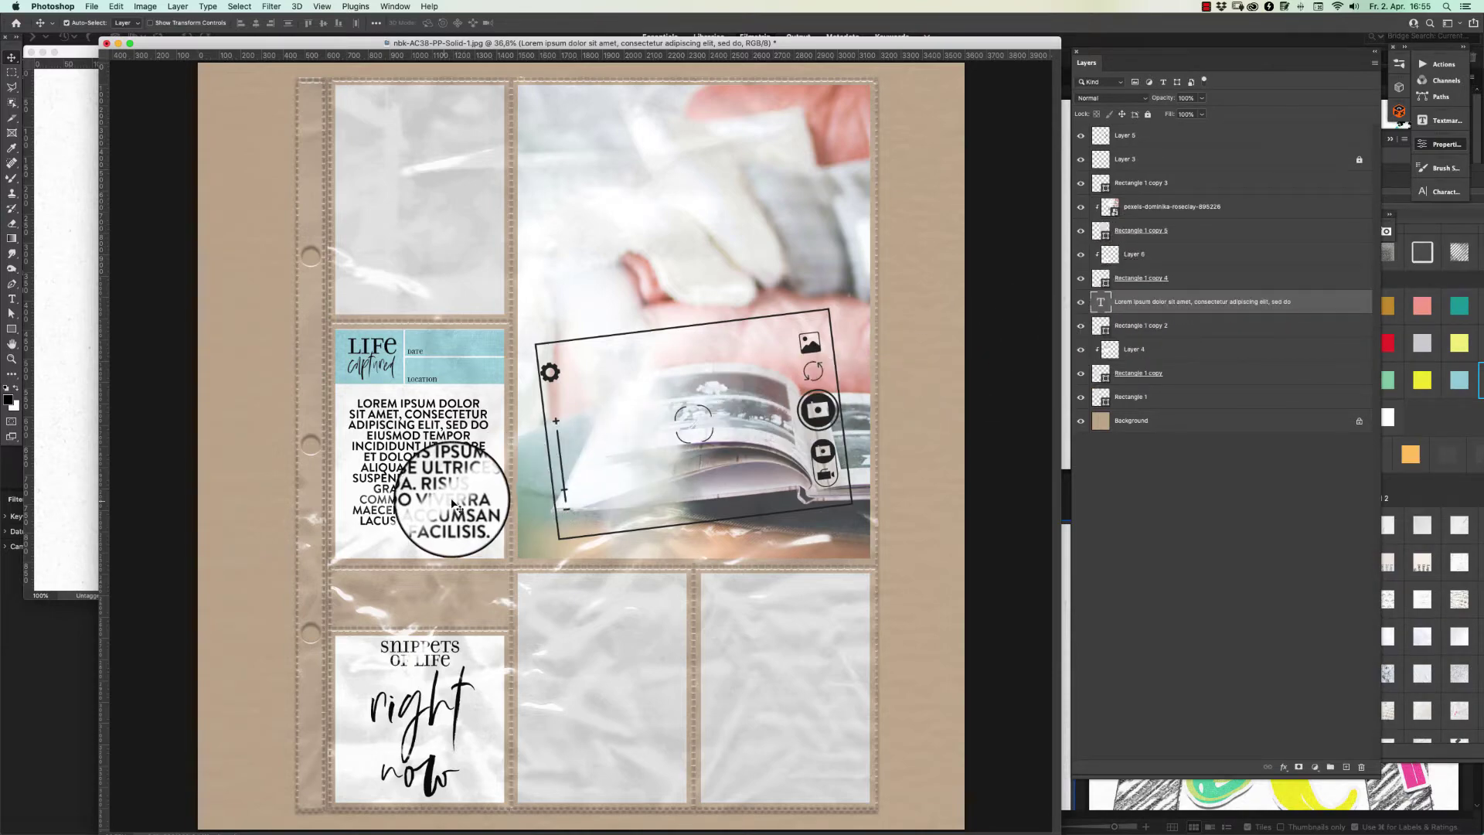
Add a text box in the DATE field of the "LIFE captured" card reading "2. APRIL 2021"
key("super+space")
left_click(425, 460)
left_click_drag(459, 425, 471, 415)
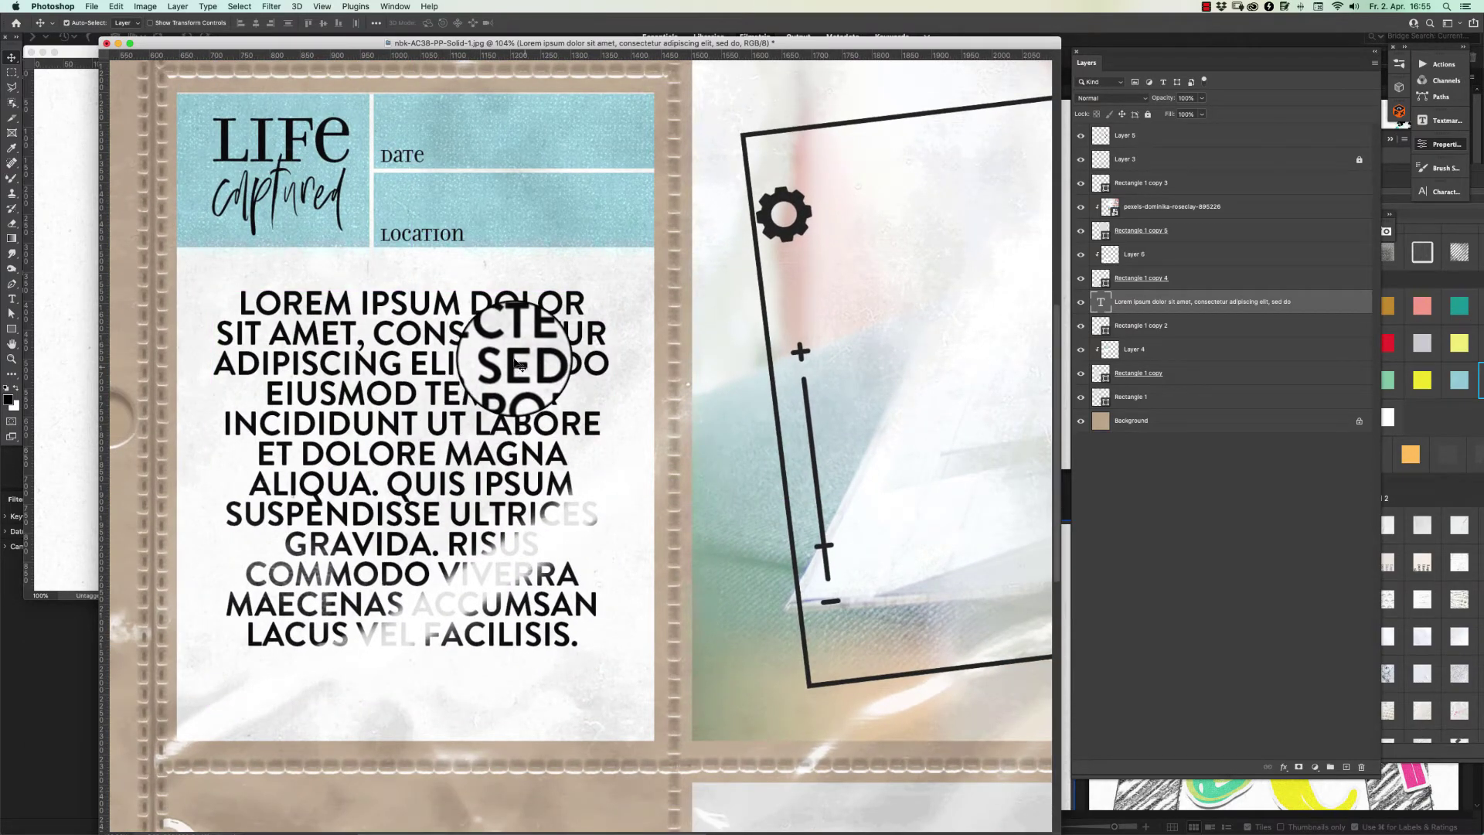
left_click(12, 298)
left_click_drag(444, 108, 635, 160)
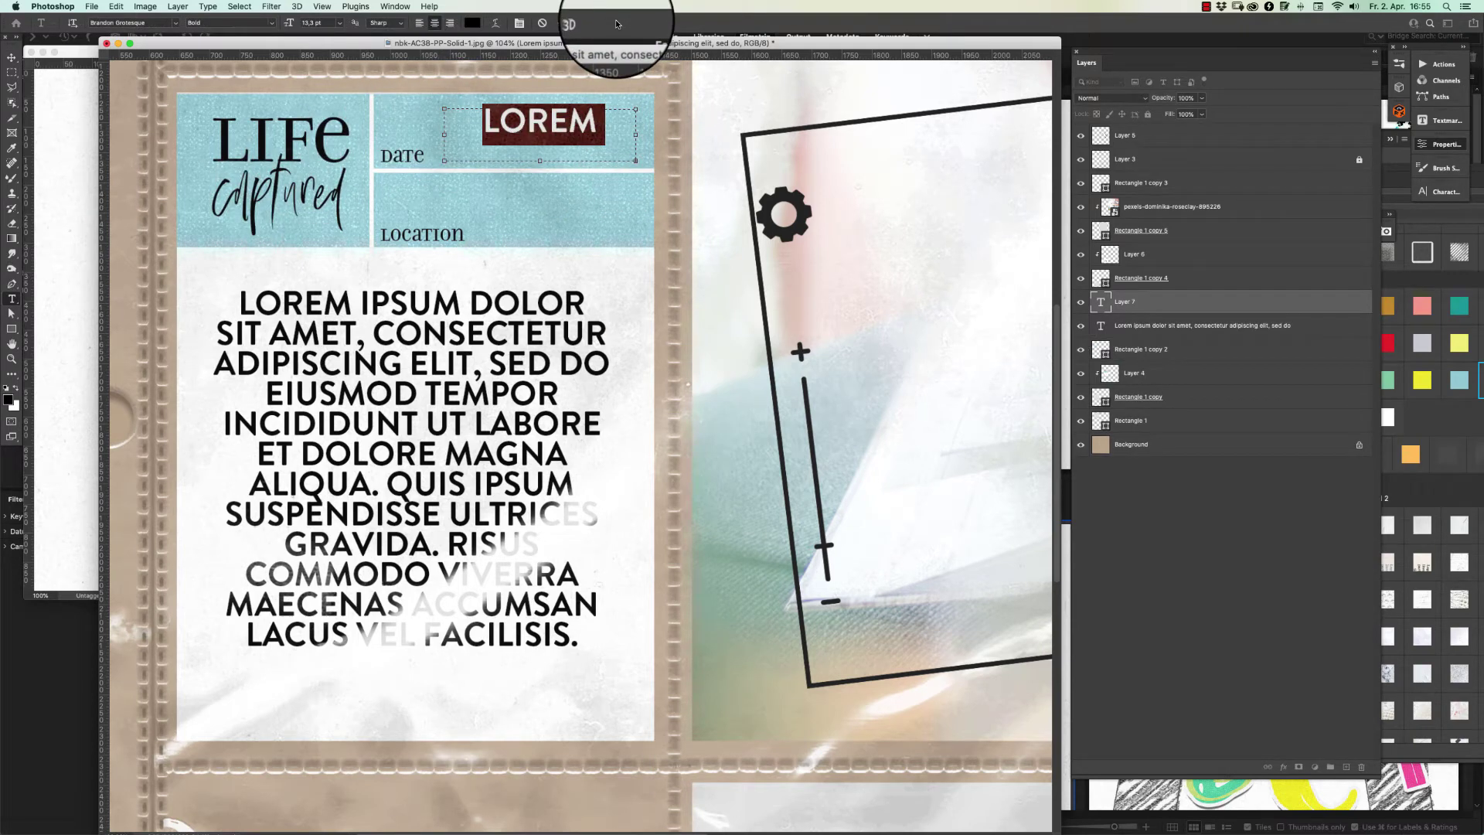
type("2. APRIL")
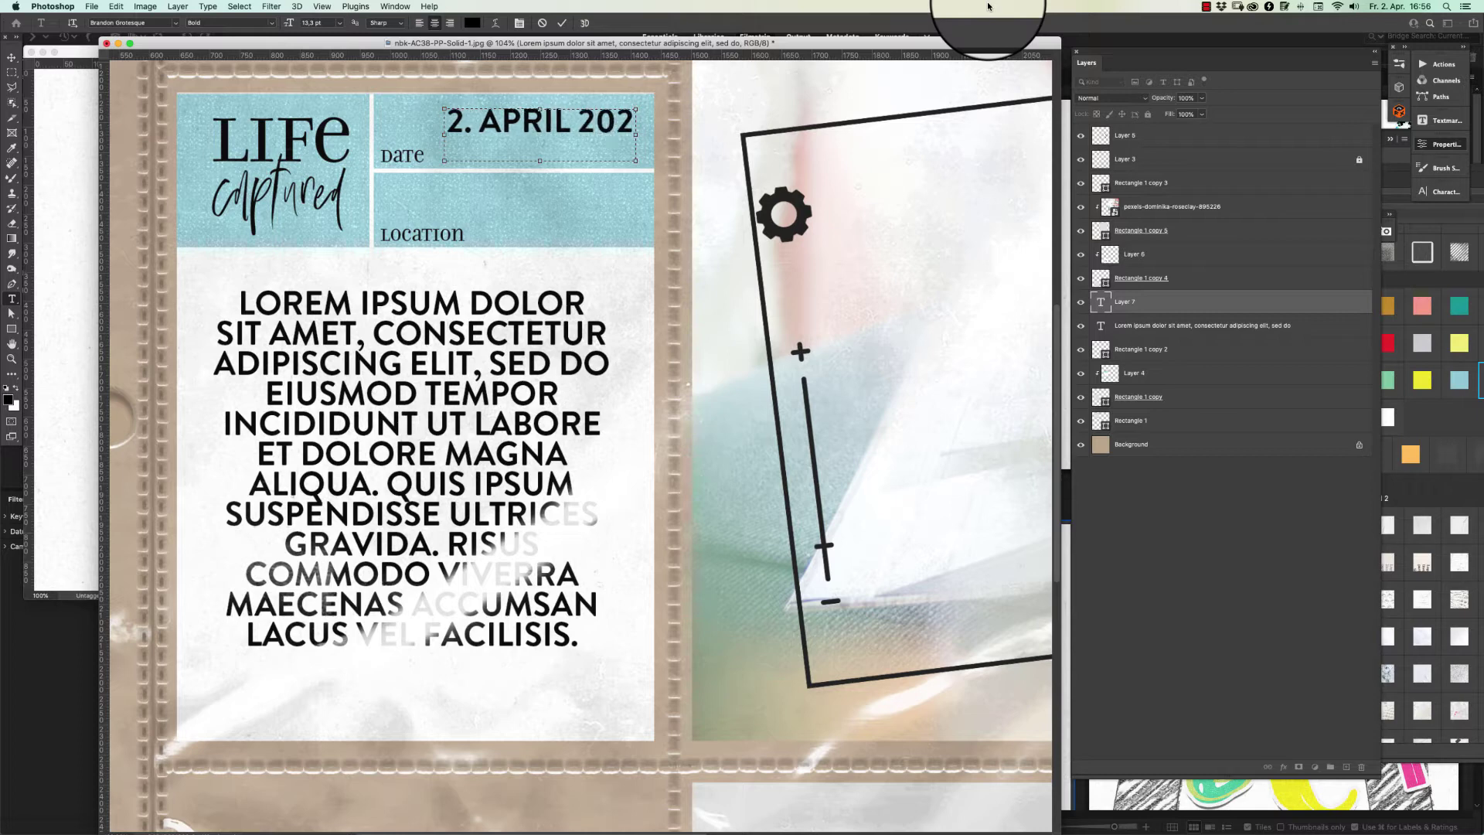
Change the font of the whole date text to Instaquote Bloomfields Regular
key("super+a")
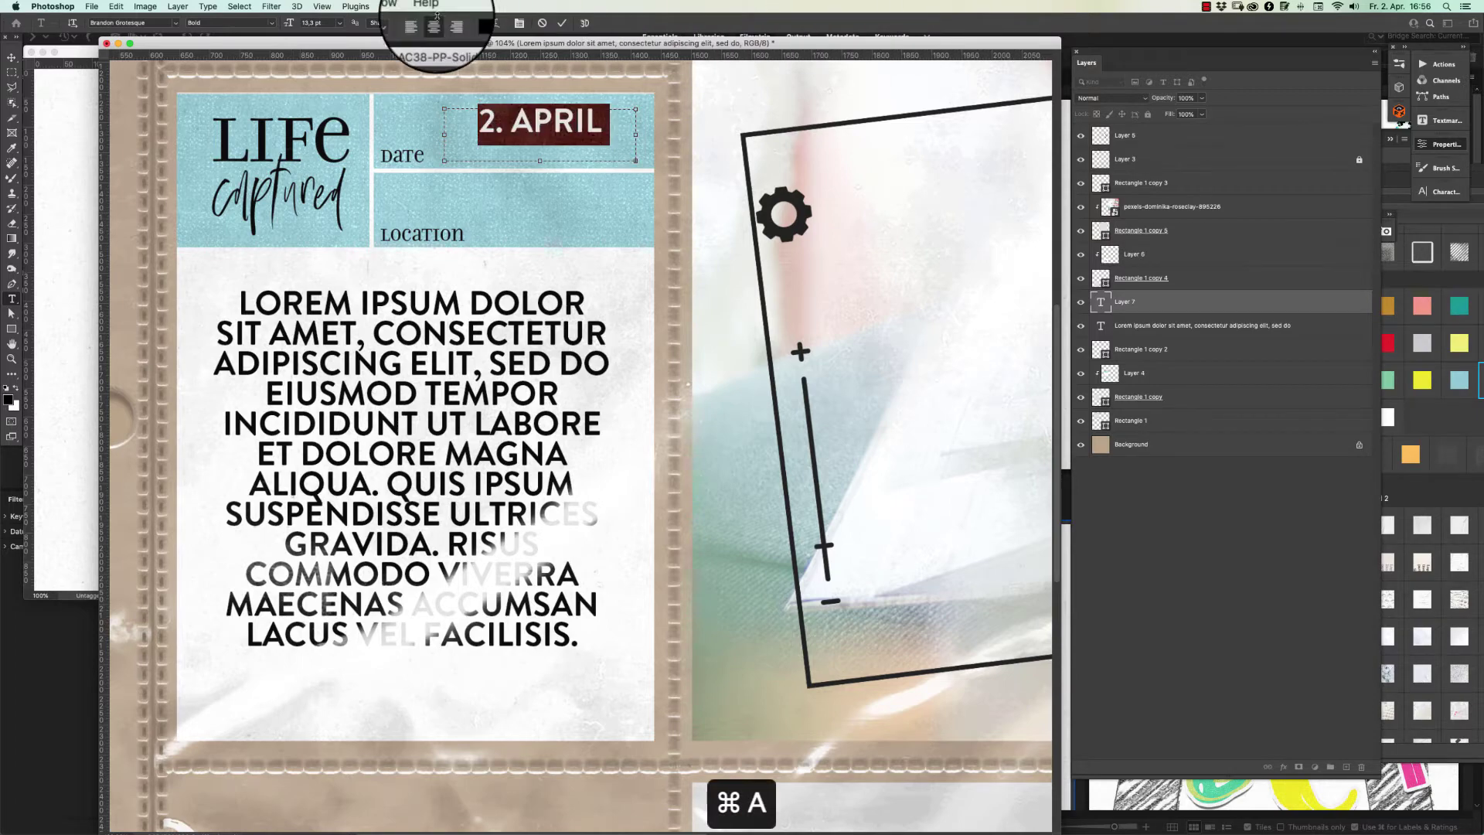
left_click(155, 22)
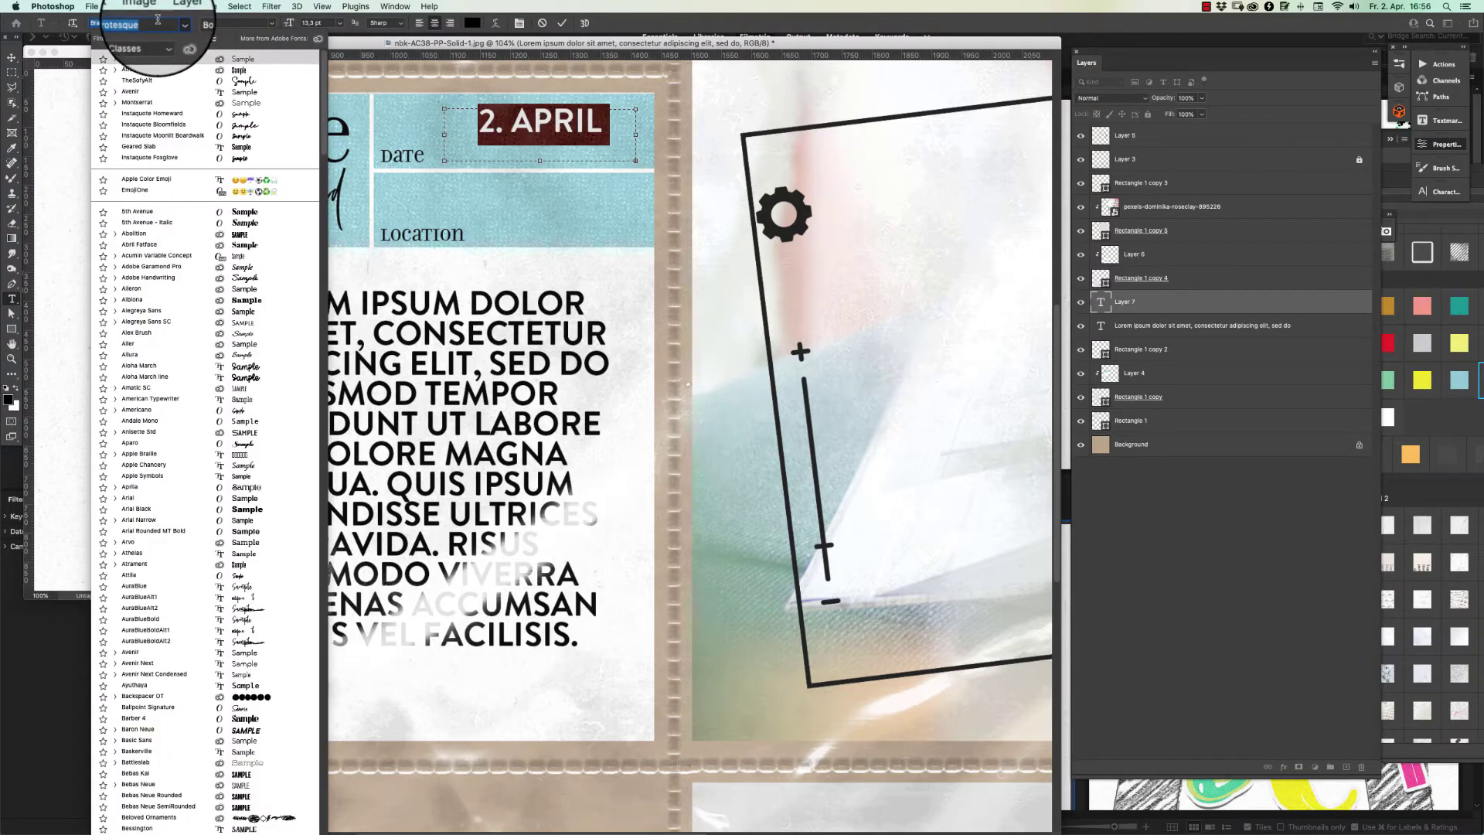
type("tag")
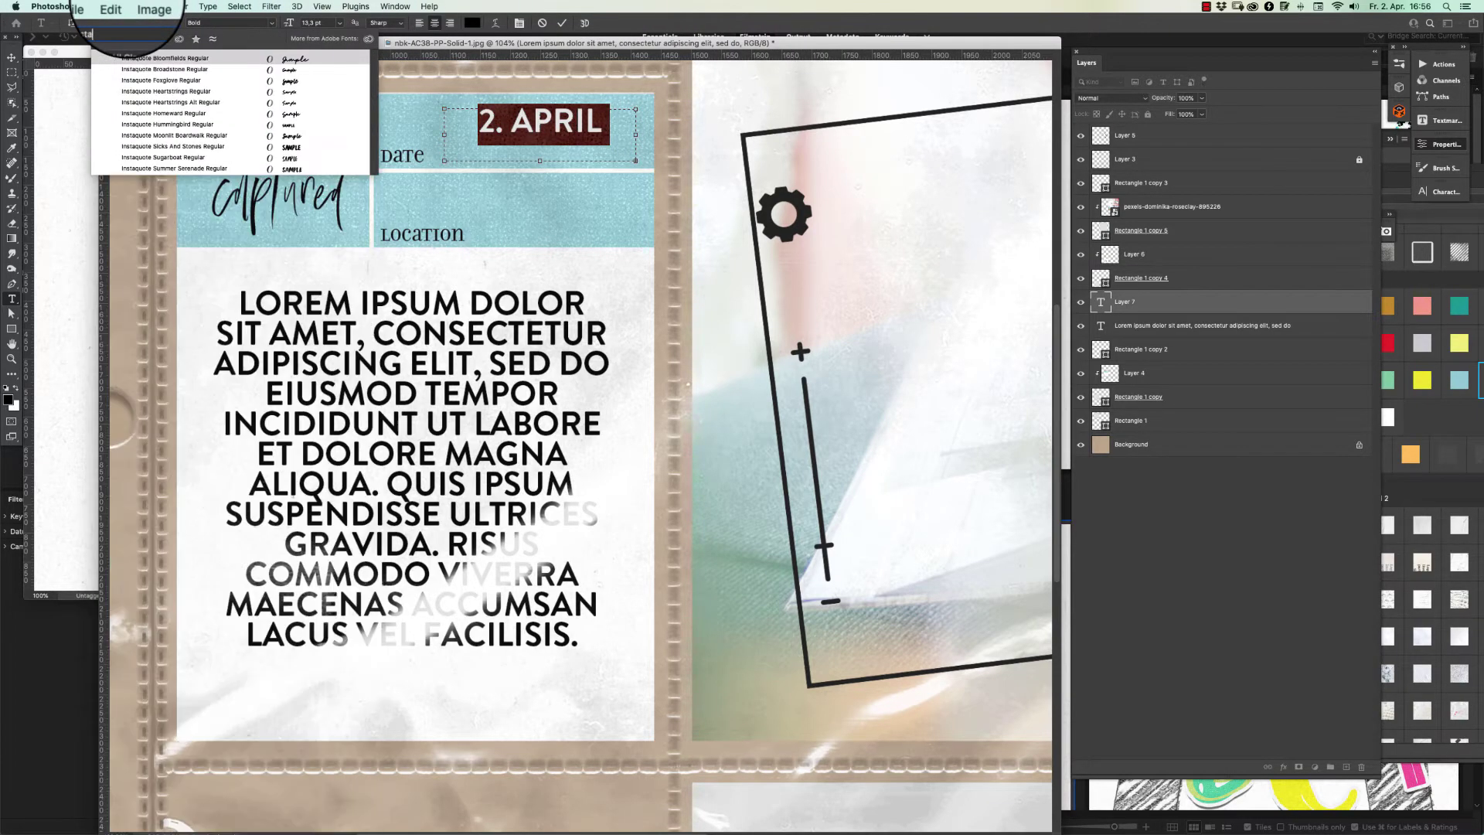
key("BackSpace")
key("BackSpace")
key("BackSpace")
left_click(220, 56)
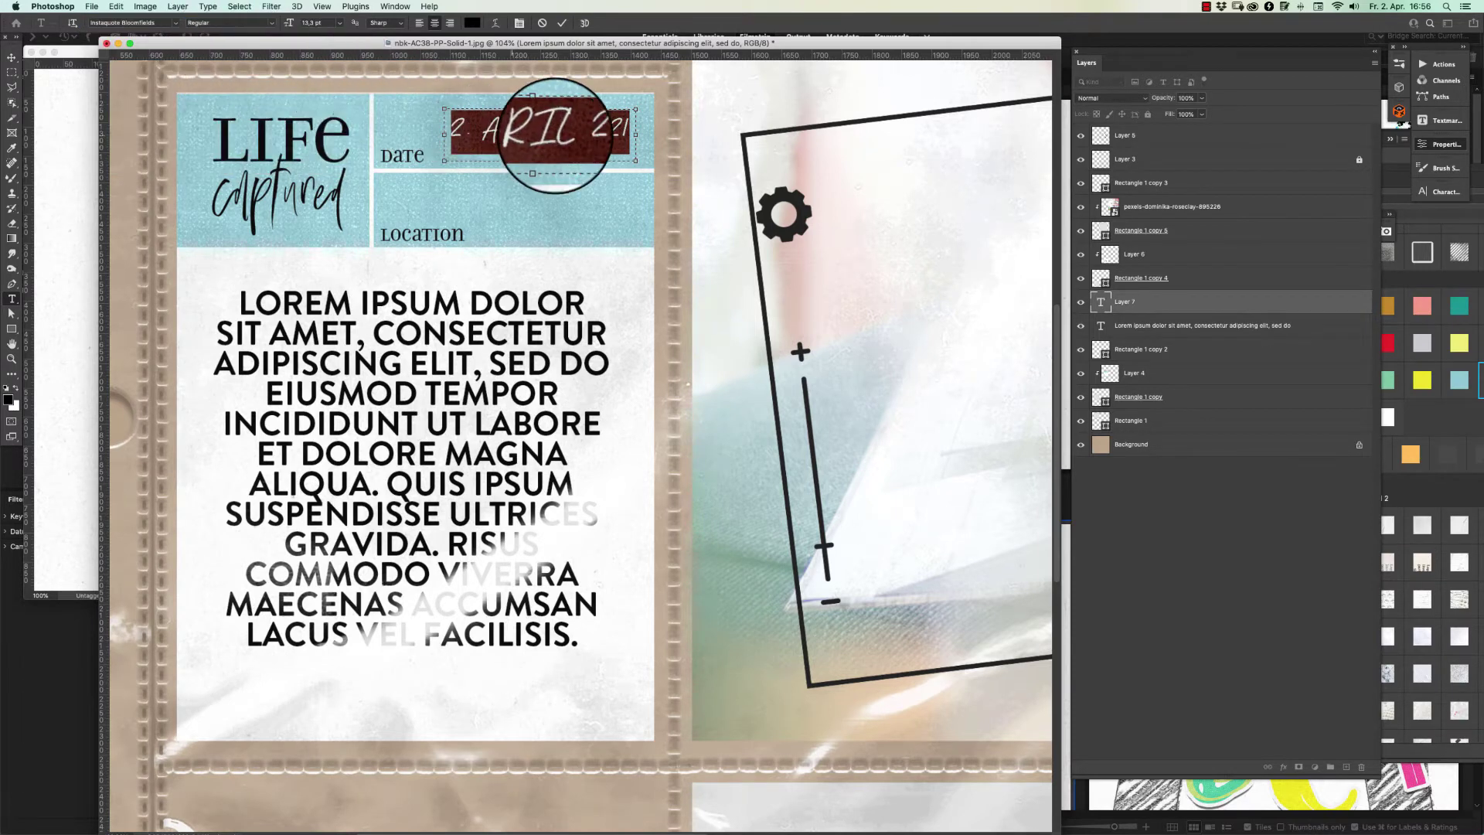
Commit the date text and shift it slightly sideways within the DATE field of the "LIFE captured" card
left_click_drag(557, 131, 569, 131)
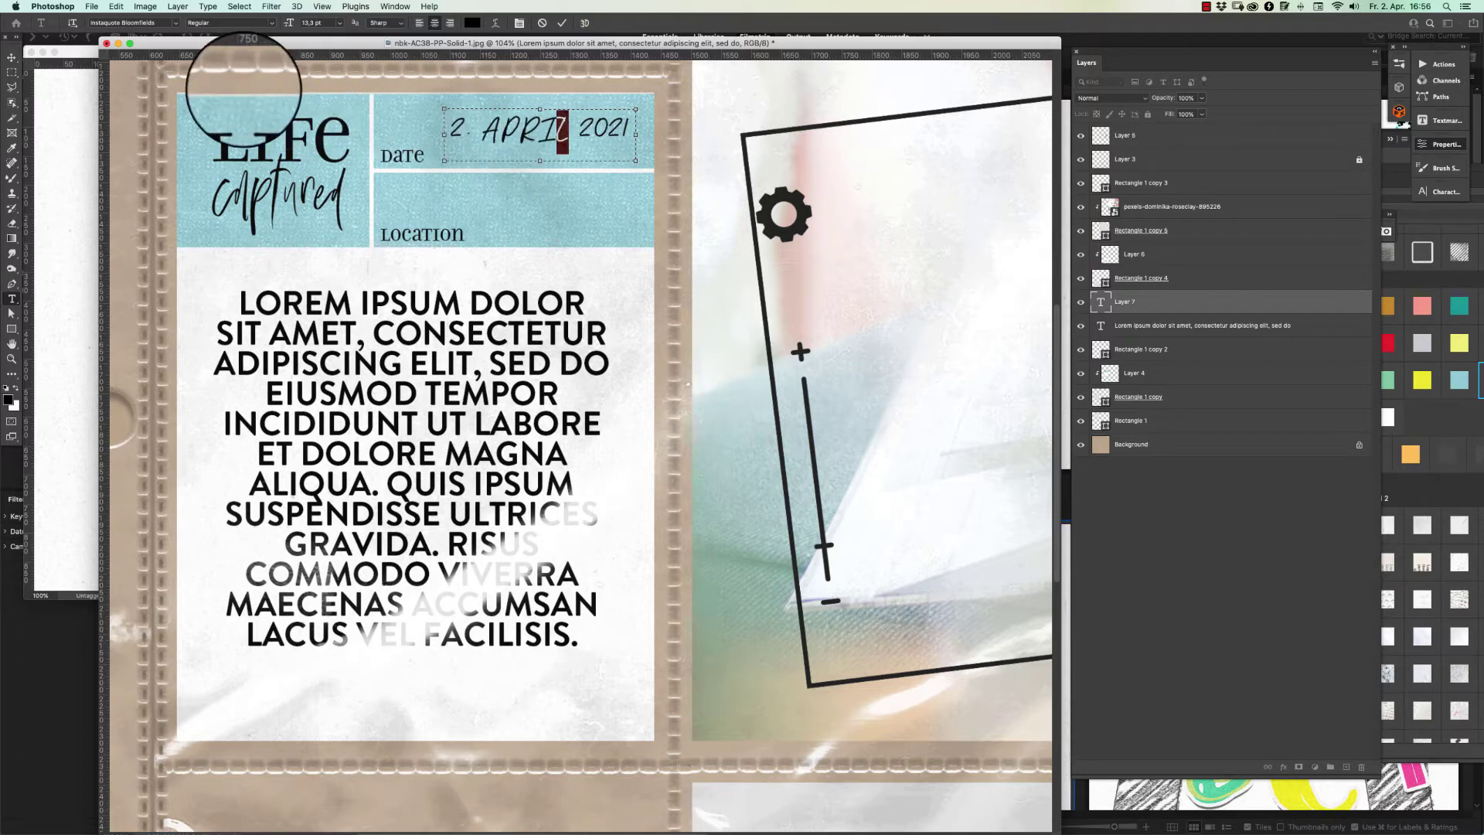
left_click(12, 58)
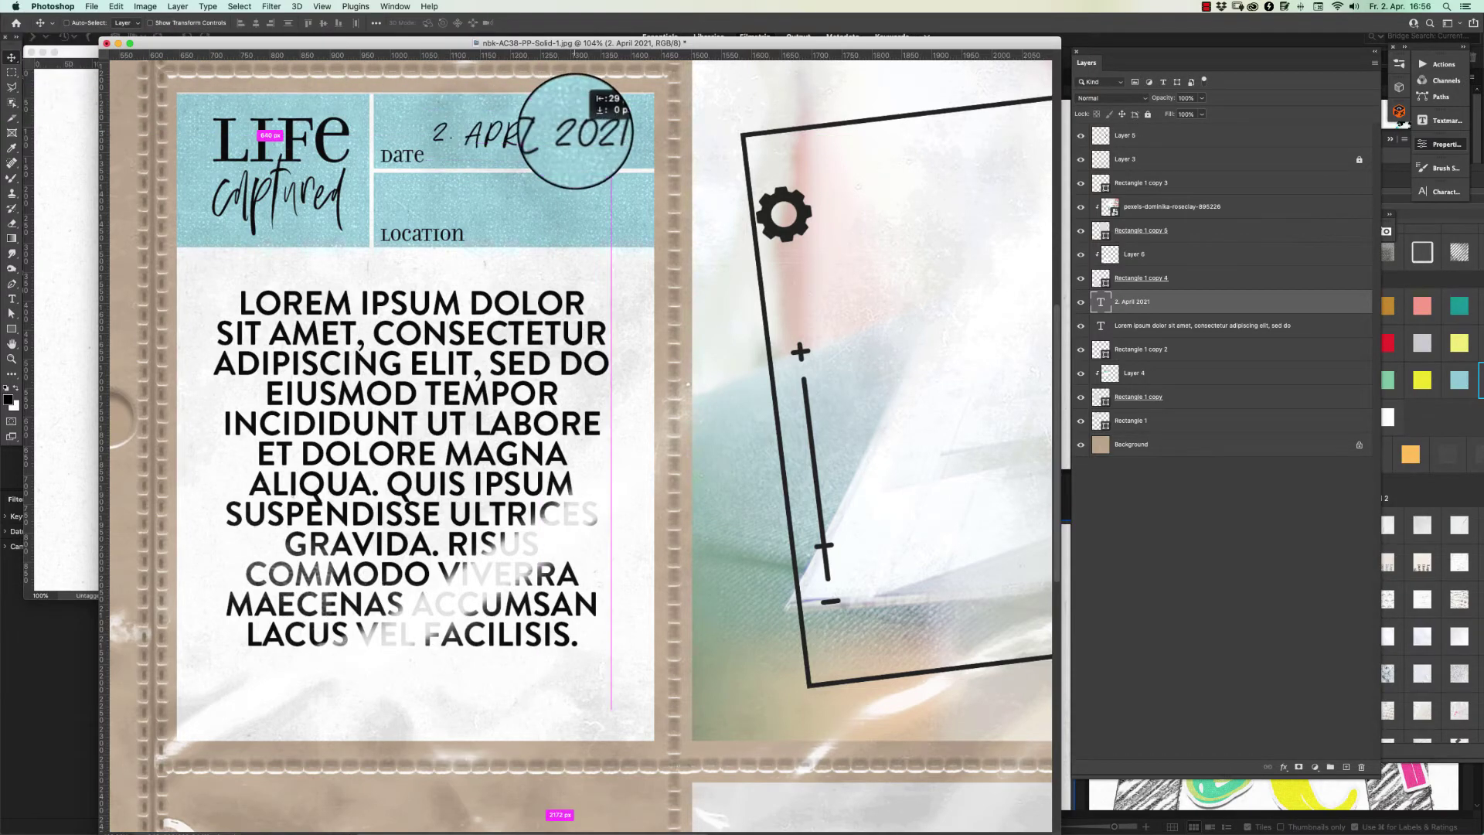
key("super+z")
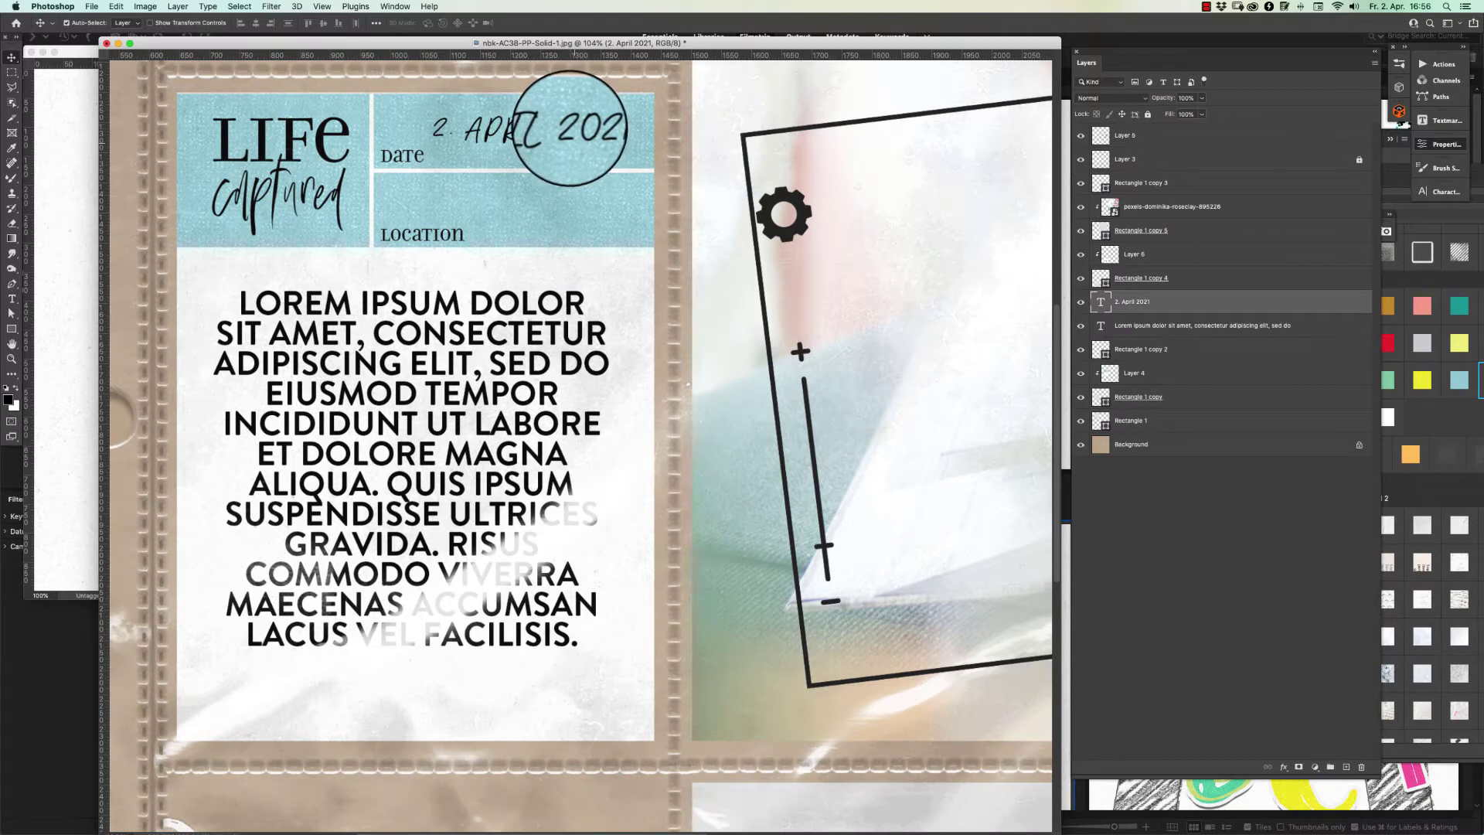
Duplicate the date text layer, place the copy in the LOCATION field and replace its text with "Heidenheim"
key("super+j")
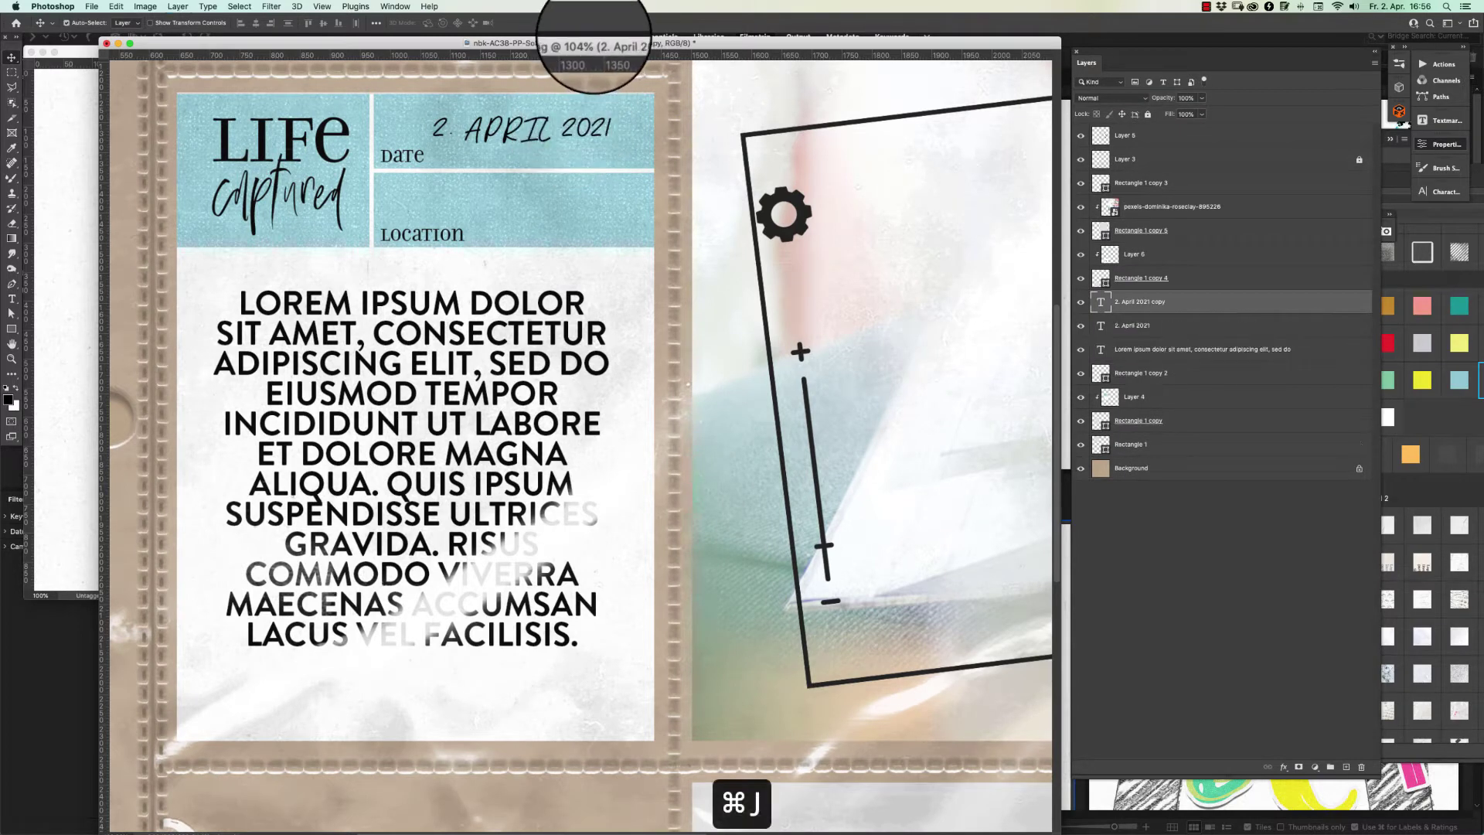
left_click_drag(515, 122, 498, 205)
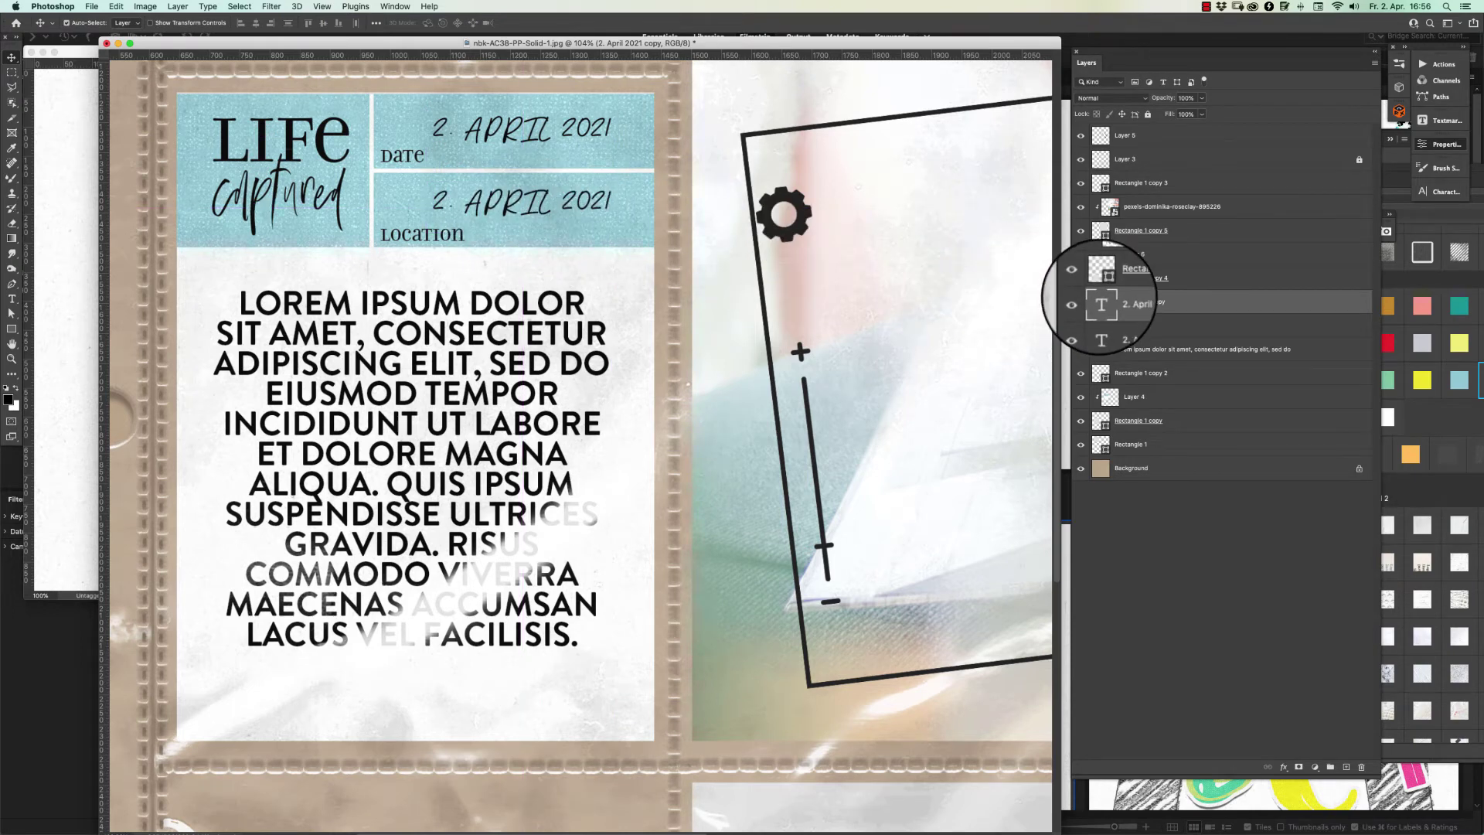
double_click(1102, 304)
type("Hei")
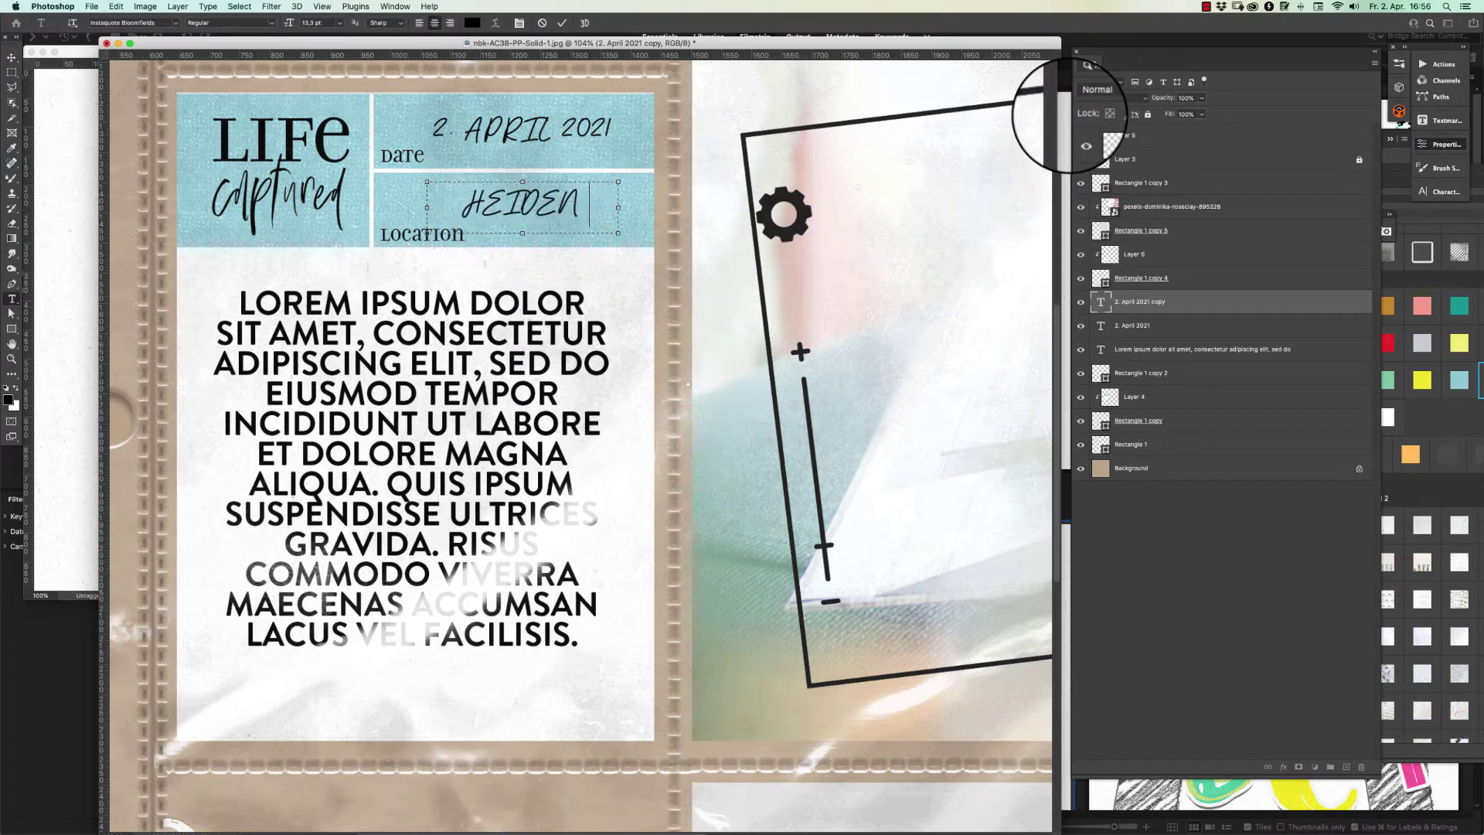
Turn off All Caps for the location text and widen its text box on both sides within the LOCATION field
key("super+a")
key("super+t")
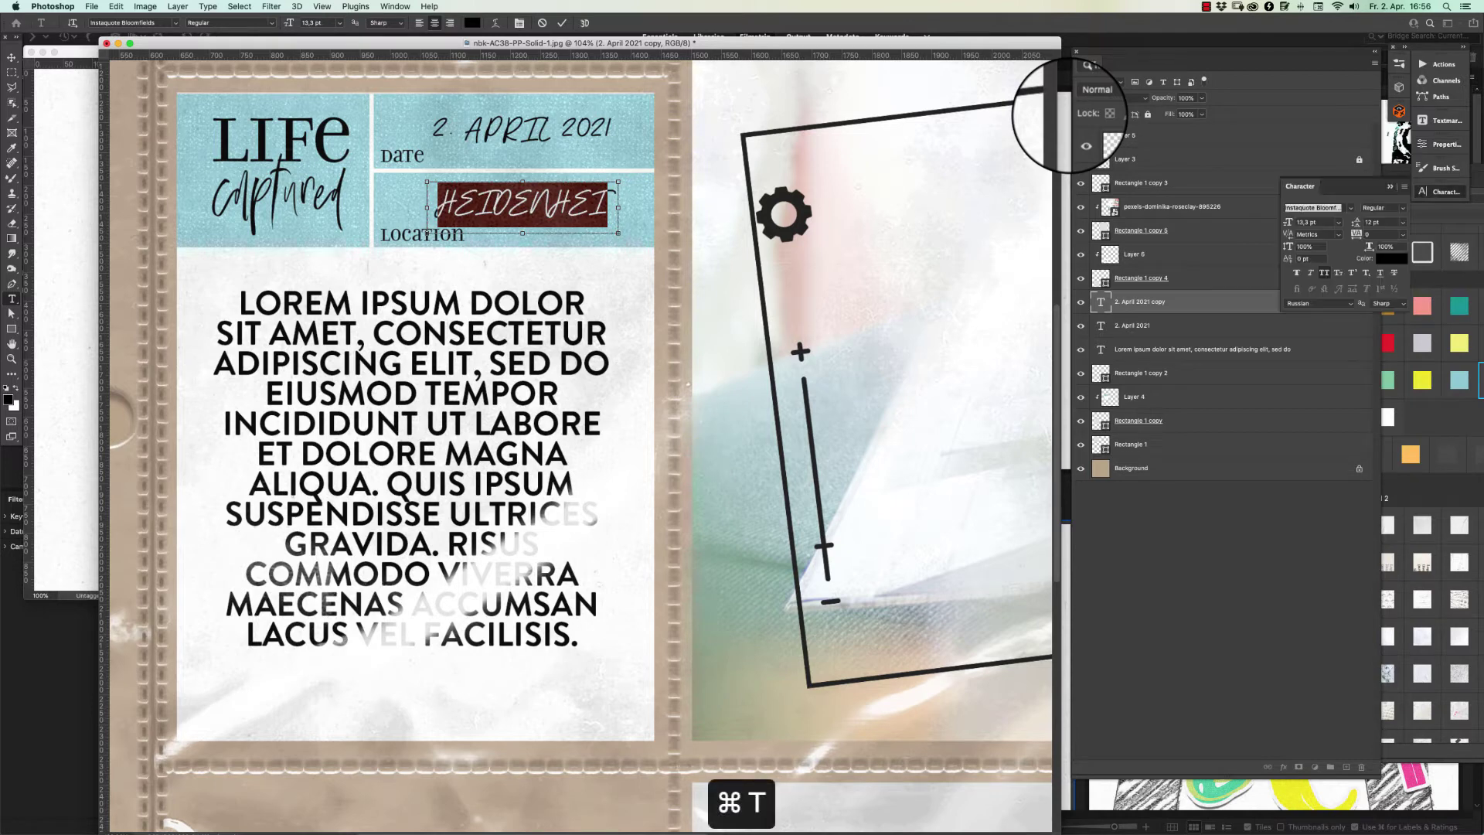
left_click(1325, 273)
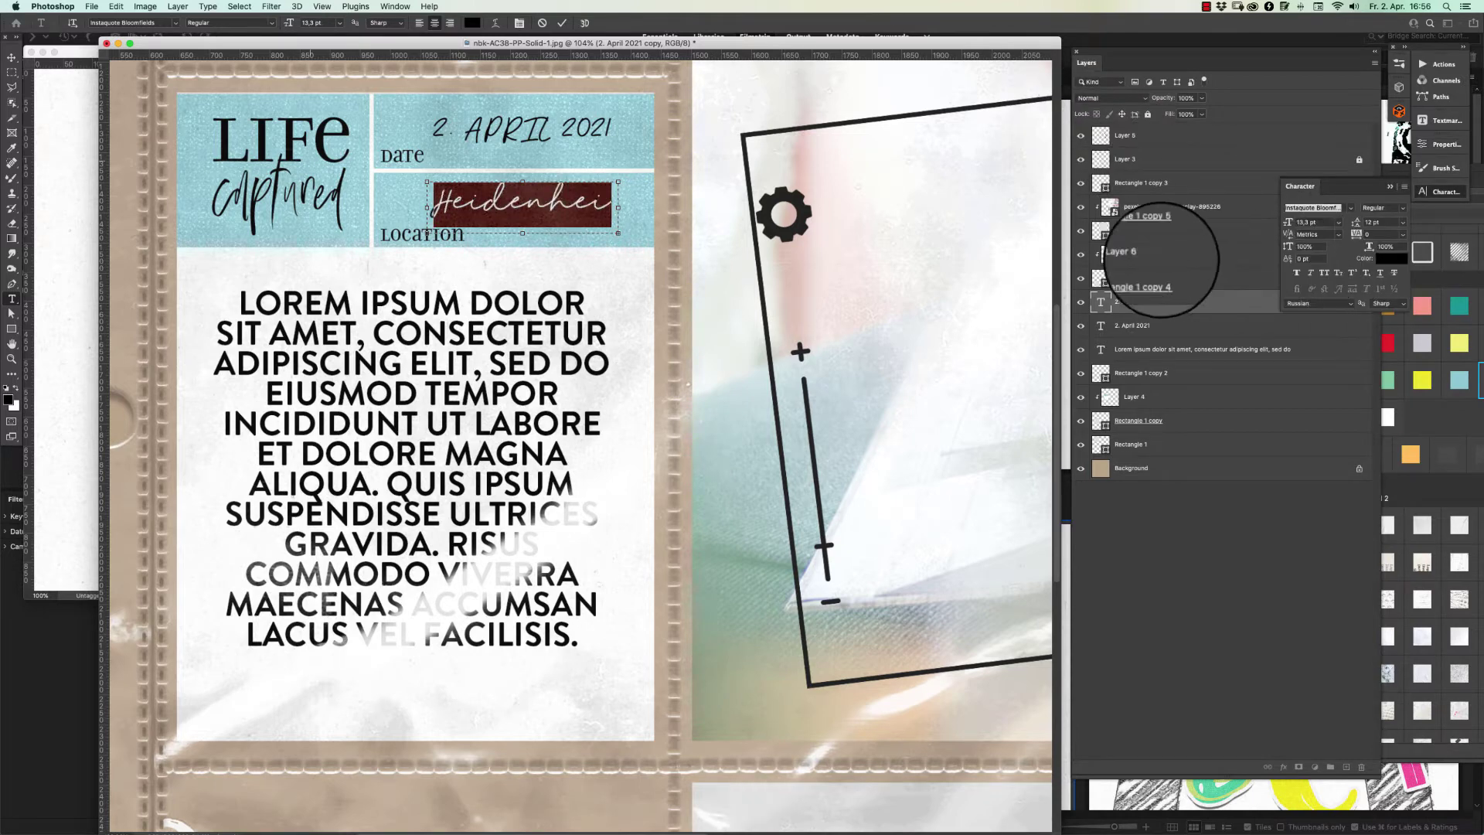
left_click_drag(428, 207, 379, 208)
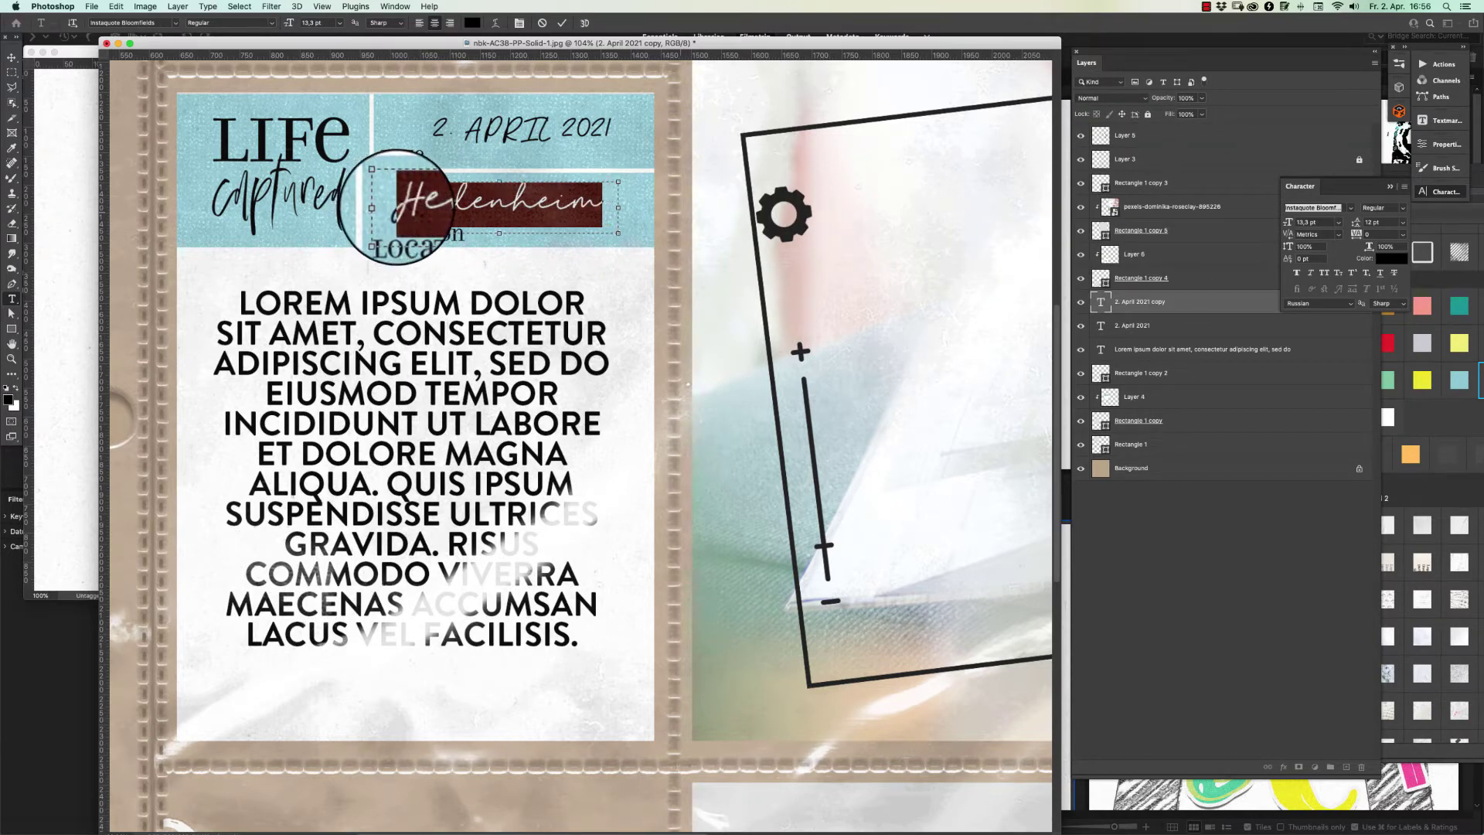
left_click_drag(619, 209, 641, 209)
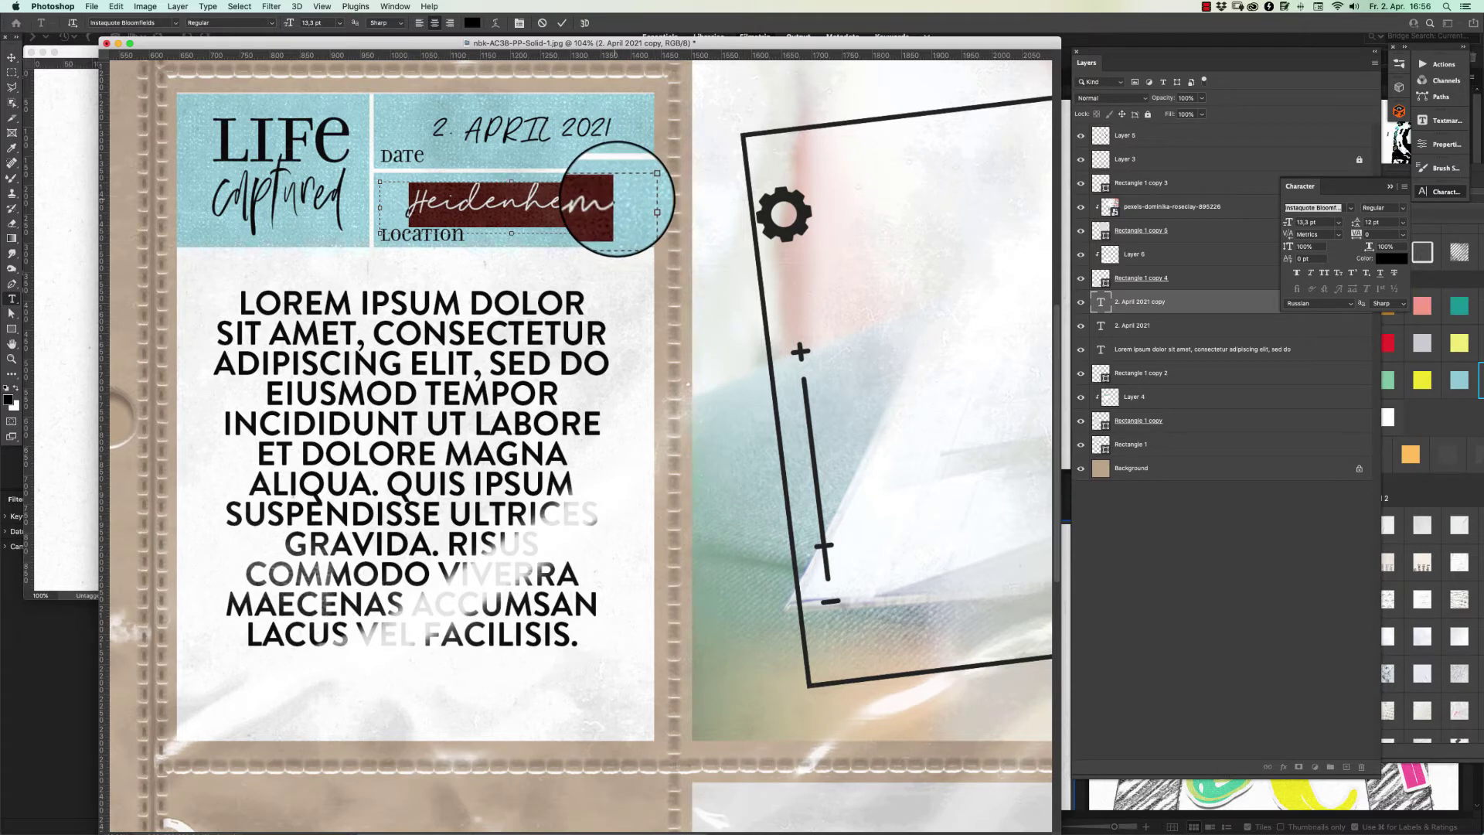
left_click(549, 186)
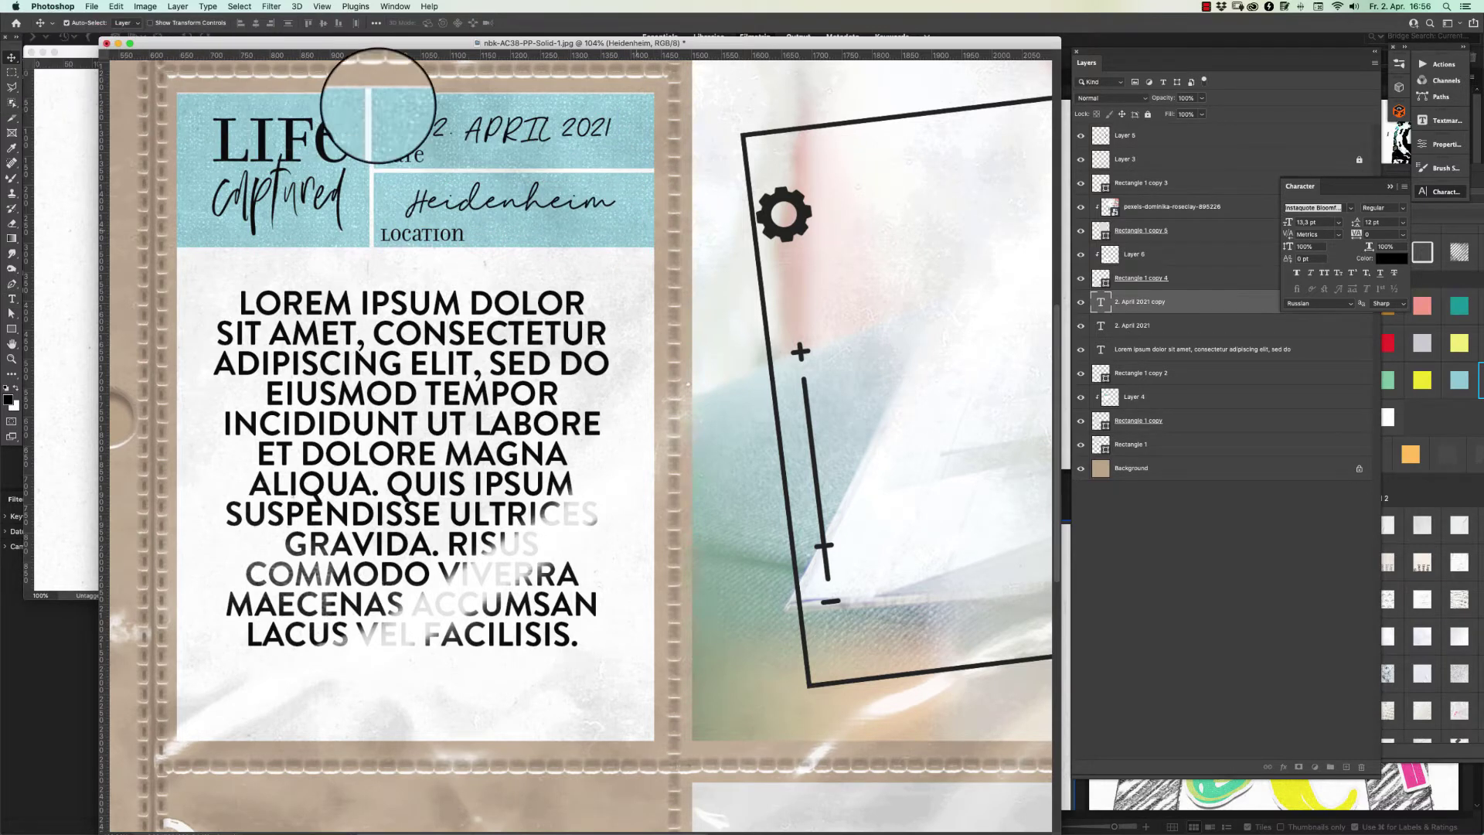
Turn off All Caps for the "2. April 2021" date text
left_click(595, 133)
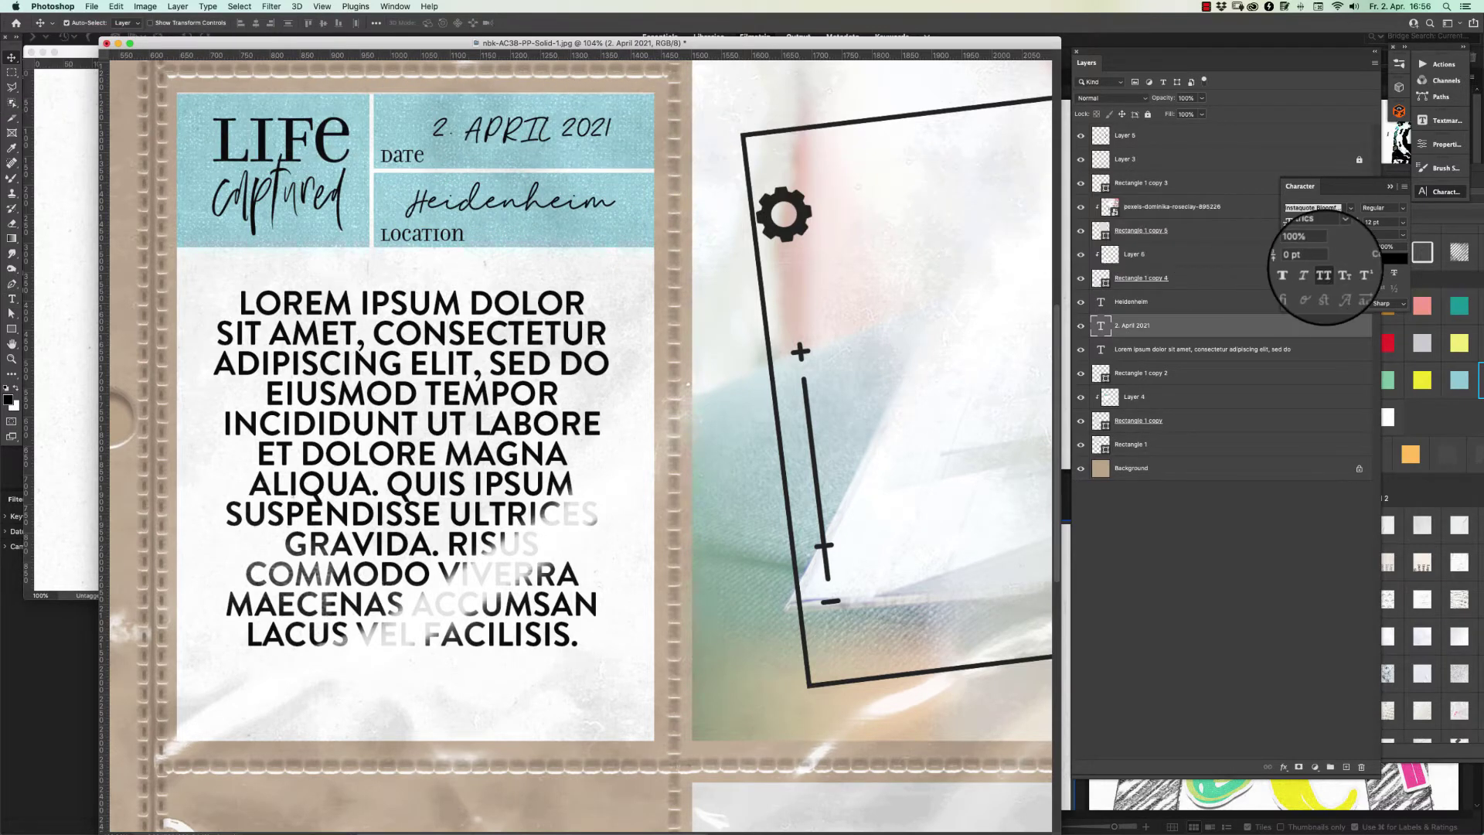
left_click(1324, 272)
left_click_drag(587, 133, 589, 134)
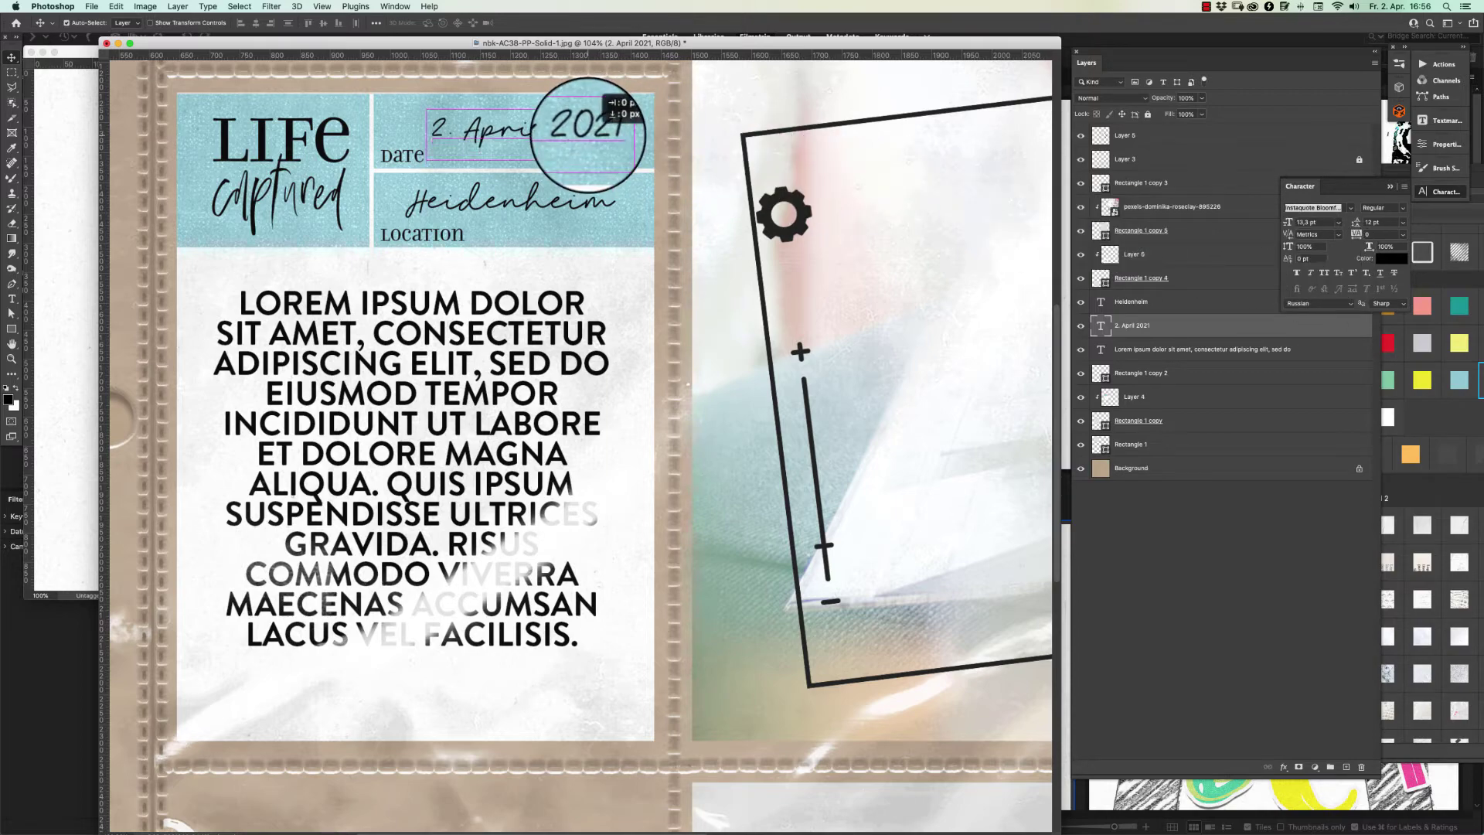
Change the Lorem ipsum journaling text to the Instaquote Bloomfields font and turn off All Caps for it
left_click(478, 455)
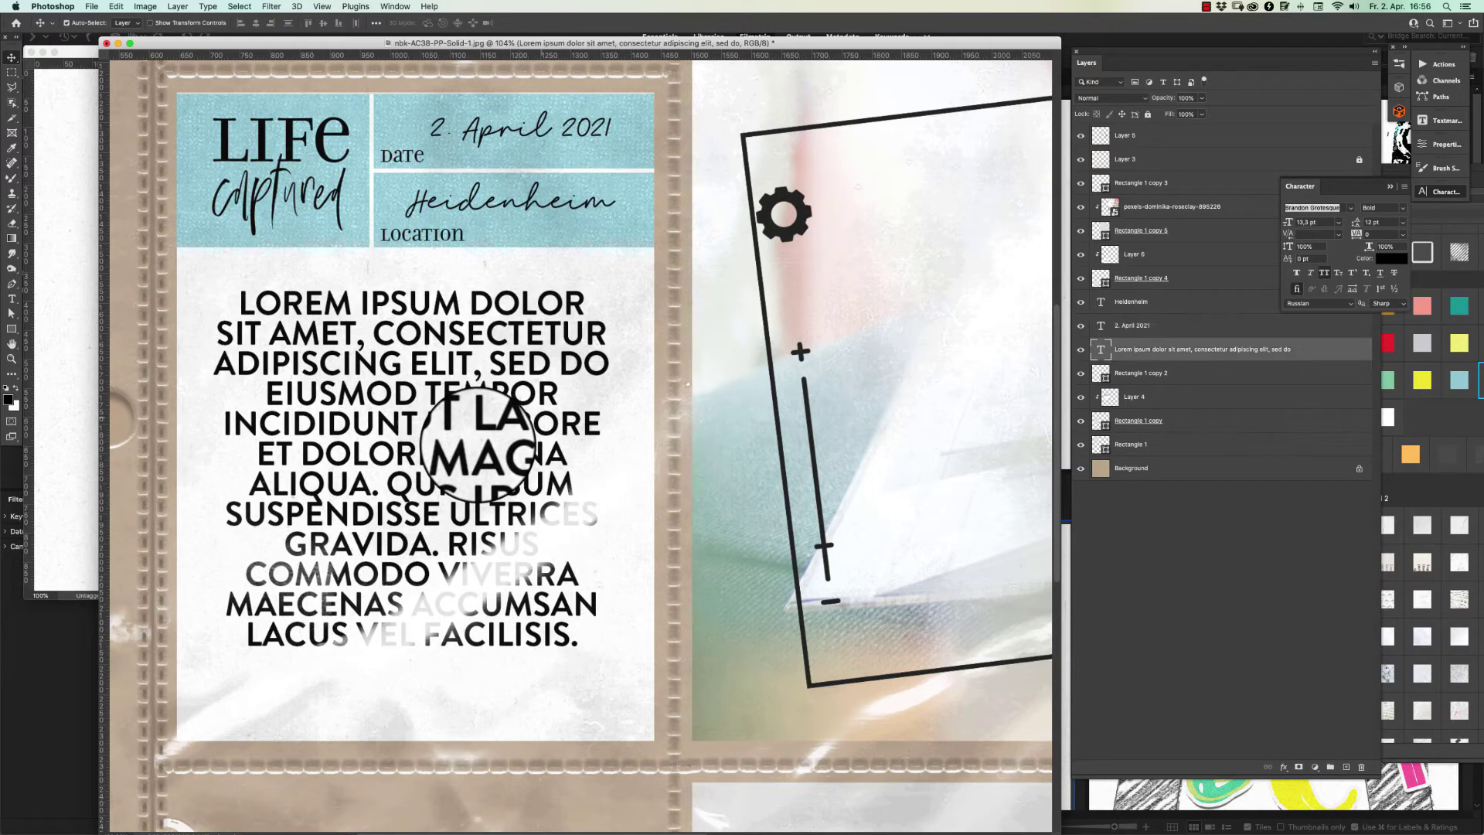
left_click(1350, 208)
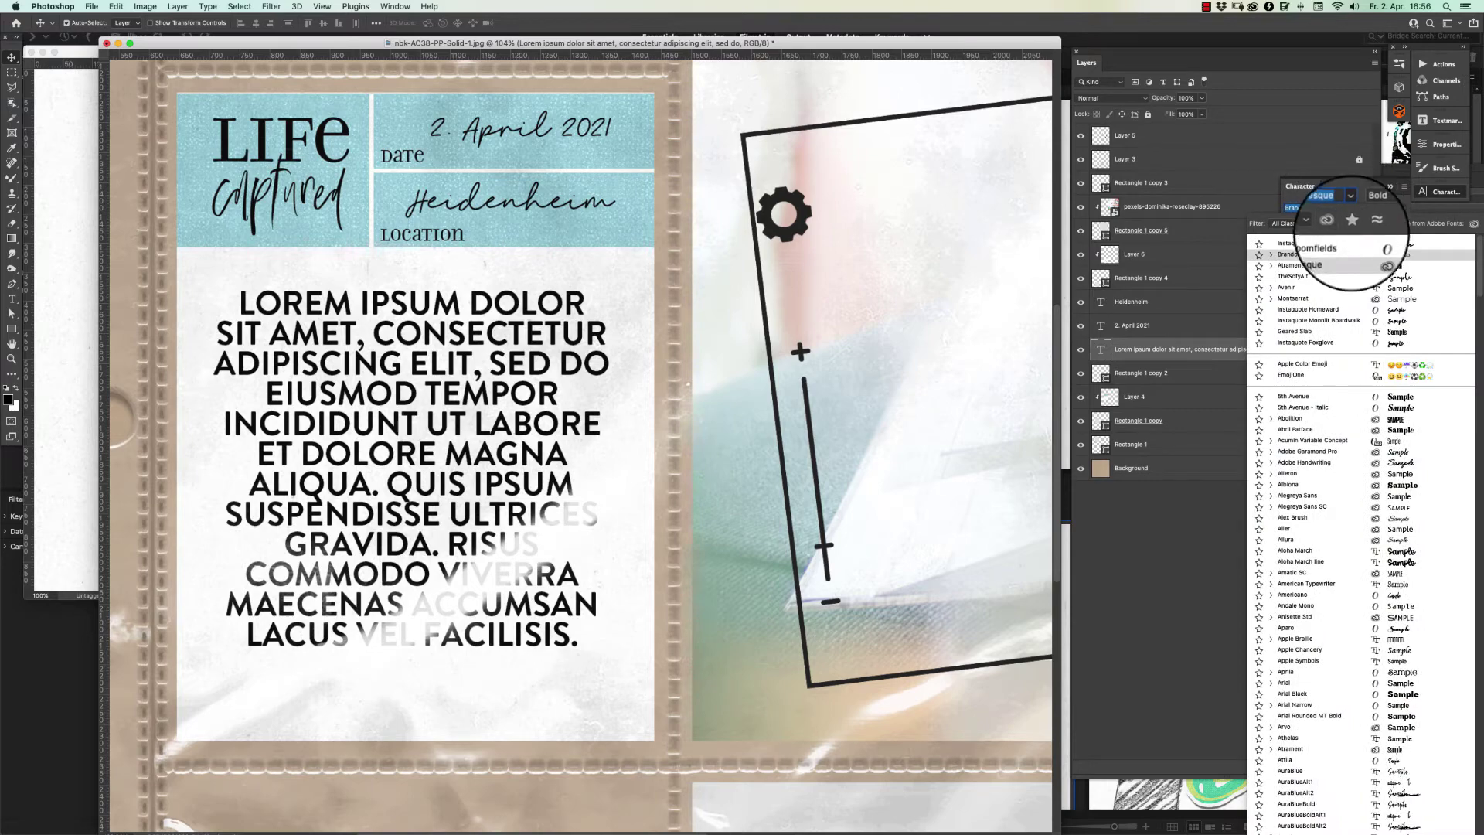
left_click(1318, 242)
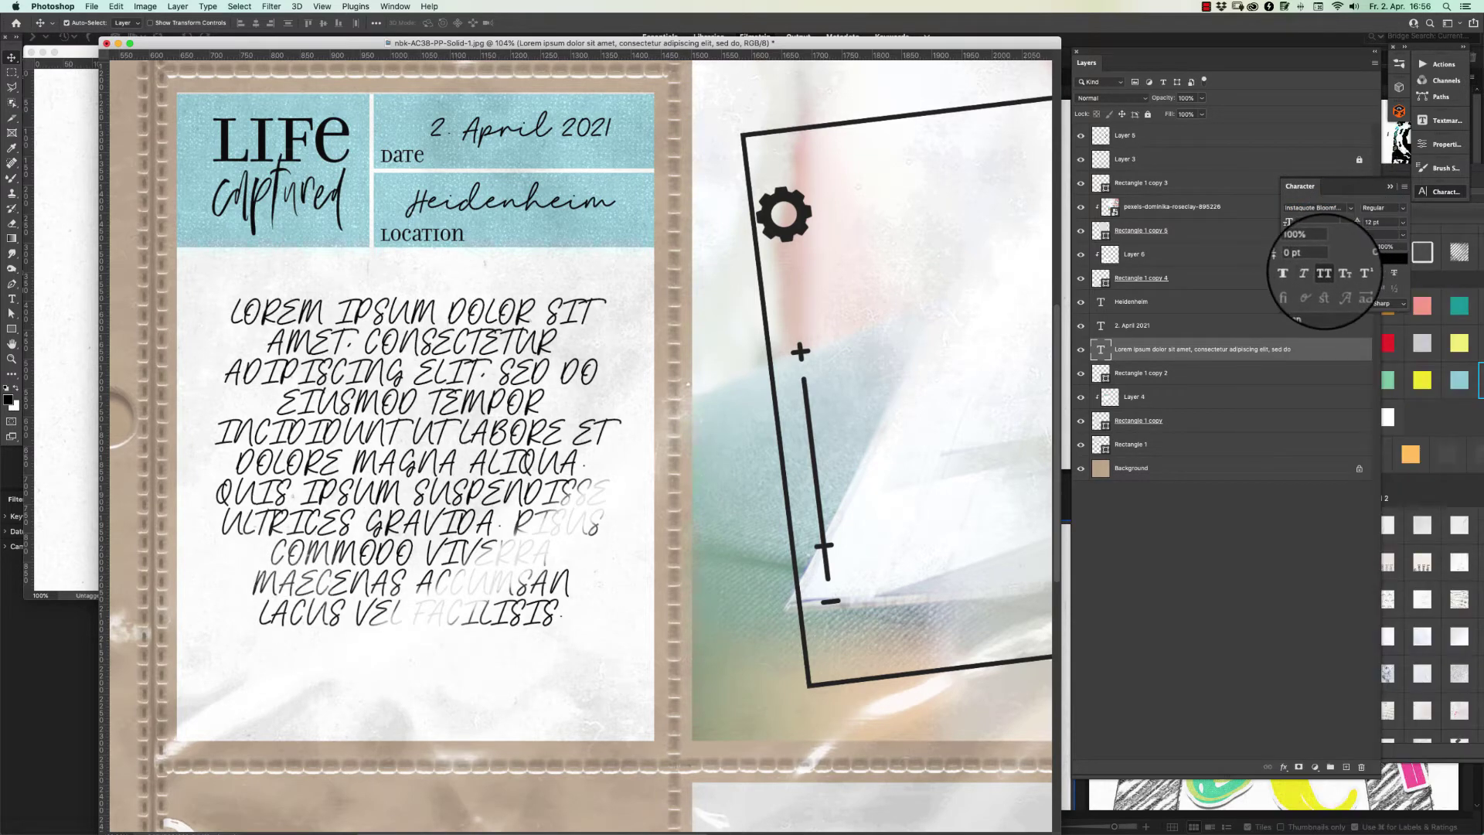
left_click(1324, 273)
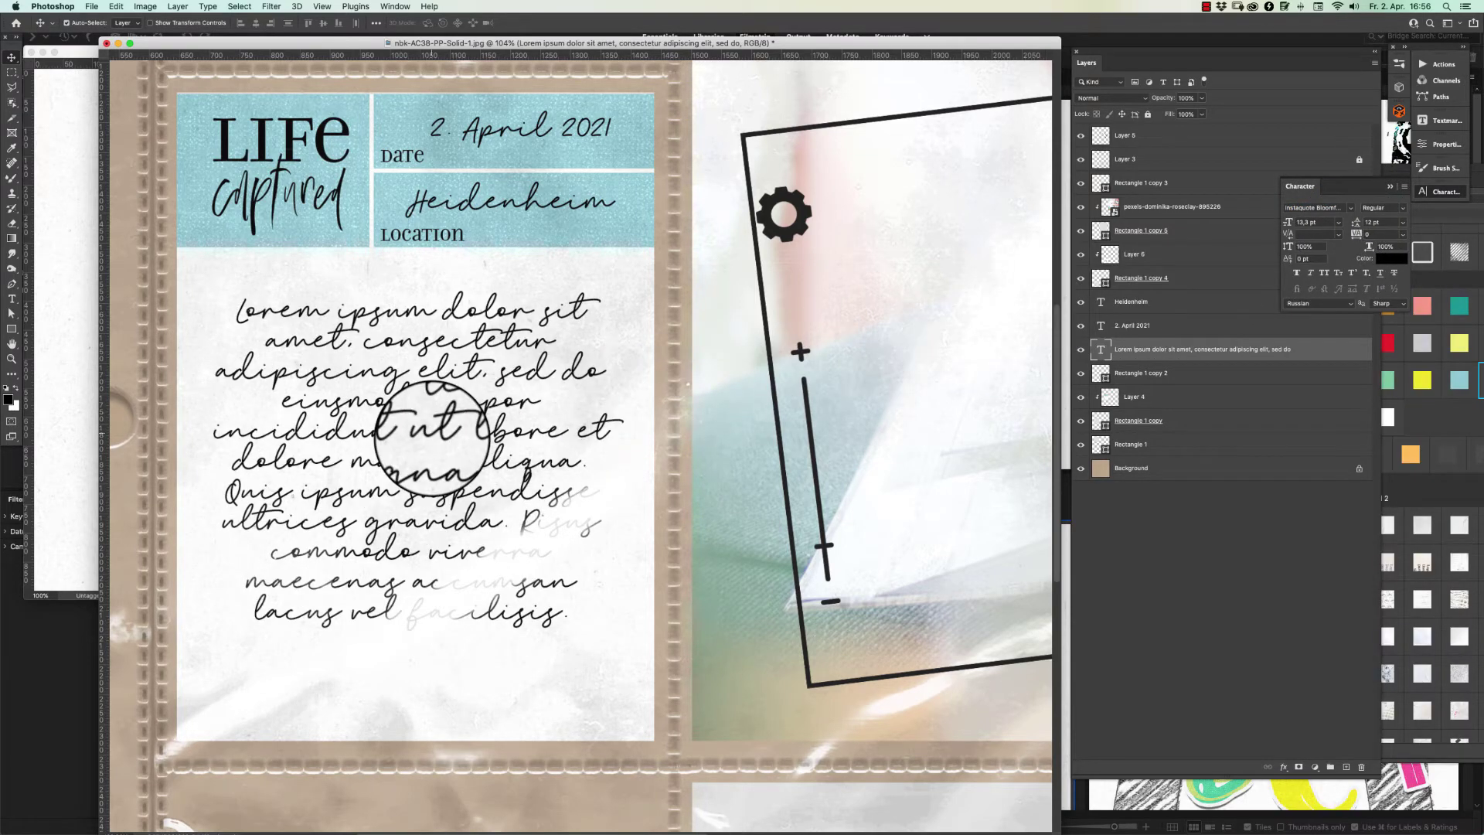
key("super+0")
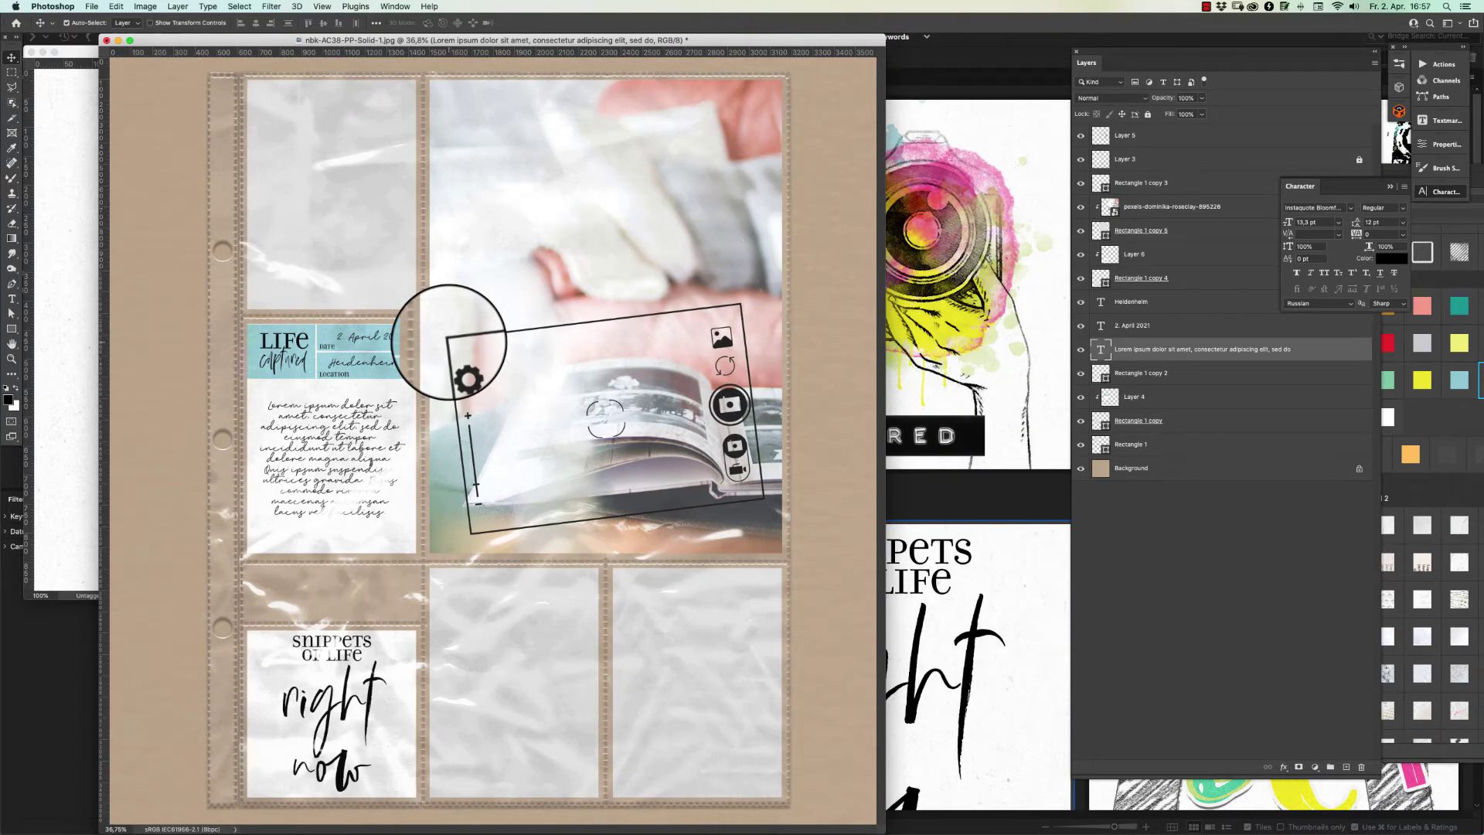
Switch to Adobe Bridge and open nbk-AC38-dailyplanner.jpg from the nbk-AC38-PPK-PlannerBits folder in Photoshop
left_click(997, 68)
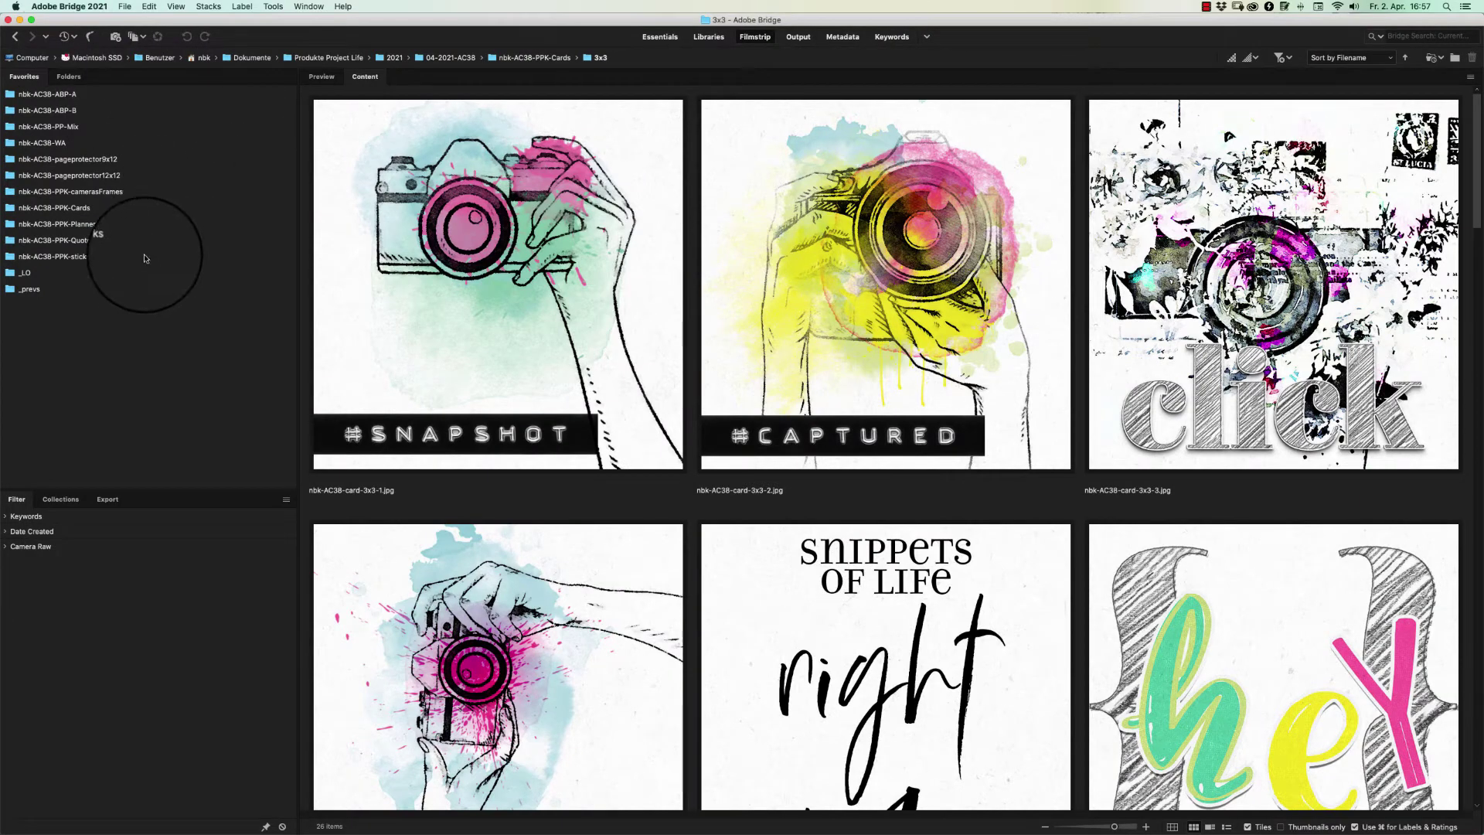
left_click(96, 224)
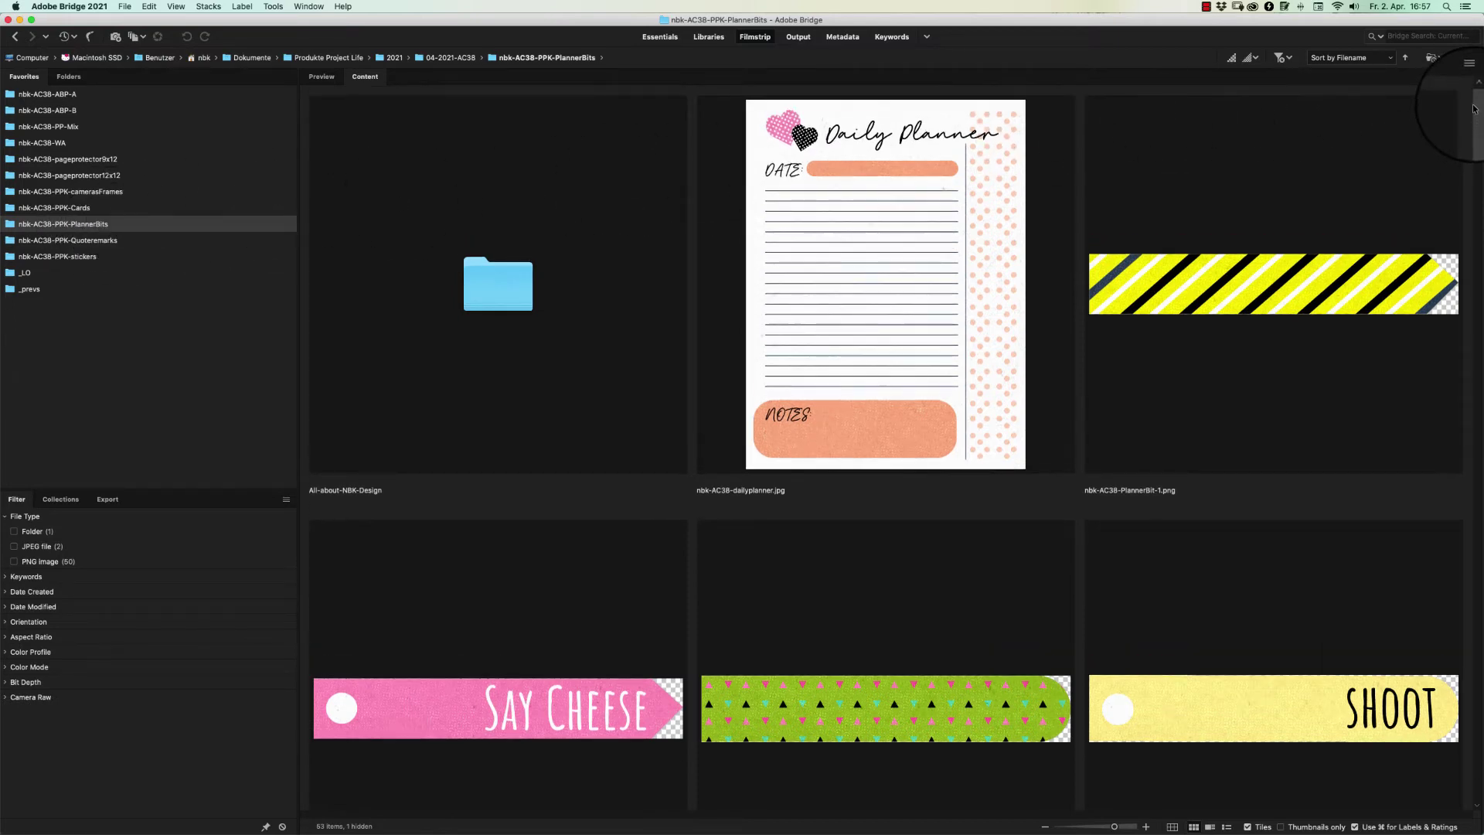
left_click(896, 216)
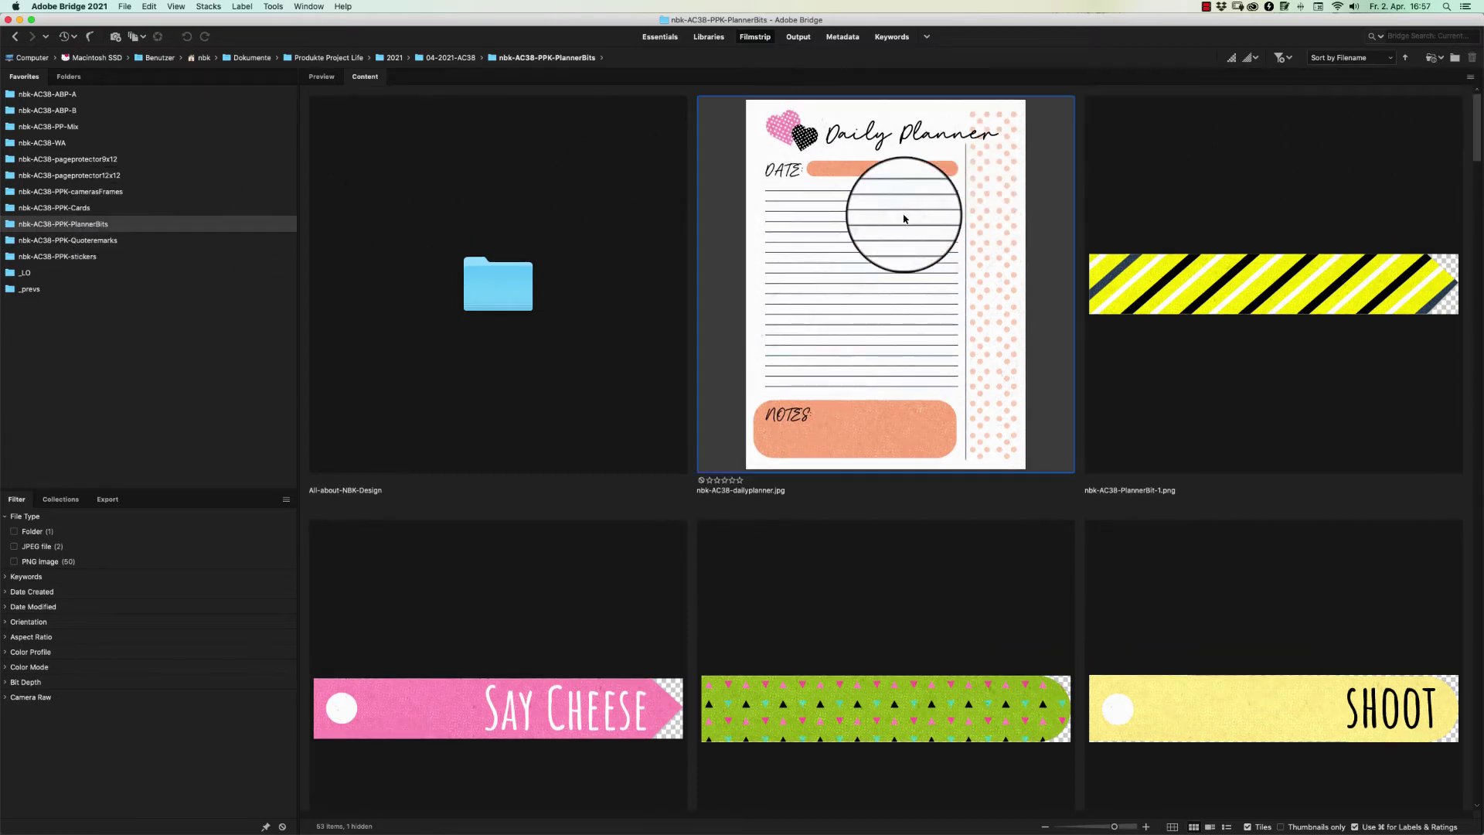
double_click(934, 203)
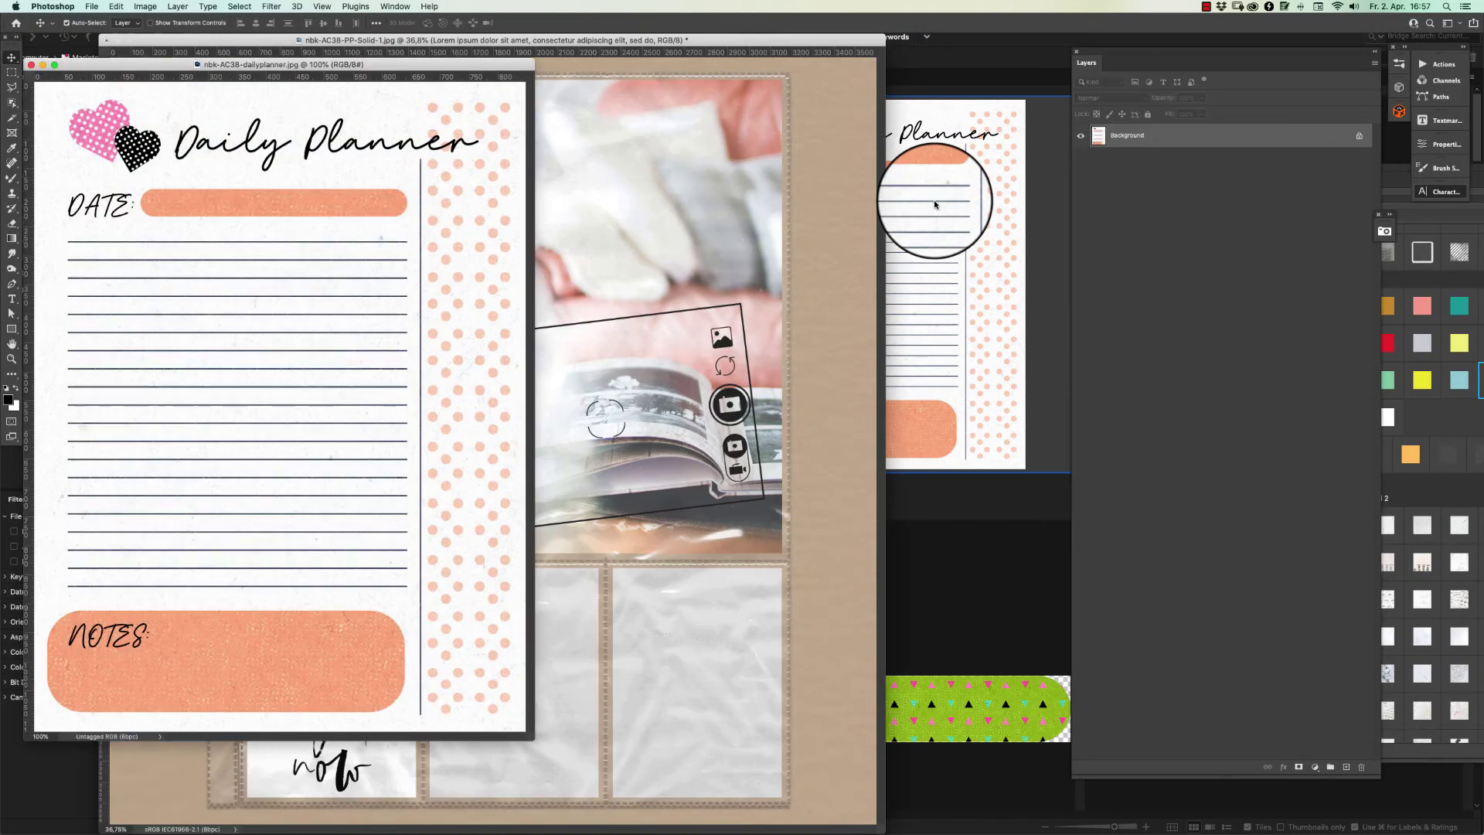
Bring the daily planner into the page protector, align it with the large pocket's upper-left corner and move its layer to the top
left_click(616, 248)
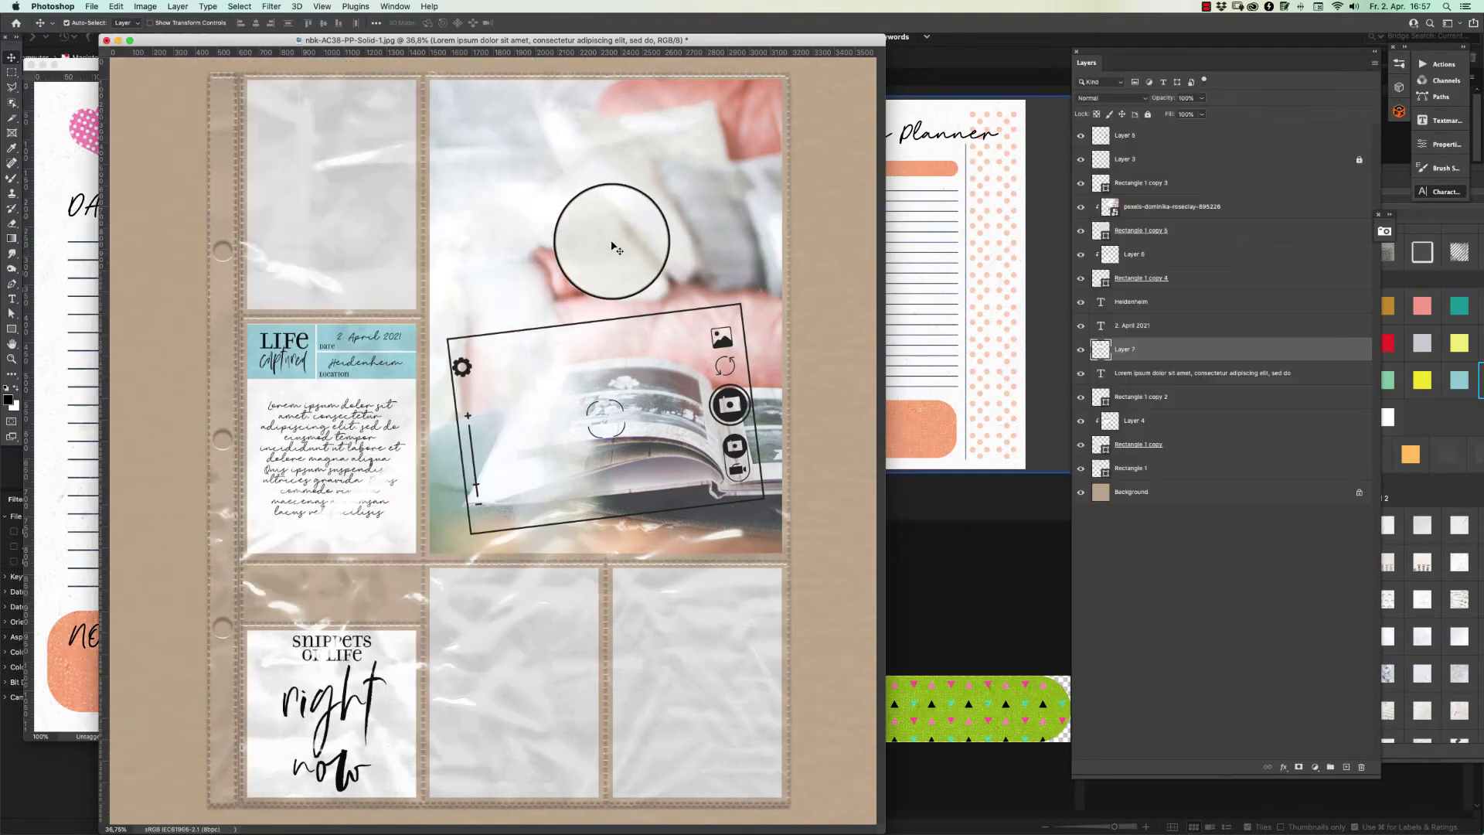
left_click_drag(616, 248, 595, 122)
key("super+shift+bracketright")
key("super+5")
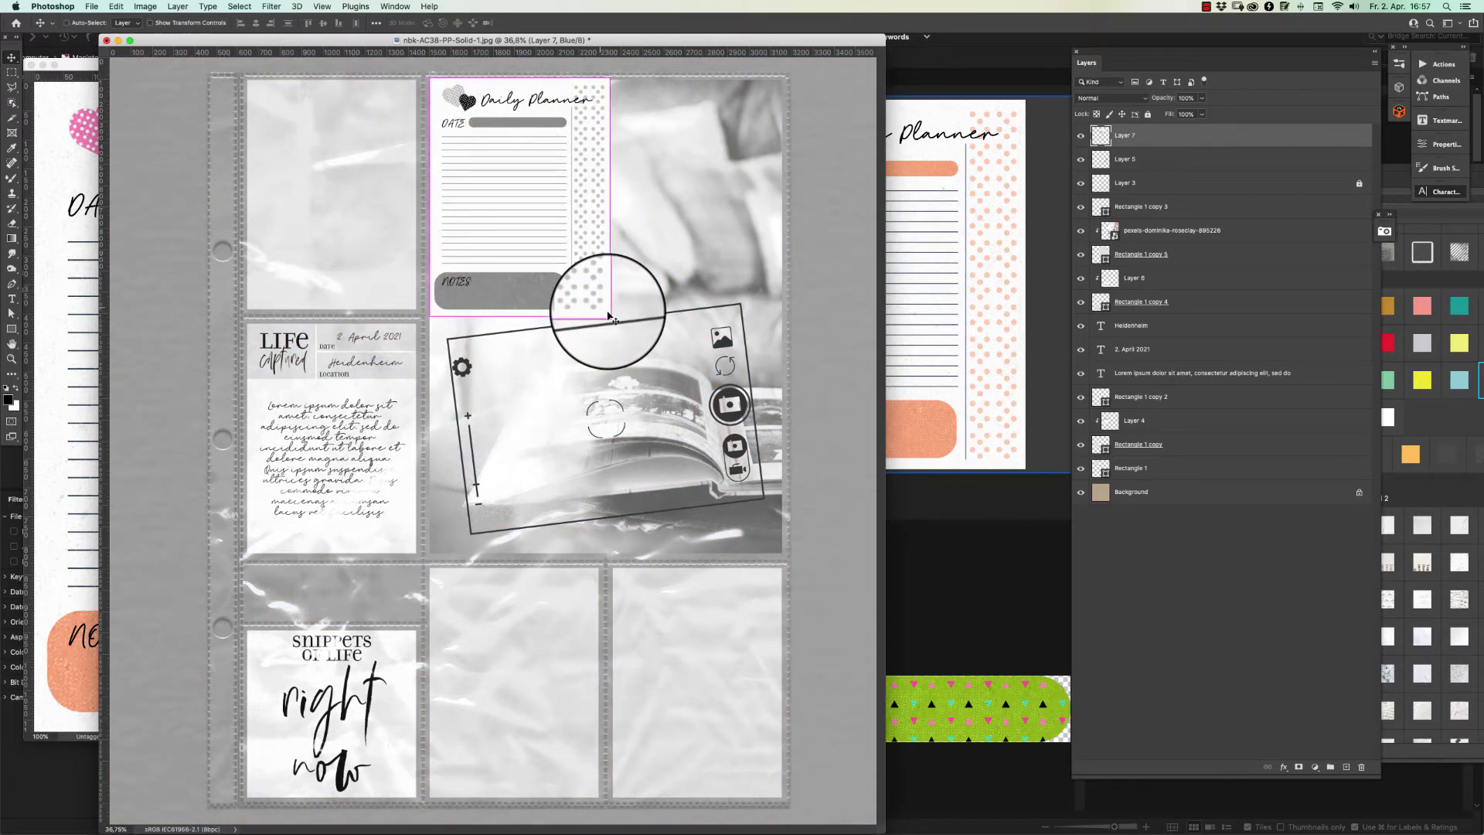
Show all color channels of the page protector again and reselect the composite RGB channel
left_click(395, 7)
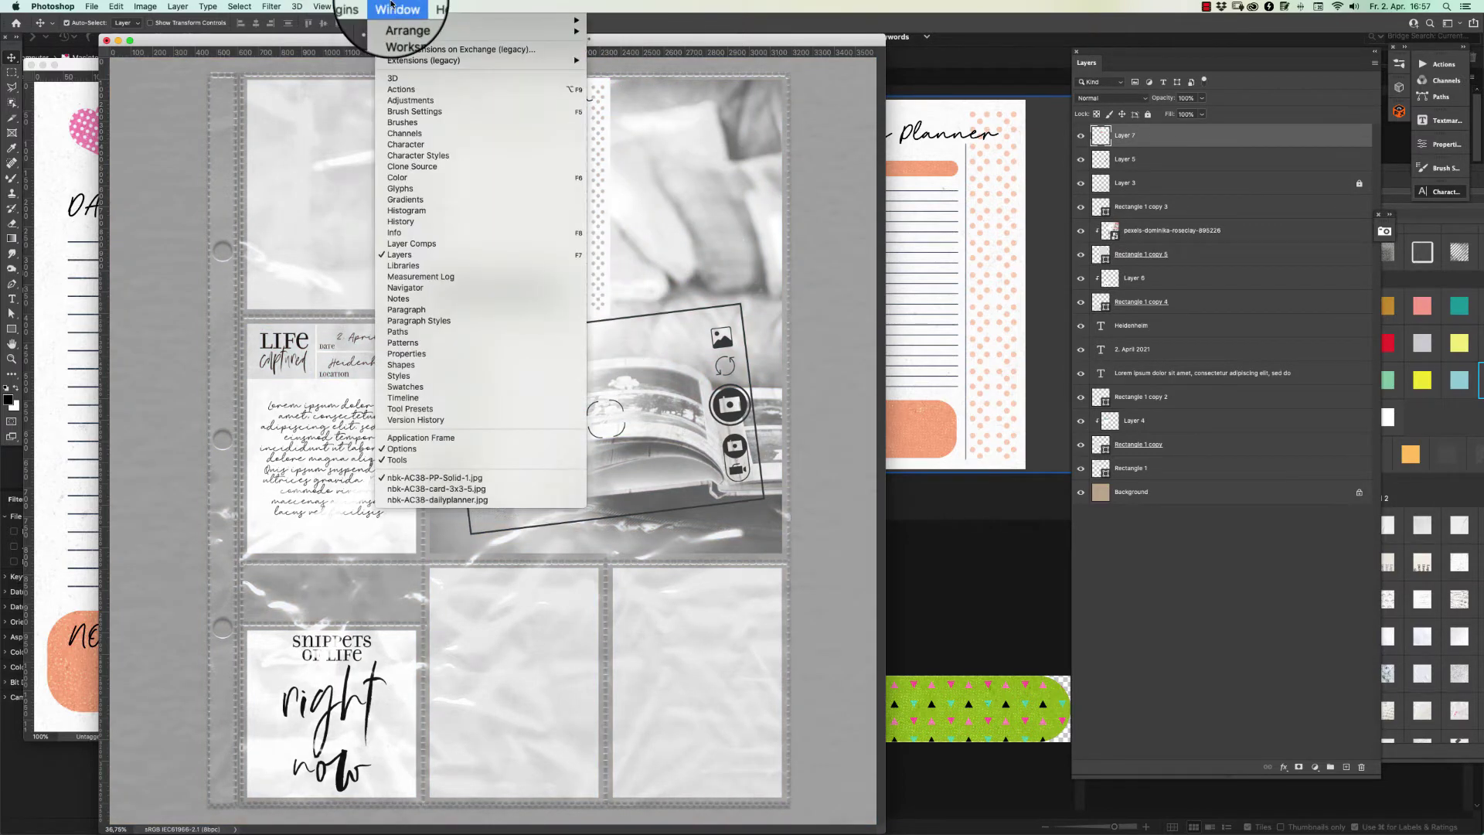
left_click(480, 133)
left_click(1282, 82)
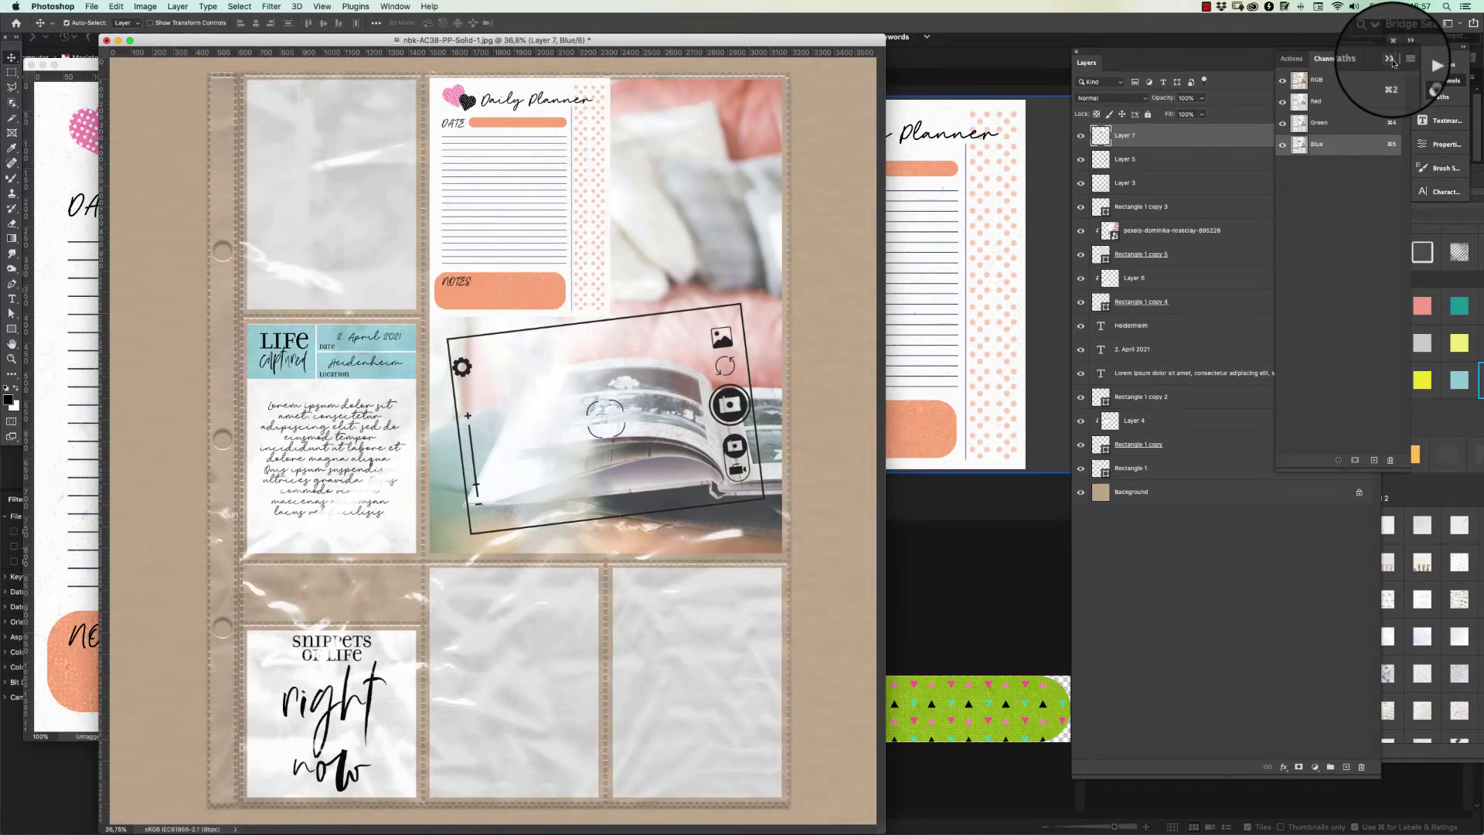
left_click(1391, 59)
key("super+t")
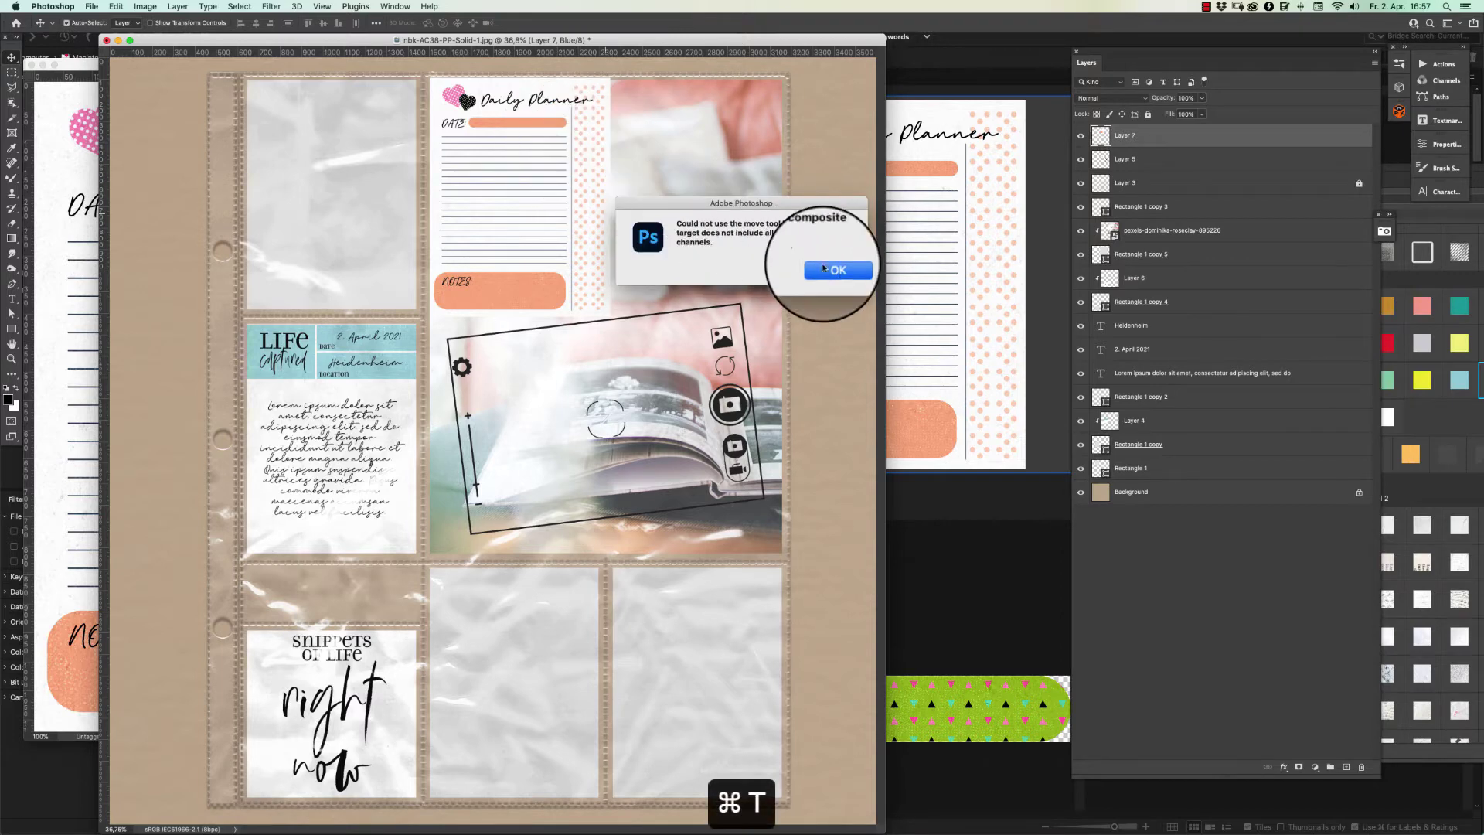
left_click(838, 270)
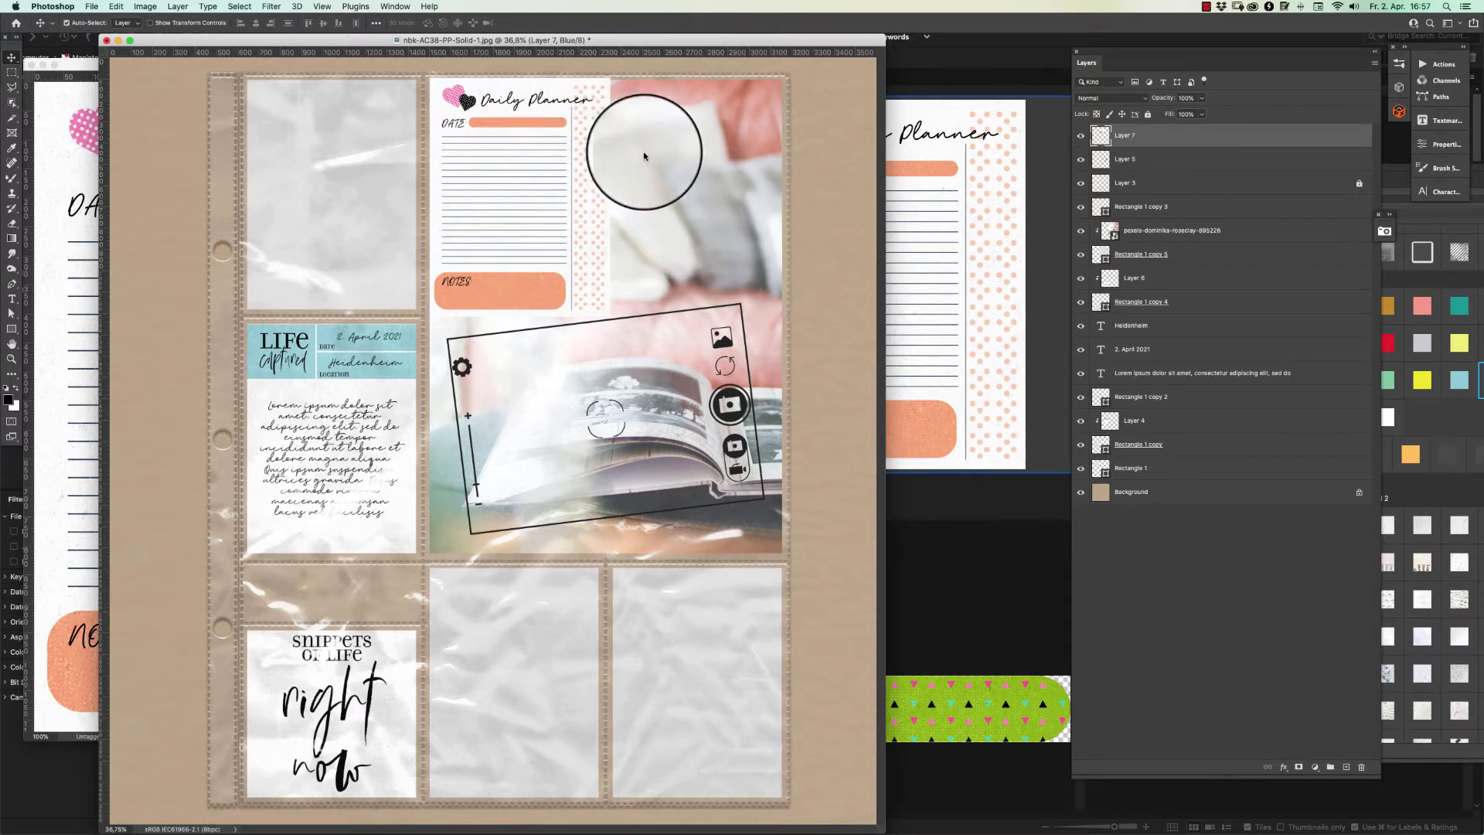
left_click(395, 6)
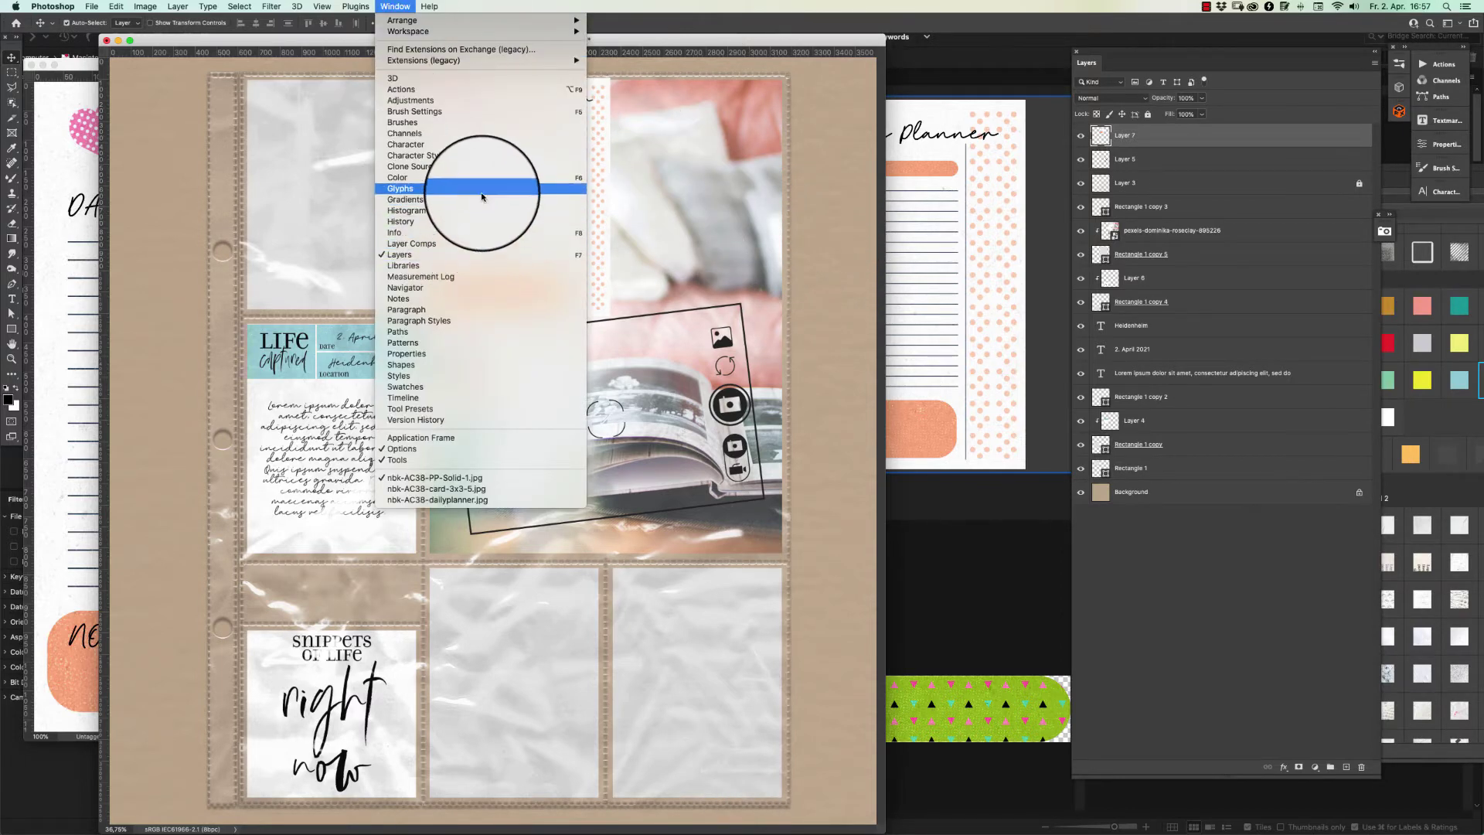
left_click(480, 133)
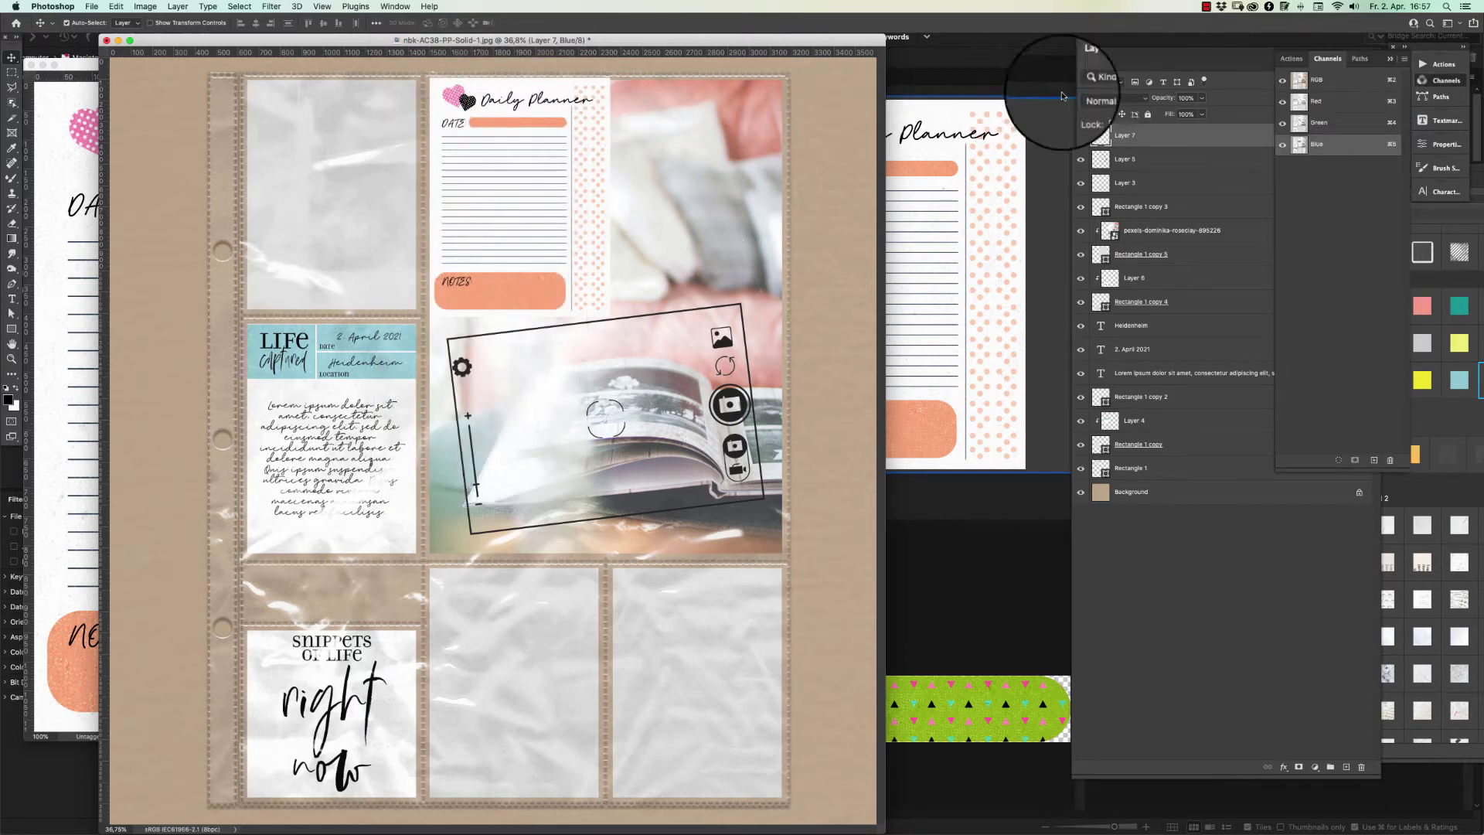
left_click(1336, 78)
left_click(1393, 46)
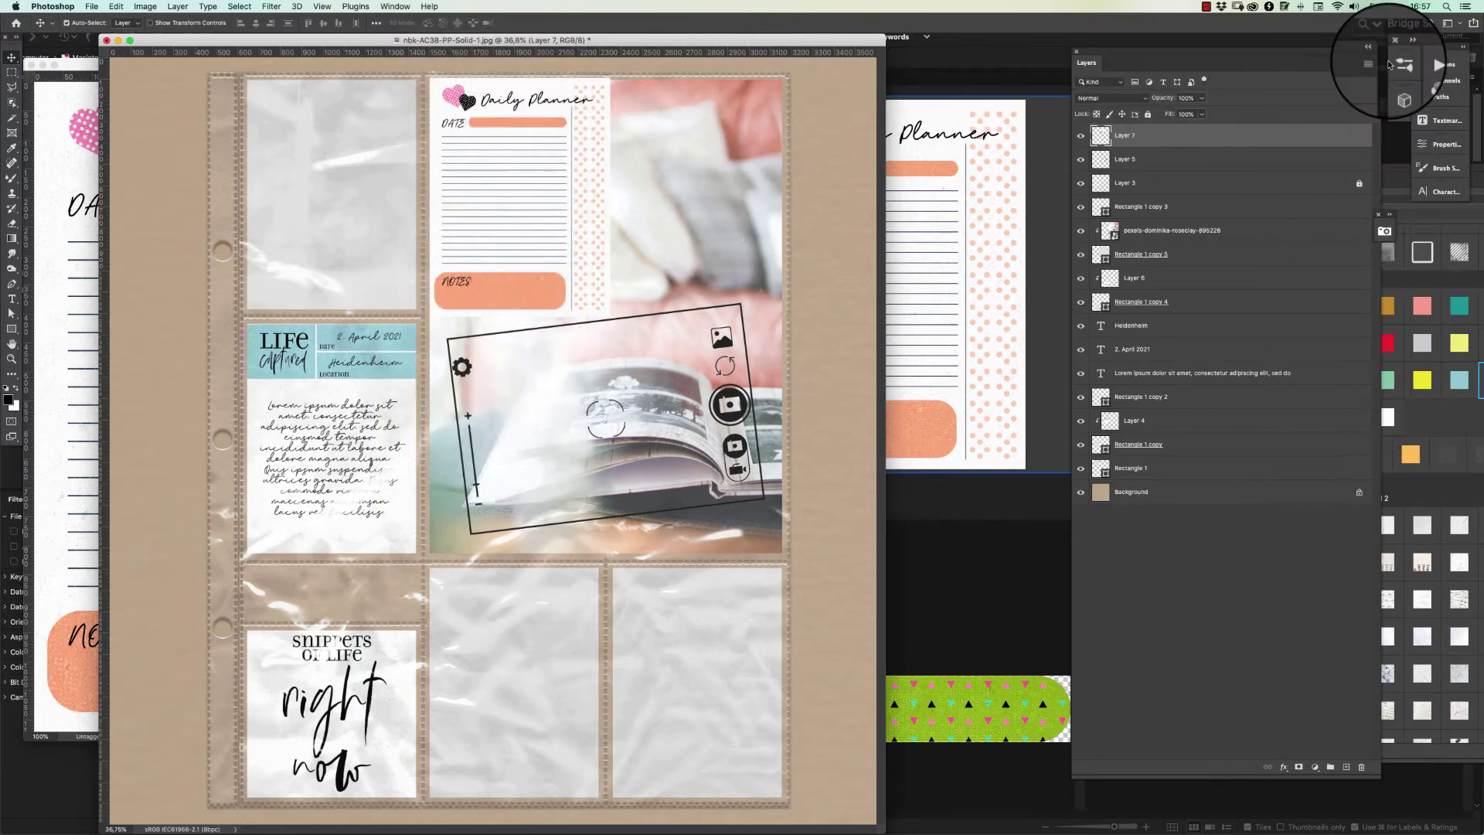
Scale the daily planner to about 201% to cover the large pocket and stack its layer directly below Rectangle 1 copy 3
key("cmd+t")
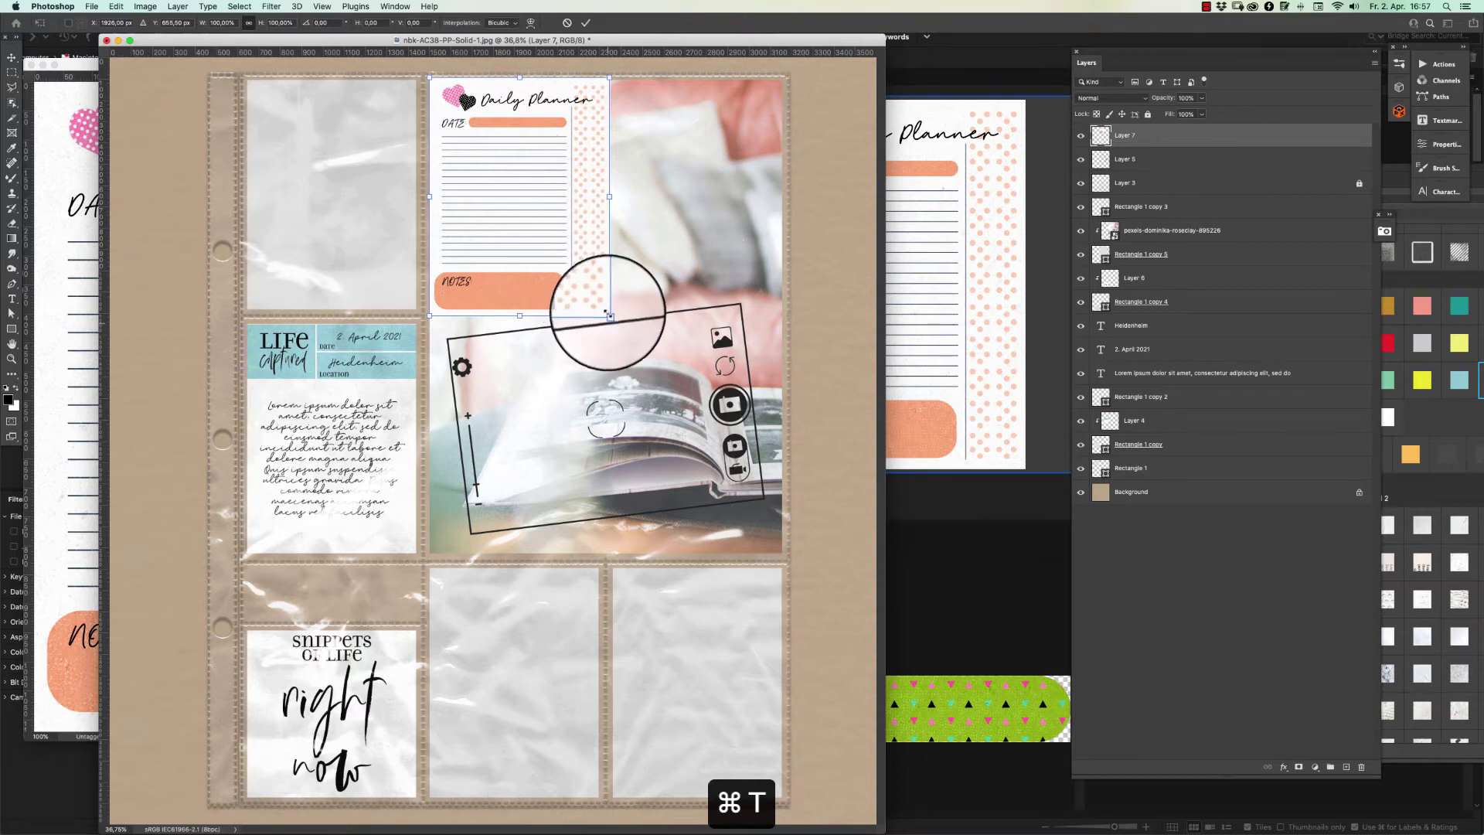
left_click_drag(610, 315, 793, 558)
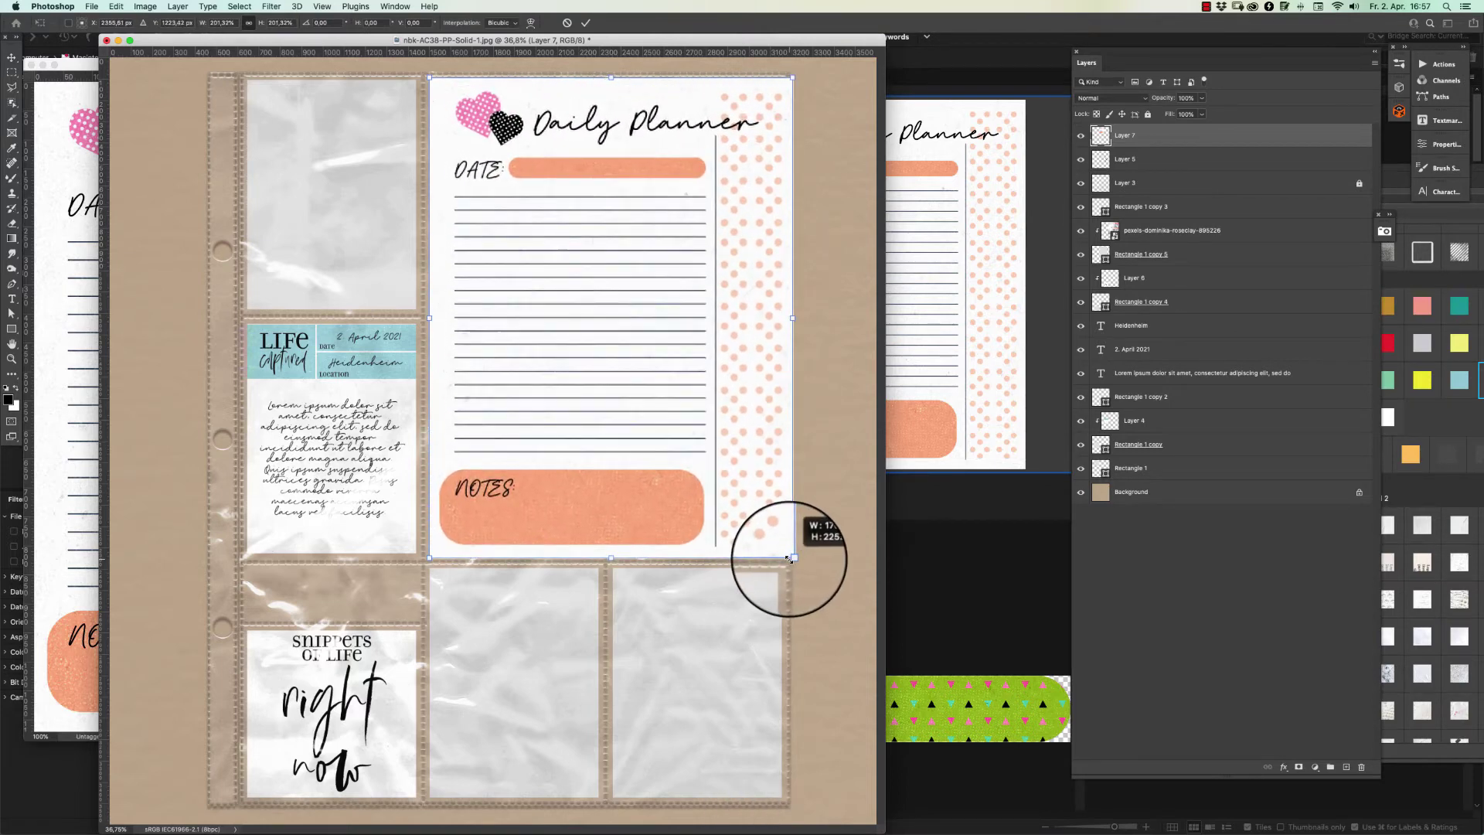
key("Return")
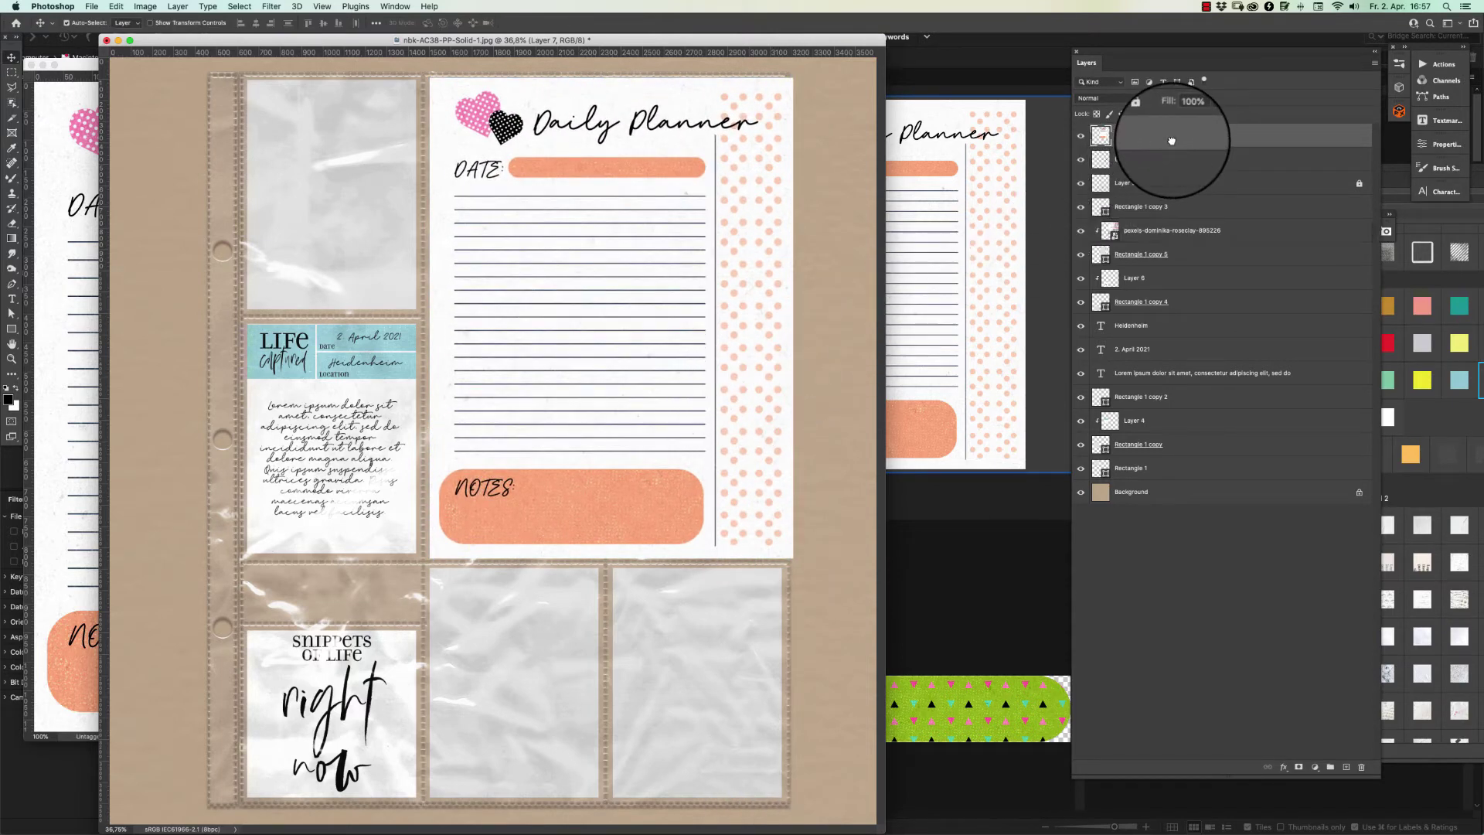
left_click_drag(1159, 135, 1252, 218)
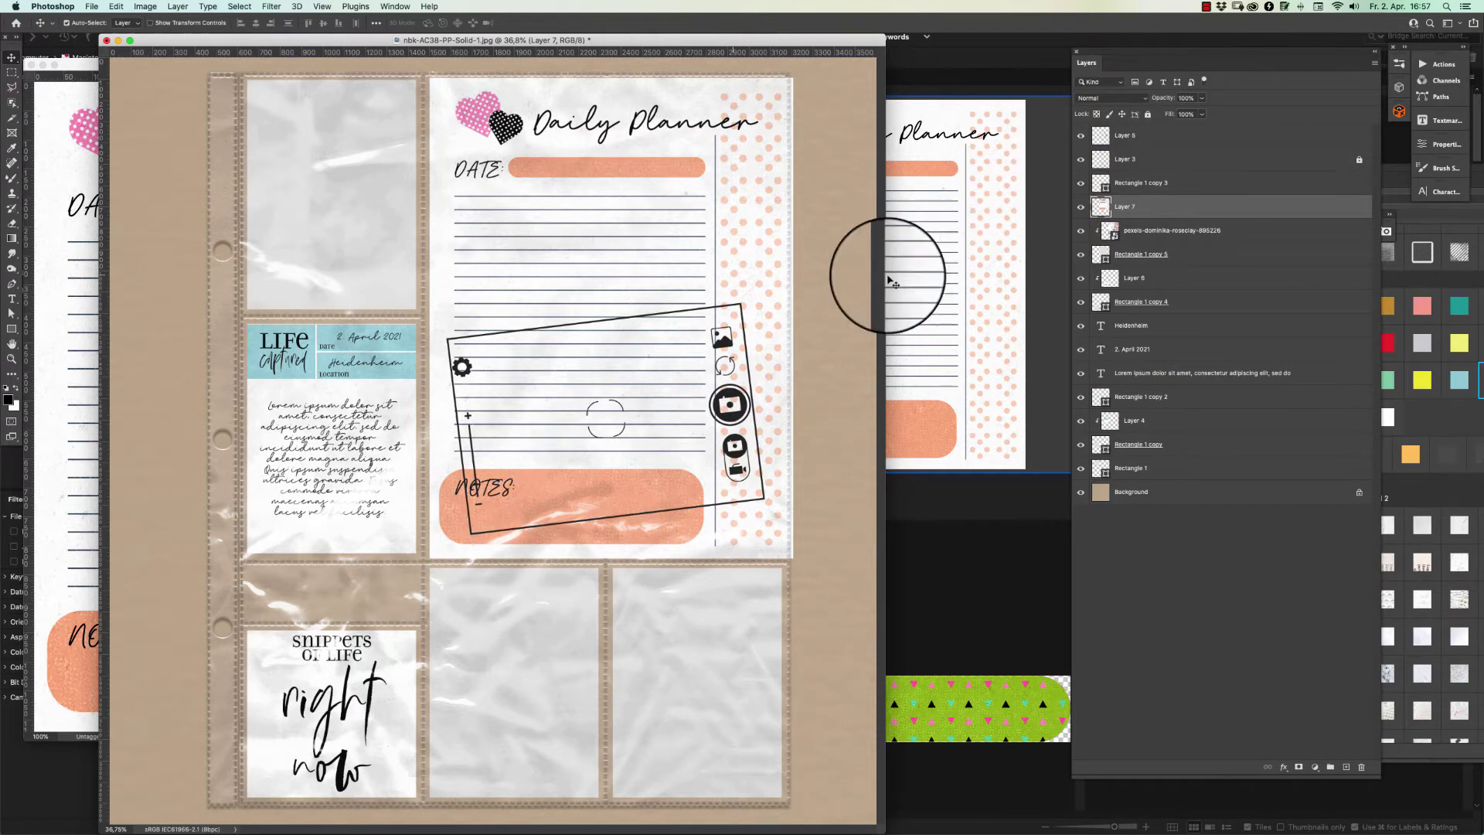
Delete the tilted camera frame layer and clip the daily planner on Layer 7 to the large pocket's shape
left_click(738, 404)
key("Delete")
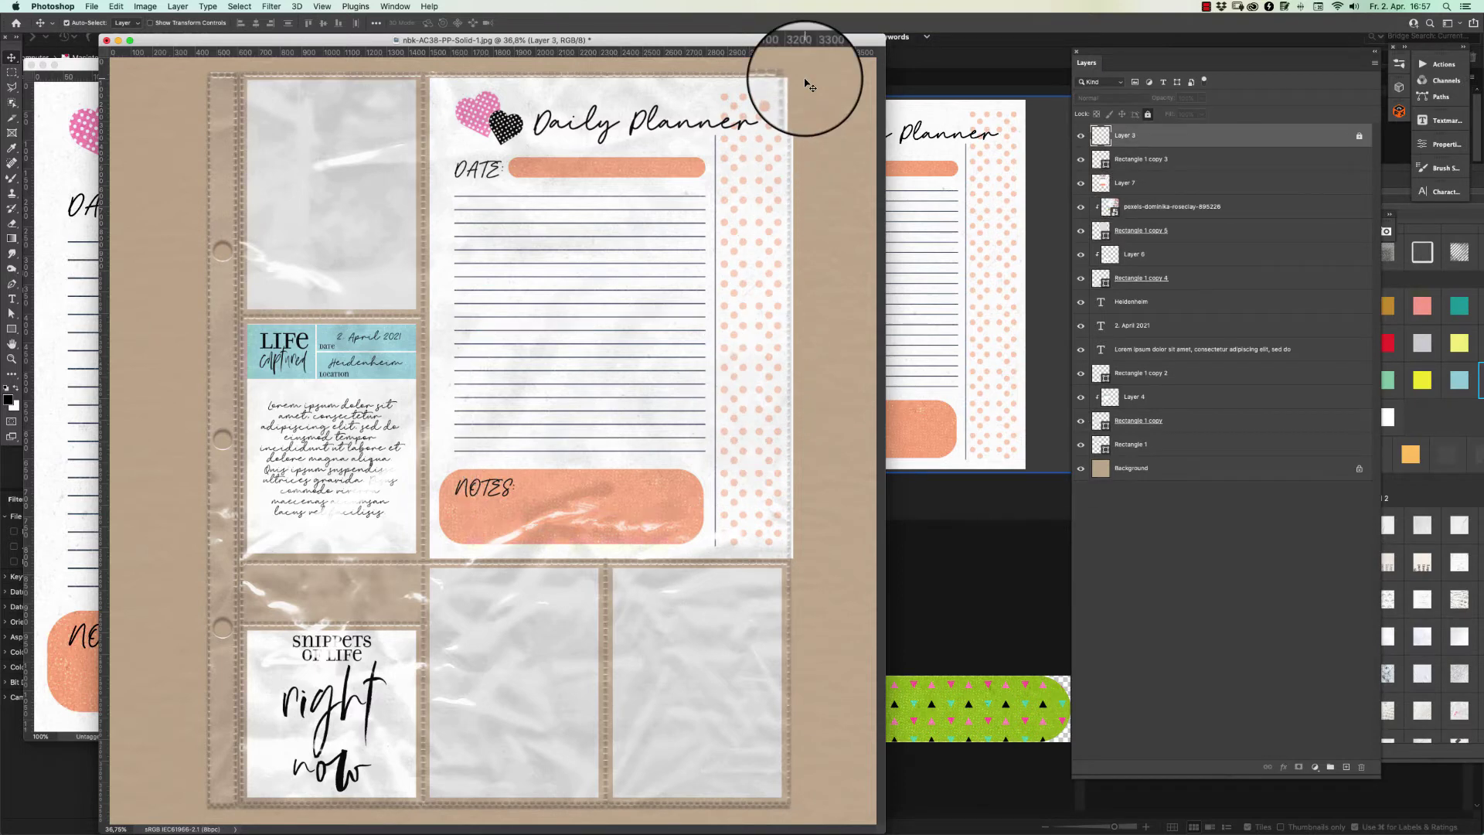
key("alt+super+g")
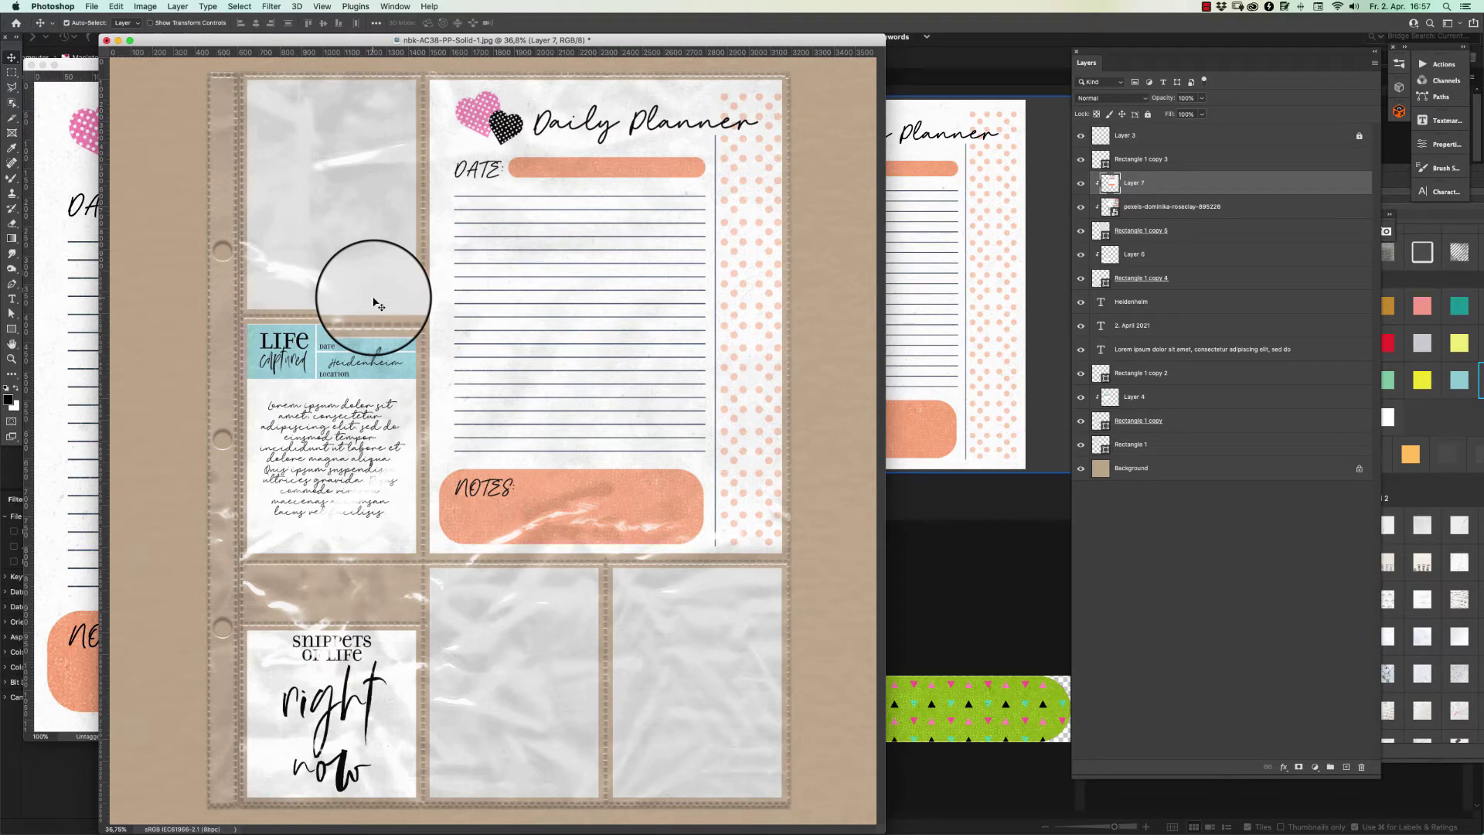
Close the daily planner source image and switch to Adobe Bridge
left_click(73, 265)
key("super+w")
left_click(1002, 307)
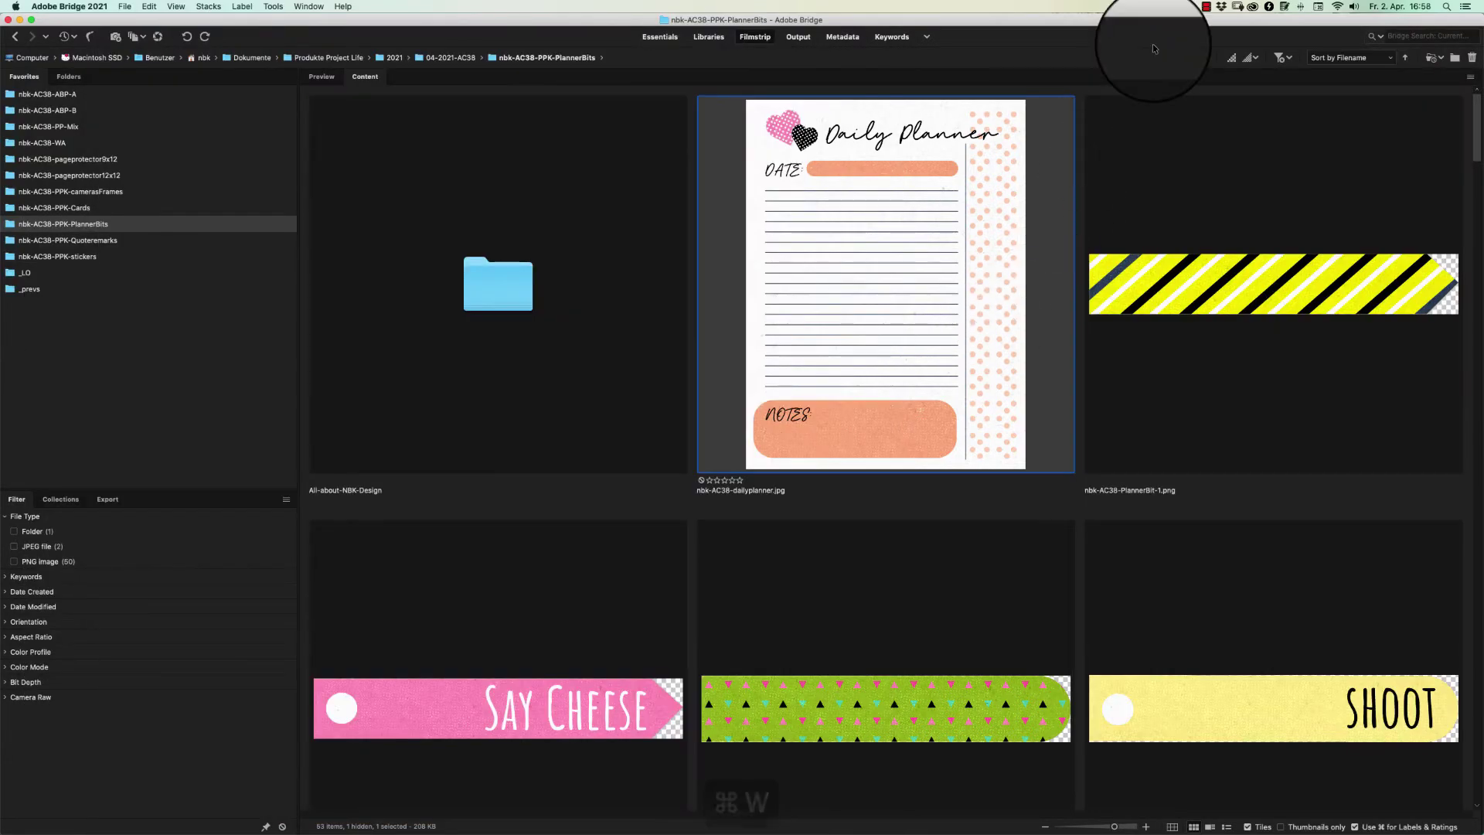
Find the pink Hello banner nbk-AC38-PlannerBit-20.png in the nbk-AC38-PPK-PlannerBits folder and open it in Photoshop
scroll(1153, 48, "down", 5)
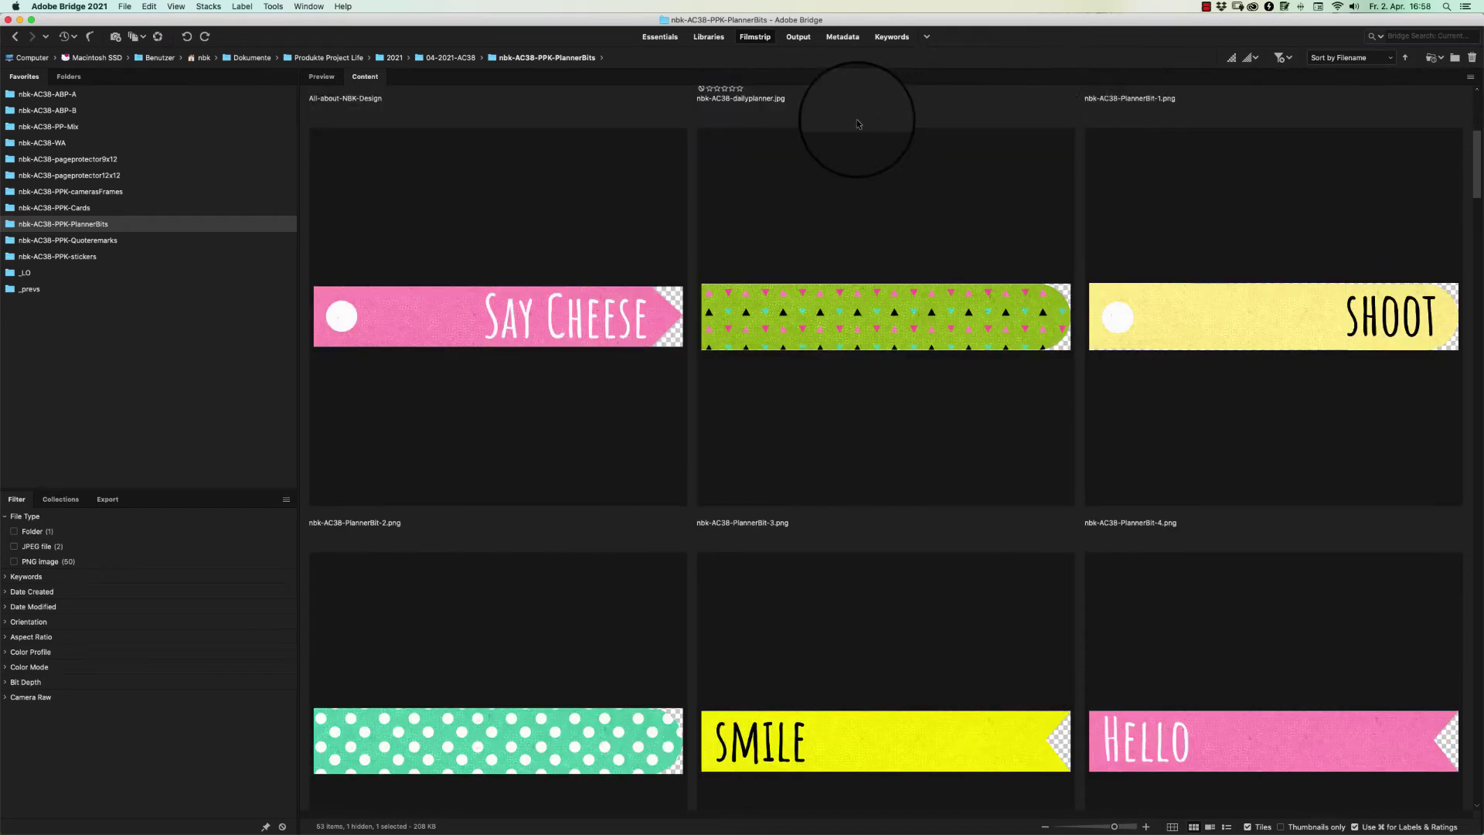
scroll(857, 124, "down", 5)
scroll(858, 124, "down", 5)
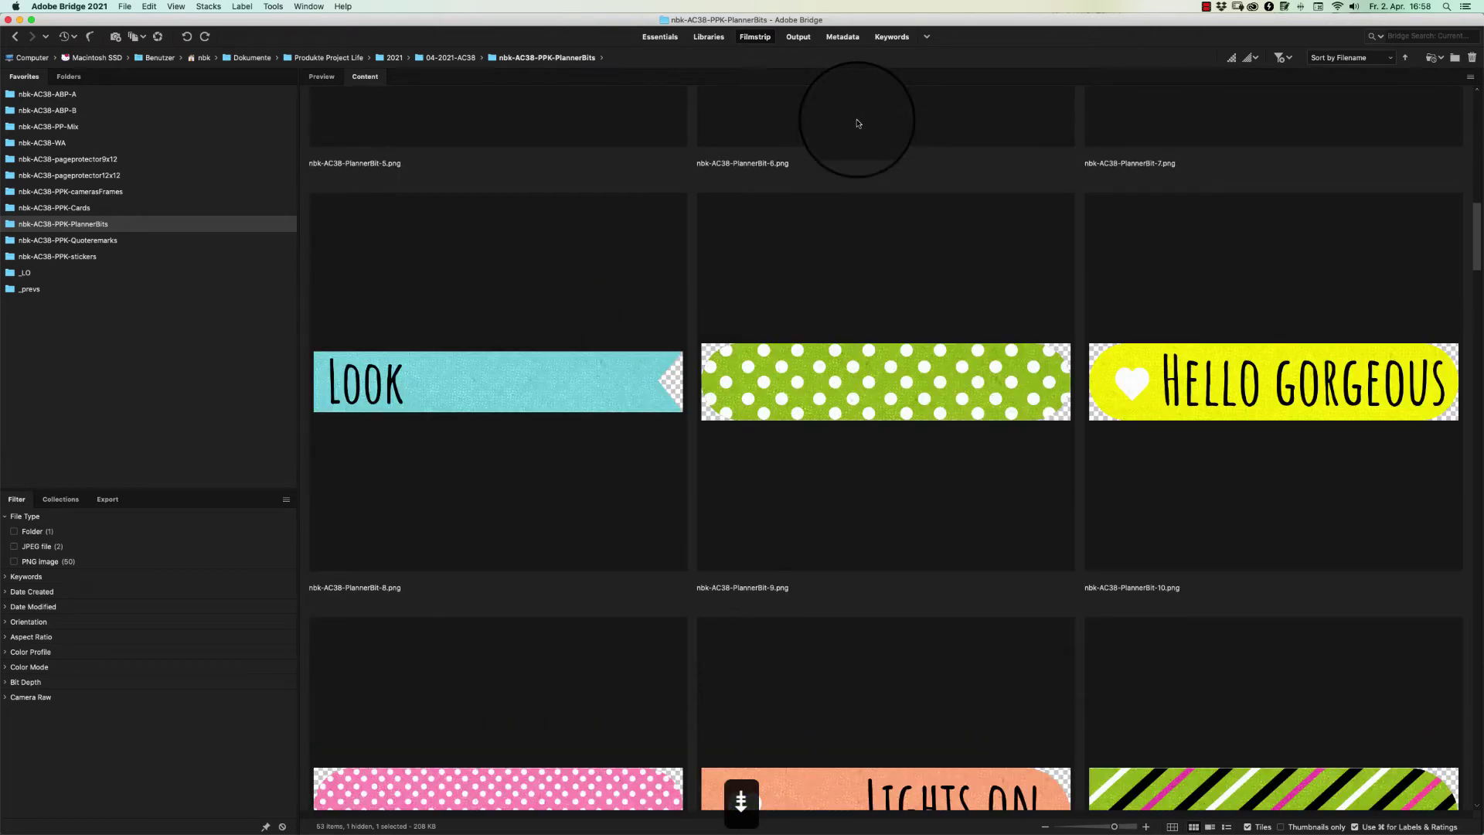
scroll(857, 124, "down", 5)
scroll(858, 124, "down", 5)
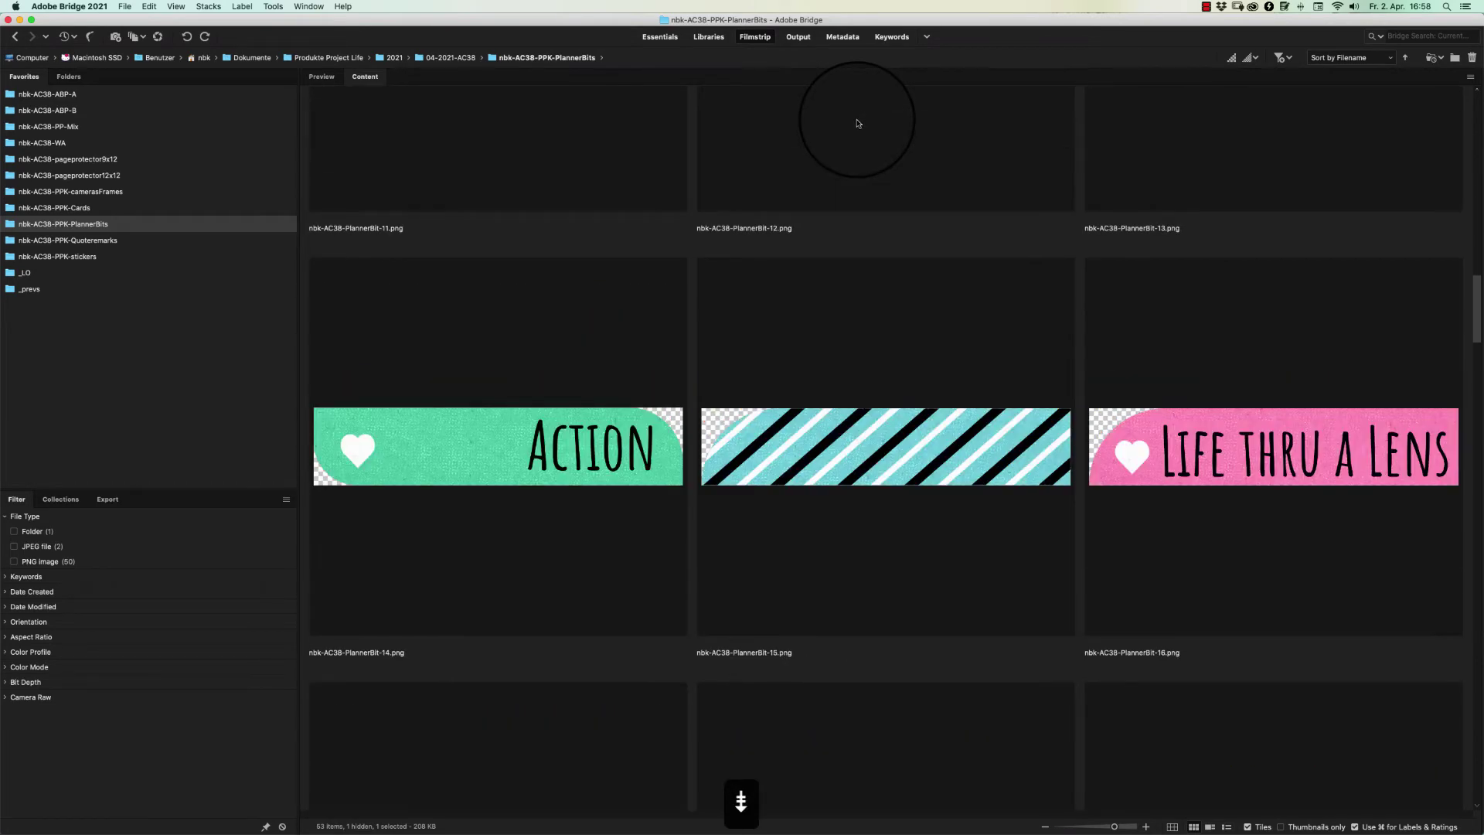
scroll(857, 123, "down", 5)
scroll(857, 124, "down", 5)
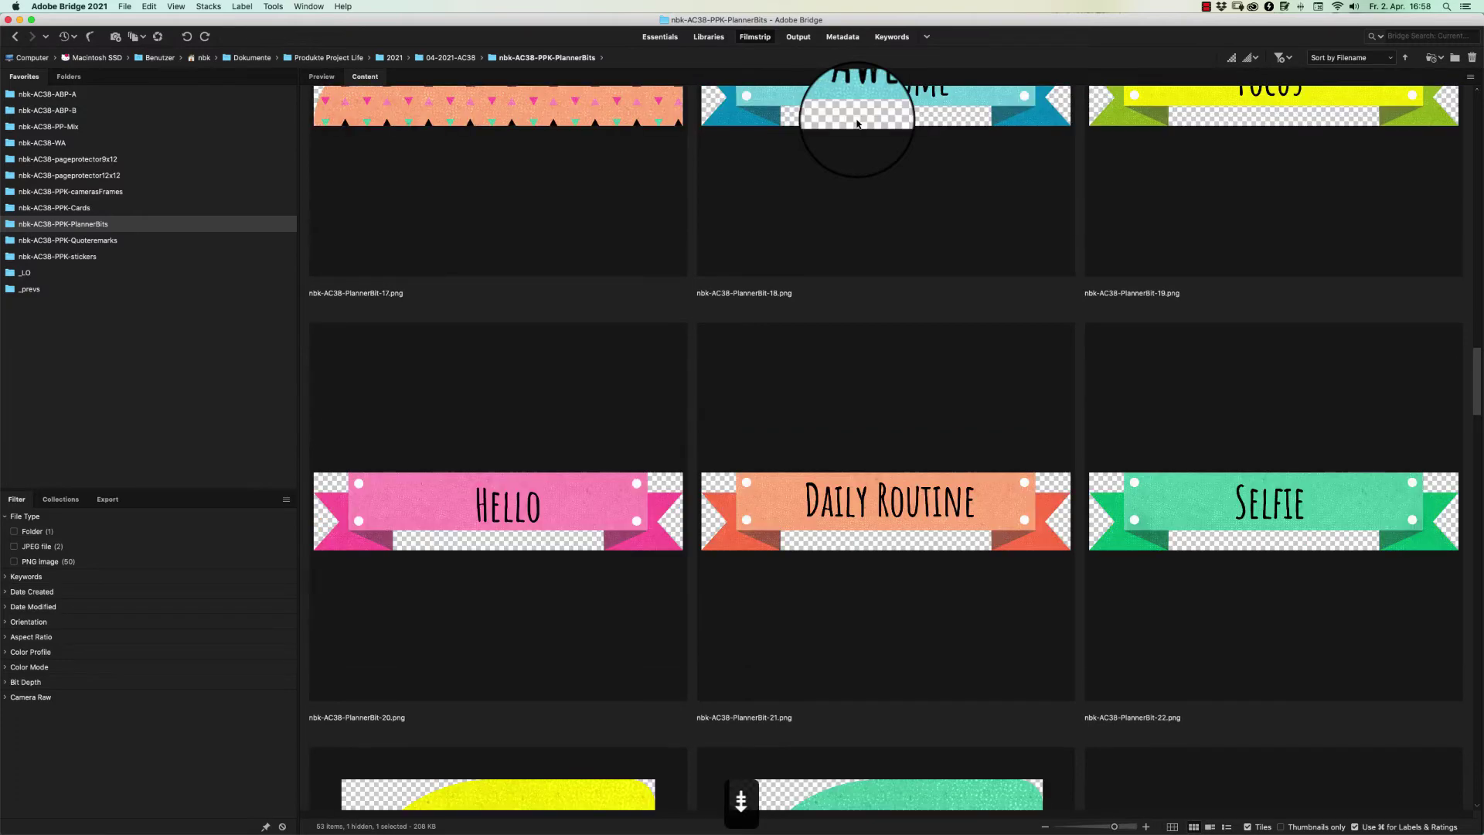
double_click(587, 507)
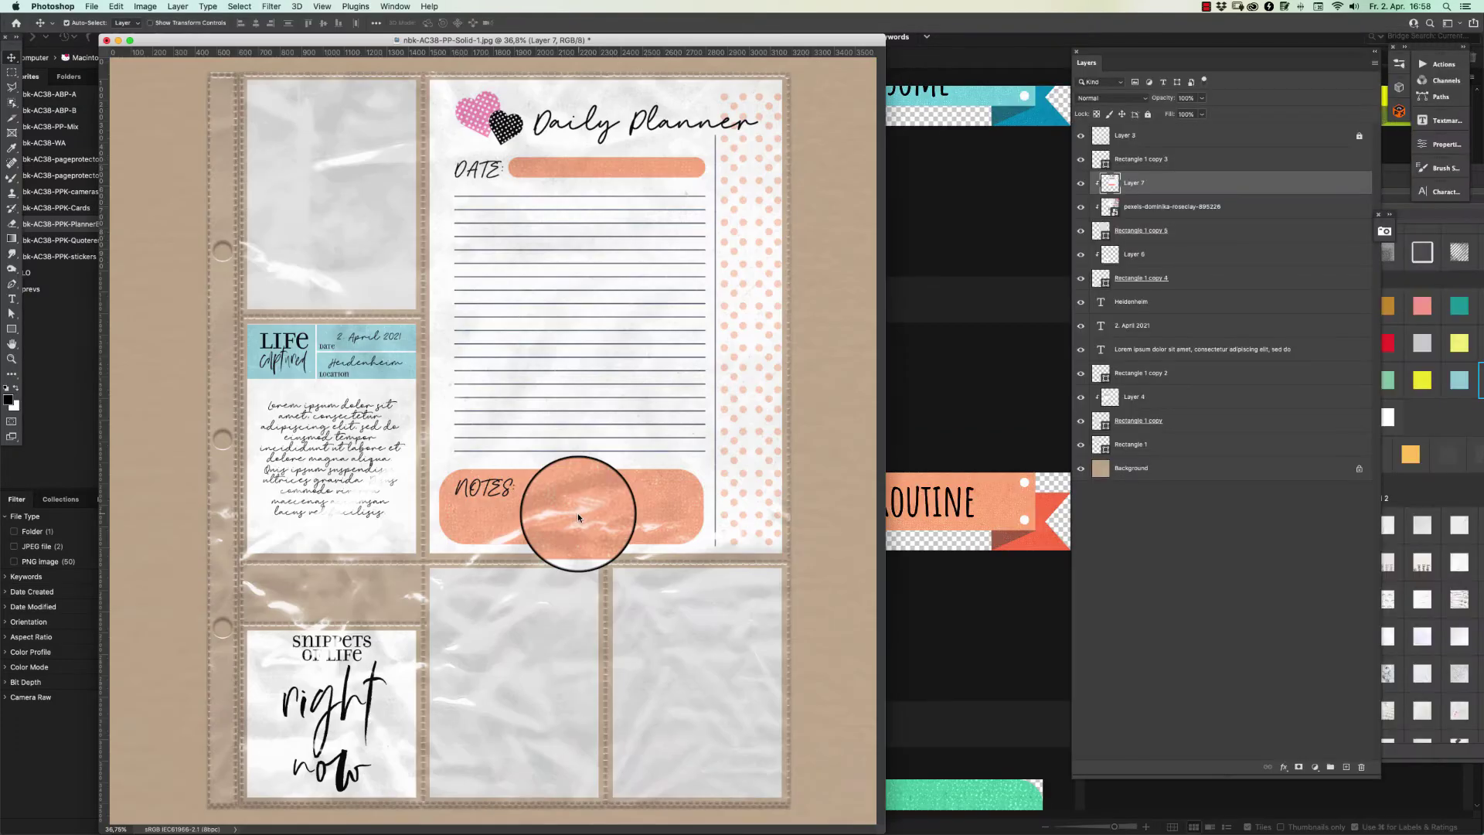
Bring the Hello banner into the page protector, scale it down and fit it in the narrow pocket above the Snippets of Life card
left_click_drag(530, 191, 547, 545)
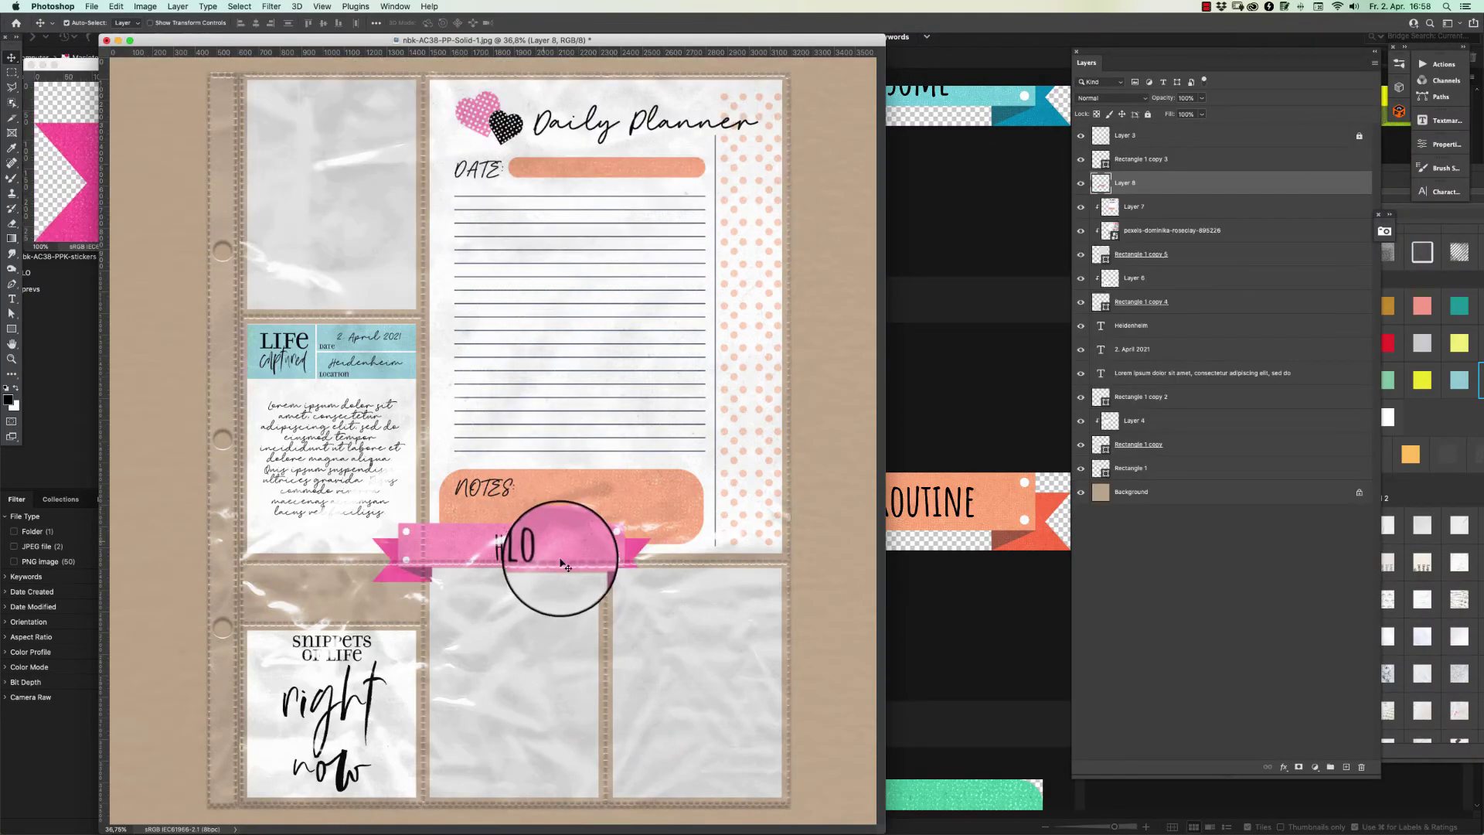
key("super+t")
left_click_drag(498, 591, 424, 596)
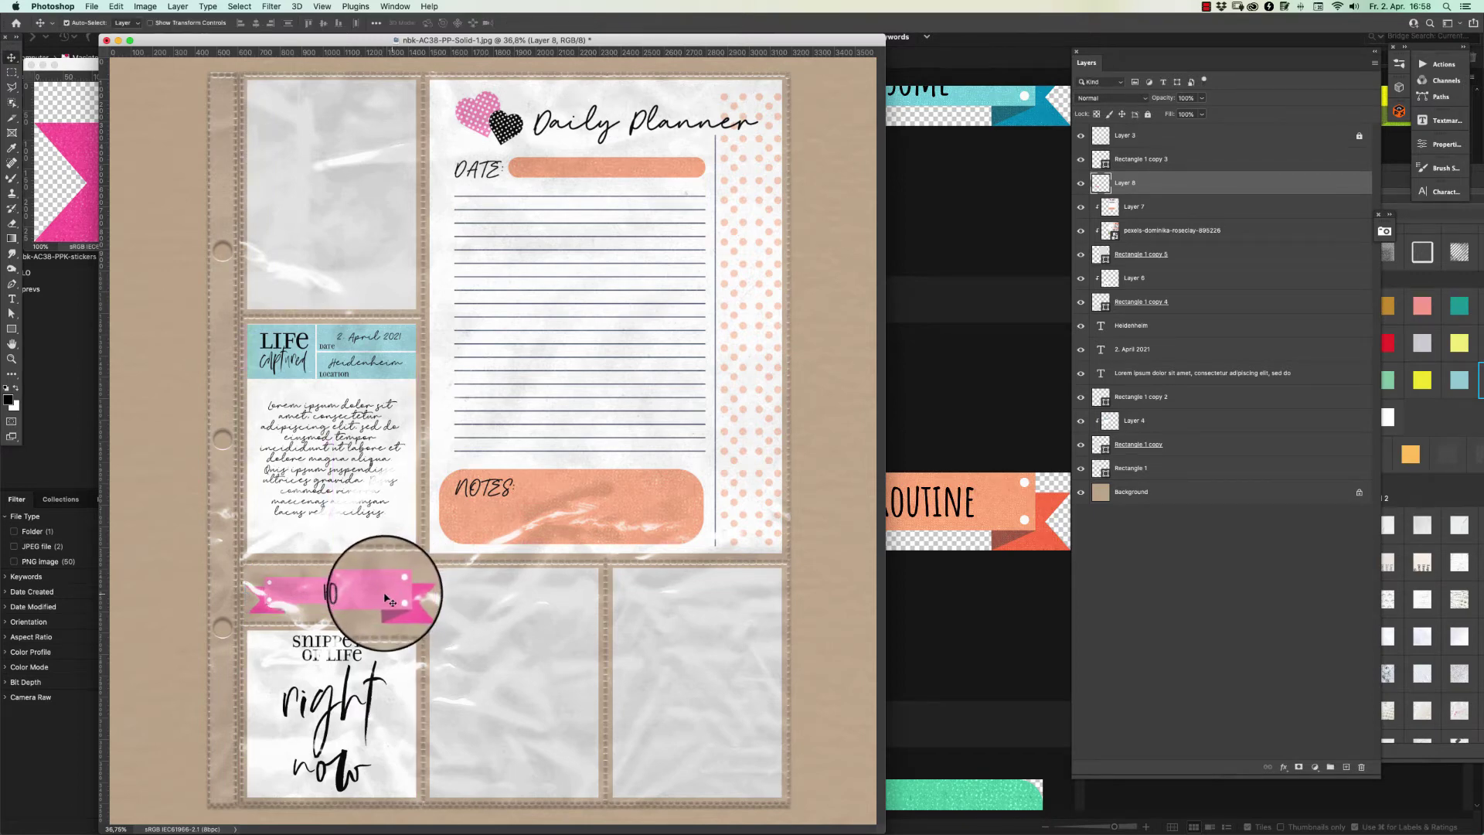
left_click_drag(389, 600, 381, 596)
Place the camera artwork from the nbk-AC38-ABP-A folder over the bottom middle pocket and clip it to Rectangle 1 copy 2
left_click(503, 656)
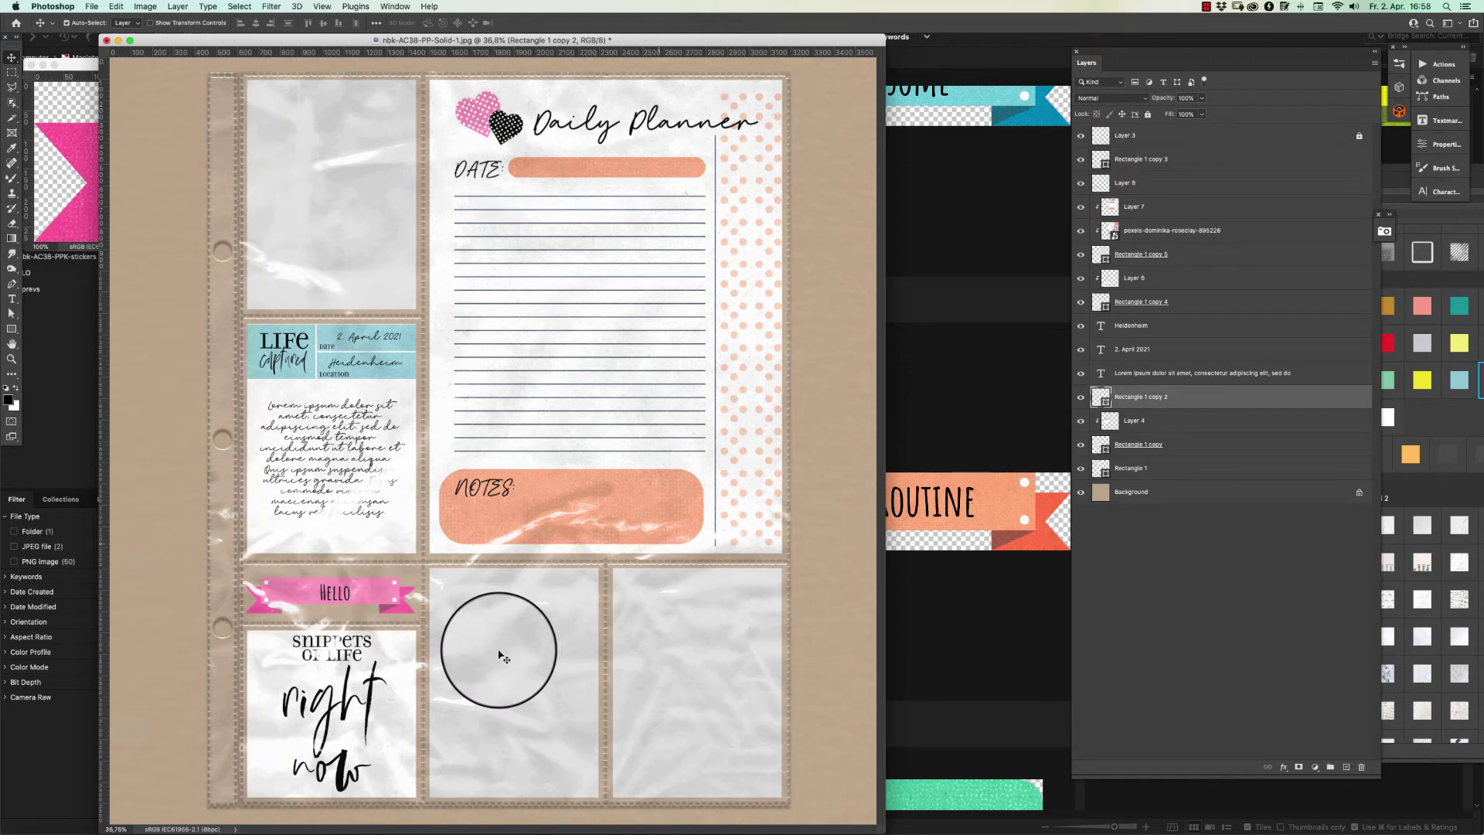
left_click_drag(503, 657, 607, 596)
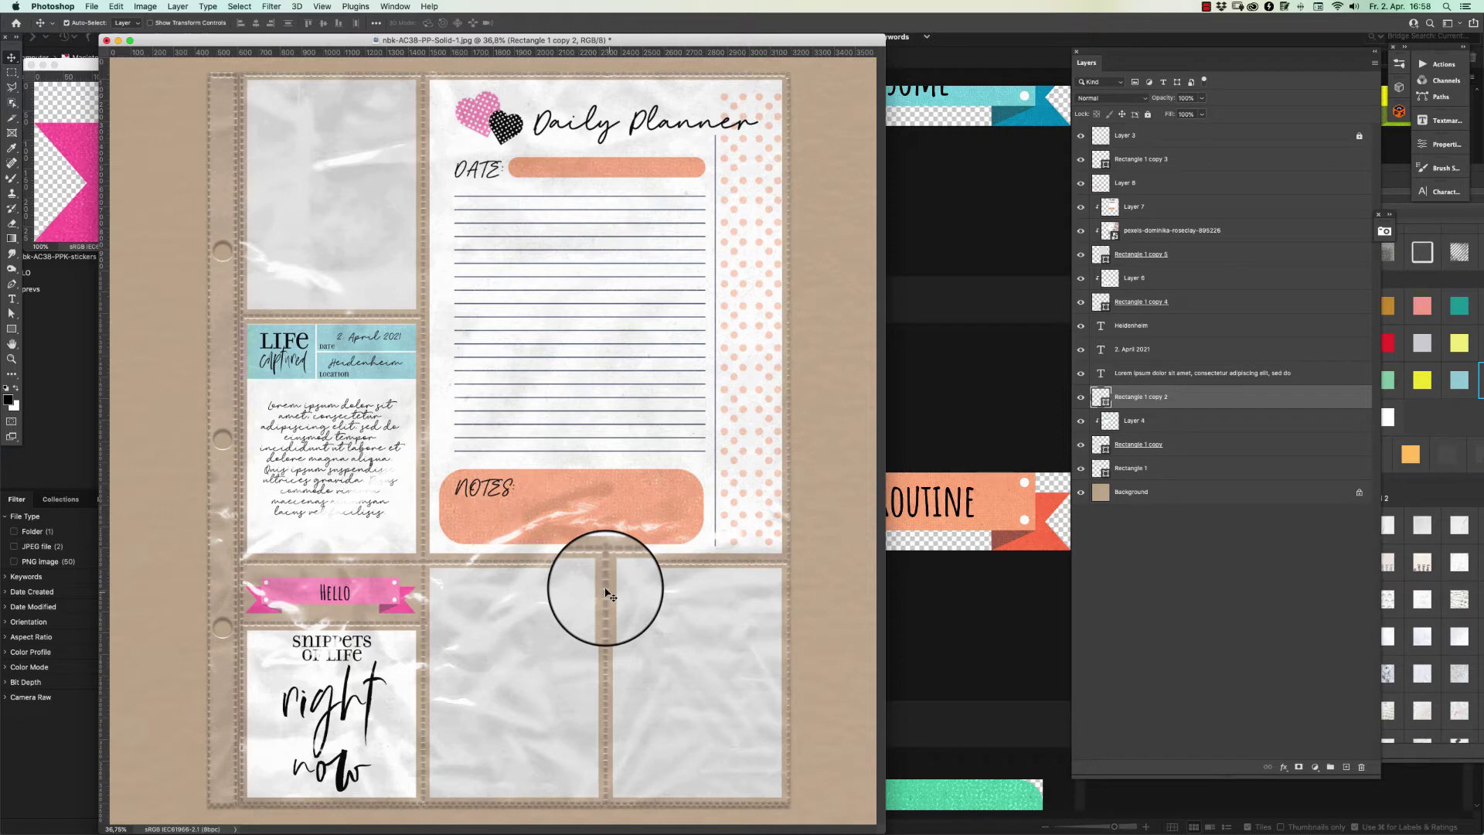
left_click_drag(606, 591, 939, 386)
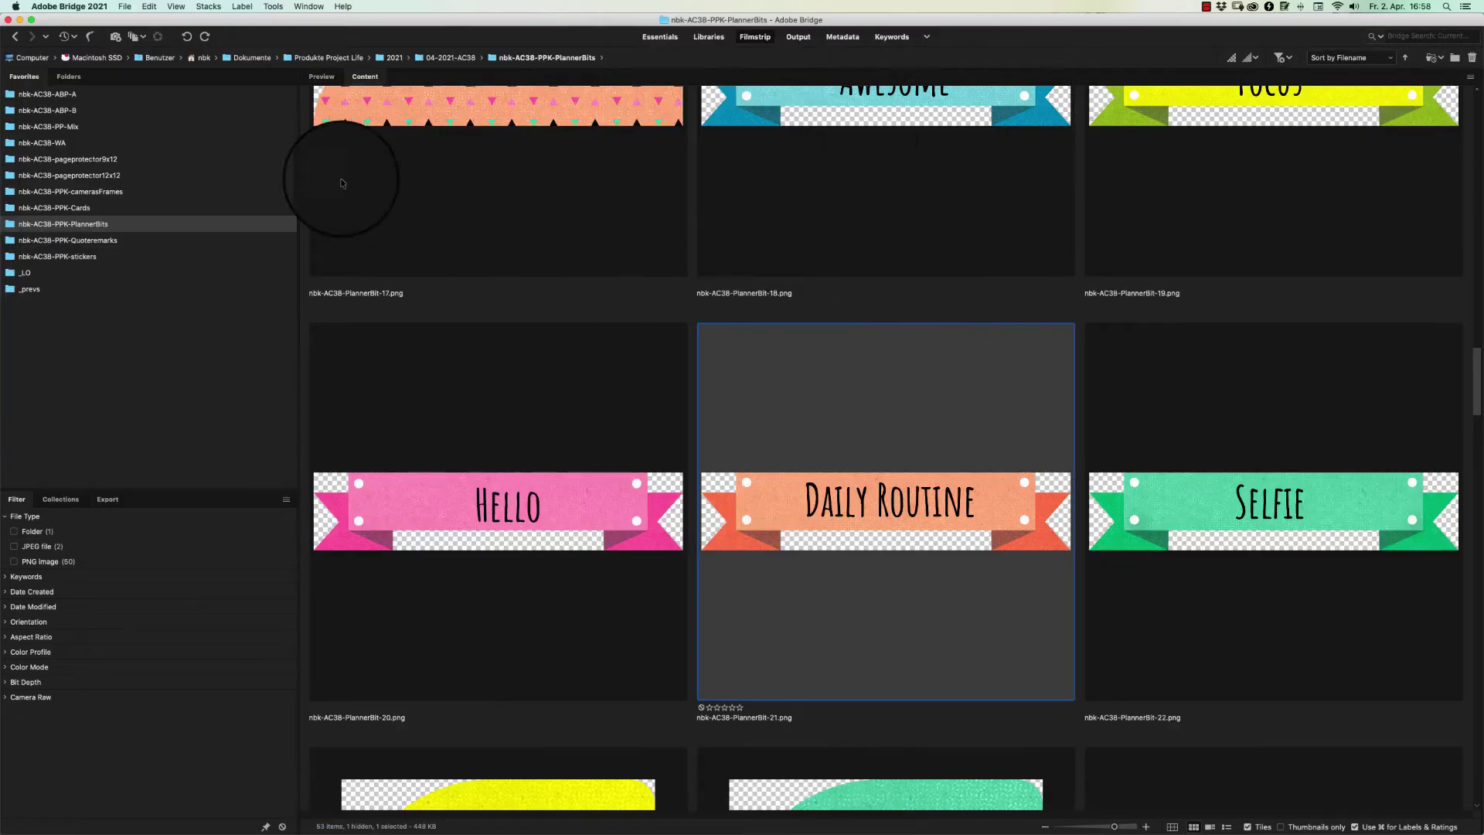
left_click_drag(96, 99, 607, 603)
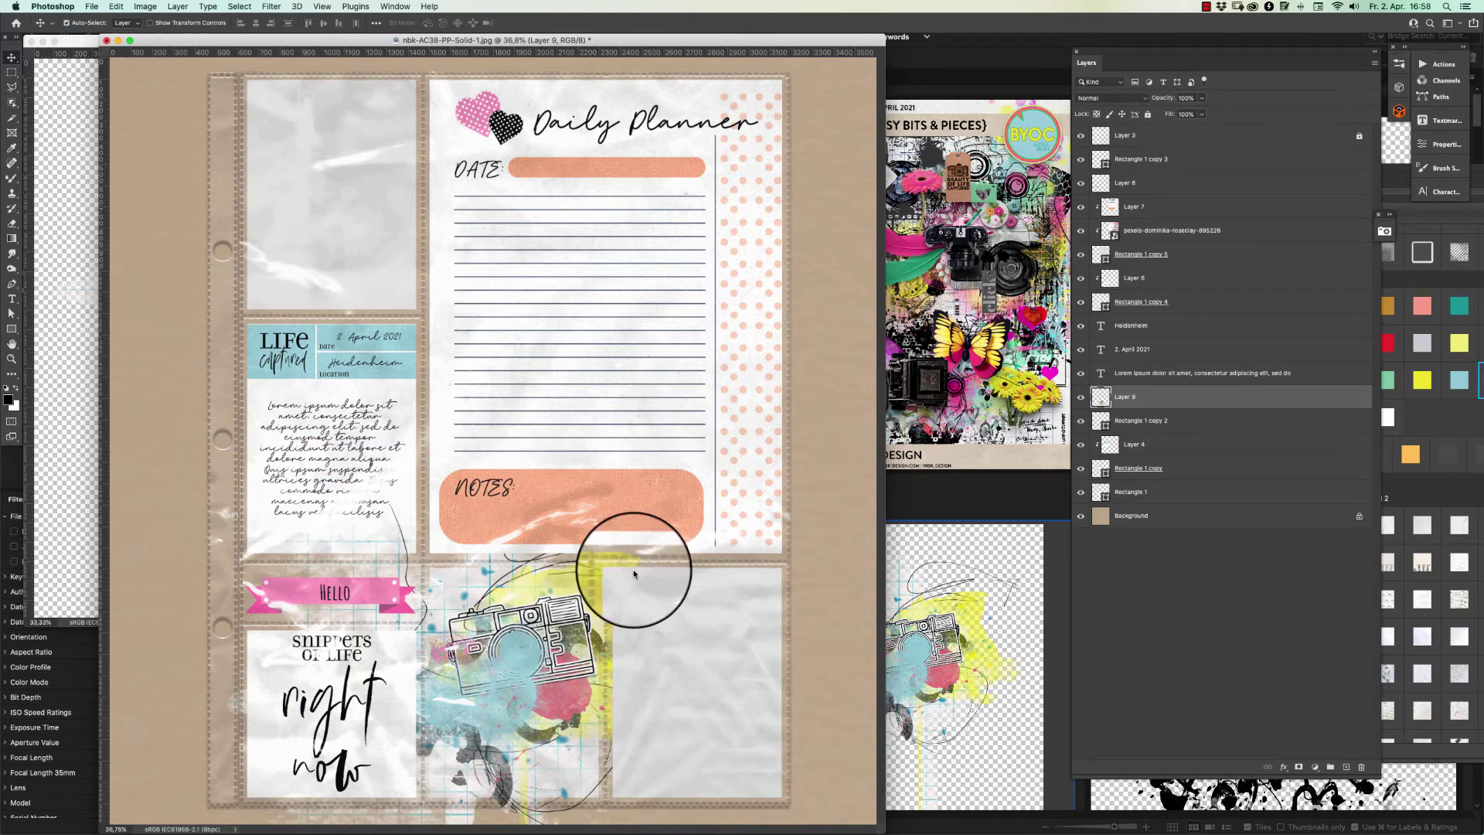
key("alt+super+g")
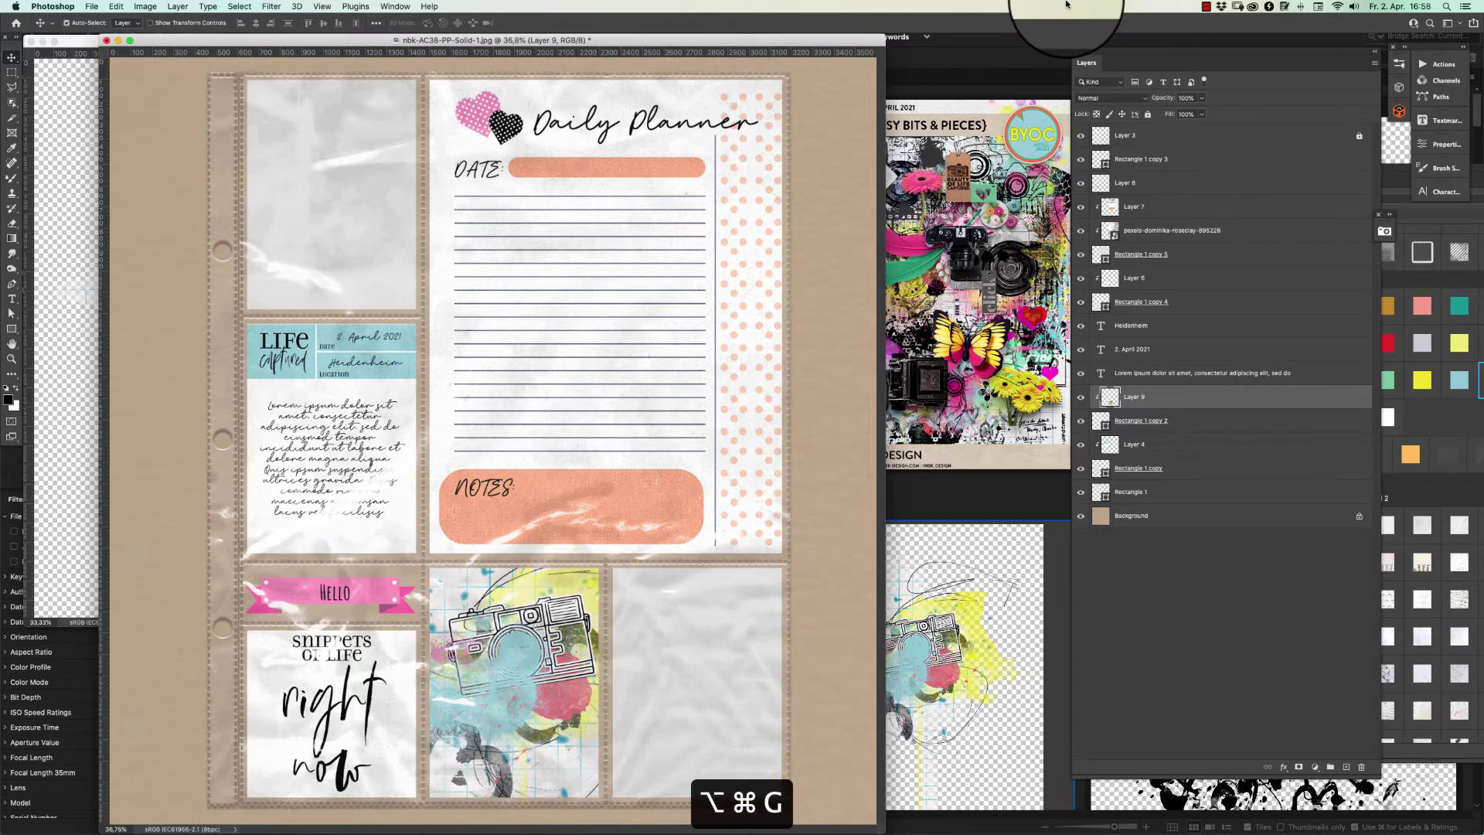
Try lowering the fill of the bottom middle pocket shape, Rectangle 1 copy 2, to 0% beneath the clipped artwork
left_click(1142, 422)
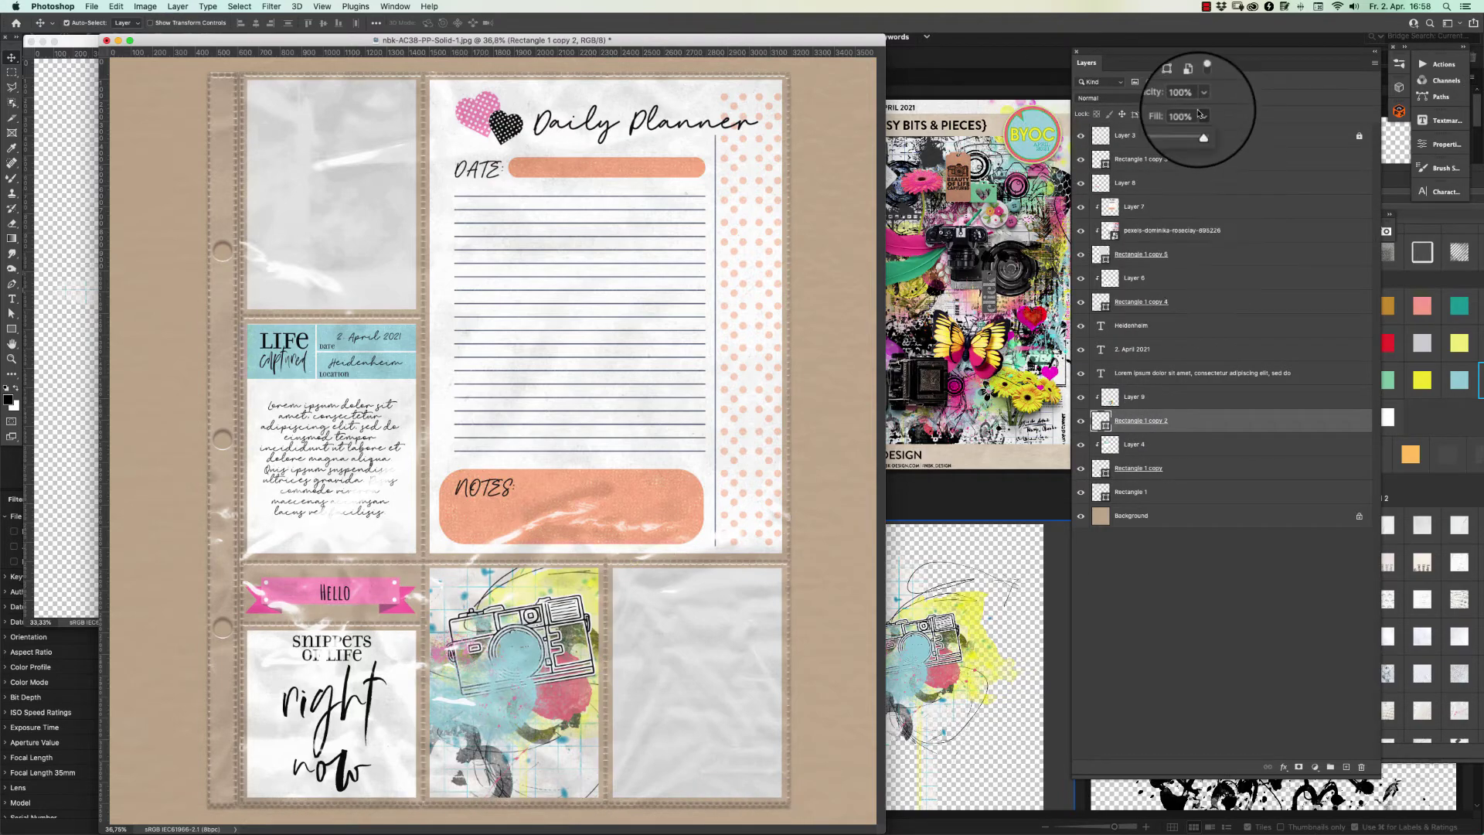
left_click_drag(1163, 130, 1146, 130)
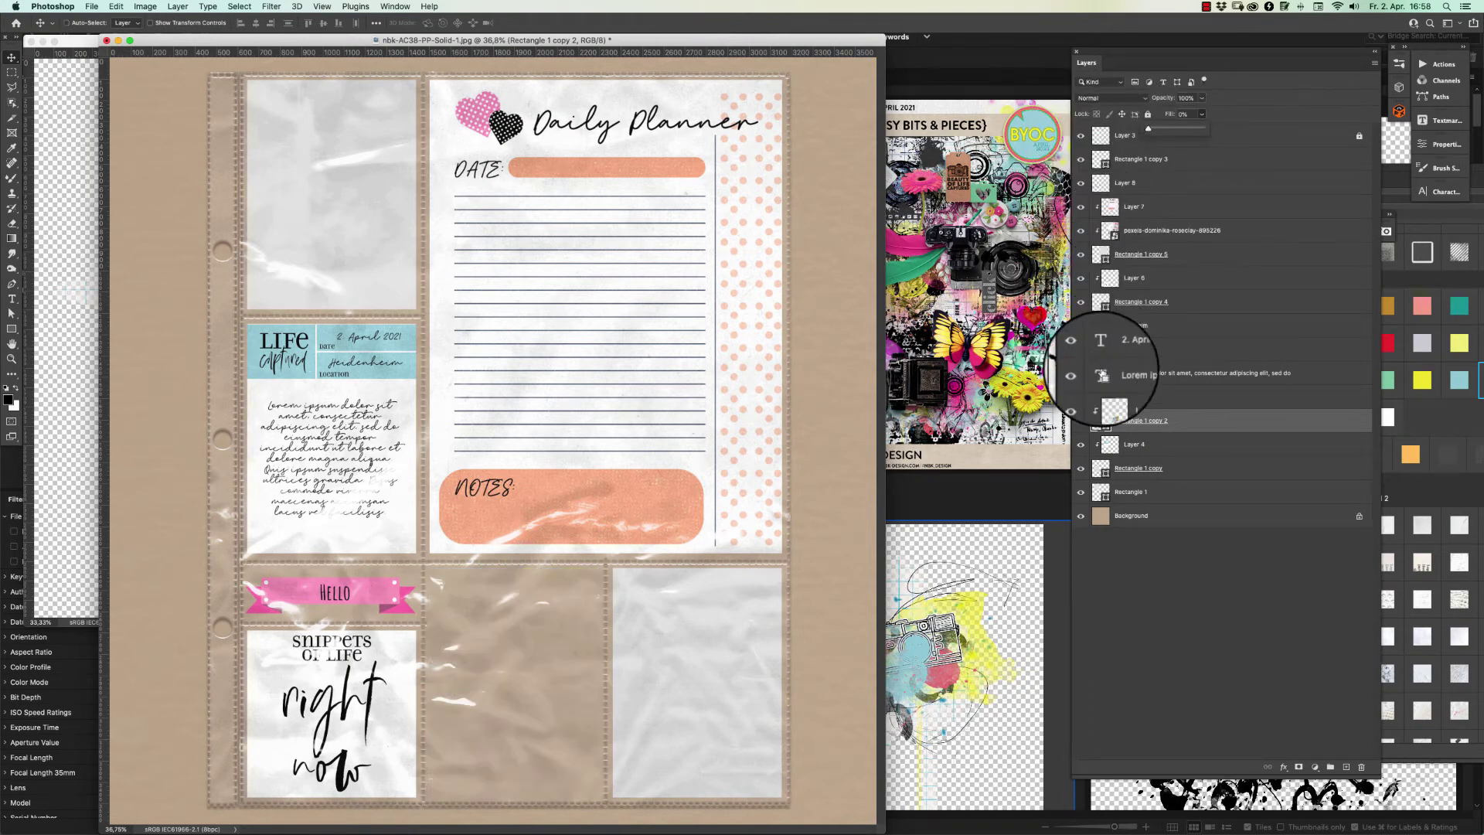
left_click(1142, 398)
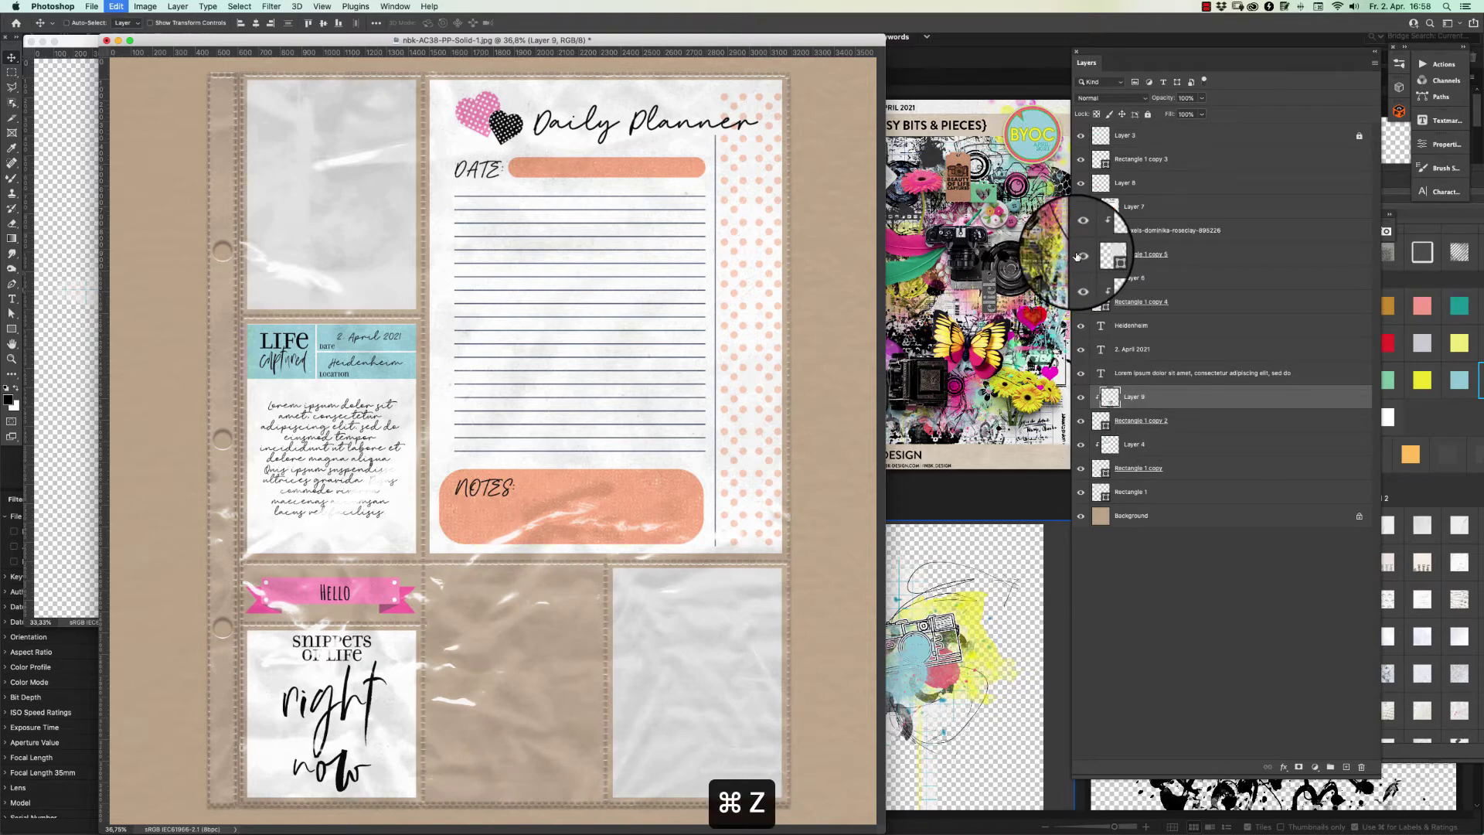
key("super+z")
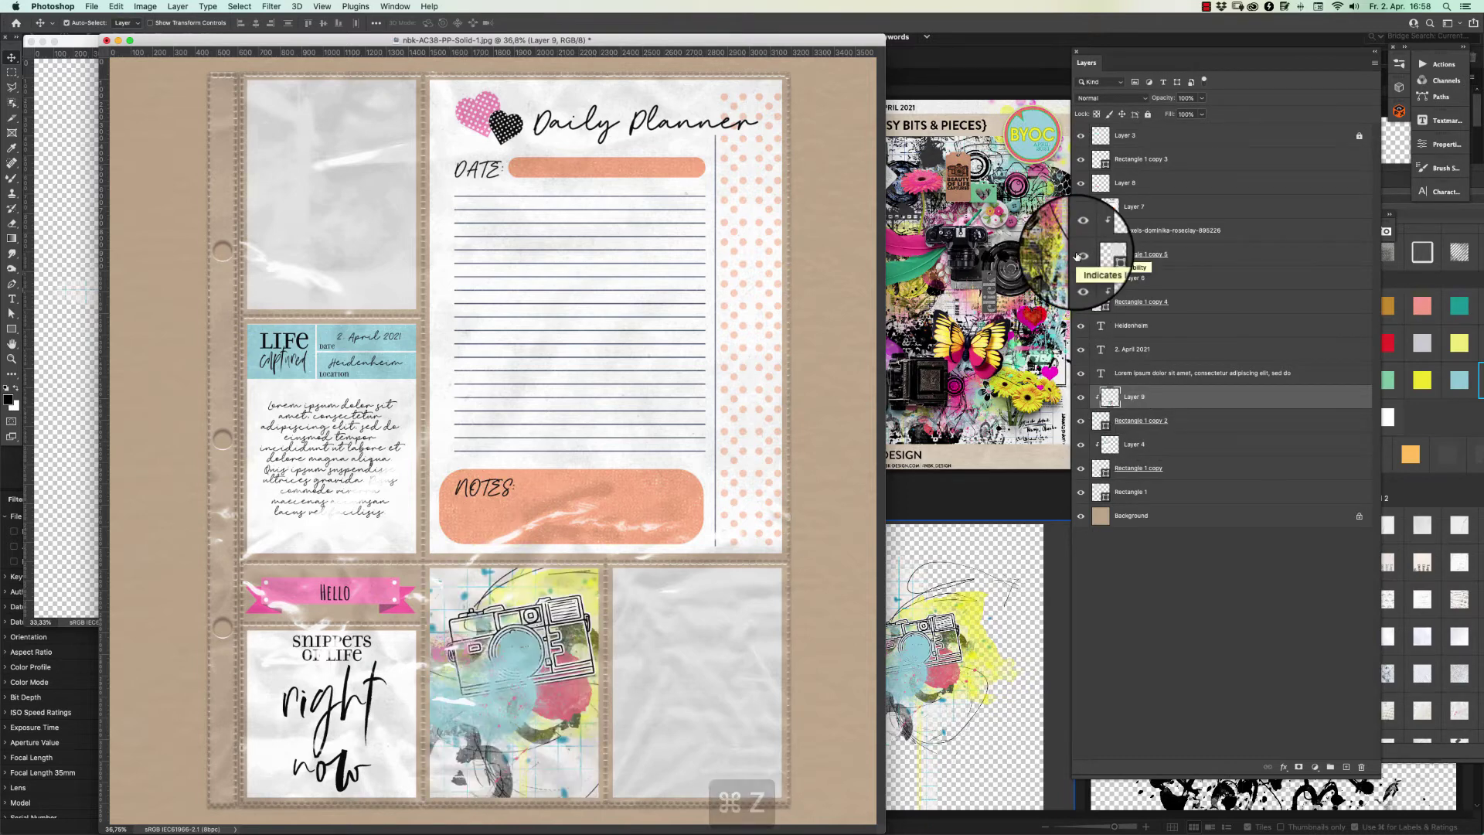
left_click(1209, 421)
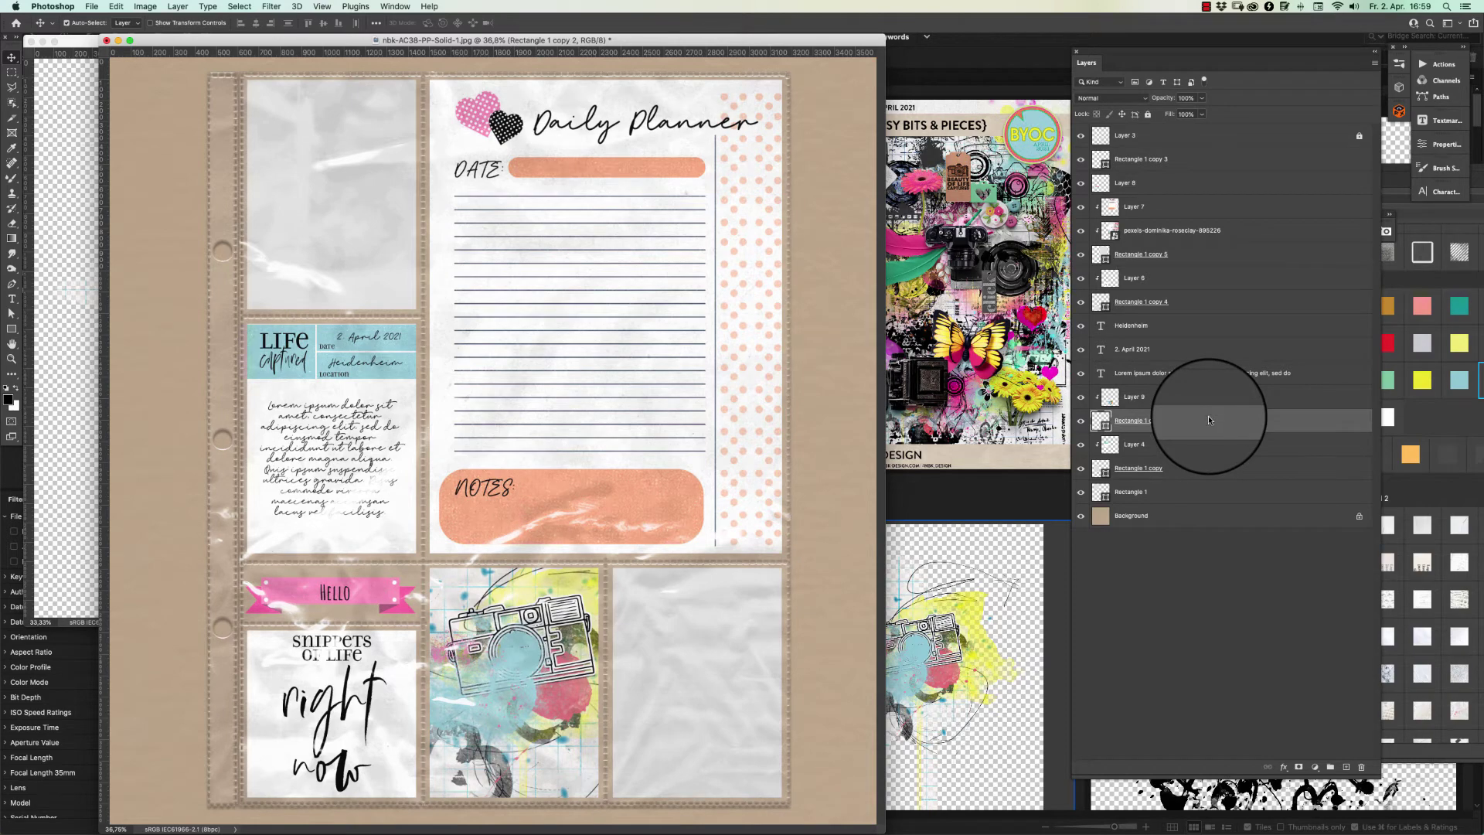
left_click_drag(1202, 130, 1269, 132)
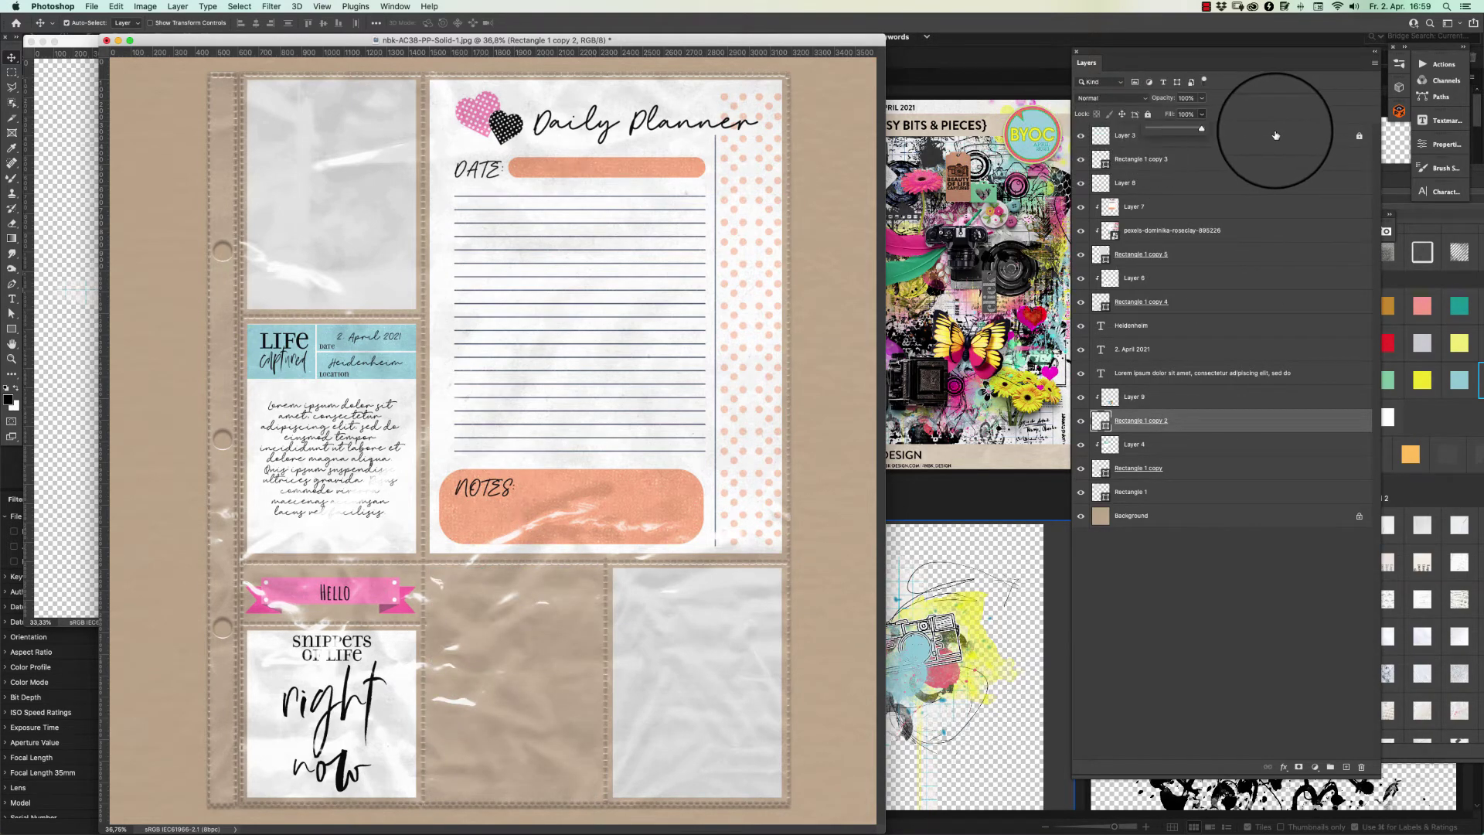
Load and clear a selection from the camera artwork on Layer 9, and delete that layer from the page protector
left_click(1180, 399)
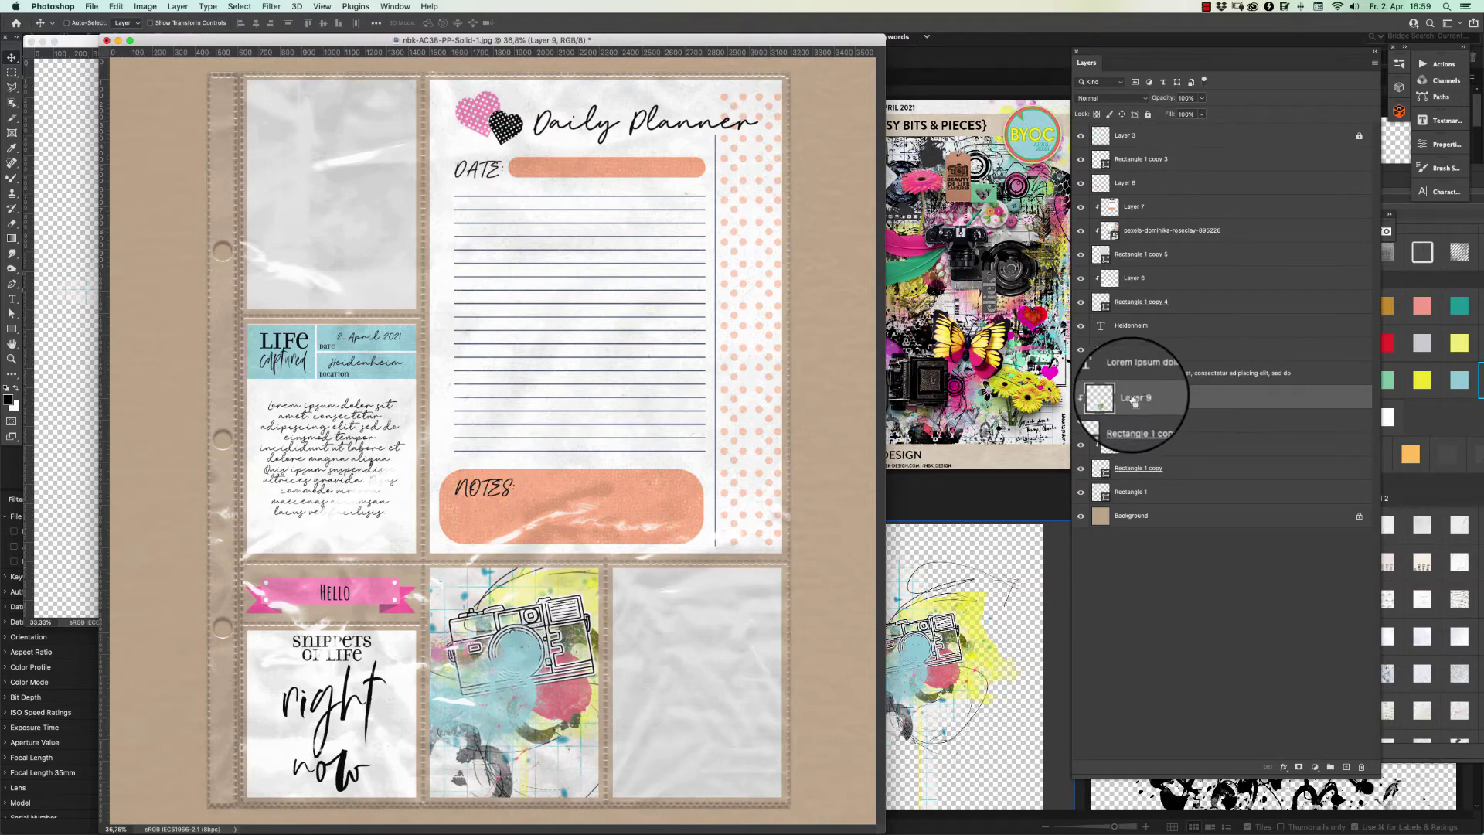
left_click(1110, 398, "super")
key("super+d")
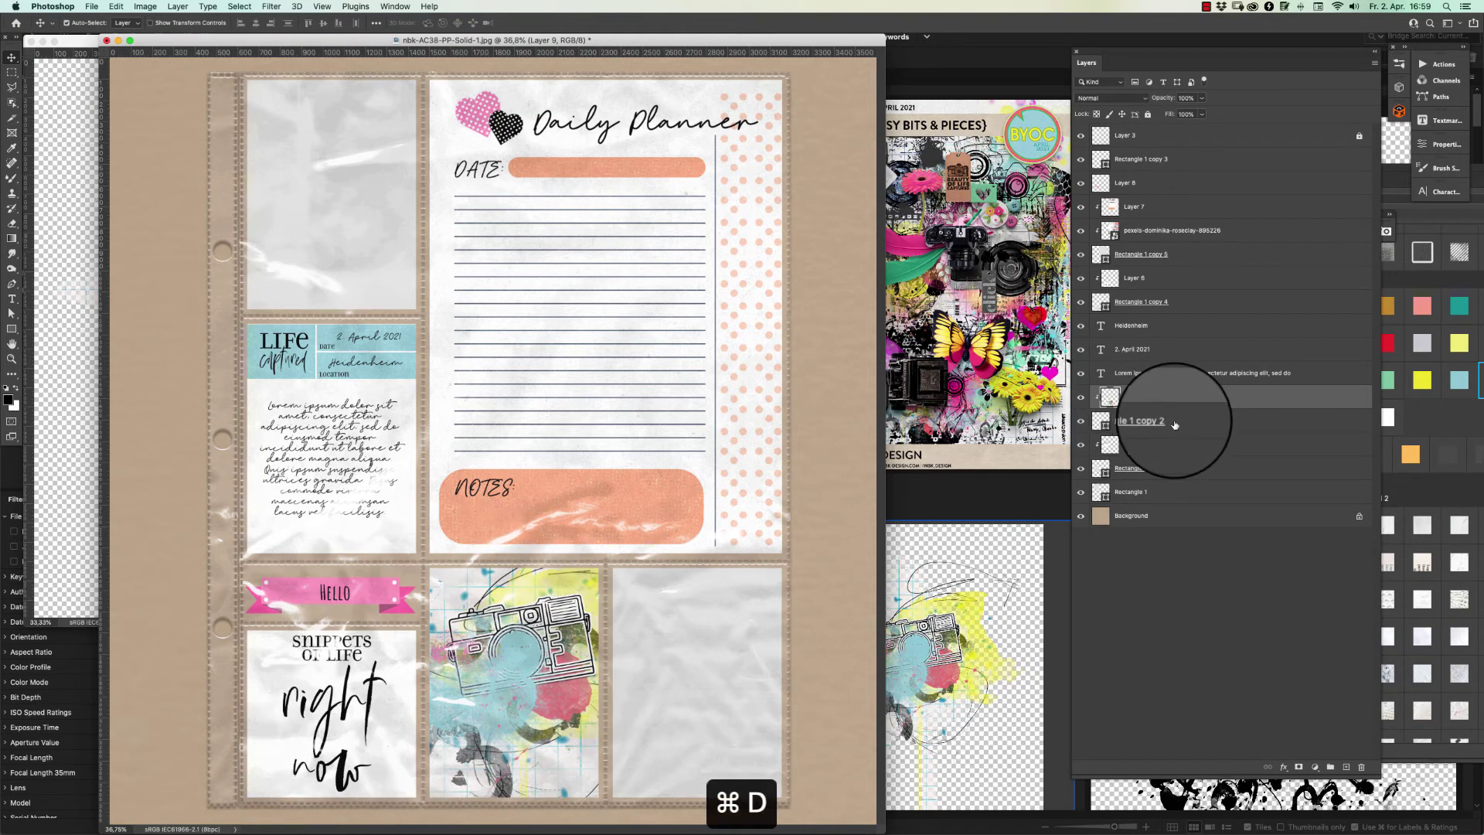
left_click(1174, 422)
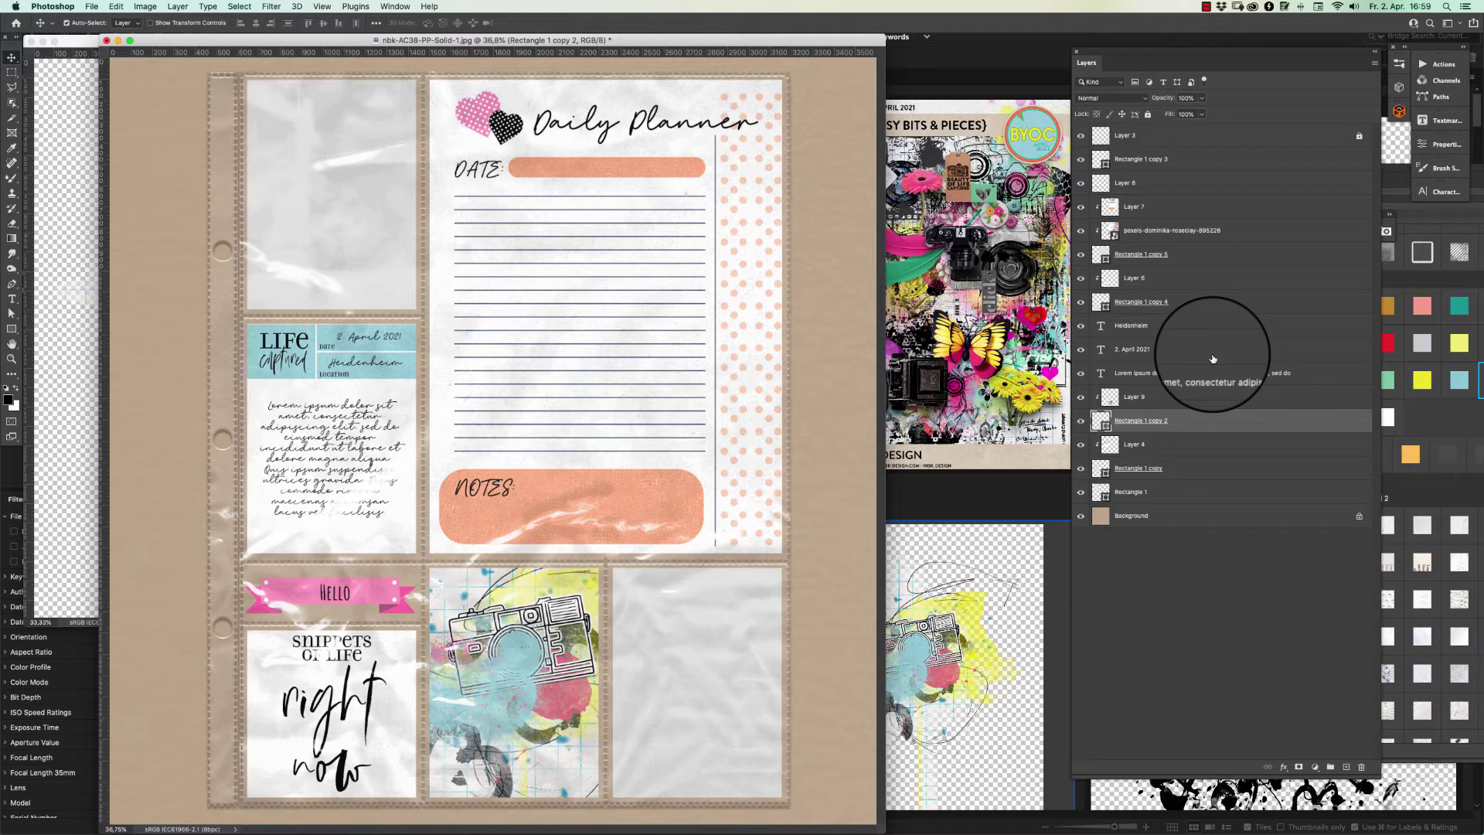
left_click(1137, 399)
key("Delete")
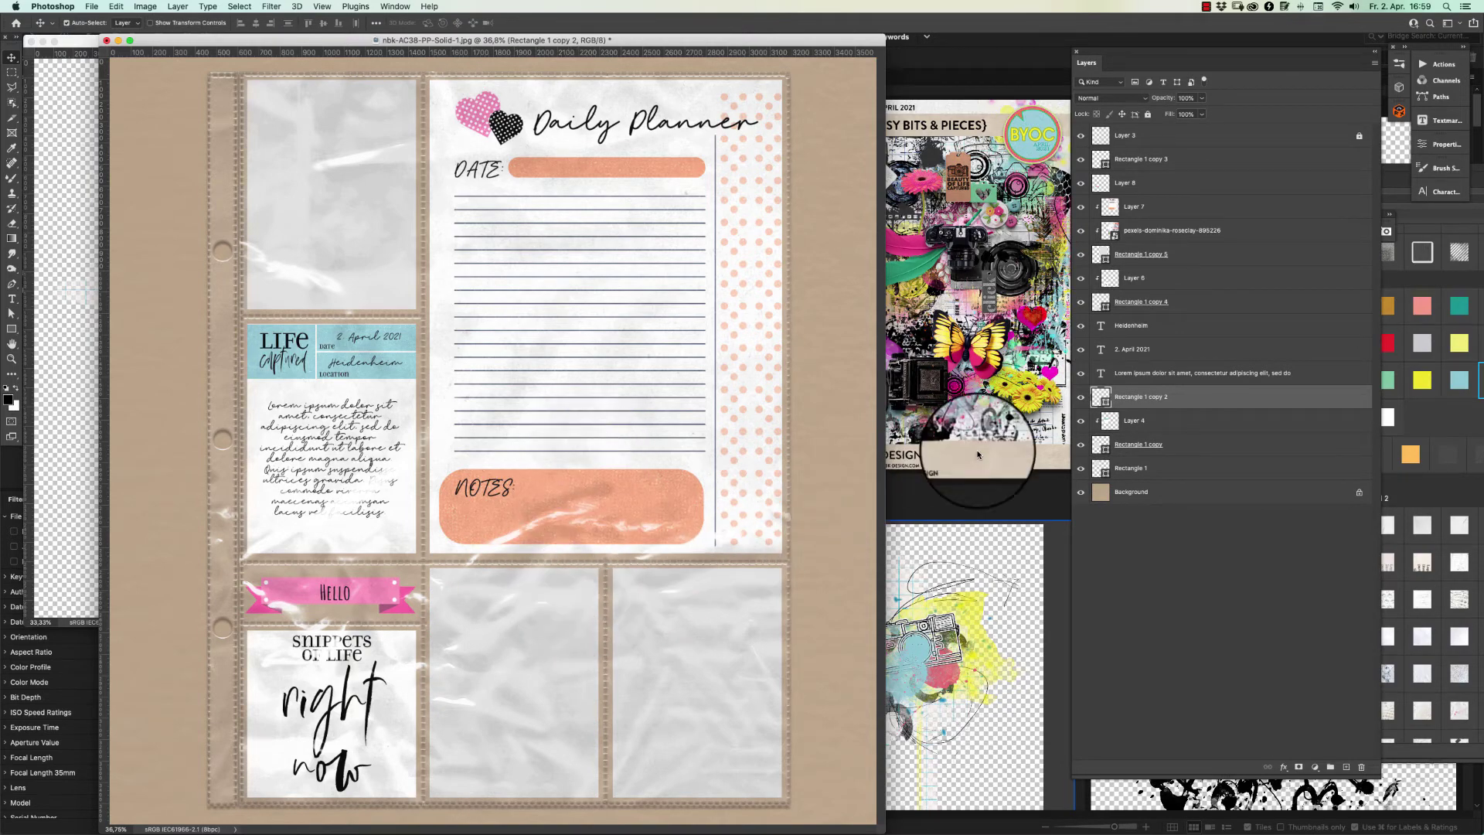
Reopen nbk-AC38-ArtsyBit3.png from Bridge and bring it into the page protector over the bottom middle pocket
left_click(985, 573)
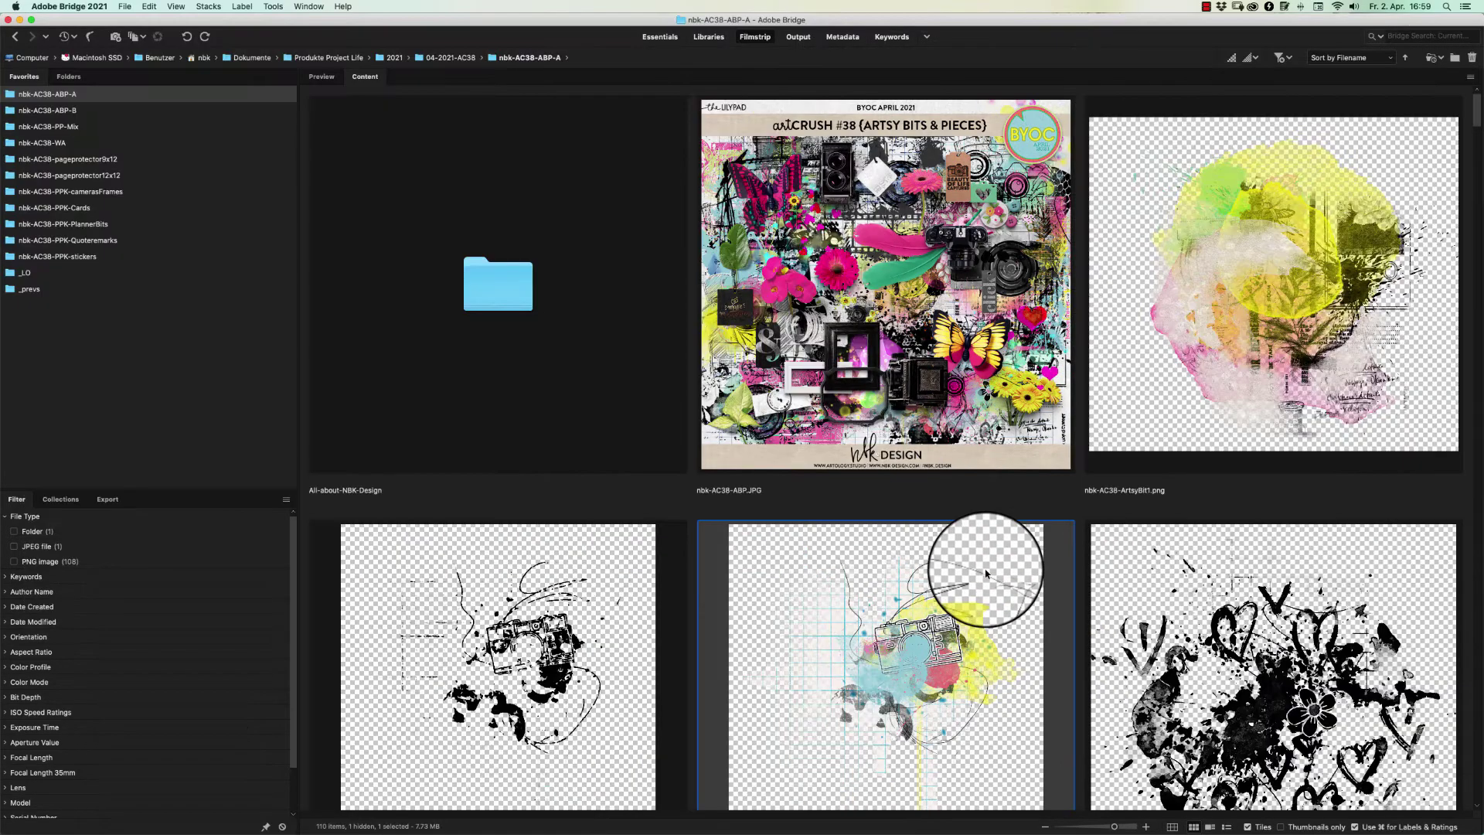
double_click(943, 635)
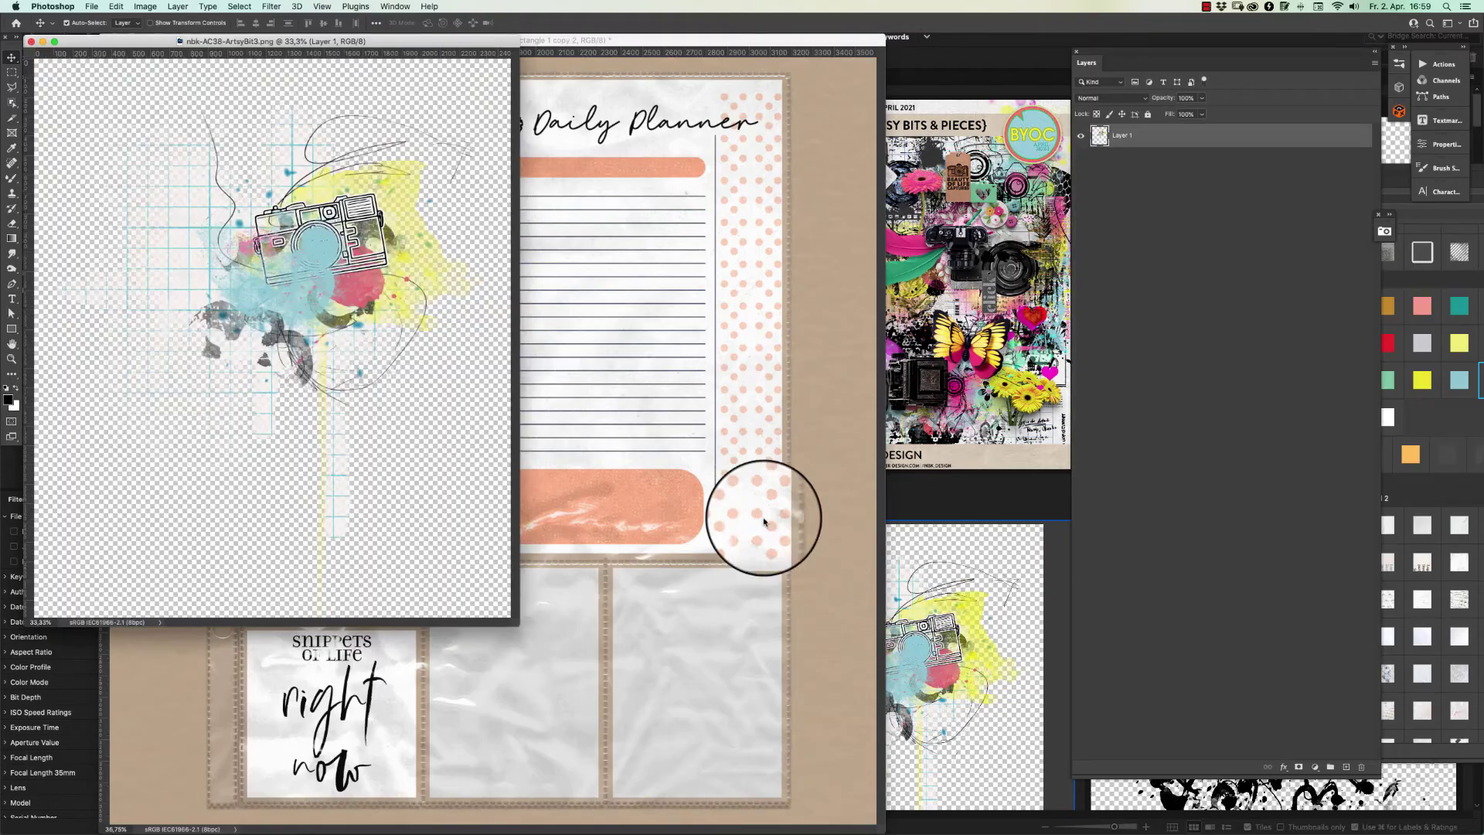
left_click(667, 470)
left_click_drag(693, 478, 766, 596)
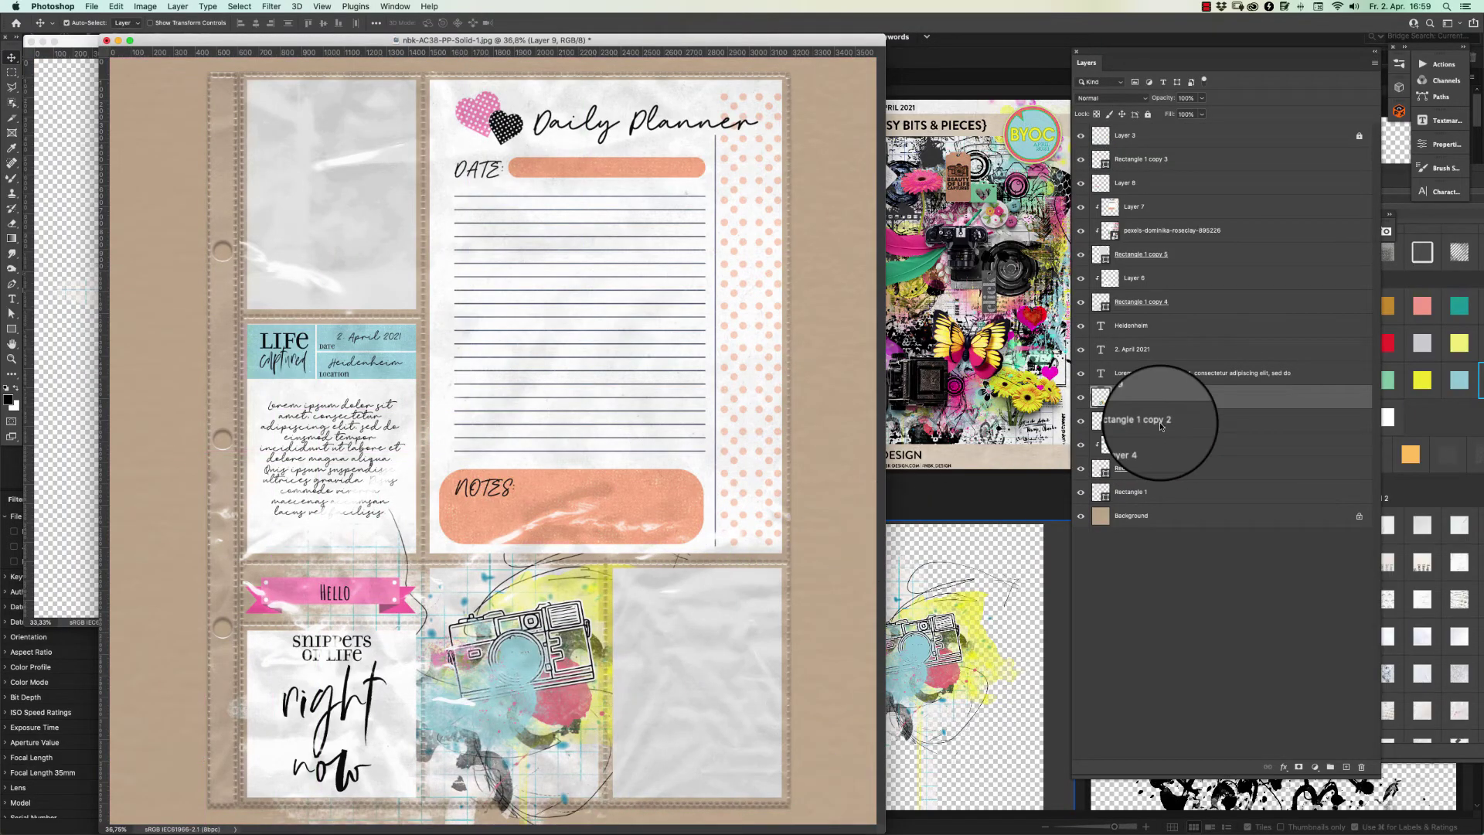
Load the outline of Rectangle 1 copy 2 as a selection and use it to add a layer mask to the camera artwork's layer
left_click(1163, 420)
right_click(1160, 420)
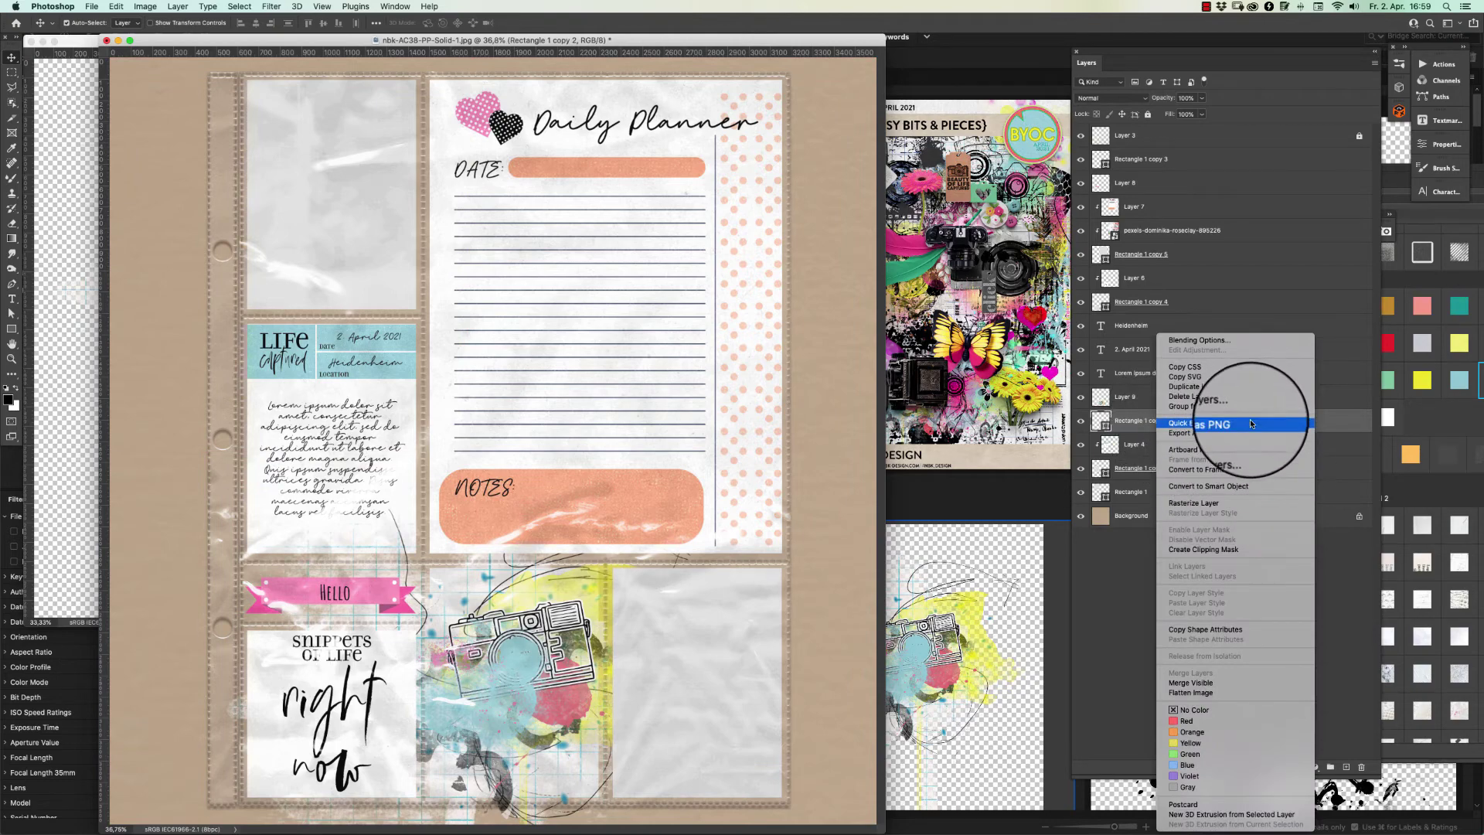
left_click(1113, 68)
right_click(1101, 419)
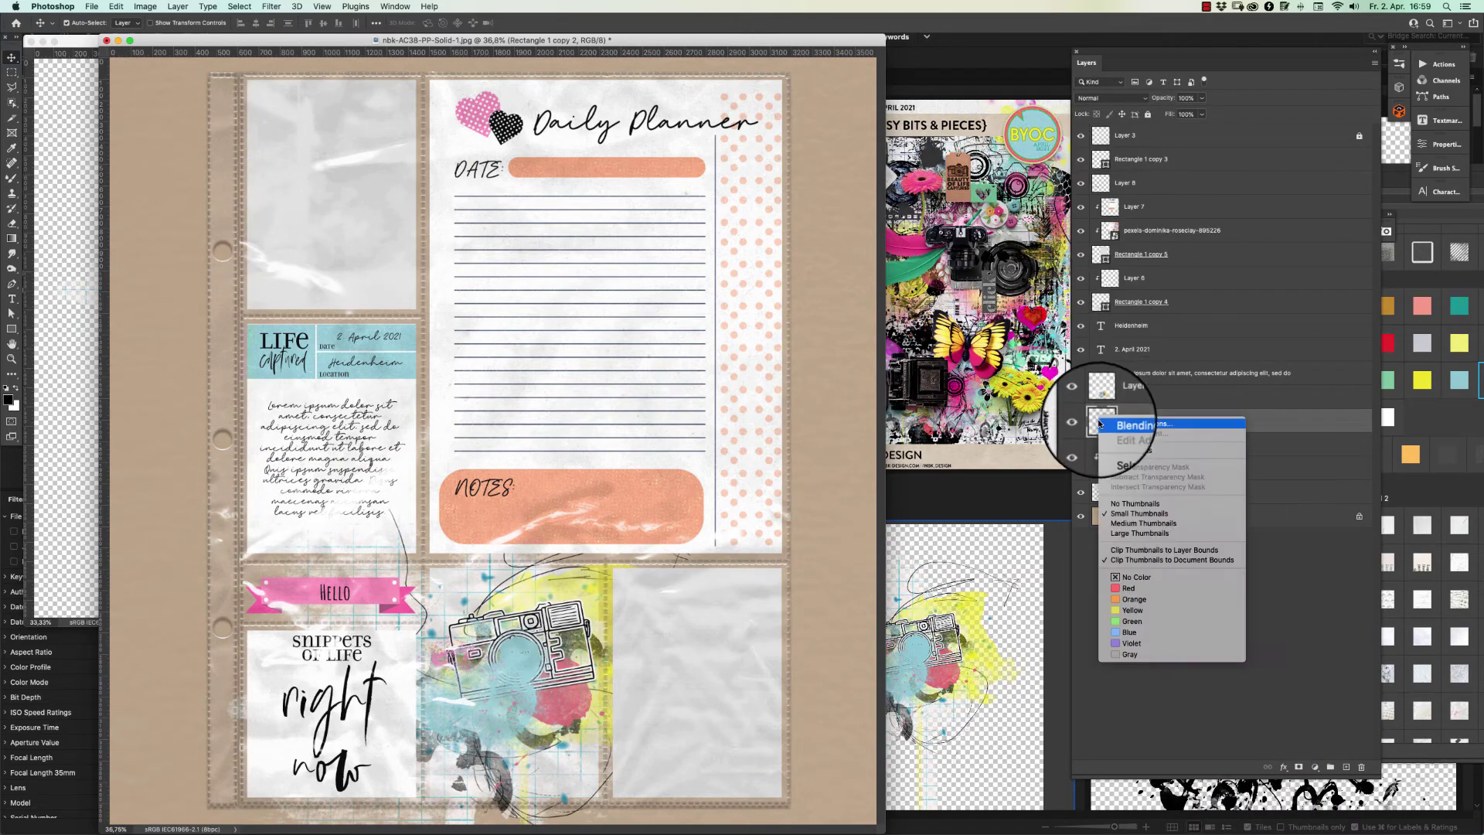
left_click(1100, 422)
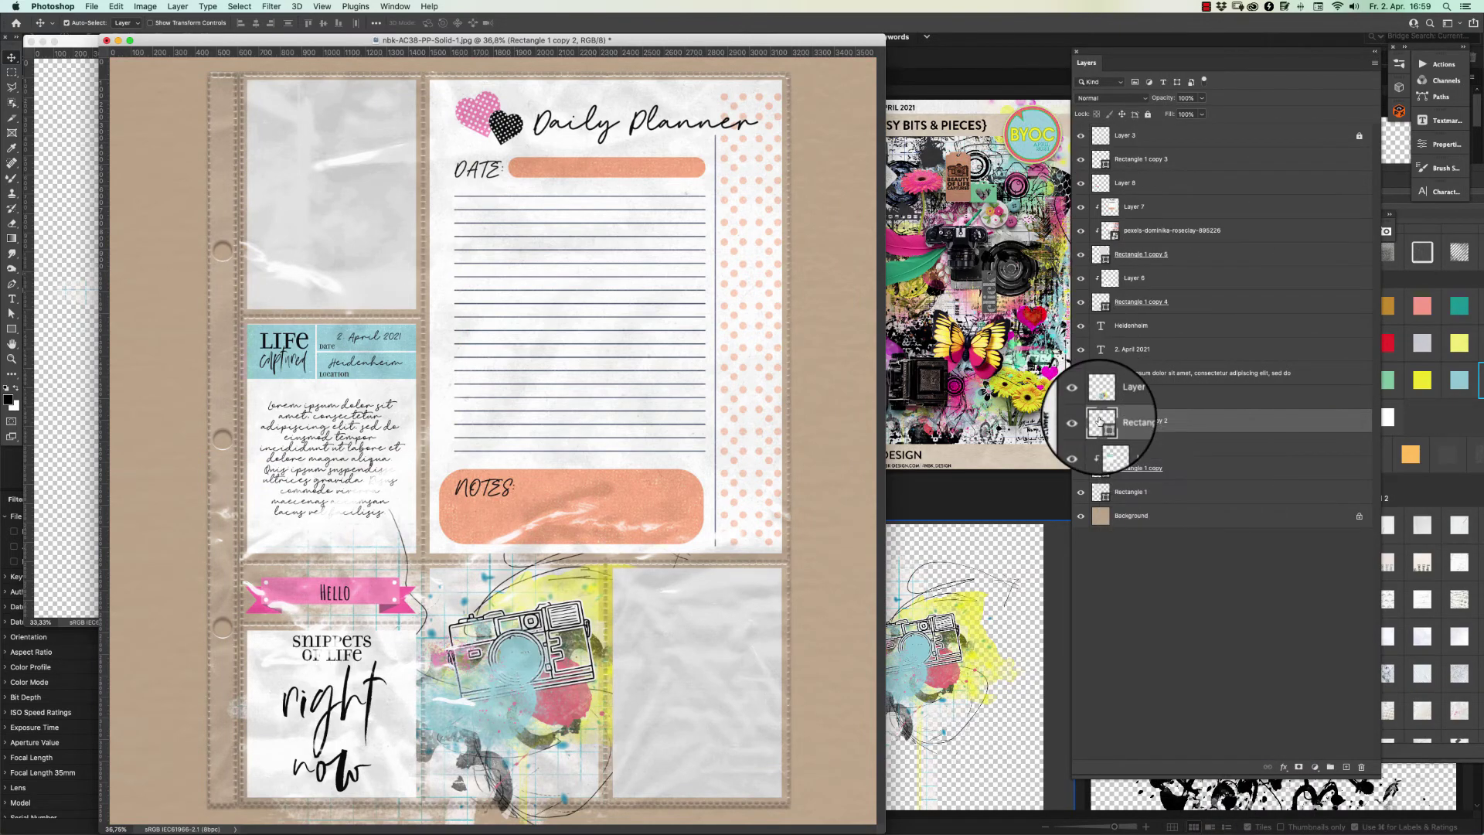
right_click(1100, 421)
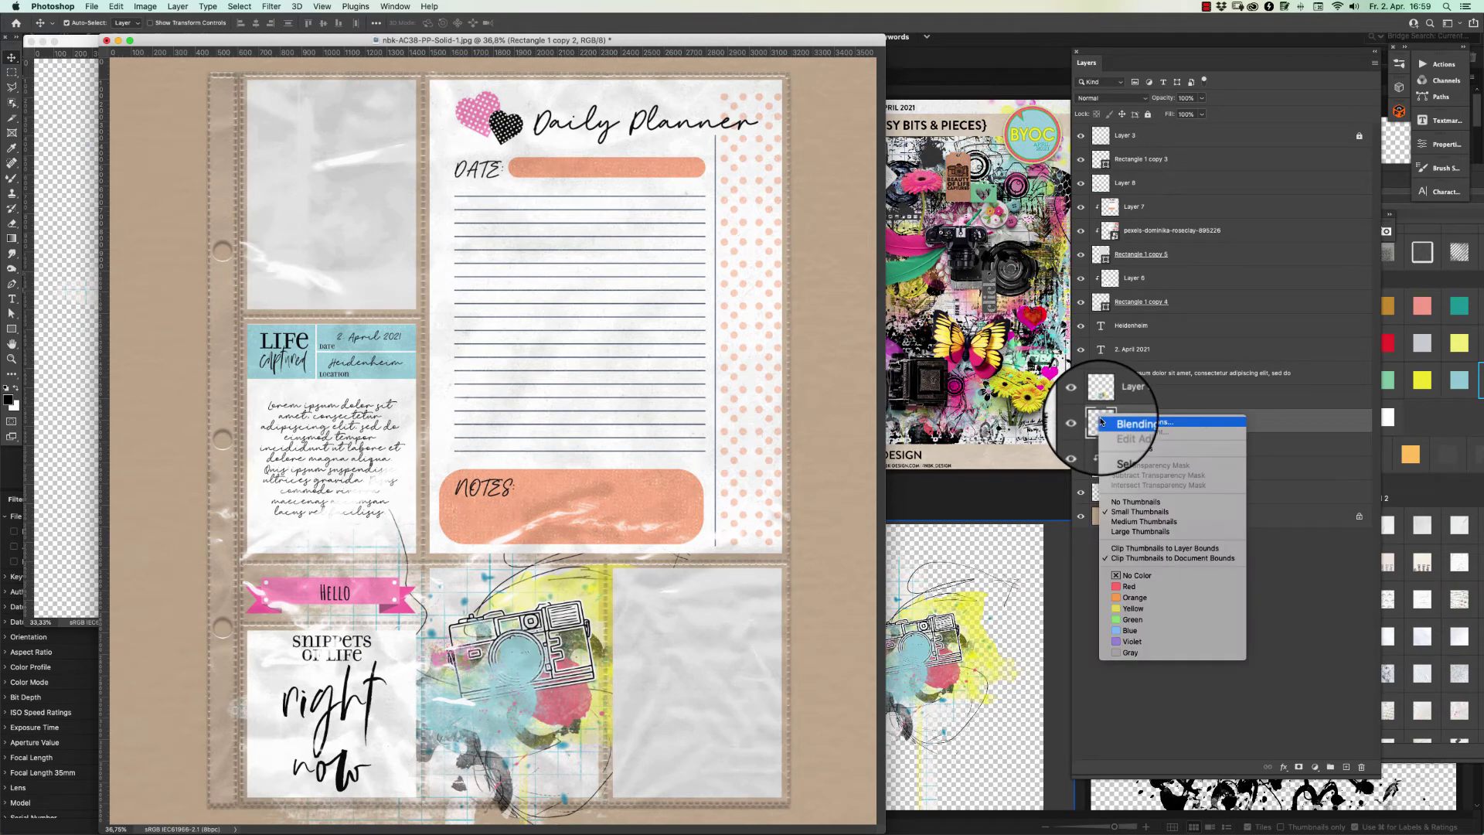
left_click(1133, 449)
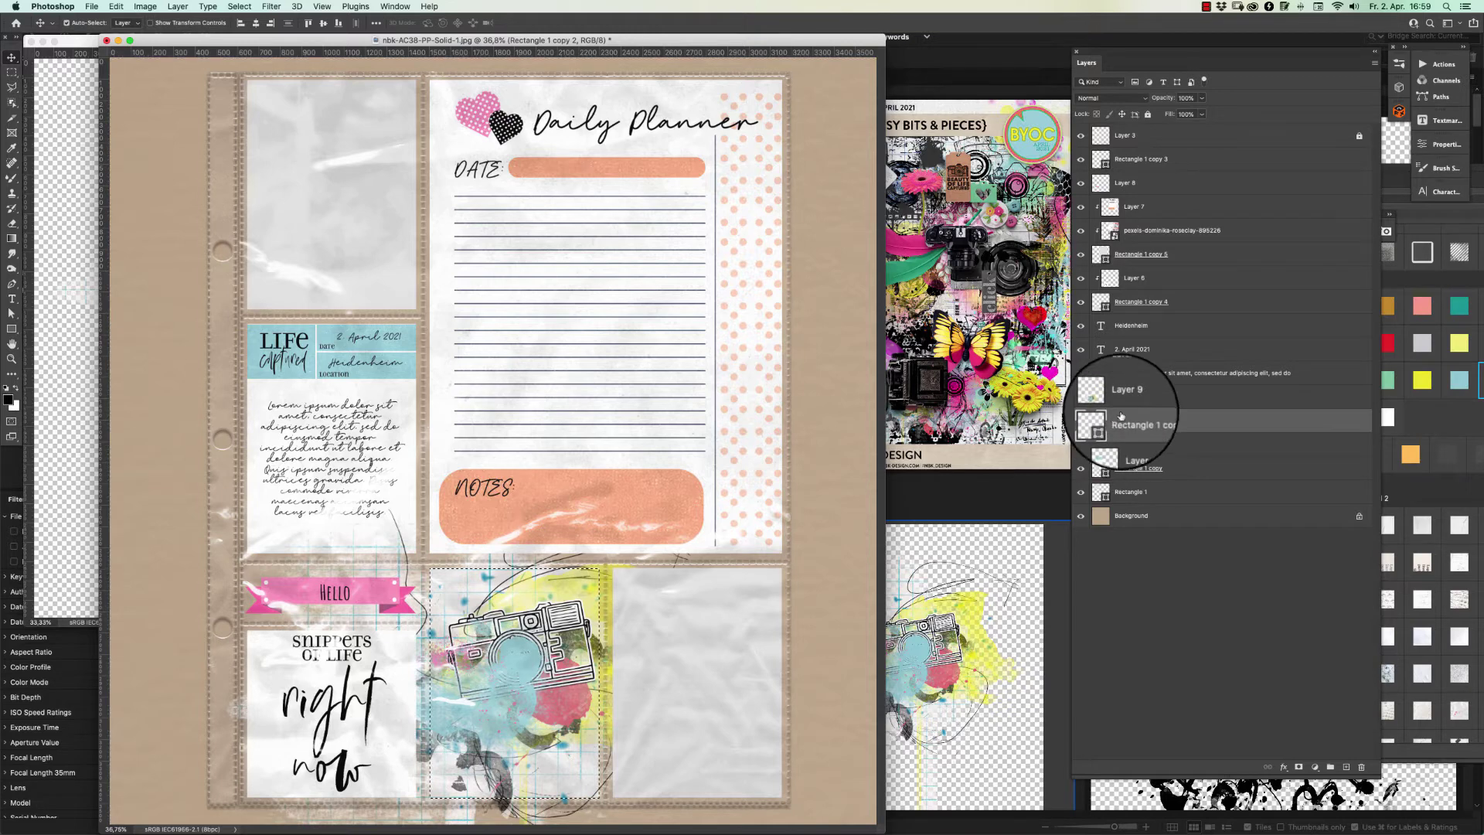
left_click(1134, 400)
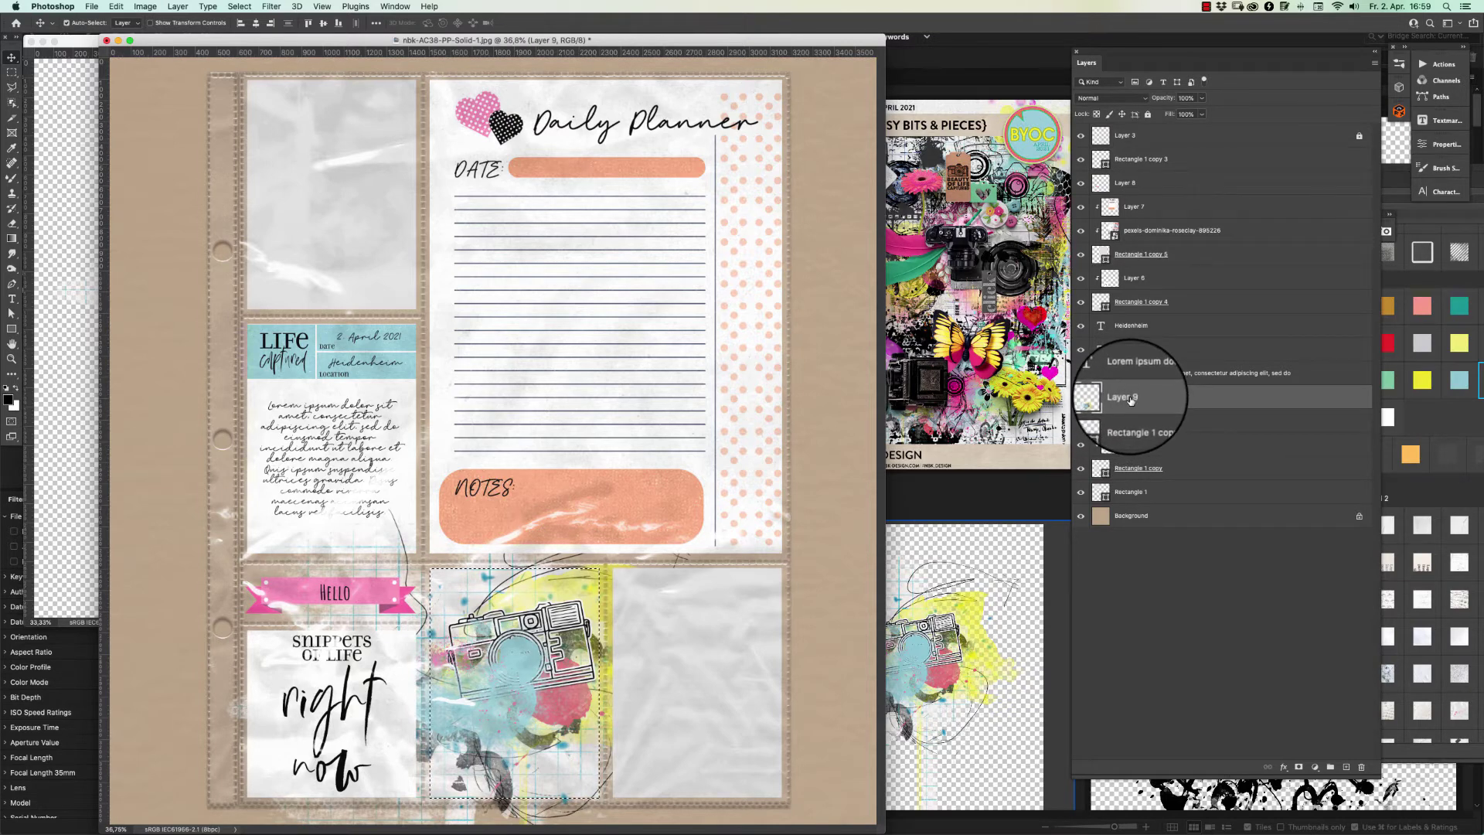
left_click(1299, 767)
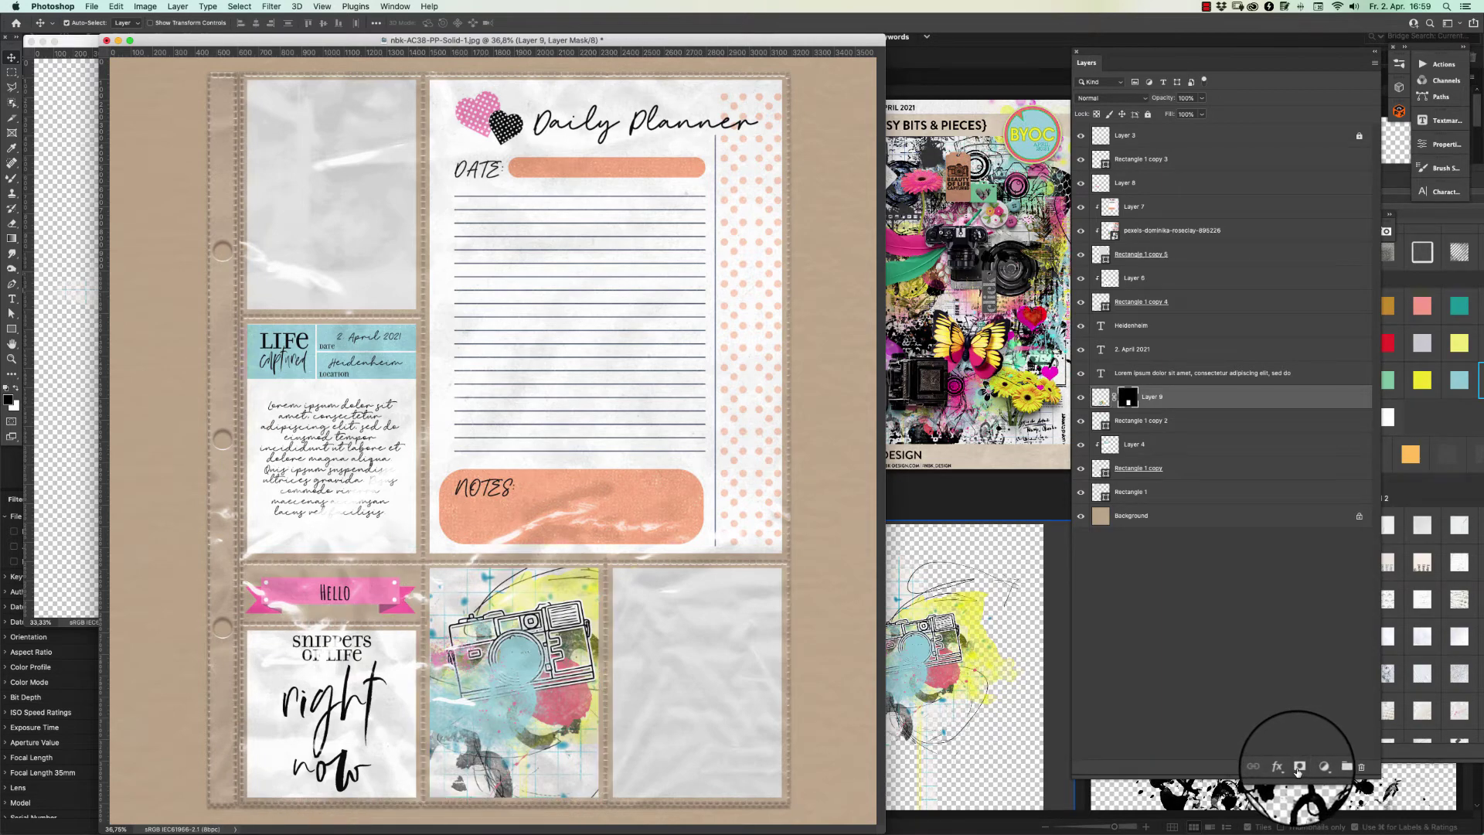
Hide the Rectangle 1 copy 2 shape and scale the camera artwork to 76.45% inside its mask, repositioned in the bottom middle pocket
left_click(1080, 421)
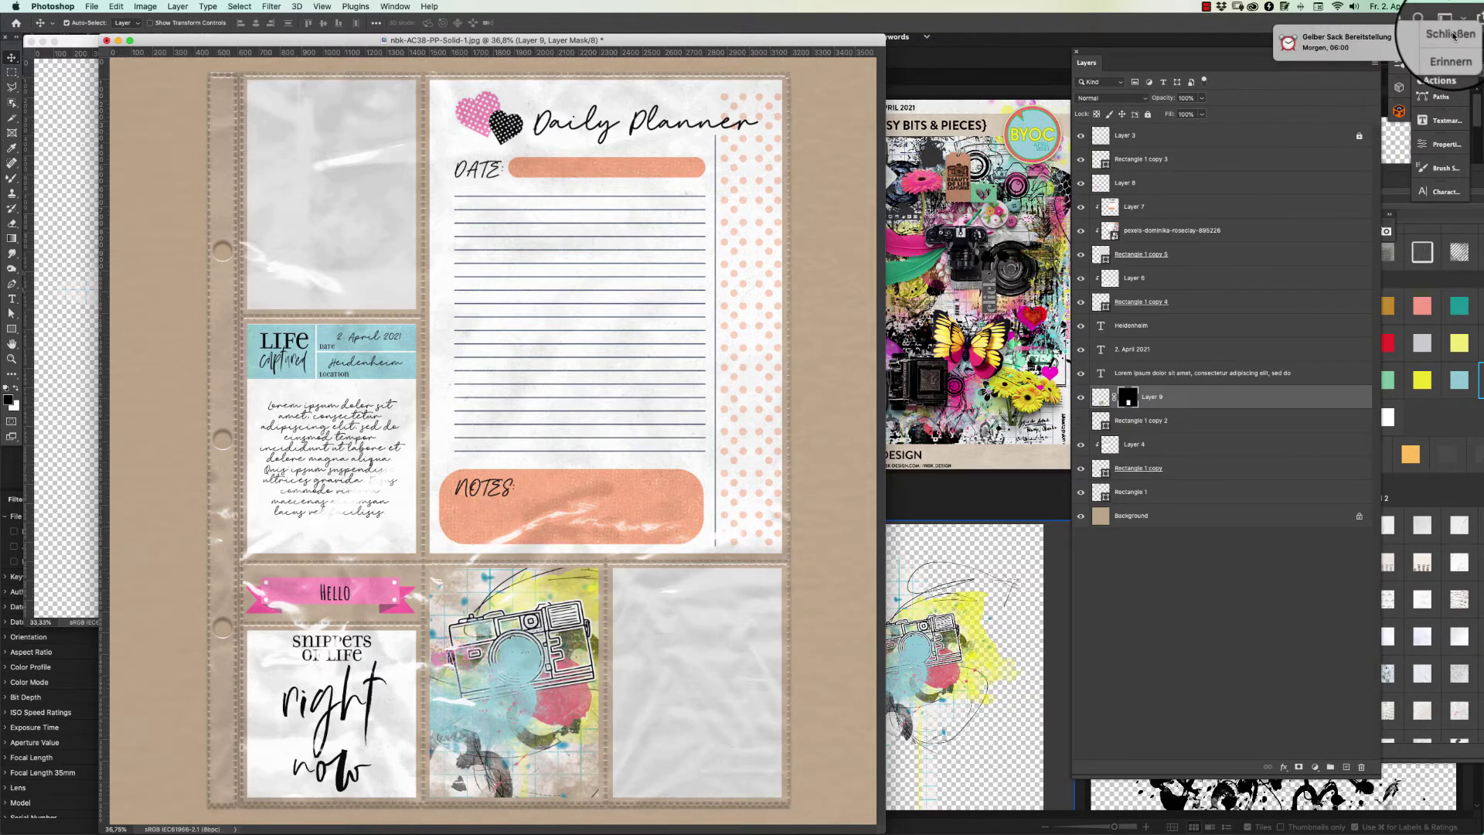
left_click(1453, 35)
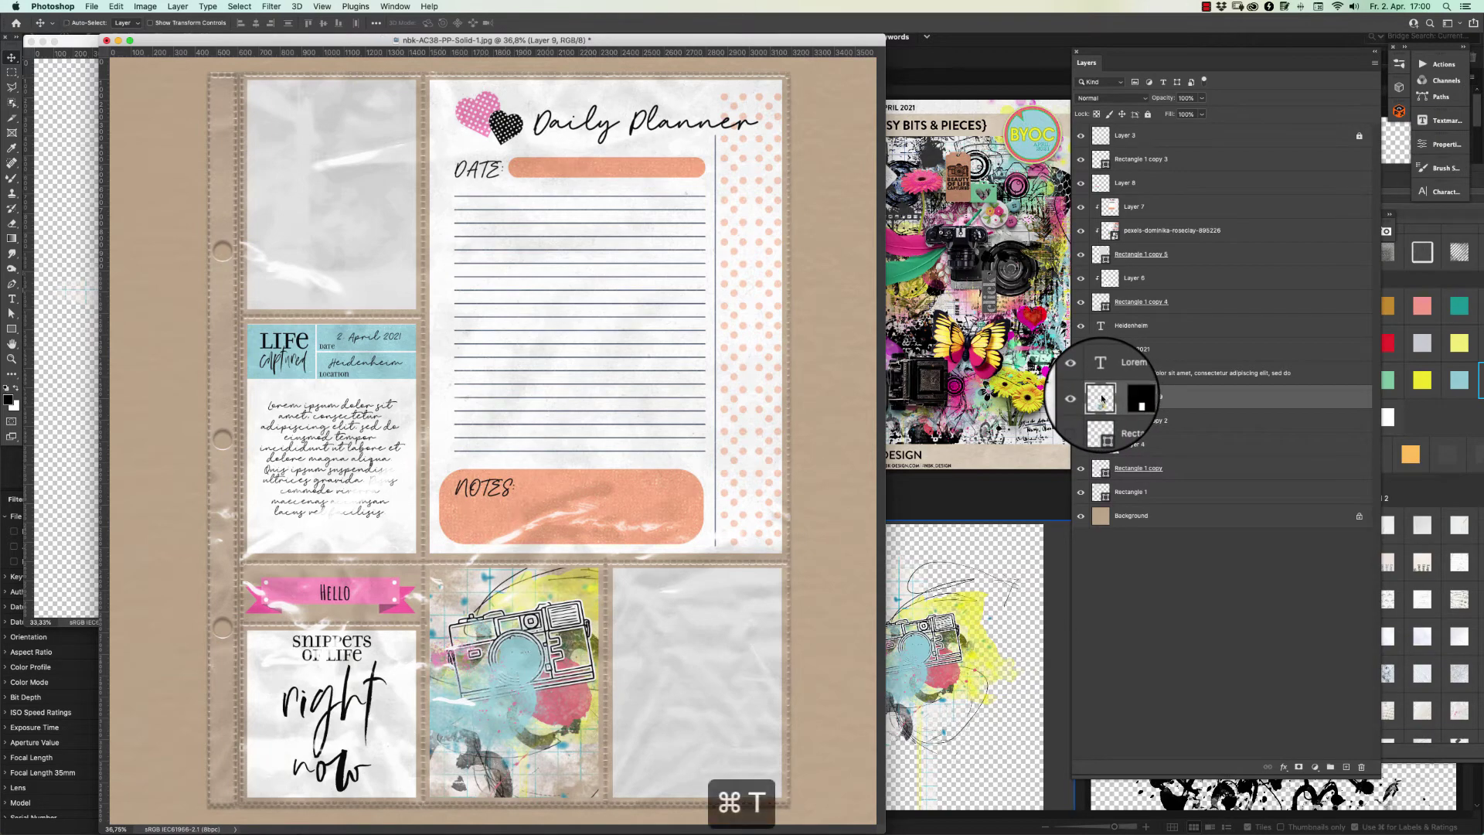
left_click_drag(769, 430, 639, 497)
left_click_drag(545, 669, 568, 665)
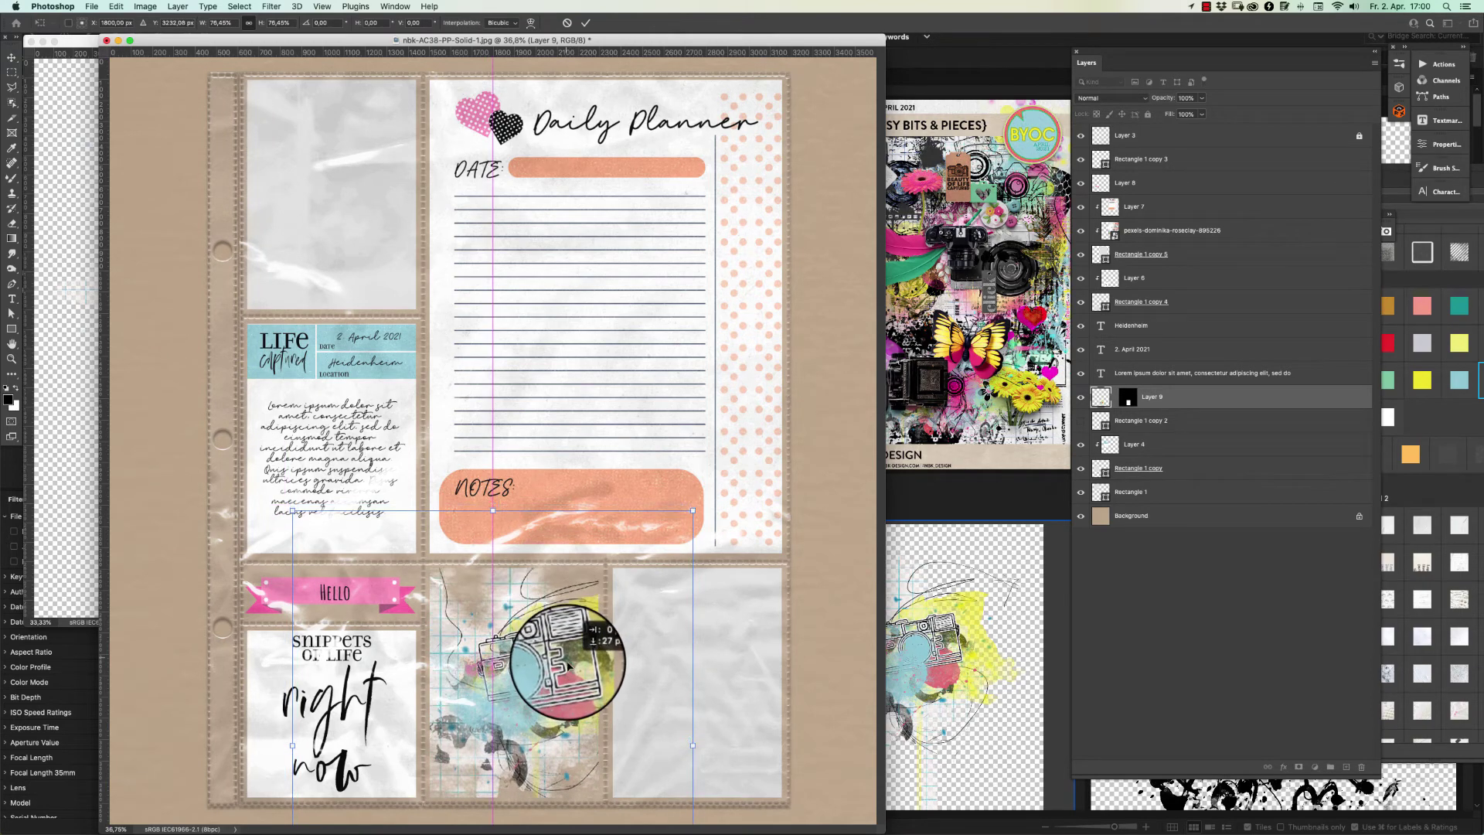
key("Return")
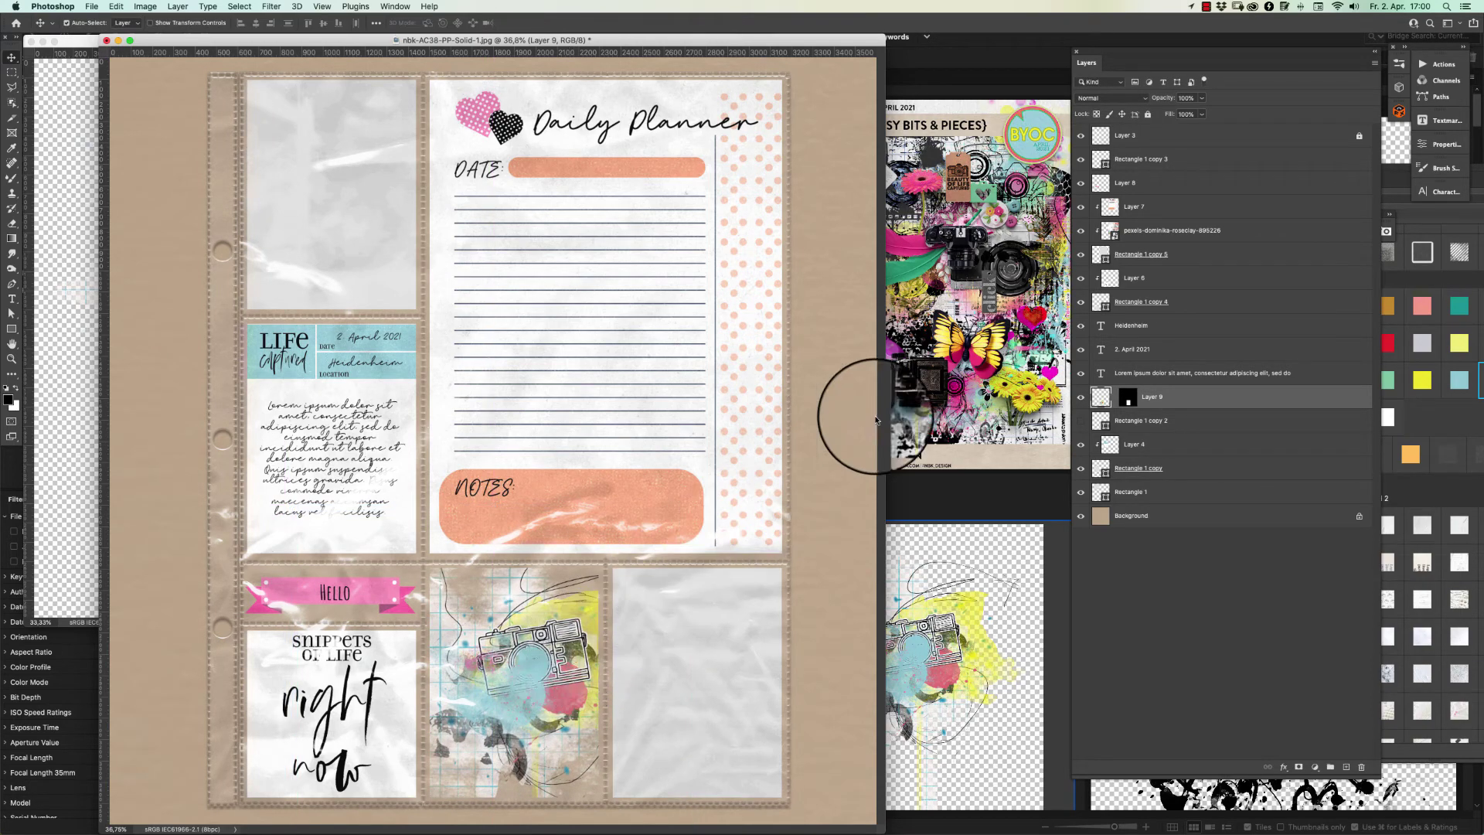
Open the yellow and pink butterfly from the nbk-AC38-ABP-A folder in Bridge and bring it into the page protector
left_click(1023, 306)
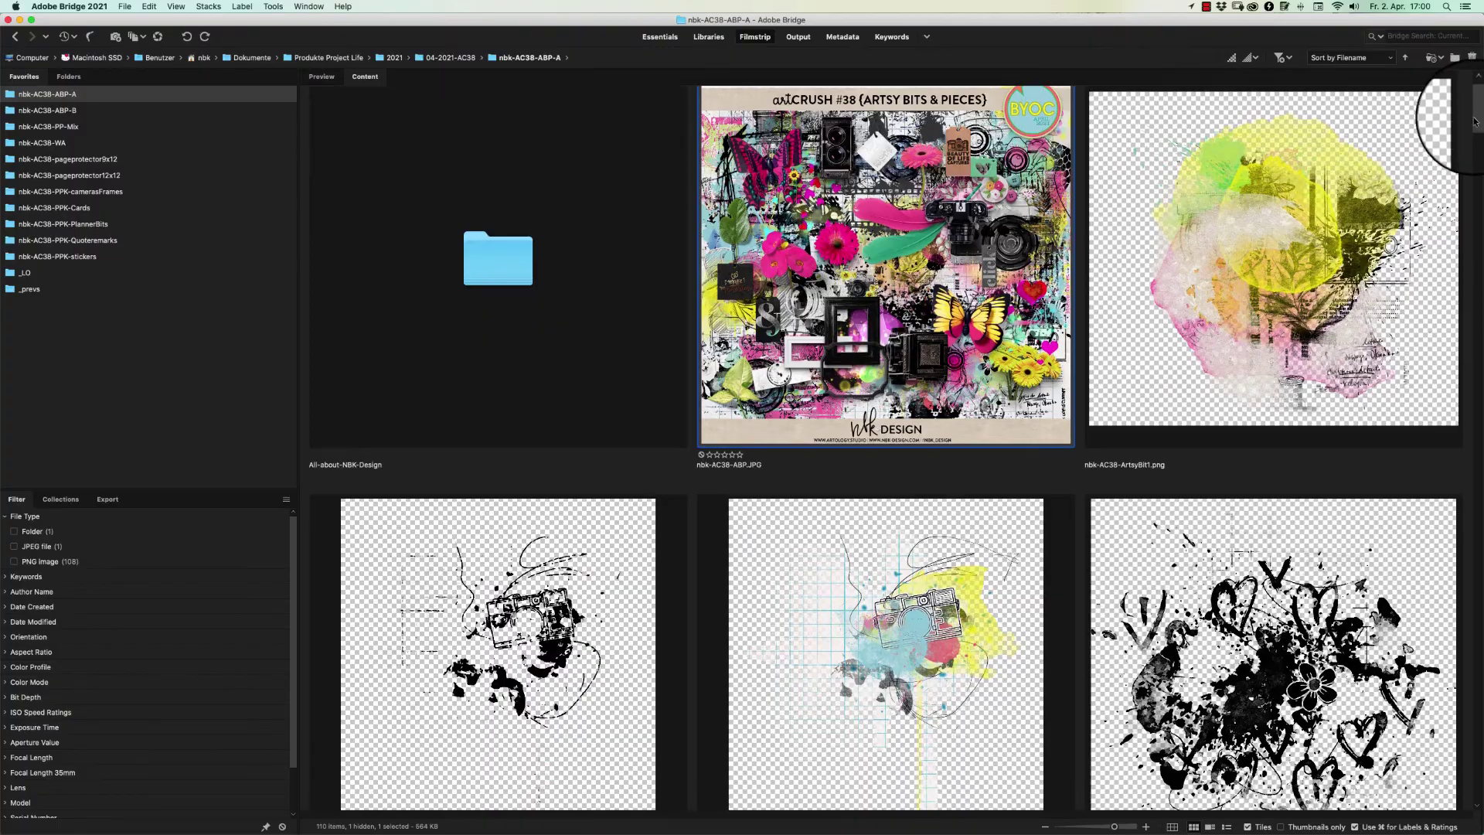
left_click_drag(1475, 122, 1440, 206)
scroll(1407, 244, "down", 20)
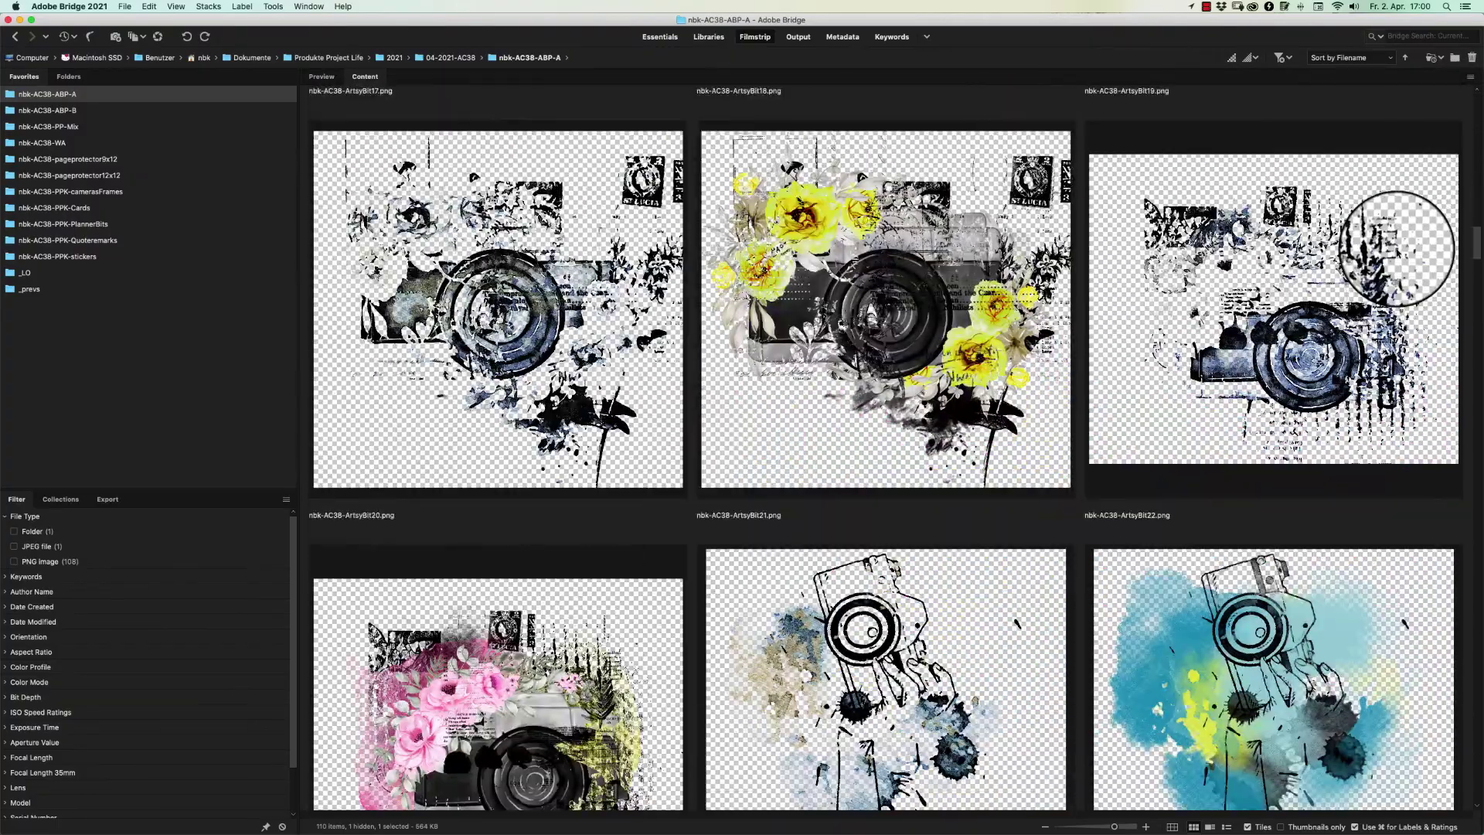
scroll(1340, 334, "down", 5)
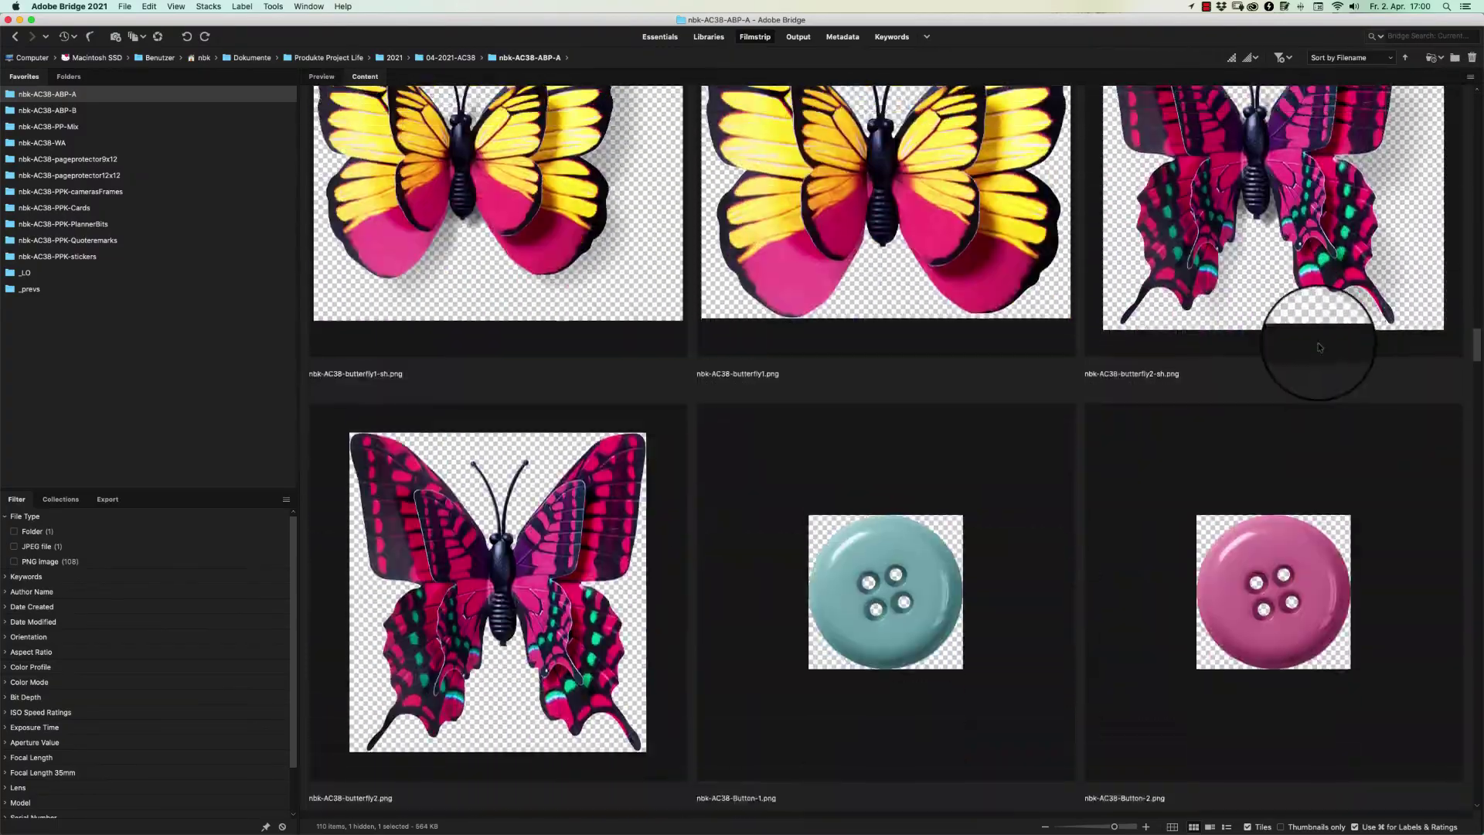
key("super+o")
left_click_drag(502, 346, 771, 331)
key("super+t")
key("Return")
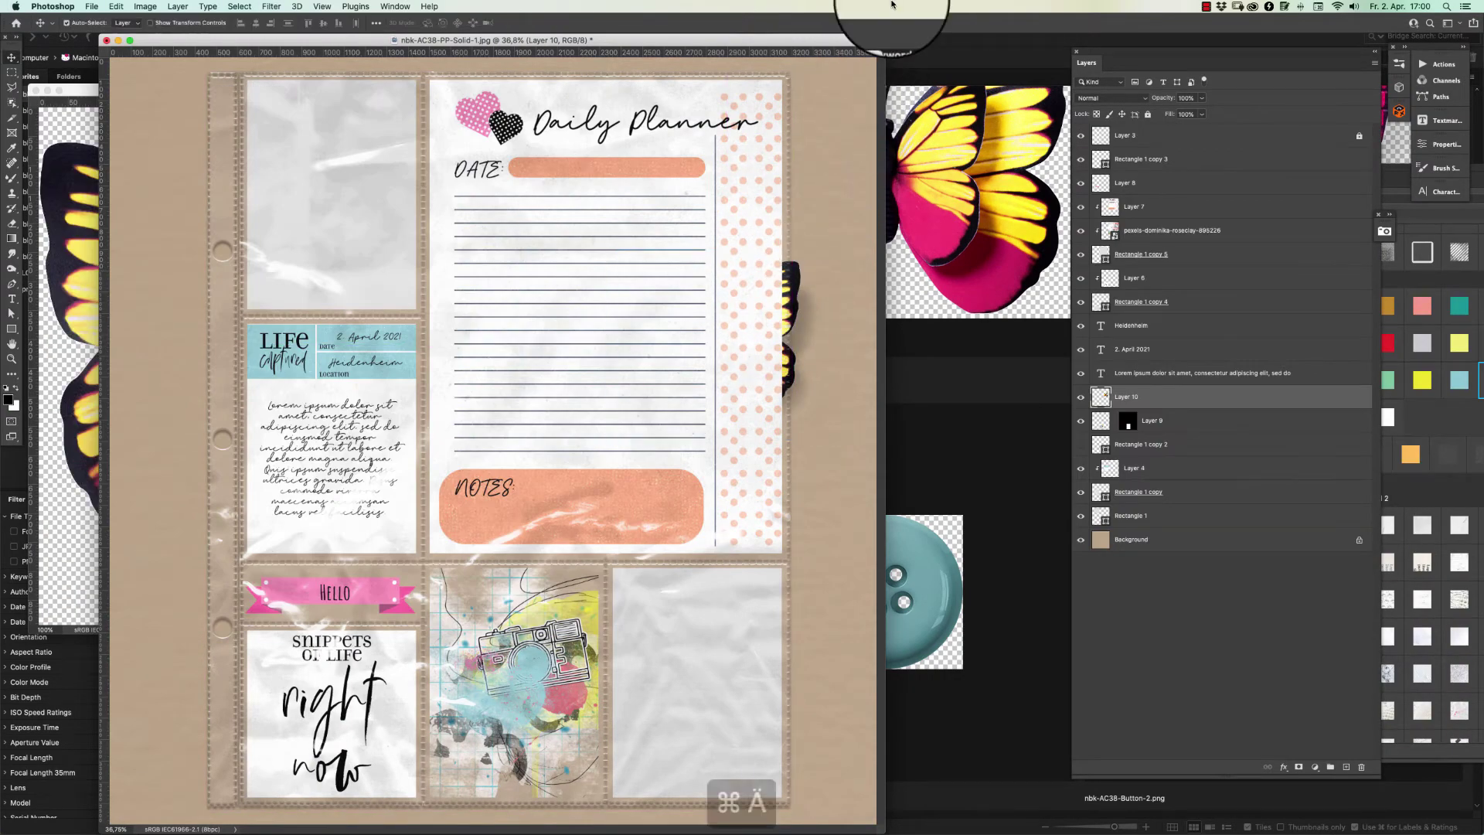
Scale the butterfly down onto the lower part of the camera artwork and restack its layer directly below the "2. April 2021" text
key("super+shift+bracketright")
key("super+t")
left_click_drag(860, 230, 530, 694)
key("Return")
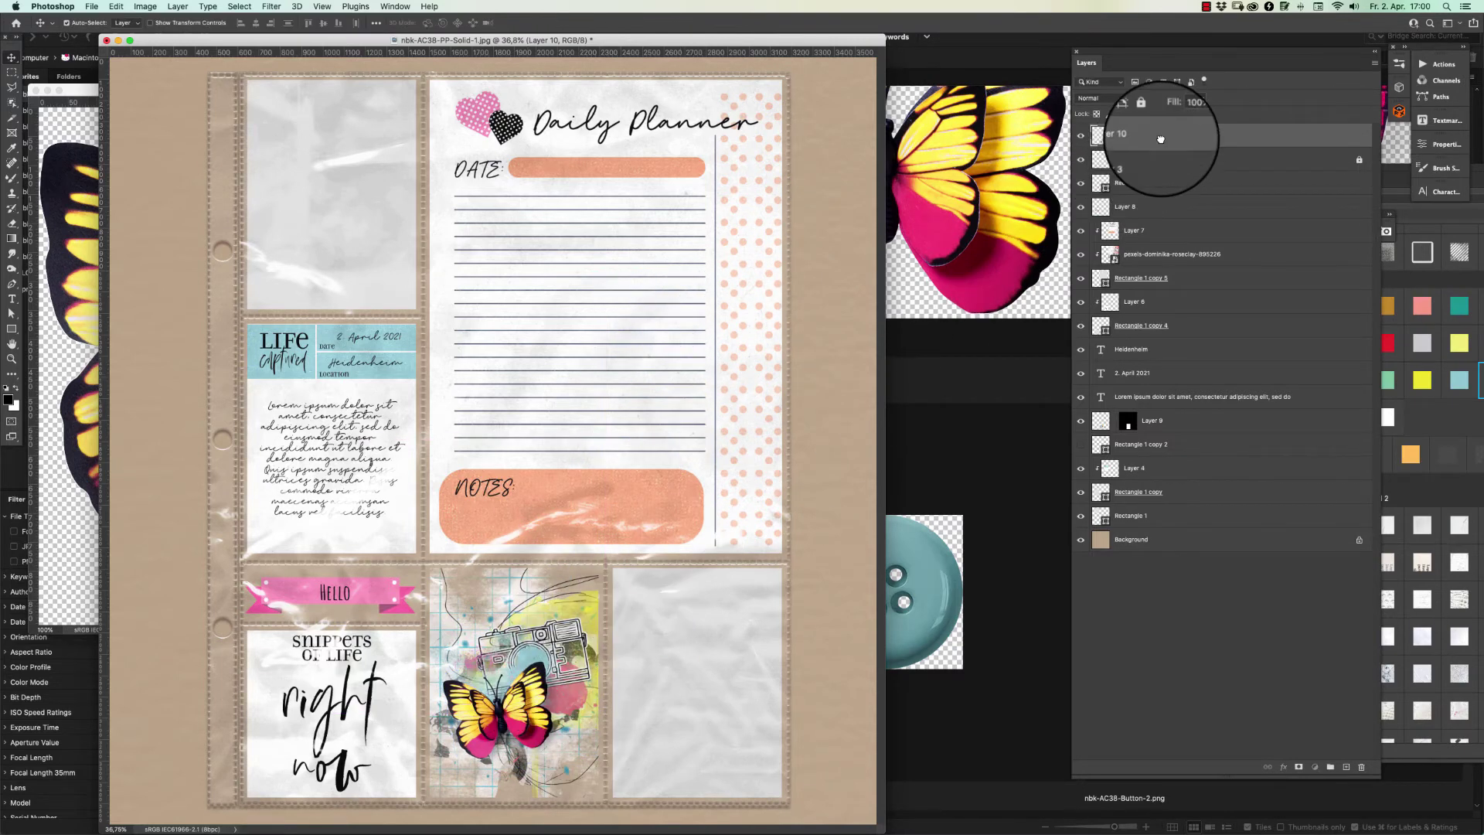
left_click_drag(1159, 139, 1195, 388)
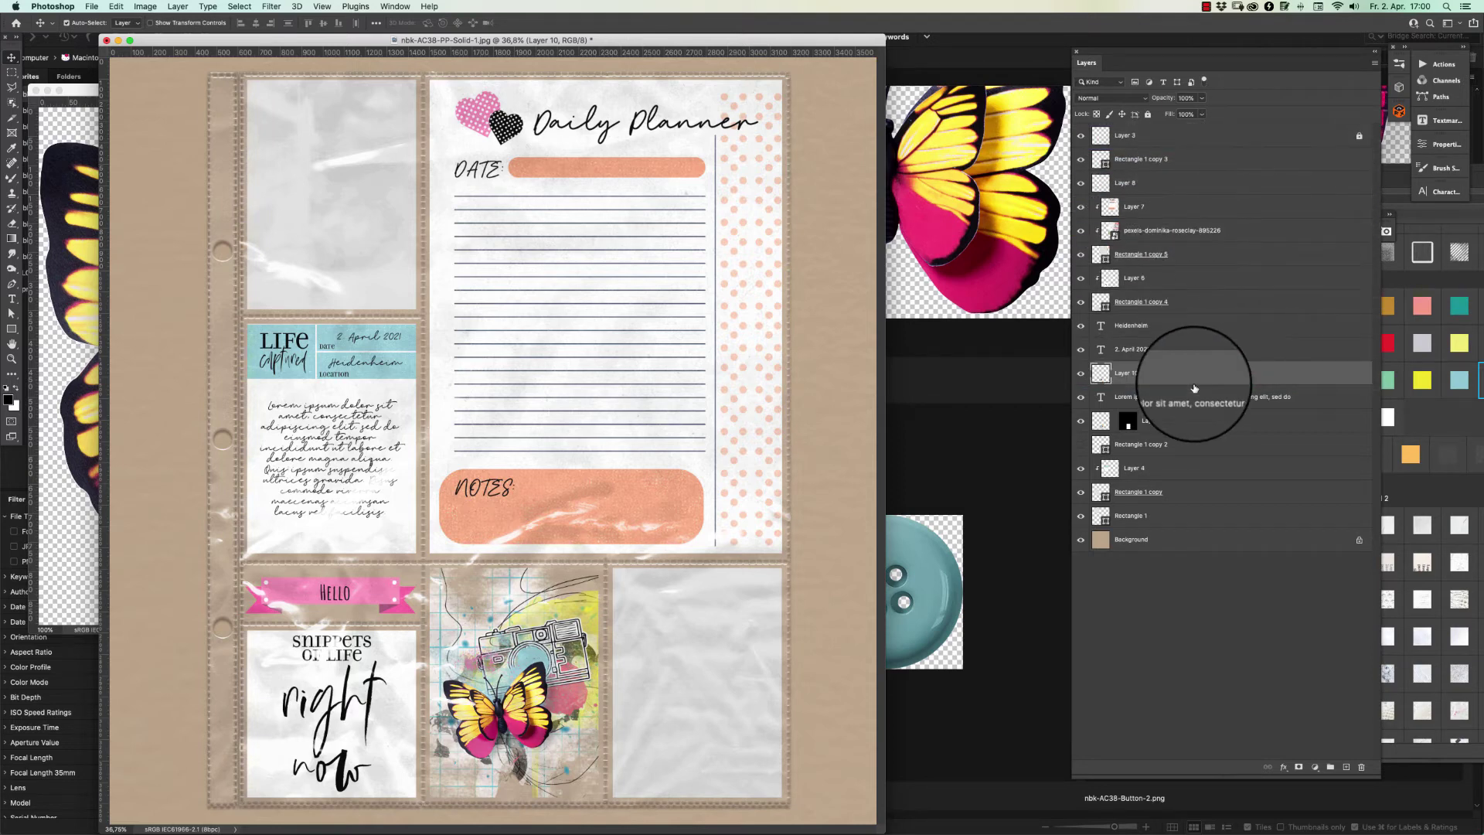
left_click_drag(515, 696, 548, 736)
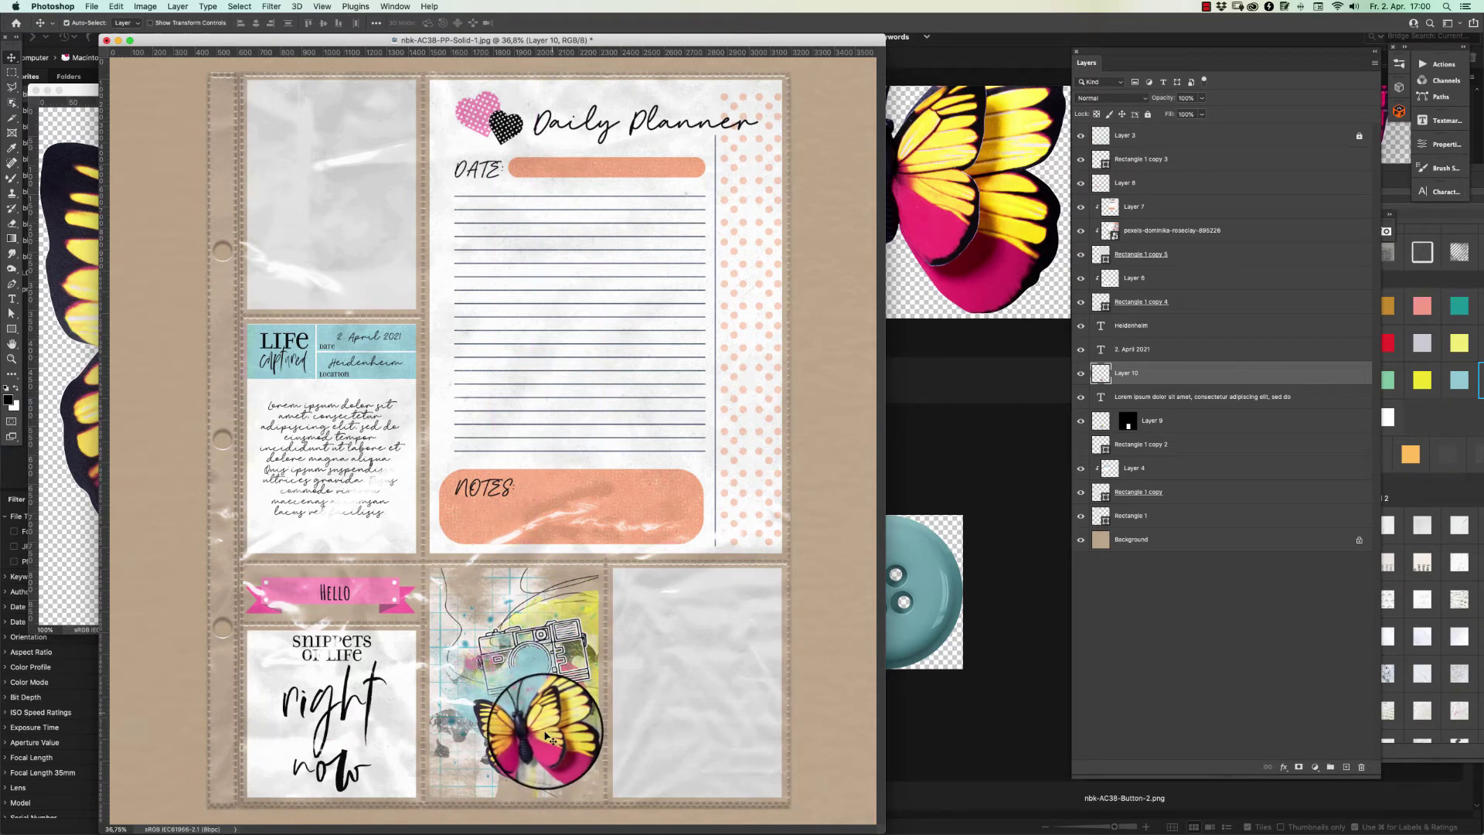
left_click_drag(548, 737, 983, 378)
Open nbk-AC38-confetti-3.png from Bridge, copy the heart confetti and paste it into the page protector
left_click(982, 378)
key("Page_Down")
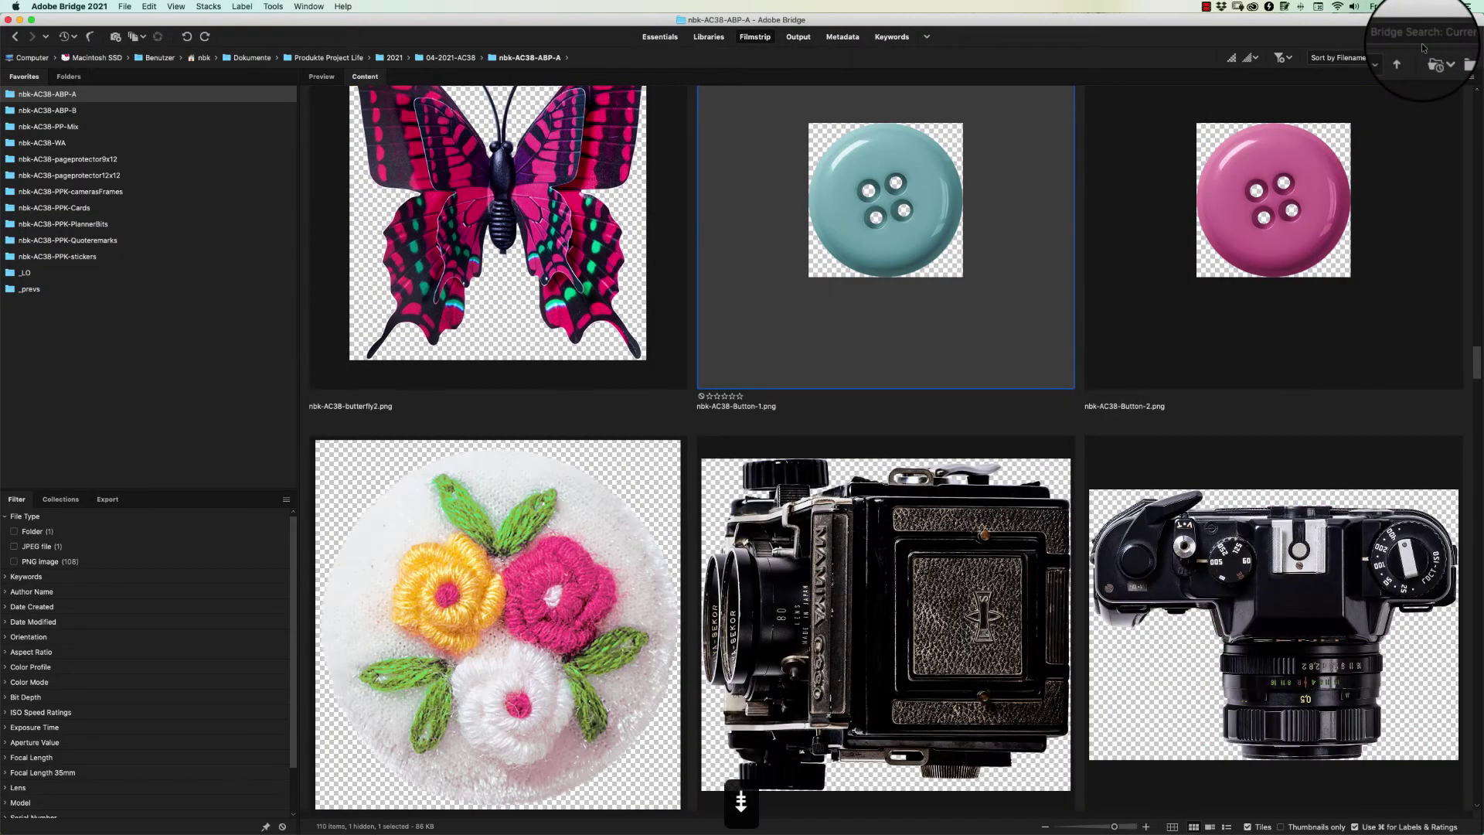
key("Page_Down")
key("Page_Down")
key("Page_Down")
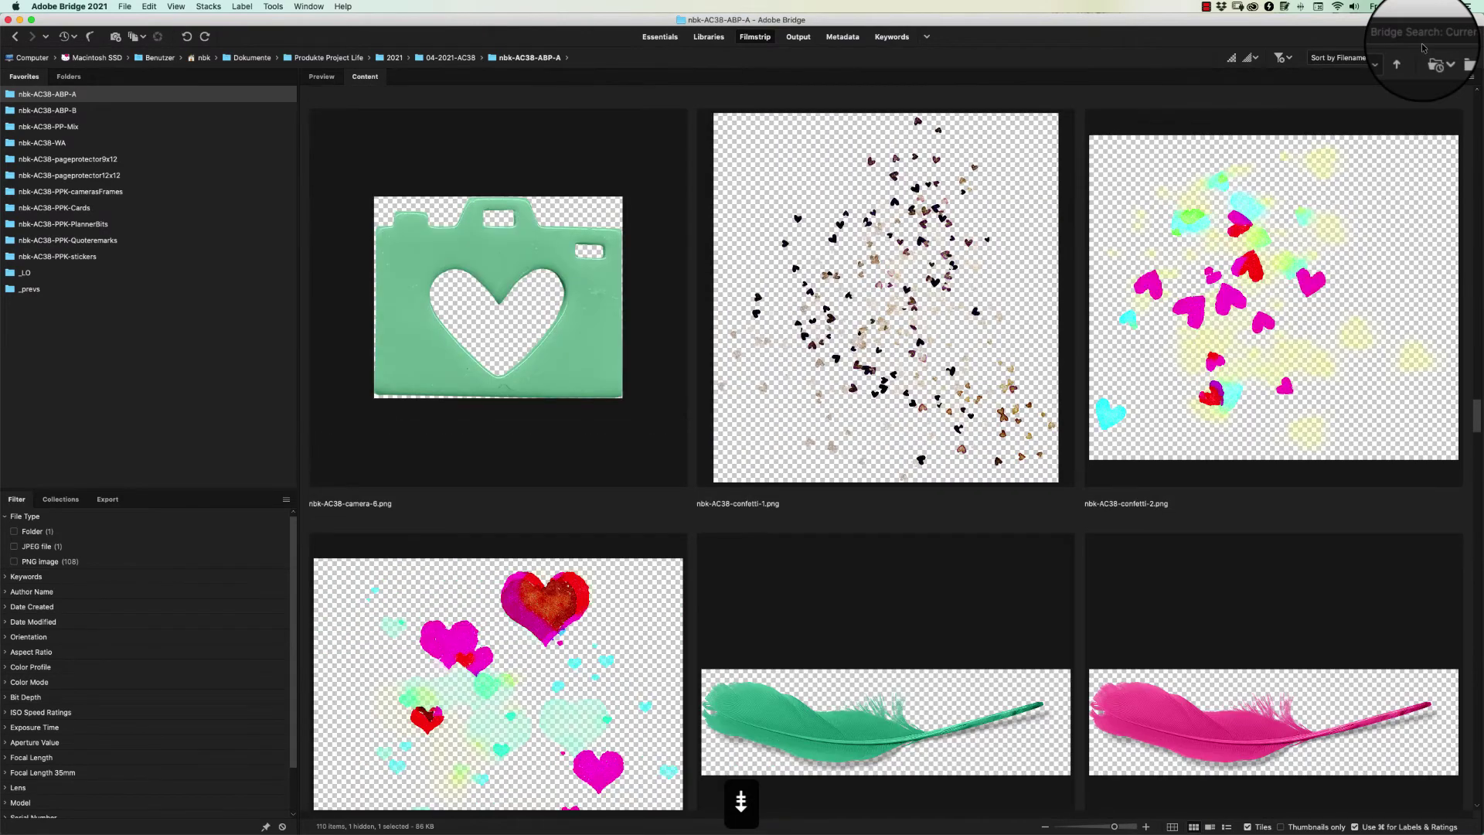
left_click(574, 591)
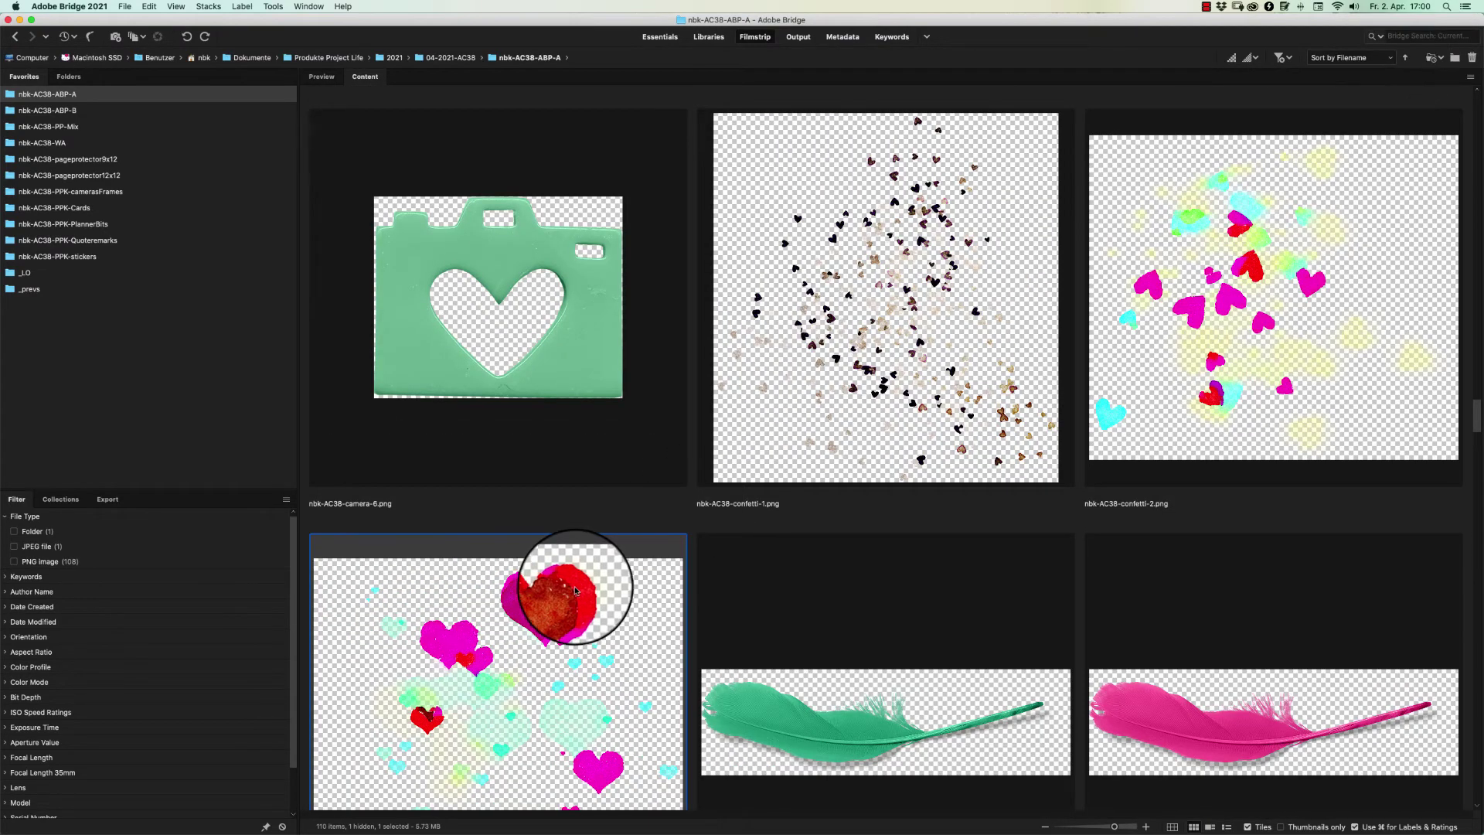
double_click(574, 591)
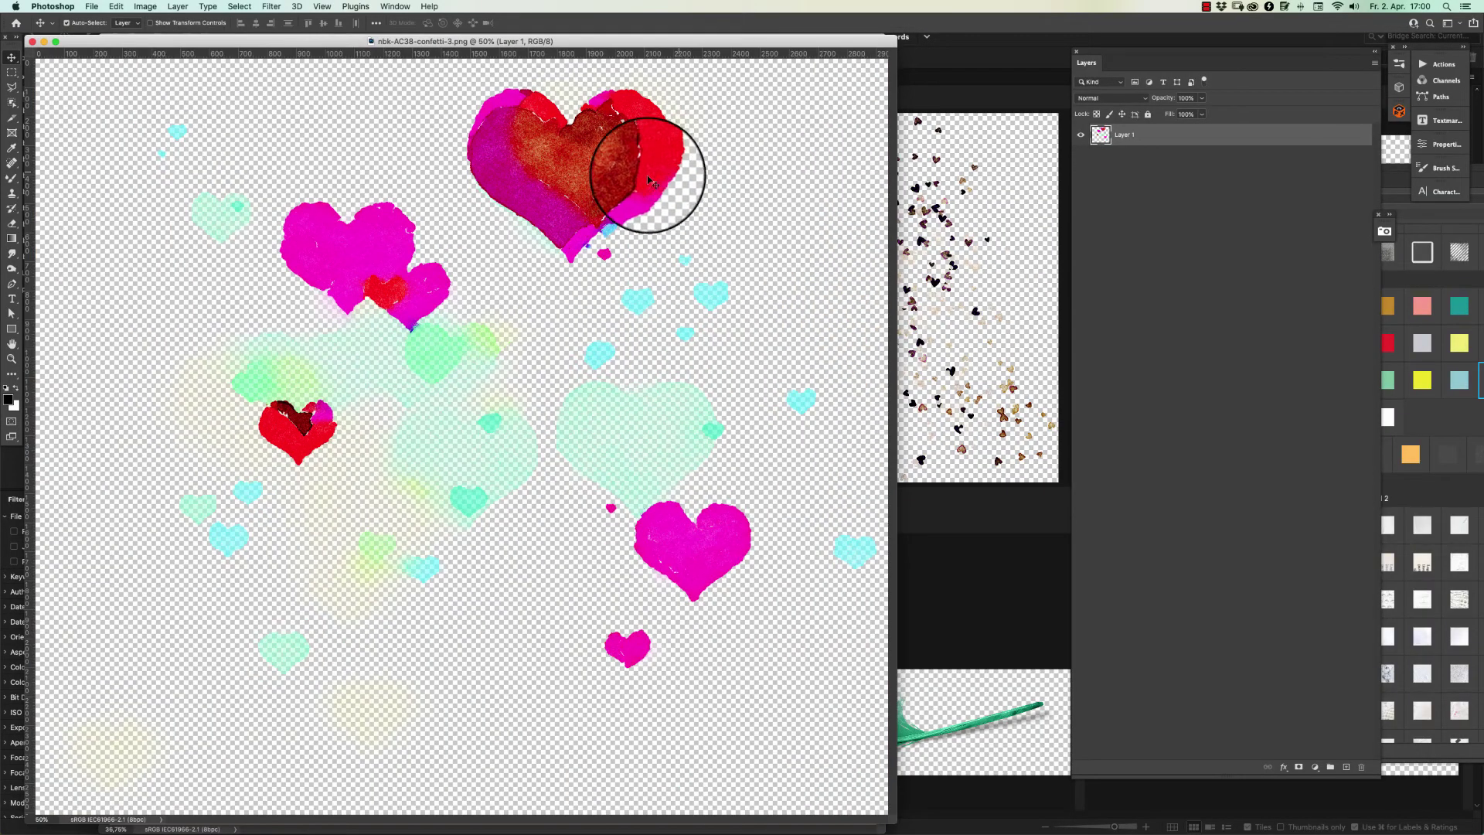
key("super+c")
key("super+w")
key("super+v")
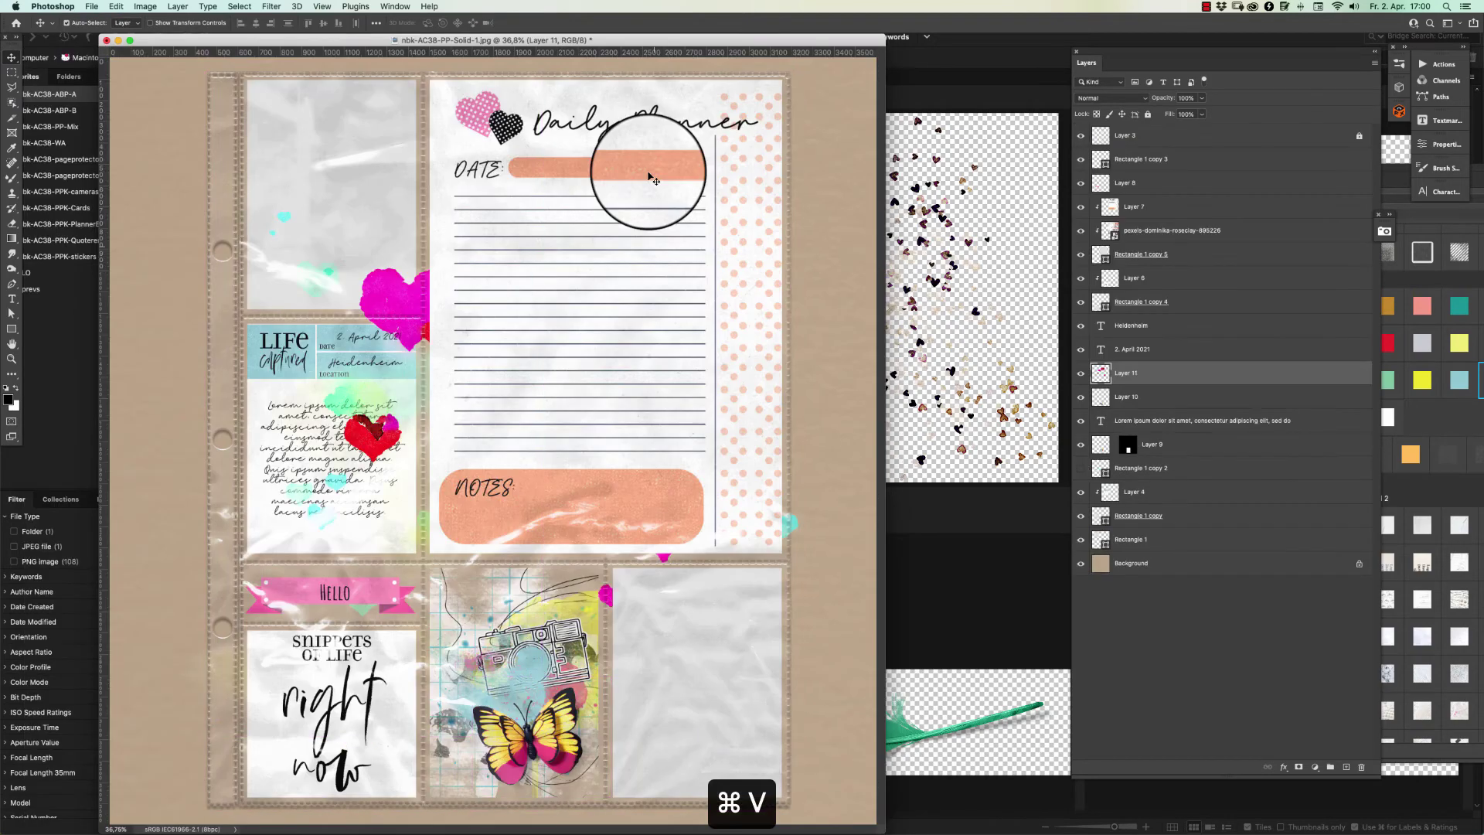
Restack the heart confetti above the daily planner on Layer 7 and scale it down over the planner's upper right area
left_click_drag(1176, 371, 1183, 202)
key("super+t")
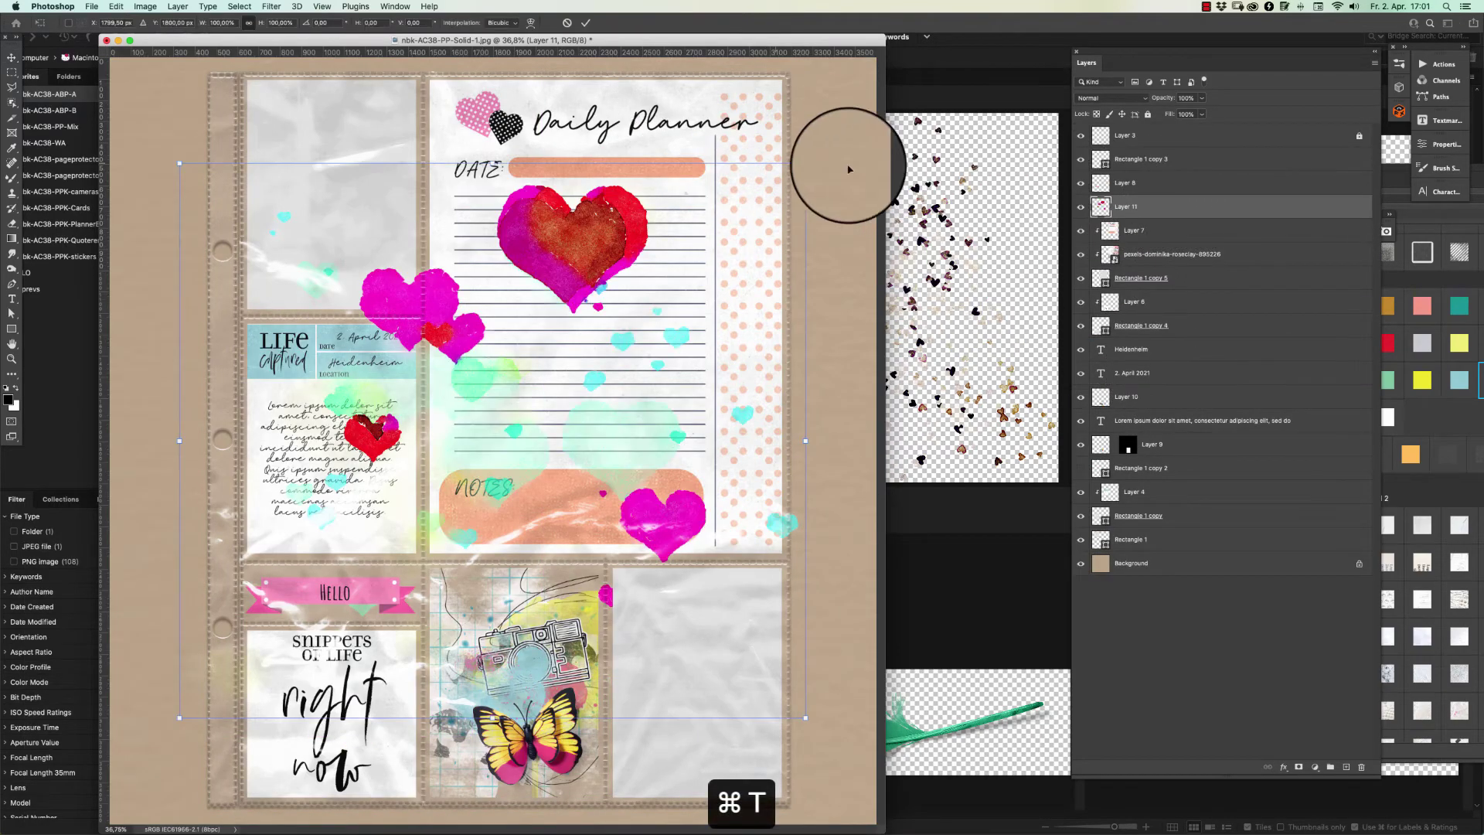
left_click_drag(806, 163, 614, 297)
left_click_drag(534, 357, 707, 159)
key("Return")
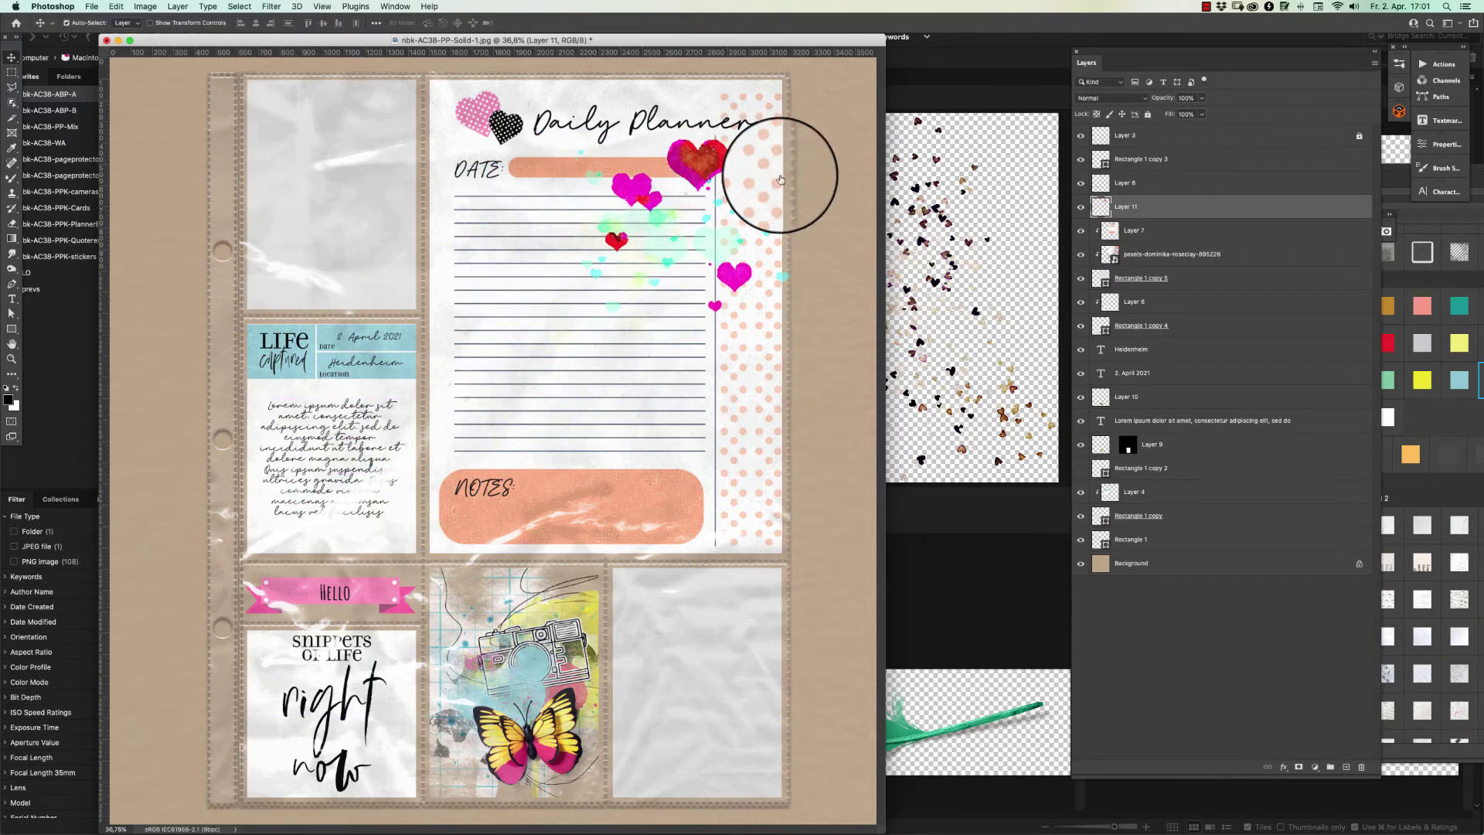
Hide the daily planner on Layer 7 and move the heart confetti to the upper left area of the large photo
left_click(1080, 235)
left_click_drag(719, 160, 582, 125)
Browse the nbk-AC38-PPK-PlannerBits folder in Bridge to examine the labels, banners and their sticker versions
left_click(953, 89)
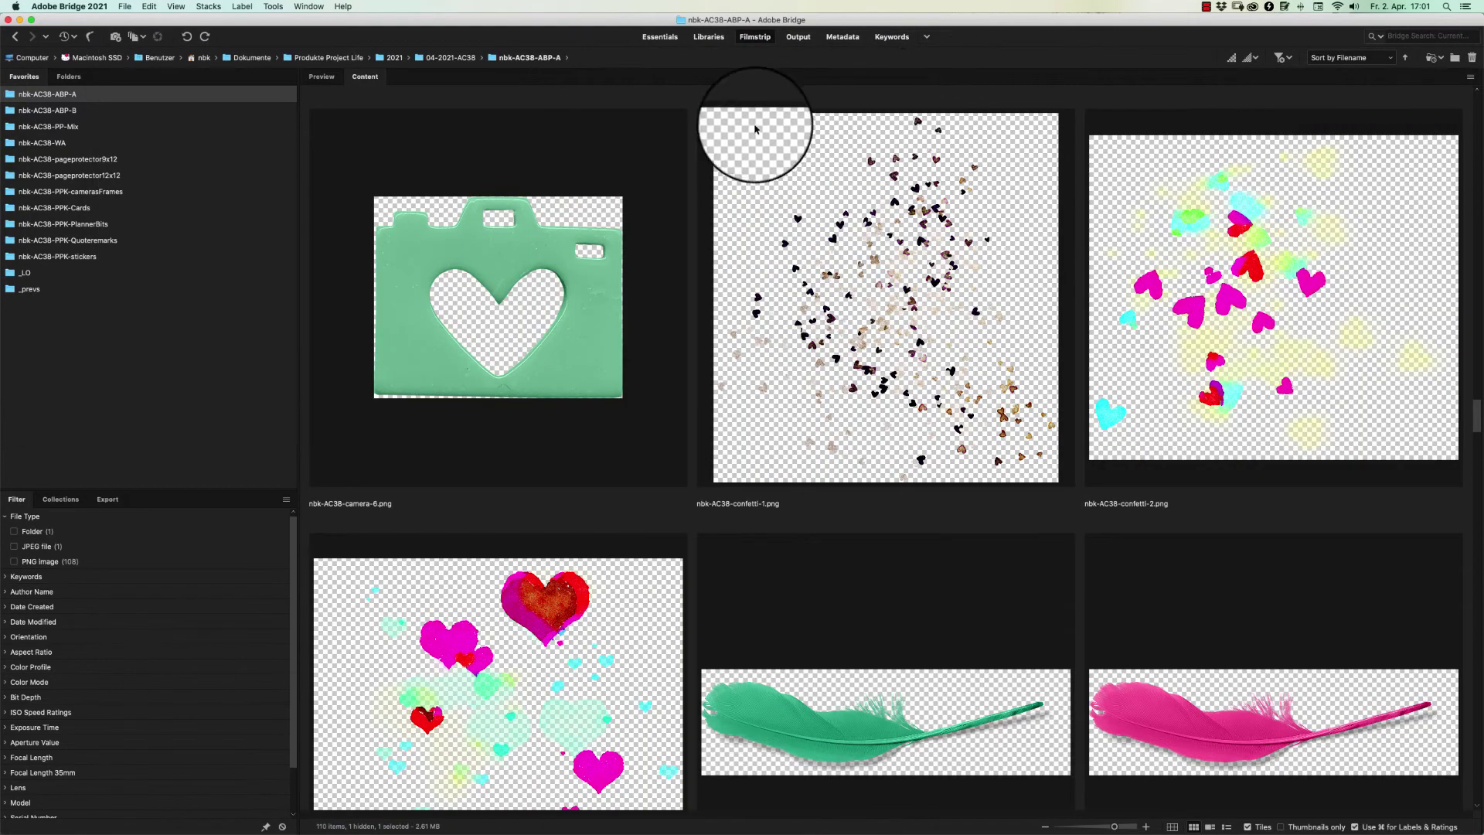
left_click(109, 225)
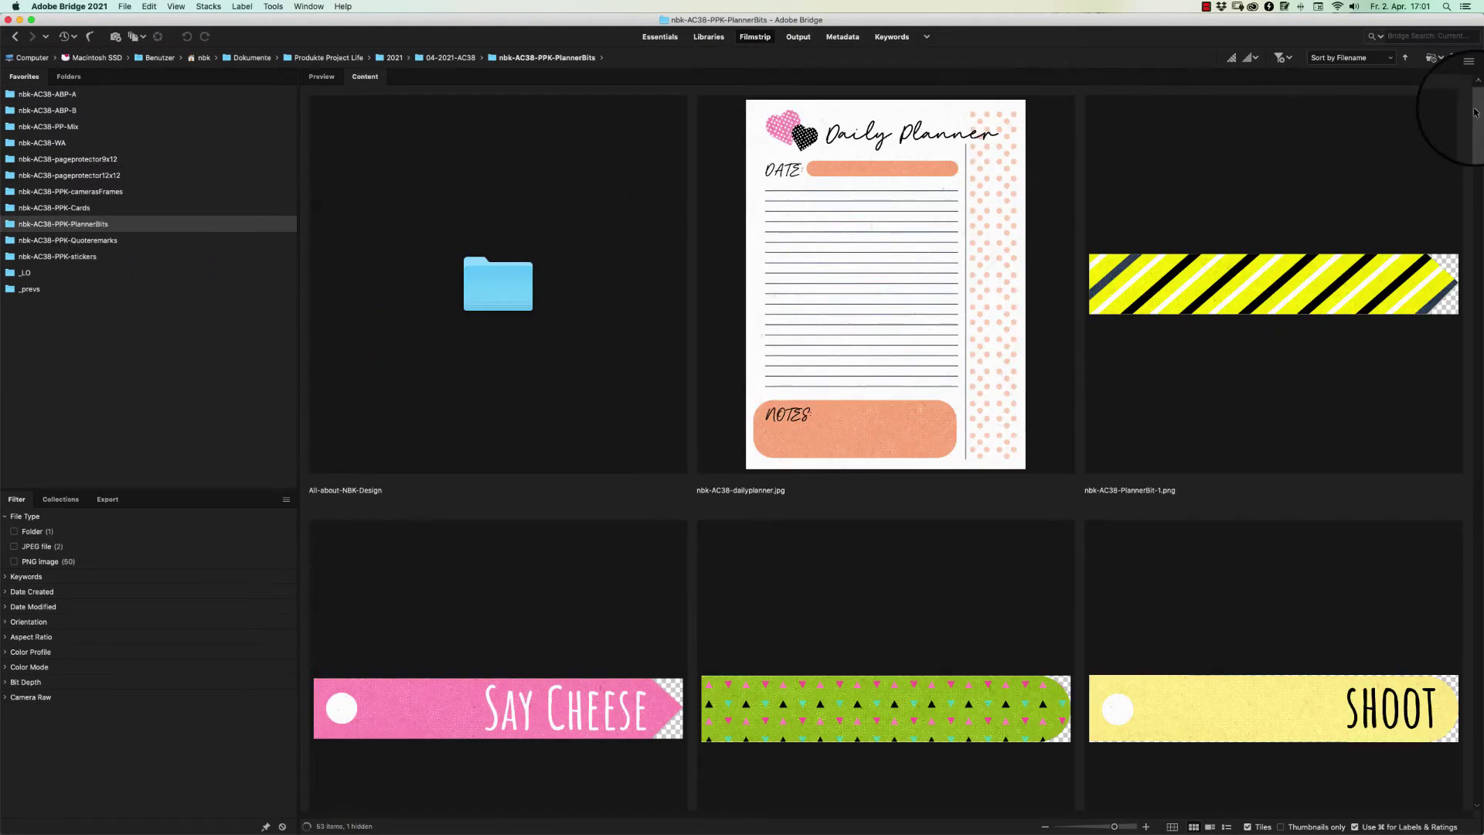
scroll(1420, 213, "down", 10)
scroll(1420, 212, "down", 20)
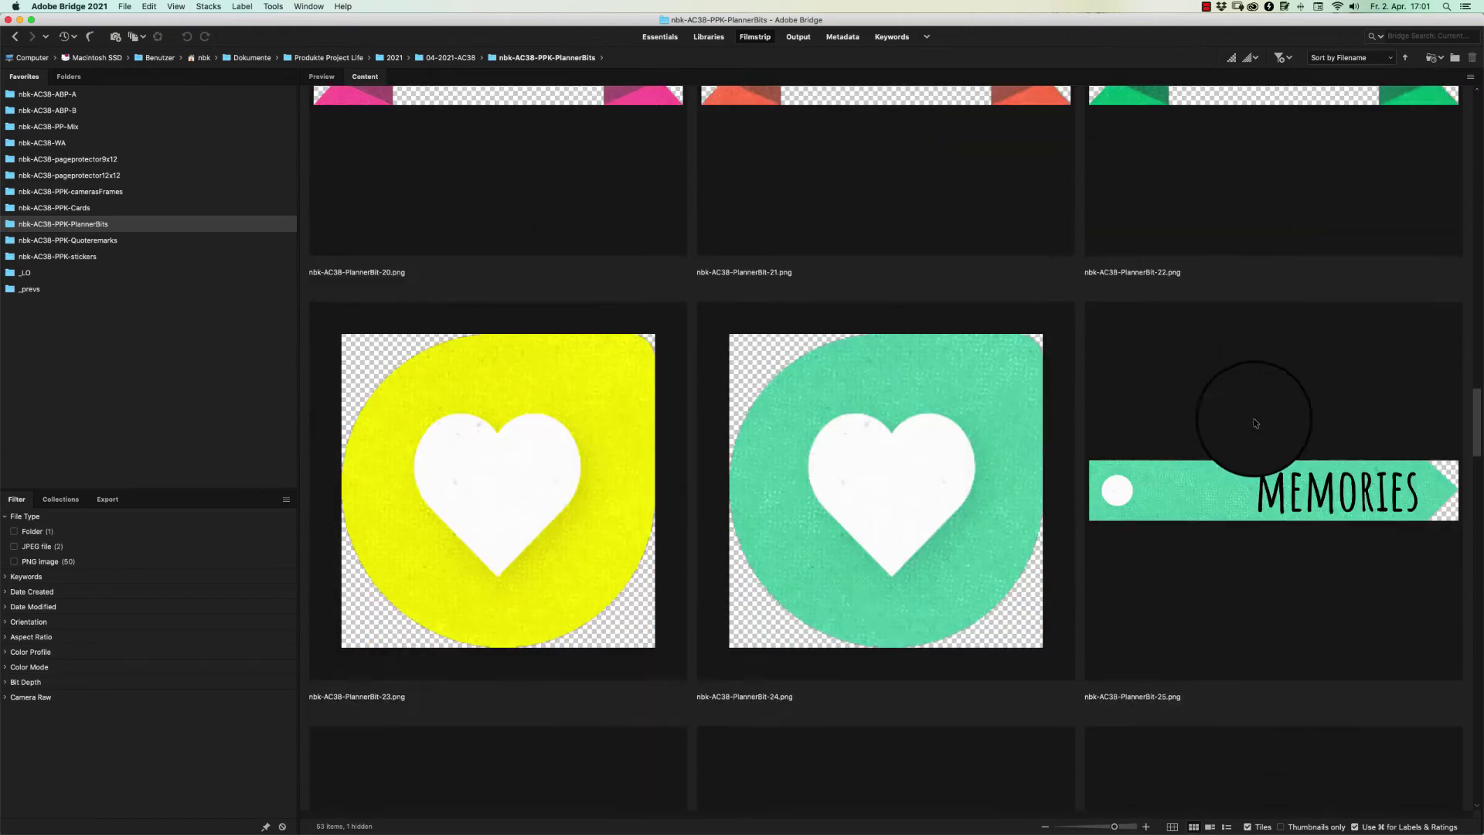
scroll(1218, 462, "up", 2)
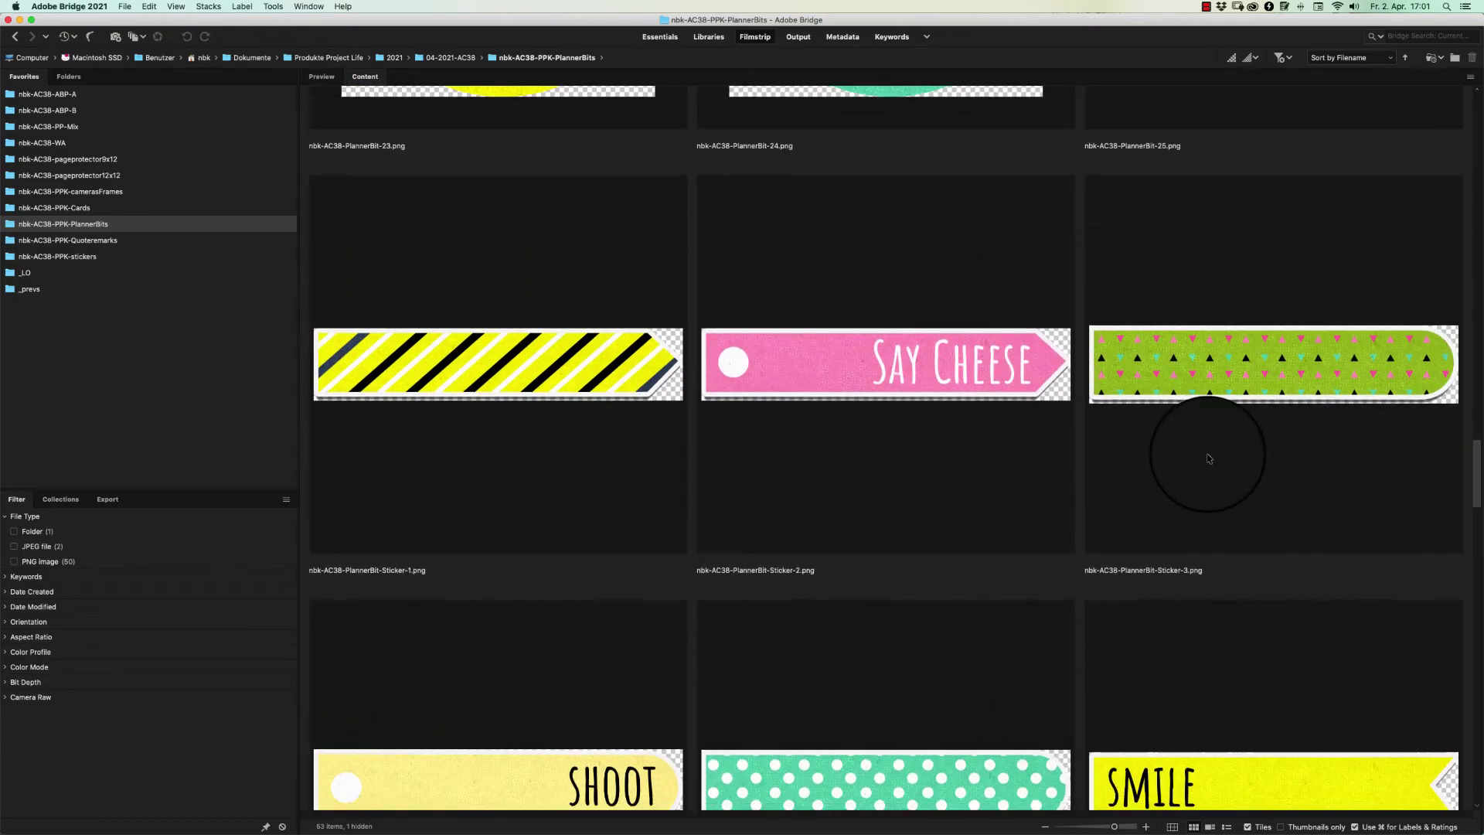
left_click(996, 357)
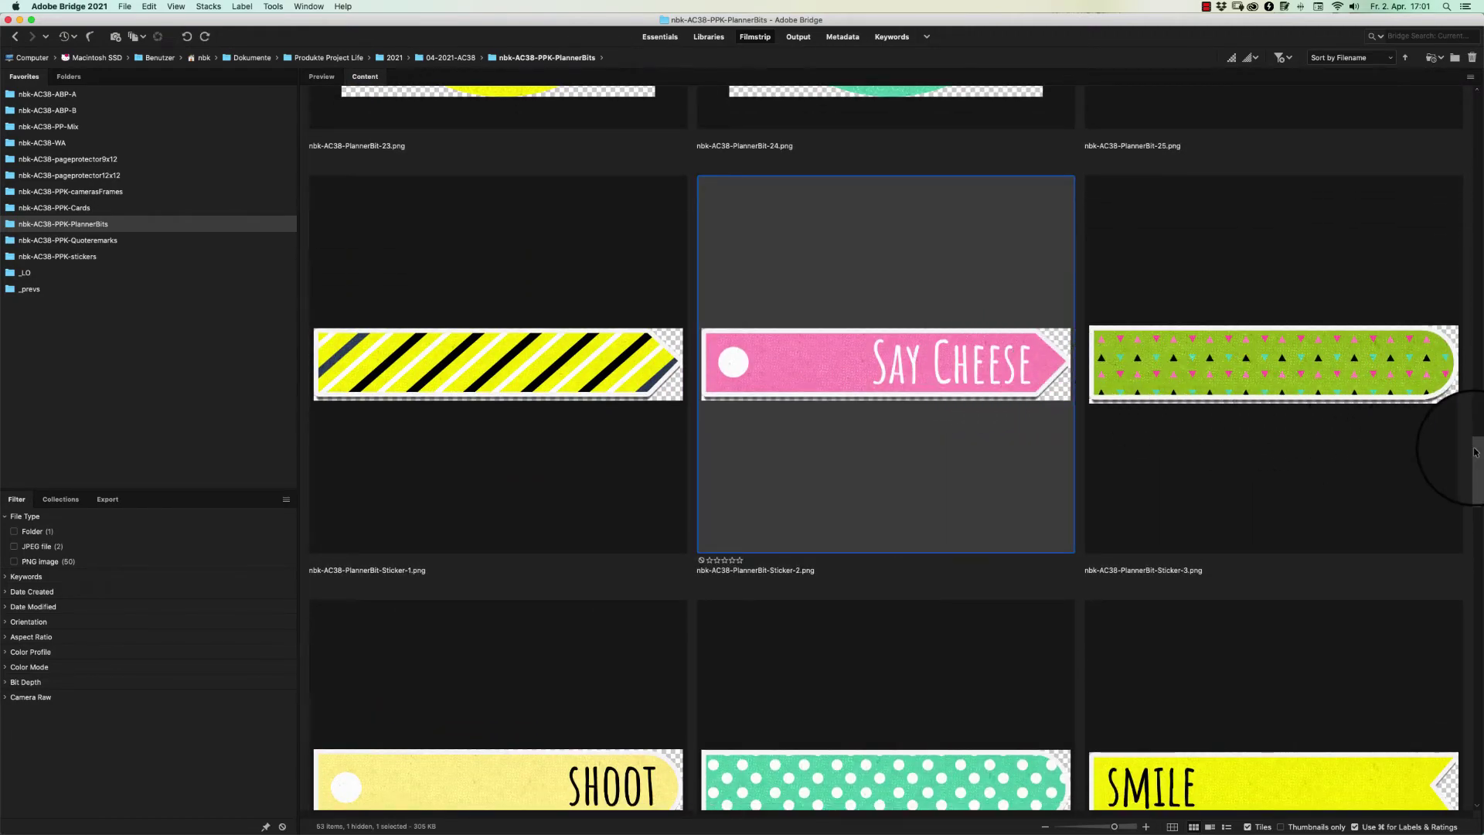
scroll(1437, 432, "down", 15)
scroll(1430, 551, "down", 15)
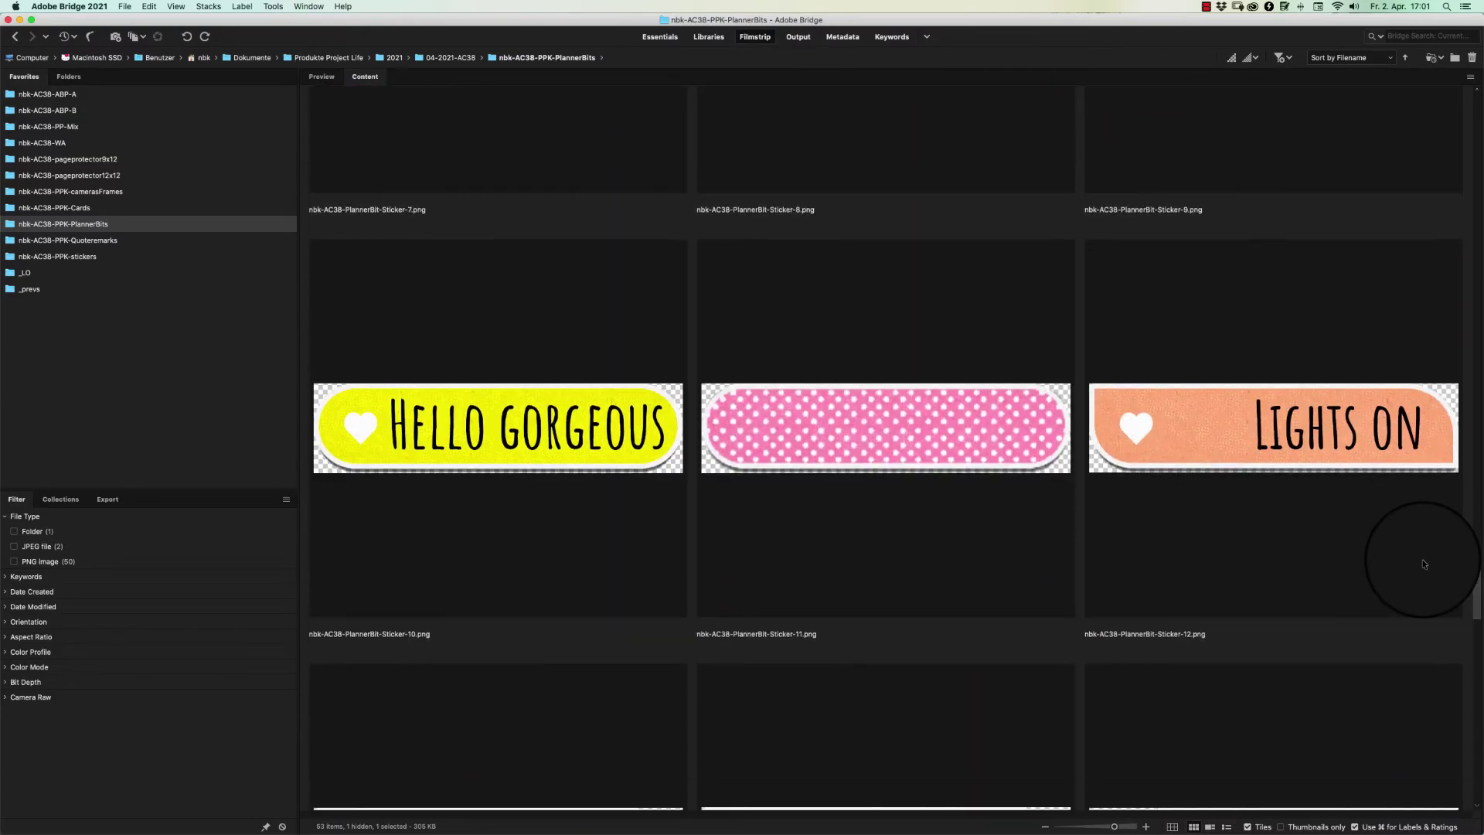
scroll(1356, 683, "down", 15)
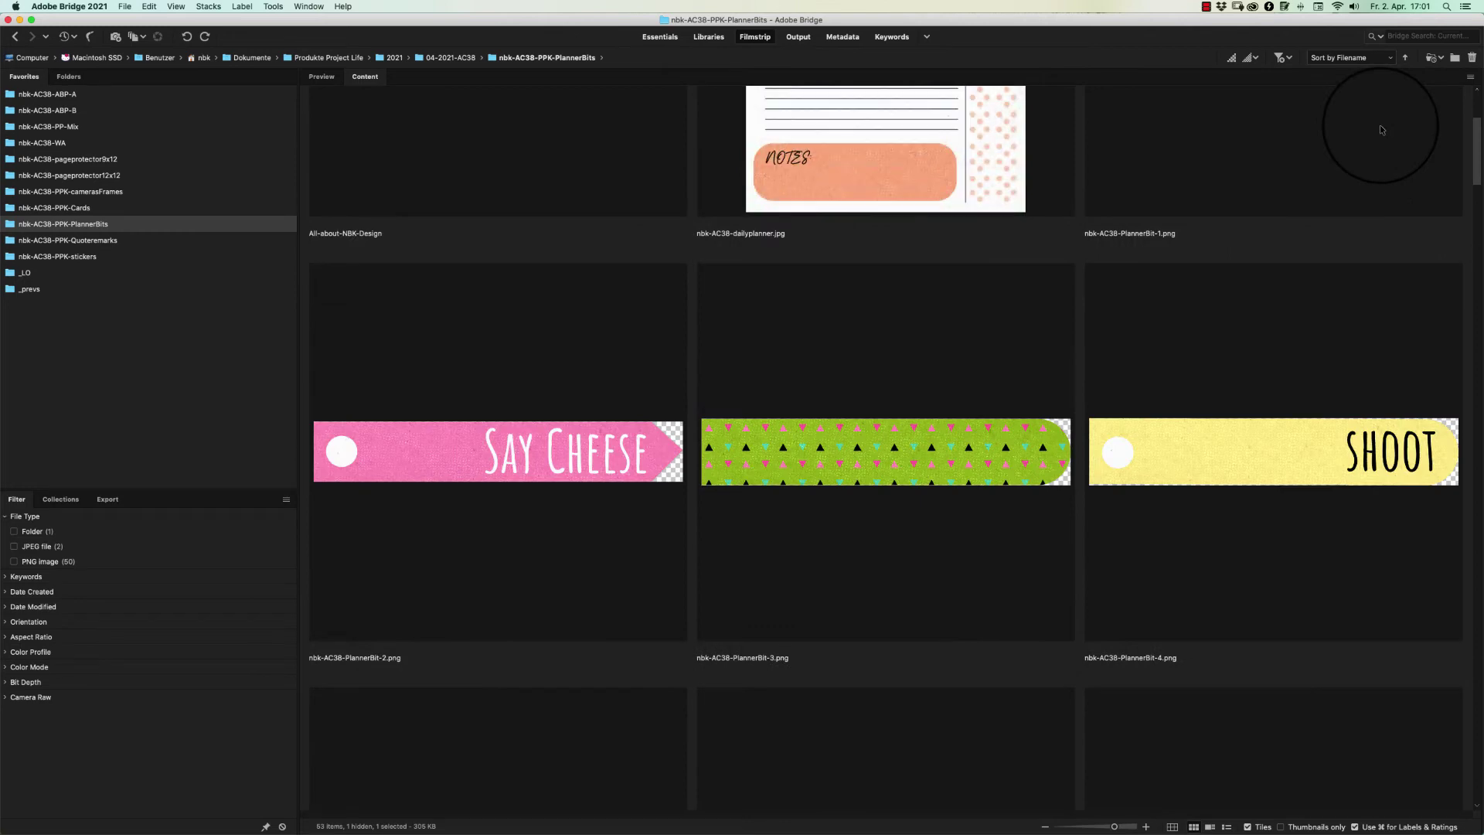
scroll(1376, 131, "up", 1)
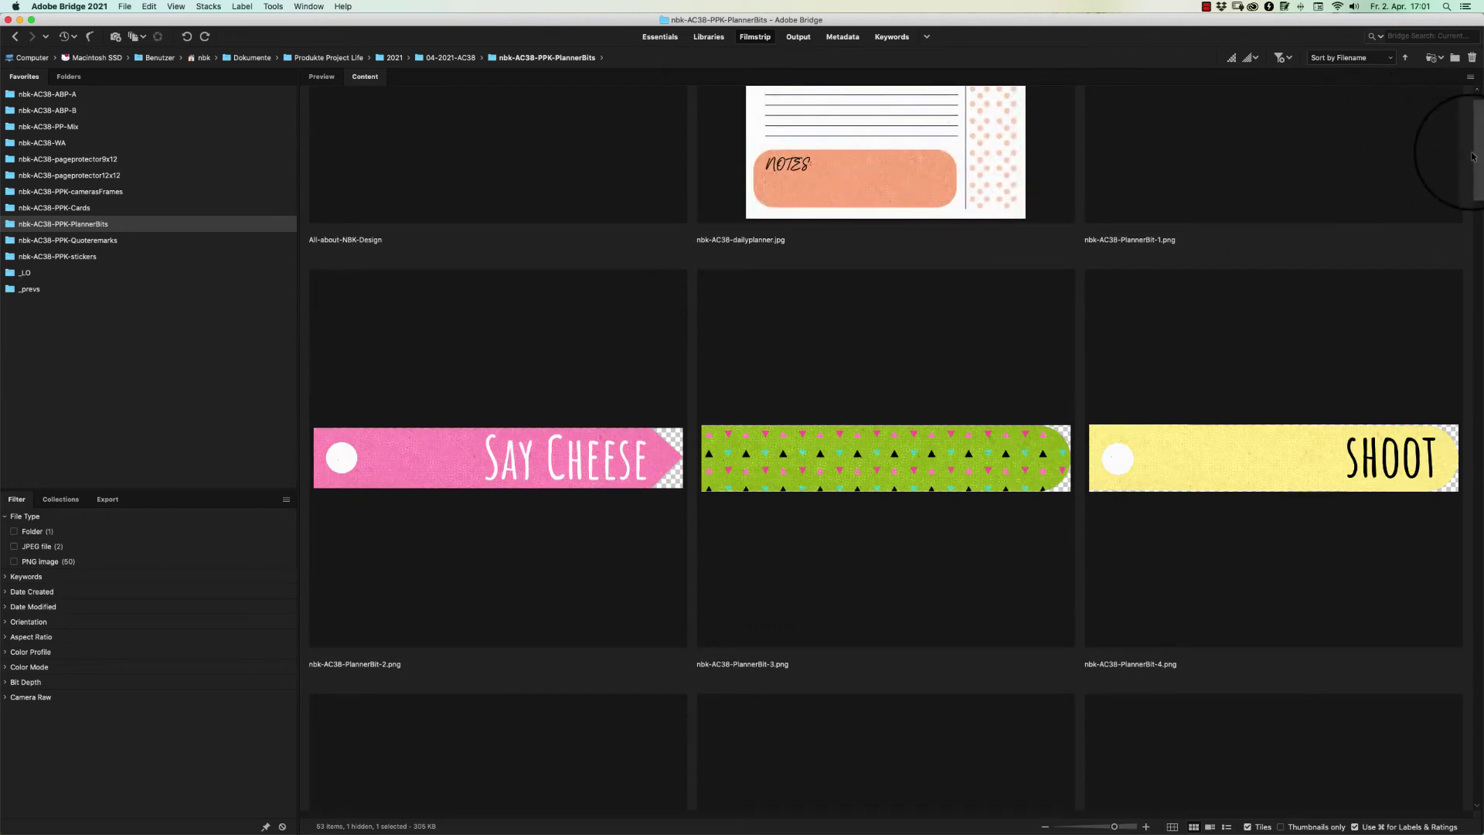
left_click_drag(1472, 157, 1435, 208)
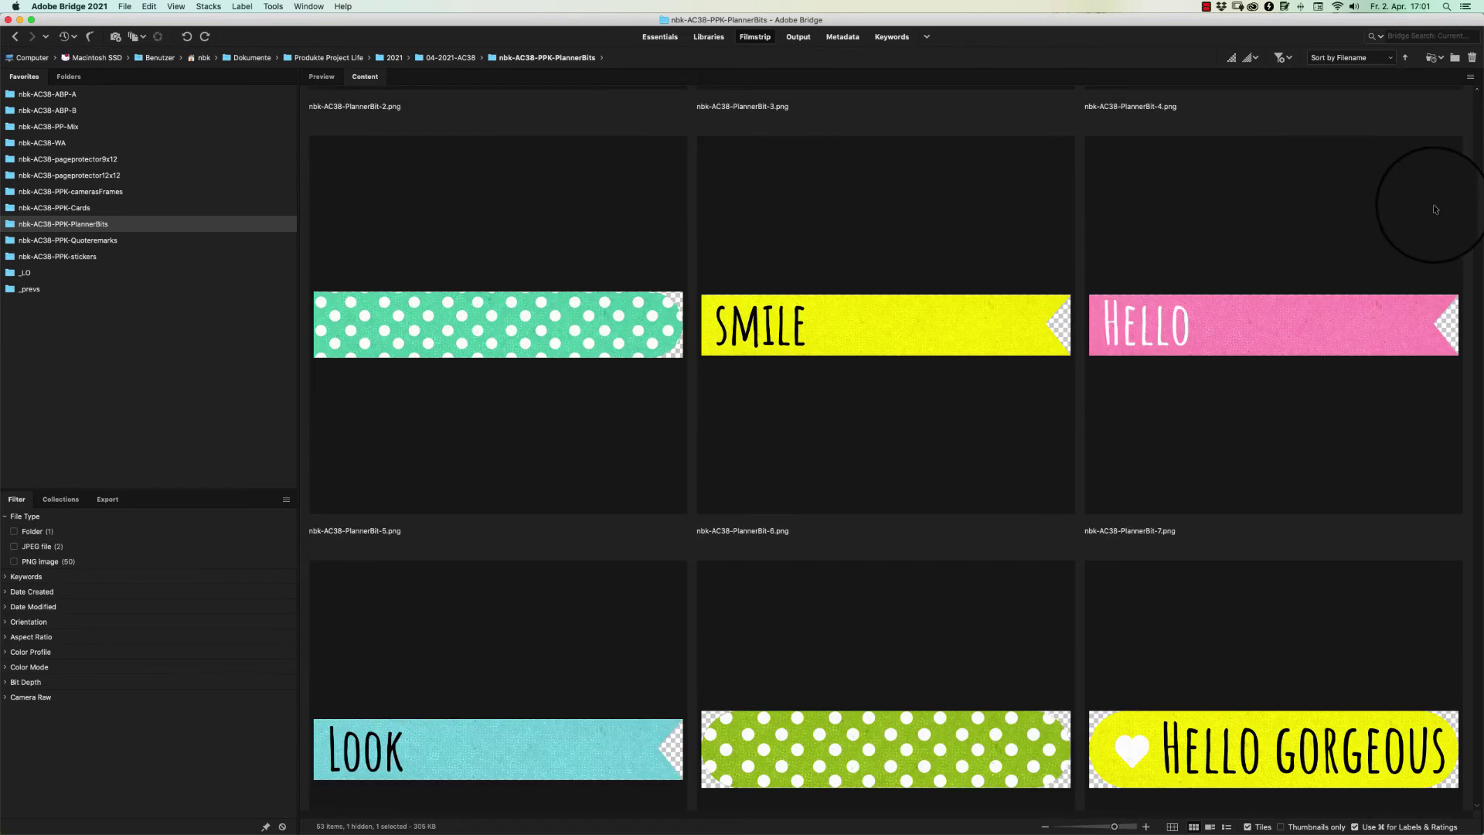
Open nbk-AC-38-Quoteremarks-V2-1.png from the Quoteremarks V2 folder in Bridge and place the pink heart quote over the confetti on the photo
left_click(161, 245)
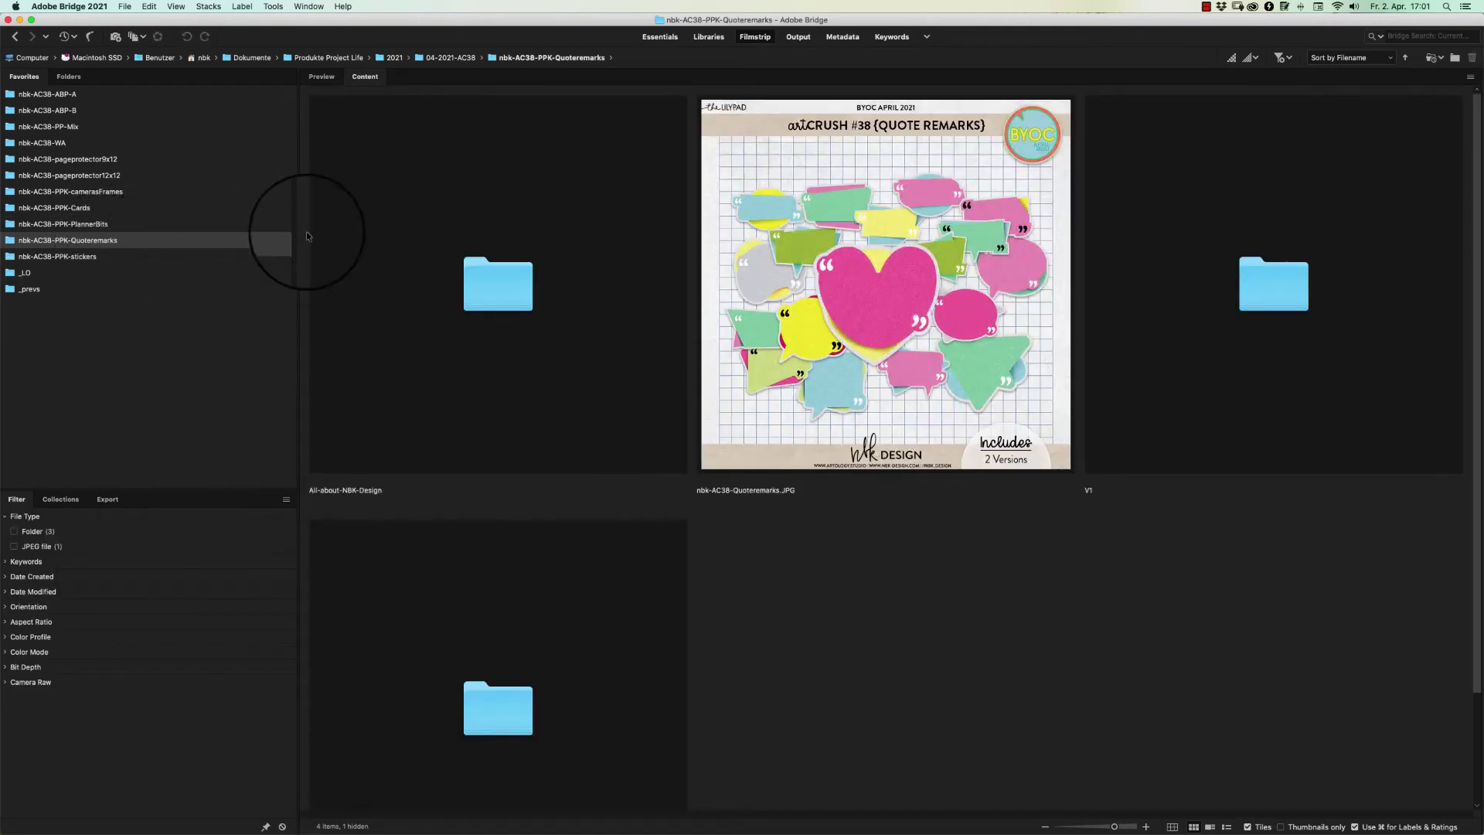
scroll(1461, 194, "down", 3)
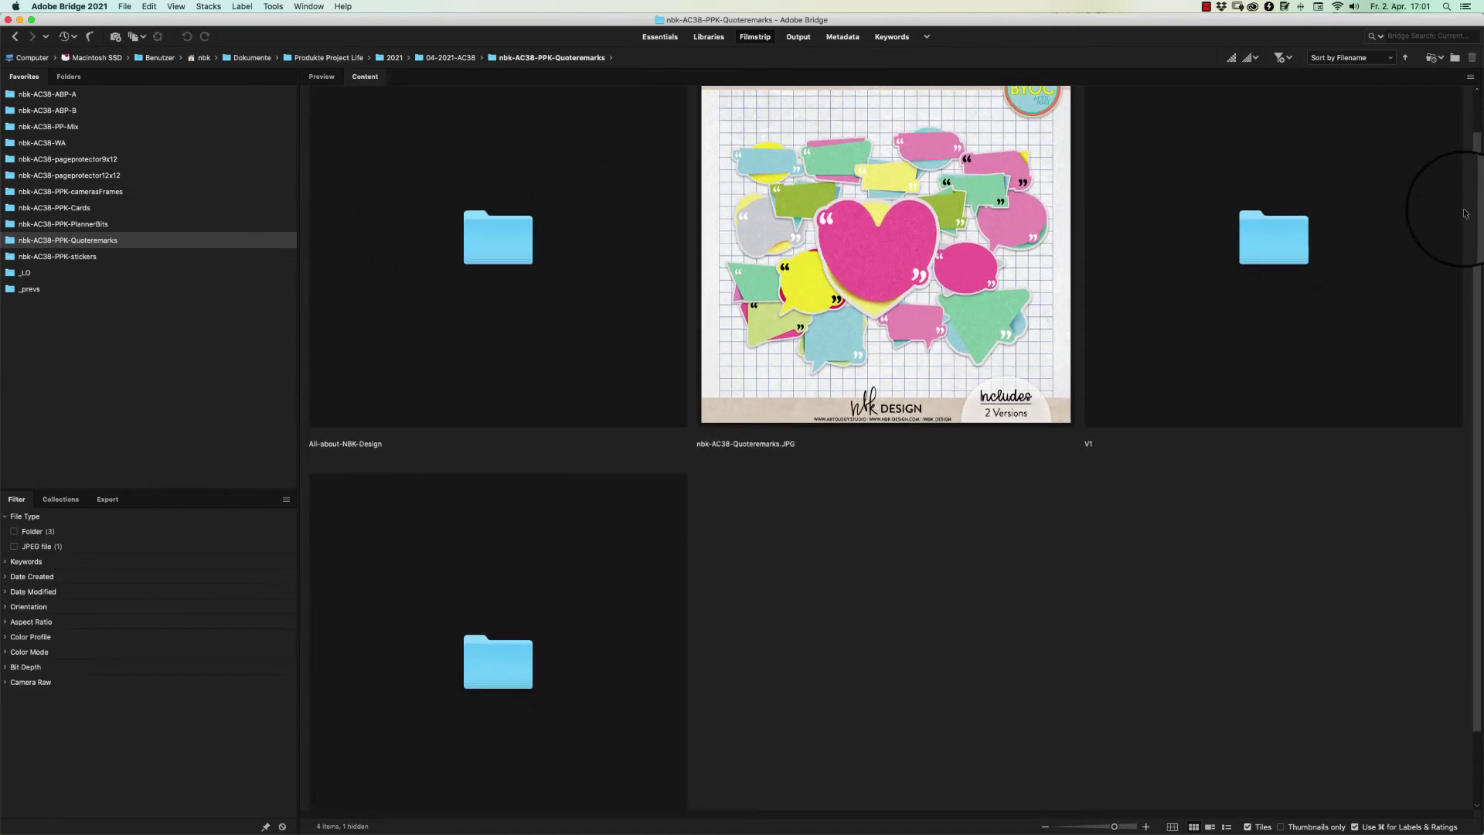
scroll(1453, 247, "down", 2)
scroll(1399, 263, "up", 3)
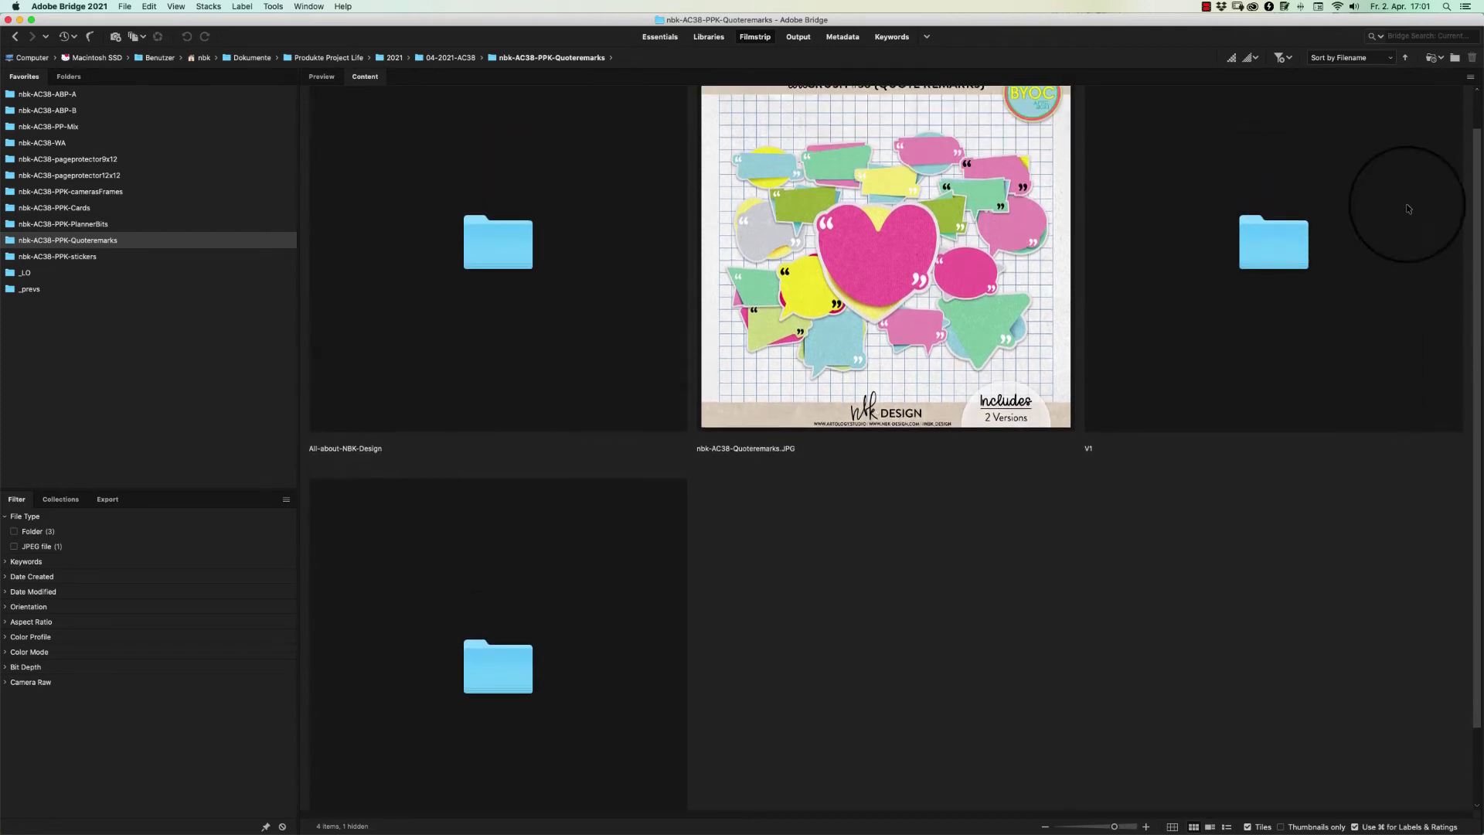
double_click(510, 660)
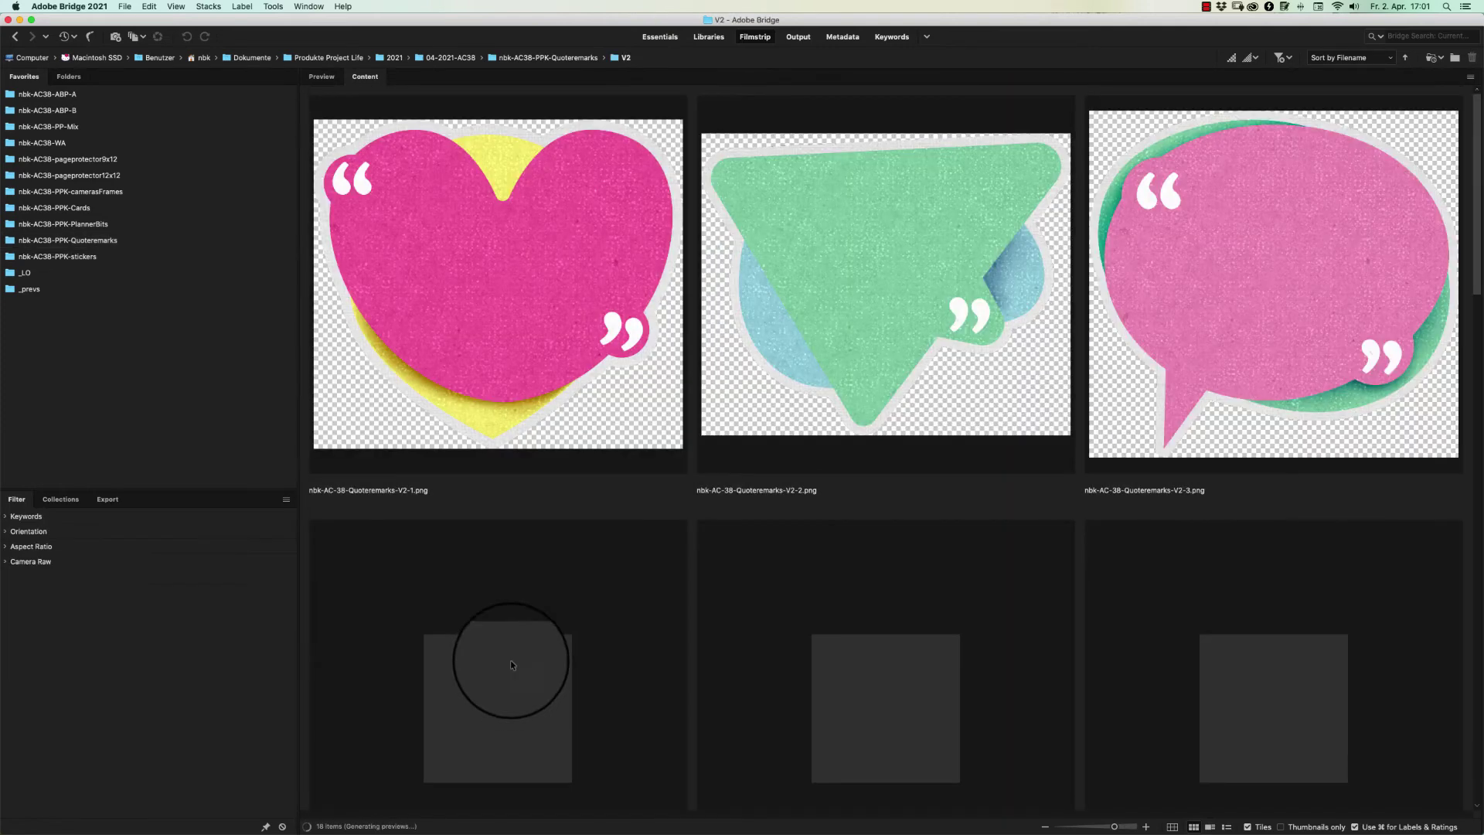
left_click(642, 262)
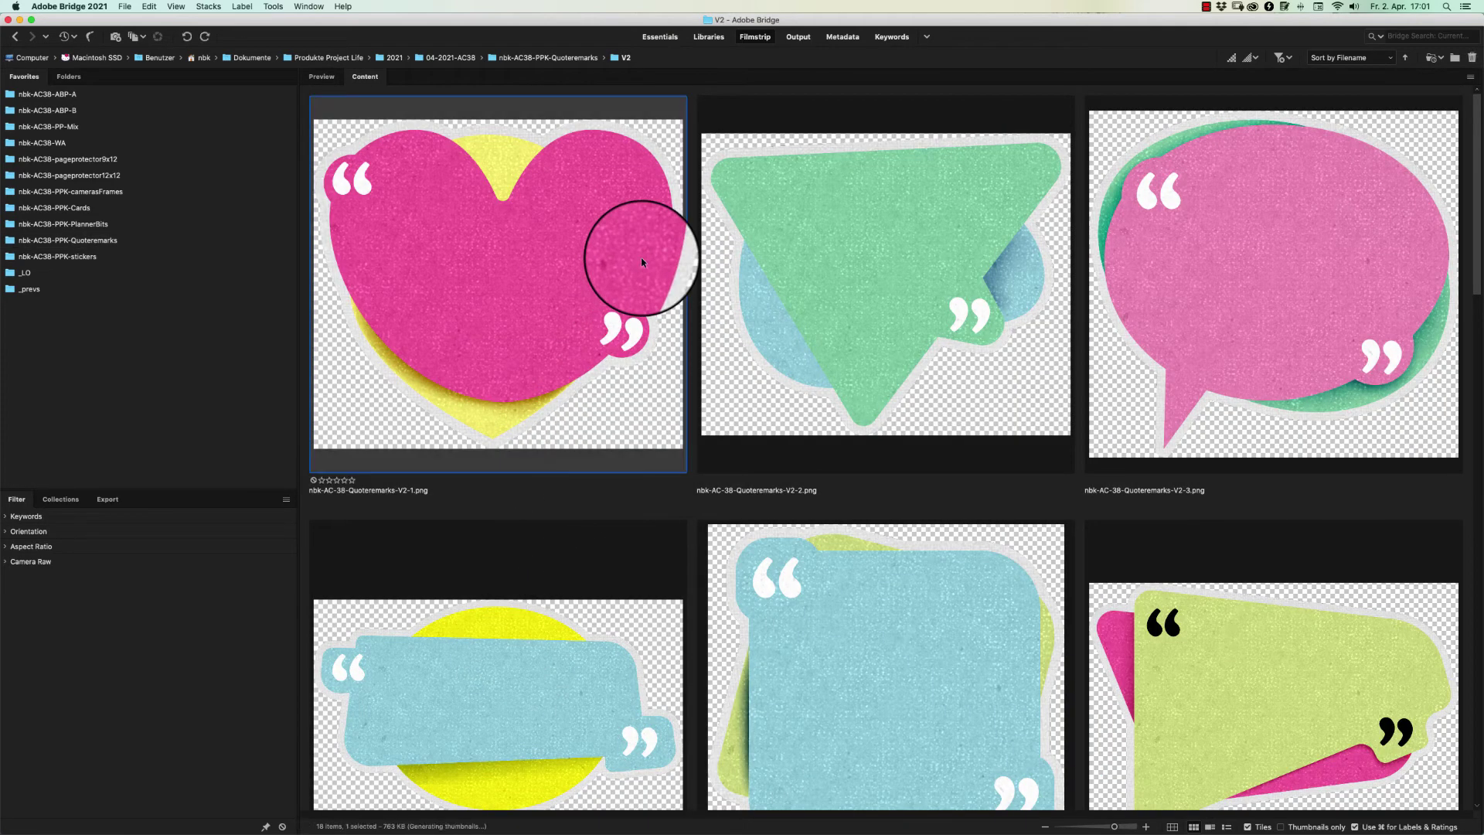
double_click(617, 303)
left_click_drag(599, 296, 581, 199)
key("super+t")
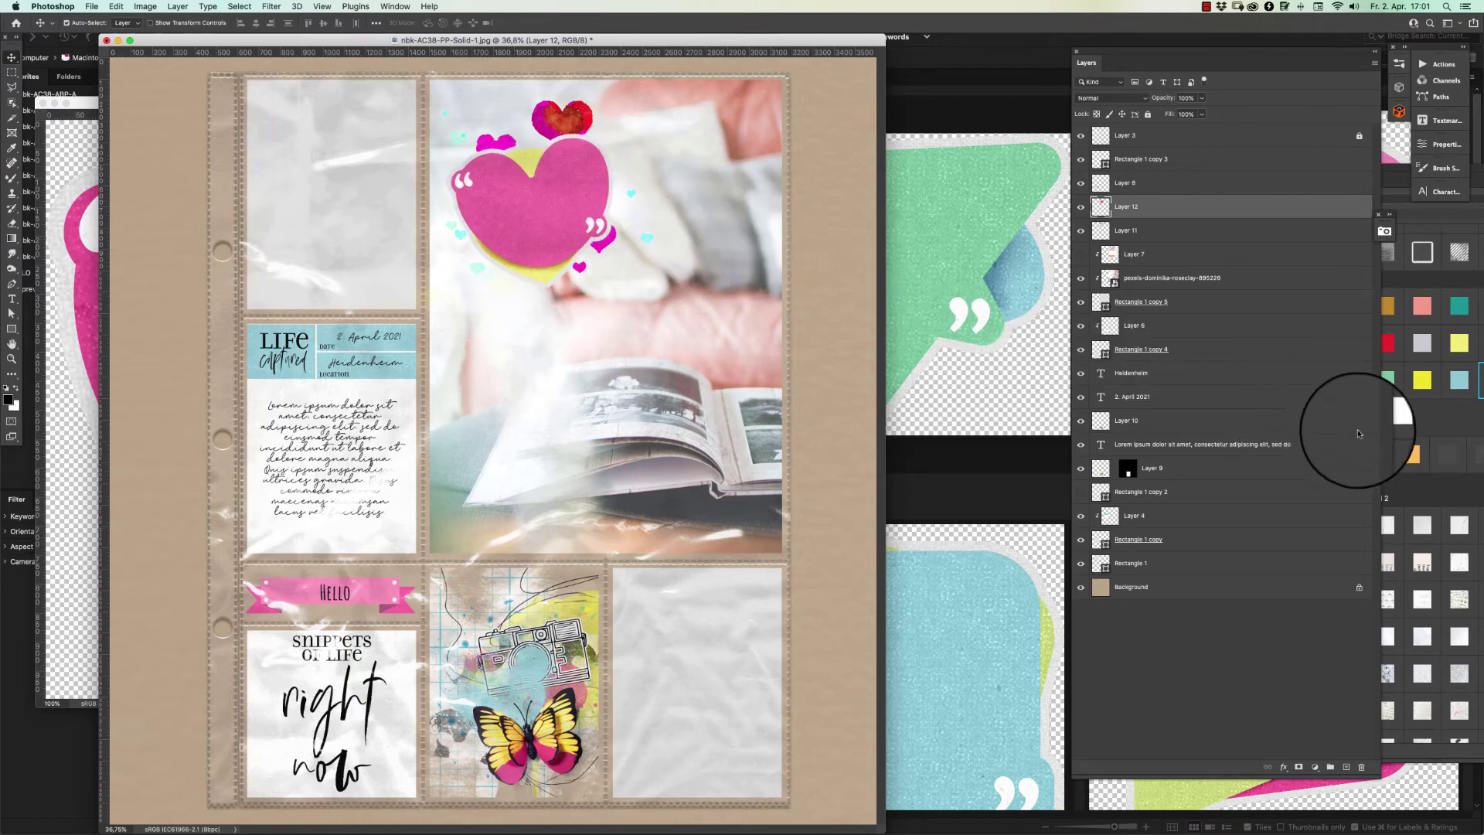
Apply a shadow style from the be gentle be kind style group to the pink heart quote on Layer 12 and nudge it down
left_click(1447, 456)
key("super+z")
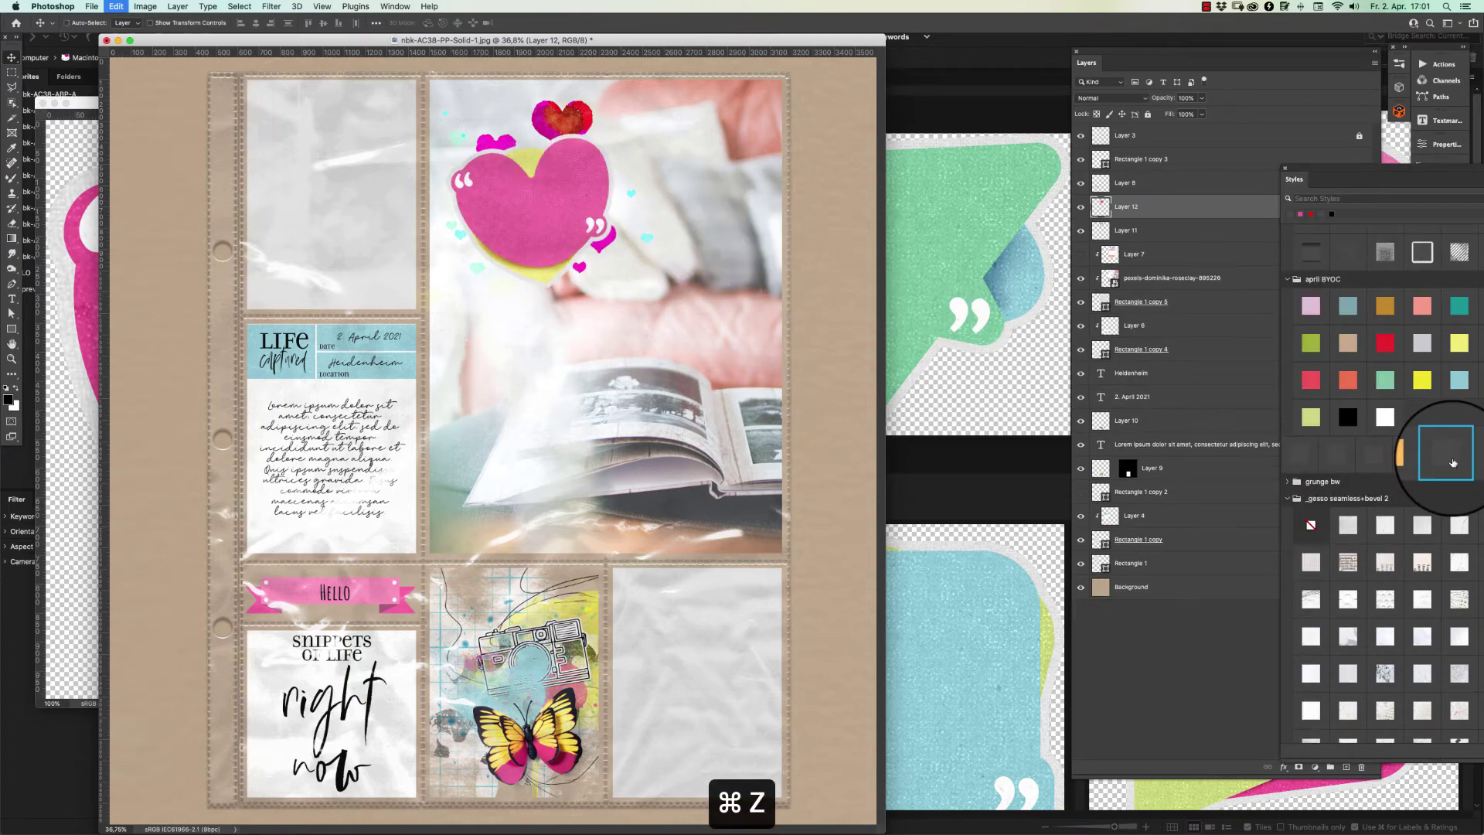
left_click_drag(1368, 179, 1283, 159)
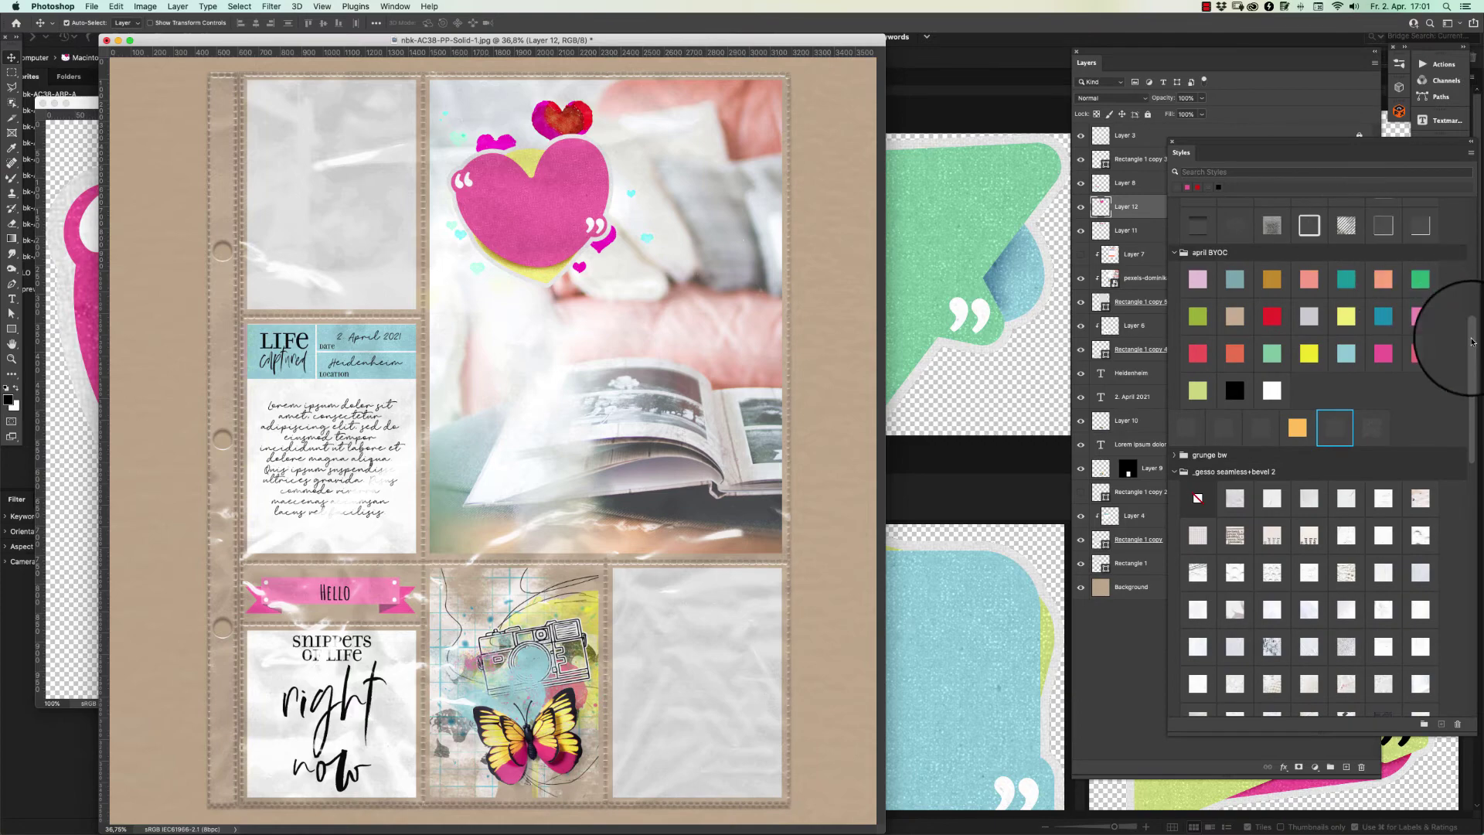
left_click_drag(1472, 341, 1471, 256)
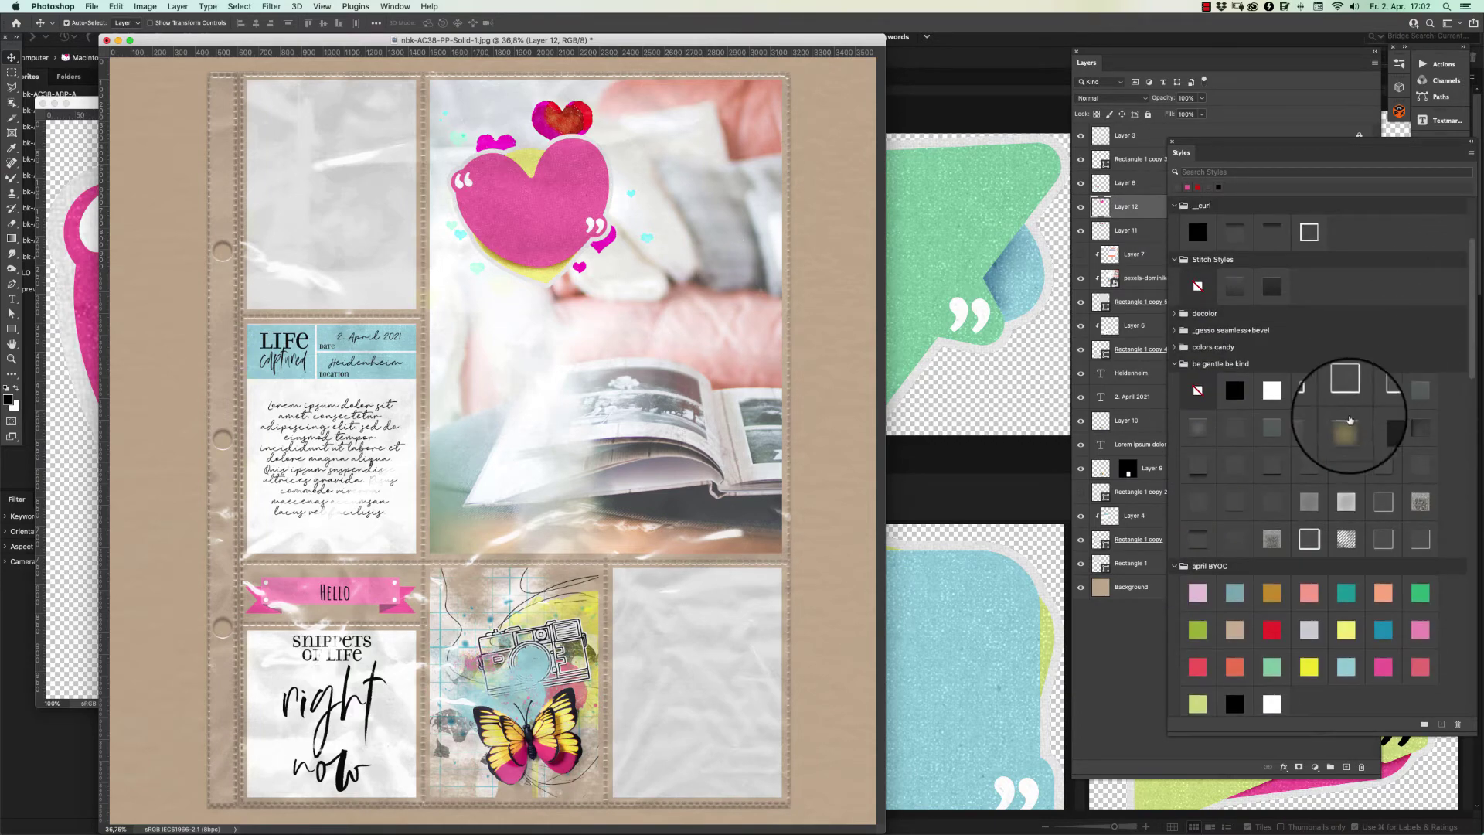
left_click(1314, 463)
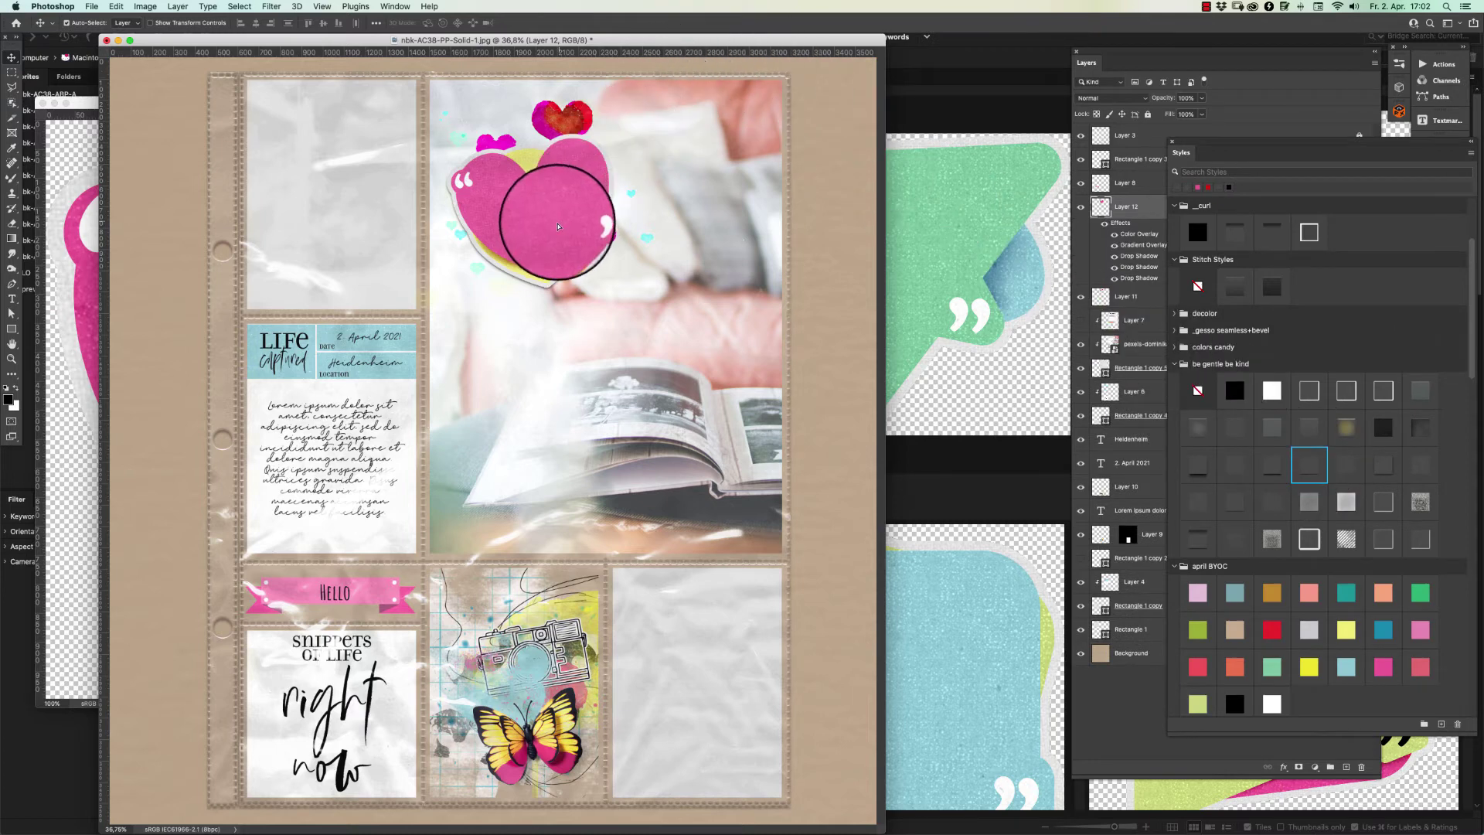
left_click_drag(558, 226, 558, 242)
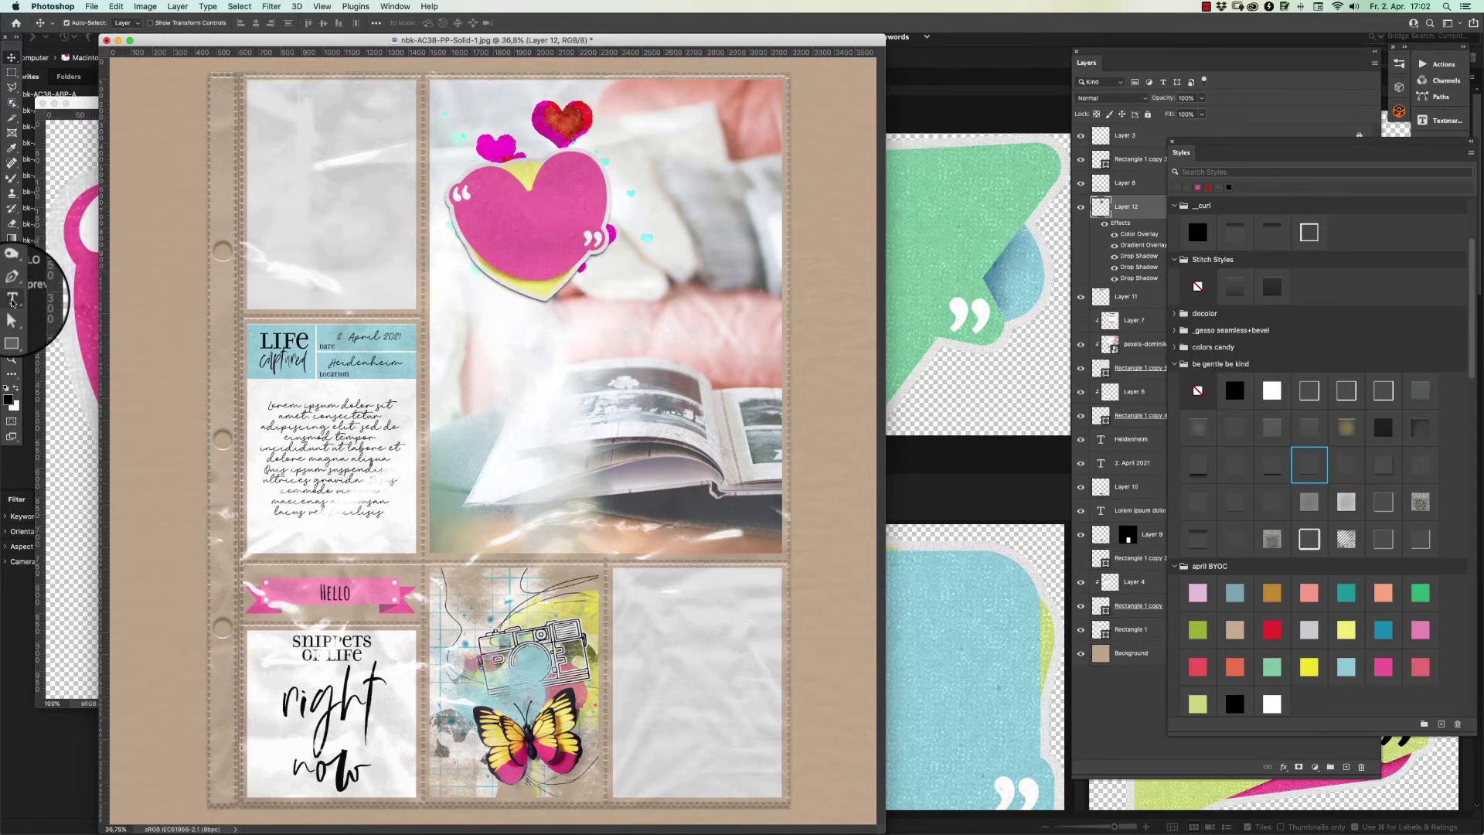
Duplicate the Lorem ipsum journaling text, move the copy over the heart quote and stack it above Layer 12
left_click(12, 59)
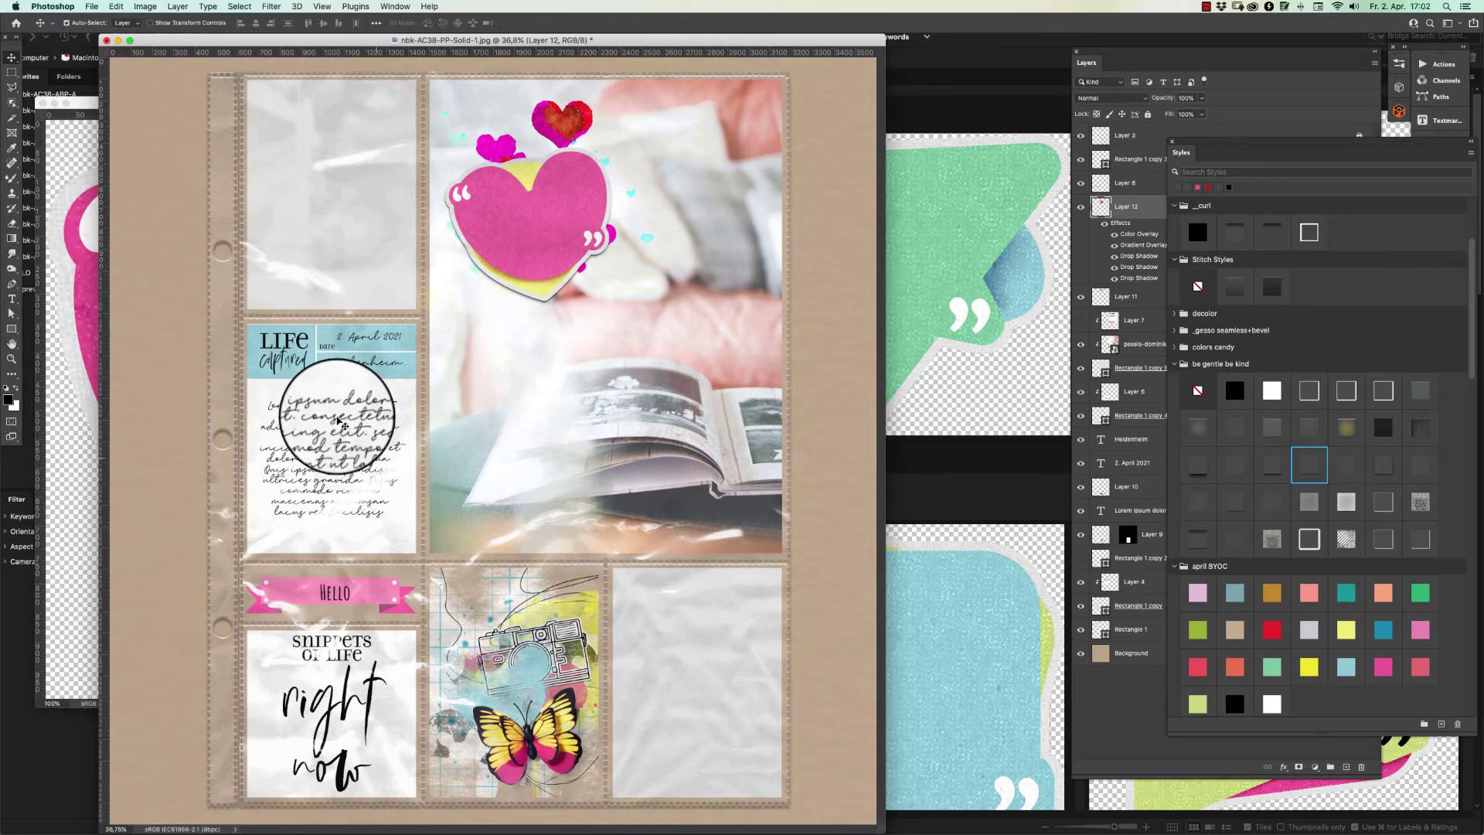
left_click(334, 440)
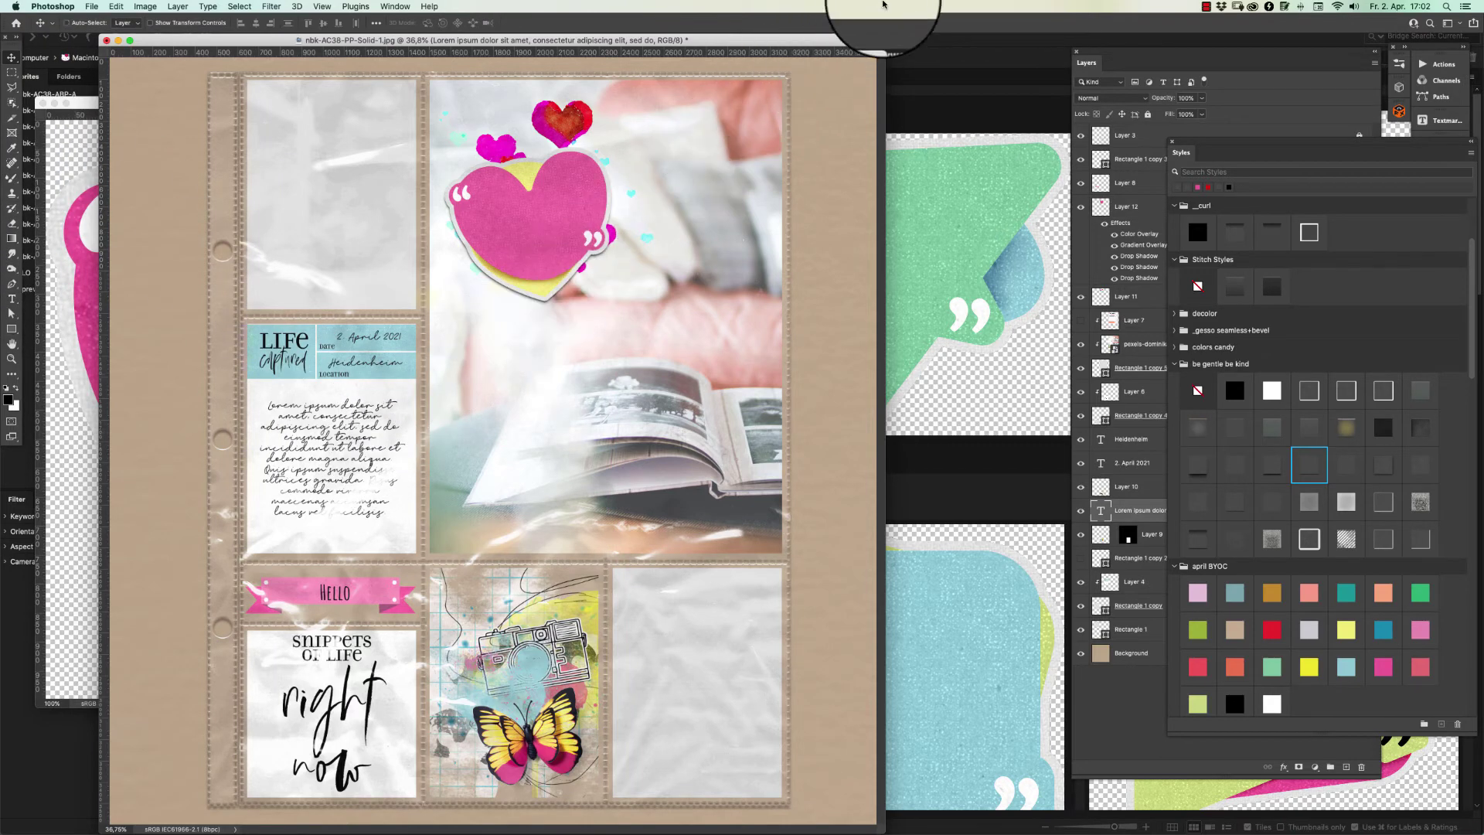
key("cmd+j")
left_click_drag(334, 456, 795, 341)
left_click_drag(1143, 510, 1187, 200)
Rotate the copied text to about -18.6°, scale it to about 78% and fit it inside the pink heart quote
key("cmd+t")
left_click_drag(680, 159, 642, 139)
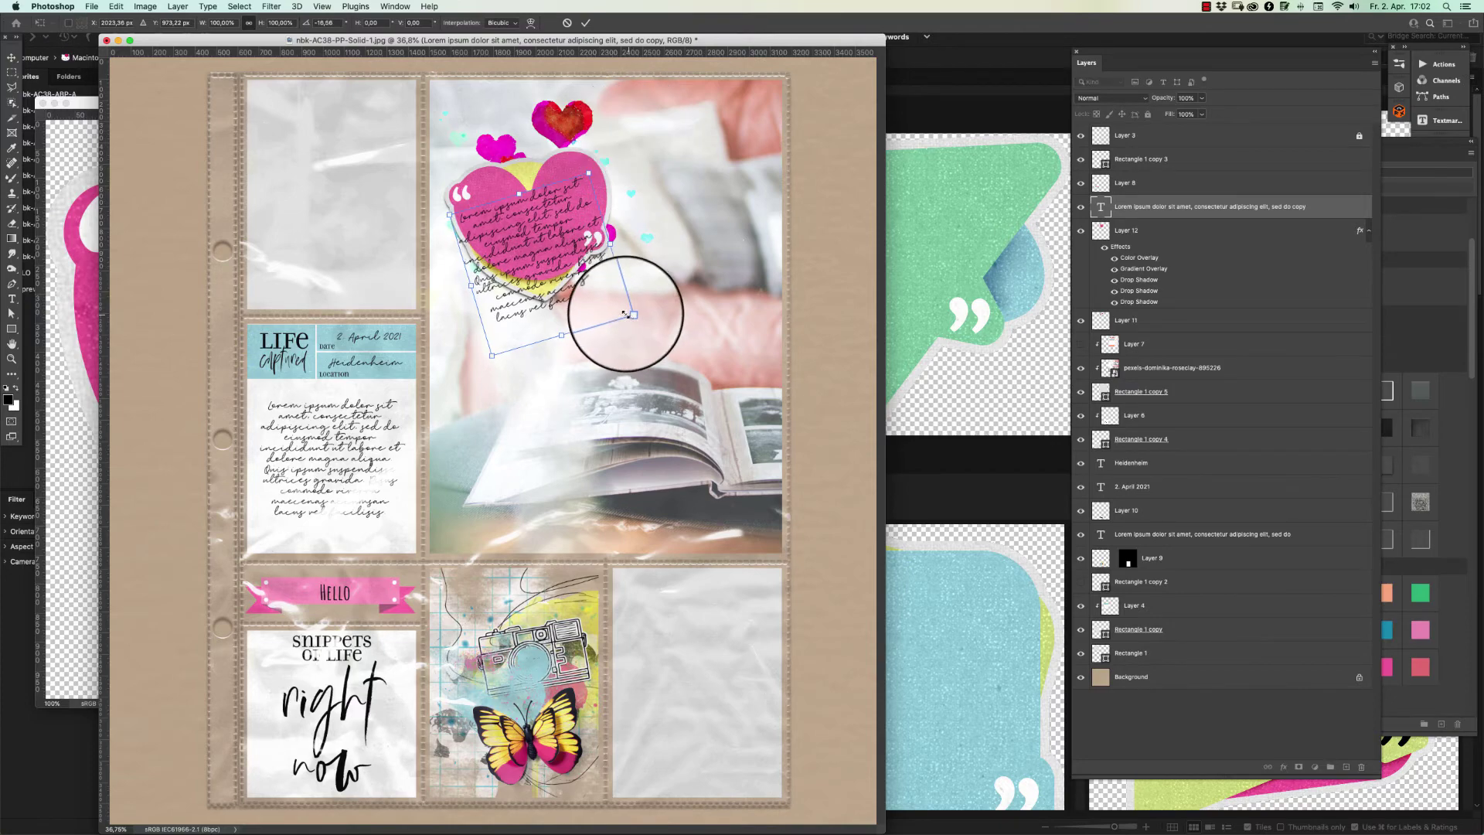
left_click_drag(630, 313, 591, 289)
left_click_drag(539, 246, 566, 223)
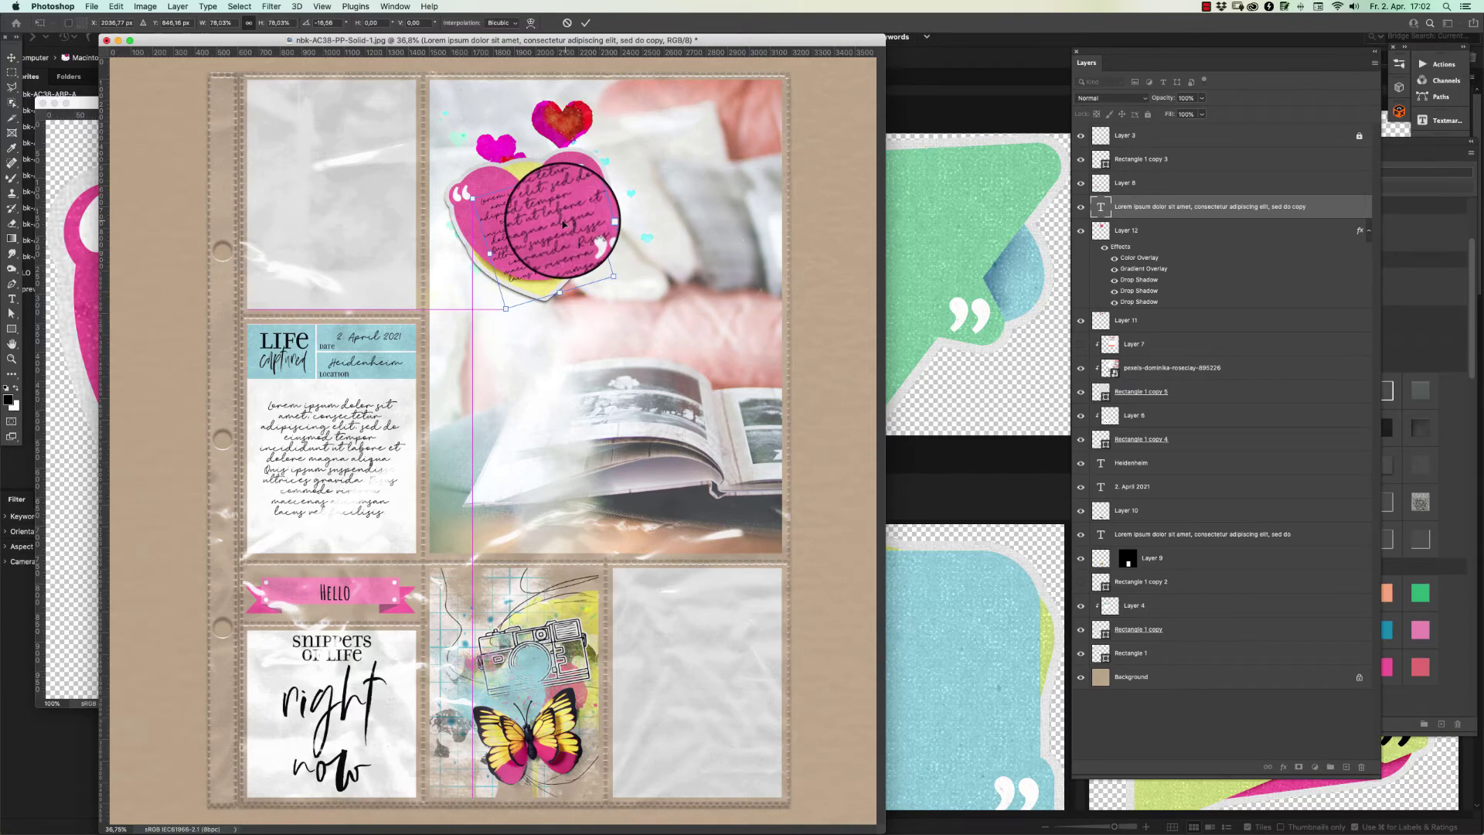
left_click(586, 23)
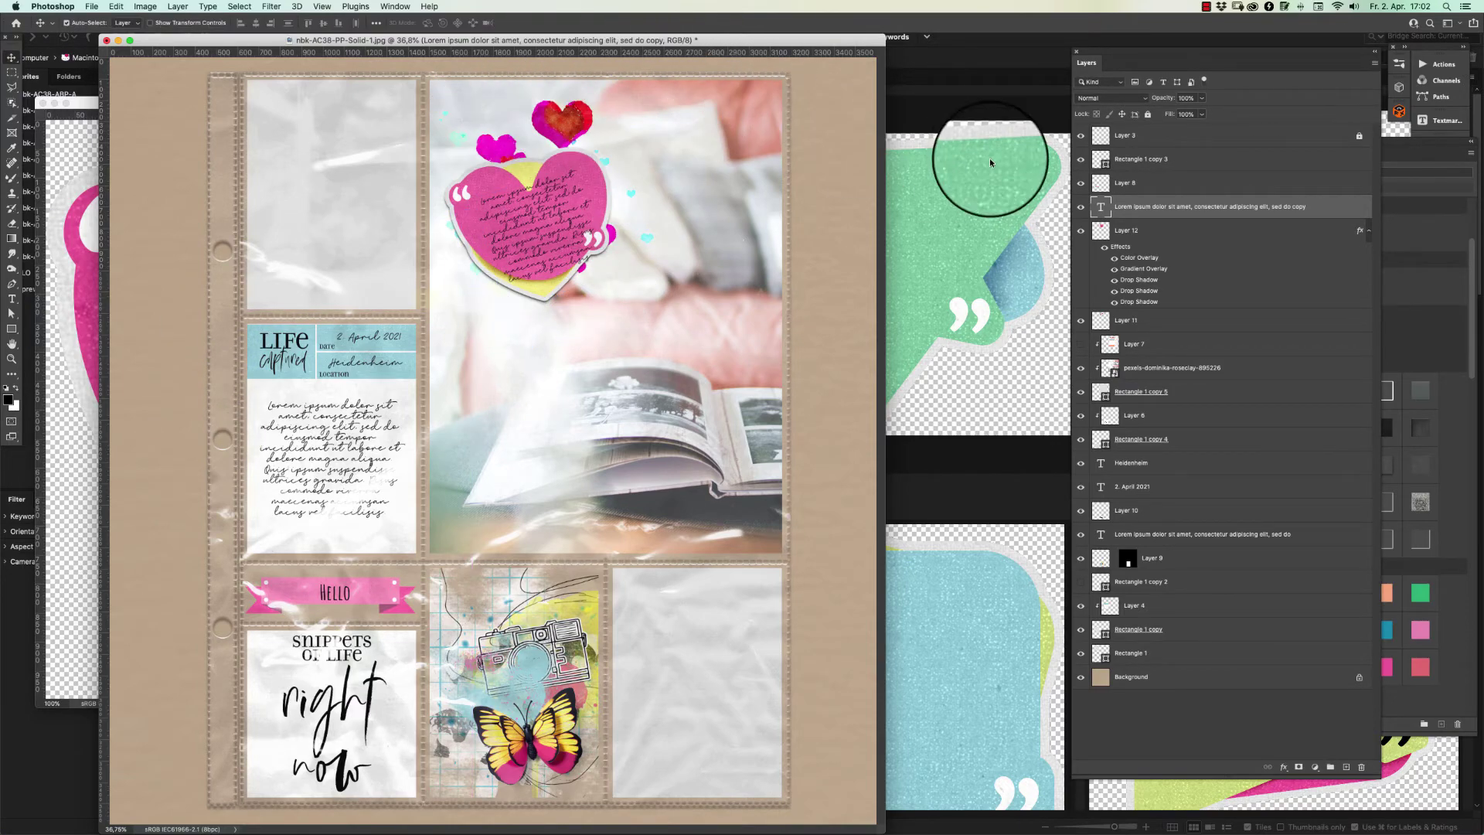
Switch to Bridge and look through the remaining quote shapes in the Quoteremarks V2 folder
left_click(1060, 112)
scroll(1378, 291, "down", 5)
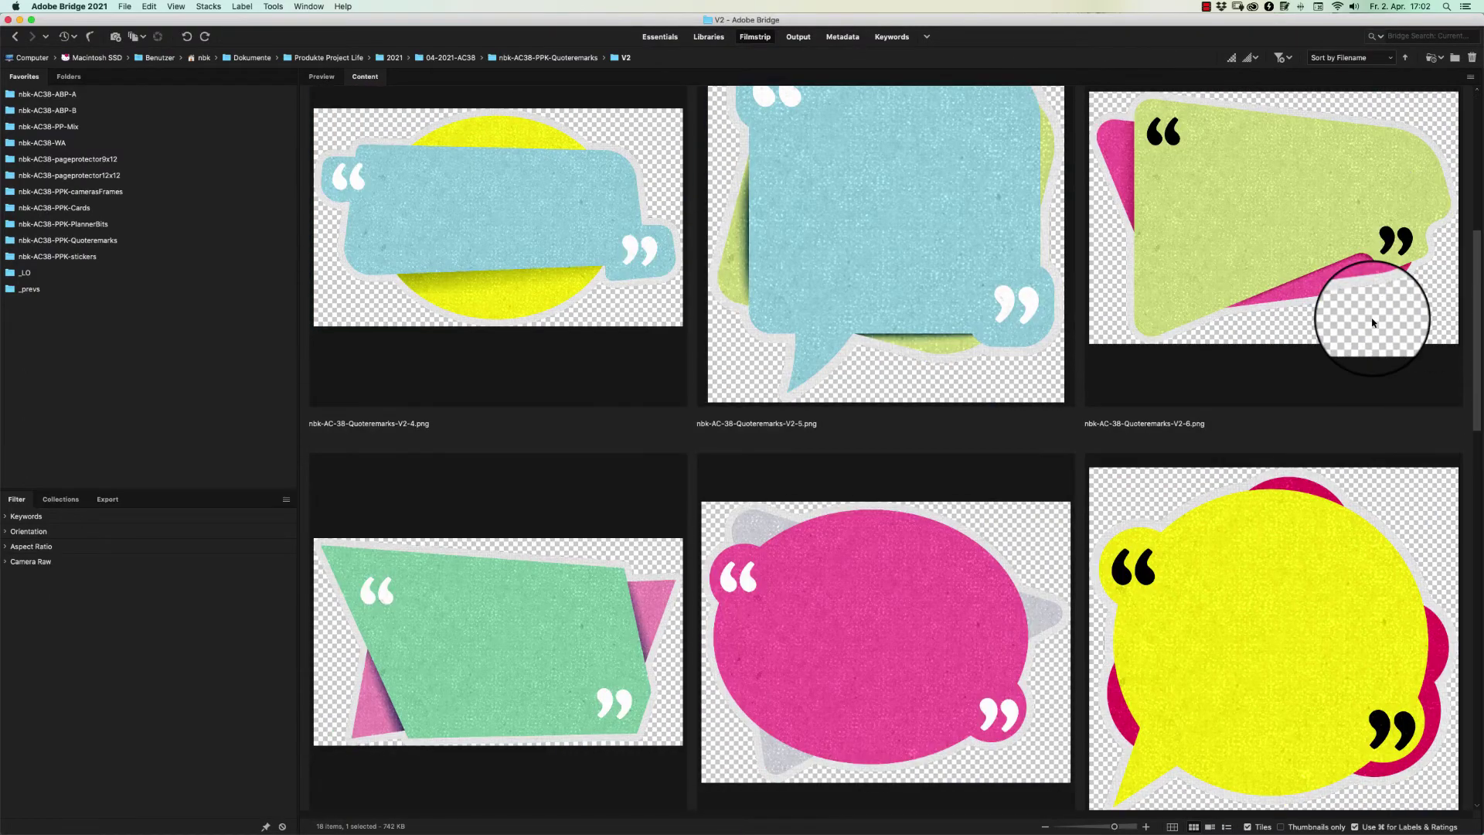
scroll(1373, 321, "down", 8)
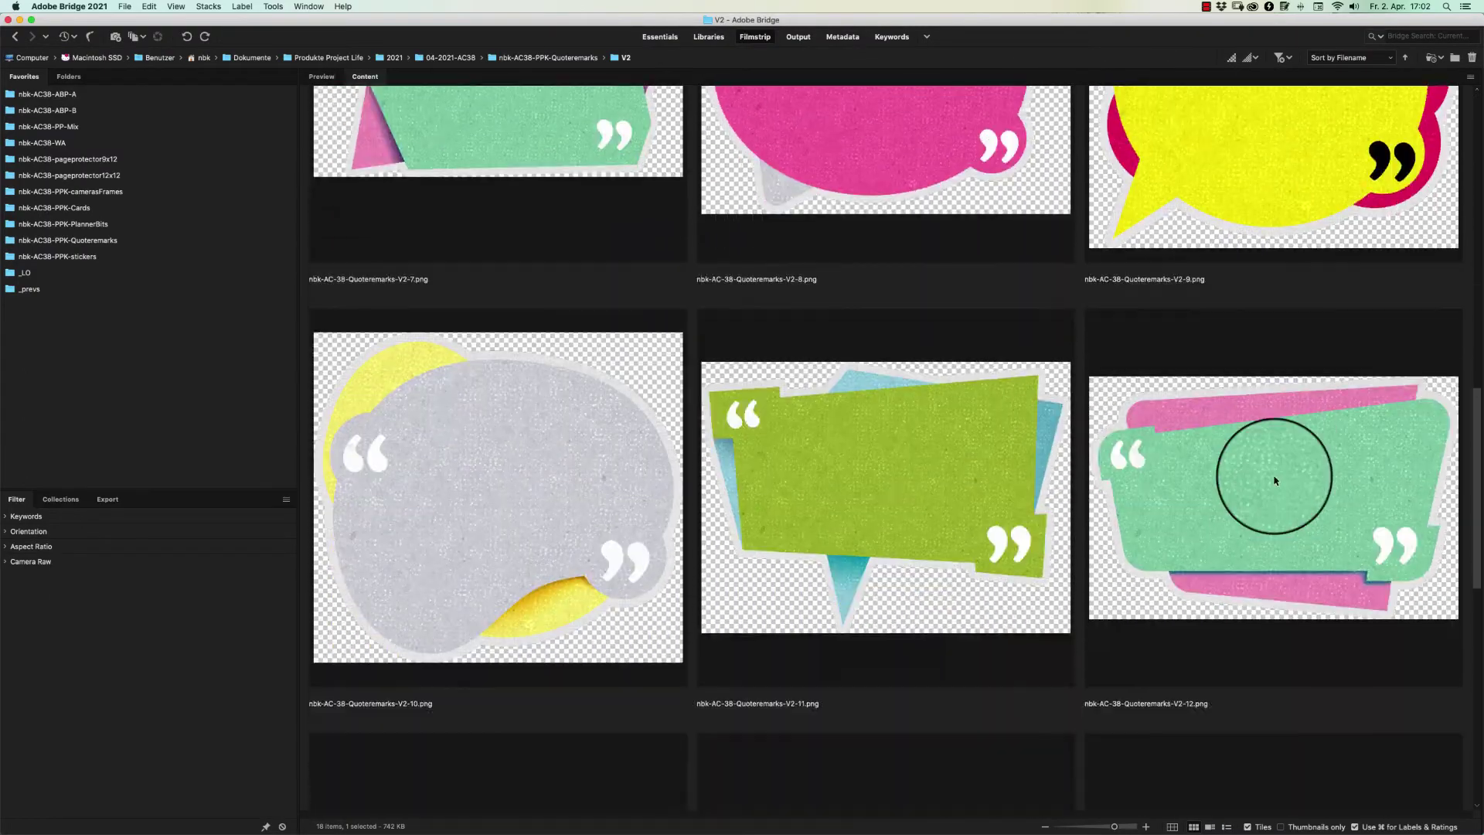
scroll(1257, 525, "down", 7)
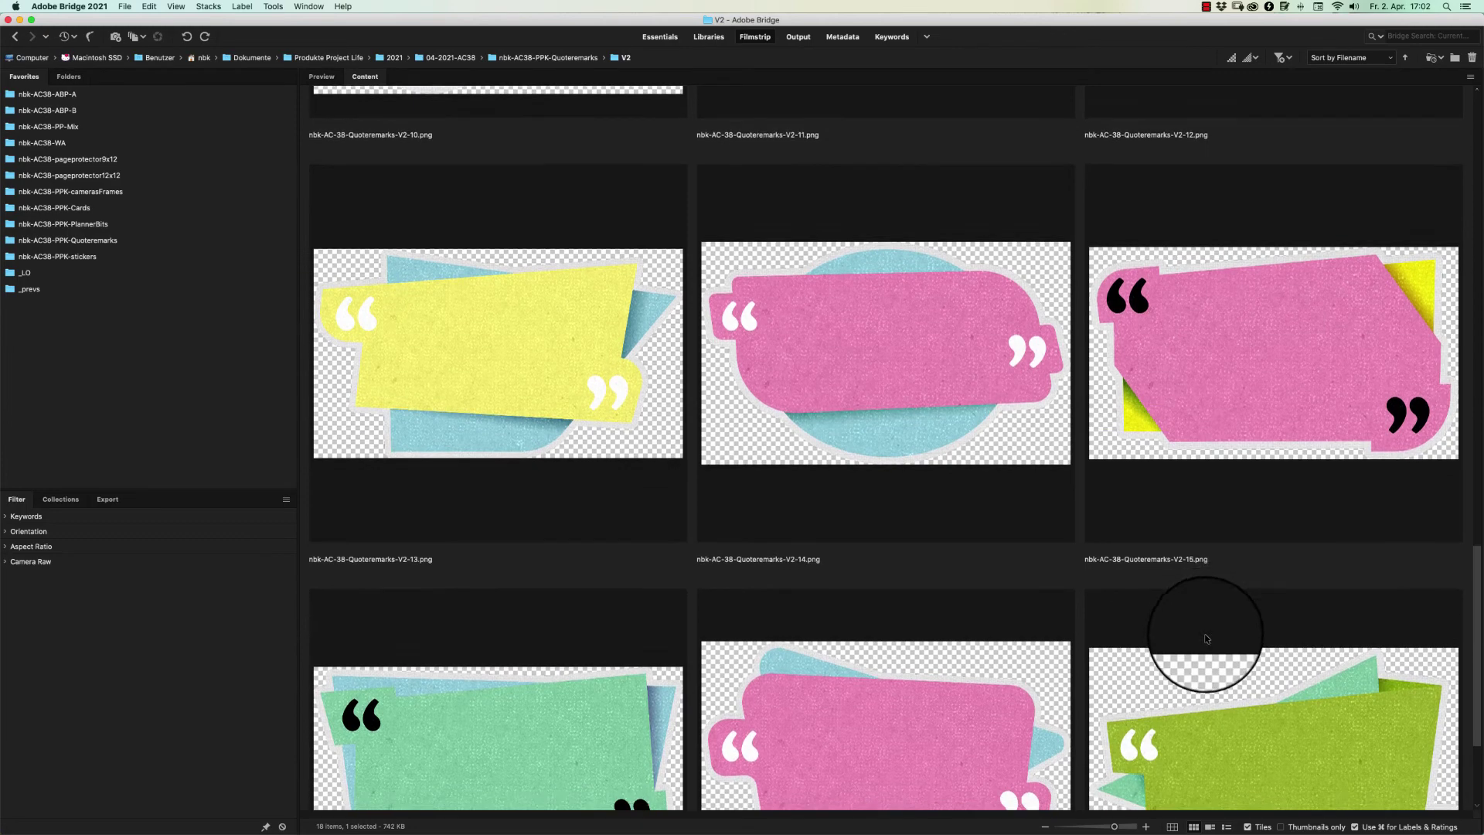
key("super+Up")
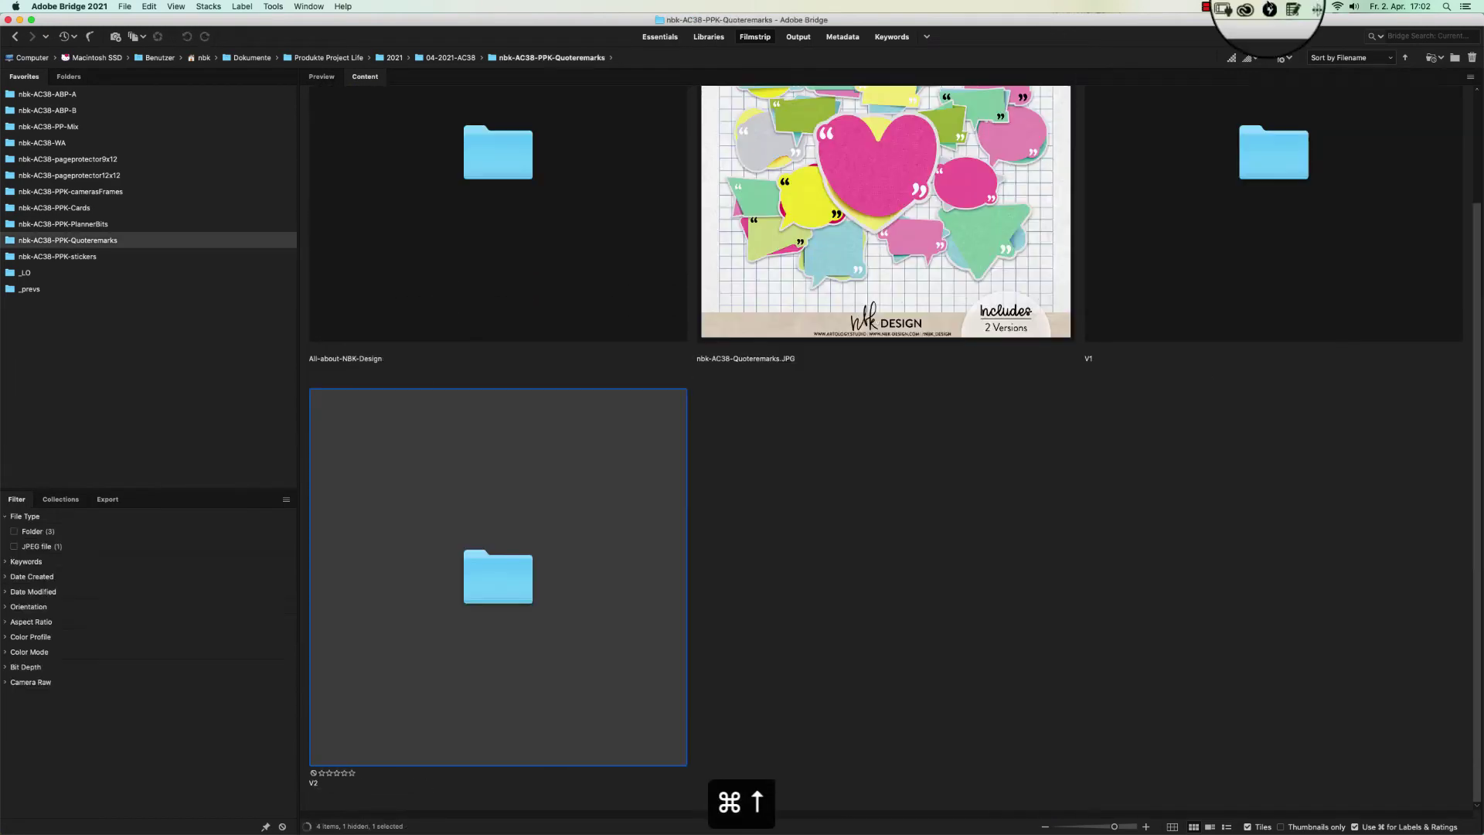
Try nbk-AC-38-Quoteremarks-V1-1.png from the V1 folder on the large photo, delete it again and close its file
double_click(1277, 165)
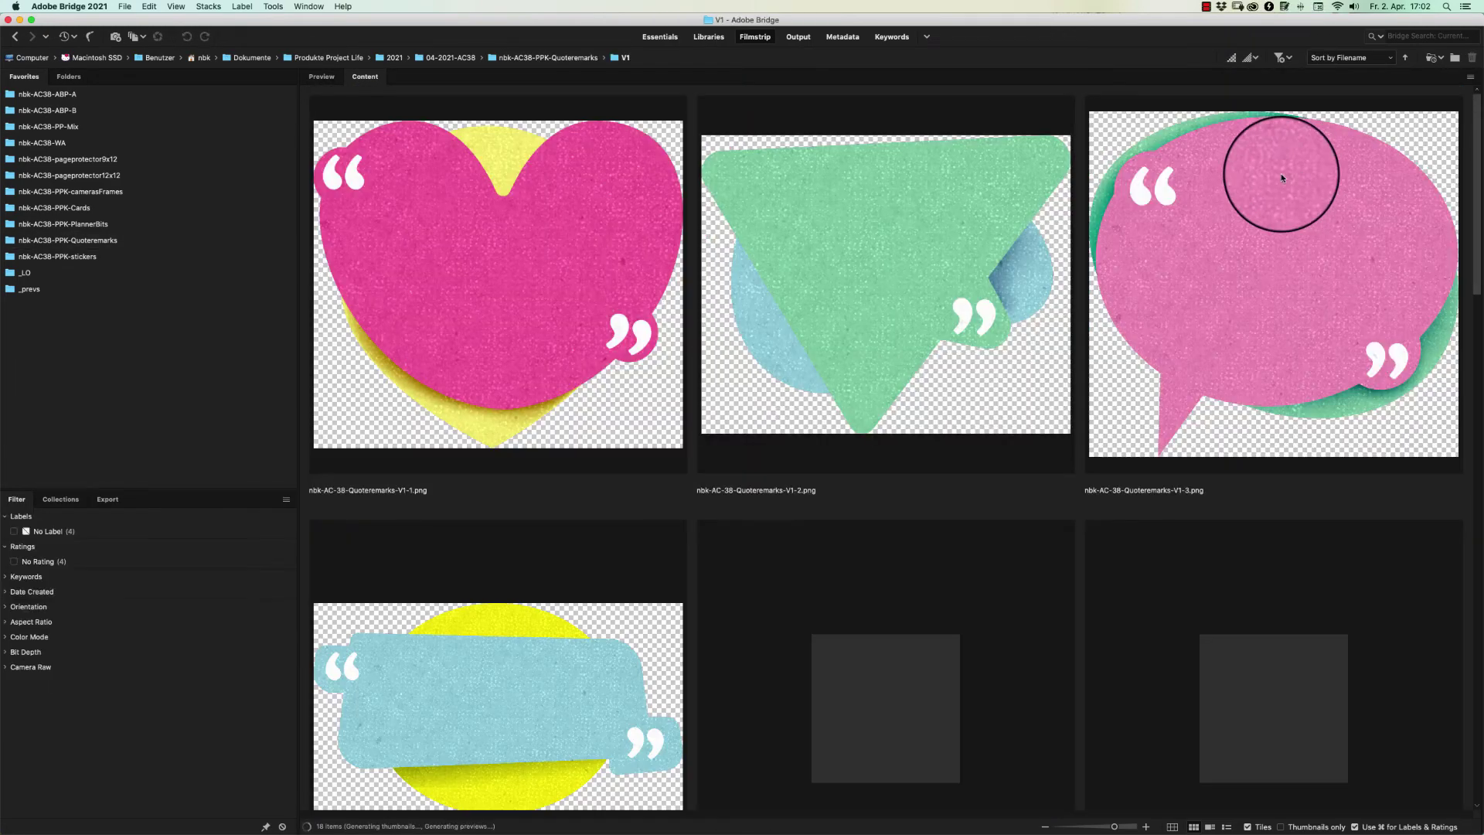
double_click(513, 330)
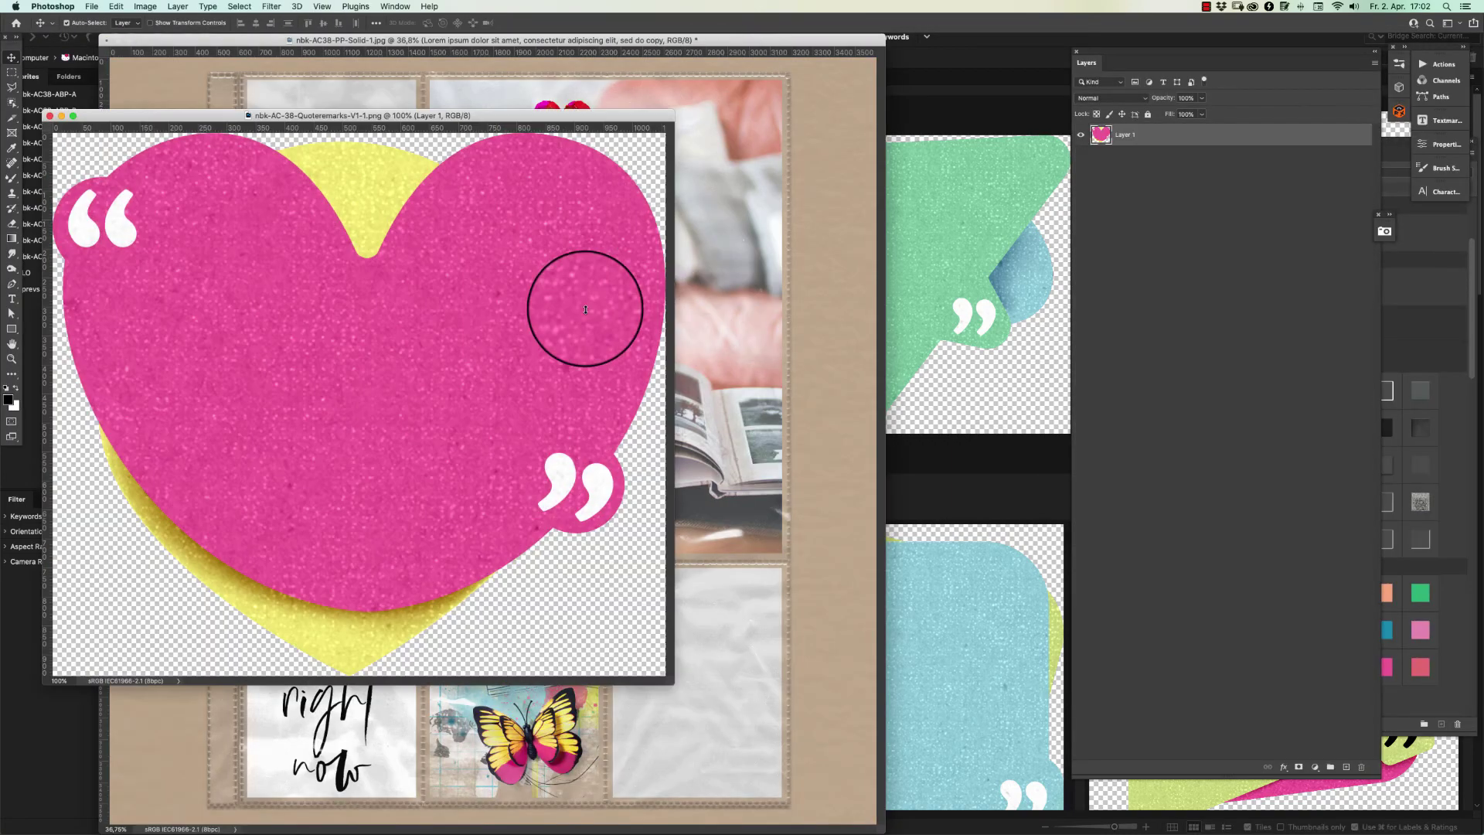
left_click_drag(641, 291, 630, 374)
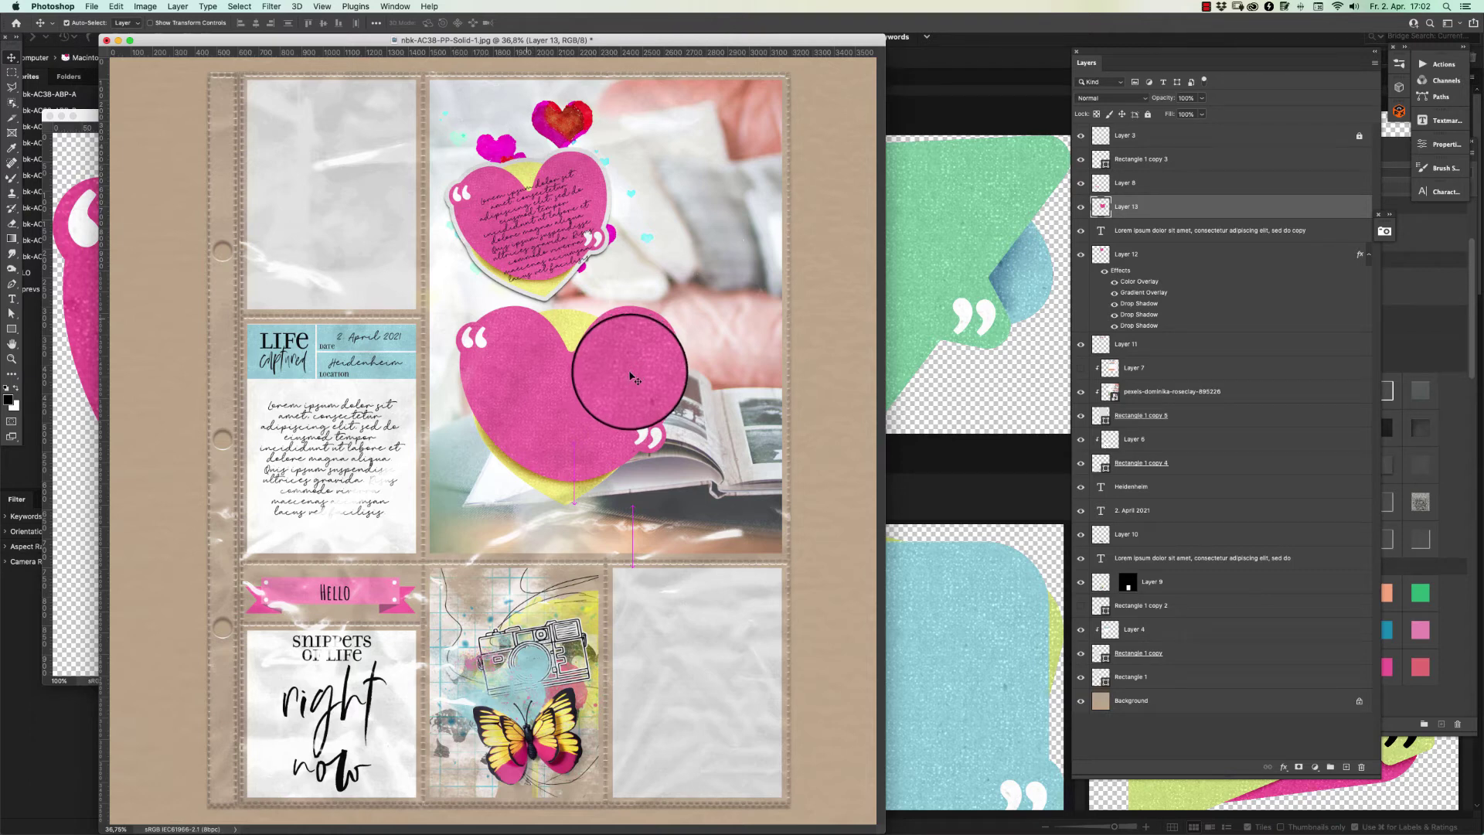
left_click_drag(602, 433, 677, 439)
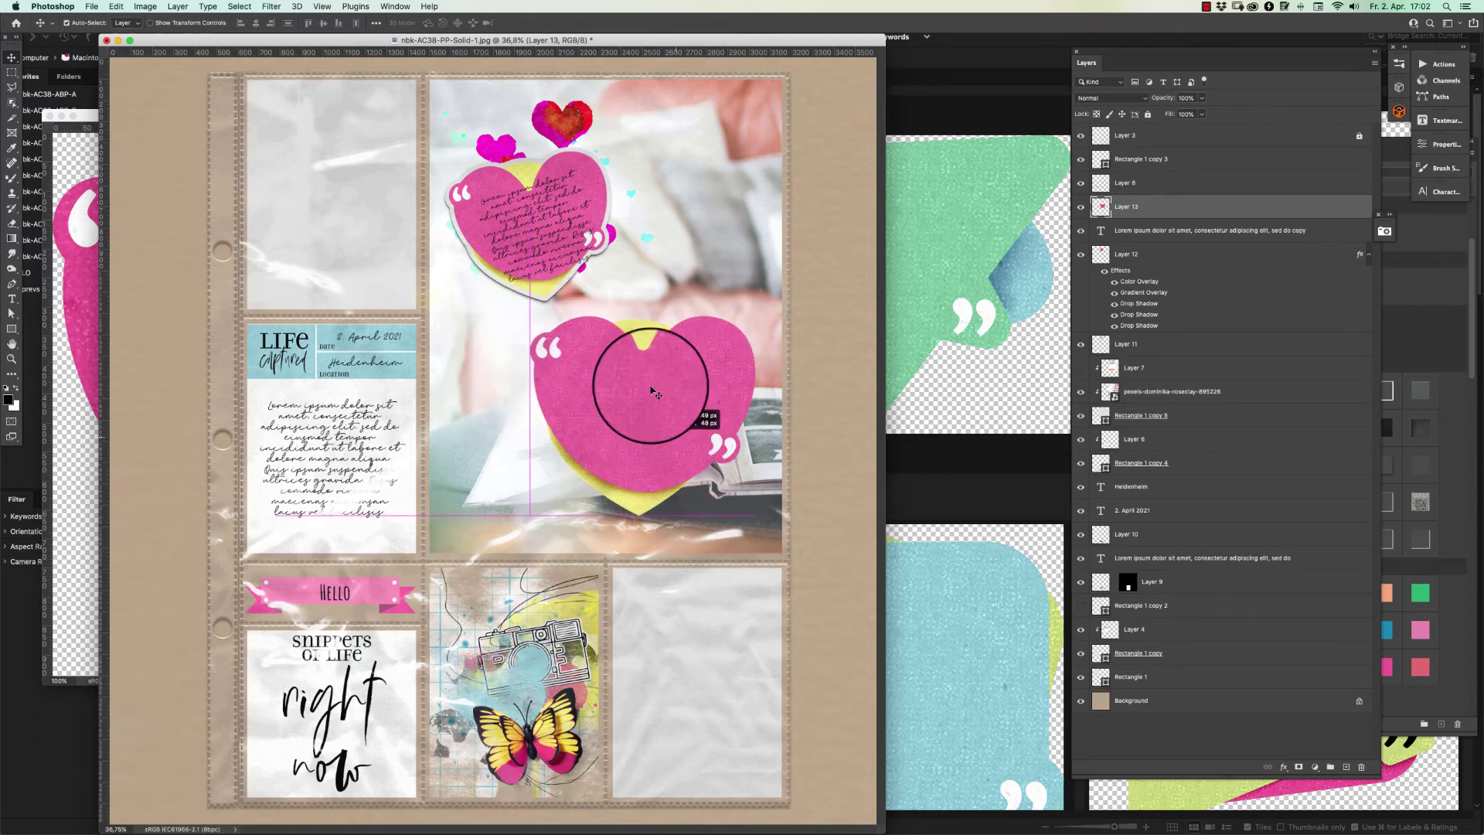
key("BackSpace")
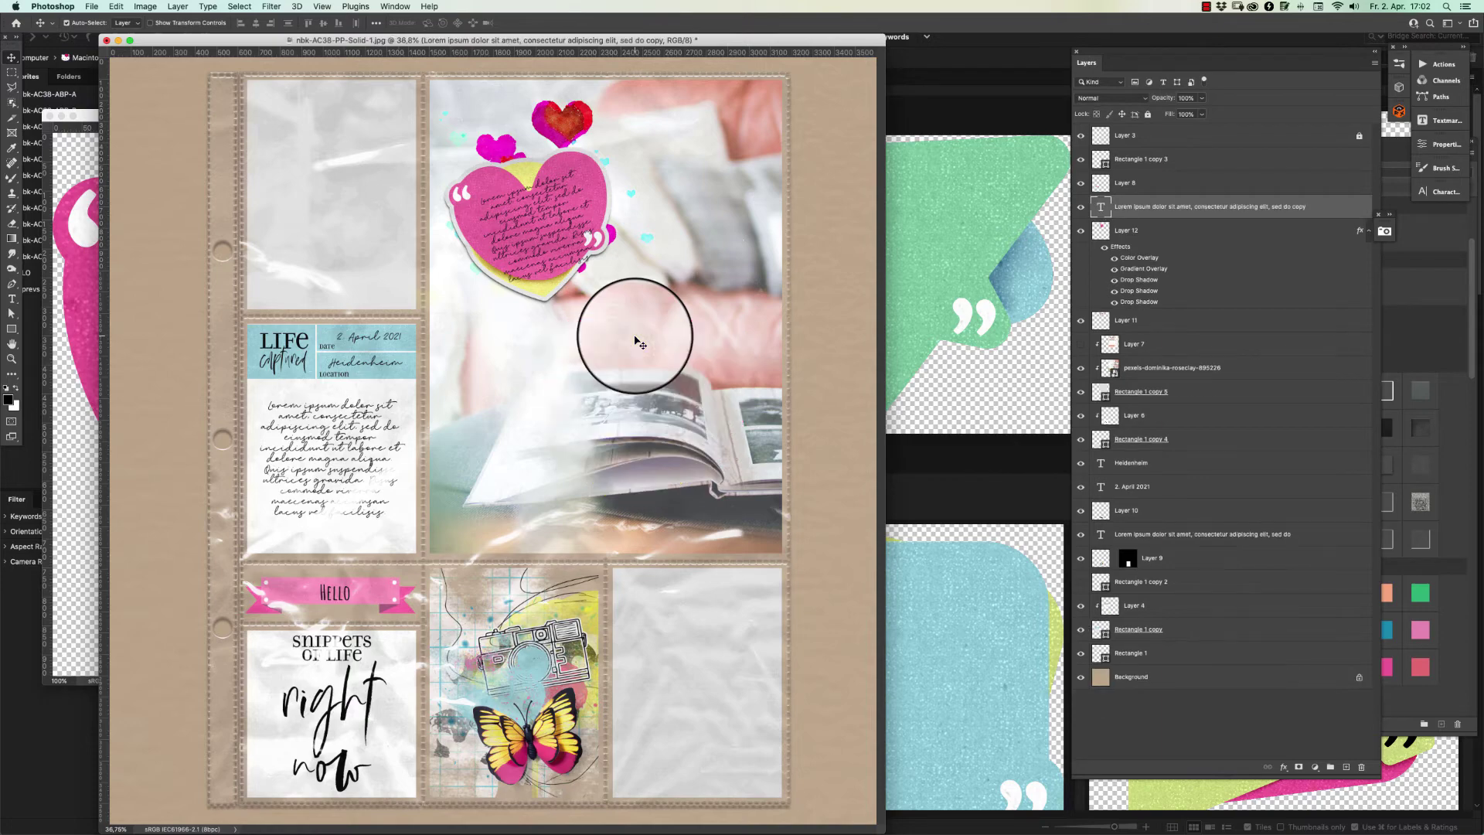
left_click(74, 248)
key("super+w")
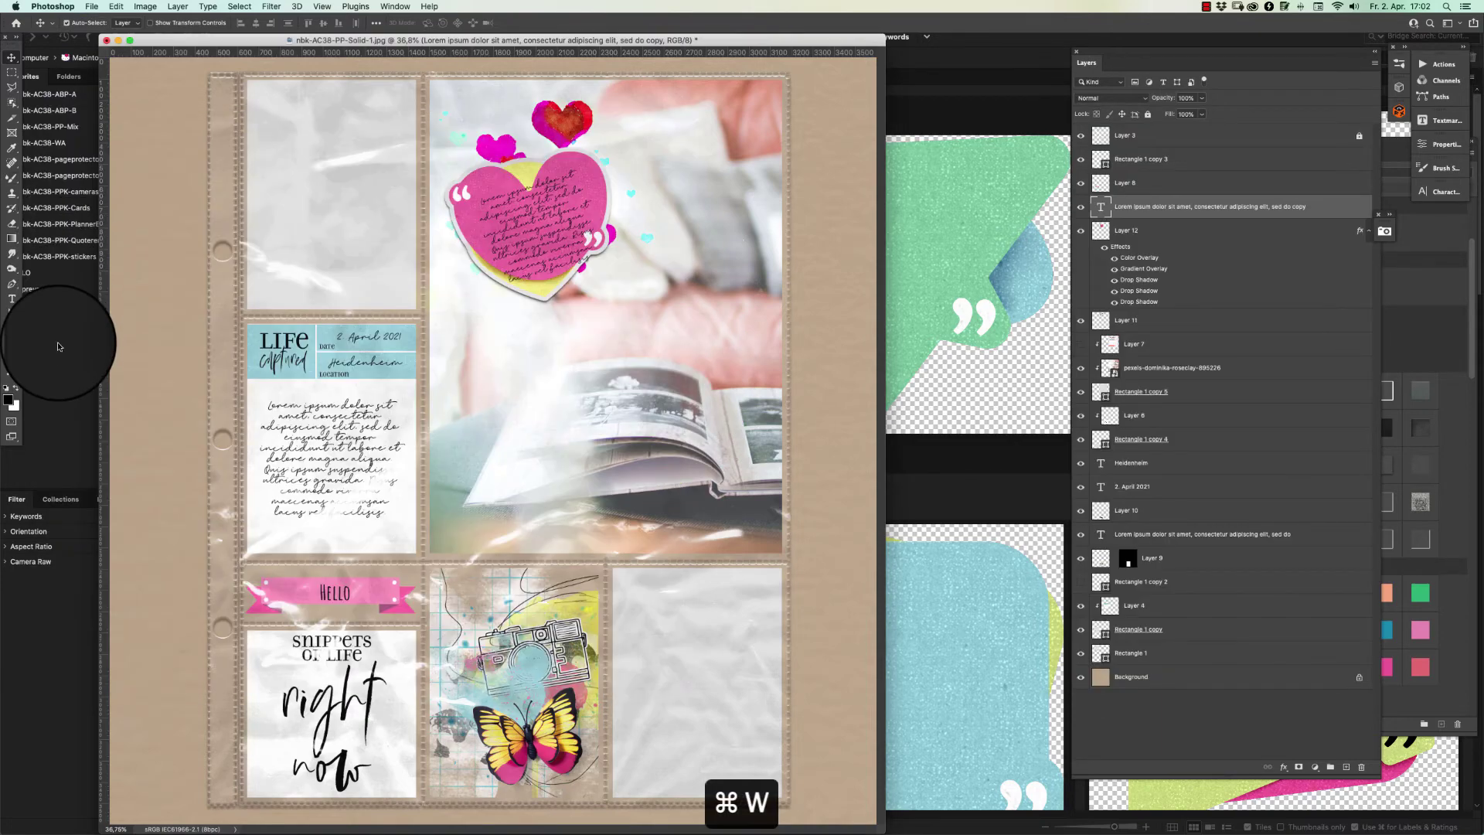
Switch to Bridge and compare the V1 and V2 versions of the flower stickers in nbk-AC38-PPK-stickers
left_click(58, 346)
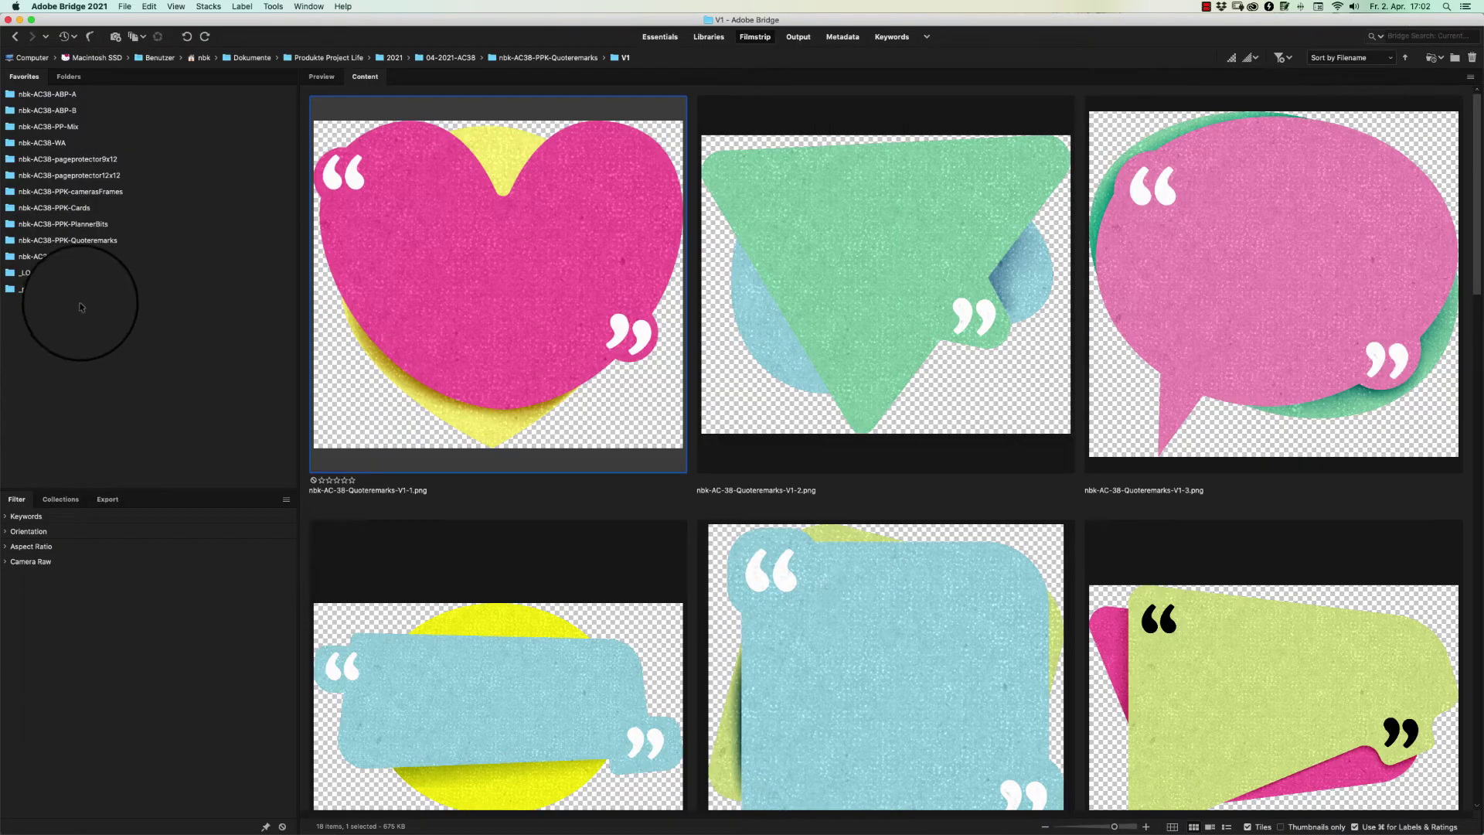
left_click(110, 260)
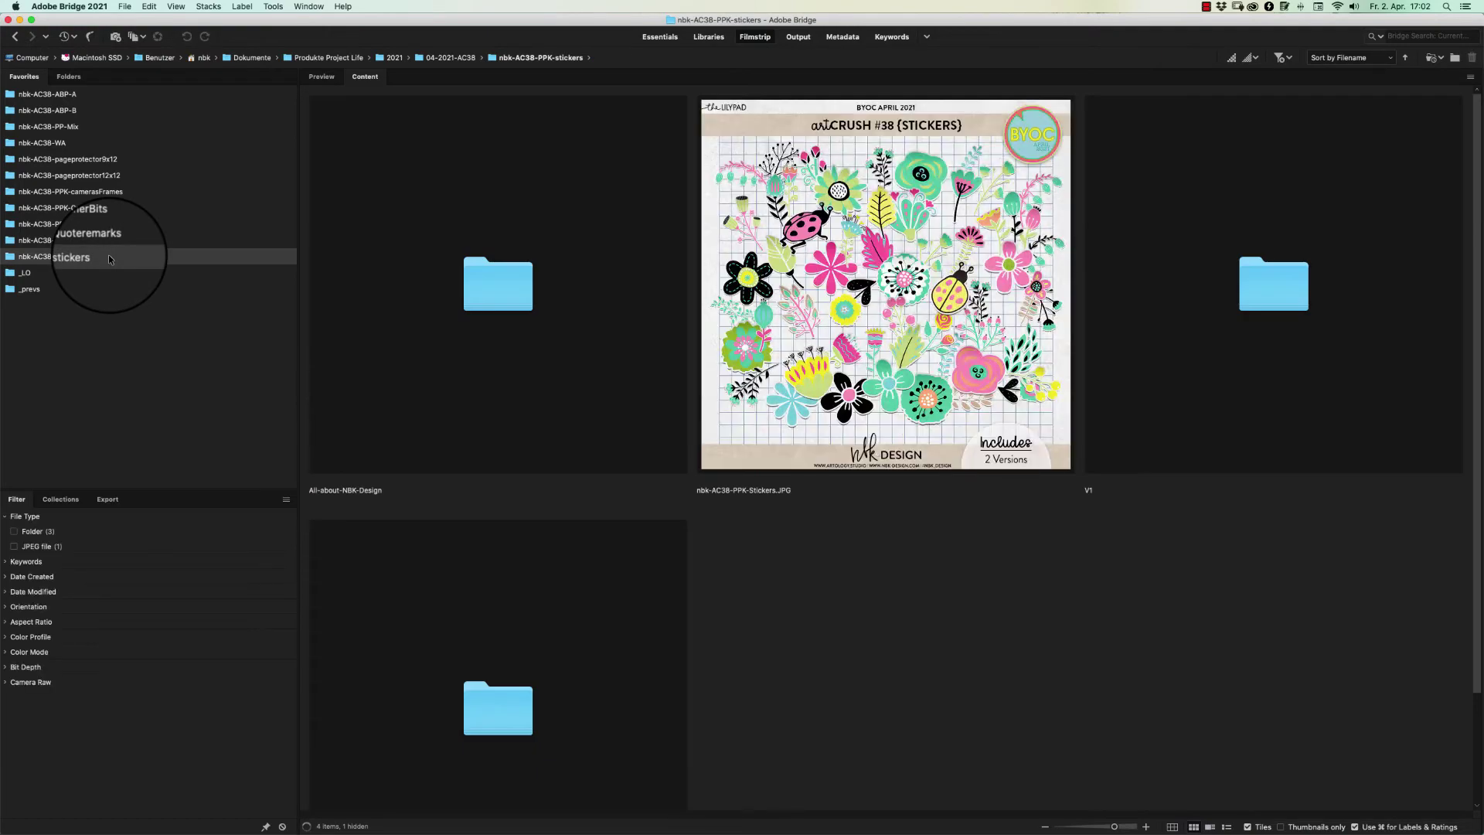
left_click_drag(1478, 147, 1398, 272)
left_click(1307, 130)
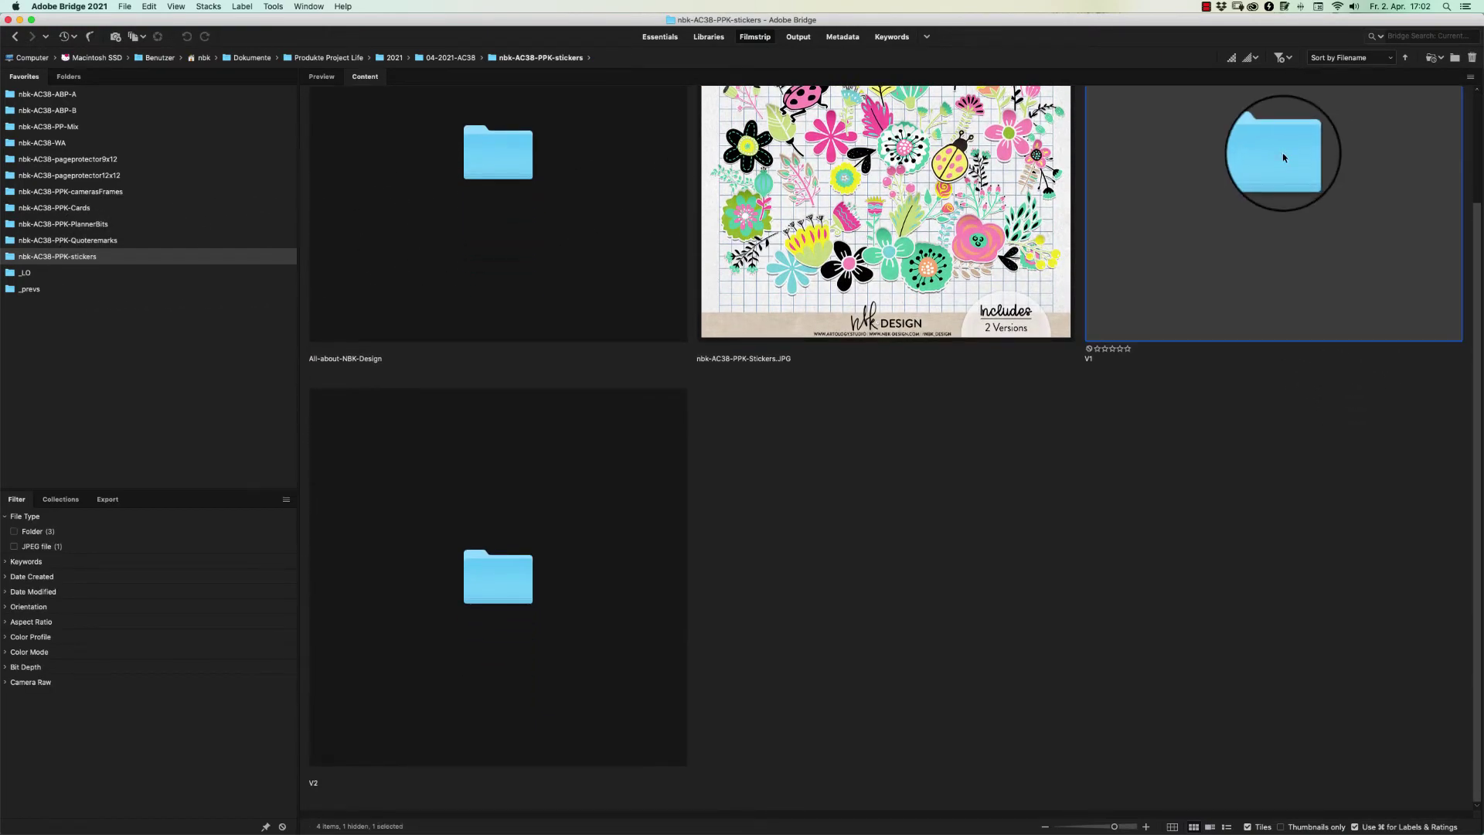
double_click(1283, 157)
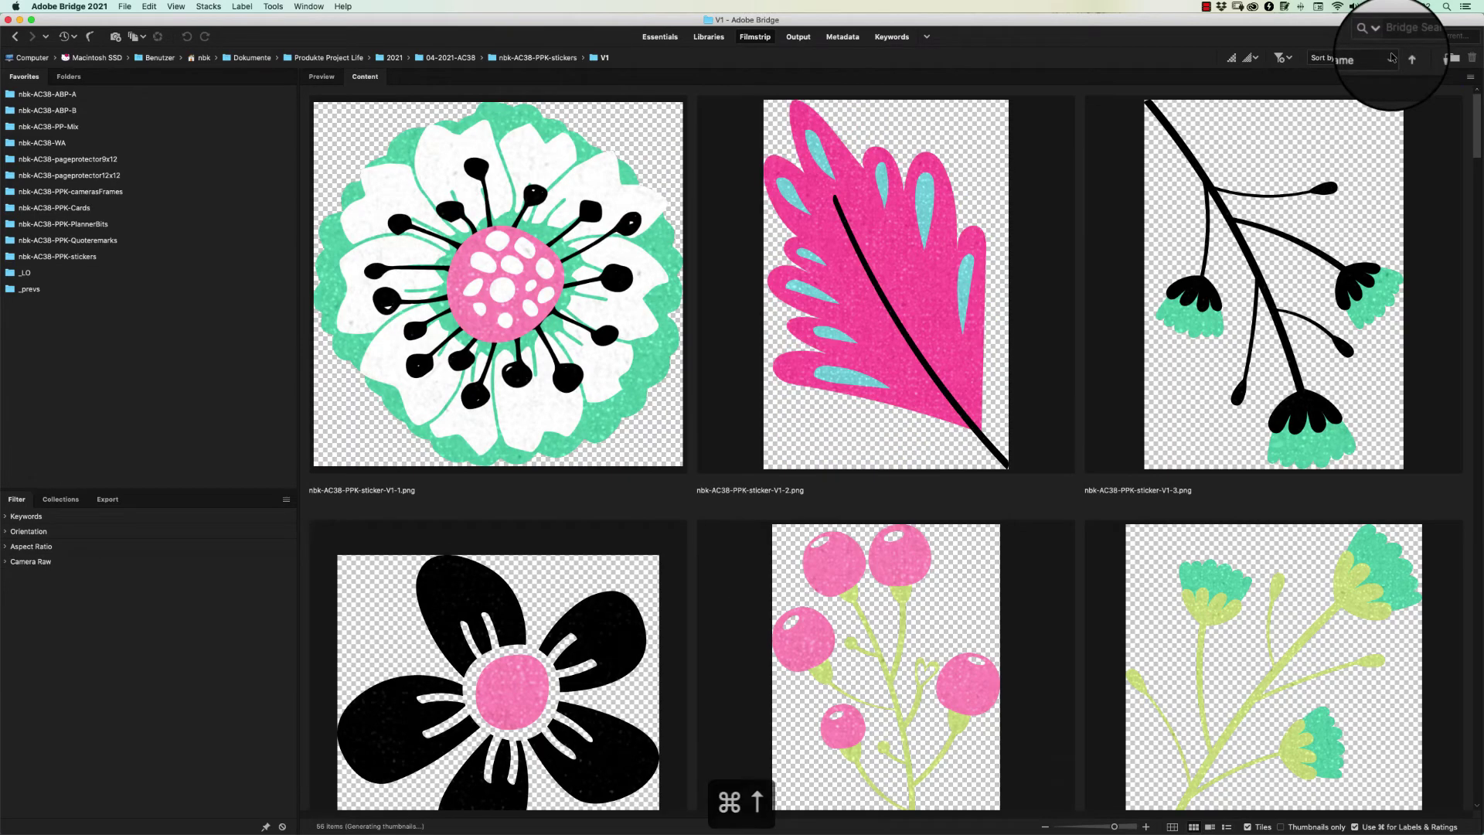
key("super+Up")
double_click(512, 710)
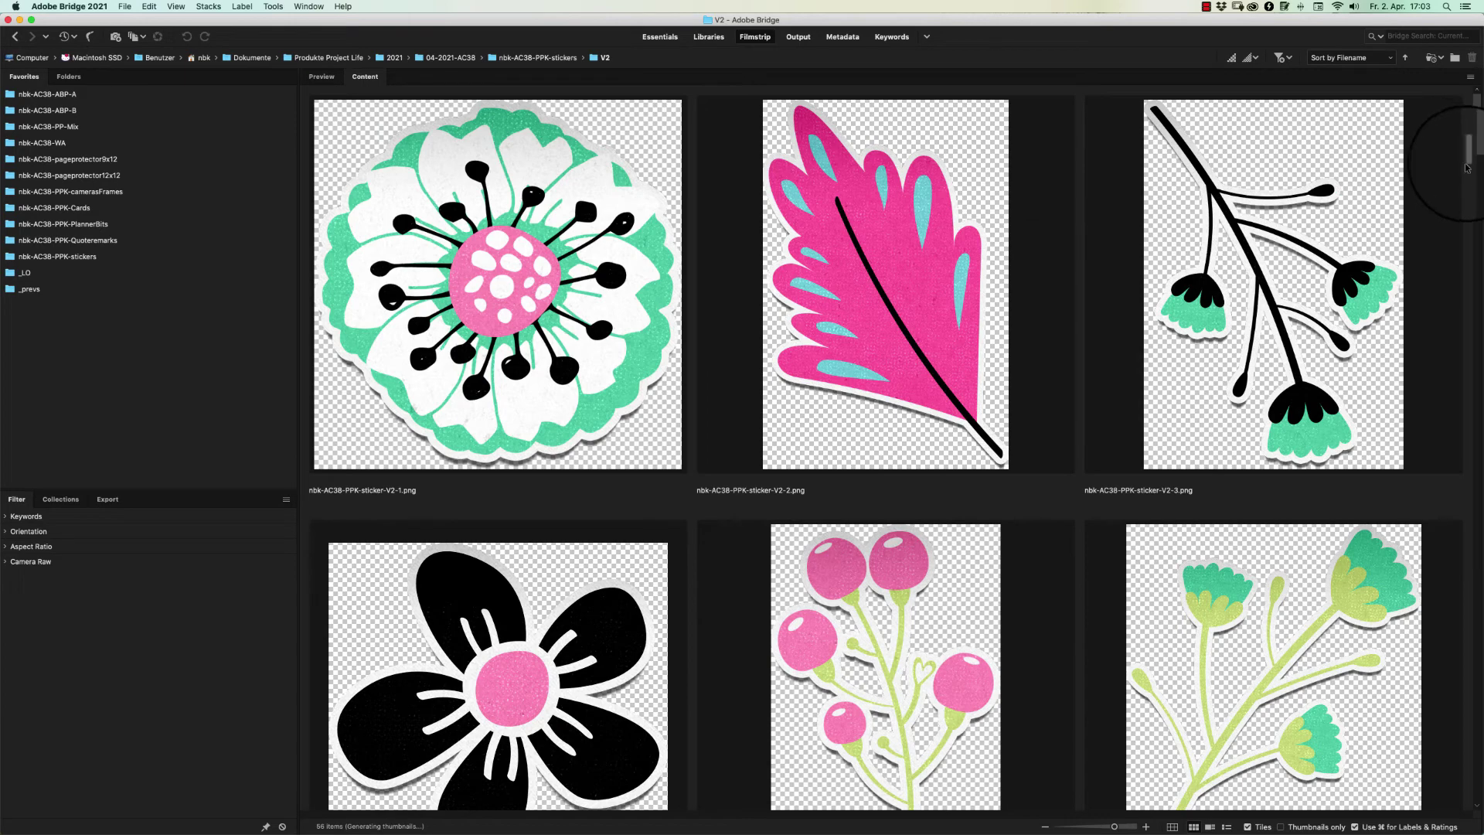
scroll(1469, 154, "down", 5)
Open nbk-AC38-PPK-sticker-V2-5.png and place the pink berry branch over the right now card
left_click(887, 430)
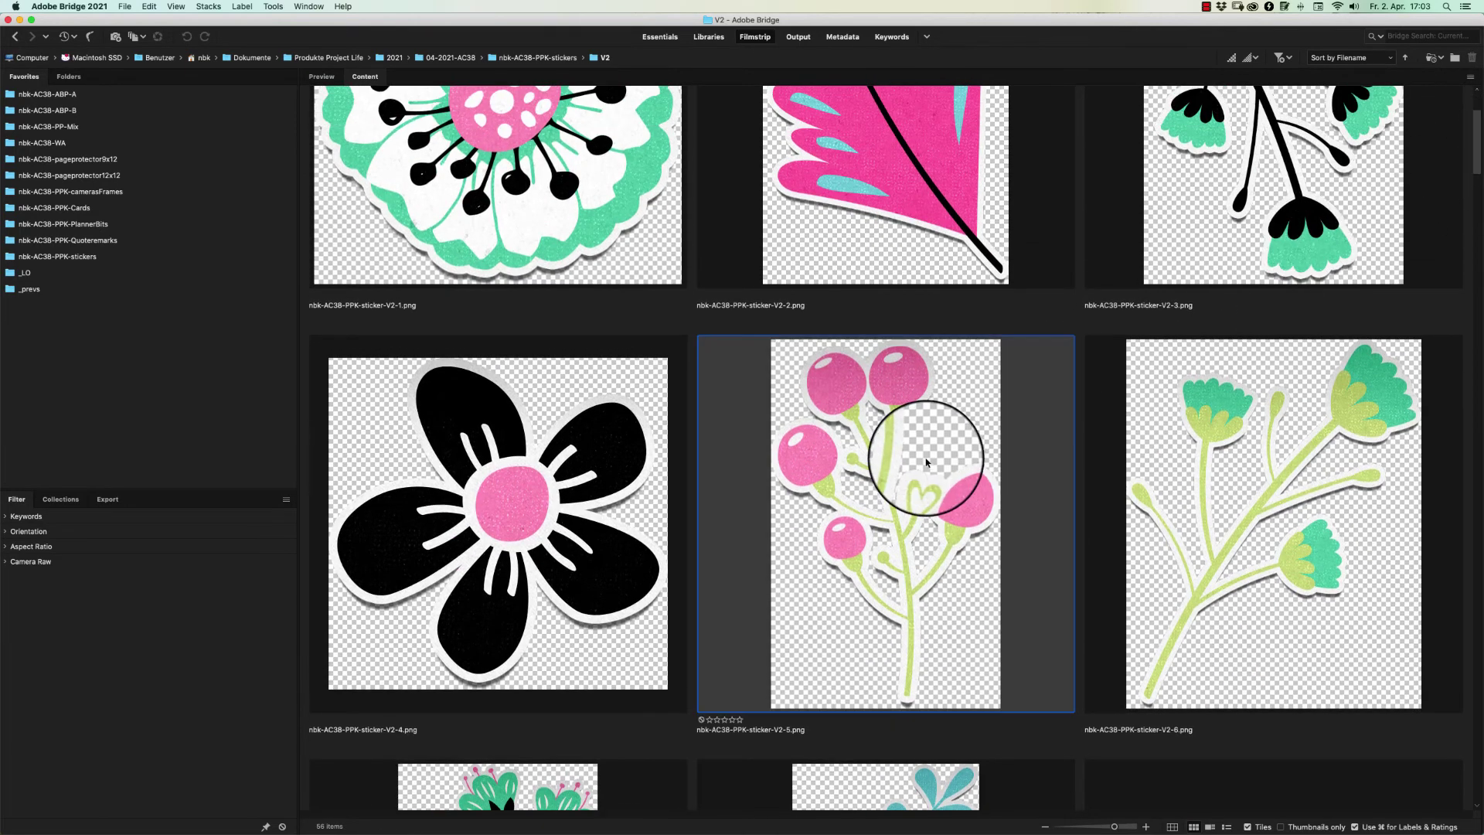
key("super+Tab")
left_click_drag(930, 460, 741, 688)
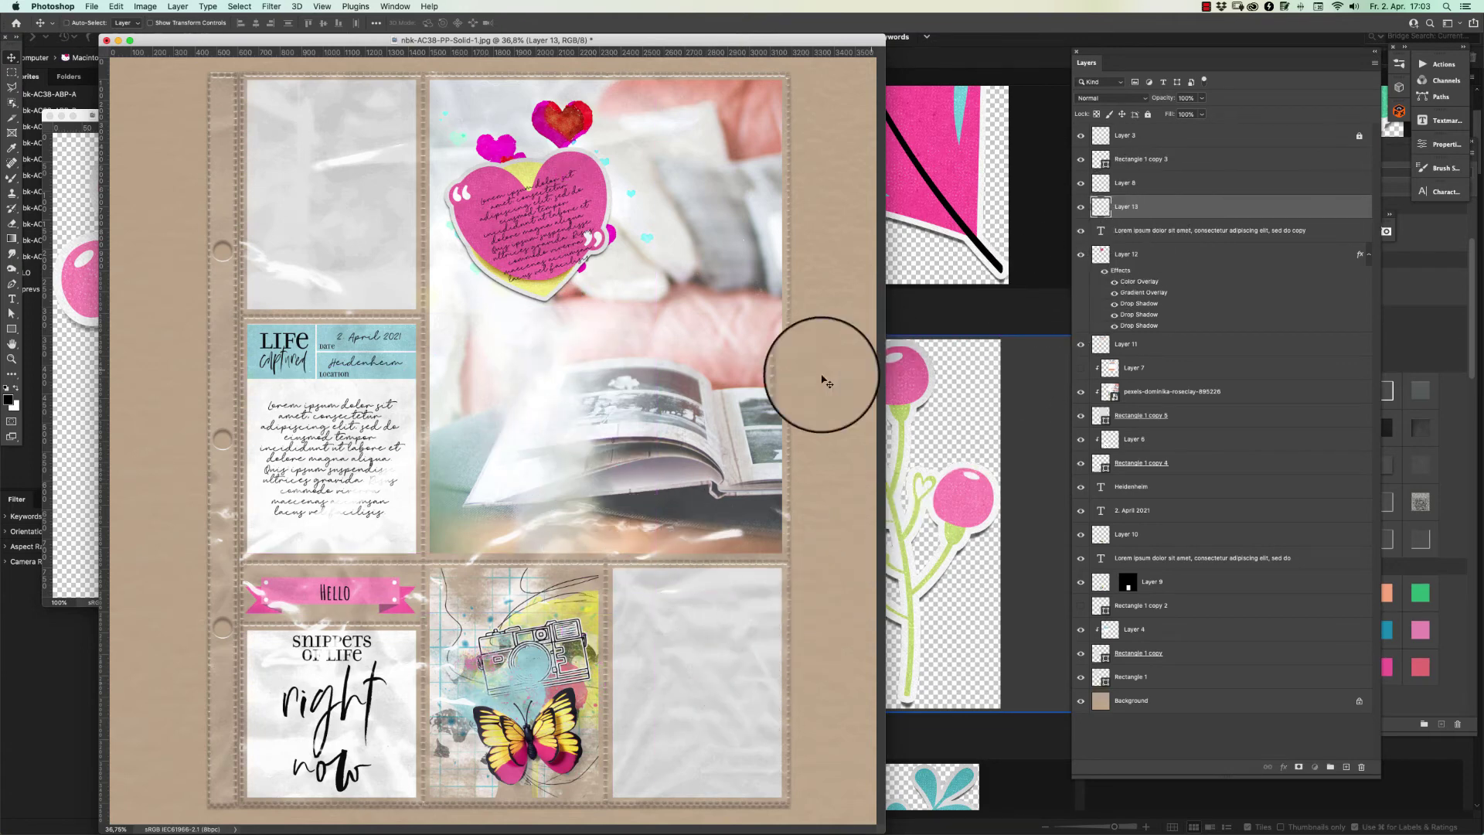
left_click_drag(822, 374, 411, 464)
Scale the berry branch to about 61%, set it in the lower right corner of the right now card and close the sticker file
key("super+t")
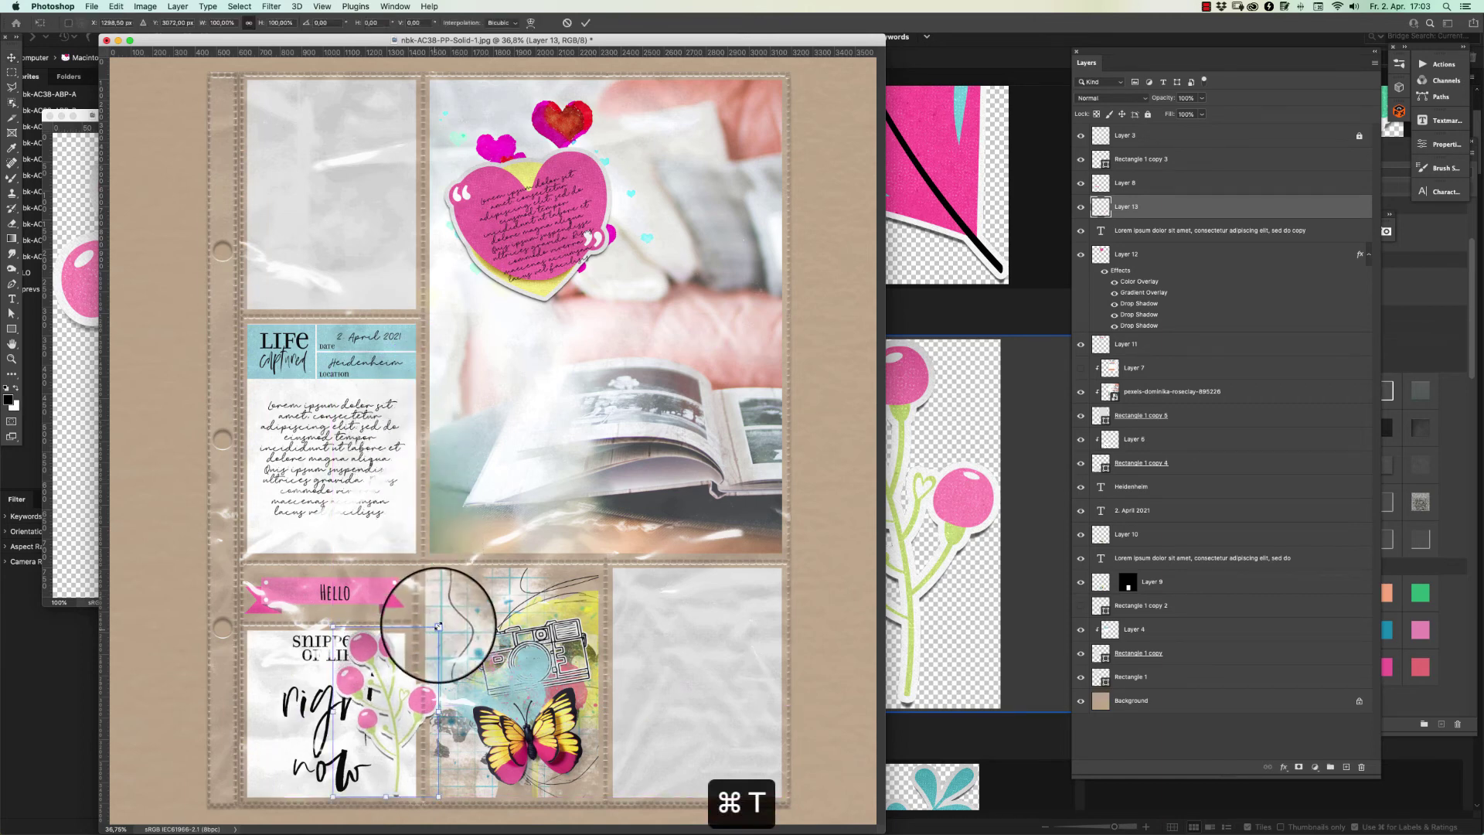
left_click_drag(447, 611, 395, 734)
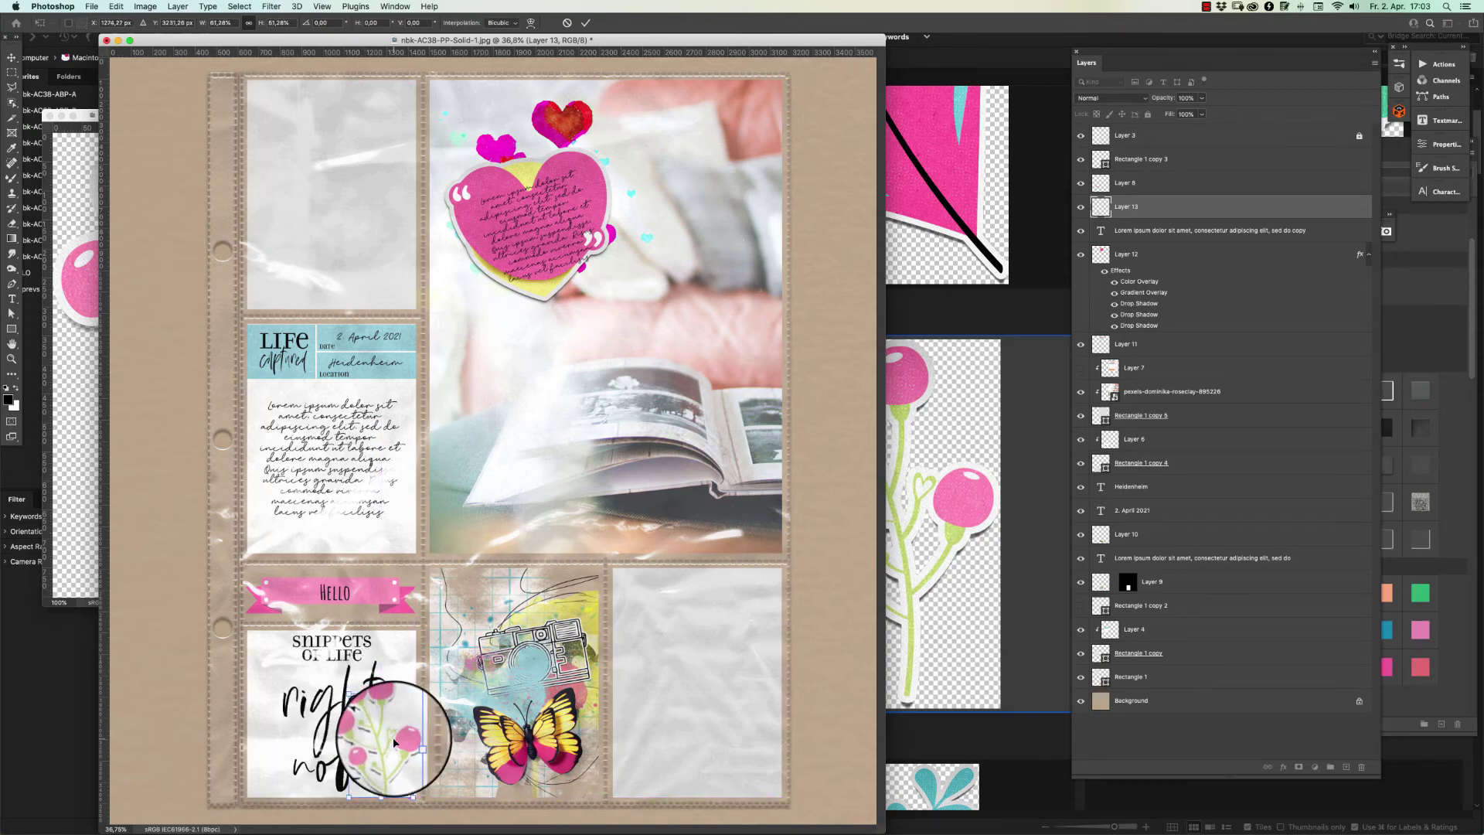
key("Return")
left_click(72, 266)
key("super+w")
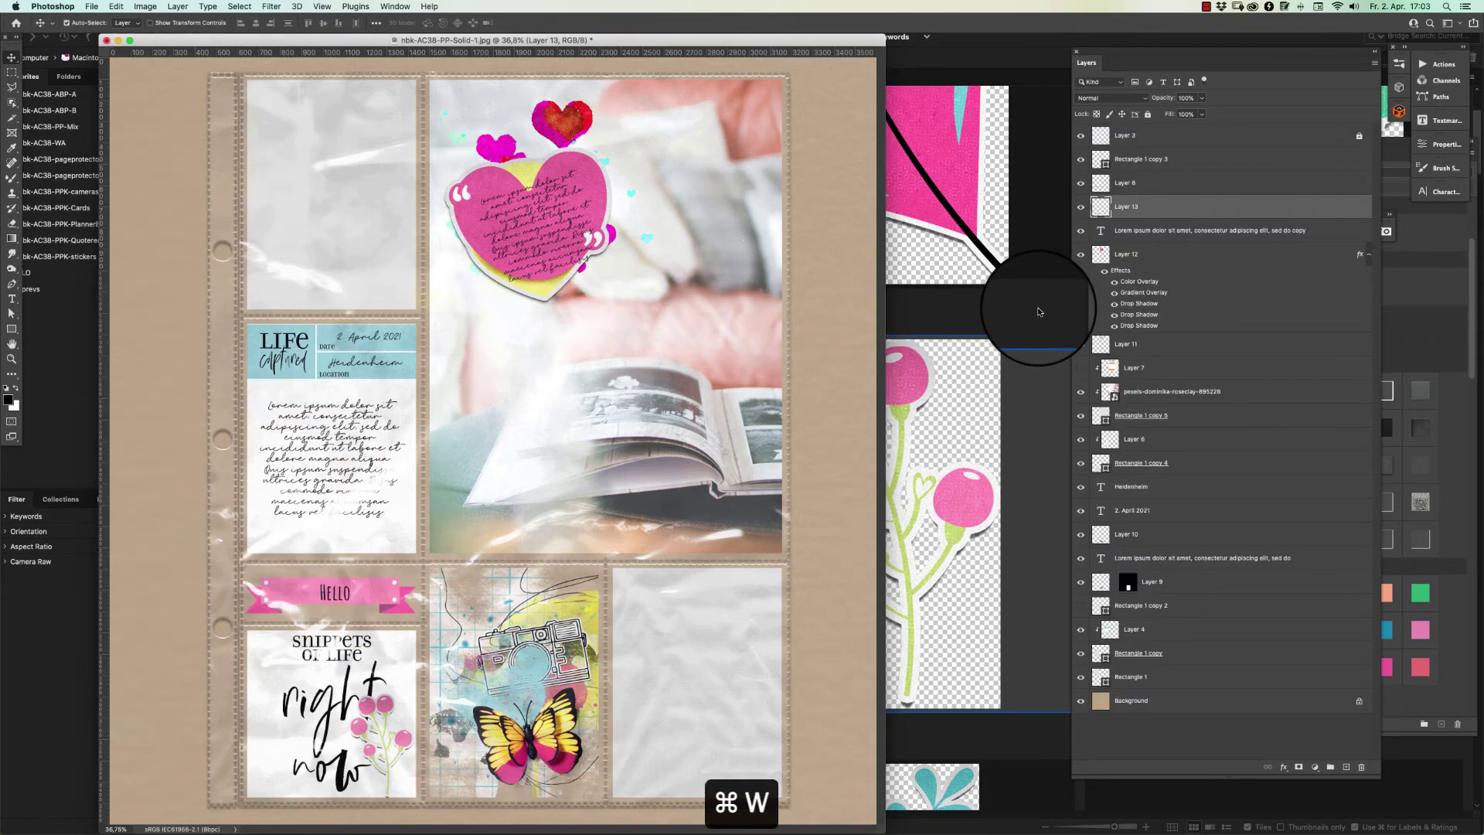
Open nbk-AC38-PPK-sticker-V2-4.png, place the black flower where the pockets meet beside the Hello banner and bring it above Layer 3
left_click(1038, 312)
double_click(651, 469)
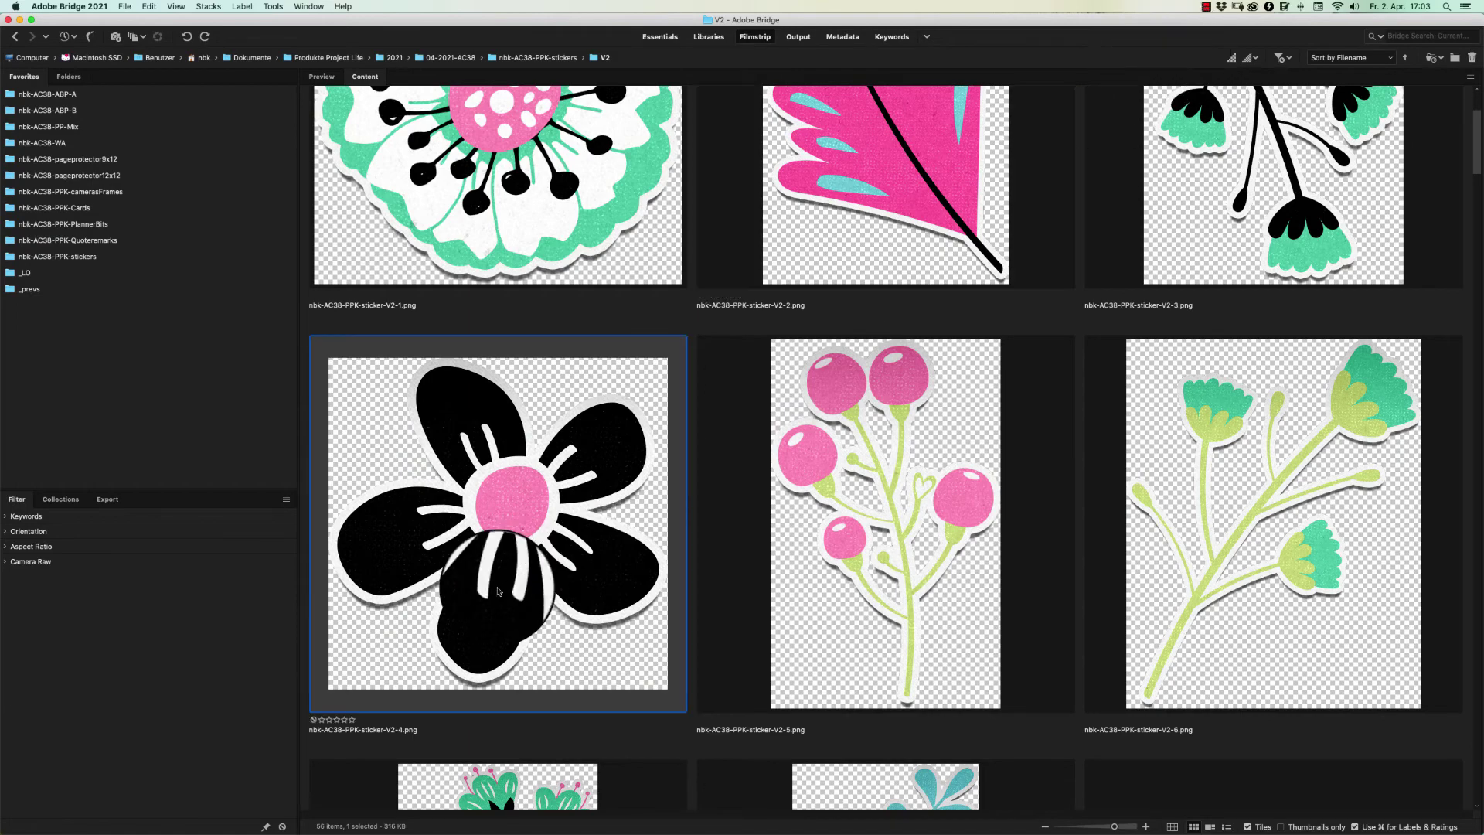
left_click_drag(414, 232, 431, 520)
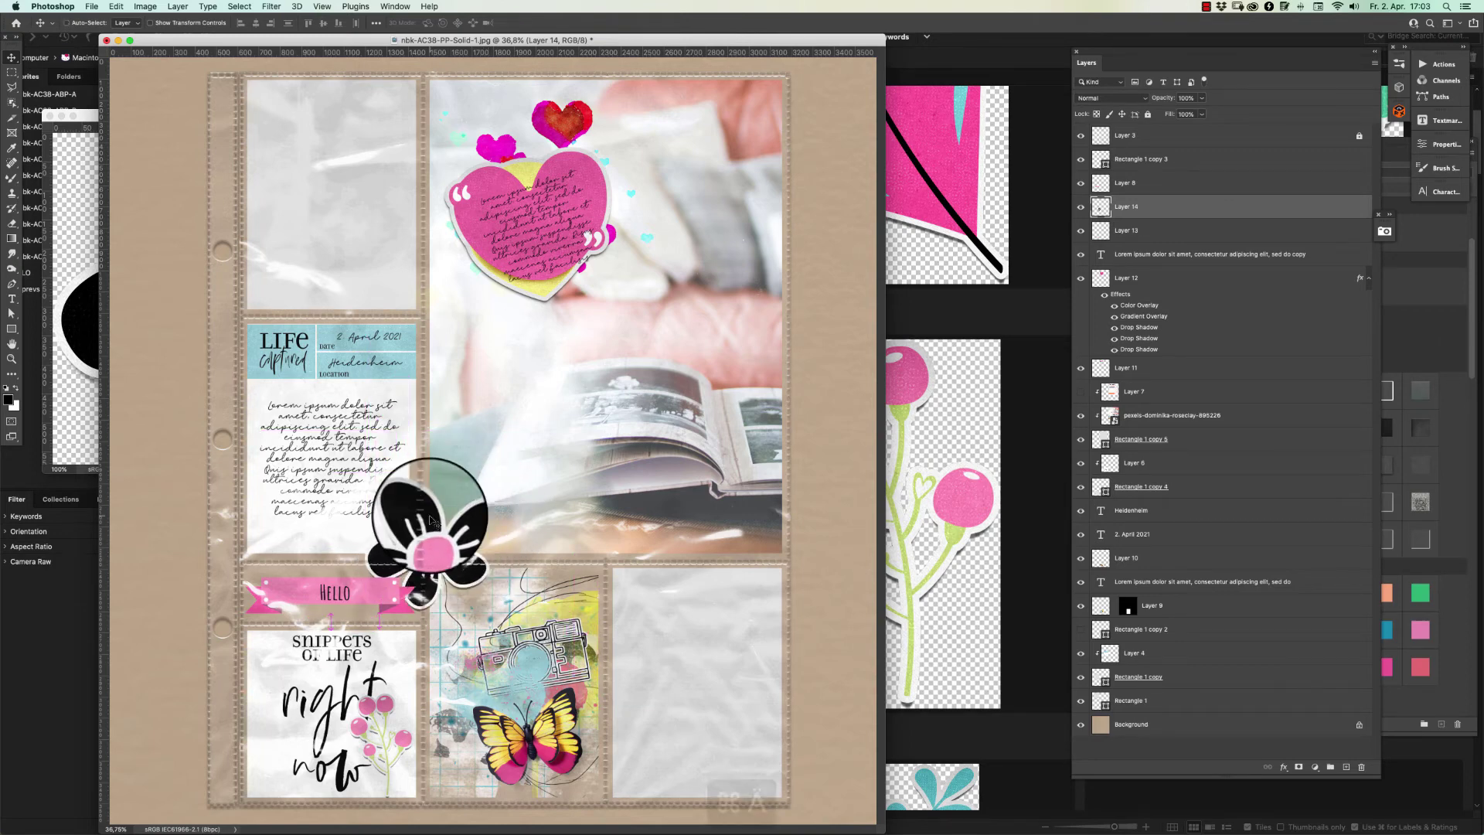
key("super+adiaeresis")
left_click_drag(431, 519, 467, 574)
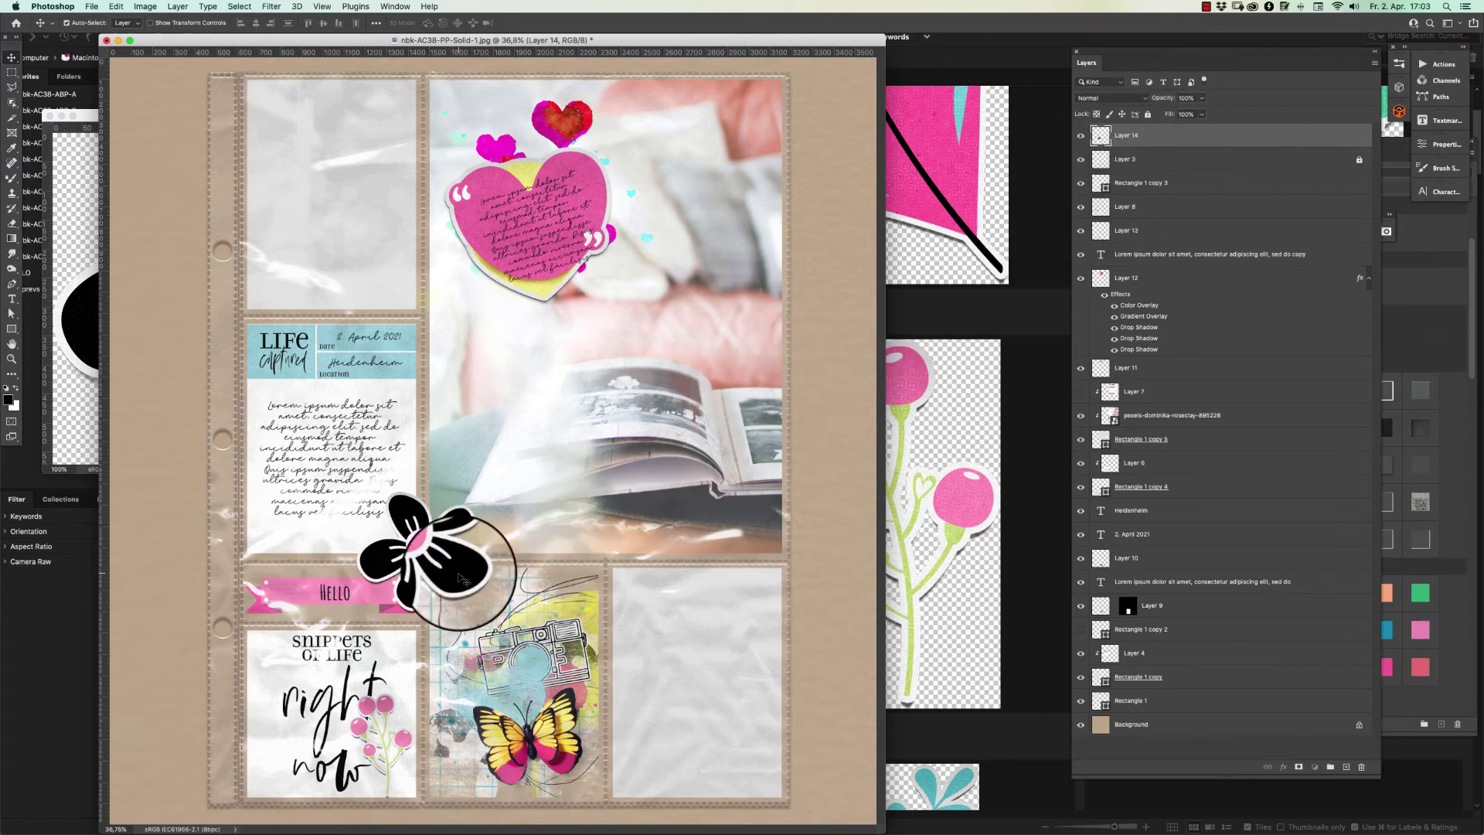
left_click_drag(459, 581, 460, 579)
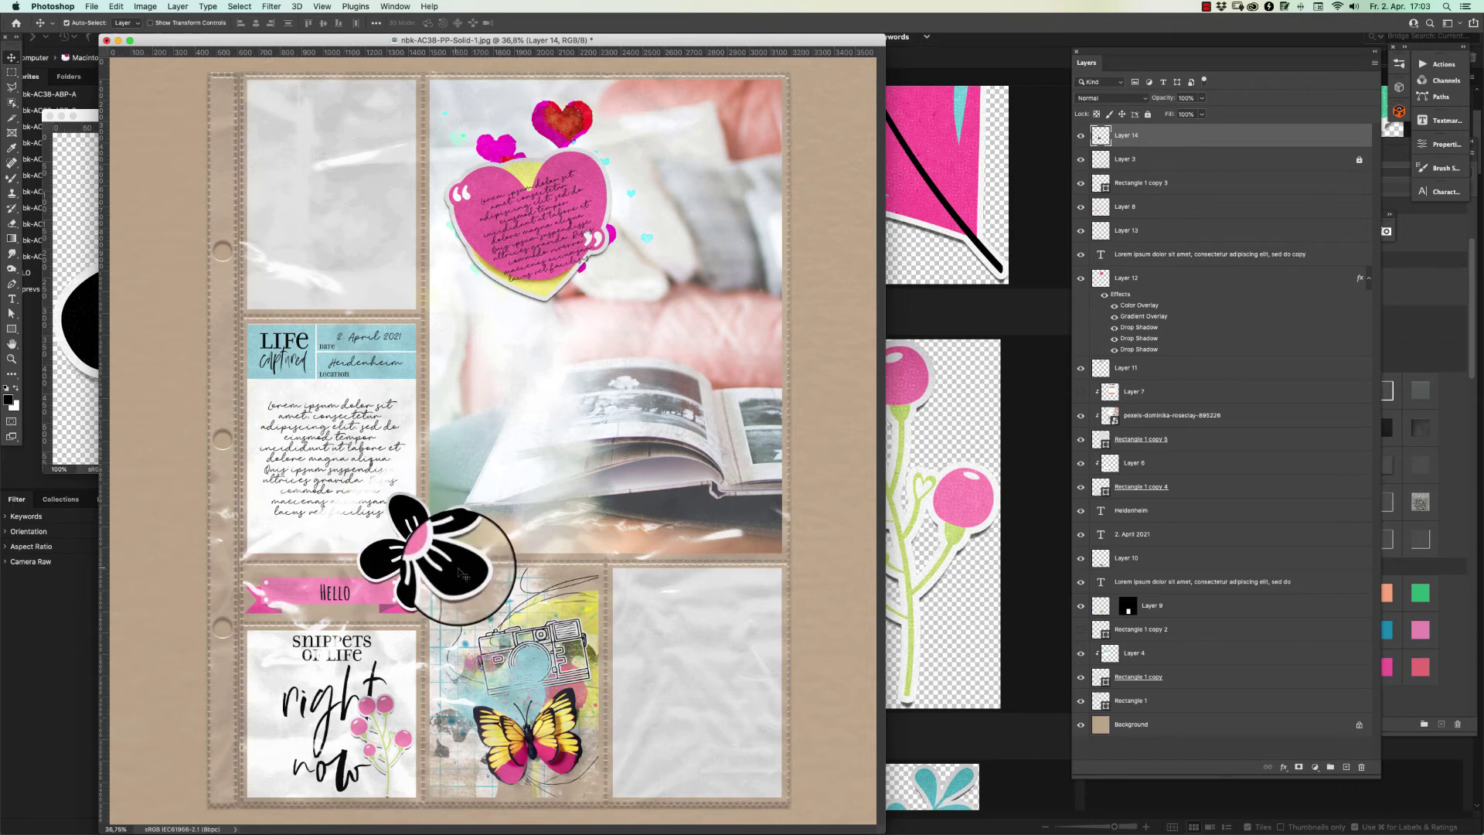
Rotate the black flower sticker with Free Transform
key("super+t")
left_click_drag(473, 489, 433, 630)
key("Return")
Open nbk-AC38-PPK-sticker-V2-11.png from Adobe Bridge and place the black berry branch in the empty pocket above the Life Captured card
left_click(1259, 54)
scroll(1258, 54, "down", 5)
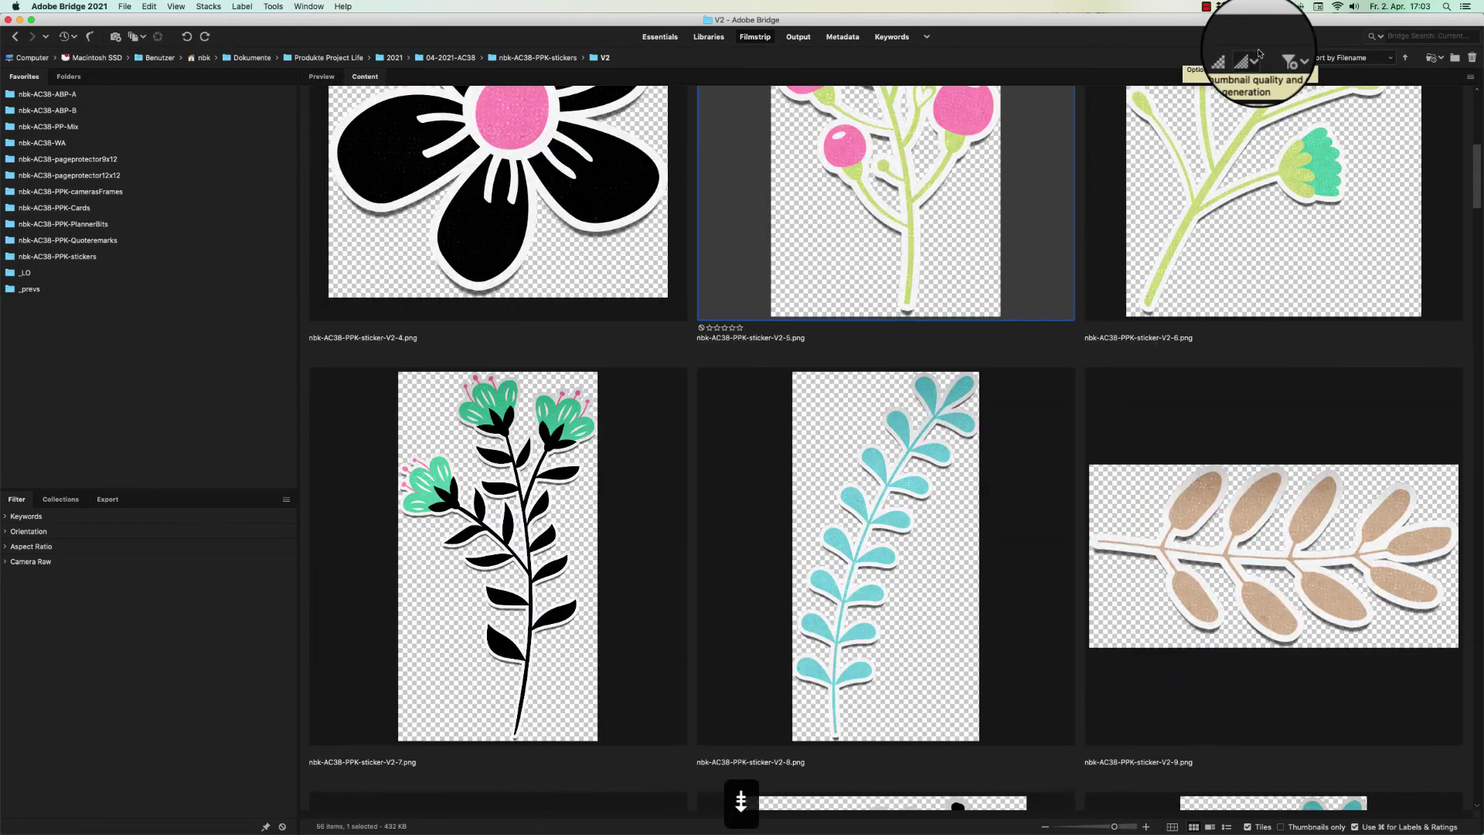
scroll(1259, 54, "down", 5)
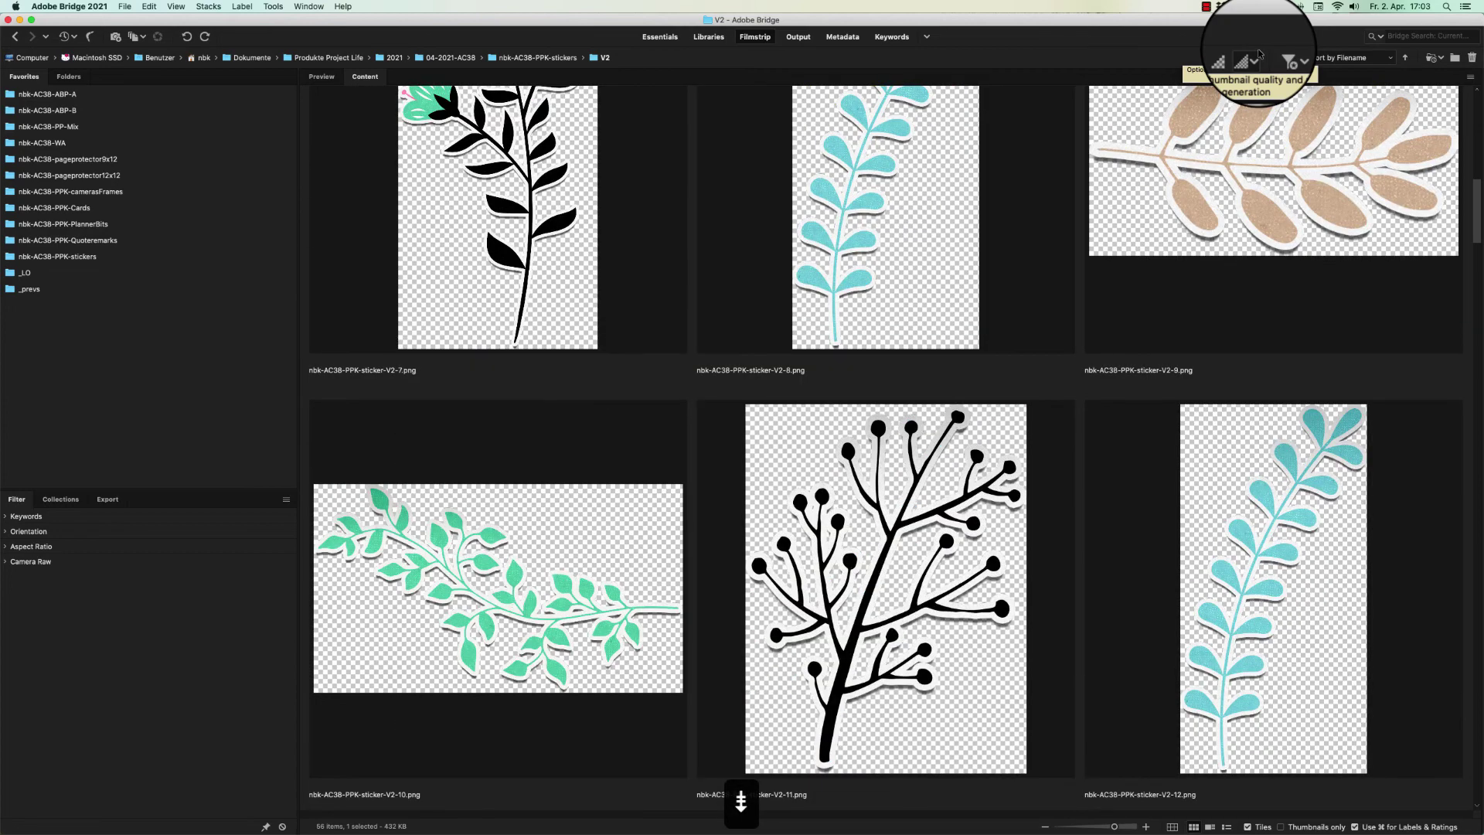
double_click(920, 516)
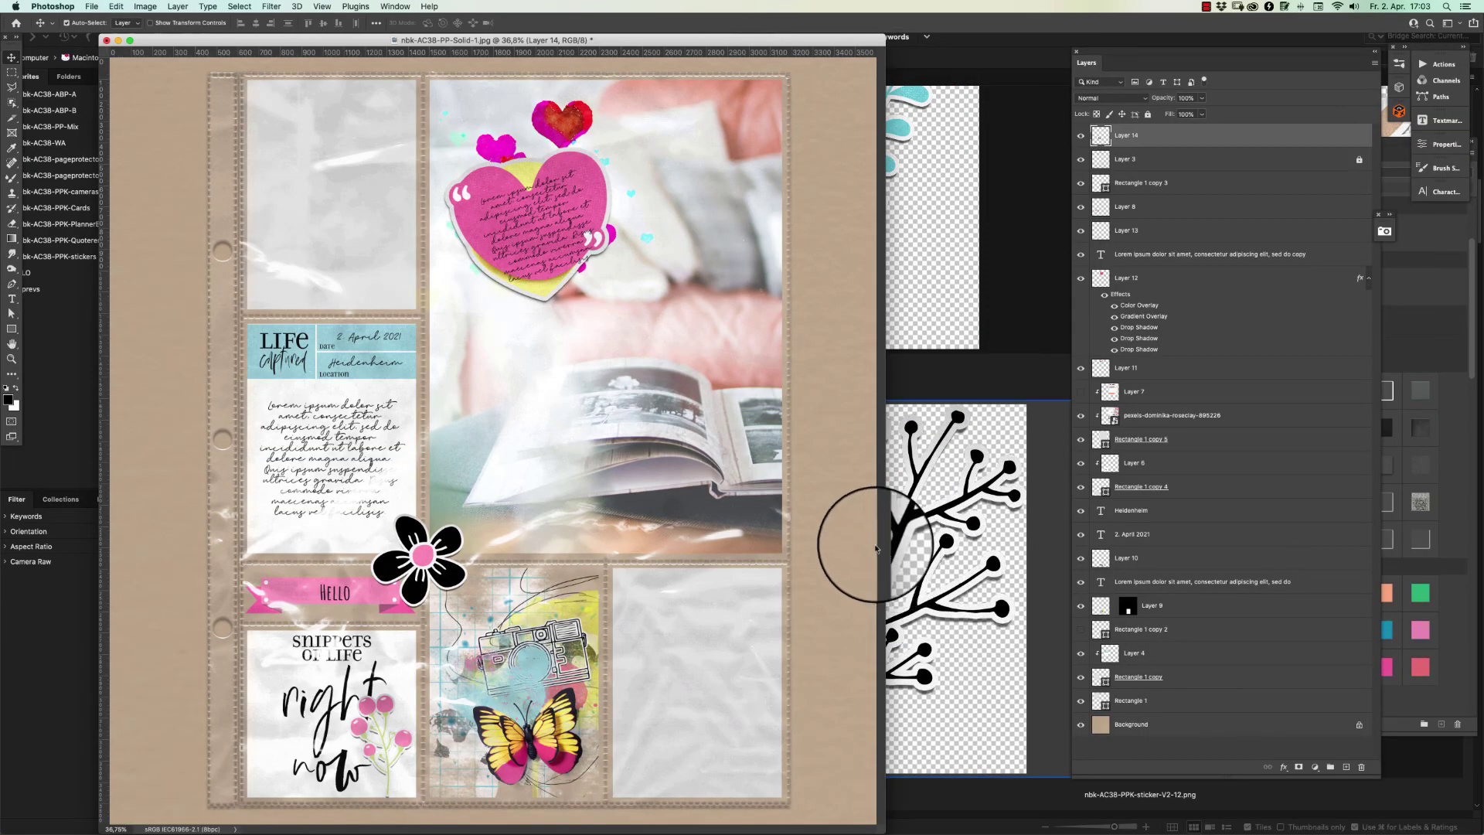
left_click_drag(431, 275, 397, 143)
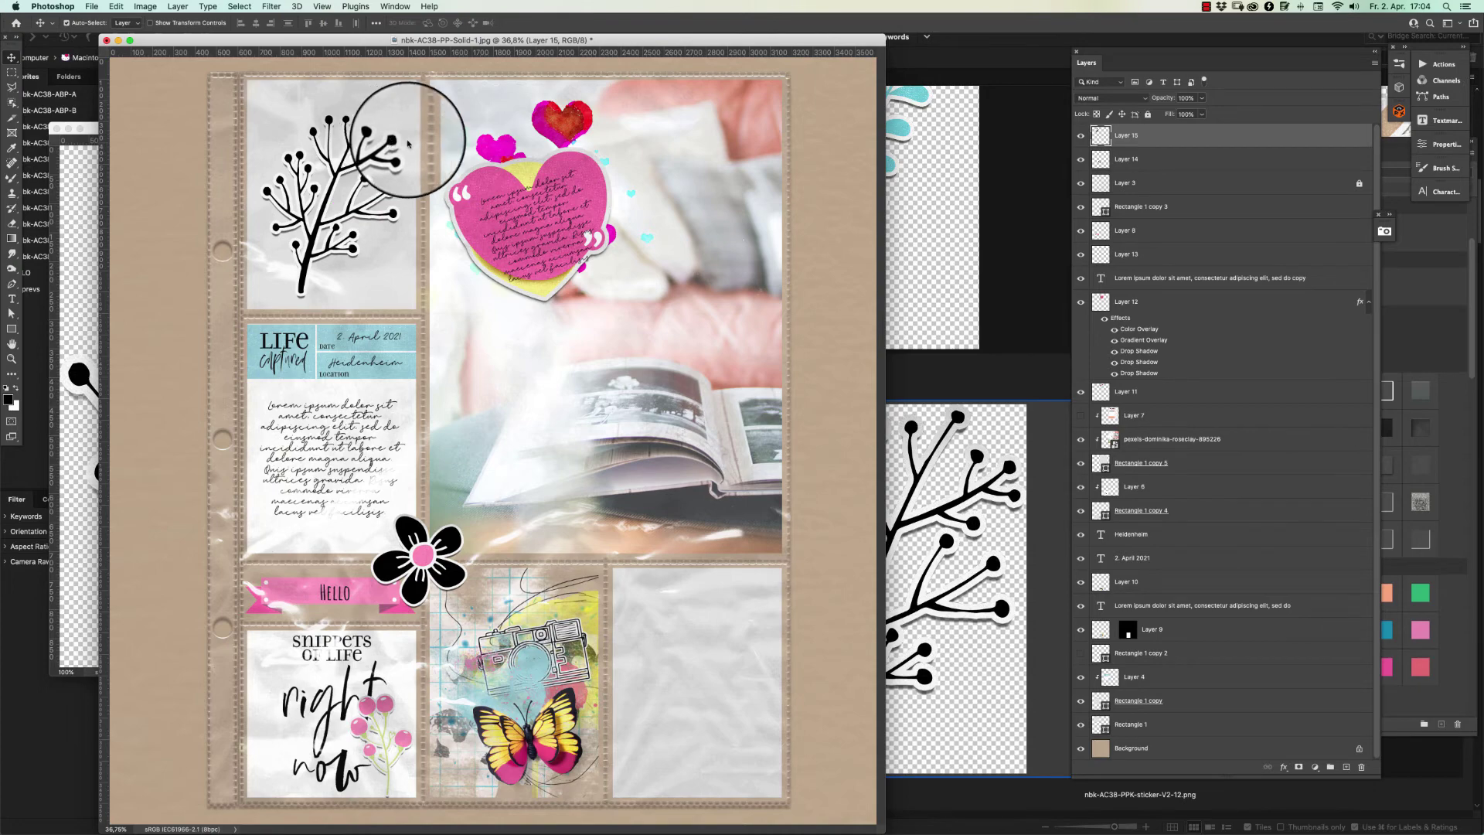
Find and open nbk-AC38-PPK-sticker-V2-29.png in Adobe Bridge and place the green leaf spray beside the black flower
left_click(1026, 170)
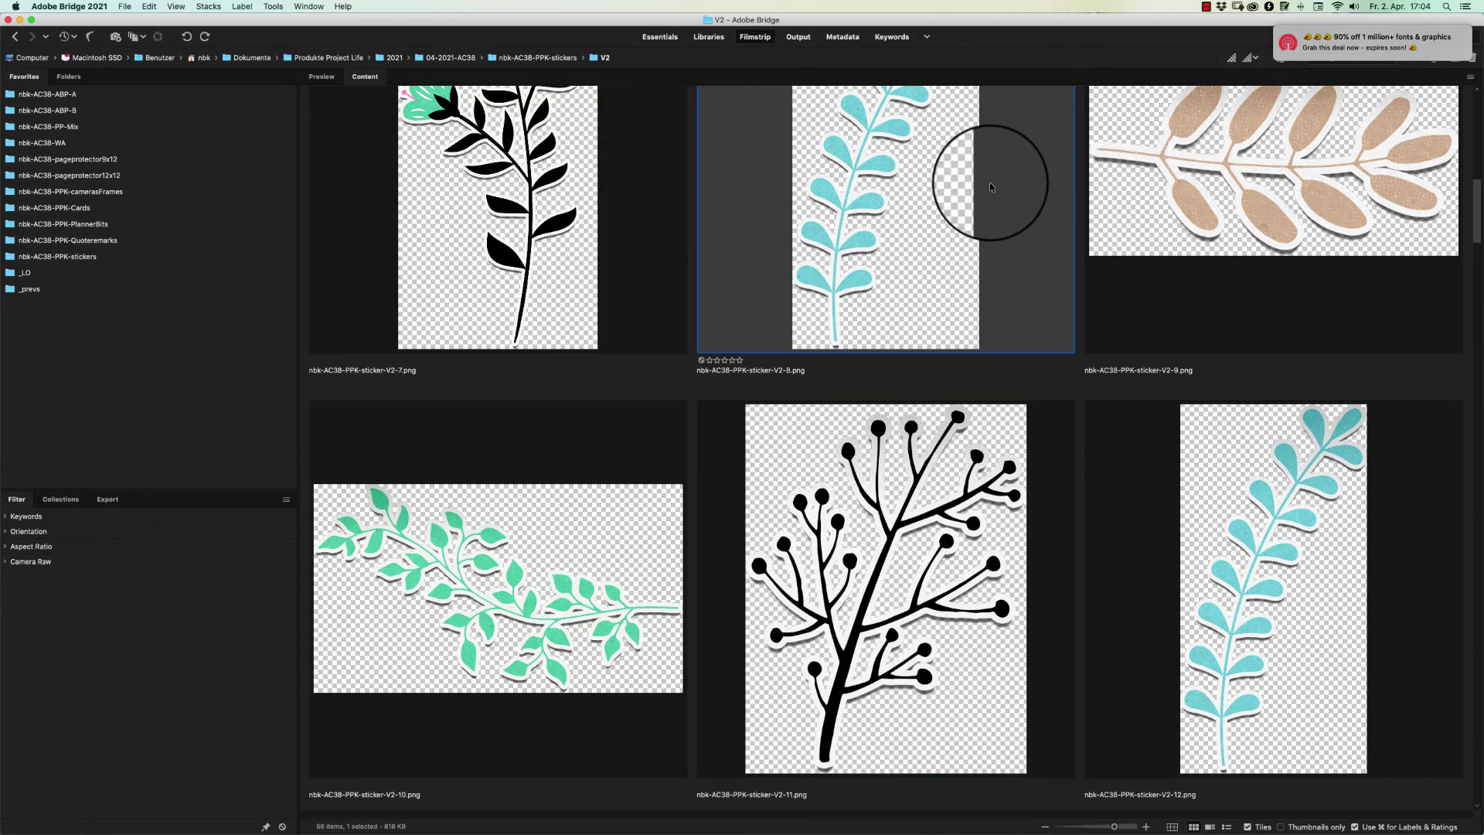
scroll(990, 186, "down", 5)
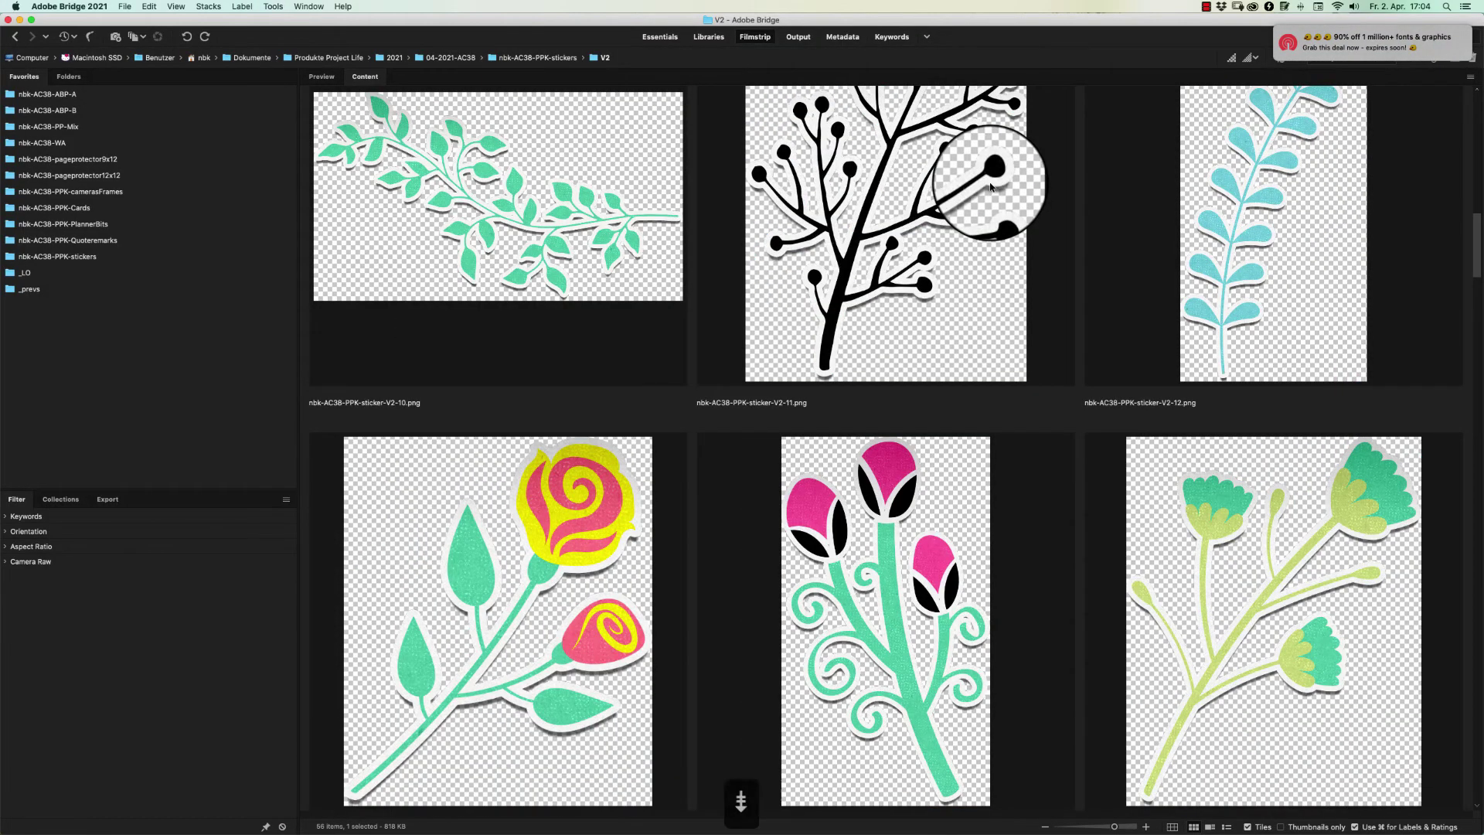
scroll(990, 187, "down", 15)
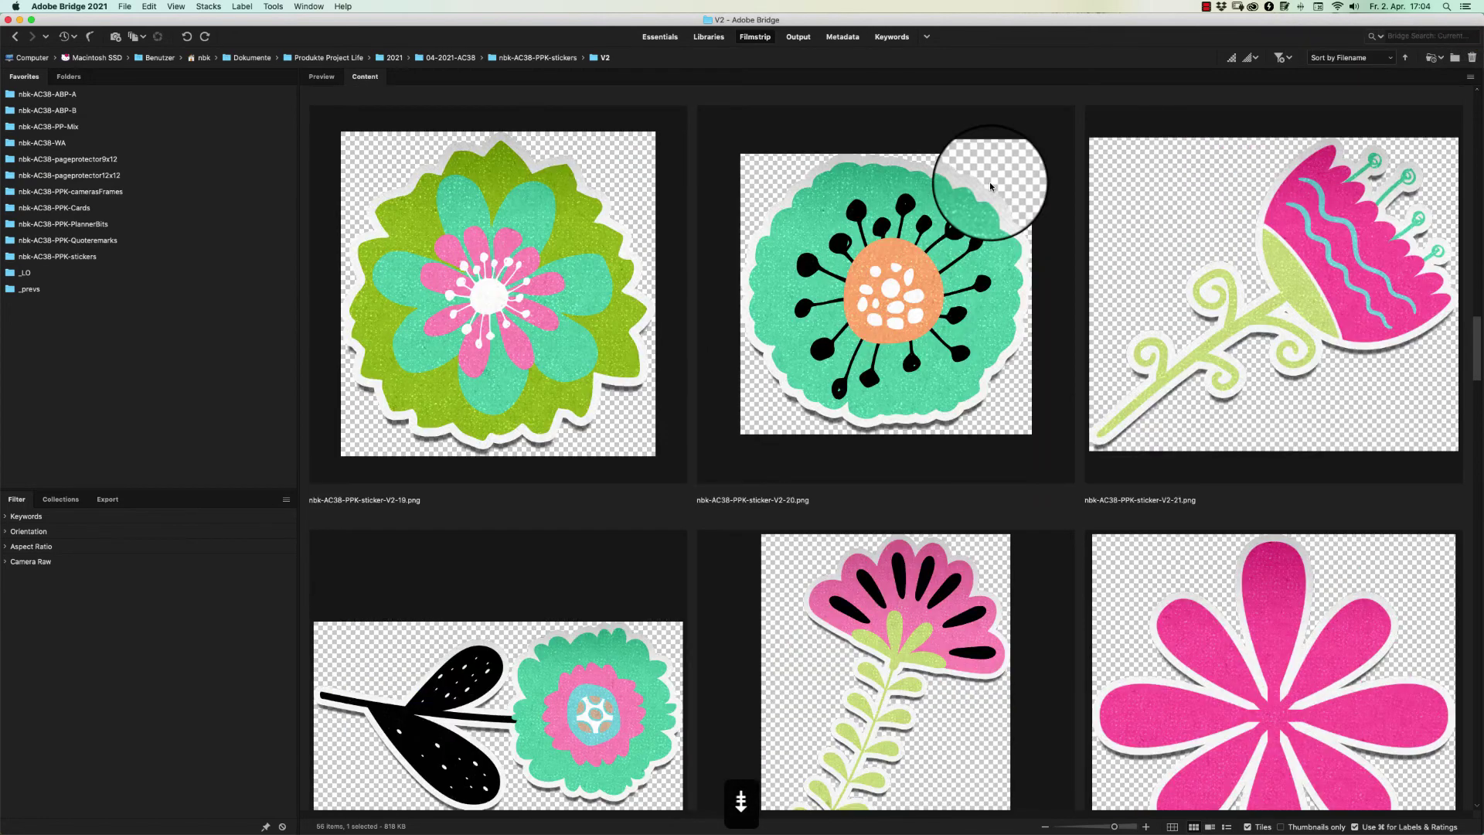
scroll(990, 186, "down", 5)
scroll(990, 186, "down", 5)
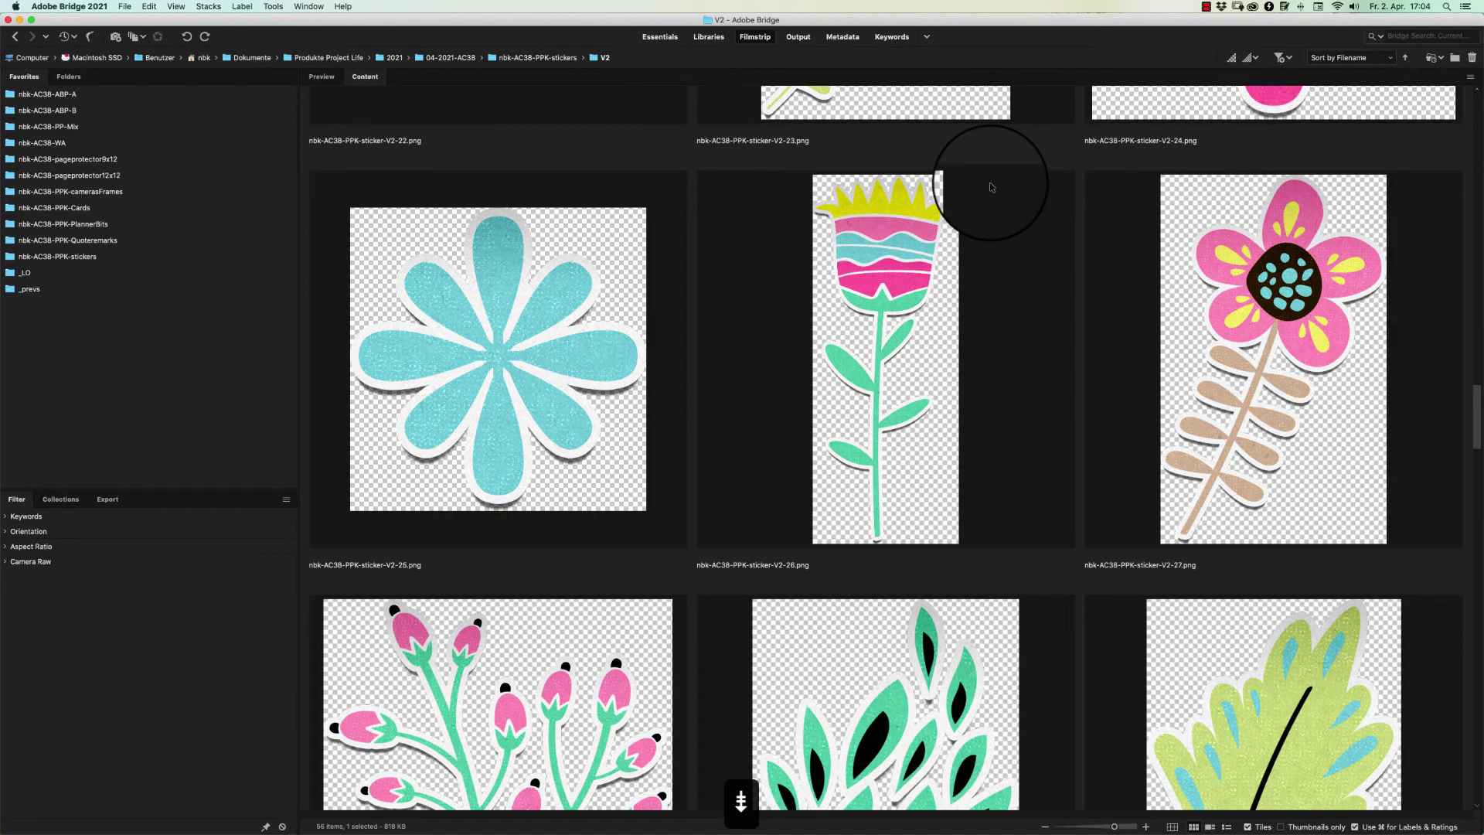
scroll(991, 186, "down", 10)
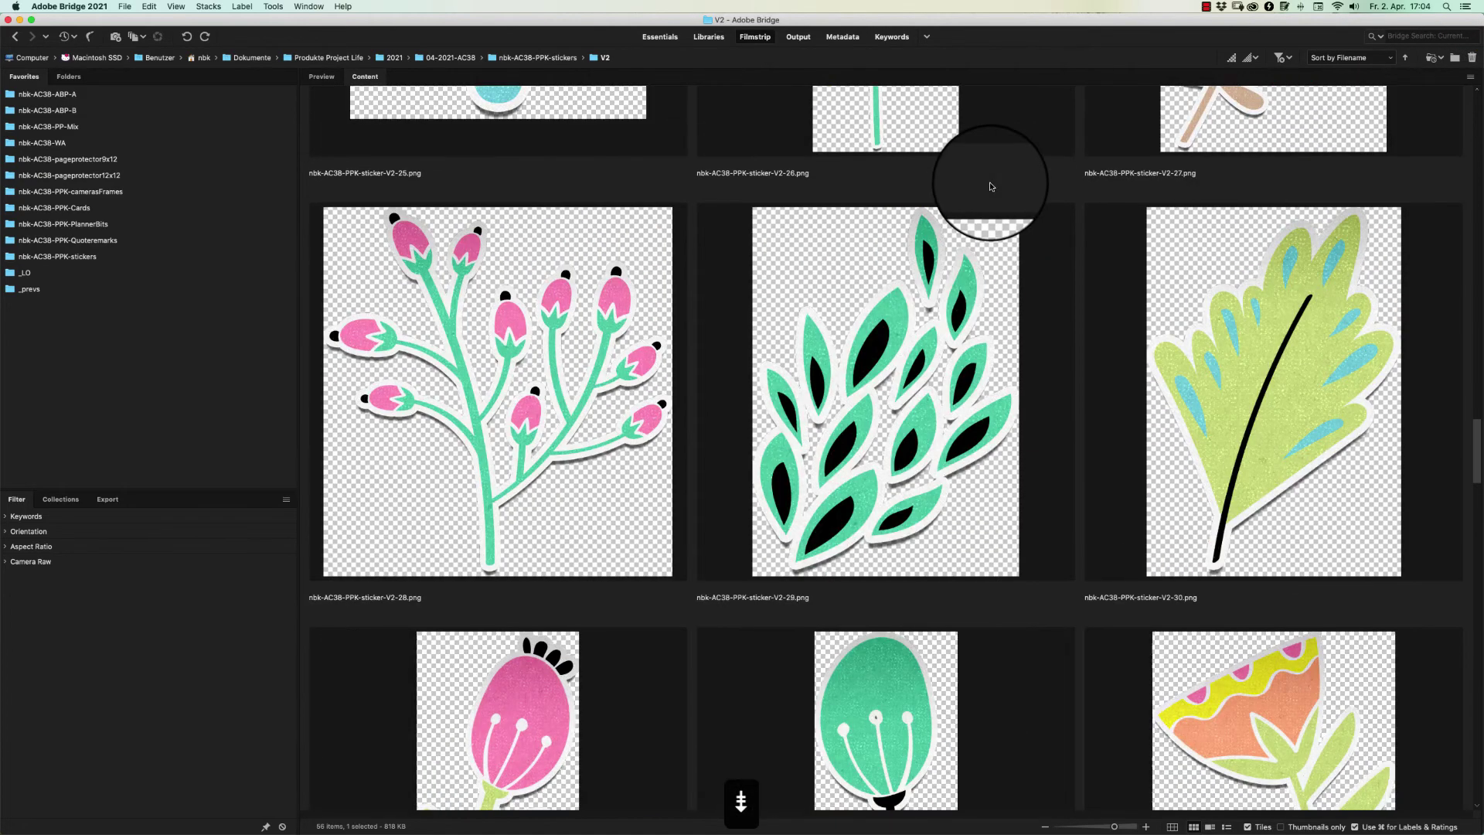
scroll(991, 186, "up", 5)
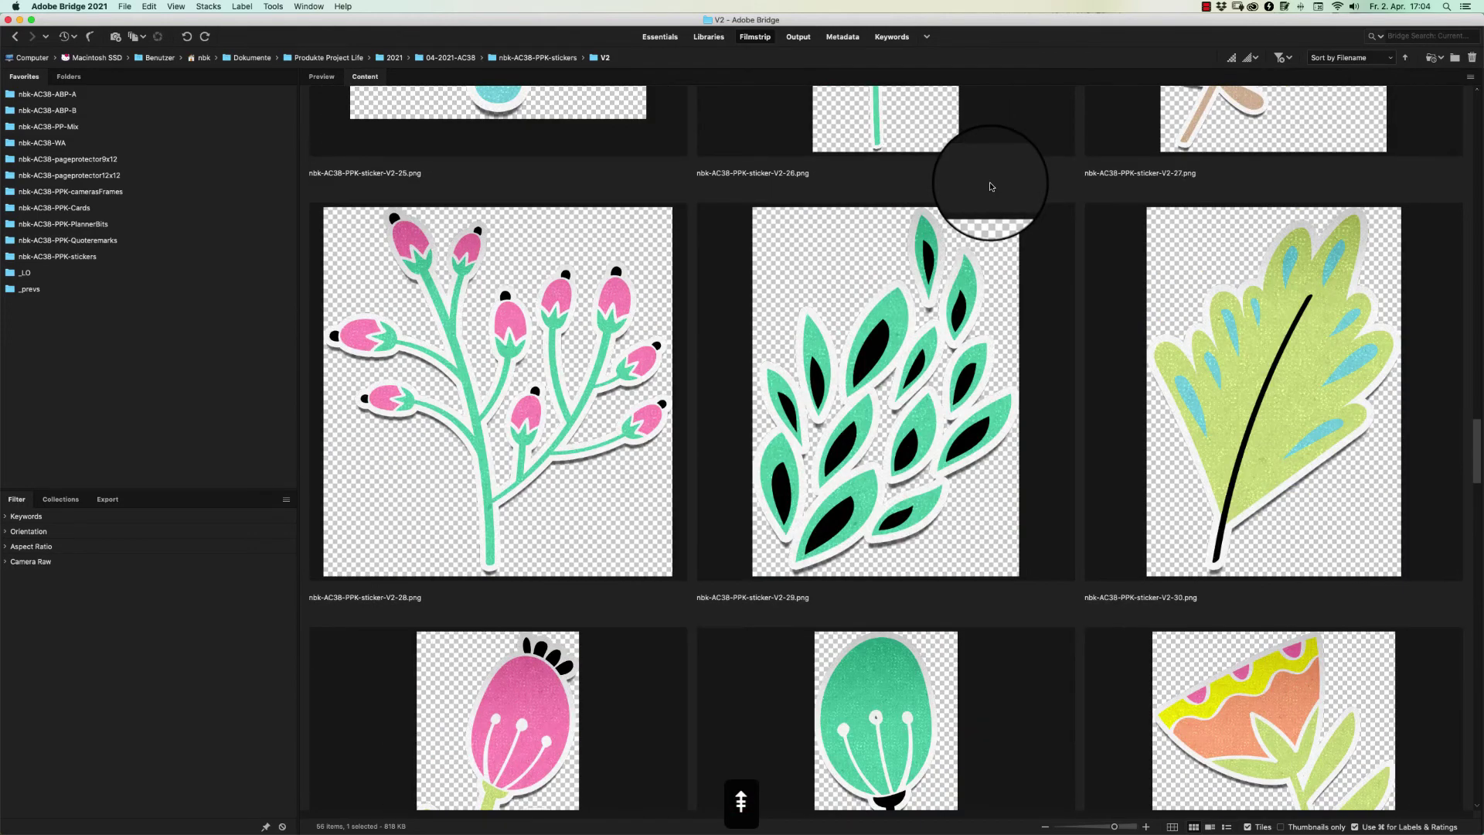
double_click(937, 390)
left_click_drag(315, 331, 473, 563)
Bring the black flower's Layer 14 to the front and tuck the green leaf spray behind the flower
left_click(469, 558)
key("super+adiaeresis")
key("super+adiaeresis")
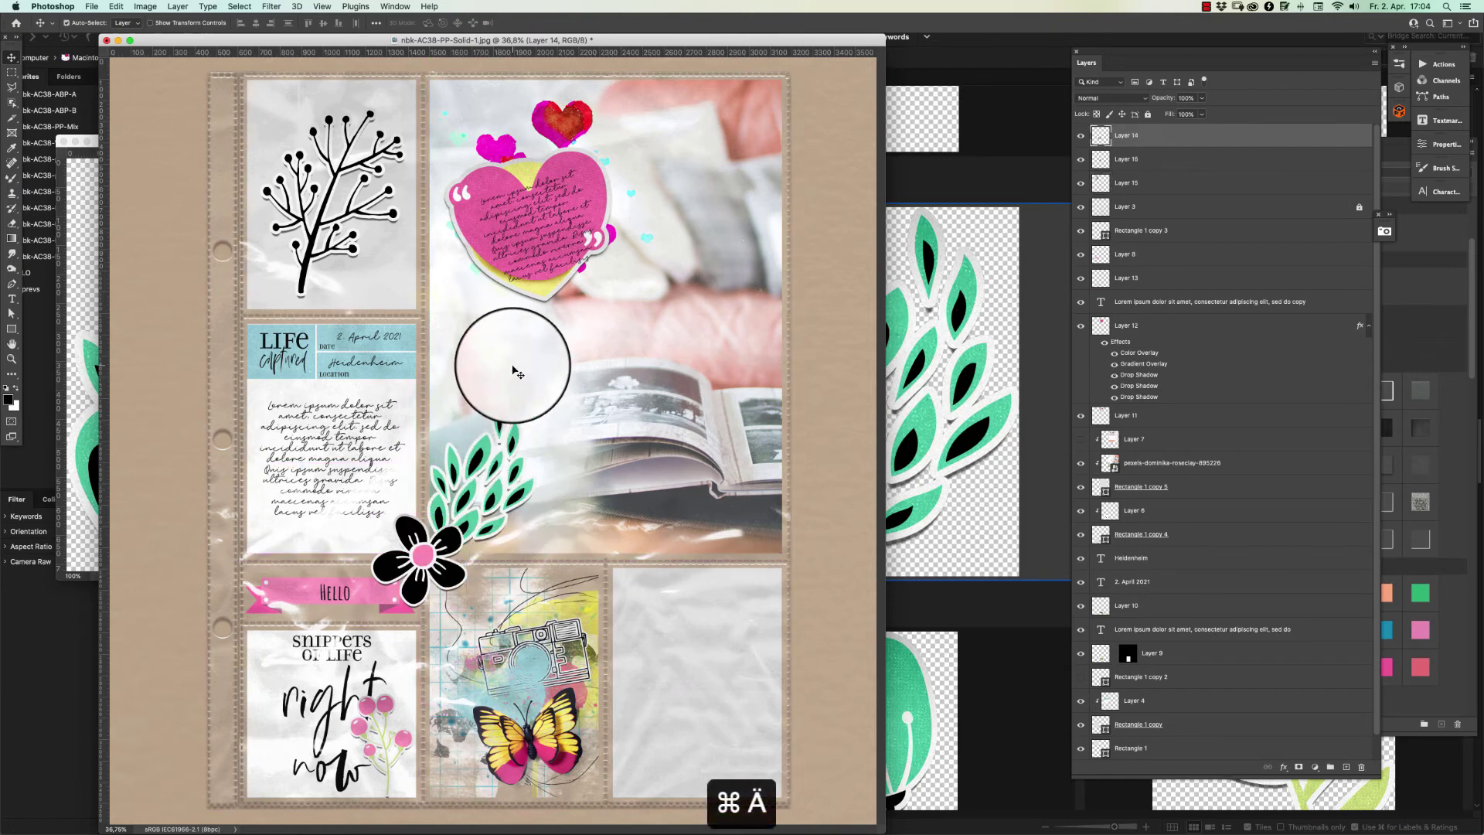
mouse_move(512, 427)
left_mouse_down()
mouse_move(492, 430)
mouse_move(479, 460)
mouse_move(484, 506)
mouse_move(512, 444)
left_mouse_up()
Open nbk-AC38-PPK-sticker-V2-30.png from Adobe Bridge, place the lime leaf on the page, scale it down and set it over the black berry branch
left_click(913, 331)
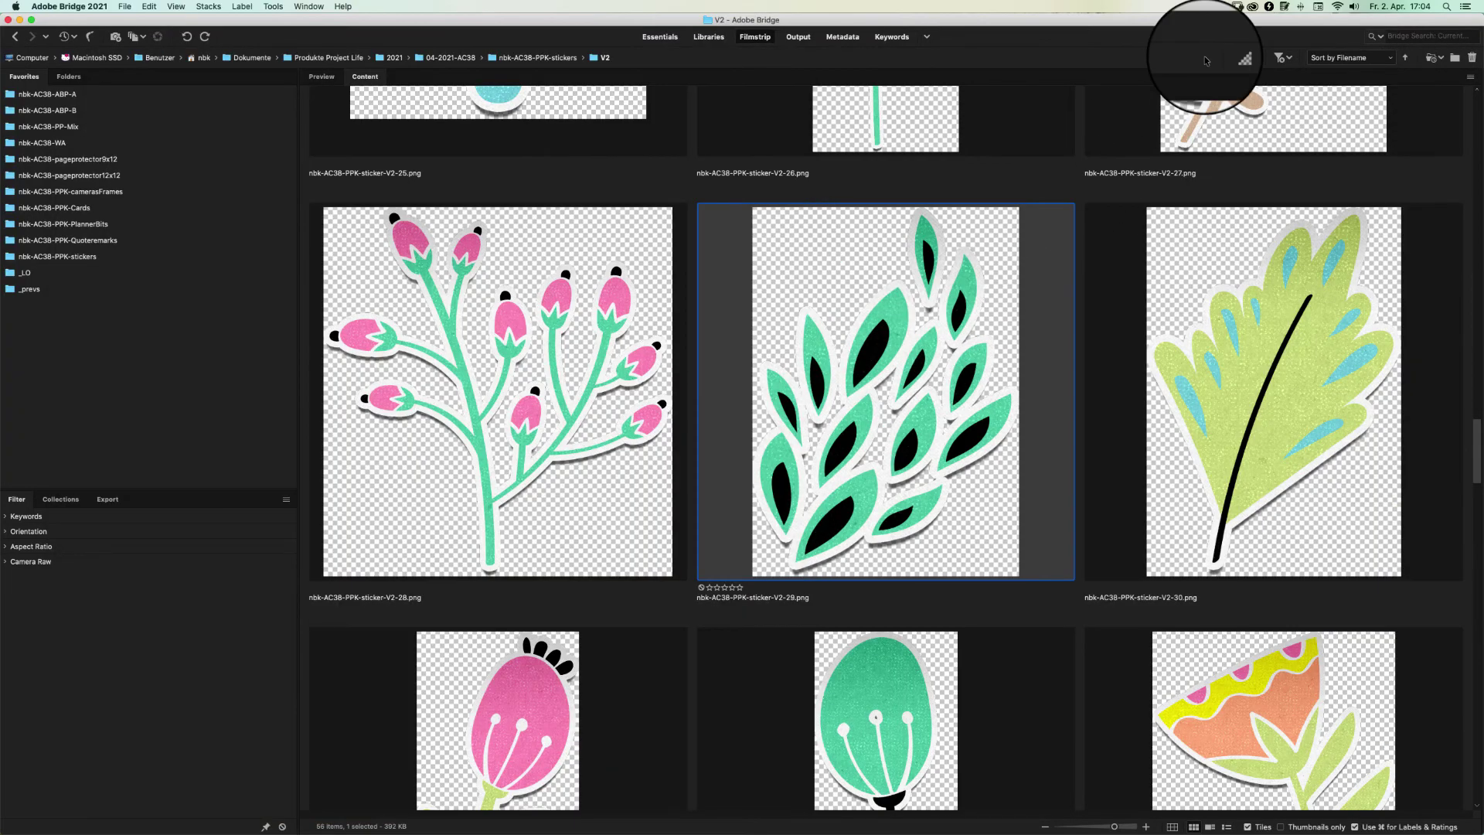
double_click(1298, 431)
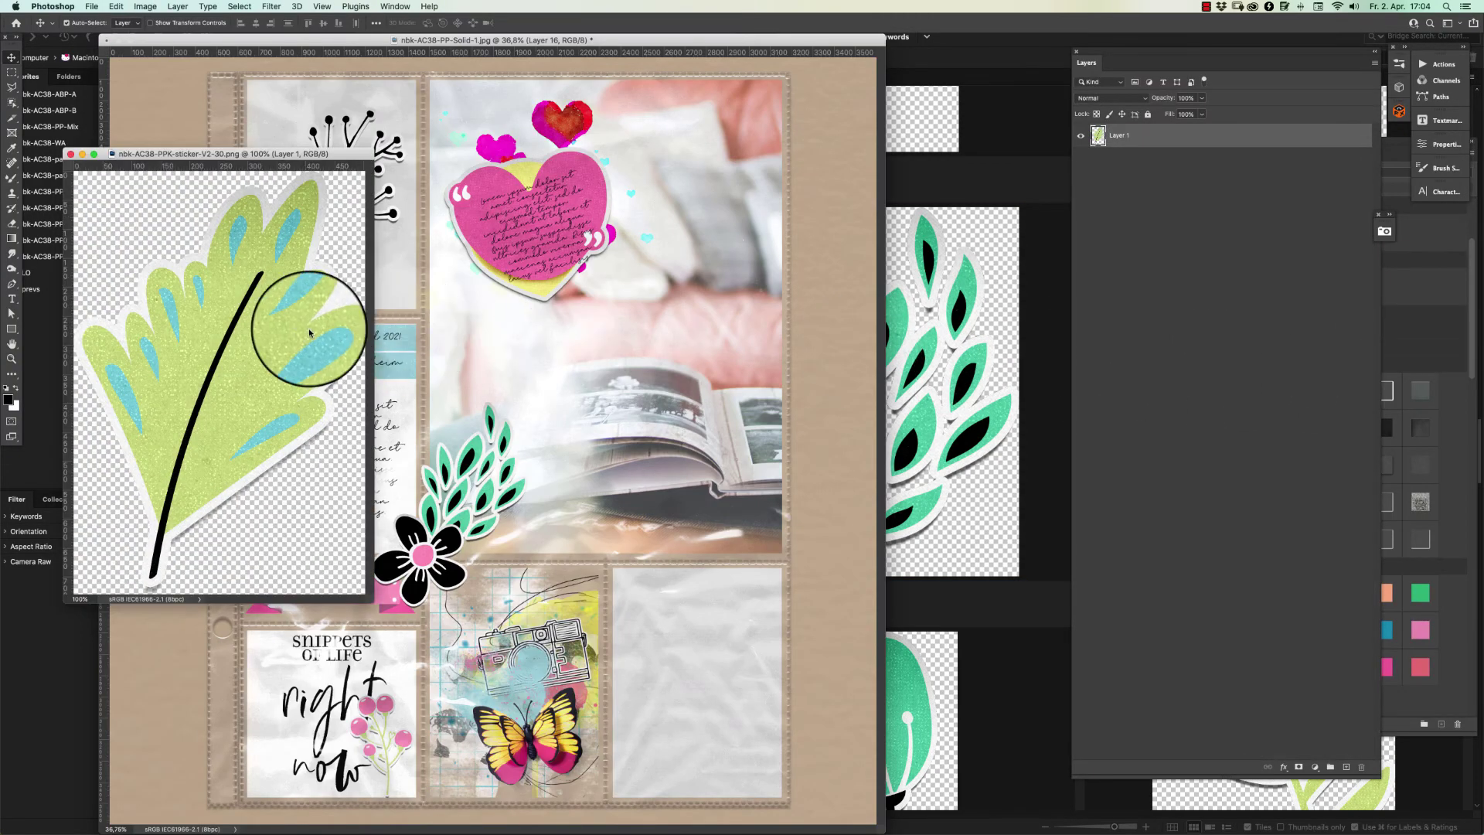
left_click_drag(600, 327, 478, 464)
key("super+t")
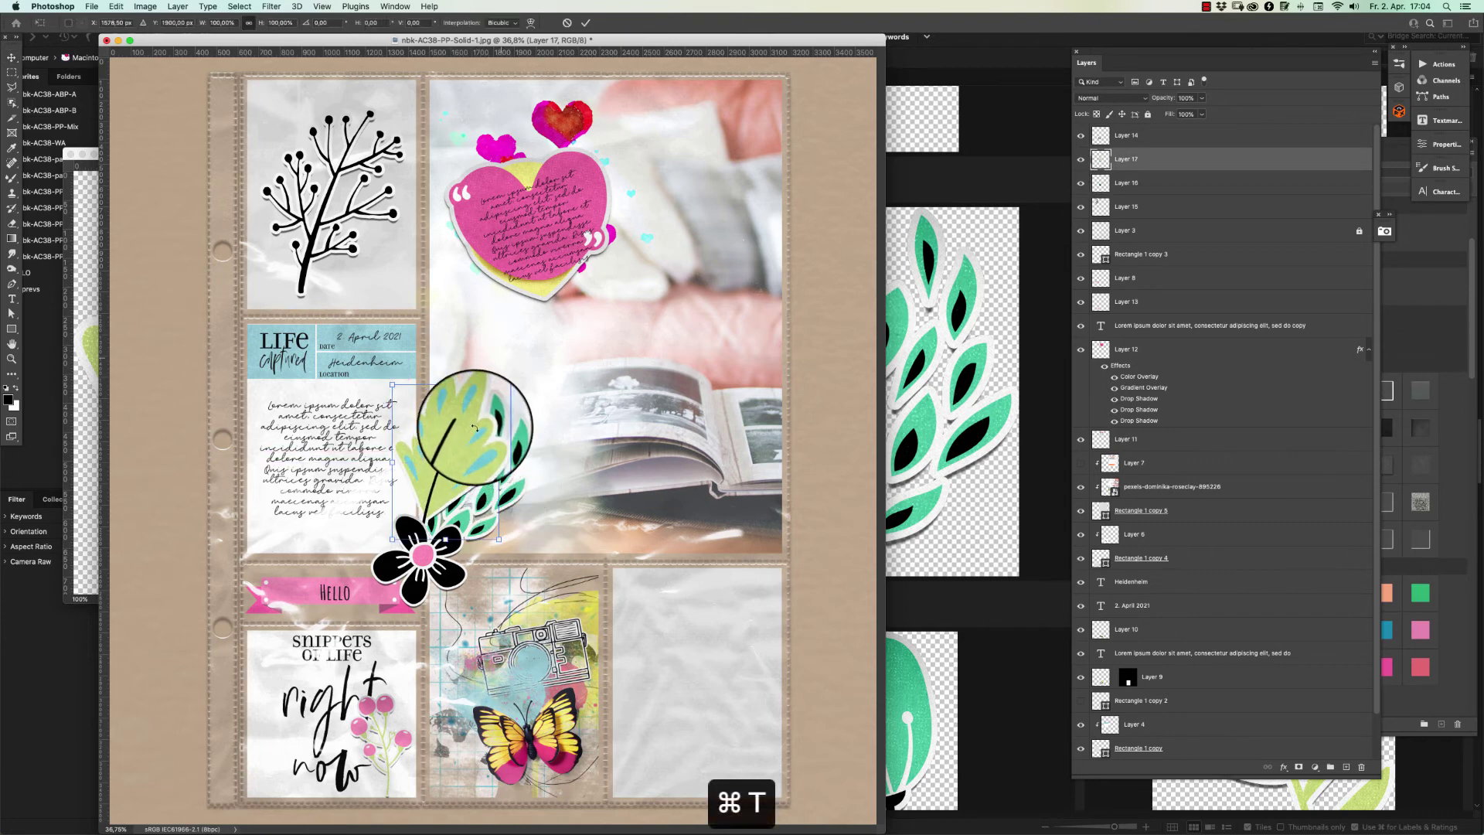
left_click_drag(499, 384, 462, 383)
left_click_drag(449, 445, 1040, 314)
key("Return")
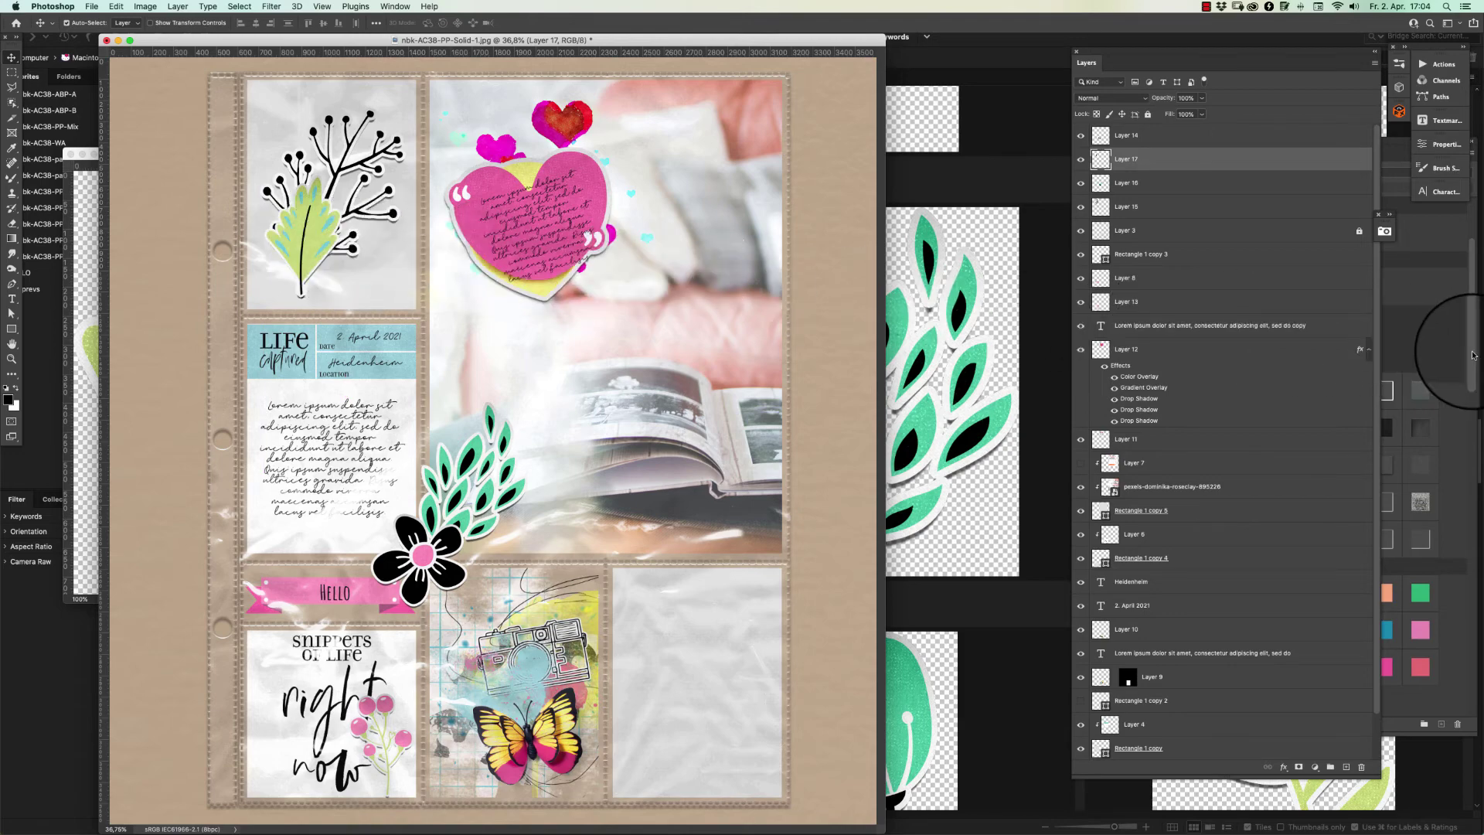
Apply a shadow style from the be gentle be kind style group to the lime leaf on Layer 17
left_click_drag(1473, 355, 1472, 356)
left_click(1278, 472)
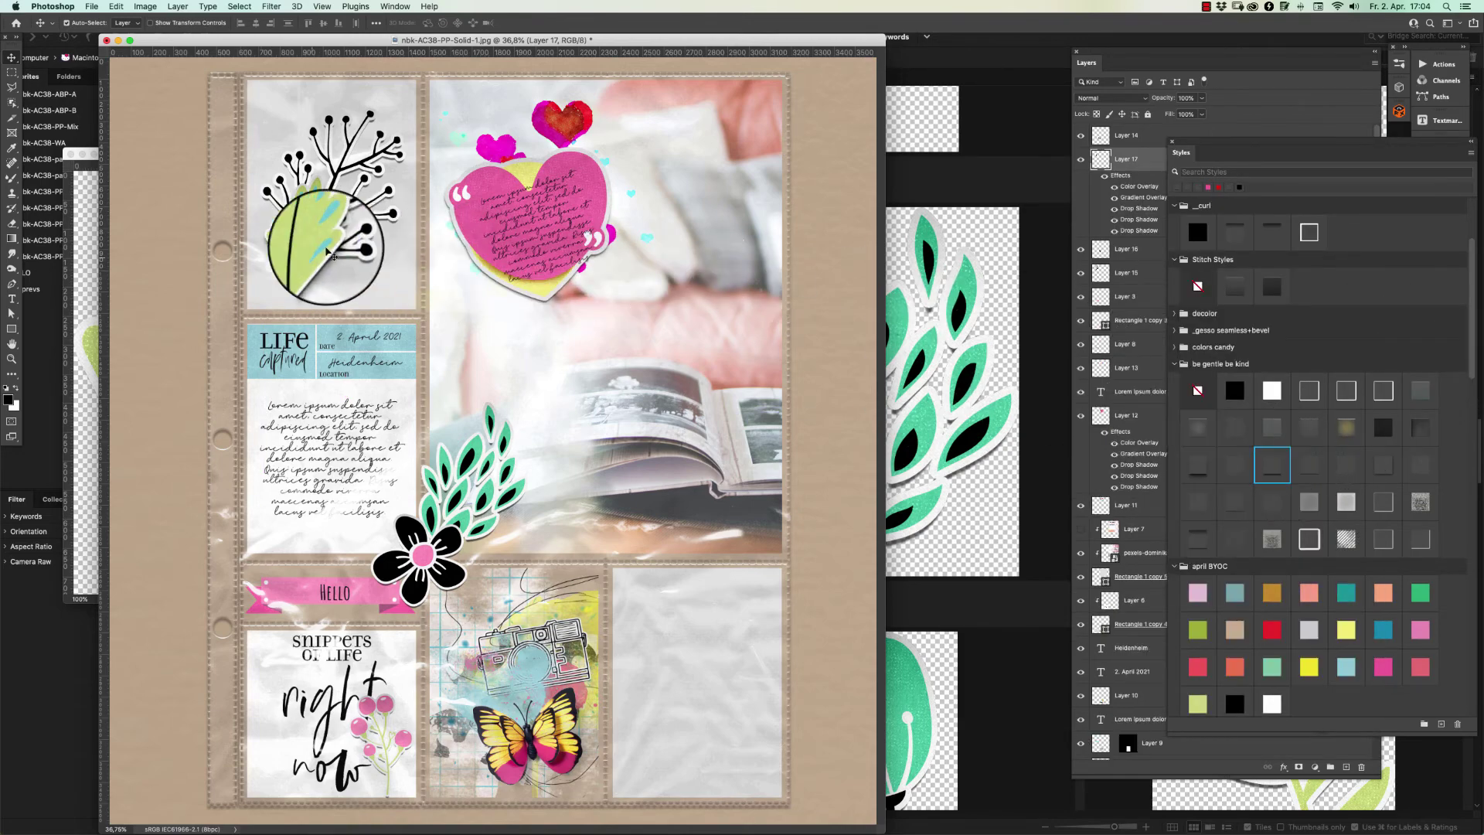
left_click_drag(328, 248, 730, 472)
Switch to Adobe Bridge and look through the remaining V2 stickers up to nbk-AC38-PPK-sticker-V2-56.png
left_click(970, 162)
scroll(1119, 38, "down", 10)
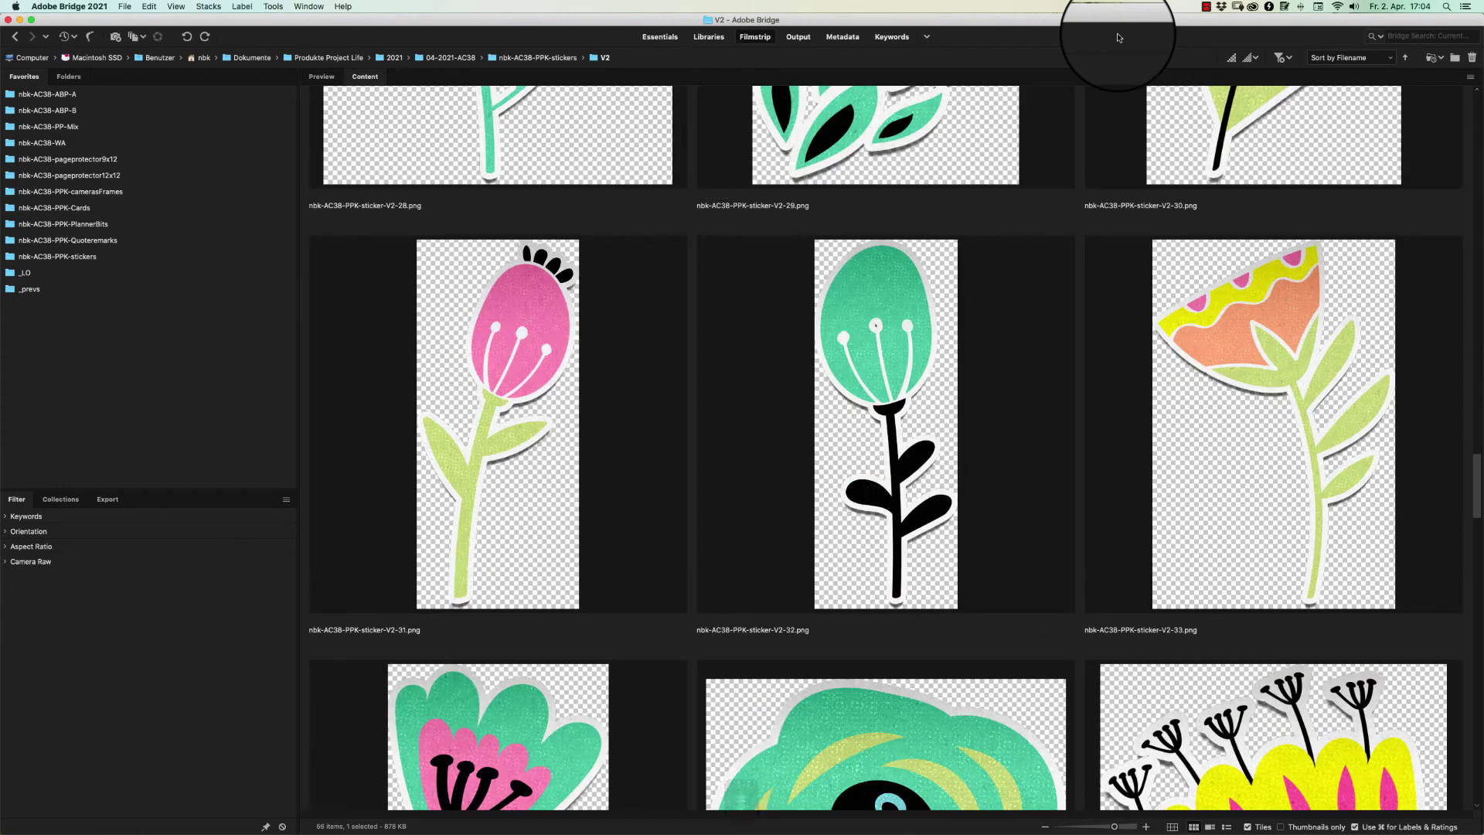
scroll(1119, 38, "down", 12)
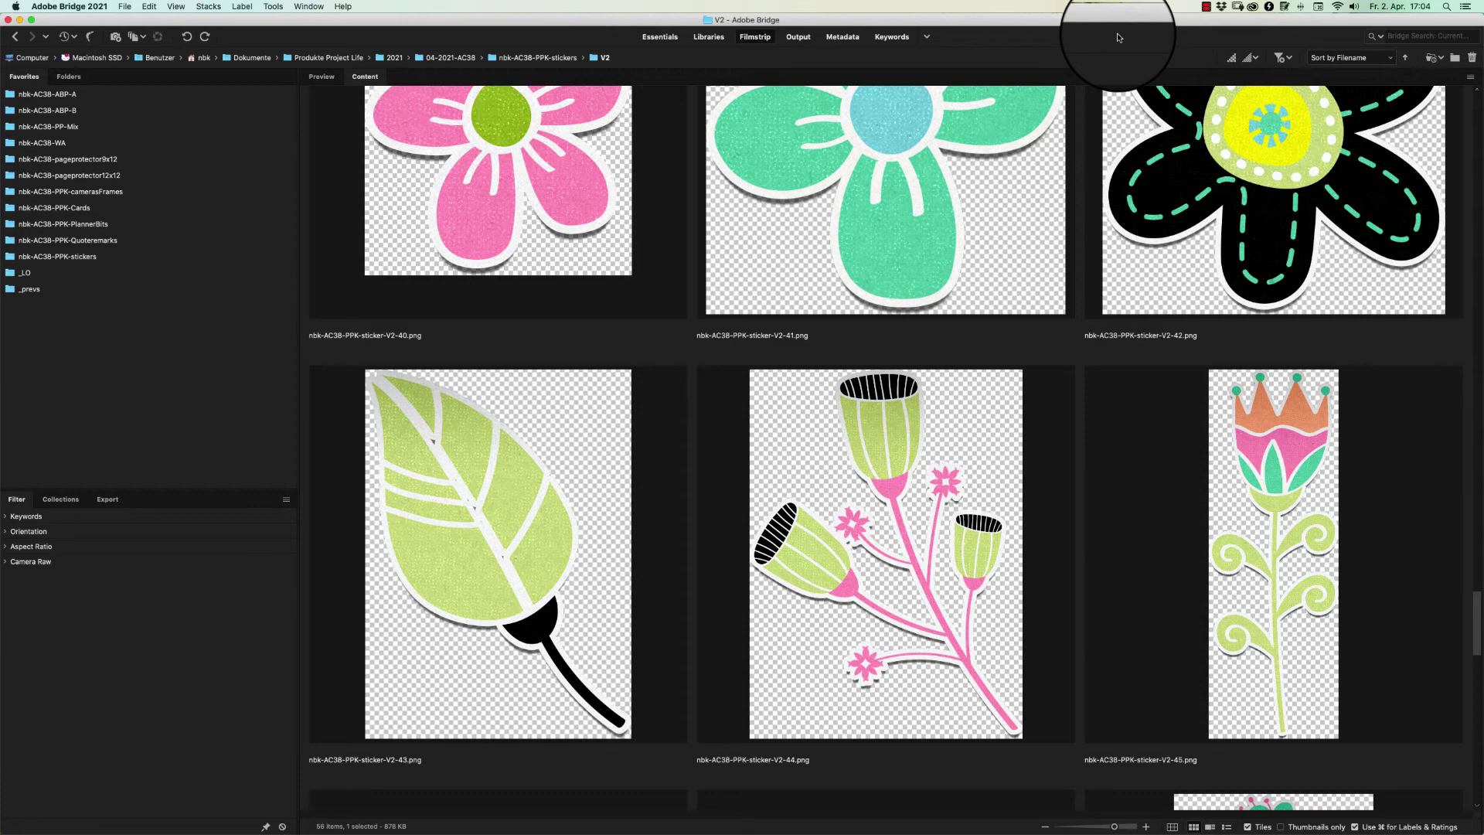
scroll(1119, 38, "down", 5)
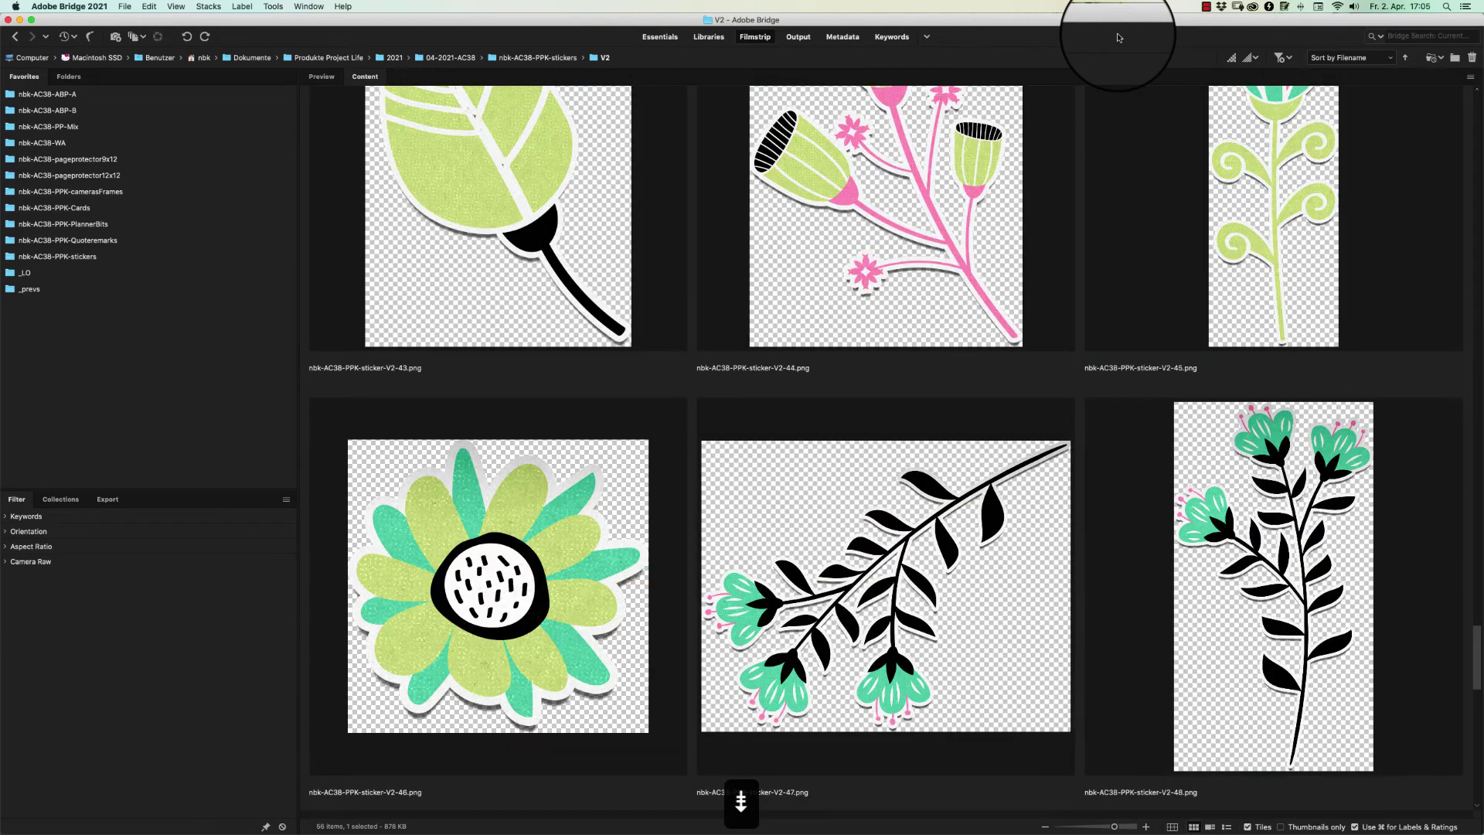
scroll(1117, 38, "down", 8)
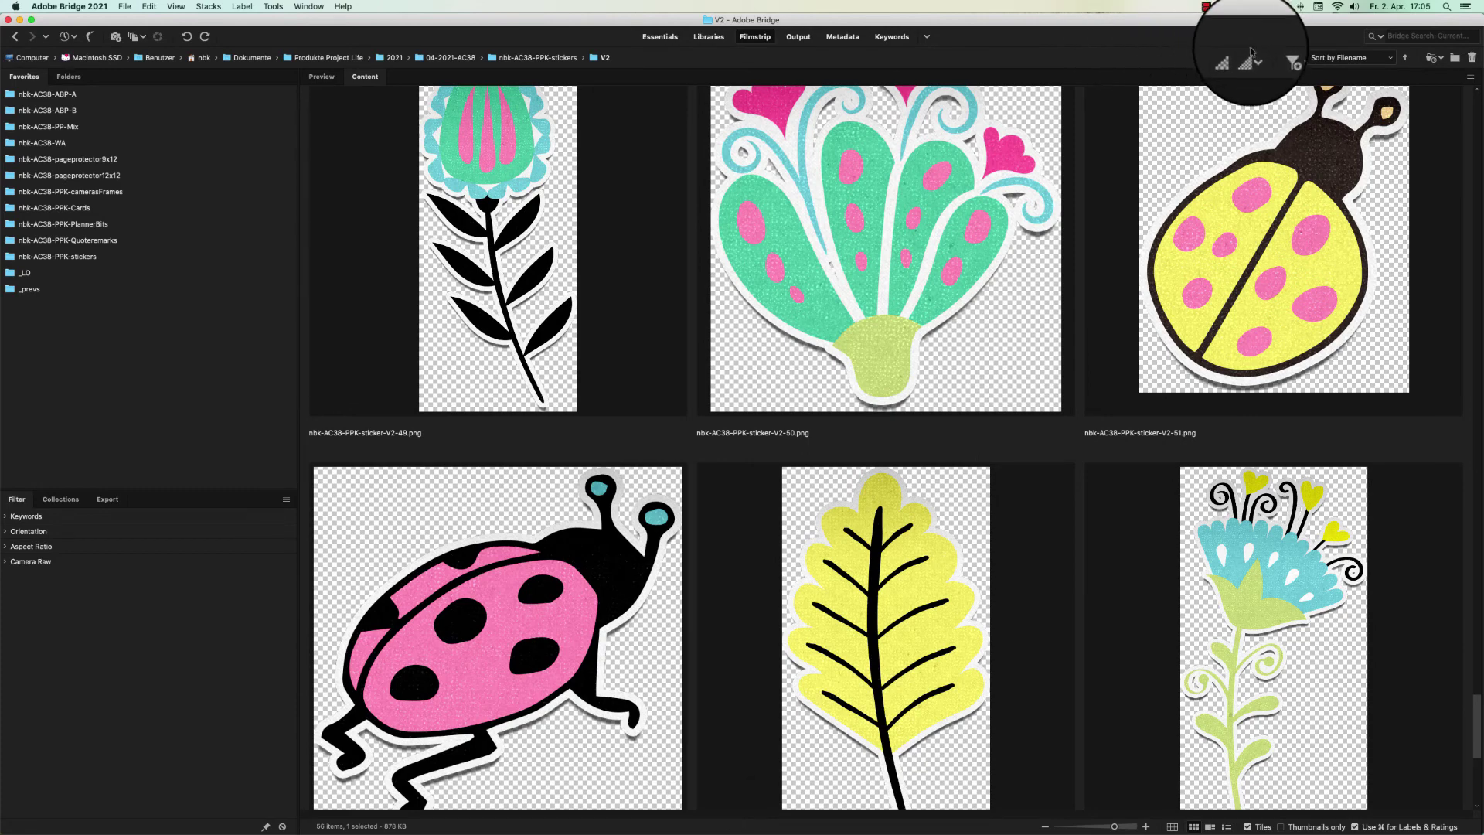
scroll(1252, 52, "down", 5)
scroll(1252, 52, "down", 1)
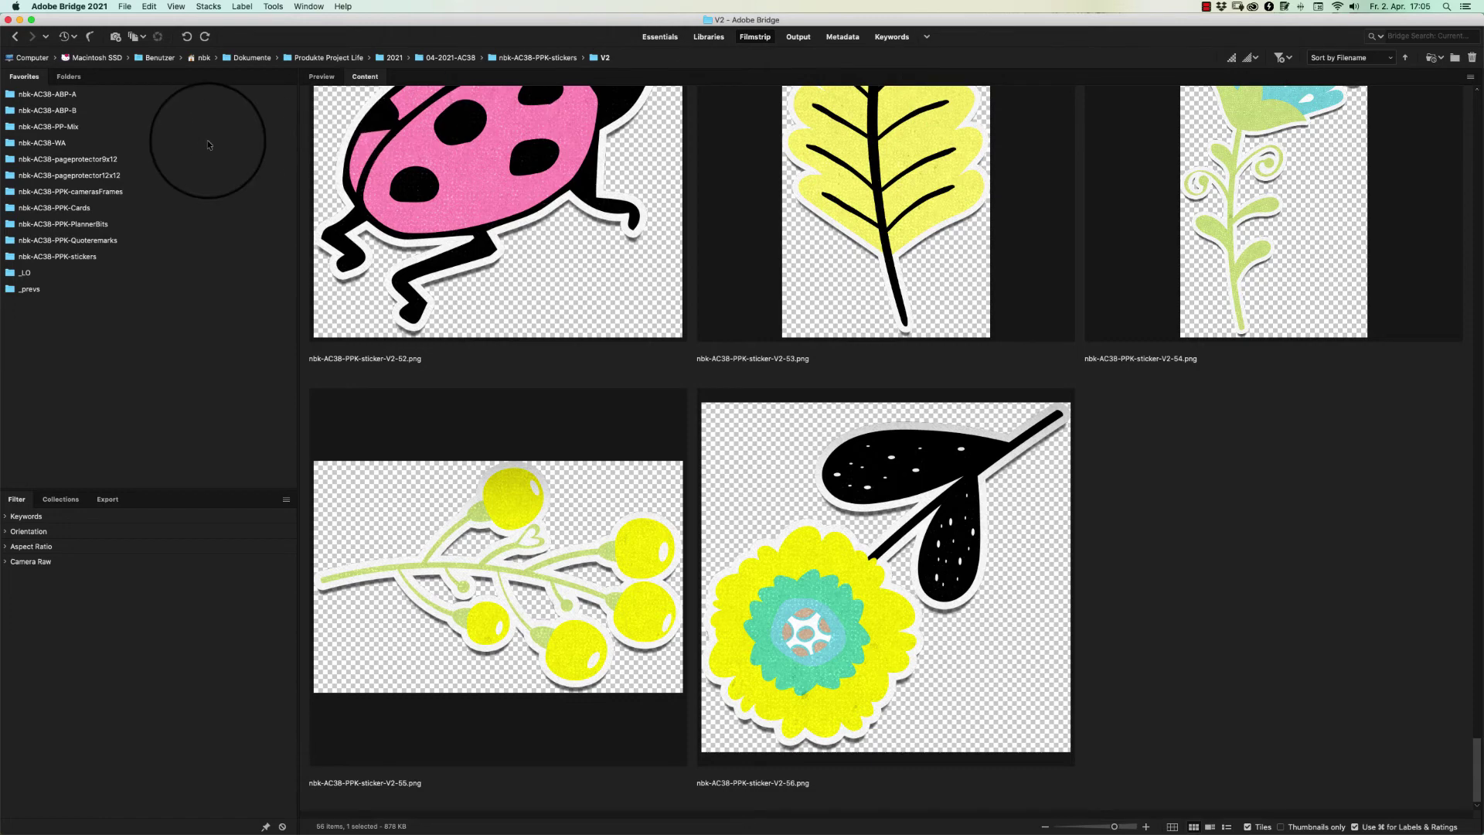
Return to the nbk-AC38-PPK-stickers folder and open its V1 folder to view the stickers without outlines
key("super+Up")
double_click(1273, 152)
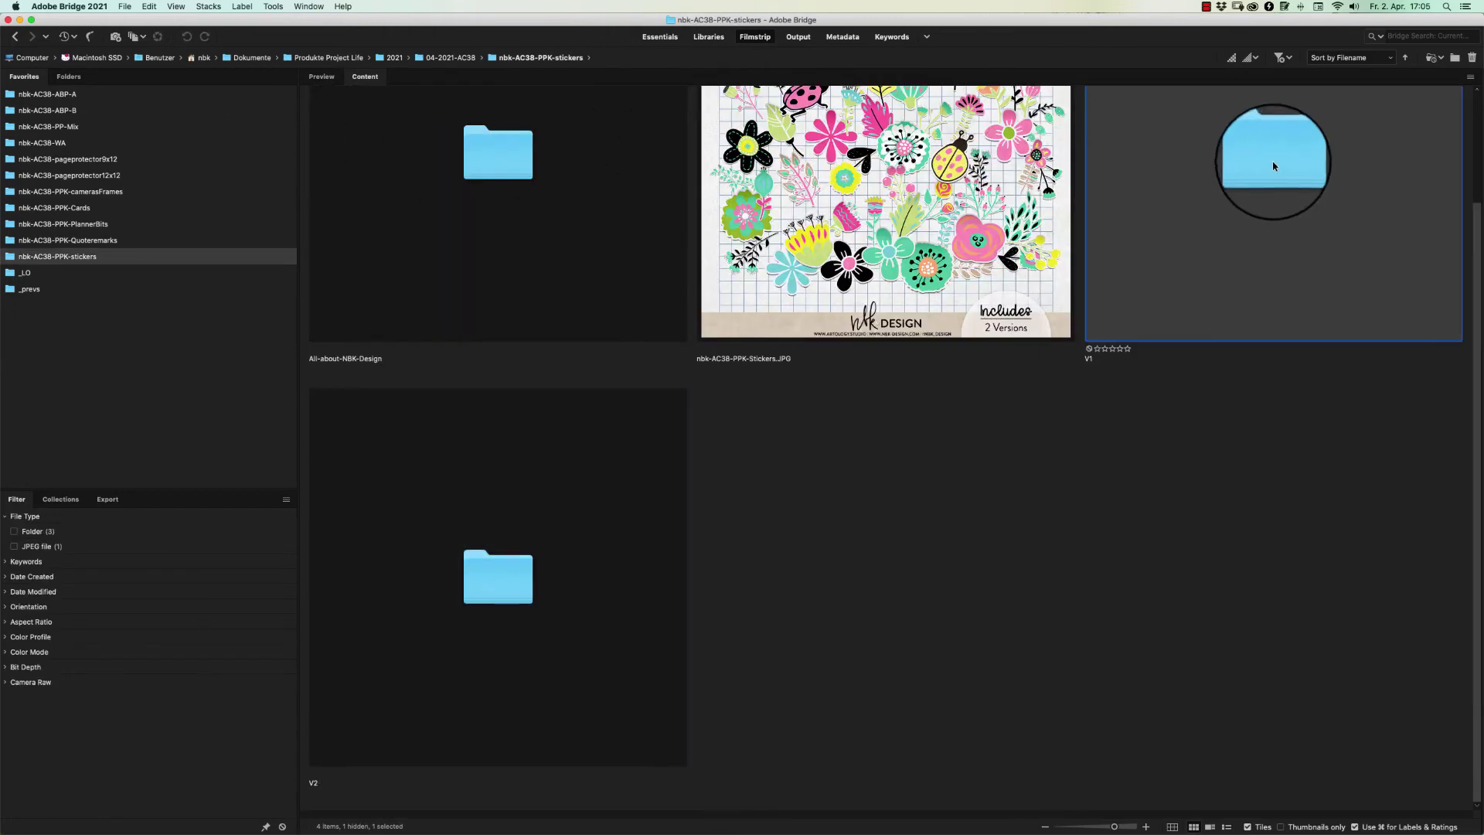
left_click(592, 263)
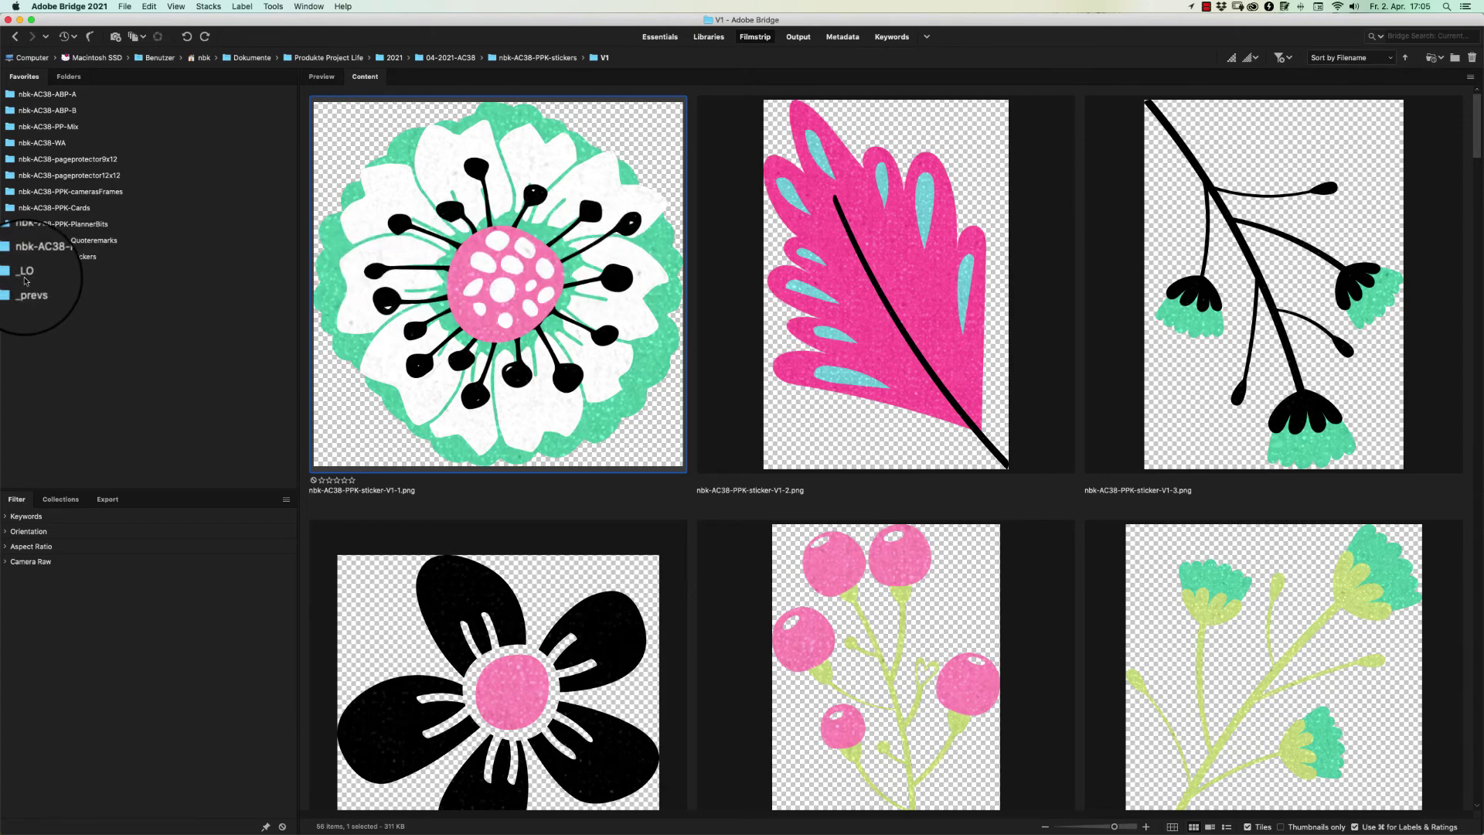
Open the _LO folder and show its first sample layout in a full-screen preview
left_click(30, 272)
left_click(576, 267)
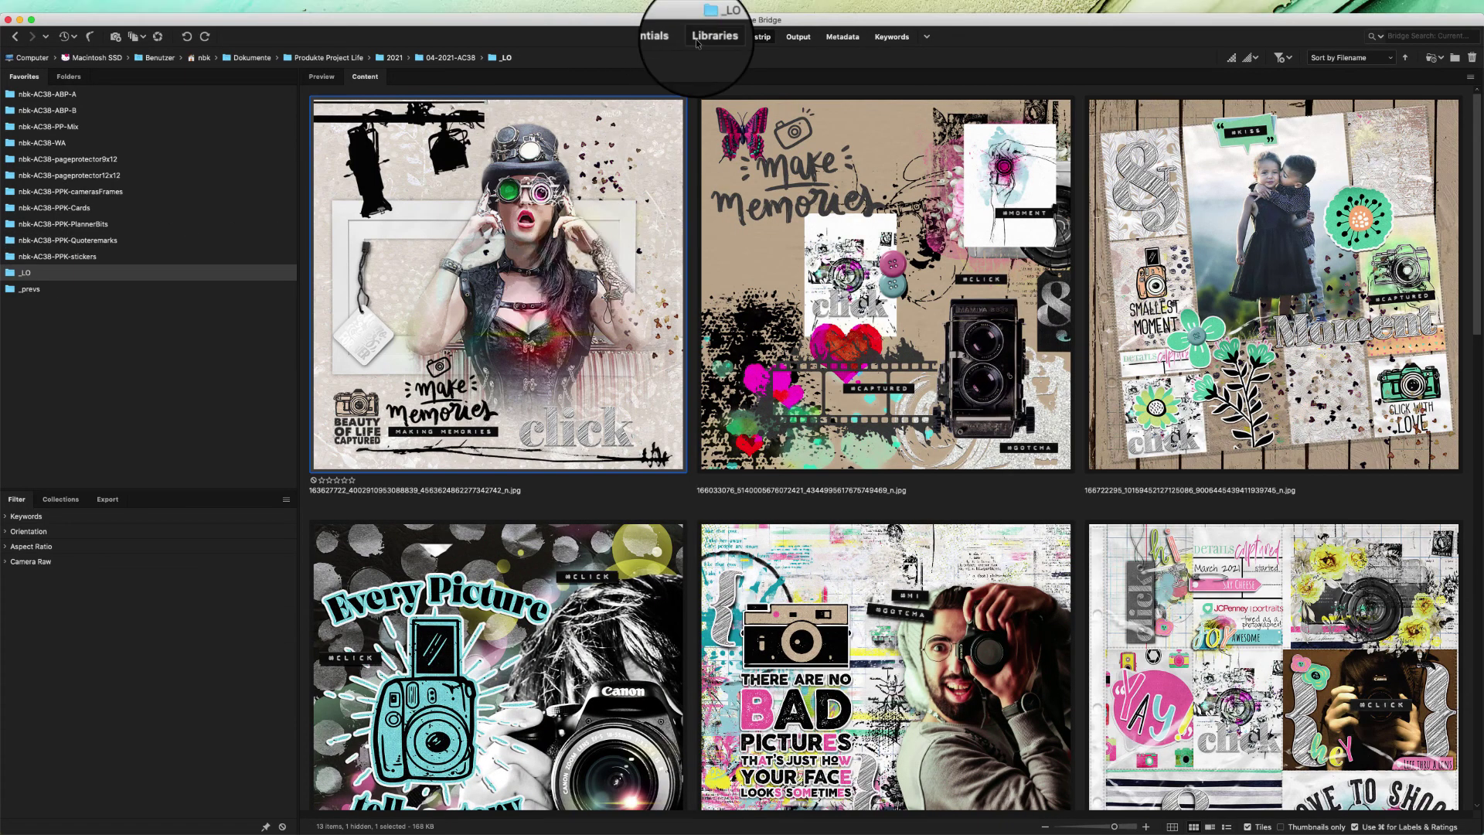
key("space")
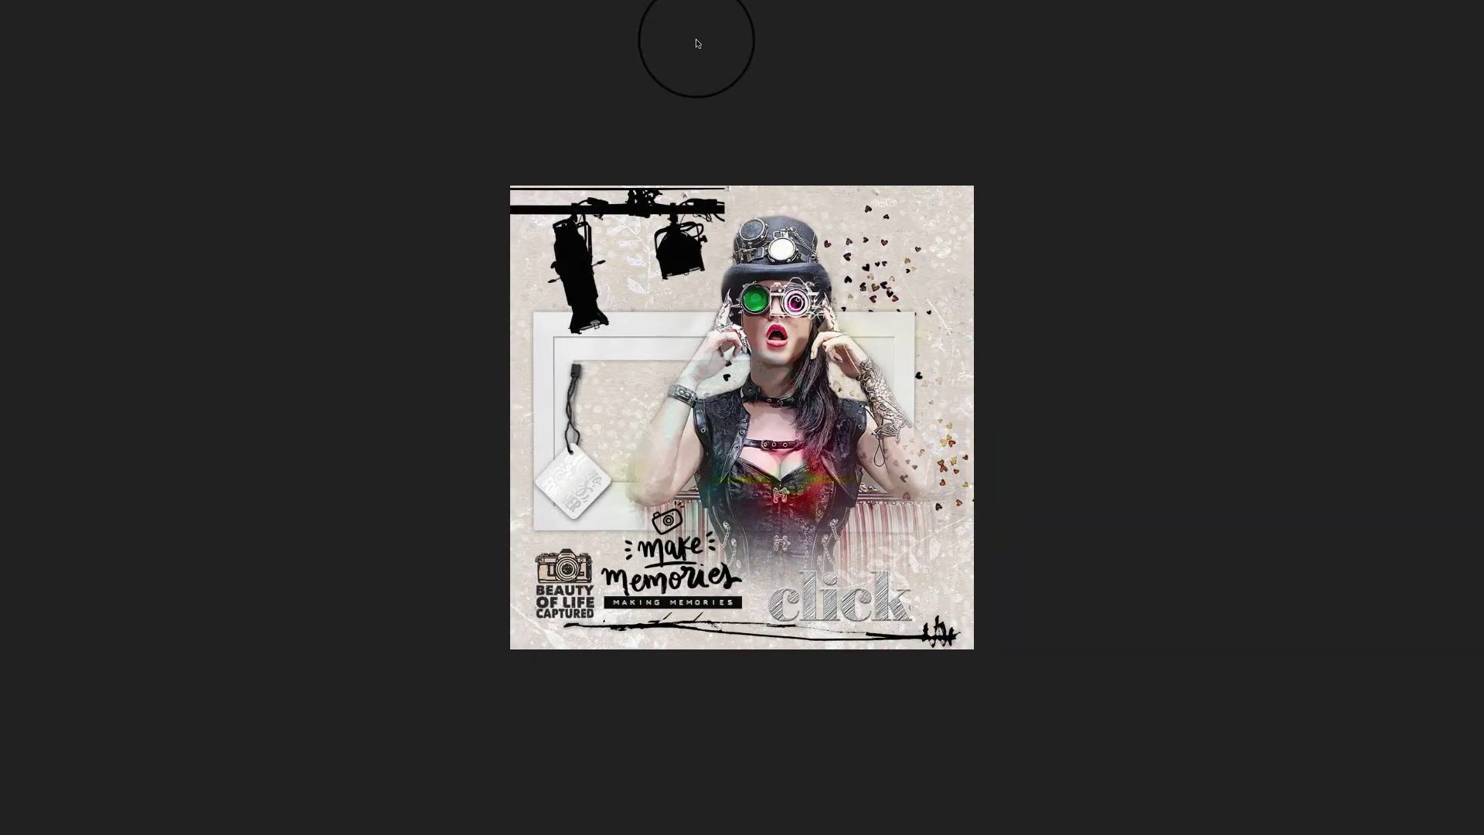